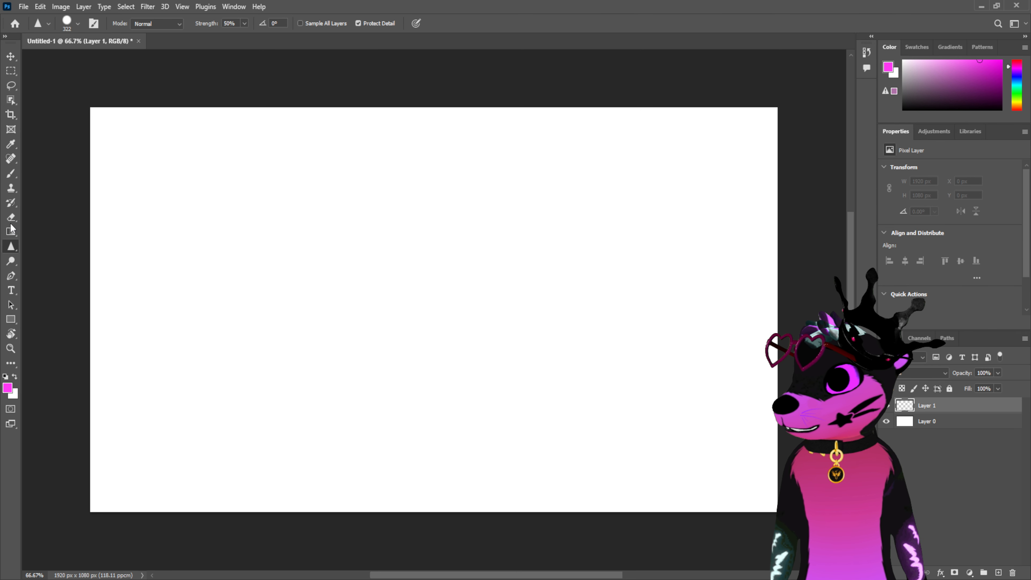
Paint two long horizontal magenta strokes joined by a straight diagonal on Layer 1 with a hard 99 px brush
{"action": "left_click", "coordinate": [11, 173]}
{"action": "left_click_drag", "start_coordinate": [189, 224], "coordinate": [542, 223]}
{"action": "key", "text": "ctrl+z"}
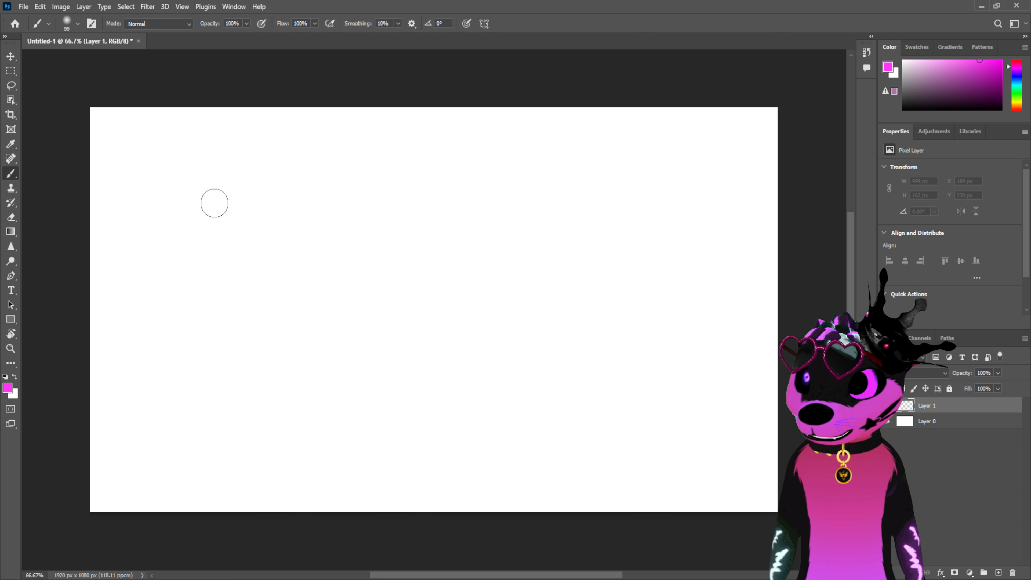
{"action": "key", "text": "shift+]"}
{"action": "key", "text": "shift+]"}
{"action": "key", "text": "shift+]"}
{"action": "key", "text": "shift+]"}
{"action": "left_click_drag", "start_coordinate": [186, 175], "coordinate": [641, 174]}
{"action": "left_click", "coordinate": [203, 299], "text": "shift"}
{"action": "left_click_drag", "start_coordinate": [203, 298], "coordinate": [675, 316]}
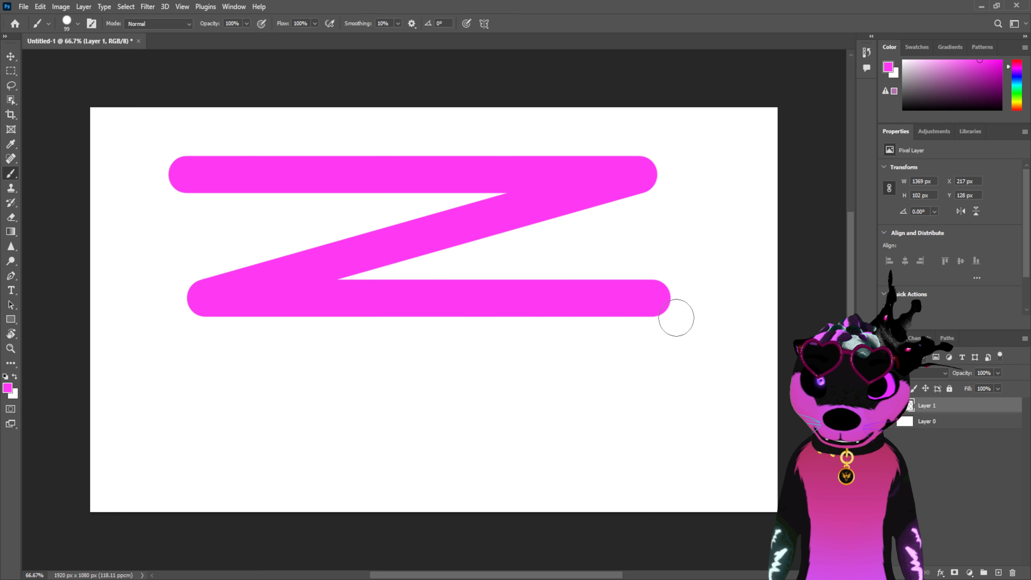
Extend the magenta stroke down the canvas with another straight diagonal and a third long, nearly horizontal line
{"action": "left_click", "coordinate": [198, 424], "text": "shift"}
{"action": "left_click", "coordinate": [671, 434], "text": "shift"}
{"action": "left_click_drag", "start_coordinate": [672, 434], "coordinate": [686, 436]}
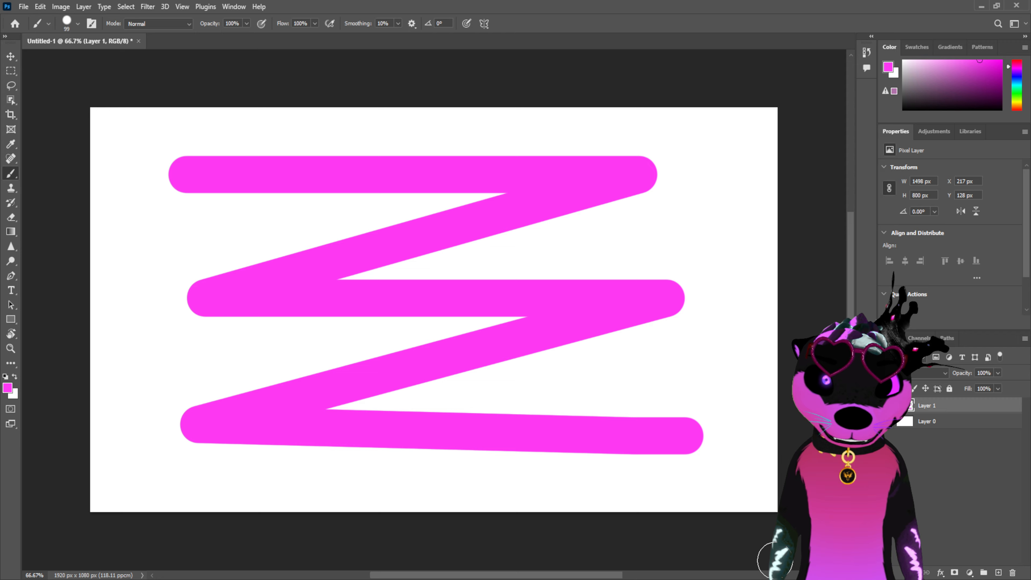
{"action": "key", "text": "ctrl+z"}
{"action": "key", "text": "ctrl+shift+z"}
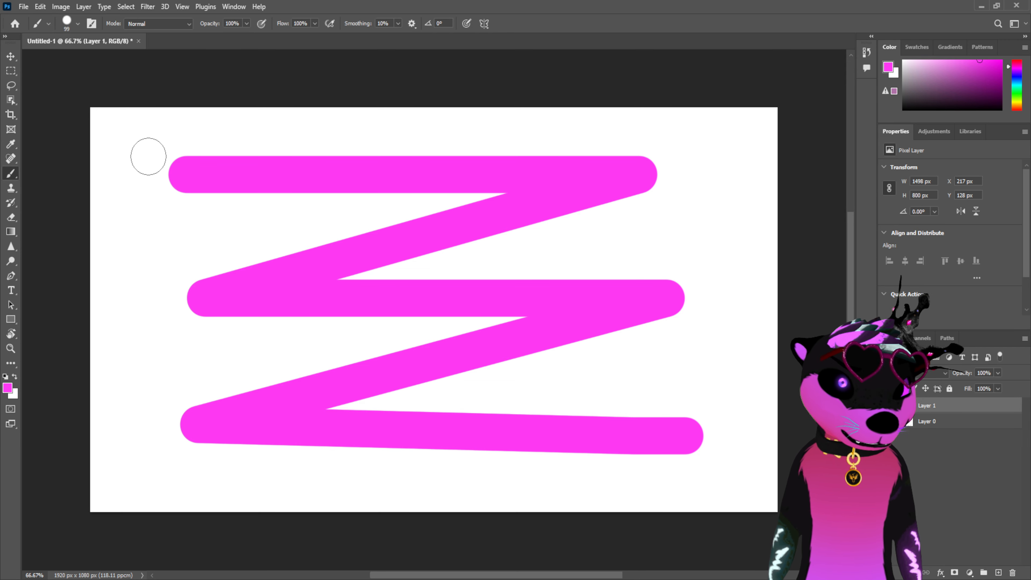
Rotate the painted zigzag on Layer 1 by about -12.6° with Free Transform
{"action": "left_click", "coordinate": [40, 6]}
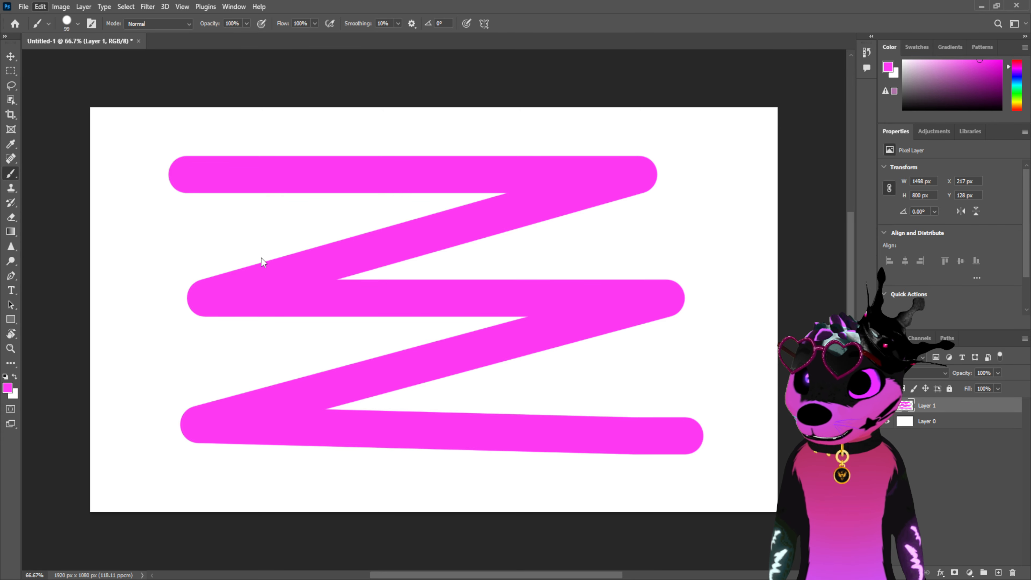
{"action": "key", "text": "ctrl+t"}
{"action": "mouse_move", "coordinate": [214, 153]}
{"action": "left_mouse_down"}
{"action": "mouse_move", "coordinate": [133, 214]}
{"action": "mouse_move", "coordinate": [185, 205]}
{"action": "left_mouse_up"}
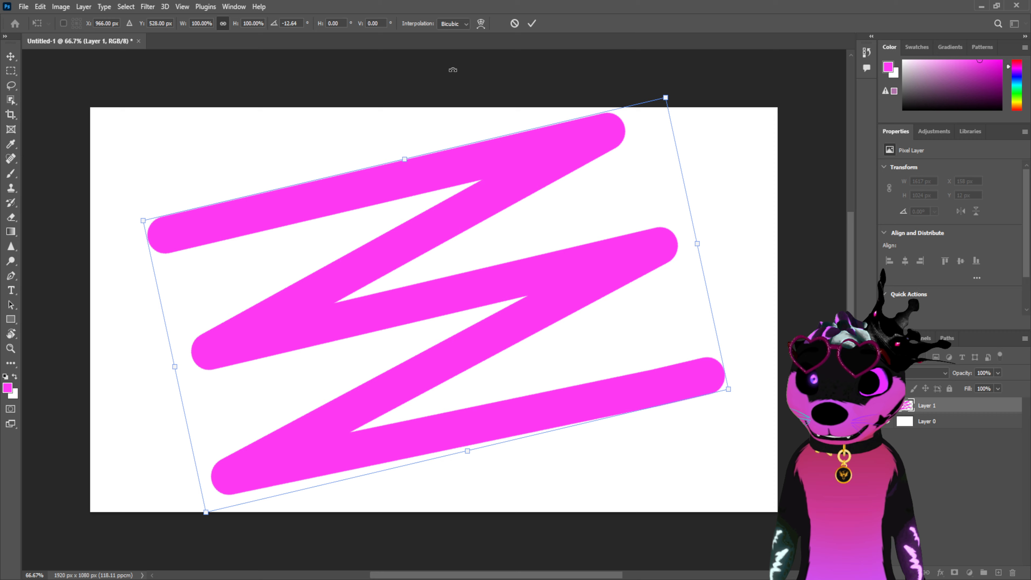
{"action": "left_click", "coordinate": [533, 22]}
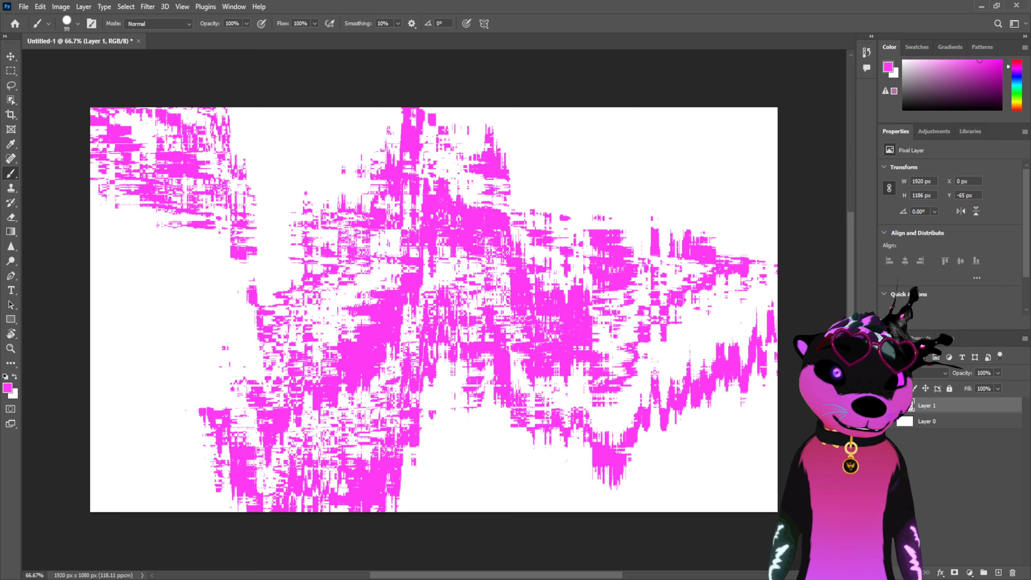
Apply filters to Layer 1 that sharpen and intensify the magenta texture and distort its centre into concentric ripples
{"action": "left_click", "coordinate": [886, 406]}
{"action": "left_click", "coordinate": [887, 406]}
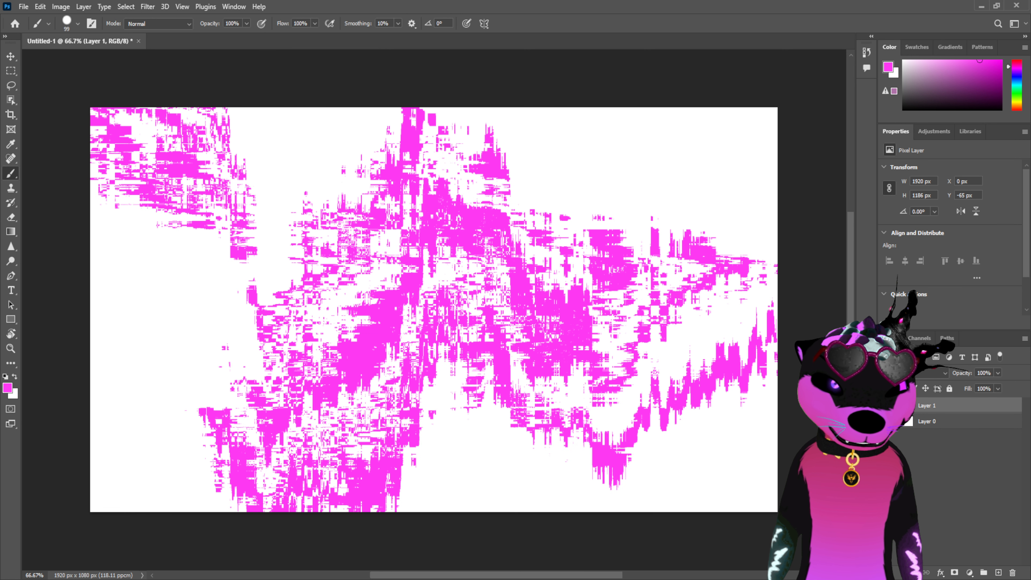
{"action": "left_click", "coordinate": [886, 406]}
{"action": "left_click", "coordinate": [887, 406]}
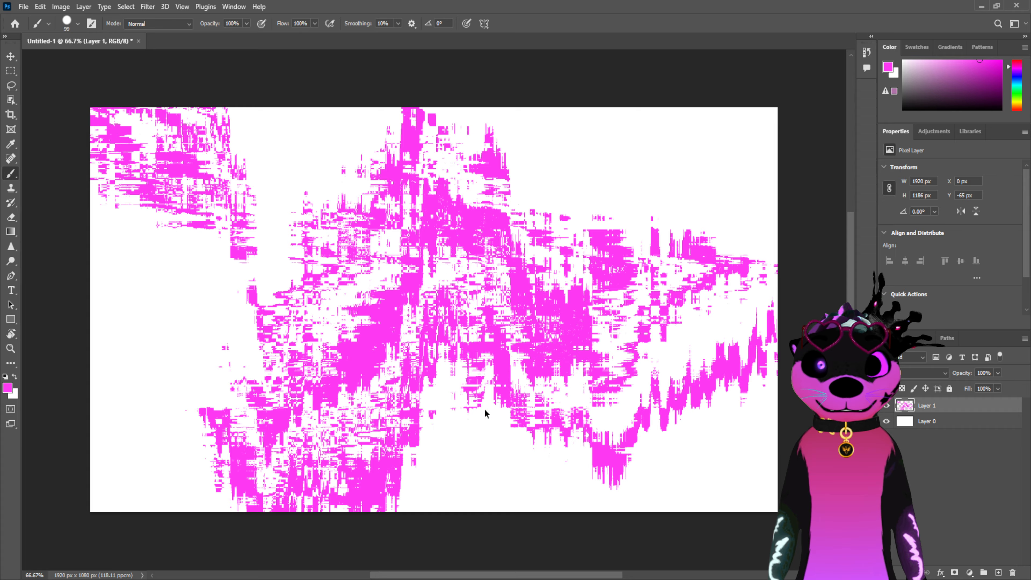
{"action": "left_click", "coordinate": [589, 152]}
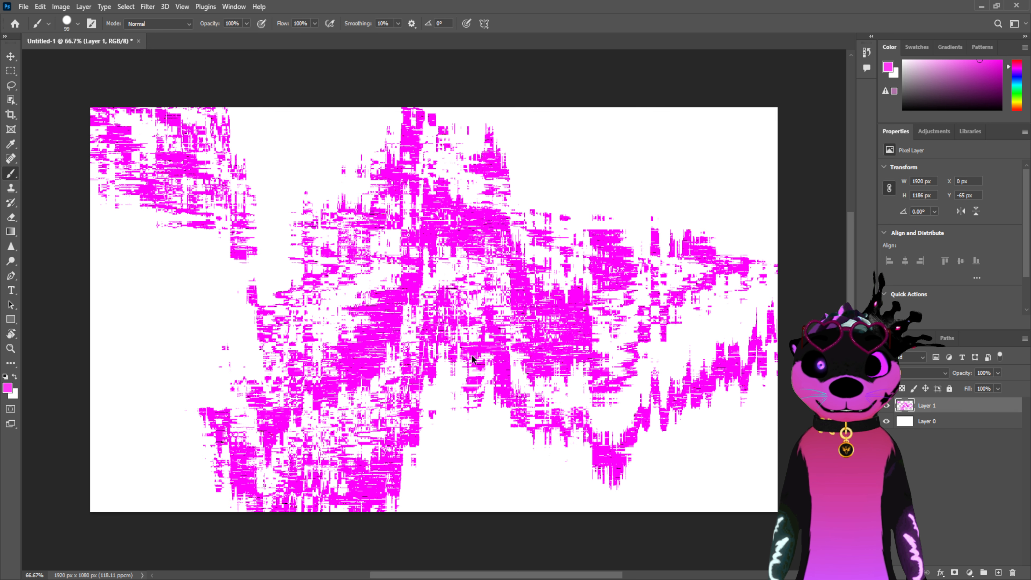
{"action": "left_click", "coordinate": [593, 145]}
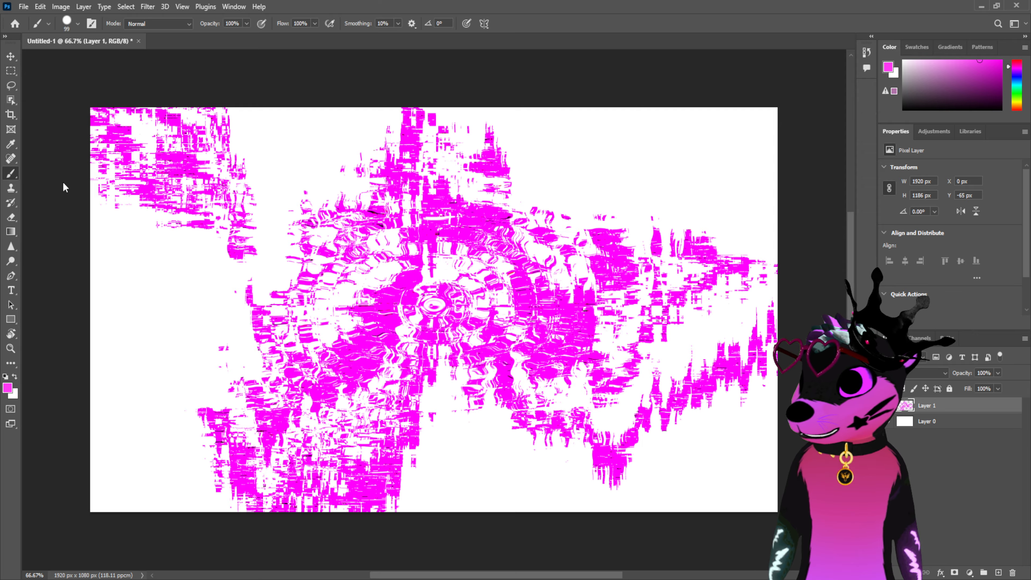
Duplicate Layer 1 and turn the copy into a blue-violet normal map
{"action": "left_click", "coordinate": [9, 159]}
{"action": "left_click", "coordinate": [8, 144]}
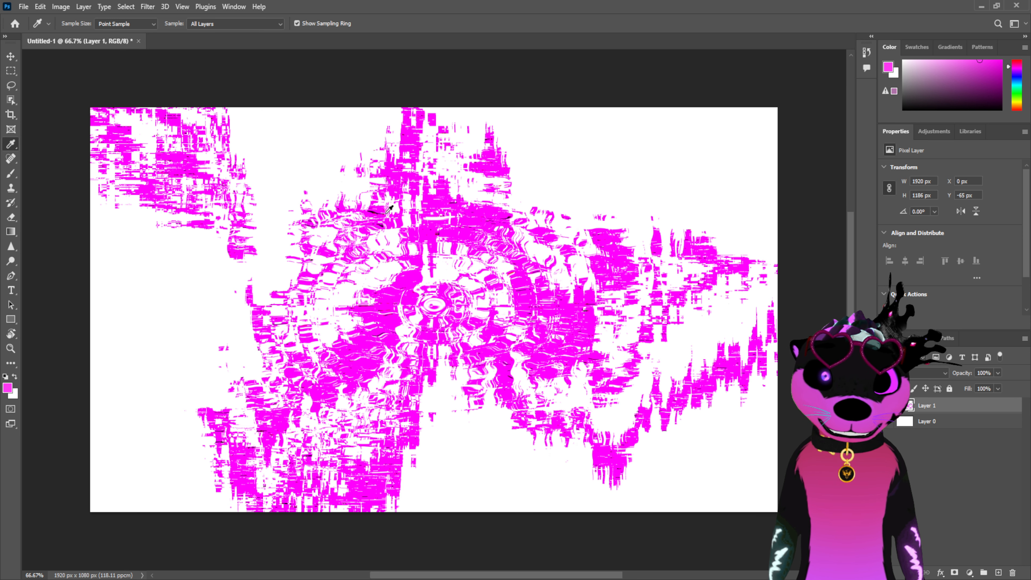
{"action": "left_click", "coordinate": [10, 56]}
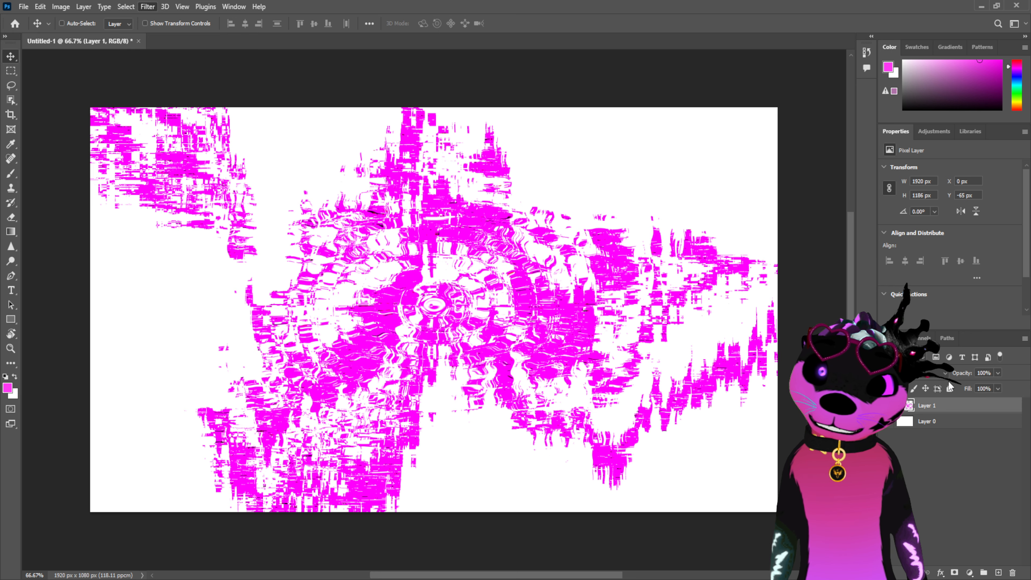
{"action": "key", "text": "ctrl+j"}
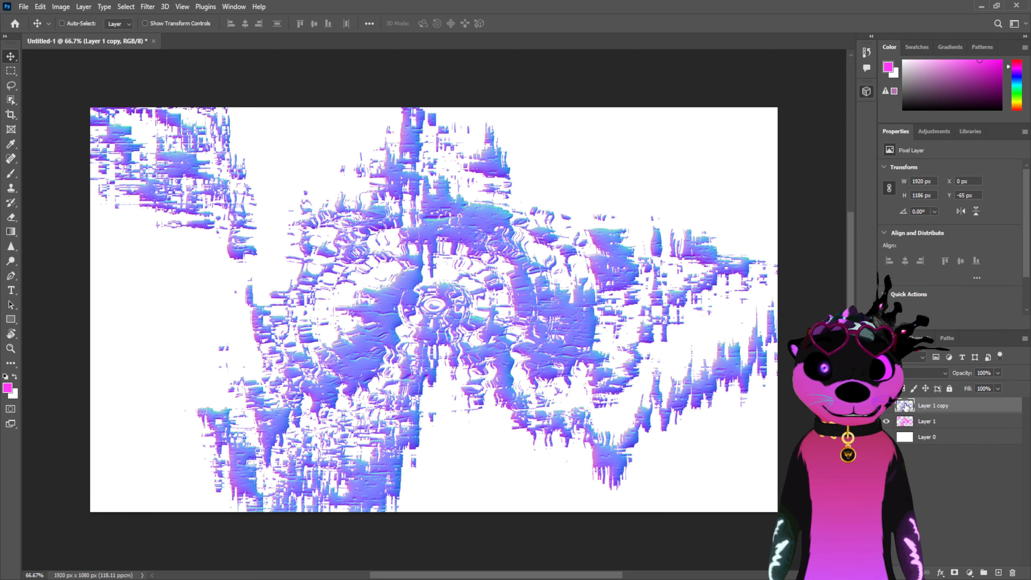
Compare blend modes on Layer 1 copy and set it to Linear Dodge (Add)
{"action": "left_click", "coordinate": [887, 406]}
{"action": "left_click", "coordinate": [887, 407]}
{"action": "left_click", "coordinate": [912, 370]}
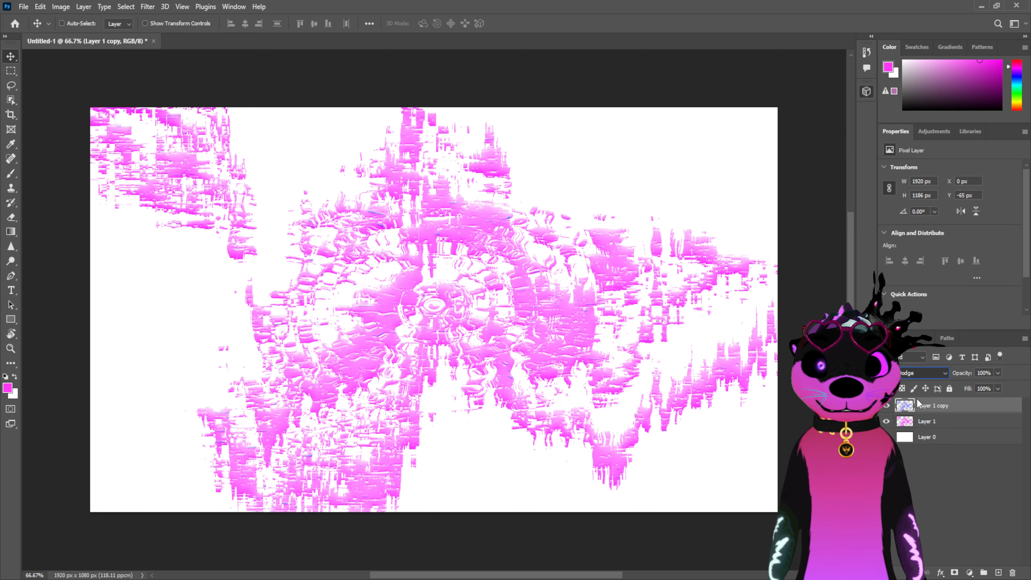
{"action": "key", "text": "Down"}
{"action": "key", "text": "Down"}
{"action": "key", "text": "Down"}
{"action": "key", "text": "Down"}
{"action": "key", "text": "Down"}
{"action": "key", "text": "Down"}
{"action": "key", "text": "Down"}
{"action": "key", "text": "Down"}
{"action": "key", "text": "Down"}
{"action": "key", "text": "Down"}
{"action": "key", "text": "Down"}
{"action": "key", "text": "Down"}
{"action": "key", "text": "Down"}
{"action": "key", "text": "Down"}
{"action": "key", "text": "Down"}
{"action": "key", "text": "Down"}
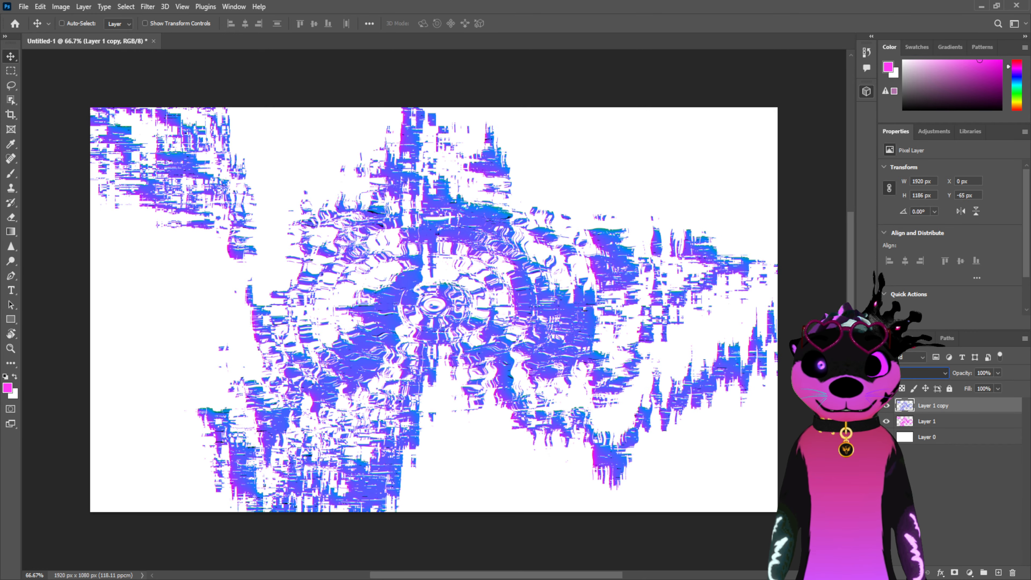
{"action": "key", "text": "Up"}
{"action": "key", "text": "Up"}
{"action": "key", "text": "Up"}
{"action": "key", "text": "Up"}
{"action": "key", "text": "Up"}
{"action": "key", "text": "Up"}
{"action": "key", "text": "Up"}
{"action": "key", "text": "Up"}
{"action": "key", "text": "Up"}
{"action": "key", "text": "Up"}
{"action": "key", "text": "Up"}
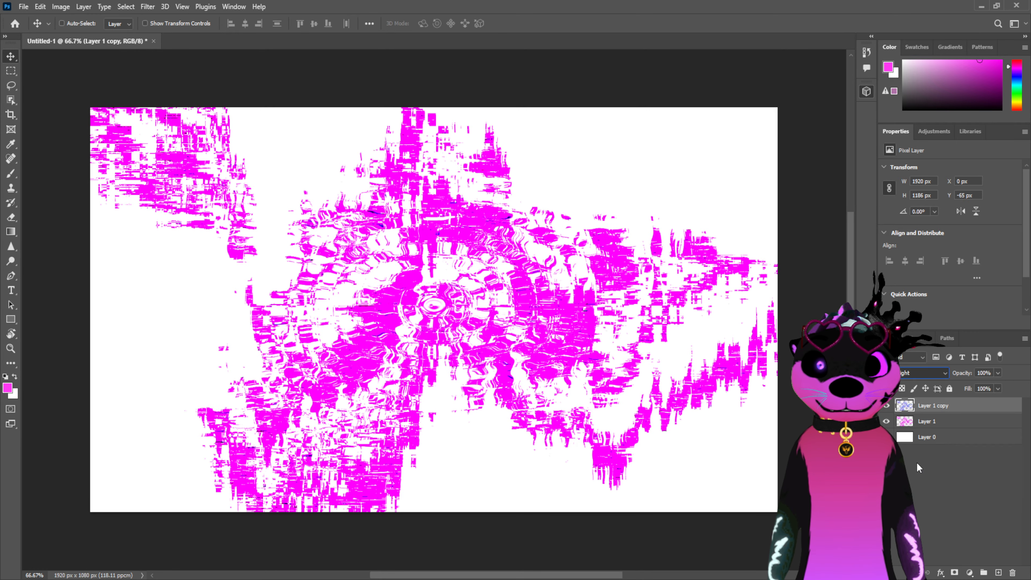
{"action": "key", "text": "Down"}
{"action": "key", "text": "Down"}
{"action": "key", "text": "Down"}
{"action": "key", "text": "Down"}
{"action": "key", "text": "Down"}
{"action": "key", "text": "Down"}
{"action": "key", "text": "Down"}
{"action": "key", "text": "Down"}
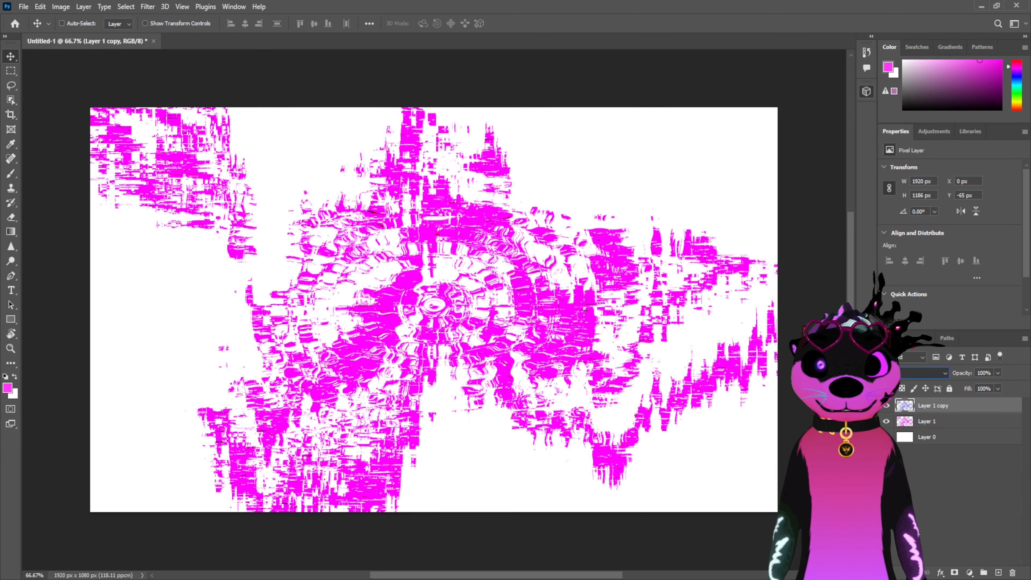
{"action": "key", "text": "Down"}
{"action": "key", "text": "Down"}
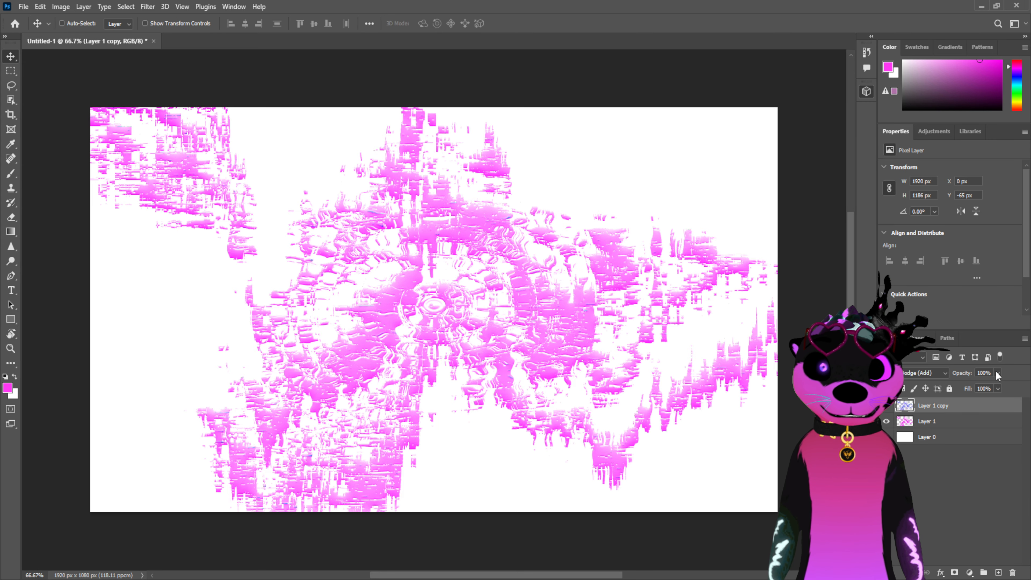
Lower Layer 1 copy's opacity to 61% and merge it with Layer 1
{"action": "left_click_drag", "start_coordinate": [996, 371], "coordinate": [981, 390]}
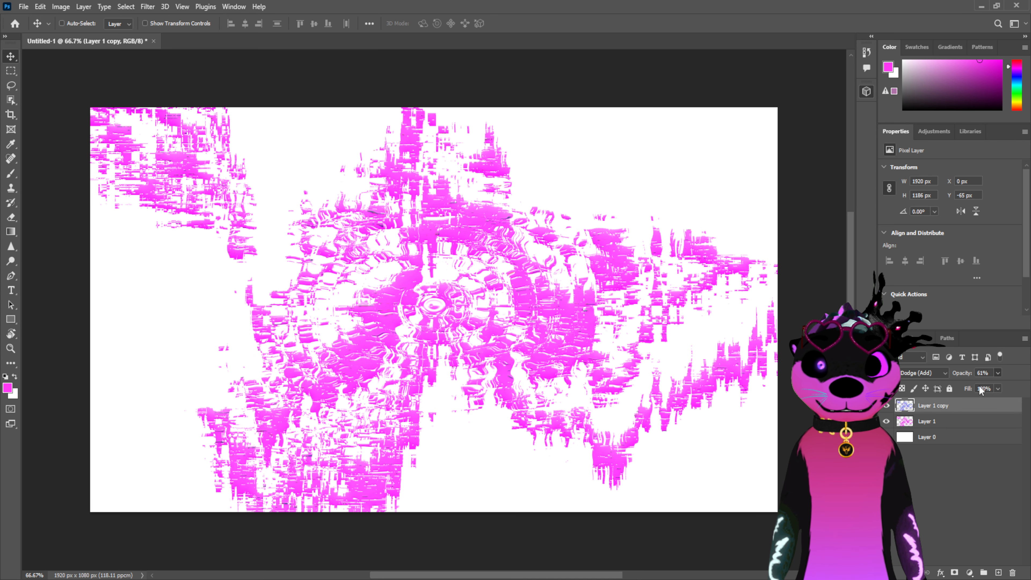
{"action": "left_click", "coordinate": [965, 419], "text": "shift"}
{"action": "key", "text": "ctrl+e"}
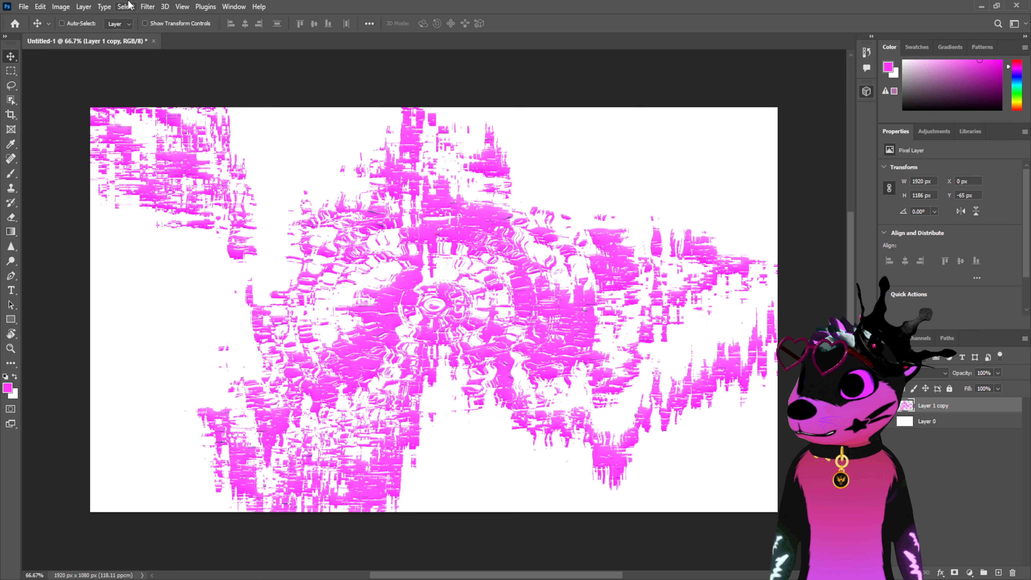
Draw a magenta circle about 401 px in diameter and move it over the rippled centre, to about X 739.5, Y 253.5 px
{"action": "key", "text": "u"}
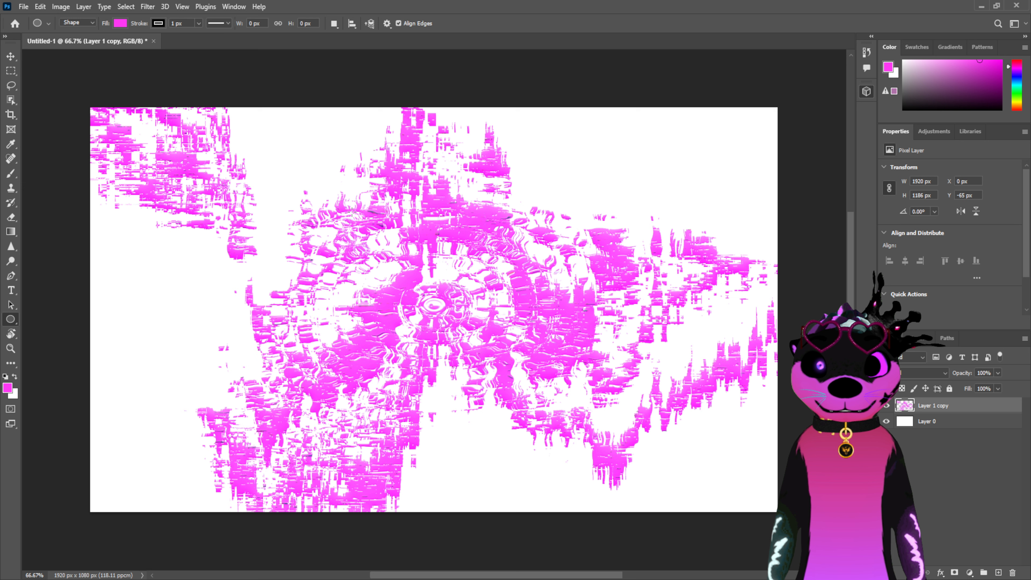
{"action": "left_click_drag", "start_coordinate": [375, 311], "coordinate": [420, 357]}
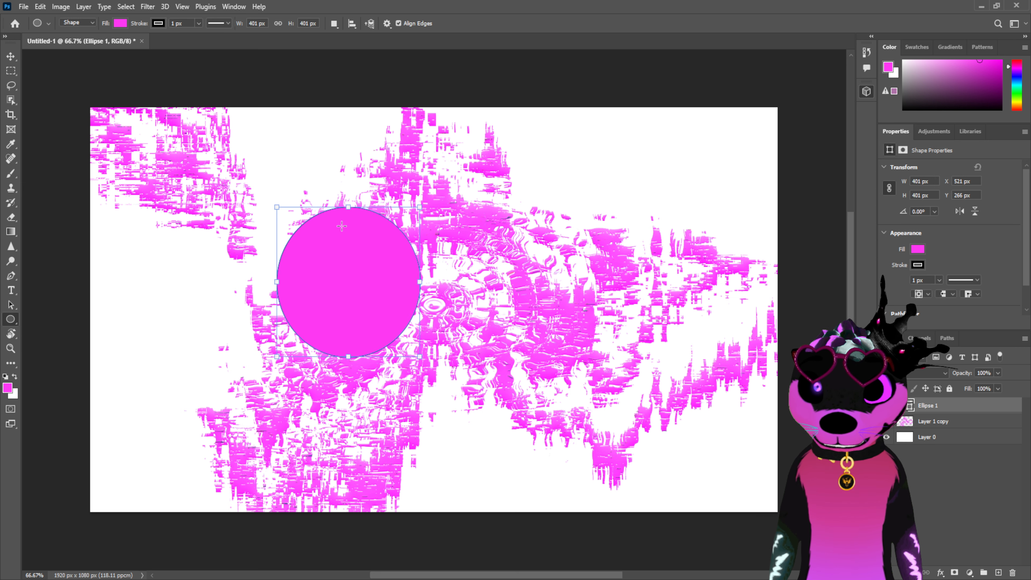
{"action": "key", "text": "v"}
{"action": "left_click_drag", "start_coordinate": [326, 231], "coordinate": [405, 227]}
Give the circle's layer a thick black Stroke effect without a colour overlay and set its fill to 0%
{"action": "double_click", "coordinate": [933, 408]}
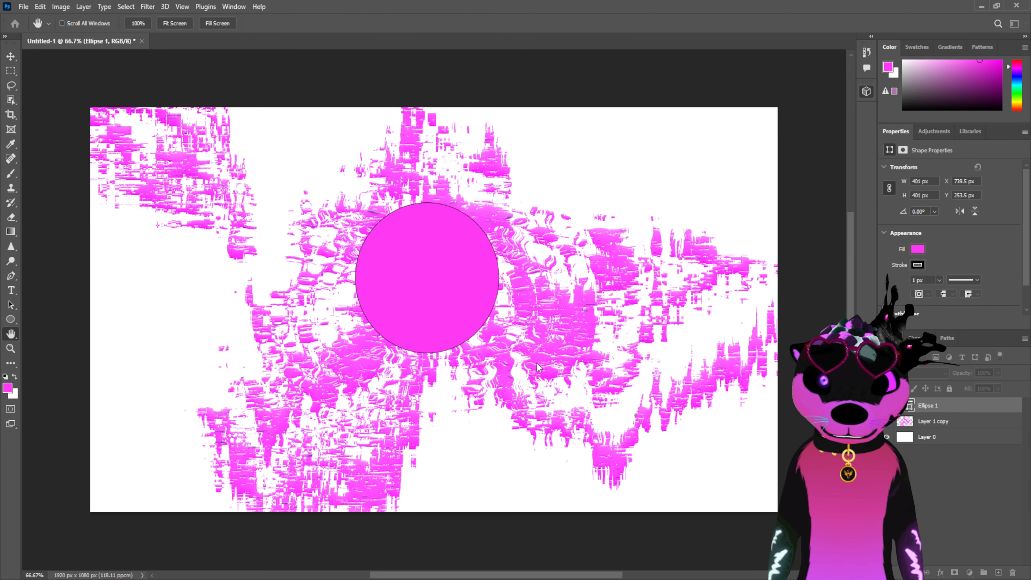
{"action": "left_click", "coordinate": [144, 458]}
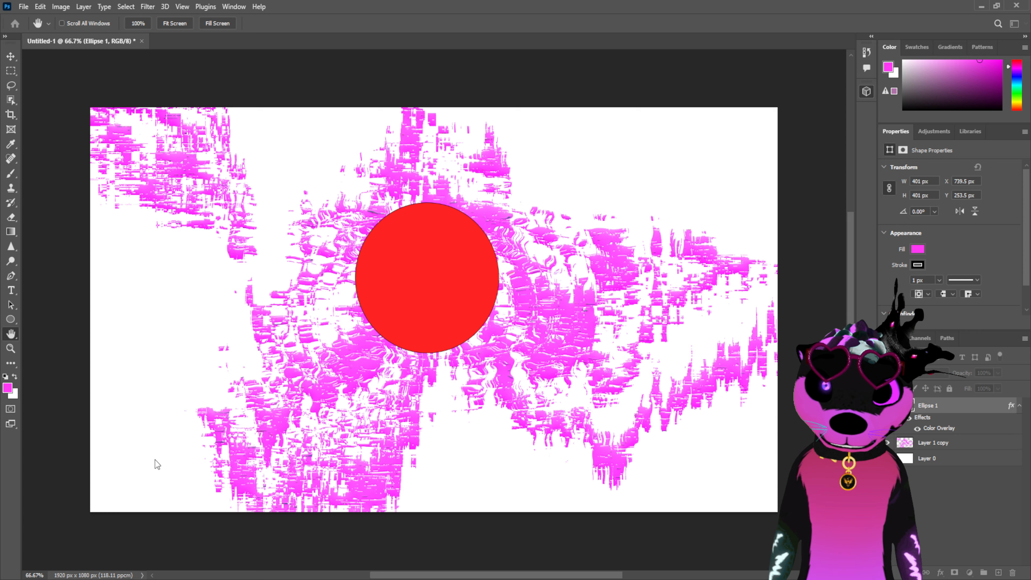
{"action": "left_click", "coordinate": [161, 463]}
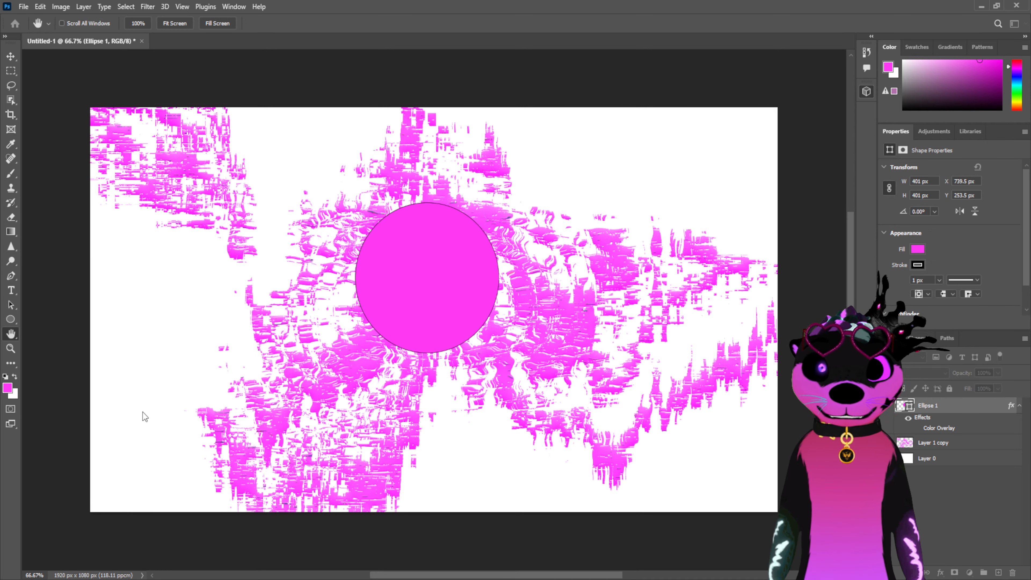
{"action": "left_click", "coordinate": [155, 405]}
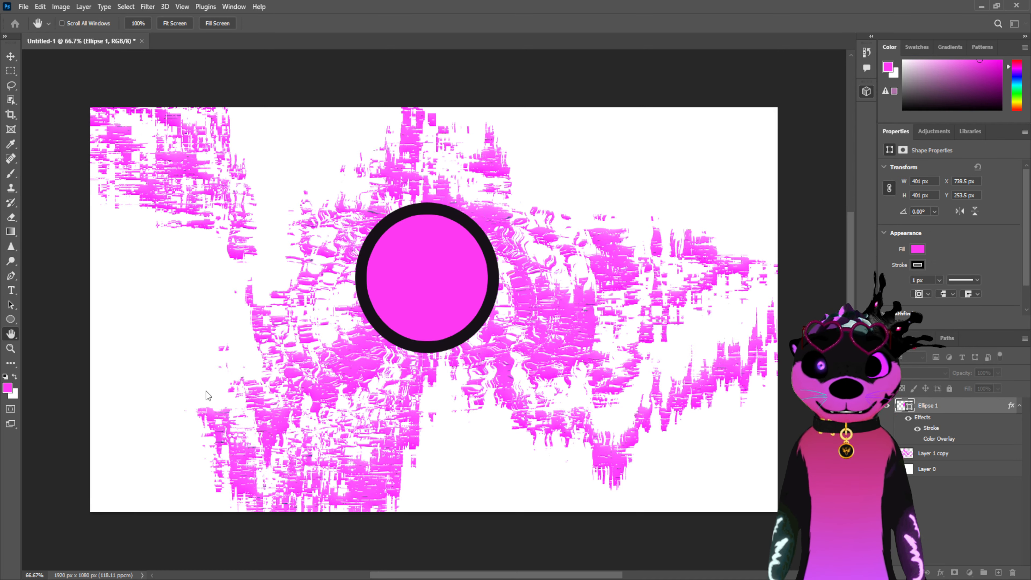
{"action": "left_click", "coordinate": [516, 326]}
{"action": "left_click_drag", "start_coordinate": [969, 388], "coordinate": [926, 427]}
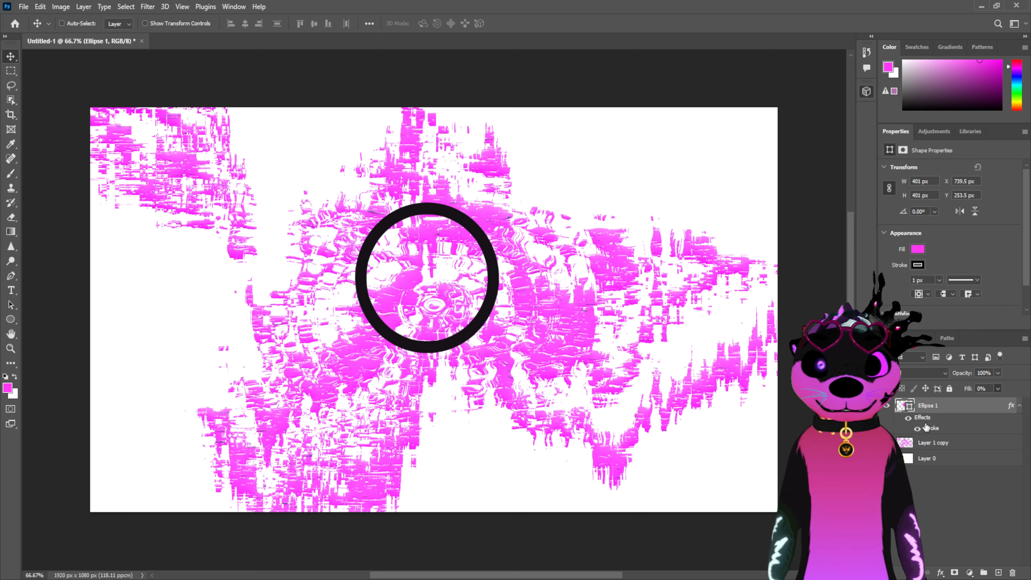
Rasterize the Ellipse 1 layer together with its stroke effect and move the ring to about X 759, Y 205 px
{"action": "left_click", "coordinate": [889, 280]}
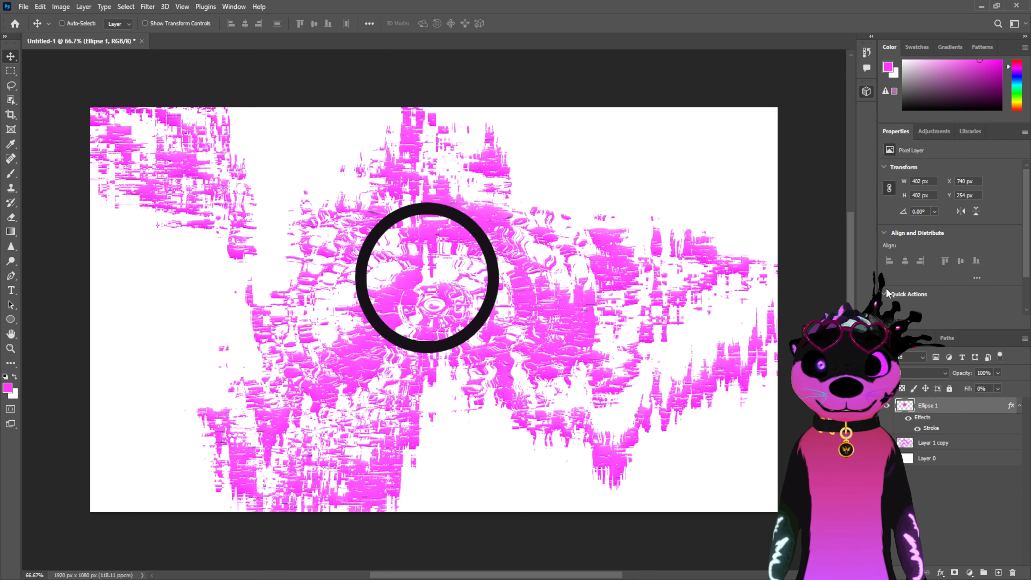
{"action": "left_click", "coordinate": [905, 406], "text": "alt"}
{"action": "left_click", "coordinate": [10, 348]}
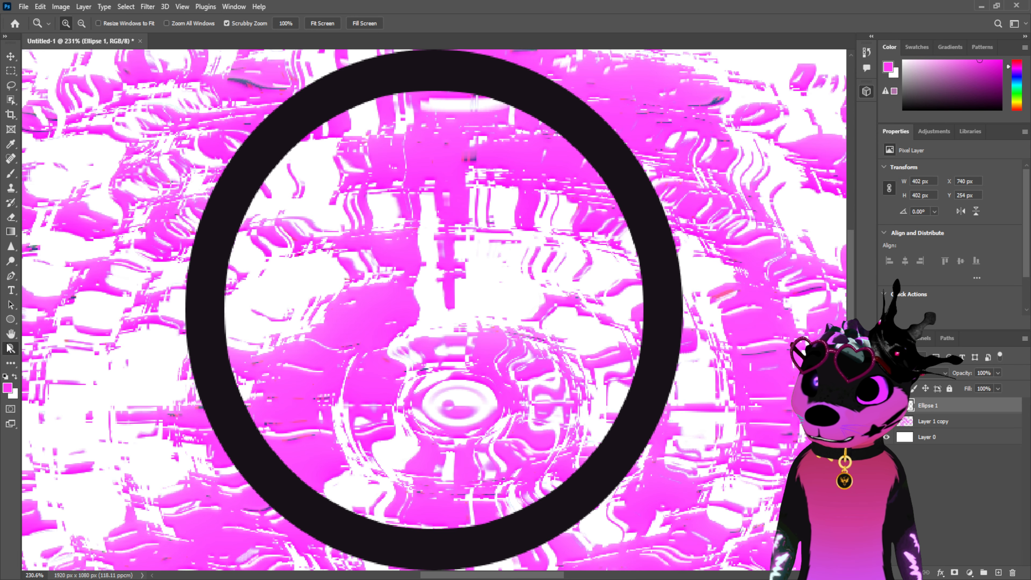
{"action": "left_click_drag", "start_coordinate": [370, 325], "coordinate": [25, 112]}
{"action": "key", "text": "v"}
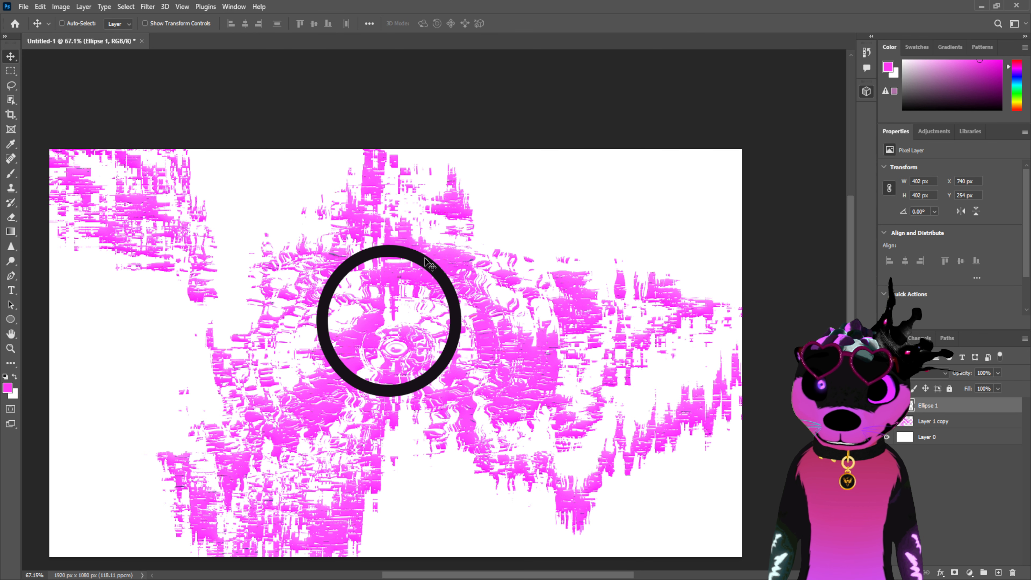
{"action": "mouse_move", "coordinate": [410, 250]}
{"action": "left_mouse_down"}
{"action": "mouse_move", "coordinate": [407, 217]}
{"action": "mouse_move", "coordinate": [417, 232]}
{"action": "left_mouse_up"}
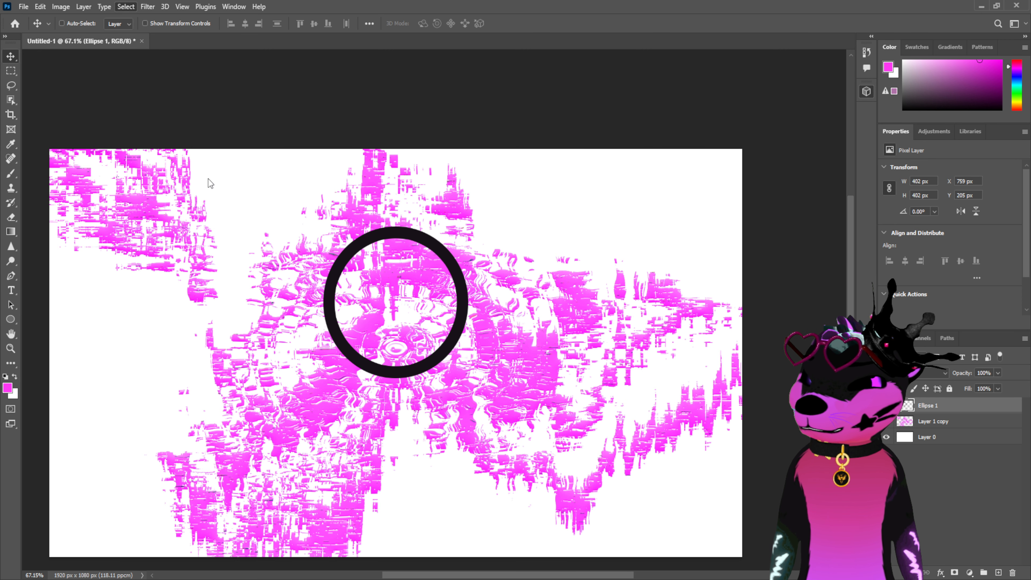
Load the black ring's outline as a selection and expand it evenly to 452 px across
{"action": "left_click", "coordinate": [906, 405], "text": "alt"}
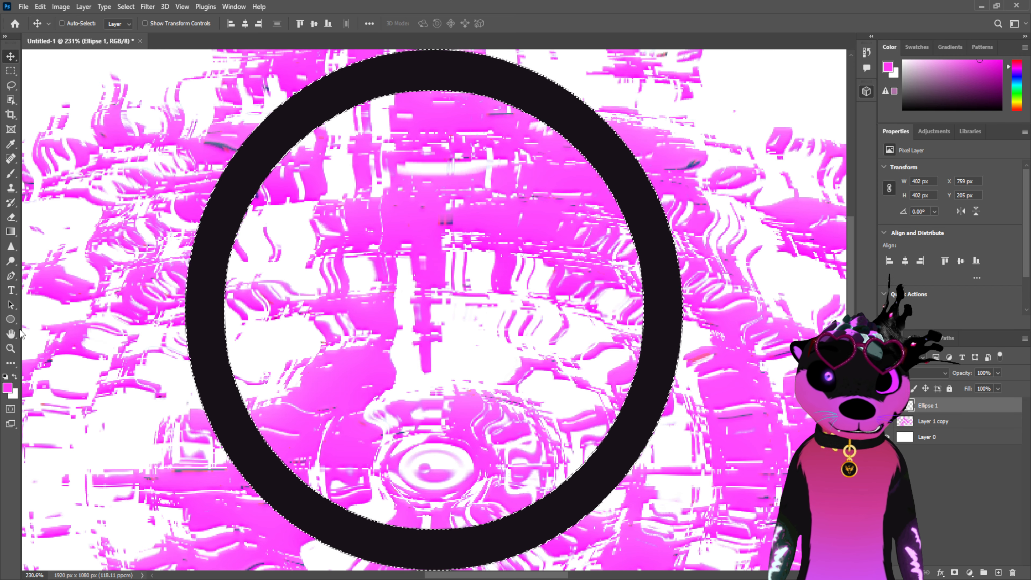
{"action": "key", "text": "z"}
{"action": "left_click_drag", "start_coordinate": [406, 311], "coordinate": [386, 323]}
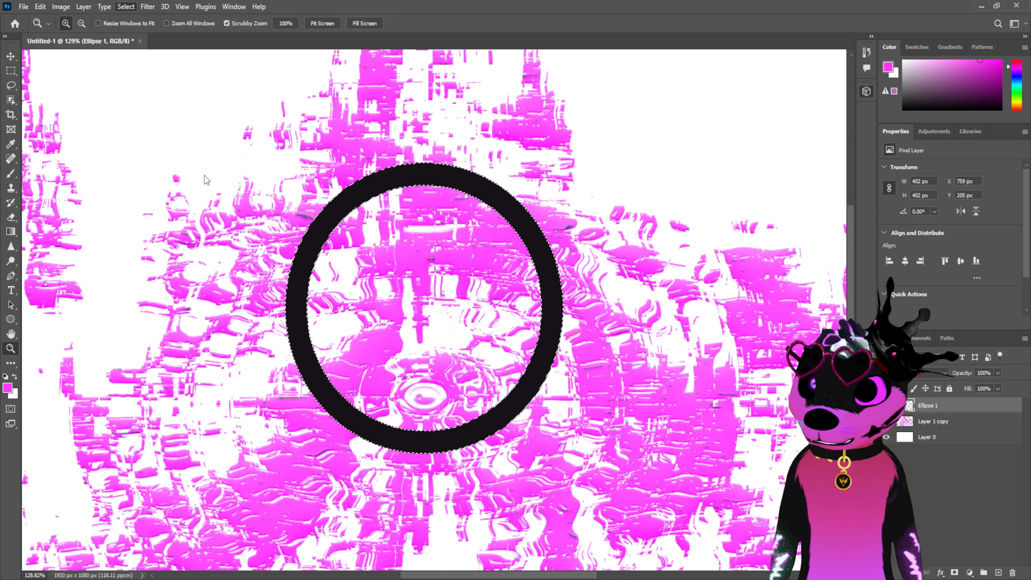
{"action": "left_click", "coordinate": [267, 199]}
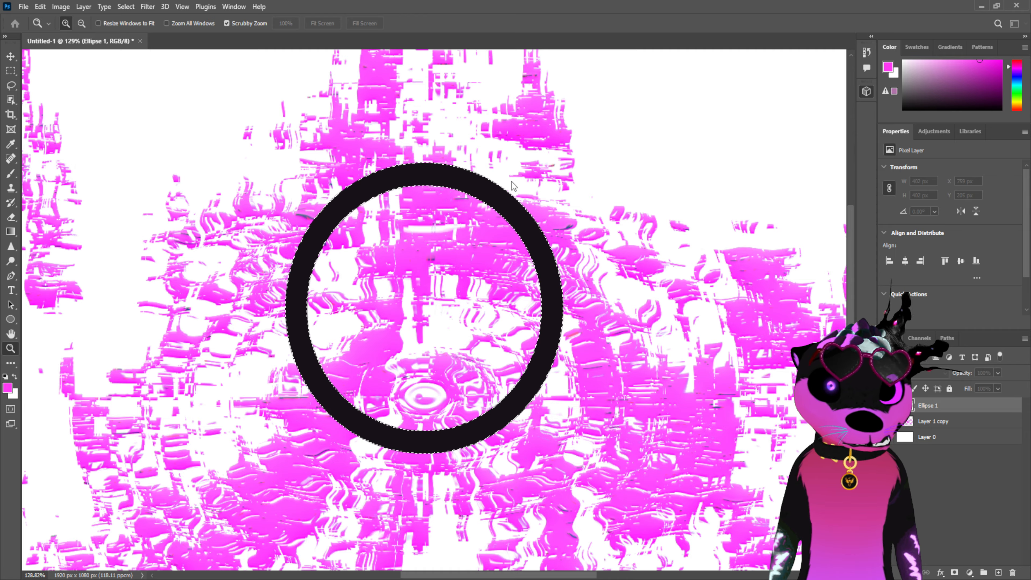
{"action": "left_click", "coordinate": [522, 210]}
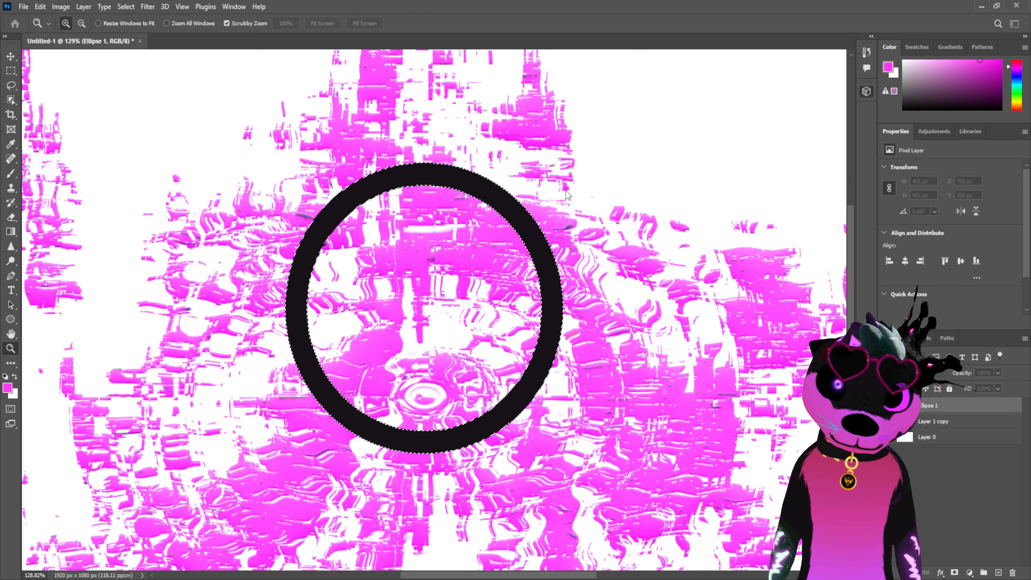
Clear the expanded ring-shaped area from Layer 1 copy and deselect it
{"action": "left_click", "coordinate": [942, 423]}
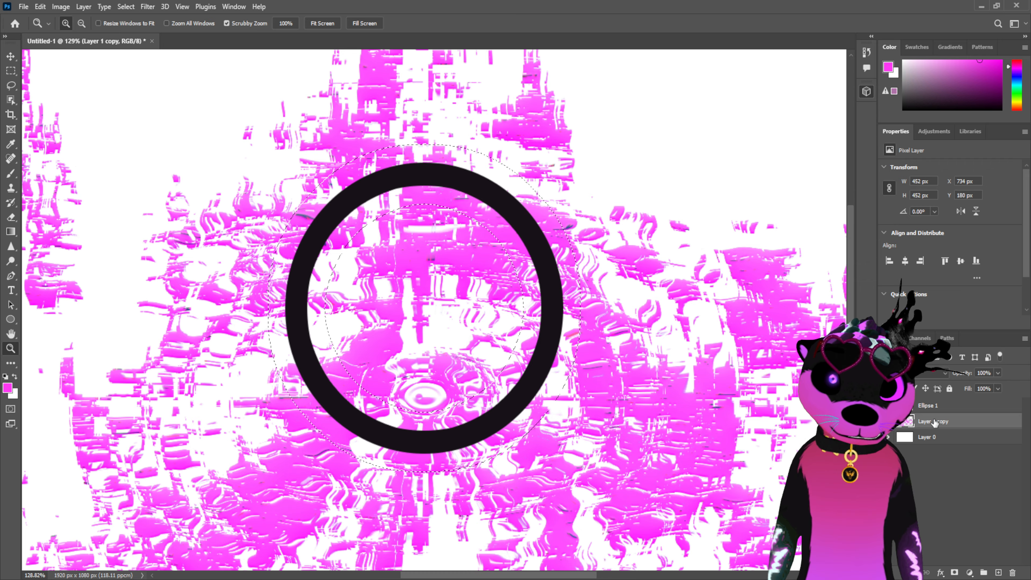
{"action": "key", "text": "Delete"}
{"action": "key", "text": "ctrl+d"}
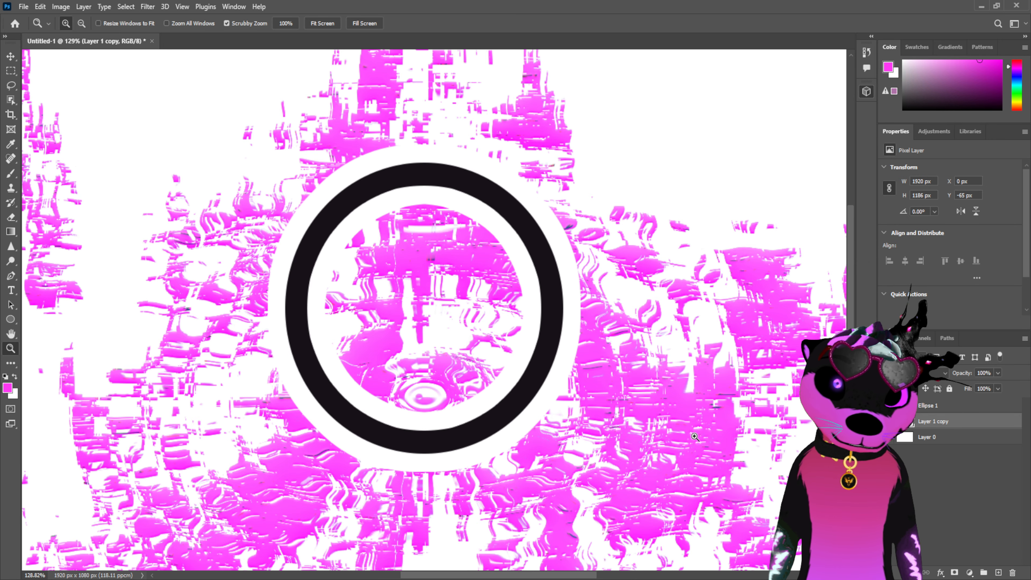
{"action": "left_click_drag", "start_coordinate": [400, 319], "coordinate": [359, 339]}
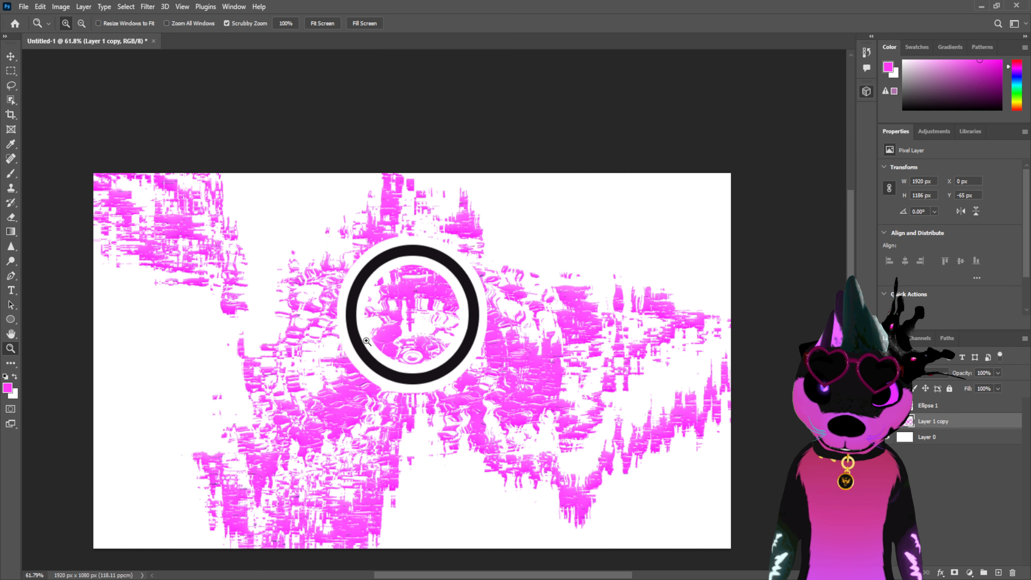
Recolour the Ellipse 1 ring magenta with a Color Overlay effect and rasterize its layer style
{"action": "left_click", "coordinate": [956, 409]}
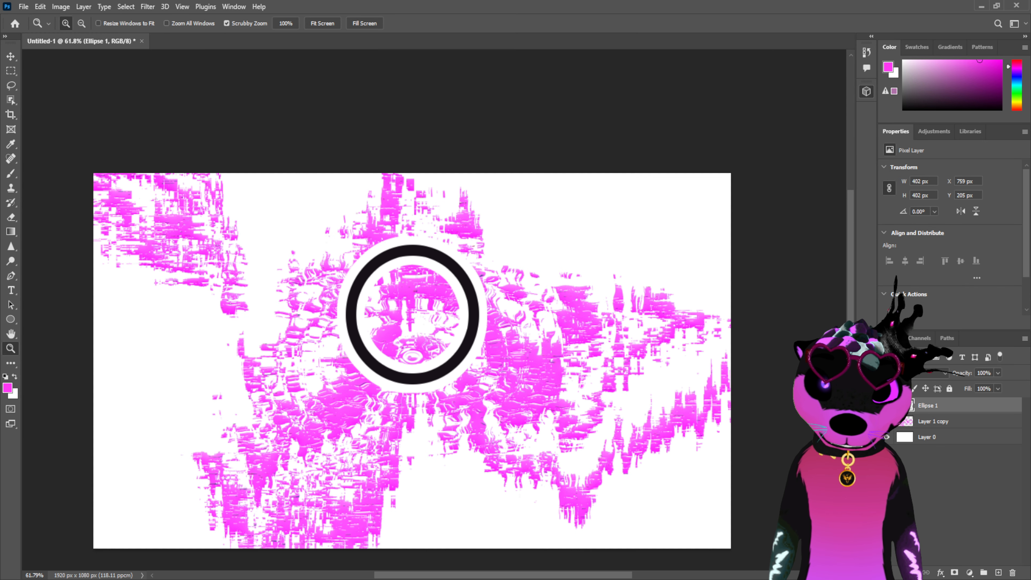
{"action": "double_click", "coordinate": [956, 409]}
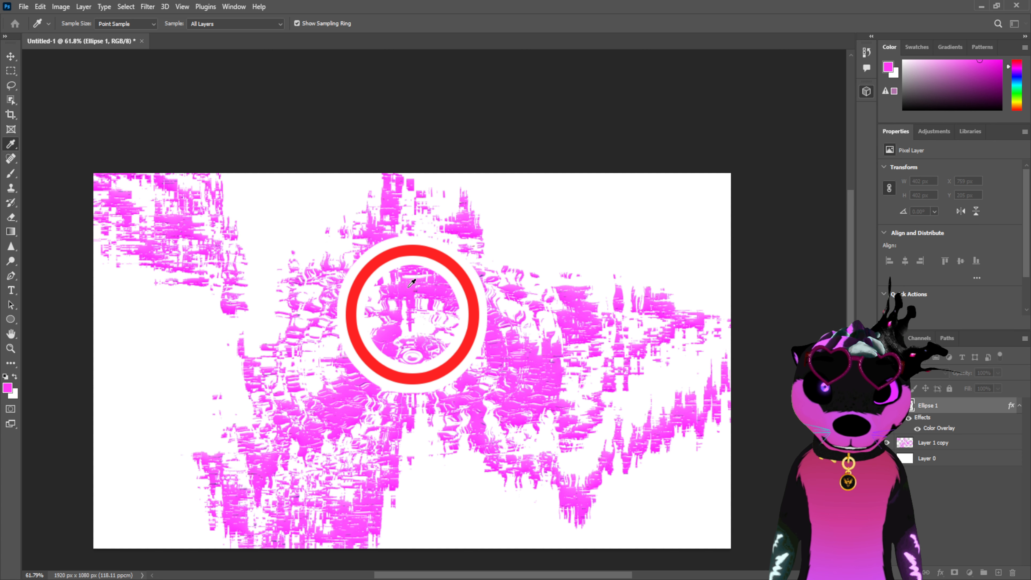
{"action": "left_click", "coordinate": [681, 323]}
{"action": "left_click", "coordinate": [771, 364]}
{"action": "left_click", "coordinate": [791, 328]}
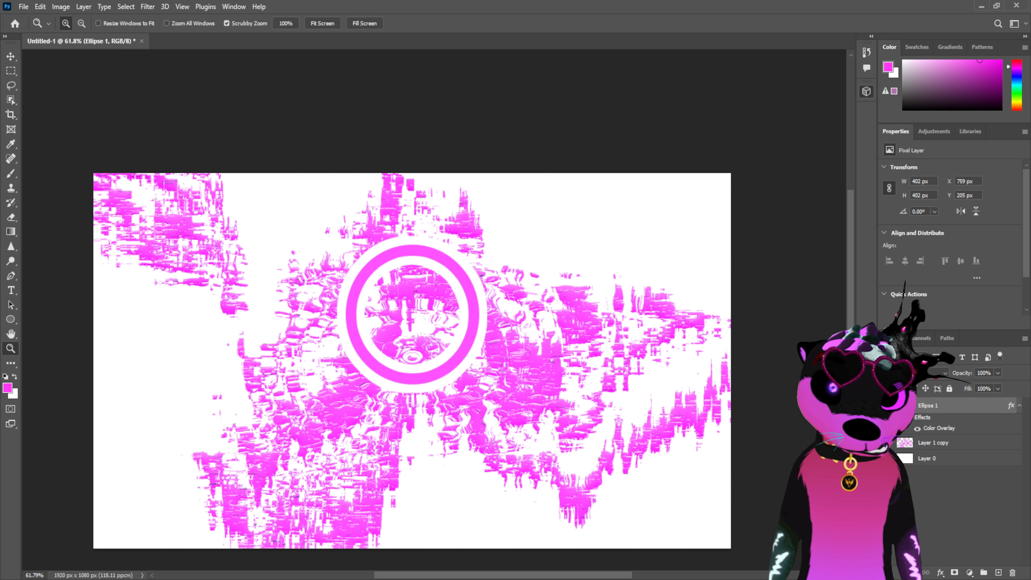
{"action": "right_click", "coordinate": [957, 402]}
{"action": "left_click", "coordinate": [868, 282]}
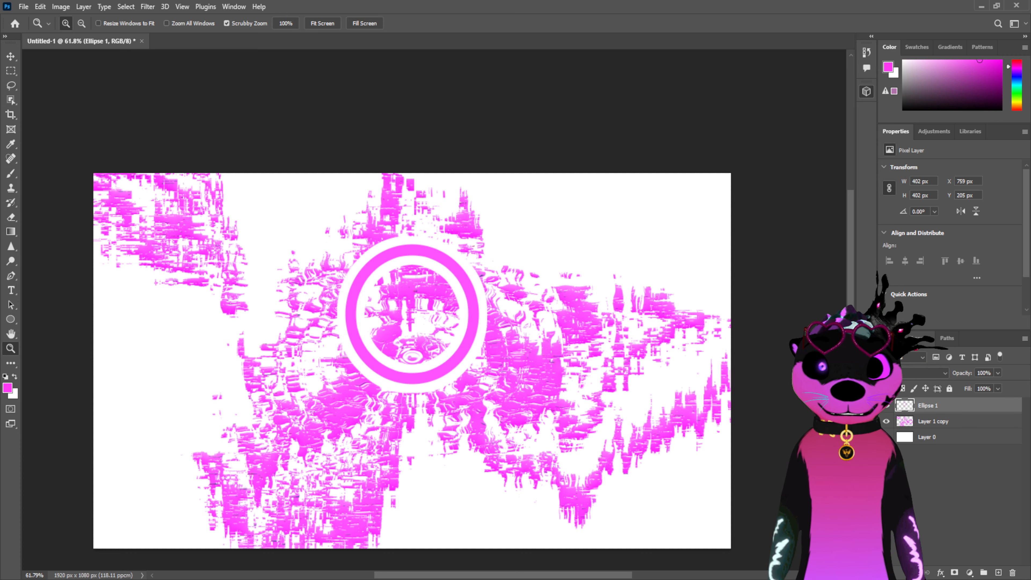
Turn the Layer 0 background near-black with a Color Overlay effect
{"action": "left_click", "coordinate": [959, 443]}
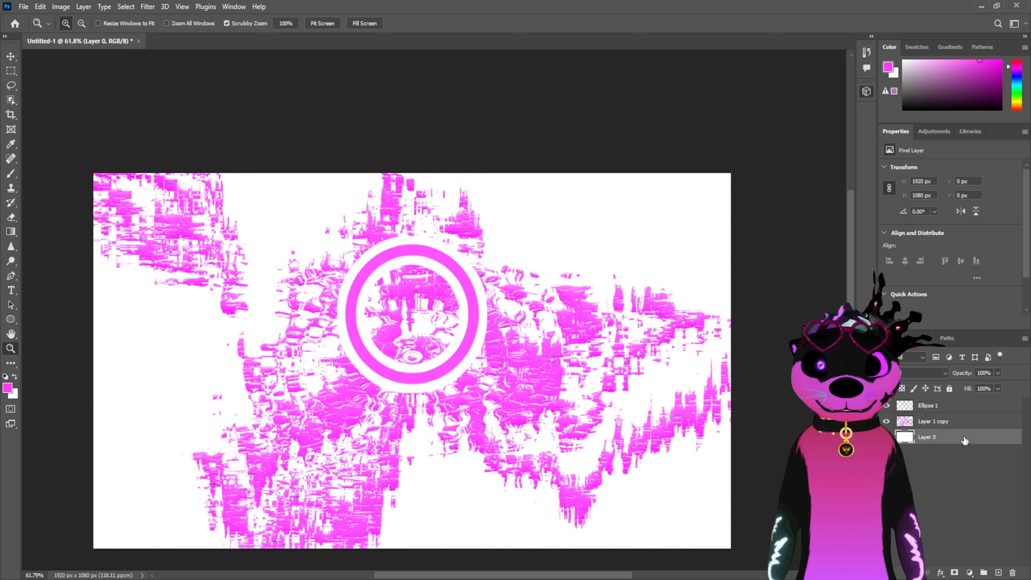
{"action": "double_click", "coordinate": [966, 439]}
{"action": "left_click", "coordinate": [548, 310]}
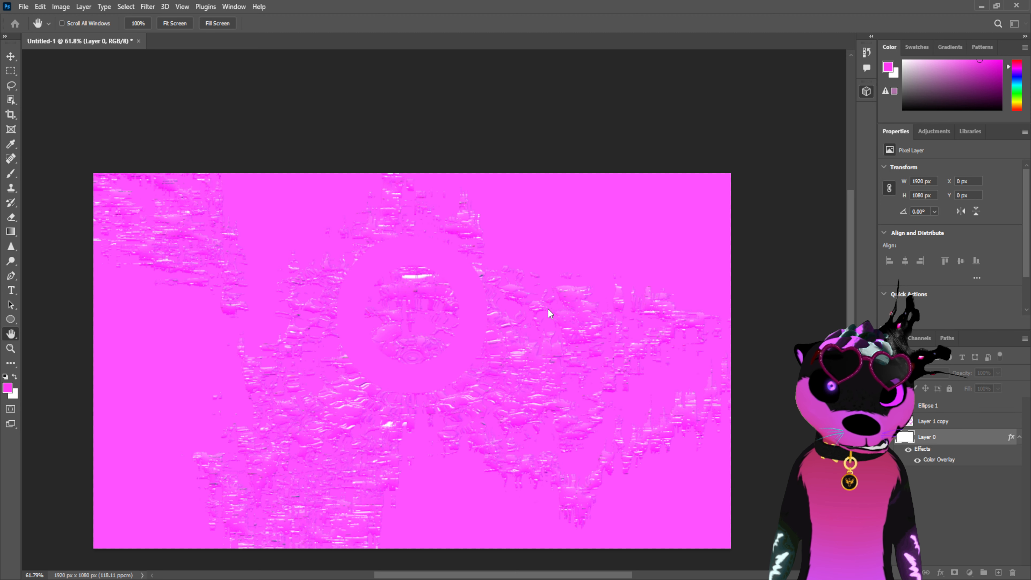
{"action": "left_click", "coordinate": [696, 341]}
{"action": "left_click", "coordinate": [542, 501]}
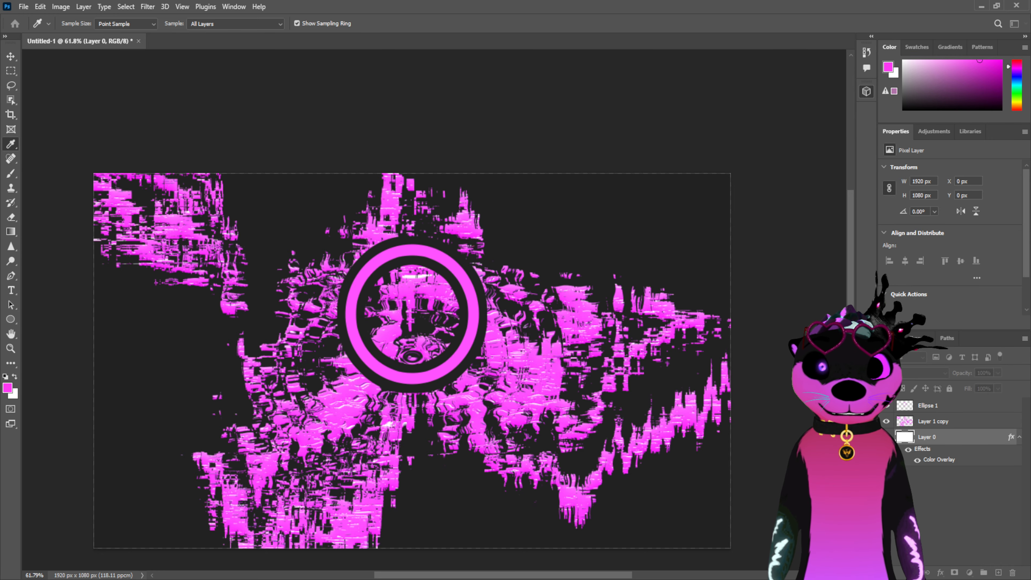
{"action": "left_click", "coordinate": [538, 470]}
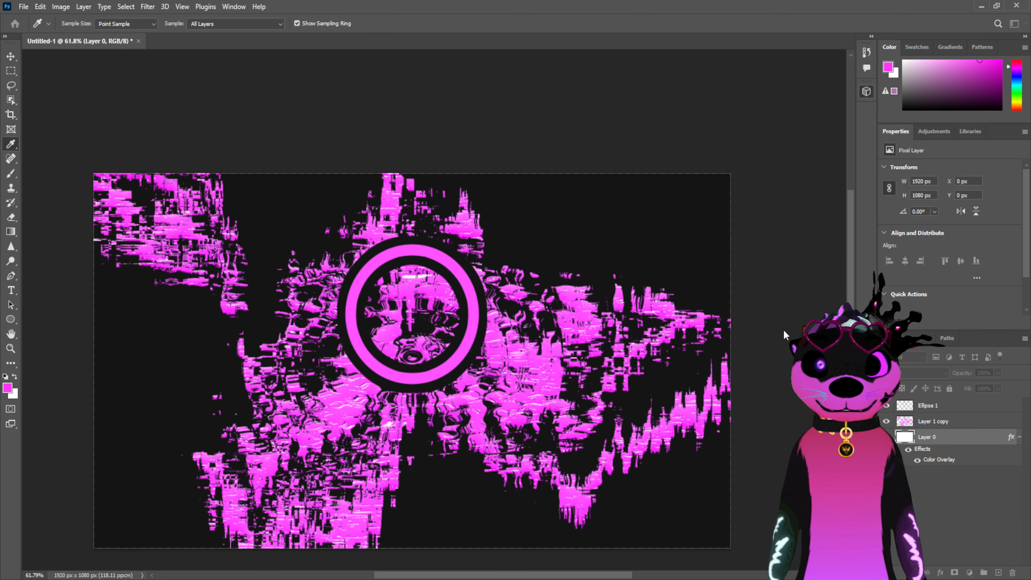
{"action": "key", "text": "z"}
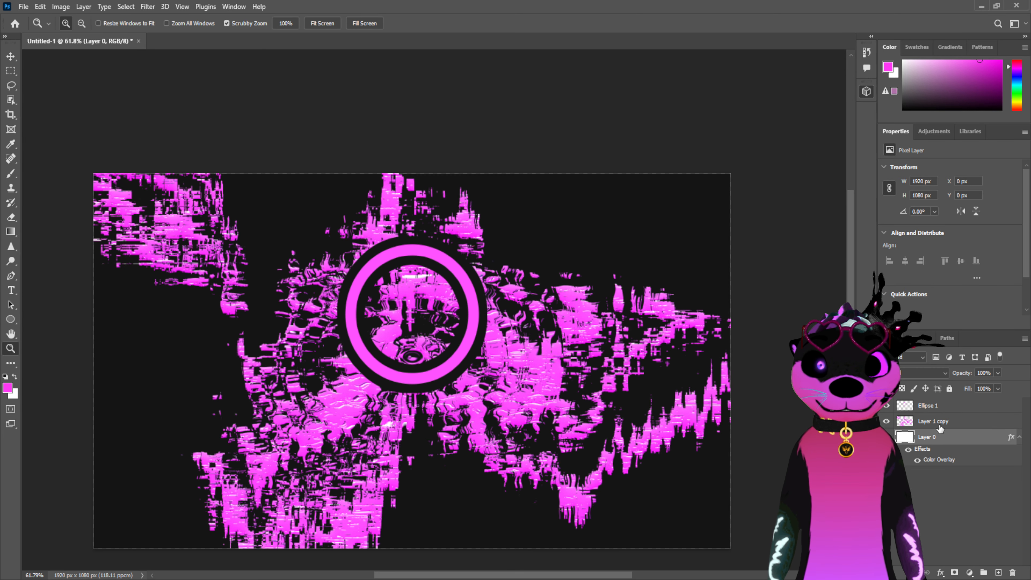
Add a thin light-blue Stroke effect around the glitch texture on Layer 1 copy
{"action": "left_click", "coordinate": [941, 427]}
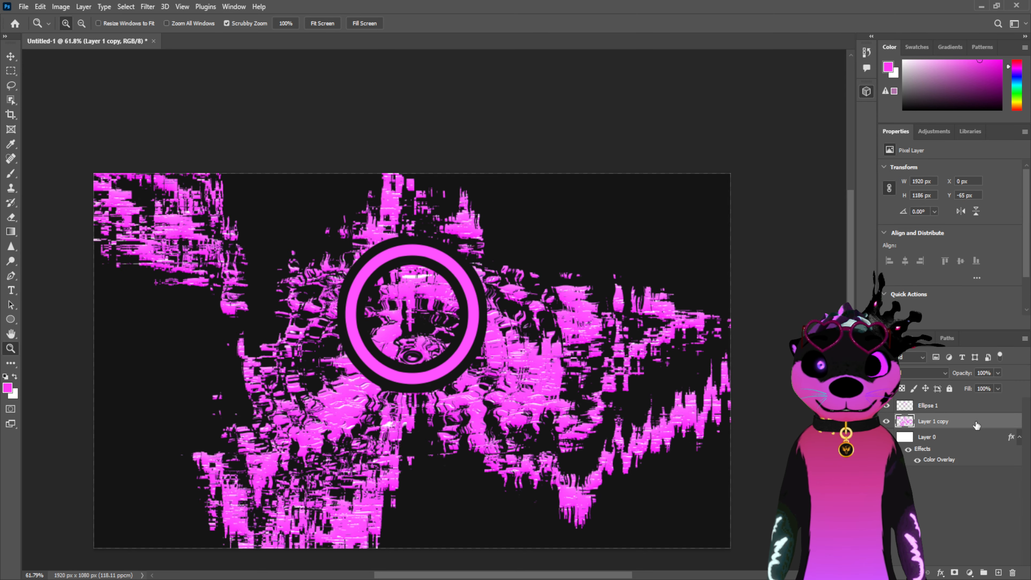
{"action": "key", "text": "h"}
{"action": "left_click", "coordinate": [422, 403]}
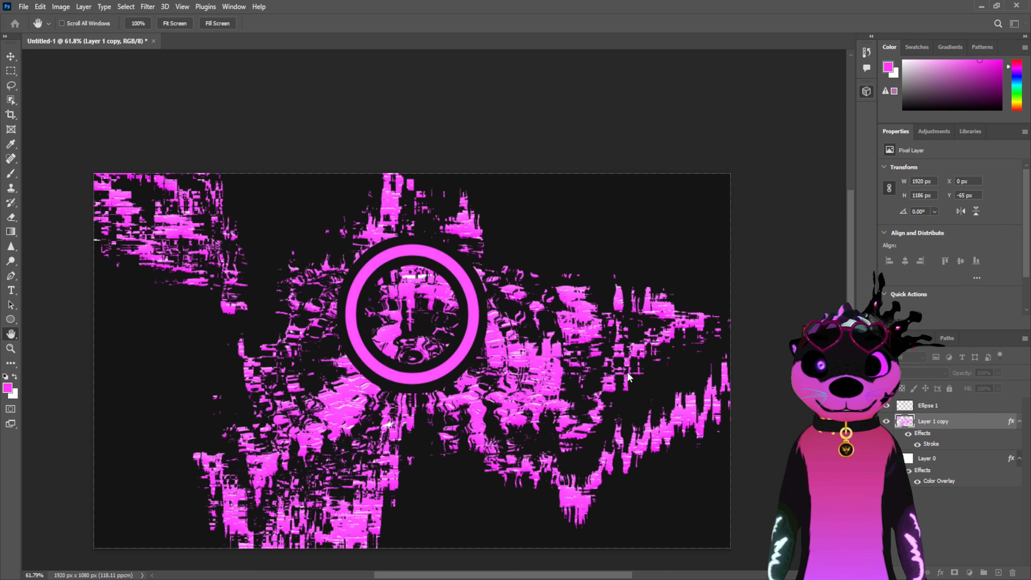
{"action": "key", "text": "i"}
{"action": "left_click", "coordinate": [710, 407]}
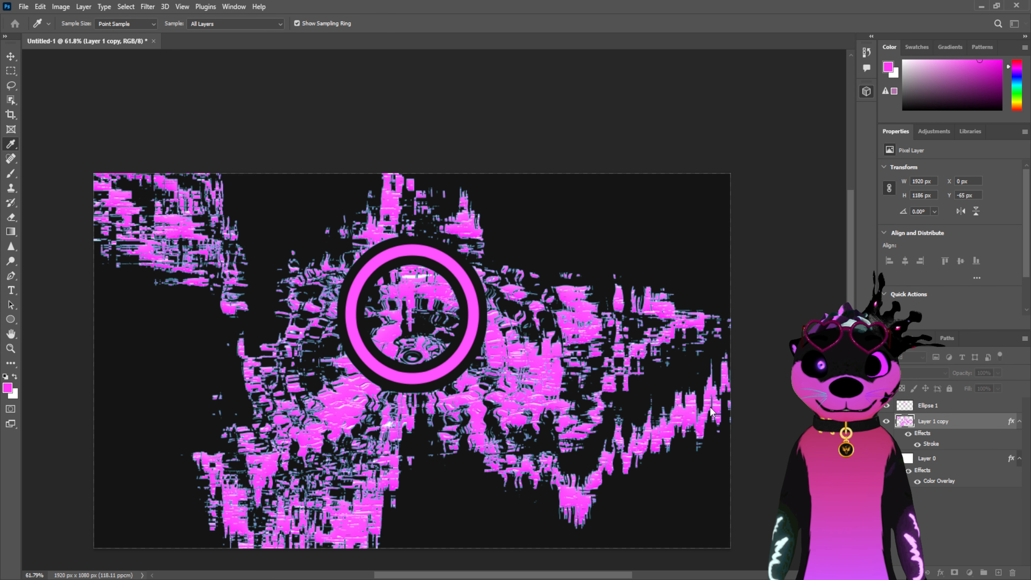
{"action": "left_click", "coordinate": [706, 414]}
{"action": "key", "text": "h"}
{"action": "left_click", "coordinate": [601, 350]}
{"action": "left_click_drag", "start_coordinate": [759, 325], "coordinate": [746, 325]}
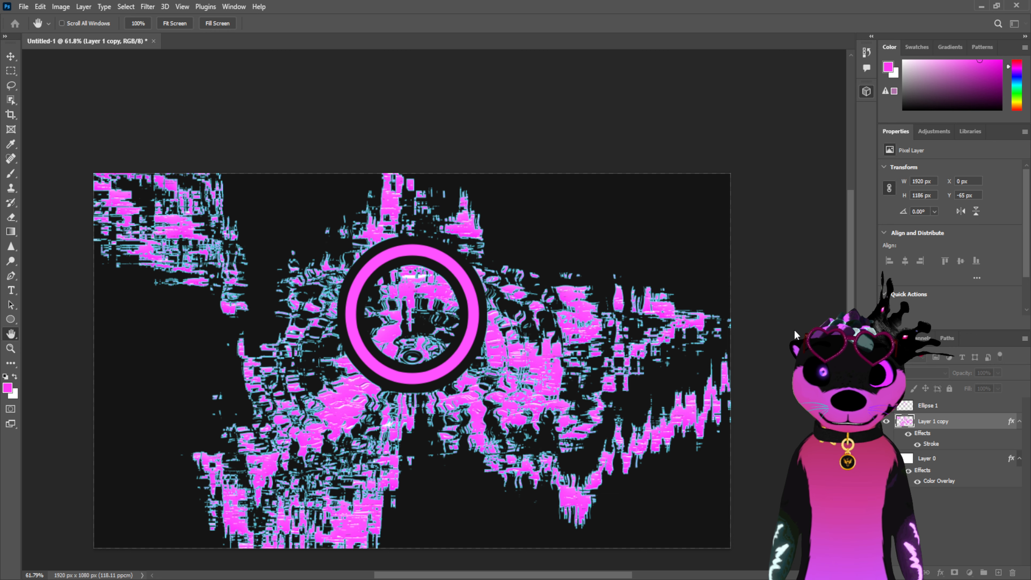
Set Layer 1 copy's fill to 0% and rasterize its layer style to leave only the stroke outlines
{"action": "key", "text": "z"}
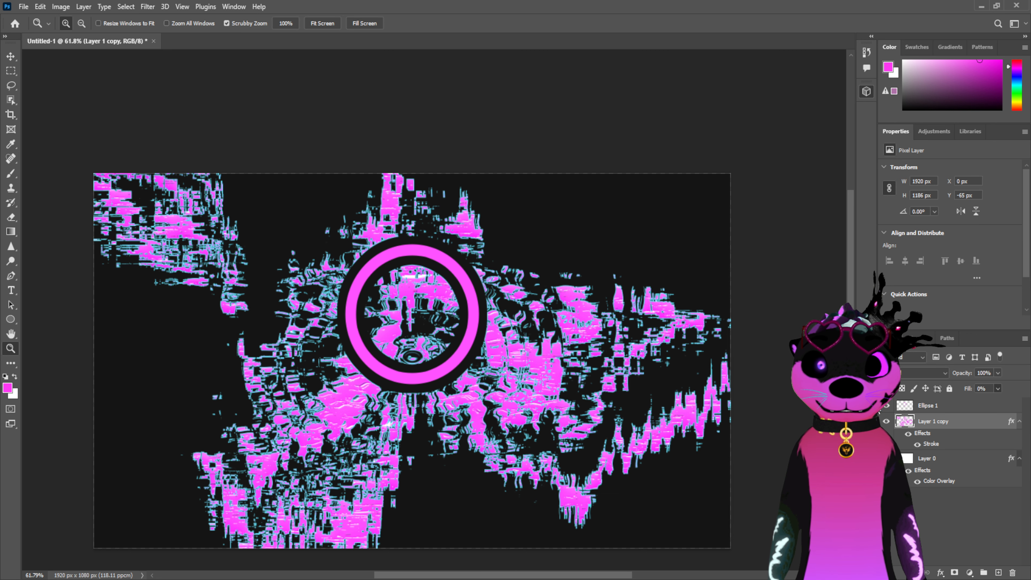
{"action": "left_click_drag", "start_coordinate": [969, 389], "coordinate": [560, 389]}
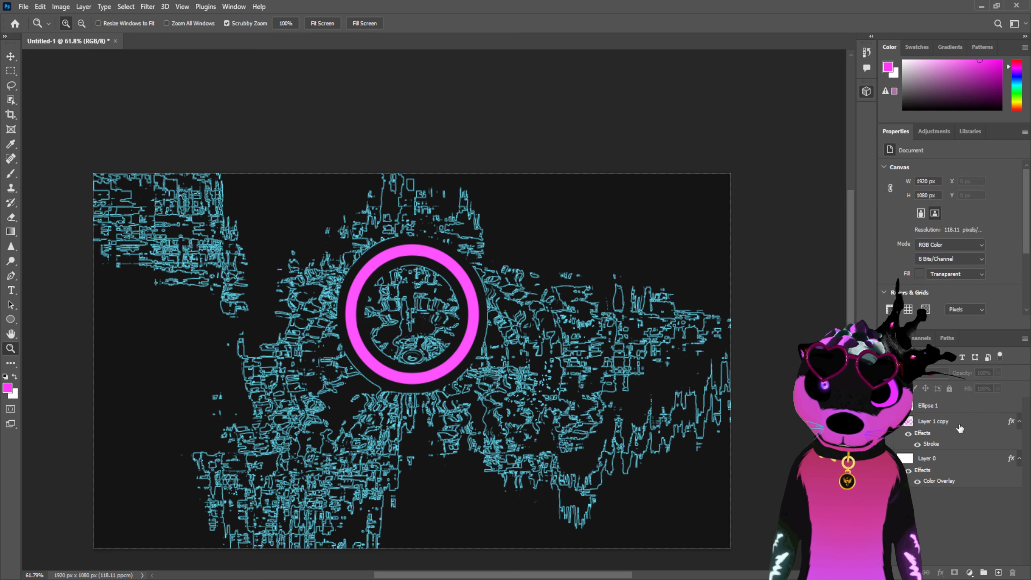
{"action": "left_click", "coordinate": [887, 288]}
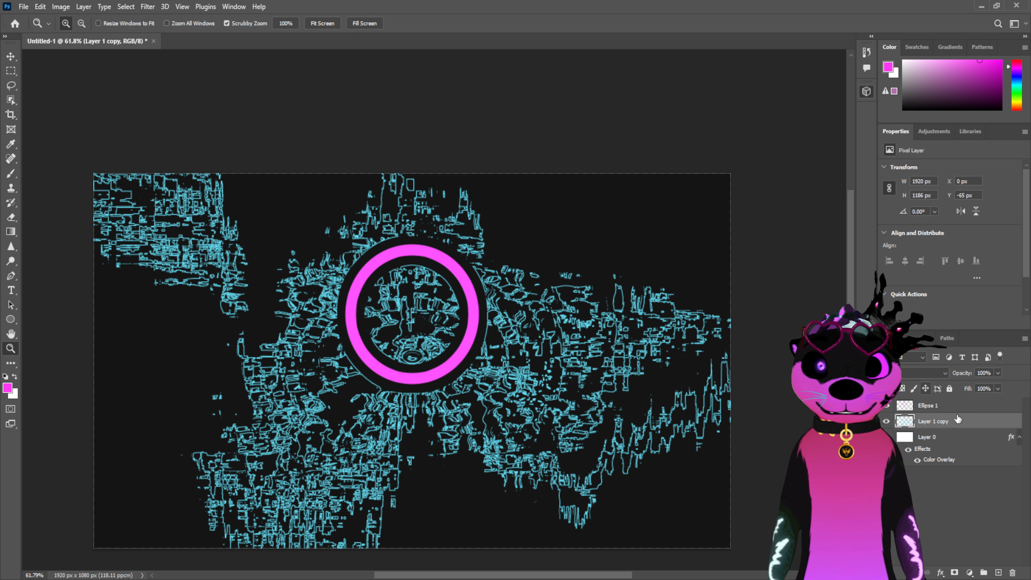
Give the outlines on Layer 1 copy a soft light-blue Outer Glow effect without a colour overlay
{"action": "key", "text": "h"}
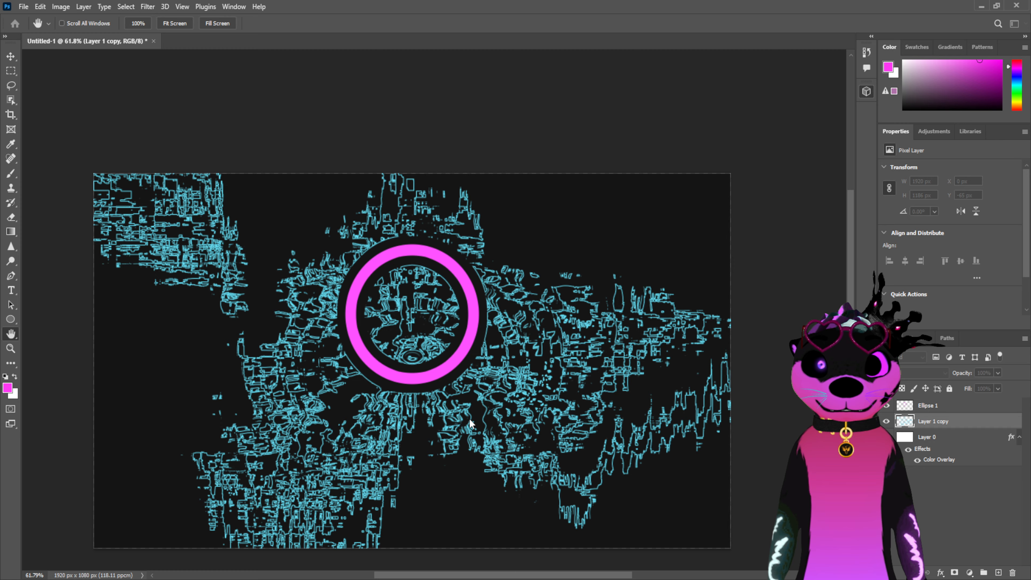
{"action": "left_click", "coordinate": [472, 441]}
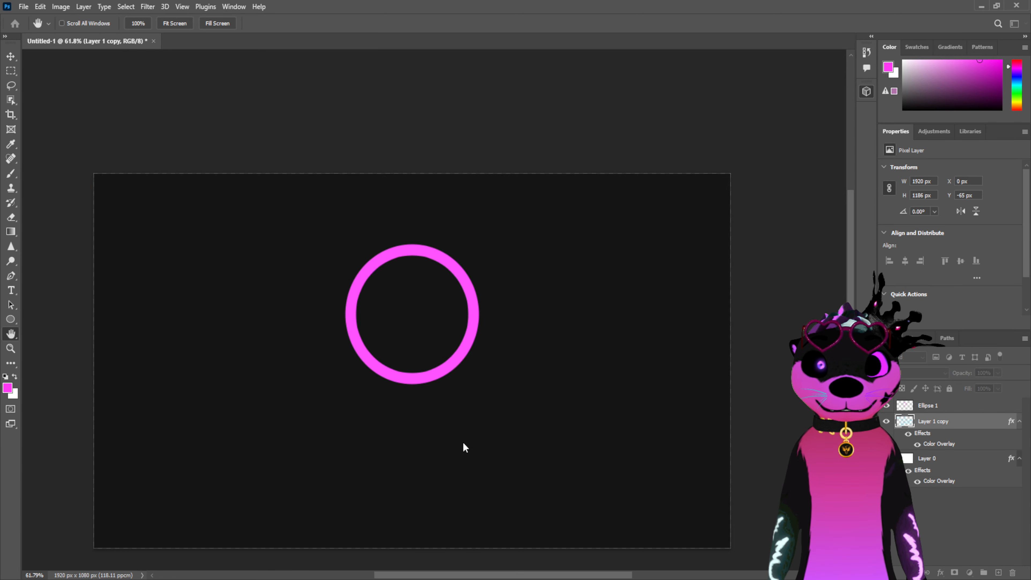
{"action": "left_click", "coordinate": [465, 443]}
{"action": "left_click", "coordinate": [471, 482]}
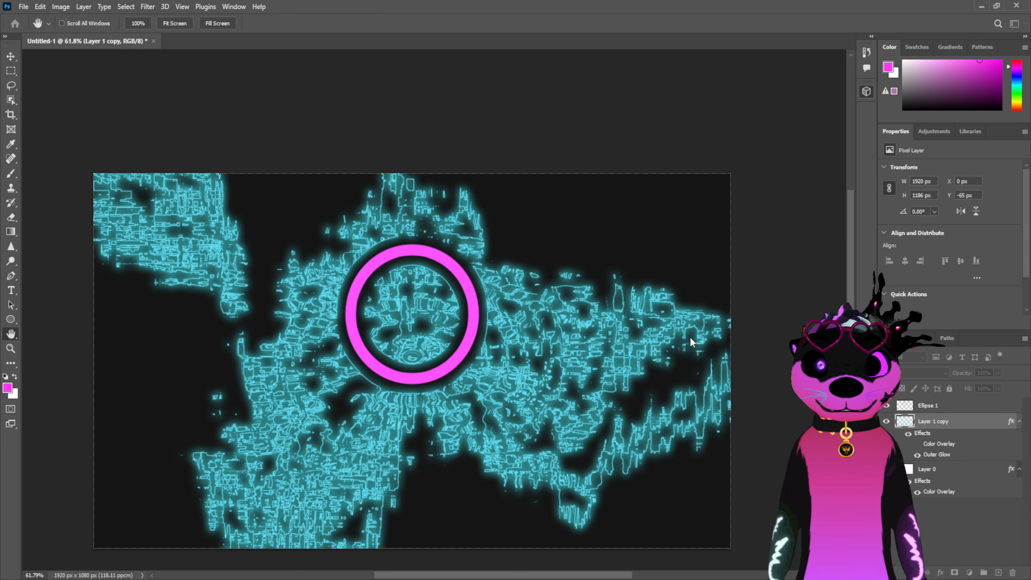
{"action": "left_click", "coordinate": [672, 340]}
{"action": "left_click_drag", "start_coordinate": [645, 437], "coordinate": [650, 439]}
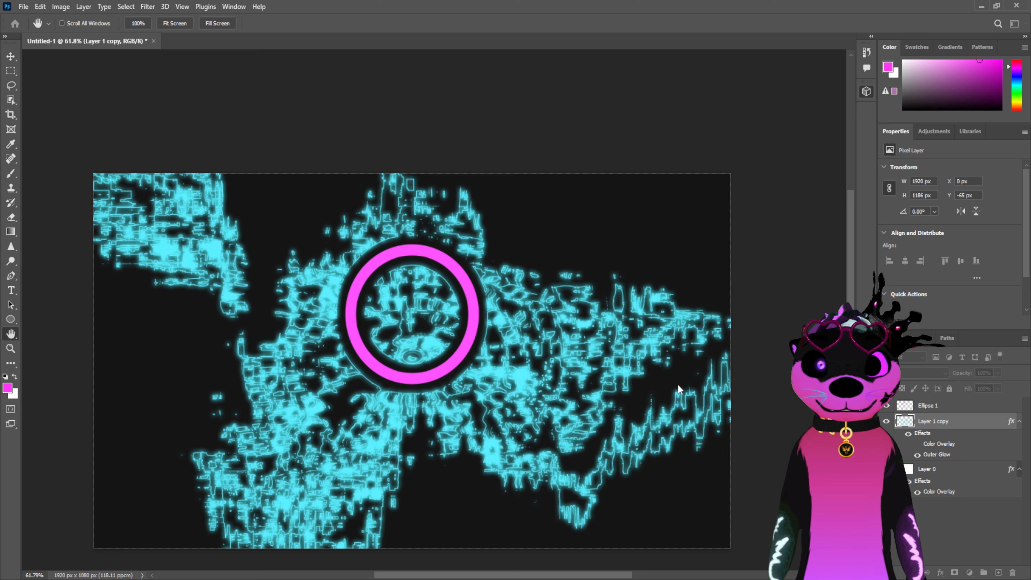
{"action": "mouse_move", "coordinate": [688, 340]}
{"action": "left_mouse_down"}
{"action": "mouse_move", "coordinate": [657, 340]}
{"action": "mouse_move", "coordinate": [670, 342]}
{"action": "left_mouse_up"}
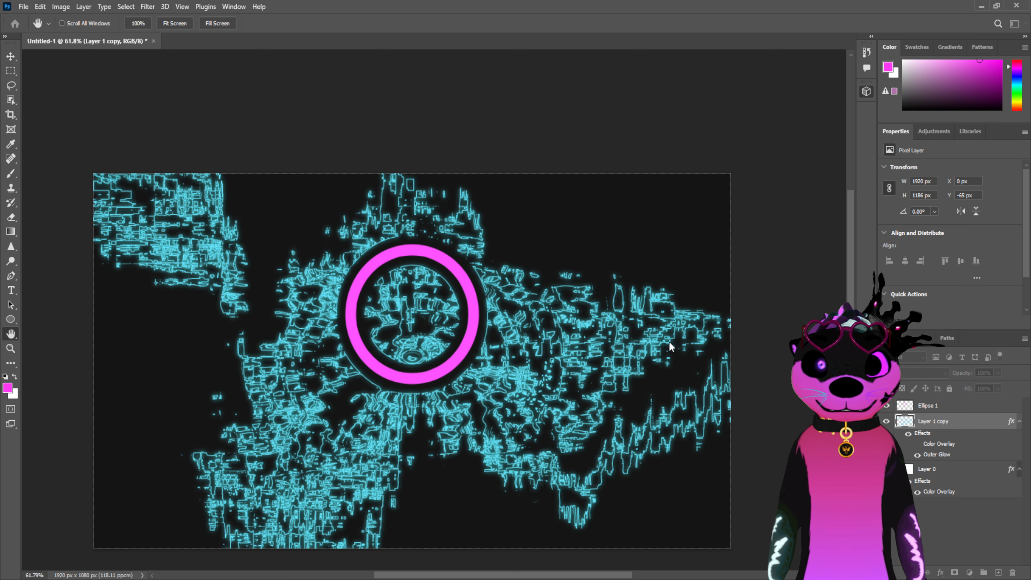
{"action": "left_click", "coordinate": [845, 309]}
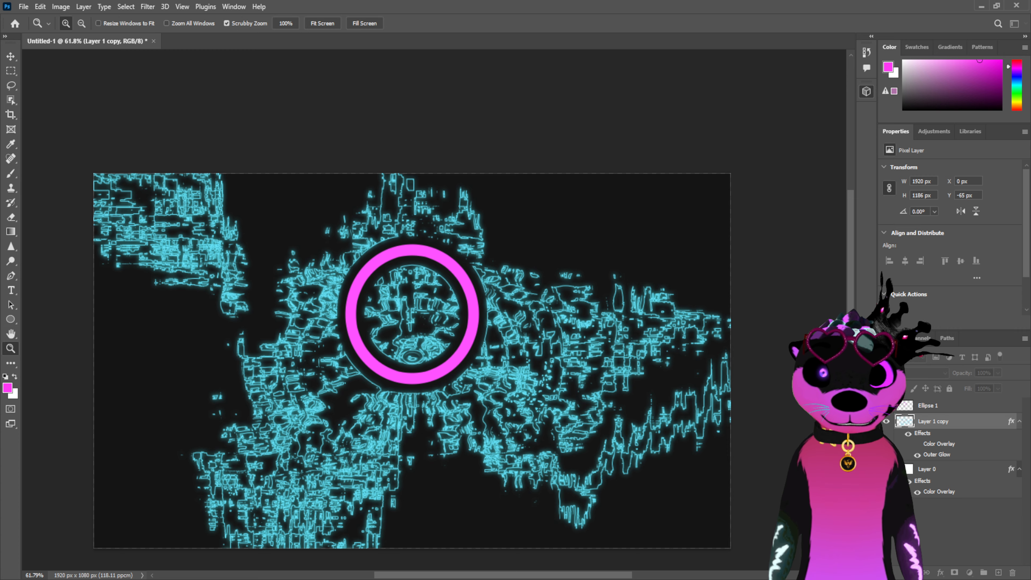
Give the Ellipse 1 ring a thin magenta Stroke effect and set its fill to 0%
{"action": "left_click", "coordinate": [965, 408]}
{"action": "left_click", "coordinate": [887, 408]}
{"action": "left_click", "coordinate": [888, 407]}
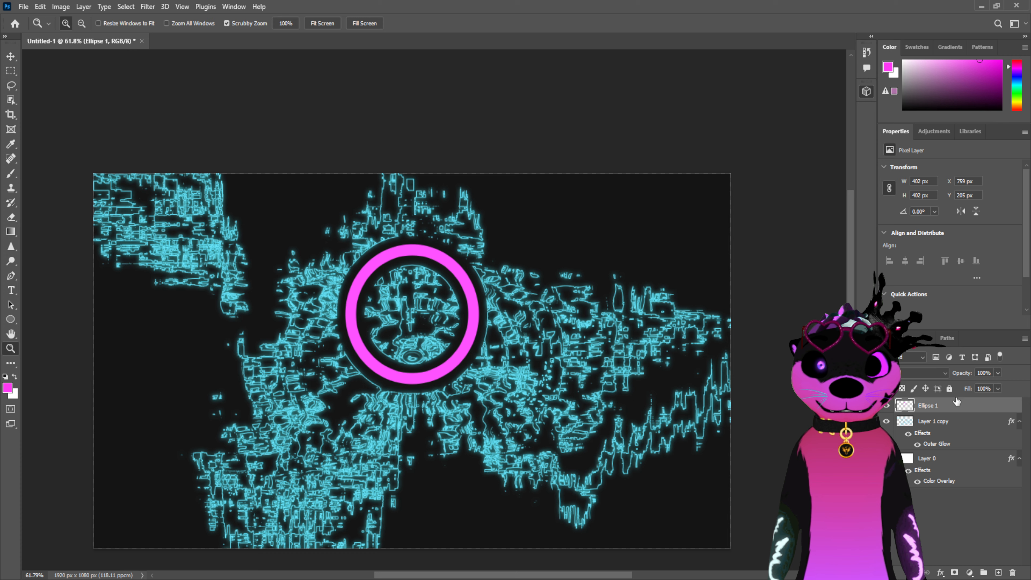
{"action": "double_click", "coordinate": [967, 409]}
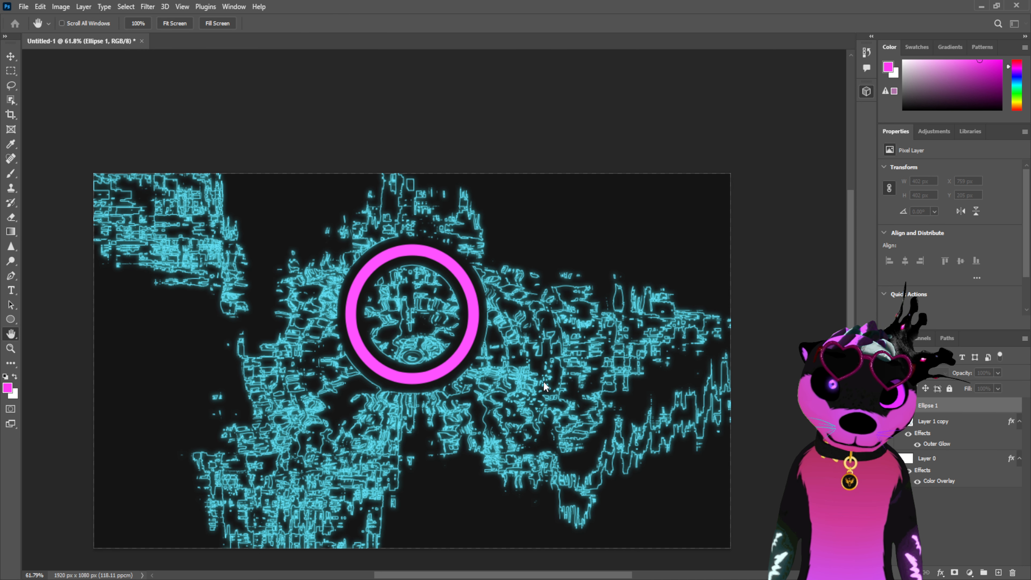
{"action": "left_click", "coordinate": [486, 386]}
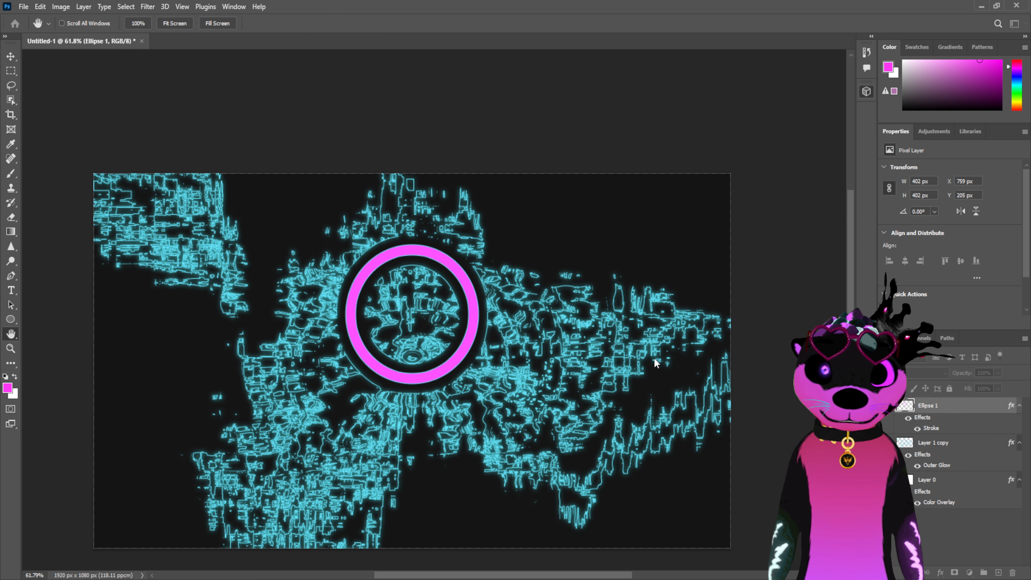
{"action": "key", "text": "i"}
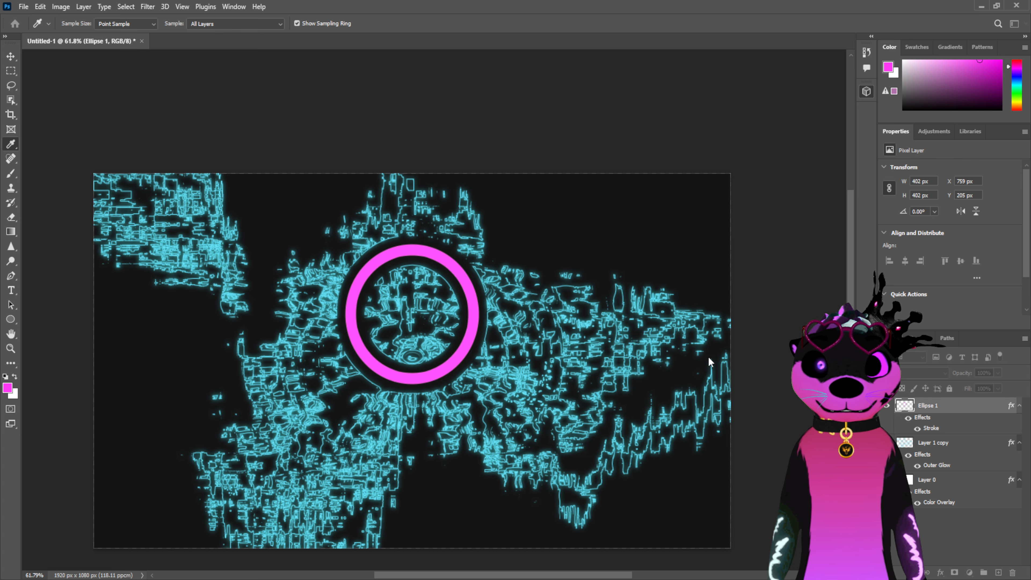
{"action": "key", "text": "z"}
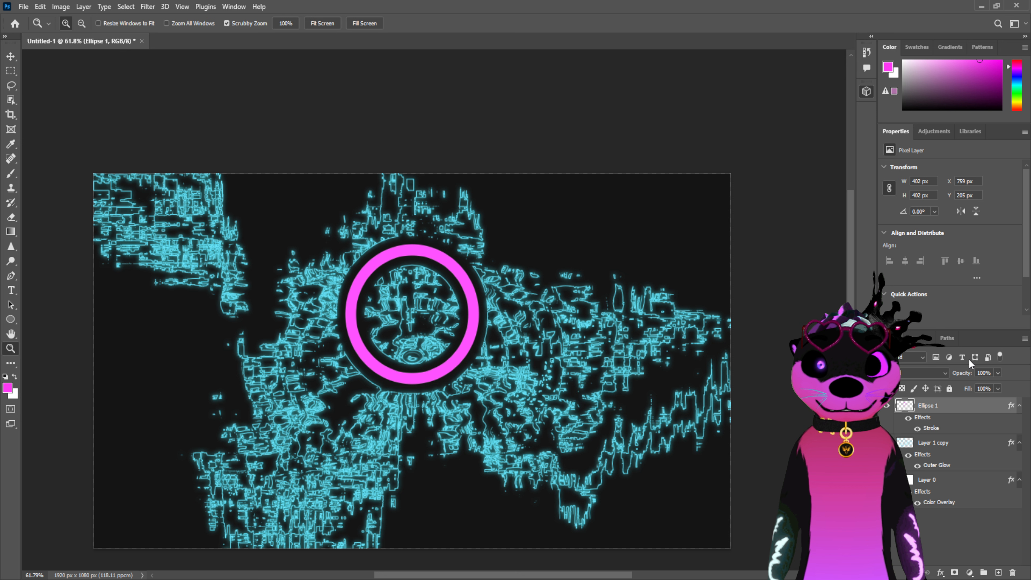
{"action": "left_click_drag", "start_coordinate": [968, 388], "coordinate": [891, 406]}
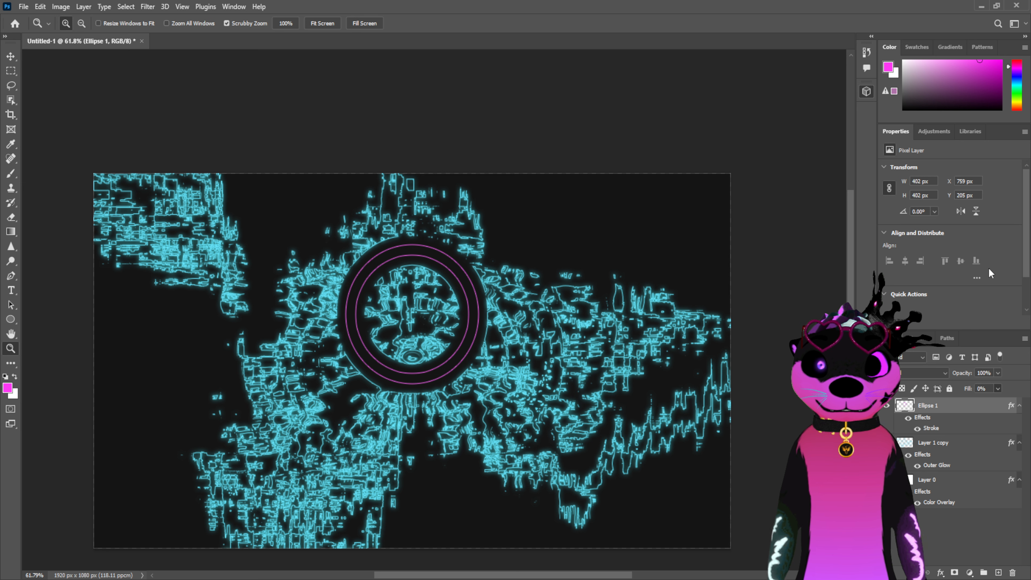
Thicken the magenta Stroke on the Ellipse 1 ring and rasterize its layer style
{"action": "key", "text": "h"}
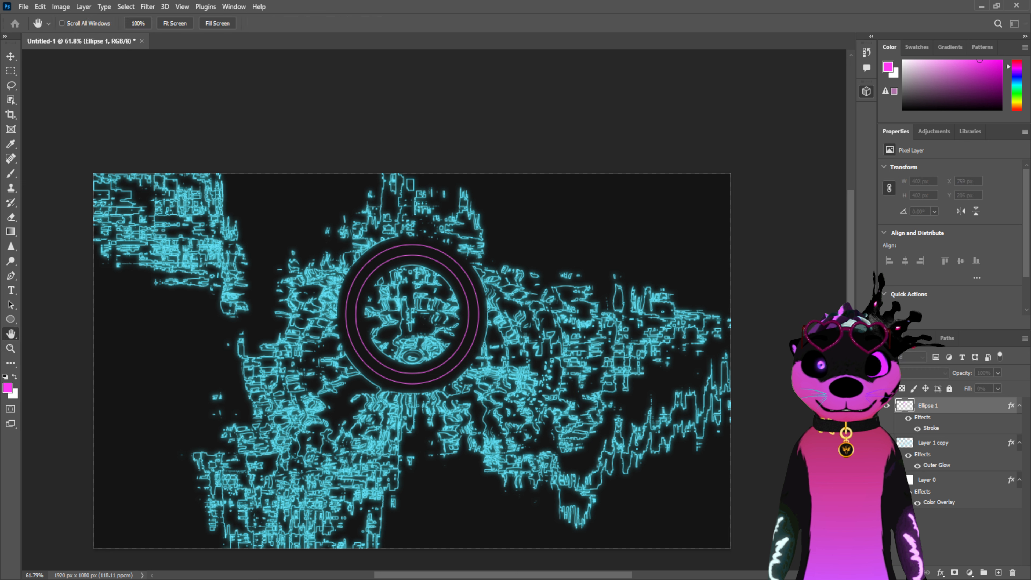
{"action": "left_click_drag", "start_coordinate": [648, 333], "coordinate": [647, 333]}
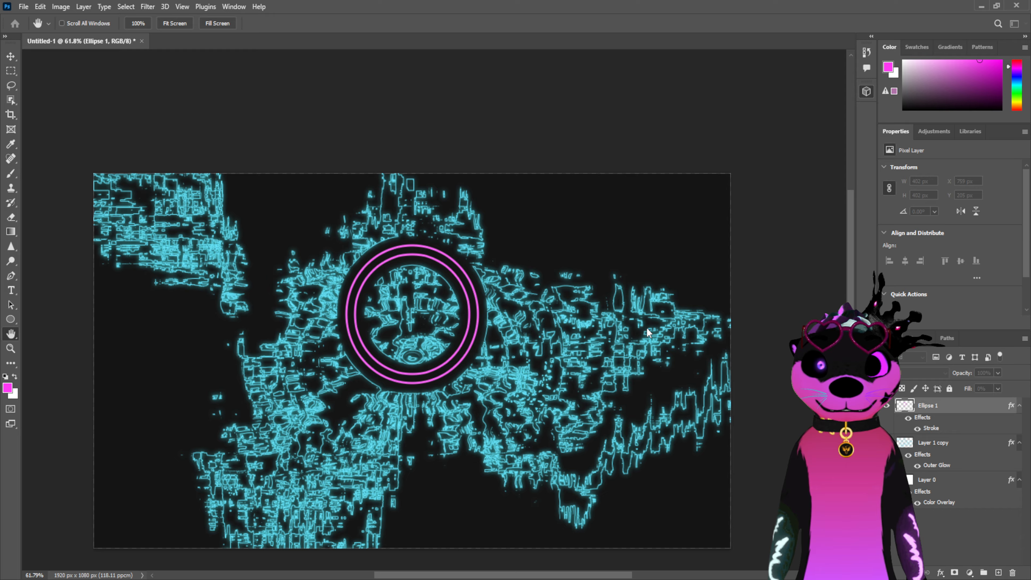
{"action": "key", "text": "z"}
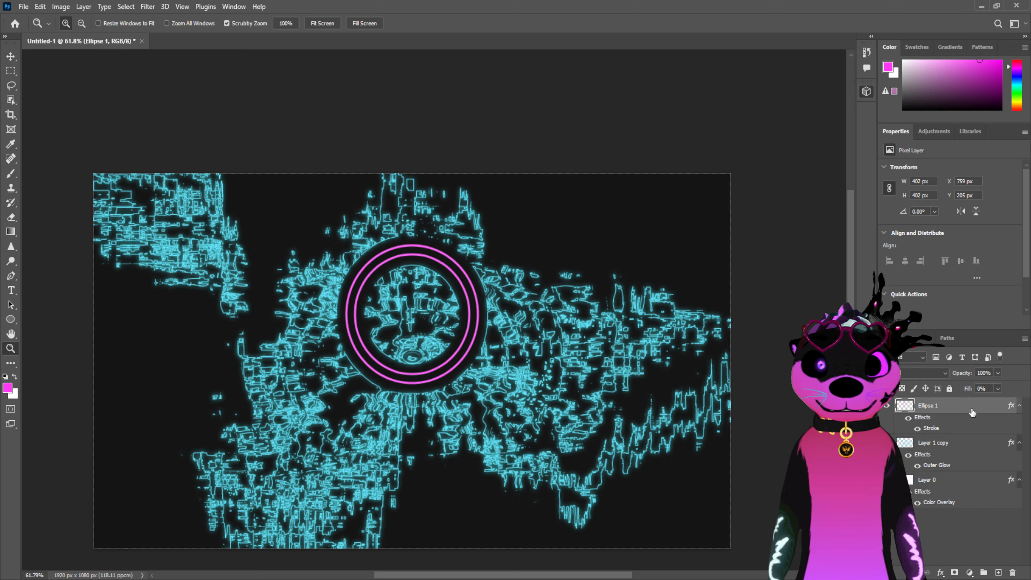
{"action": "left_click", "coordinate": [892, 288]}
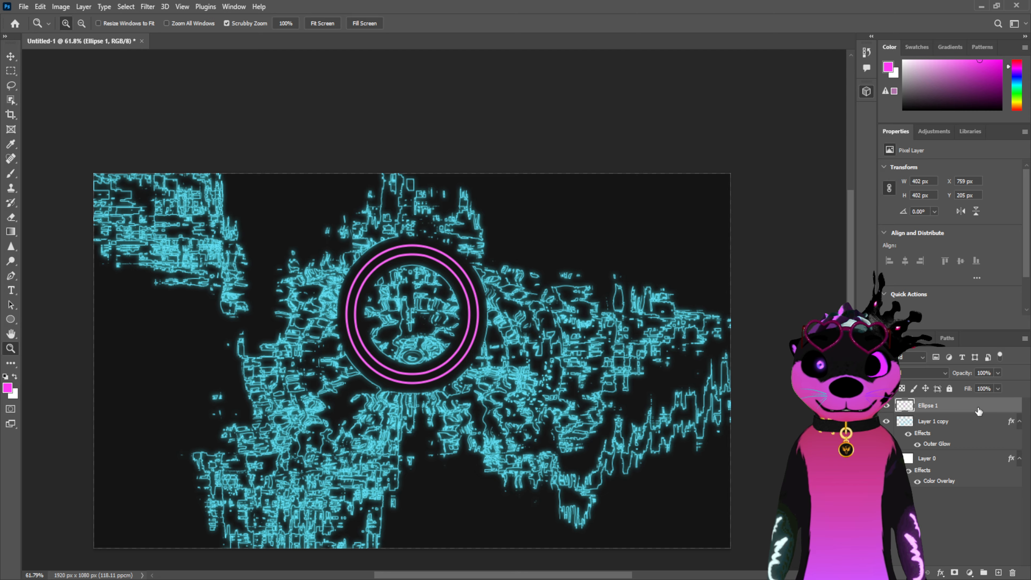
Give the rasterized Ellipse 1 ring a soft magenta Outer Glow effect
{"action": "key", "text": "h"}
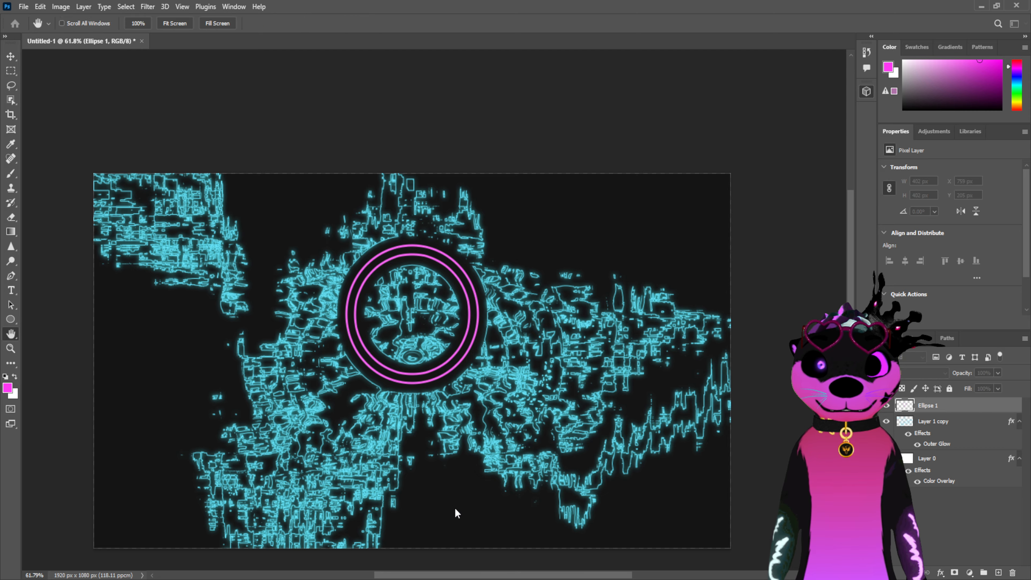
{"action": "left_click", "coordinate": [472, 482]}
{"action": "key", "text": "i"}
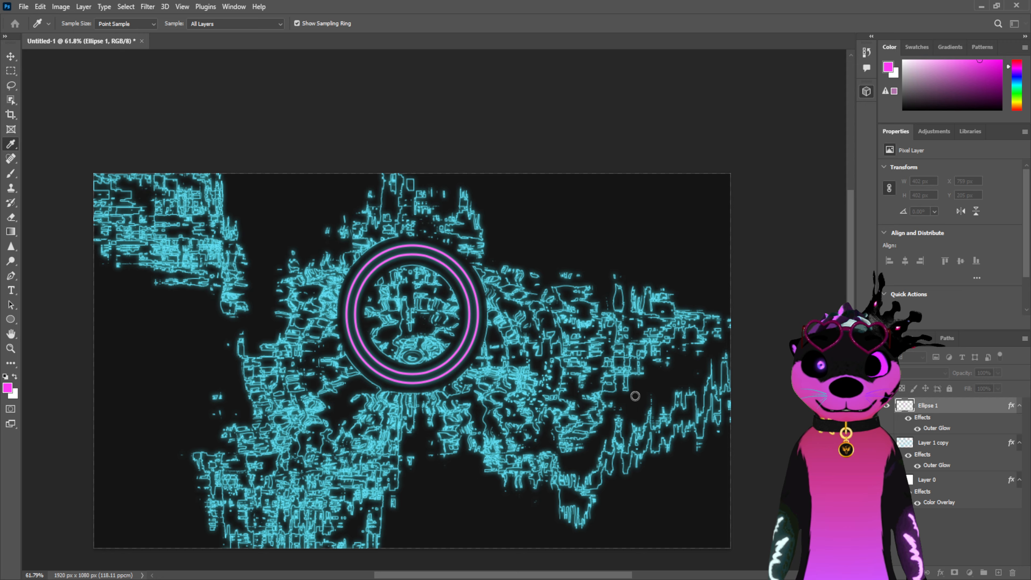
{"action": "key", "text": "h"}
{"action": "key", "text": "z"}
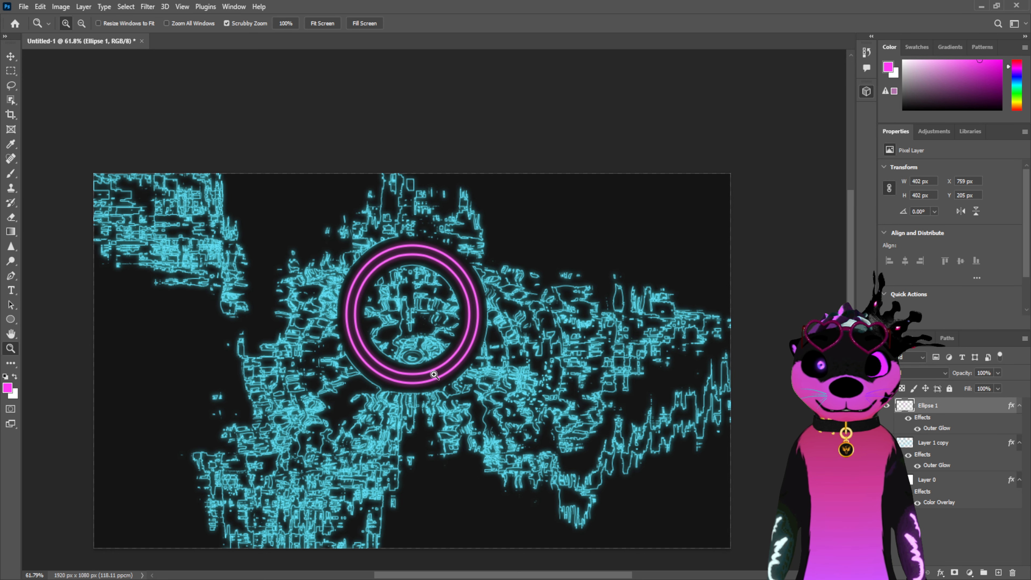
{"action": "mouse_move", "coordinate": [442, 325]}
{"action": "left_mouse_down"}
{"action": "mouse_move", "coordinate": [457, 325]}
{"action": "mouse_move", "coordinate": [428, 325]}
{"action": "left_mouse_up"}
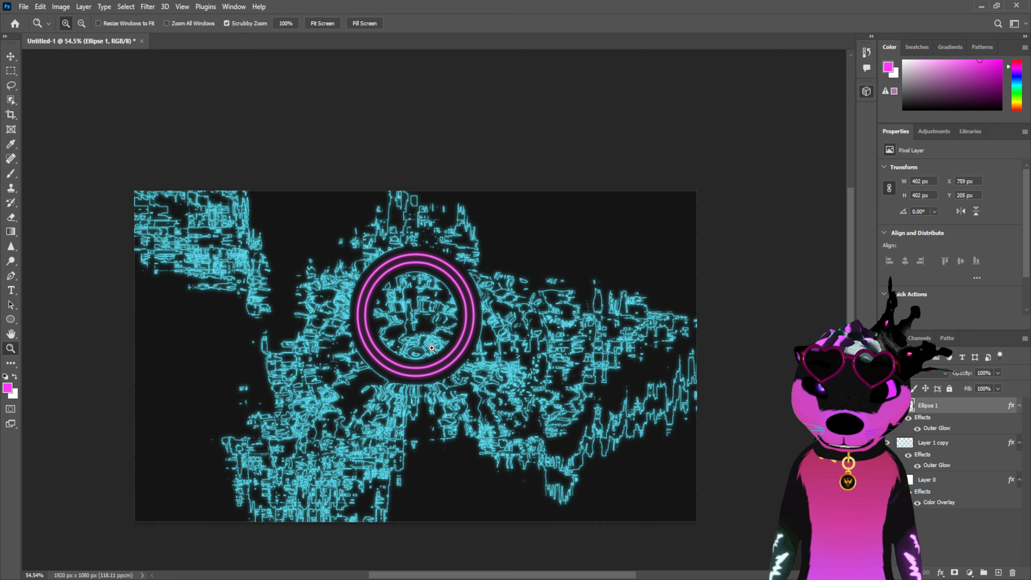
Merge the Ellipse 1 ring and the Layer 1 copy outlines into a single layer
{"action": "left_click", "coordinate": [953, 444], "text": "ctrl"}
{"action": "key", "text": "ctrl+e"}
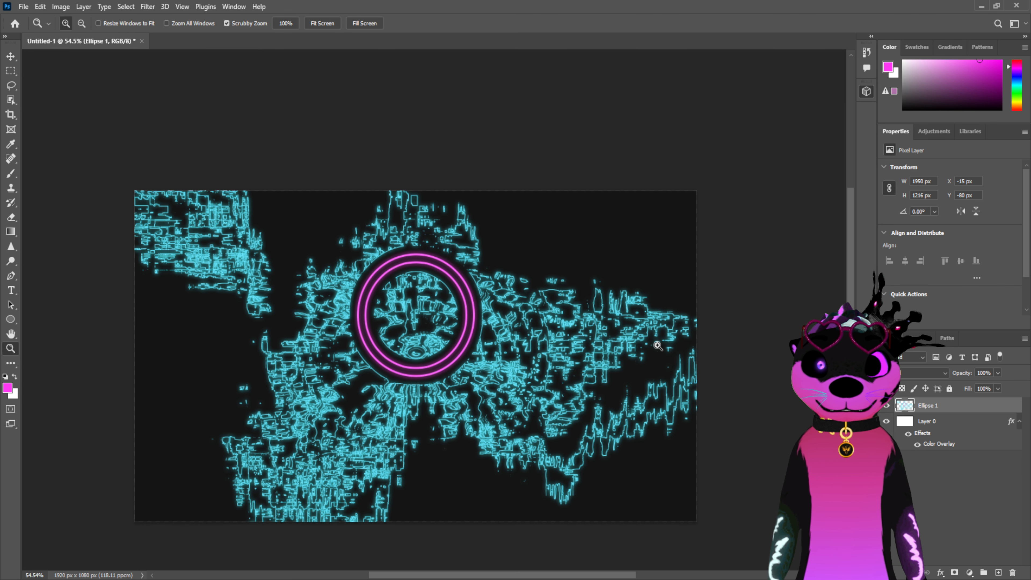
{"action": "left_click", "coordinate": [956, 426]}
{"action": "left_click", "coordinate": [887, 422]}
{"action": "left_click", "coordinate": [887, 421]}
{"action": "left_click", "coordinate": [957, 405]}
Duplicate the merged Ellipse 1 artwork and blur the copy into a soft glow
{"action": "key", "text": "ctrl+j"}
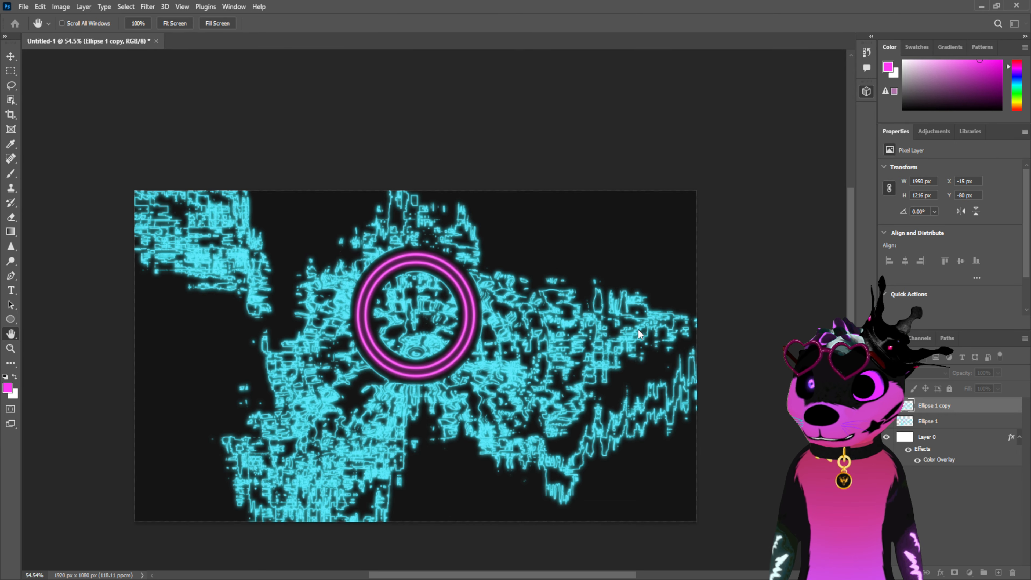
{"action": "left_click_drag", "start_coordinate": [650, 370], "coordinate": [667, 365]}
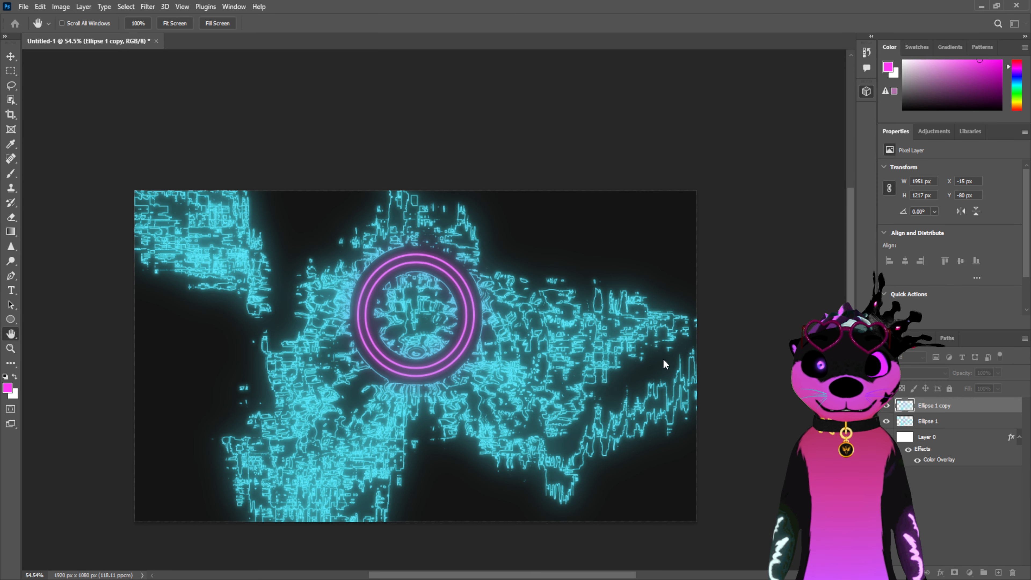
{"action": "key", "text": "z"}
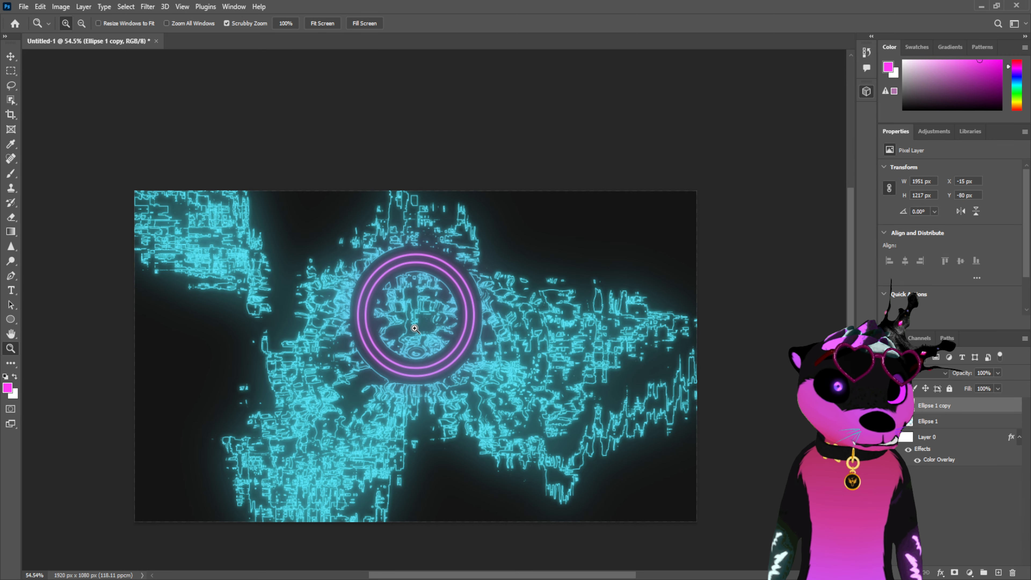
Move the blurred Ellipse 1 copy left across the canvas to about X -427 px
{"action": "left_click", "coordinate": [10, 57]}
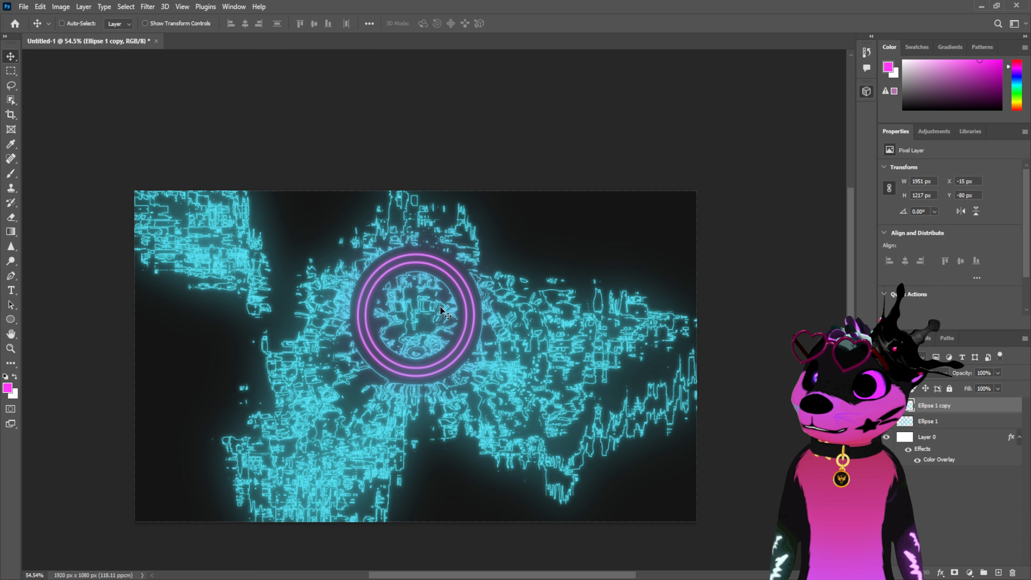
{"action": "left_click_drag", "start_coordinate": [473, 319], "coordinate": [402, 318]}
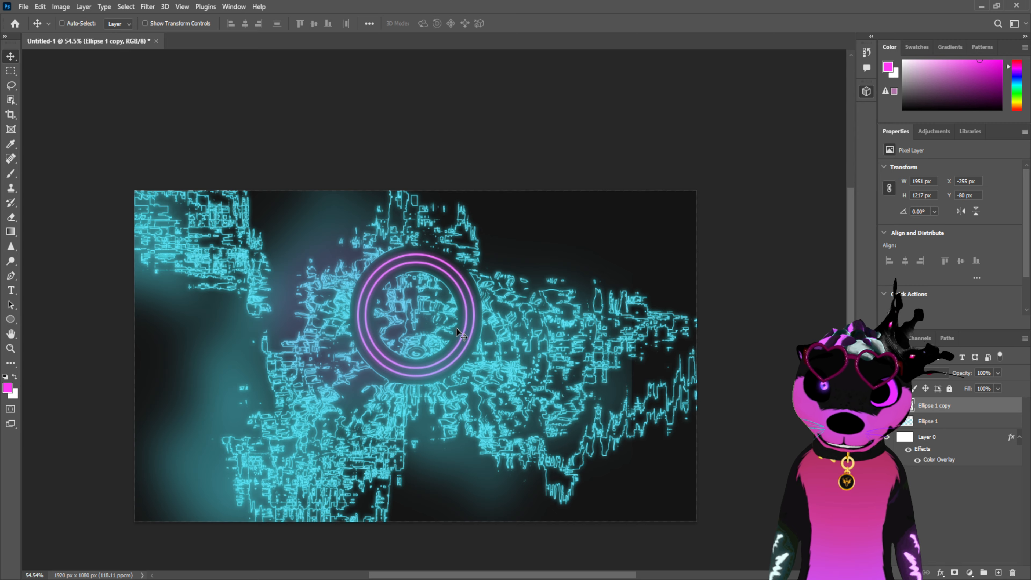
{"action": "left_click_drag", "start_coordinate": [574, 339], "coordinate": [523, 339]}
Duplicate the blurred layer and move the new copy to the right, to about X 448 px
{"action": "key", "text": "ctrl+j"}
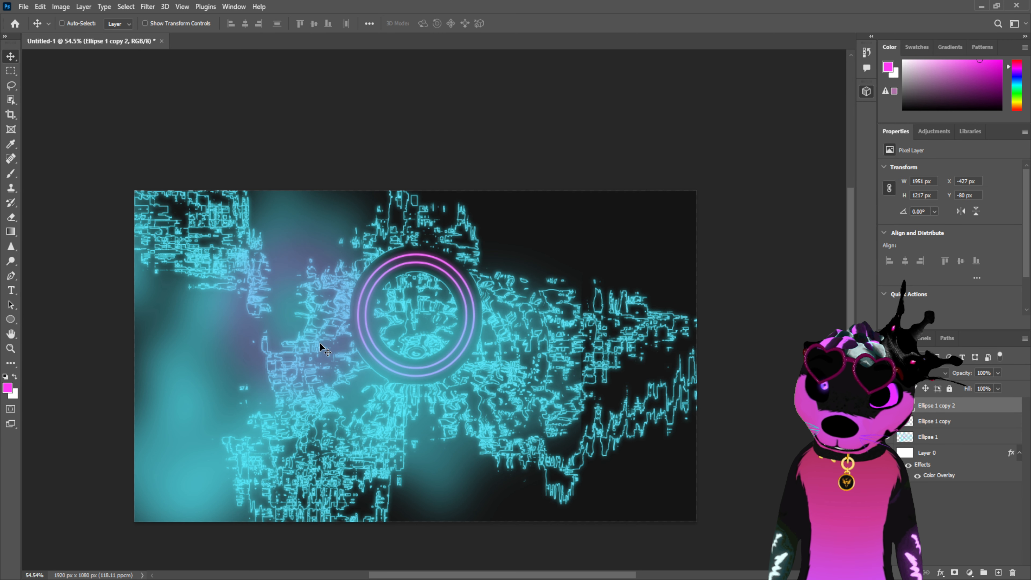
{"action": "left_click_drag", "start_coordinate": [320, 344], "coordinate": [618, 311]}
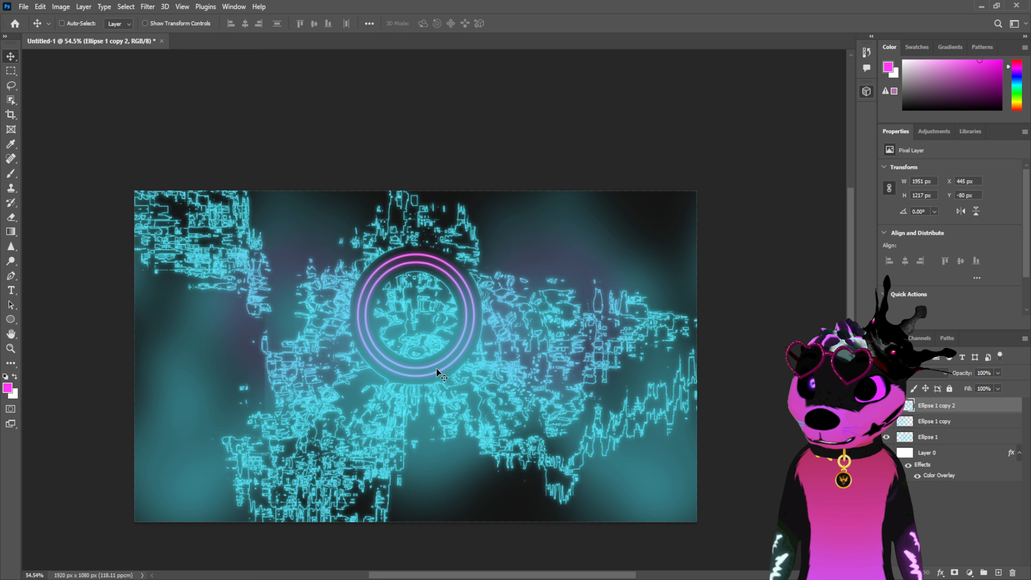
{"action": "left_click_drag", "start_coordinate": [573, 371], "coordinate": [616, 386]}
Soften the blurred glow with the Eraser along Ellipse 1 copy 2's left edge and near the canvas's right border
{"action": "left_click", "coordinate": [11, 217]}
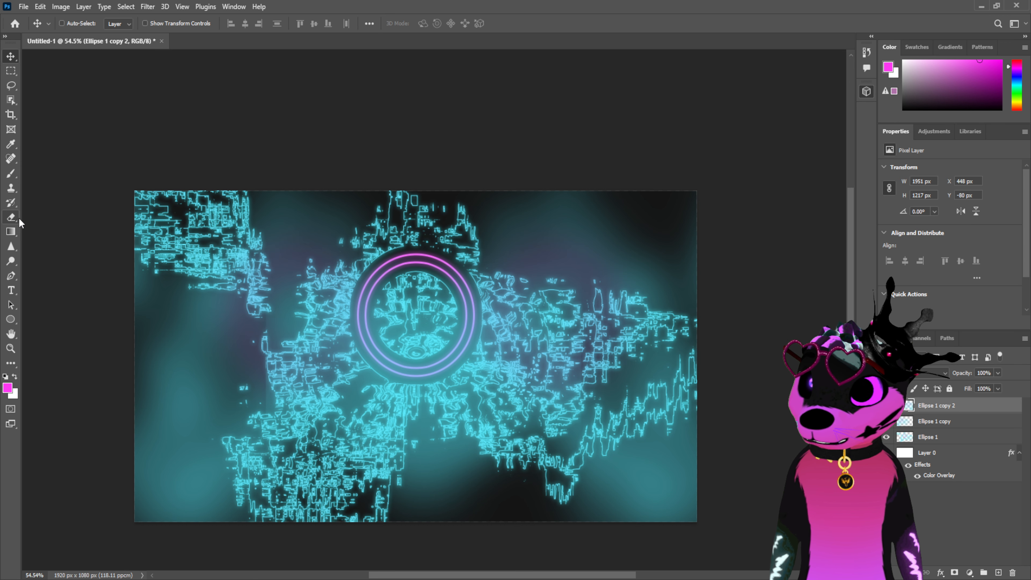
{"action": "left_click_drag", "start_coordinate": [309, 182], "coordinate": [269, 534]}
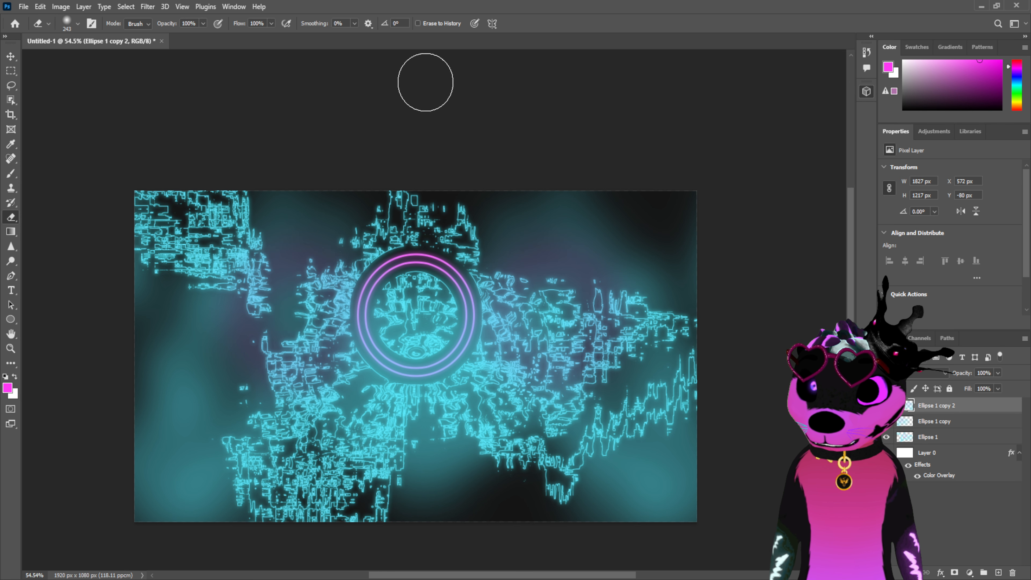
{"action": "left_click", "coordinate": [946, 421]}
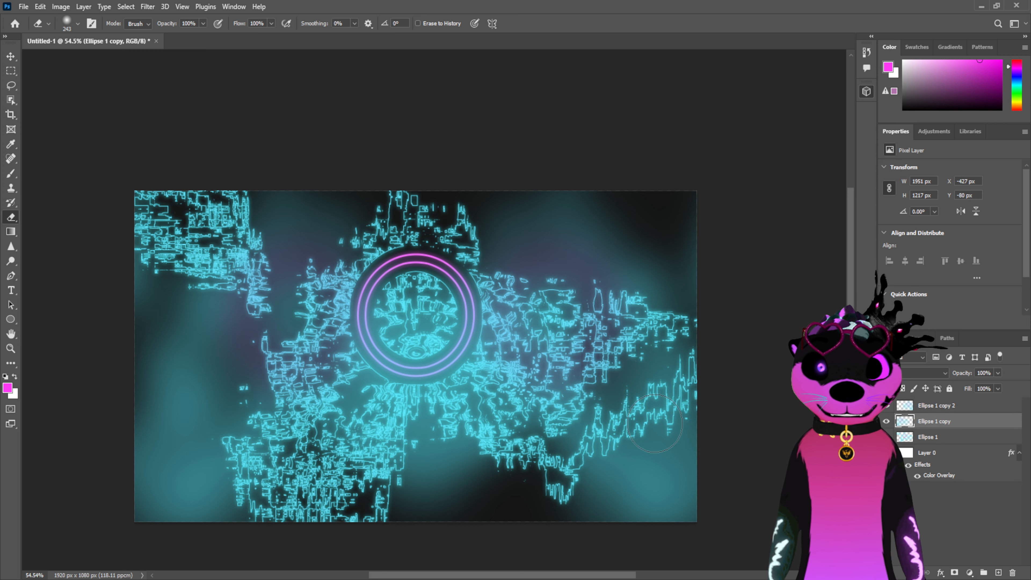
{"action": "key", "text": "alt+bracketright"}
{"action": "left_click_drag", "start_coordinate": [671, 202], "coordinate": [695, 518]}
Merge the two blurred copies into one layer beneath Ellipse 1 and lower its opacity
{"action": "left_click", "coordinate": [983, 424], "text": "shift"}
{"action": "key", "text": "ctrl+e"}
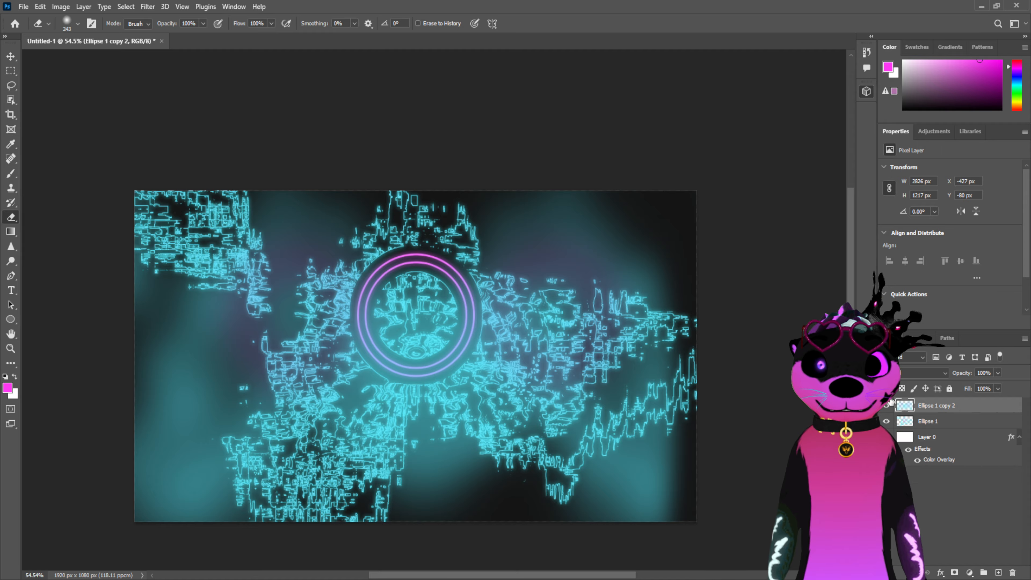
{"action": "left_click_drag", "start_coordinate": [946, 400], "coordinate": [941, 425]}
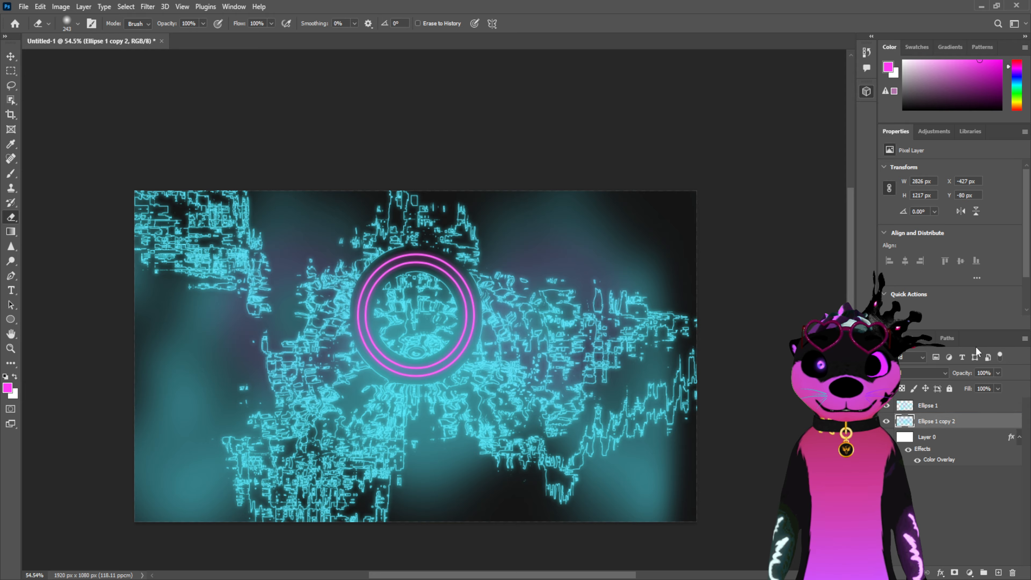
{"action": "mouse_move", "coordinate": [965, 374]}
{"action": "left_mouse_down"}
{"action": "mouse_move", "coordinate": [944, 388]}
{"action": "mouse_move", "coordinate": [972, 382]}
{"action": "left_mouse_up"}
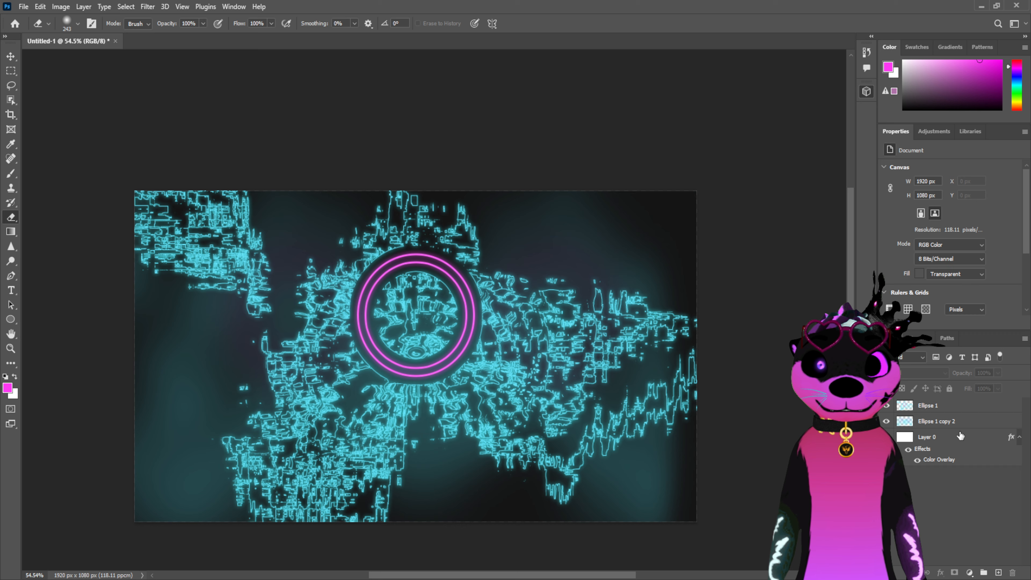
Duplicate the sharp Ellipse 1 artwork, place the copy beneath the original, and hide the original
{"action": "left_click", "coordinate": [935, 404]}
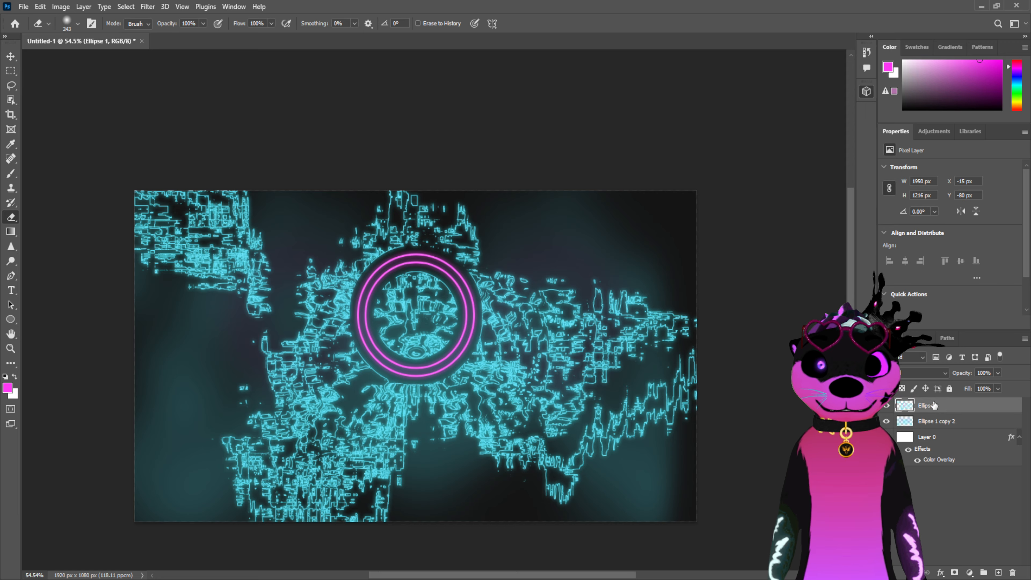
{"action": "key", "text": "ctrl+j"}
{"action": "left_click_drag", "start_coordinate": [970, 416], "coordinate": [966, 430]}
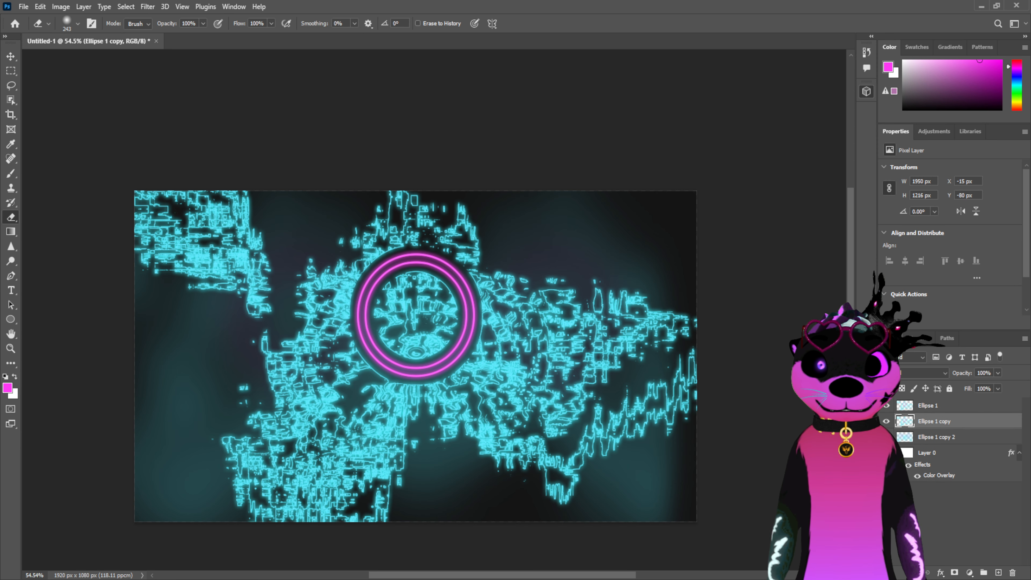
{"action": "left_click", "coordinate": [885, 409]}
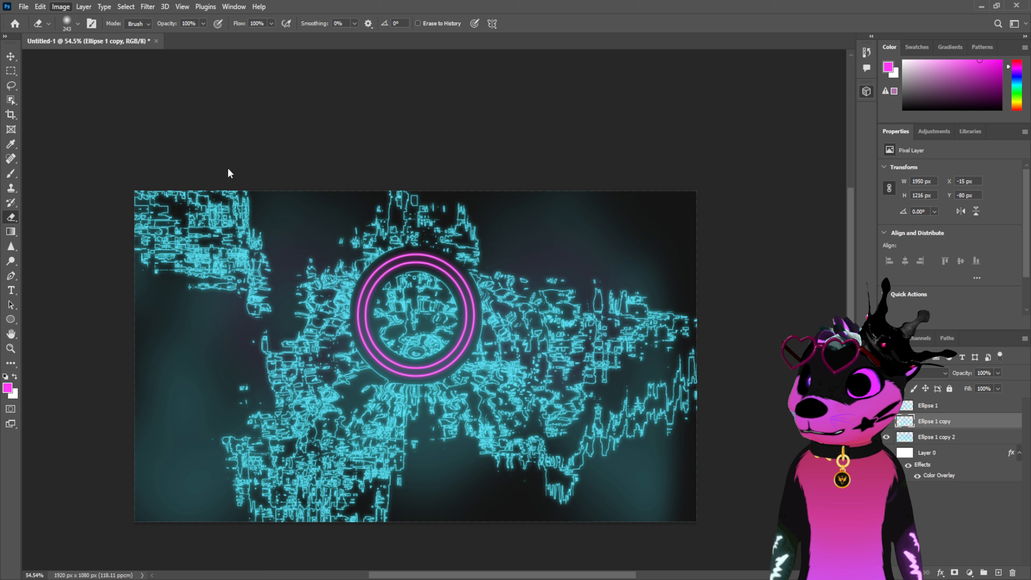
Try inverting the colours of Ellipse 1 copy and shifting its hue
{"action": "key", "text": "ctrl+i"}
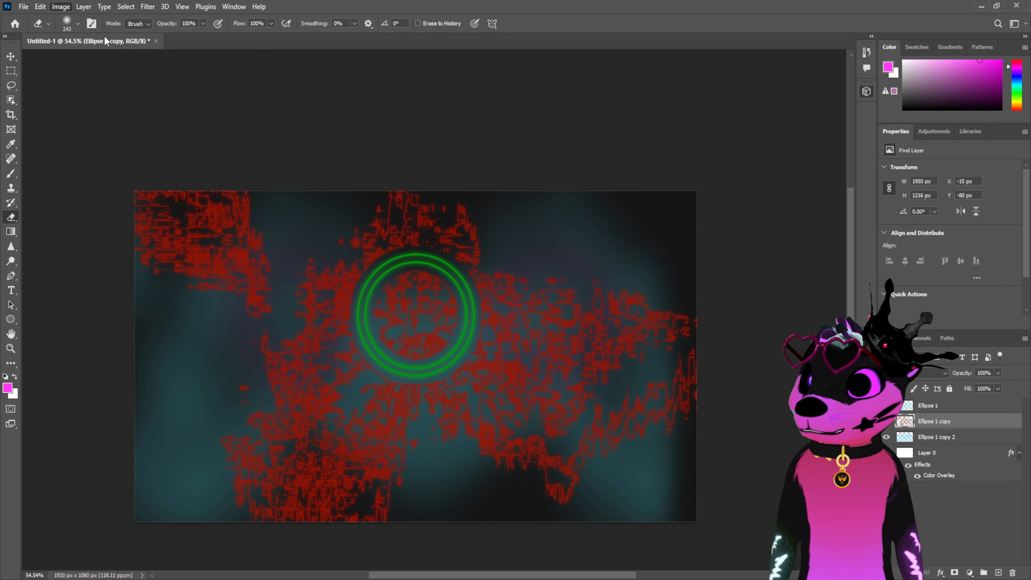
{"action": "key", "text": "i"}
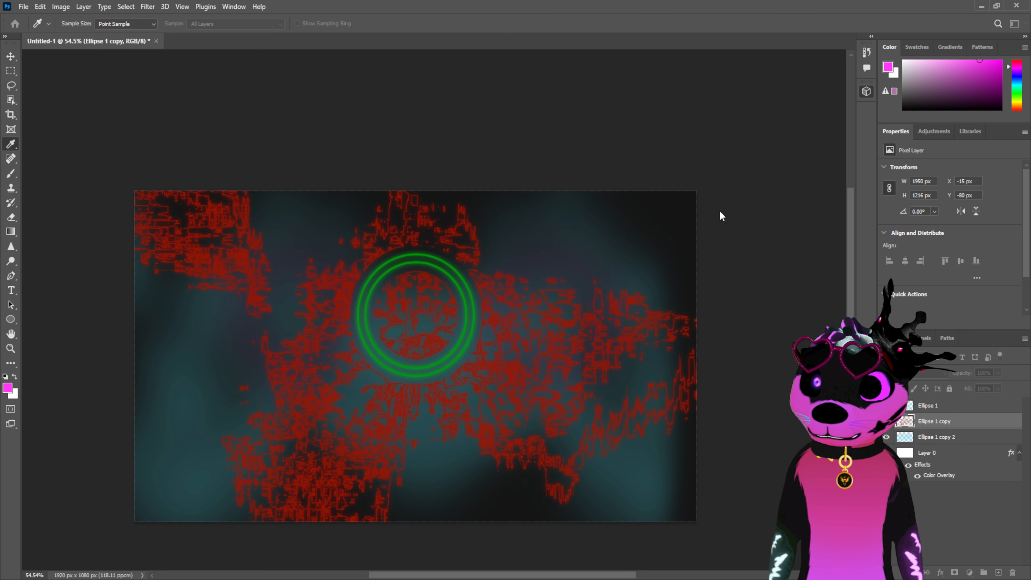
{"action": "left_click_drag", "start_coordinate": [729, 217], "coordinate": [759, 203]}
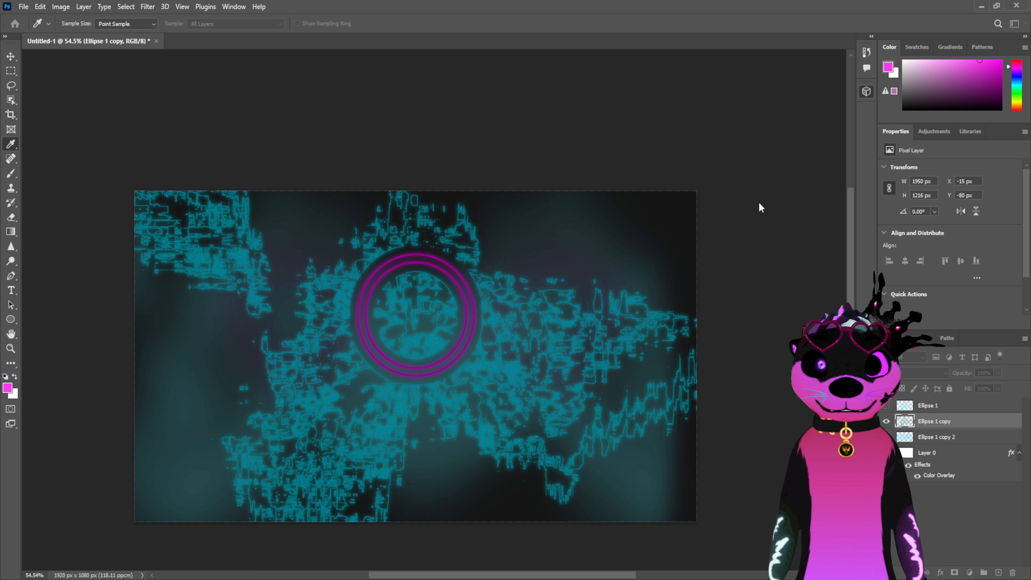
{"action": "key", "text": "e"}
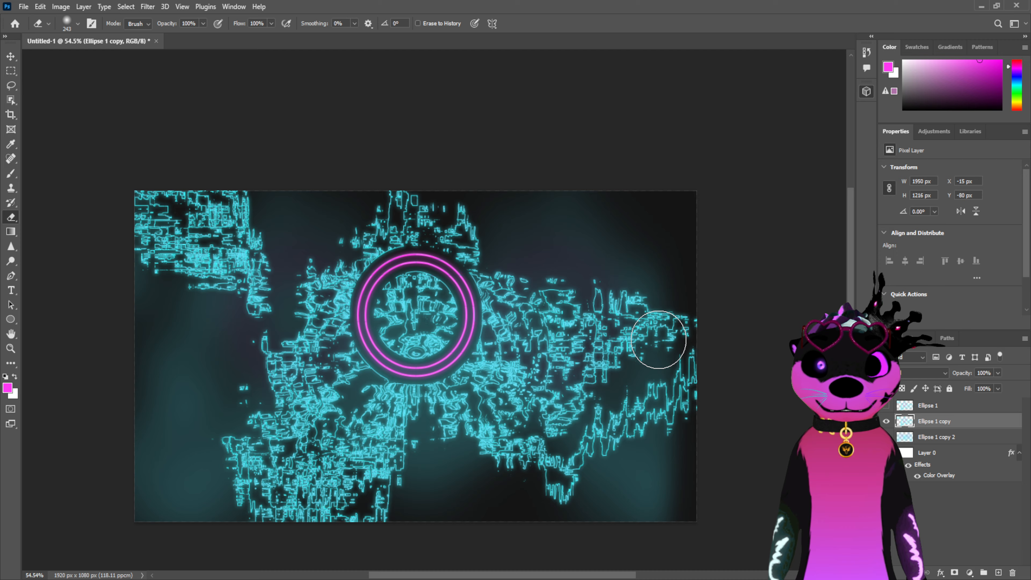
Hide the blurred Ellipse 1 copy 2 layer, keeping Ellipse 1 copy visible
{"action": "left_click", "coordinate": [889, 437]}
{"action": "left_click", "coordinate": [888, 420]}
{"action": "left_click", "coordinate": [888, 421]}
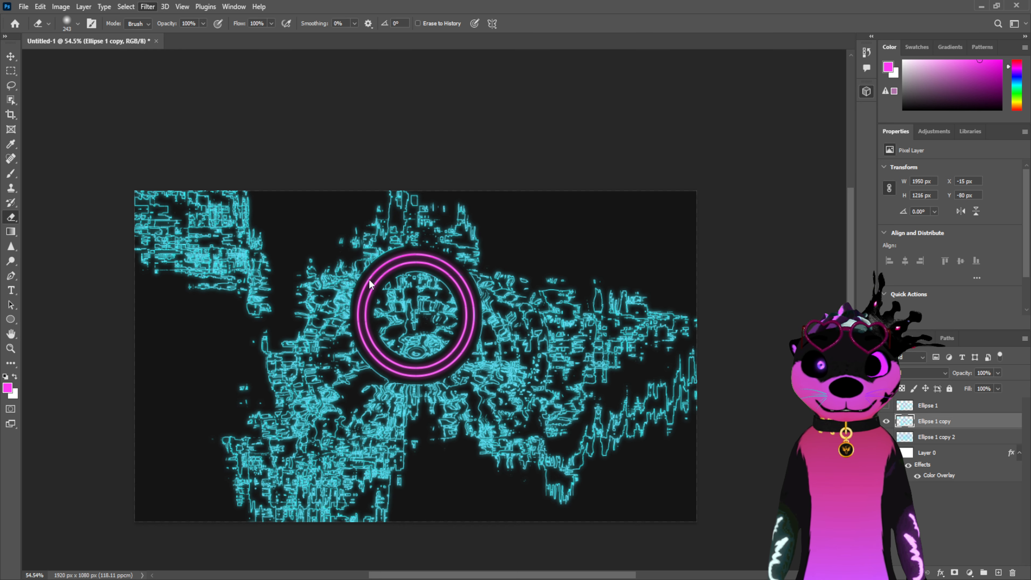
{"action": "key", "text": "h"}
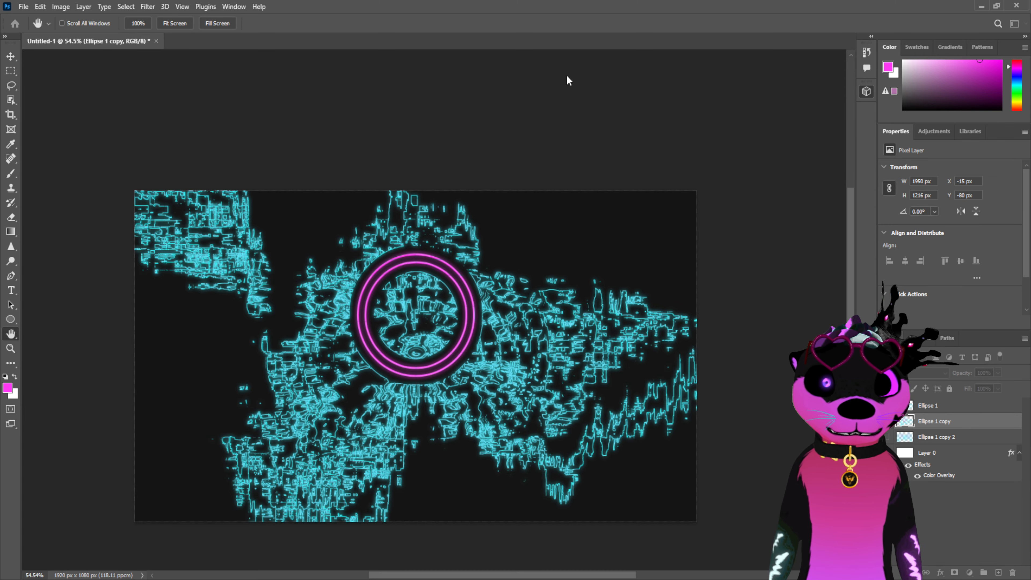
{"action": "key", "text": "e"}
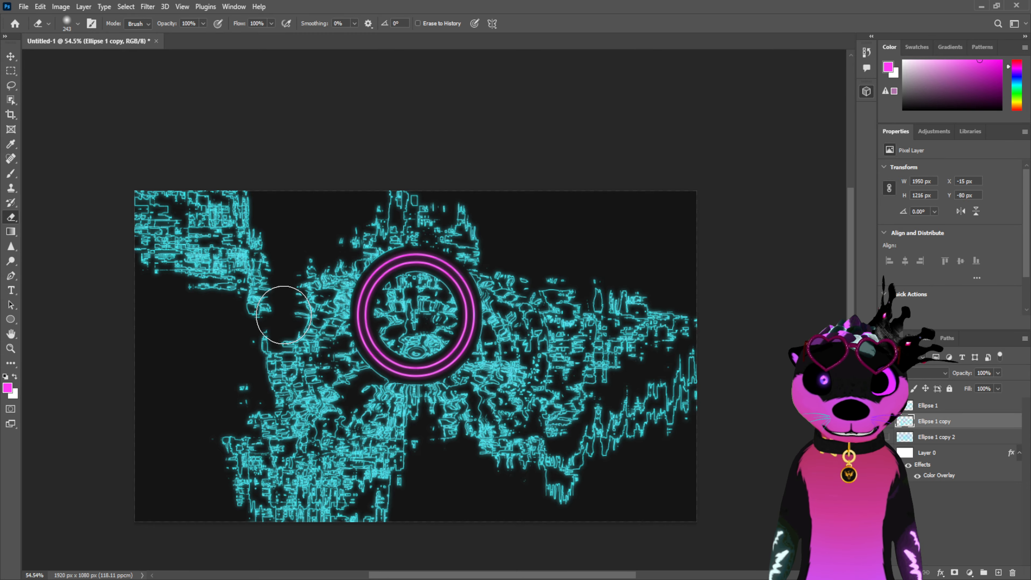
Transform Ellipse 1 copy in perspective by widening its lower edge so the artwork recedes like a floor
{"action": "key", "text": "z"}
{"action": "mouse_move", "coordinate": [414, 309]}
{"action": "left_mouse_down"}
{"action": "mouse_move", "coordinate": [488, 286]}
{"action": "mouse_move", "coordinate": [410, 294]}
{"action": "left_mouse_up"}
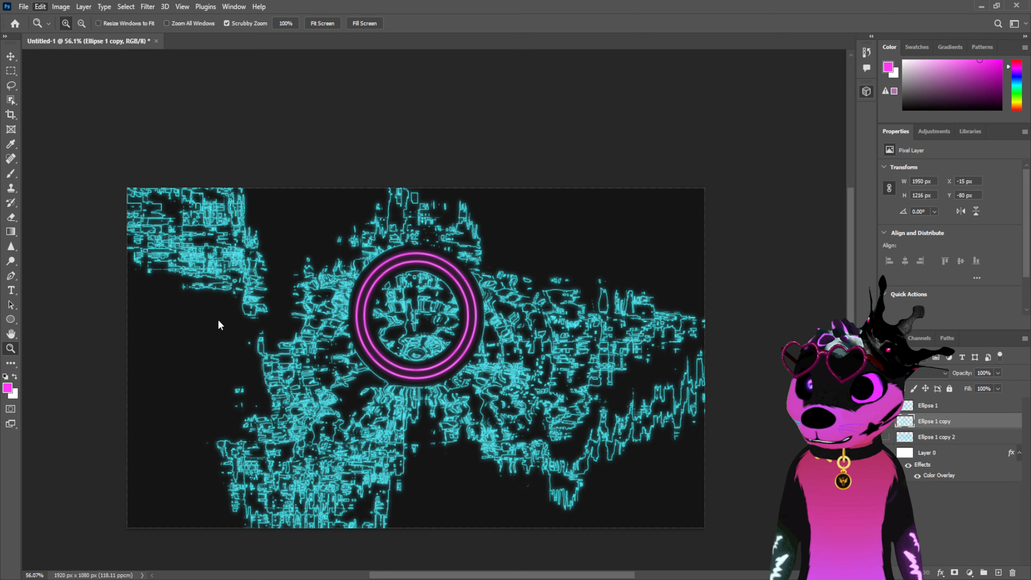
{"action": "key", "text": "ctrl+t"}
{"action": "left_click_drag", "start_coordinate": [123, 163], "coordinate": [115, 184], "text": "ctrl+alt+shift"}
{"action": "left_click_drag", "start_coordinate": [215, 545], "coordinate": [9, 547]}
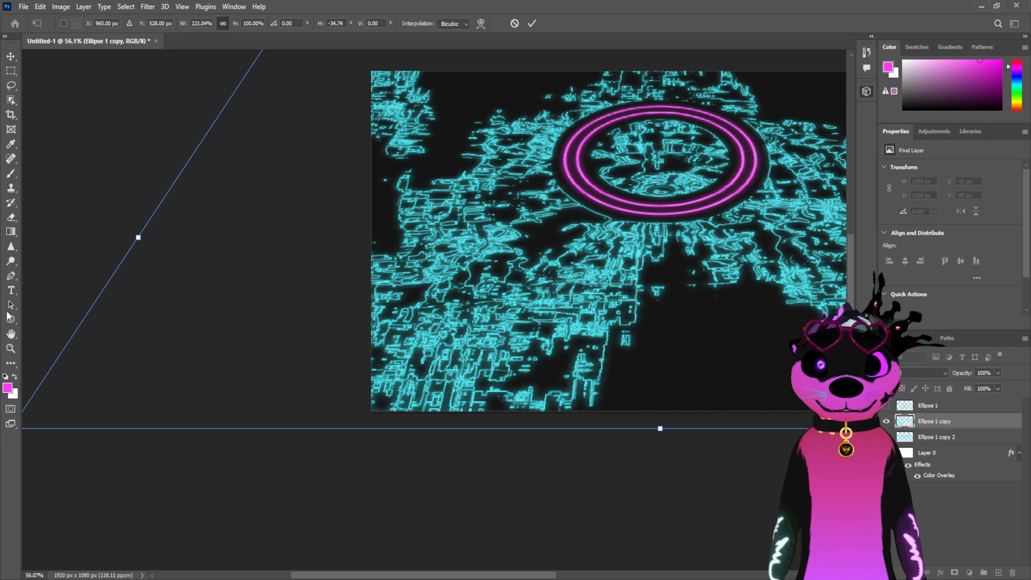
{"action": "left_click", "coordinate": [10, 348]}
{"action": "left_click_drag", "start_coordinate": [590, 292], "coordinate": [690, 290]}
{"action": "left_click_drag", "start_coordinate": [542, 266], "coordinate": [546, 266]}
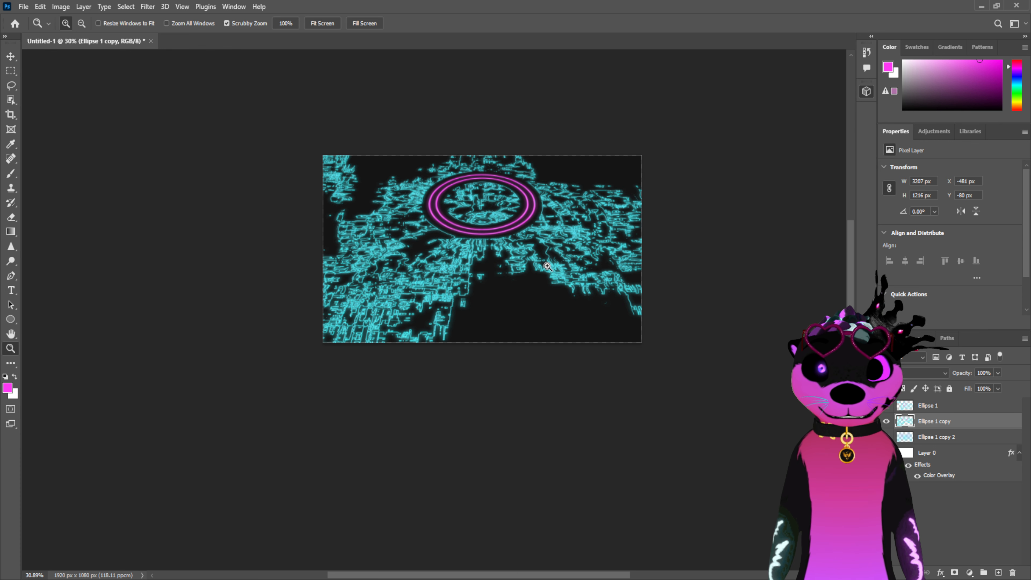
Enlarge, rotate and skew Ellipse 1 copy until its tilted artwork covers the canvas, about 3793 by 3039 px
{"action": "left_click", "coordinate": [10, 56]}
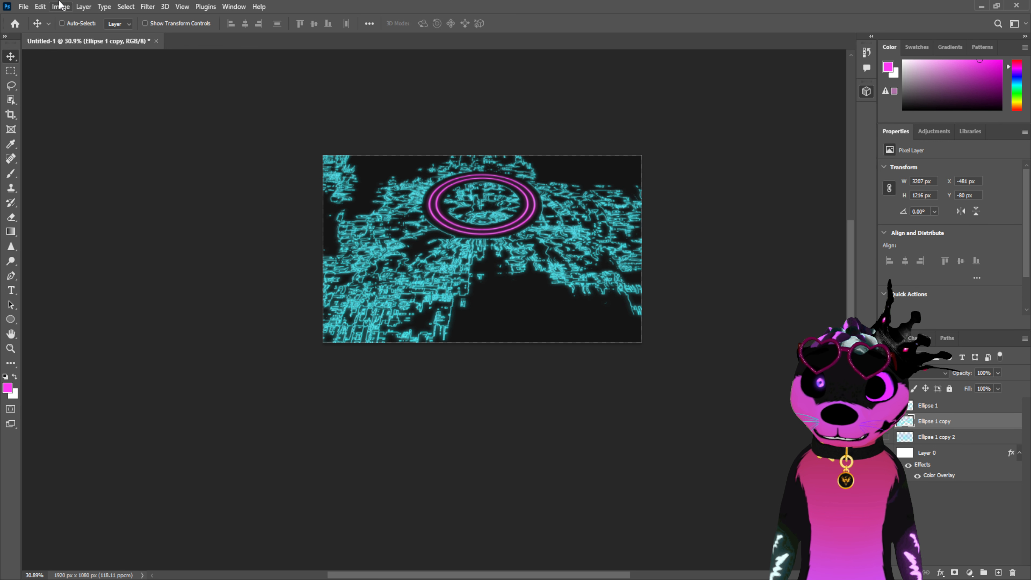
{"action": "left_click", "coordinate": [40, 7]}
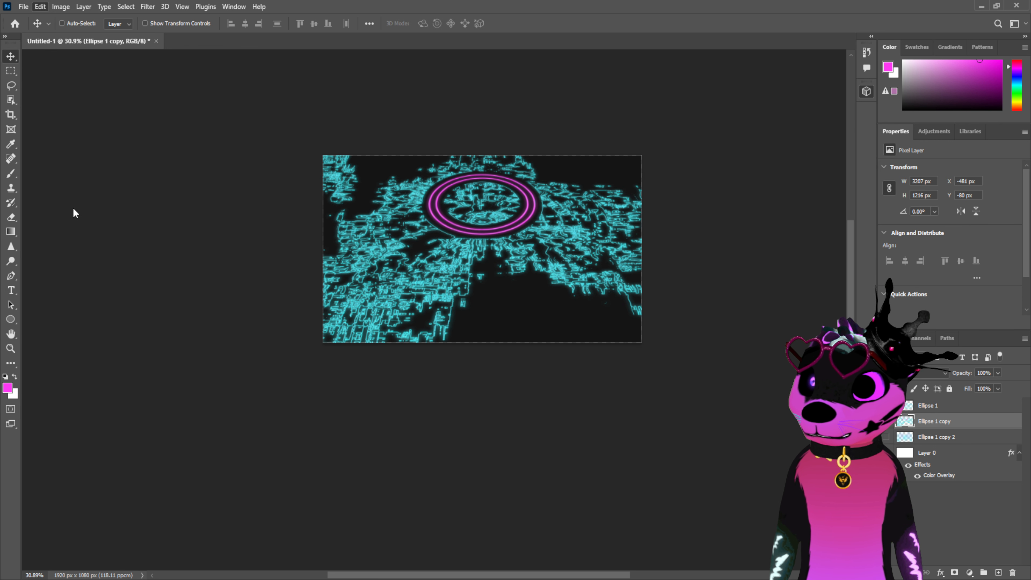
{"action": "left_click", "coordinate": [222, 318]}
{"action": "left_click_drag", "start_coordinate": [243, 352], "coordinate": [94, 342]}
{"action": "left_click_drag", "start_coordinate": [242, 142], "coordinate": [434, 58]}
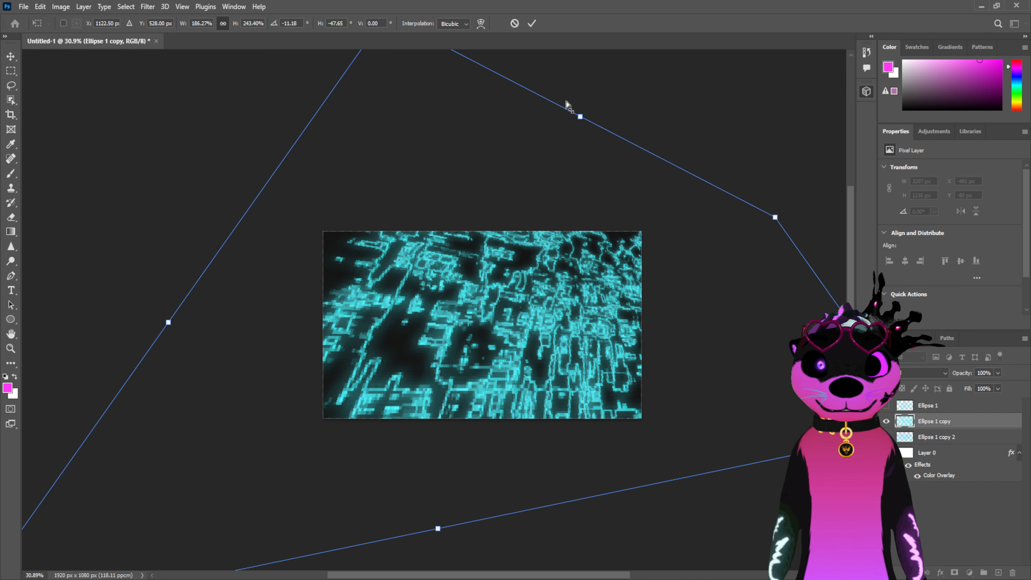
{"action": "left_click", "coordinate": [532, 23]}
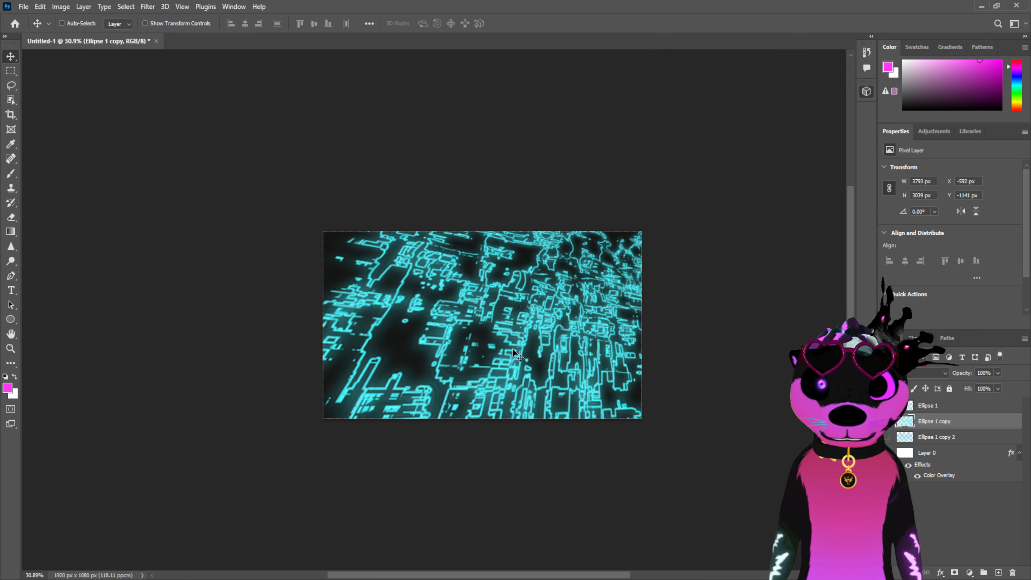
Show the original Ellipse 1 layer and lower the opacity of Ellipse 1 copy to 5%
{"action": "left_click", "coordinate": [887, 422]}
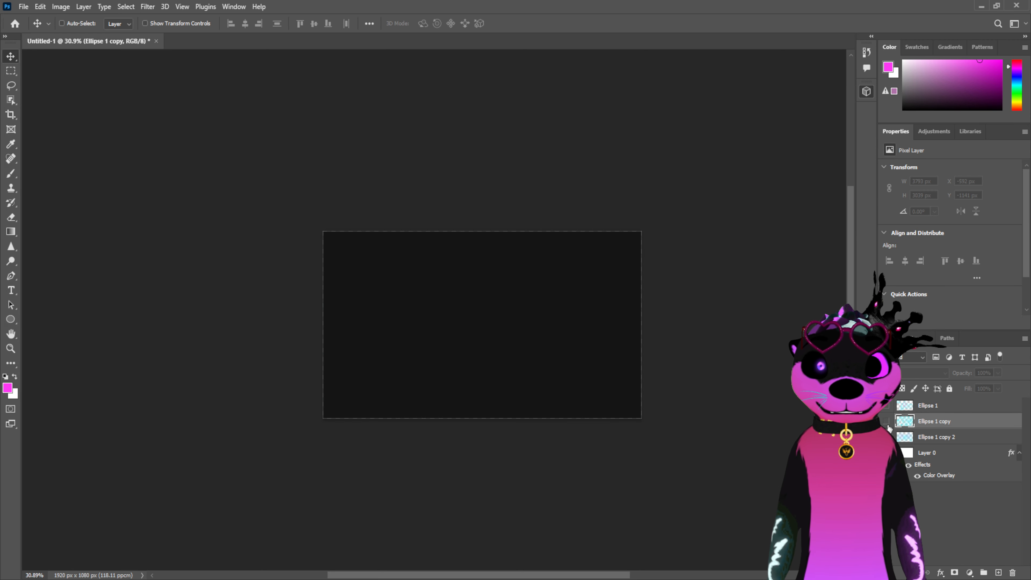
{"action": "left_click", "coordinate": [888, 422]}
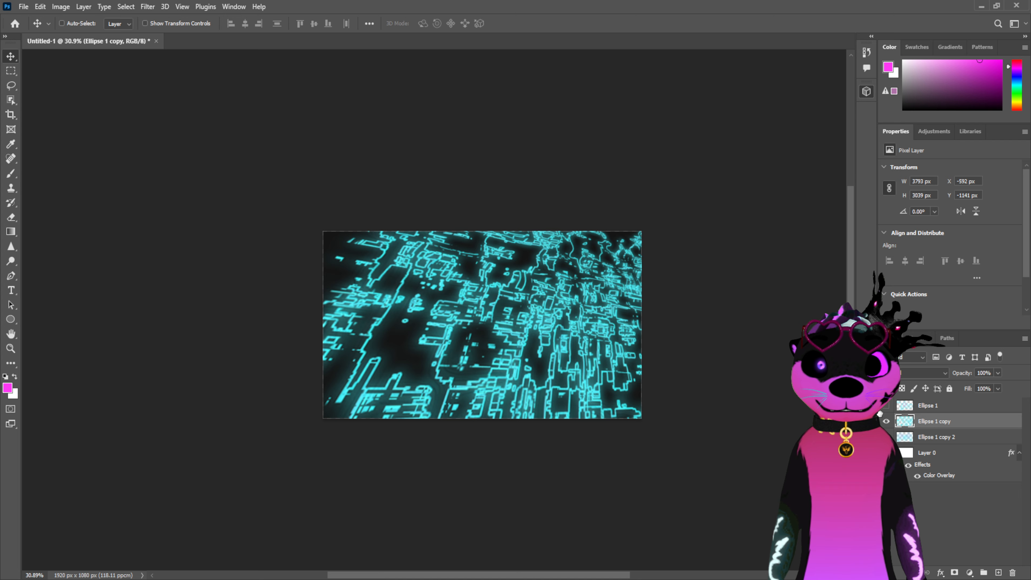
{"action": "left_click", "coordinate": [887, 406]}
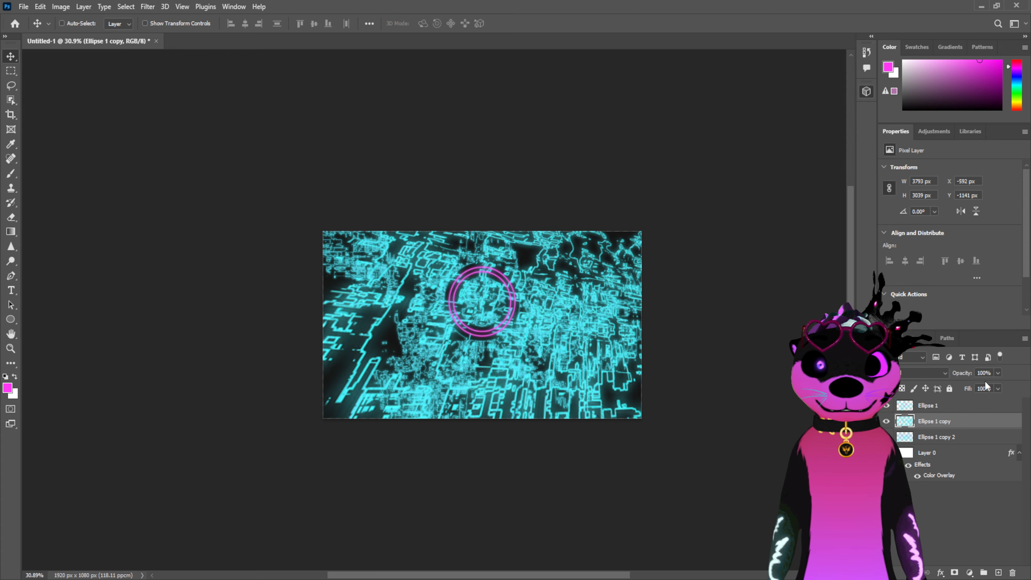
{"action": "left_click_drag", "start_coordinate": [998, 371], "coordinate": [952, 385]}
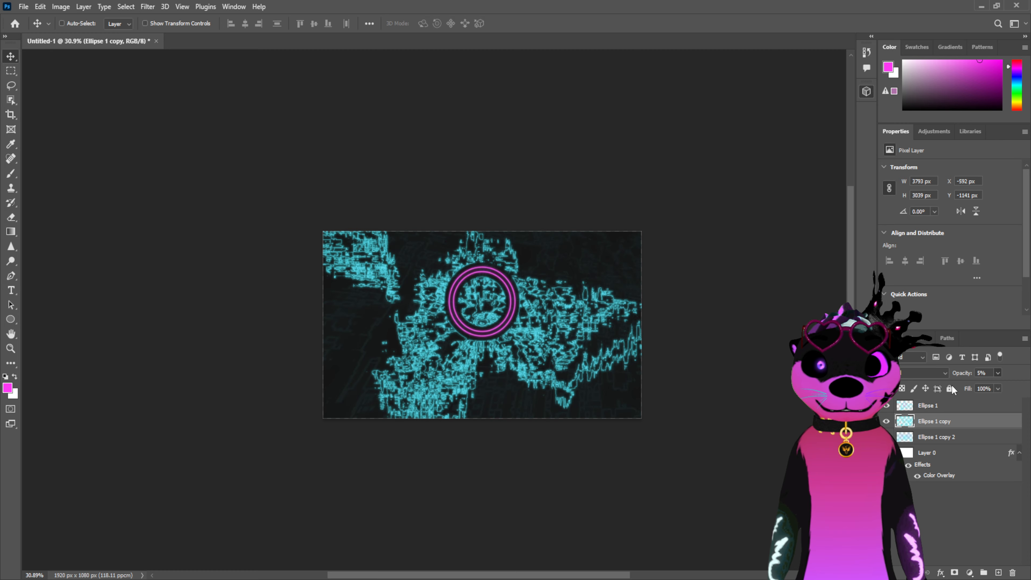
{"action": "left_click", "coordinate": [950, 420], "text": "ctrl"}
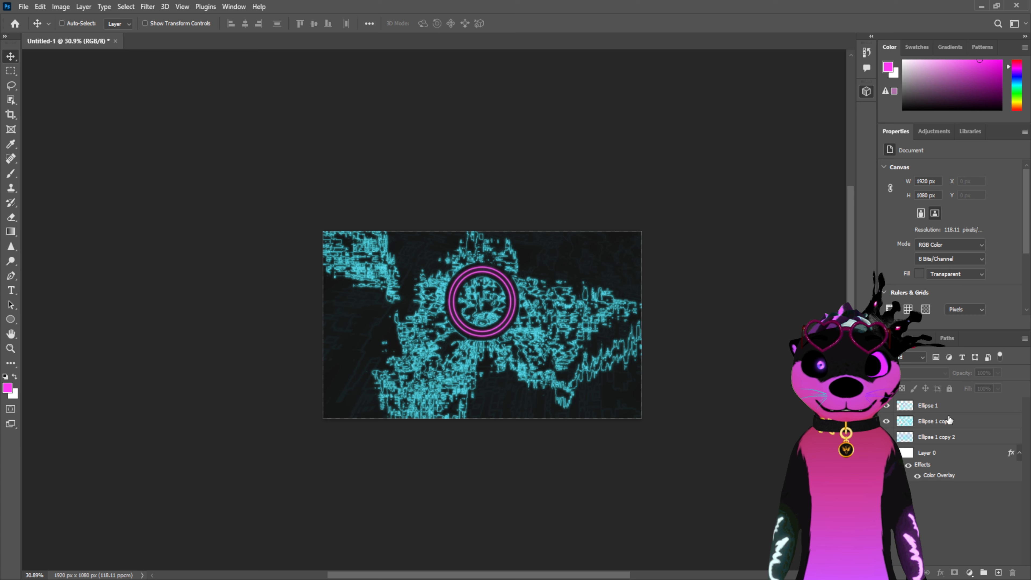
{"action": "left_click", "coordinate": [963, 426]}
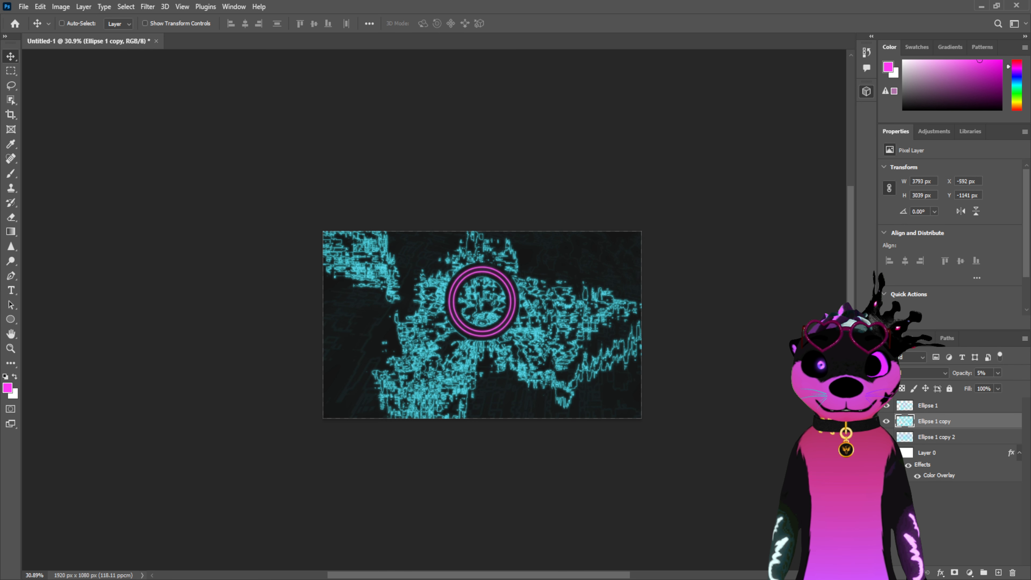
Show the blurred Ellipse 1 copy 2 layer and set its opacity to 18%
{"action": "left_click", "coordinate": [934, 439]}
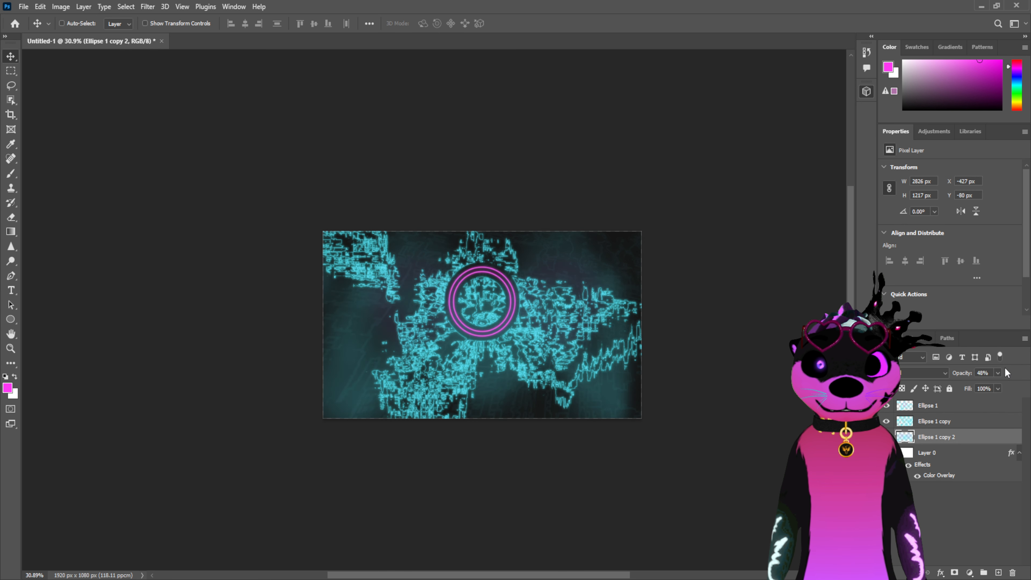
{"action": "key", "text": "3"}
{"action": "key", "text": "3"}
{"action": "key", "text": "2"}
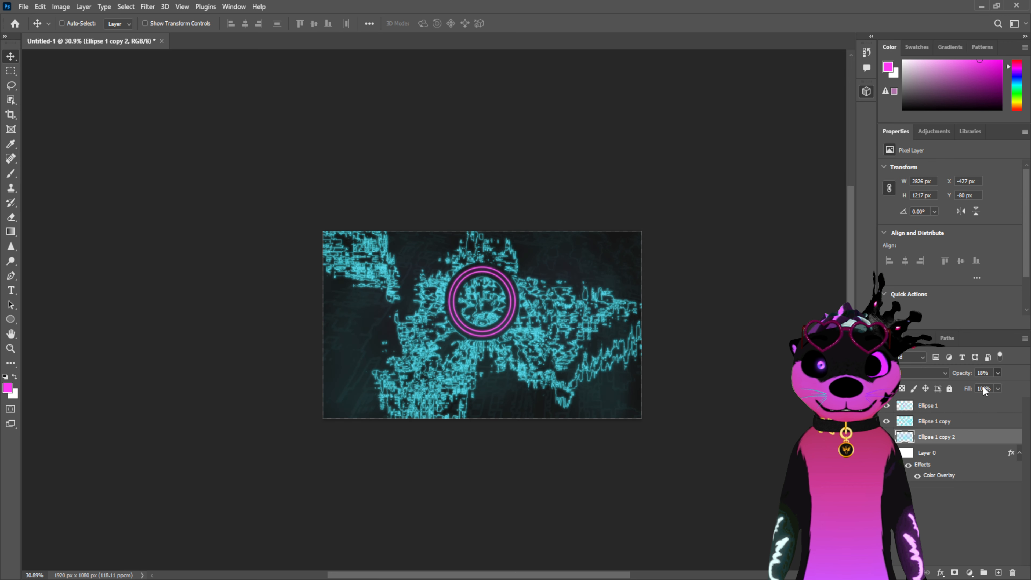
{"action": "left_click", "coordinate": [946, 500]}
Merge Ellipse 1 copy and Ellipse 1 copy 2 into one layer
{"action": "left_click", "coordinate": [960, 423]}
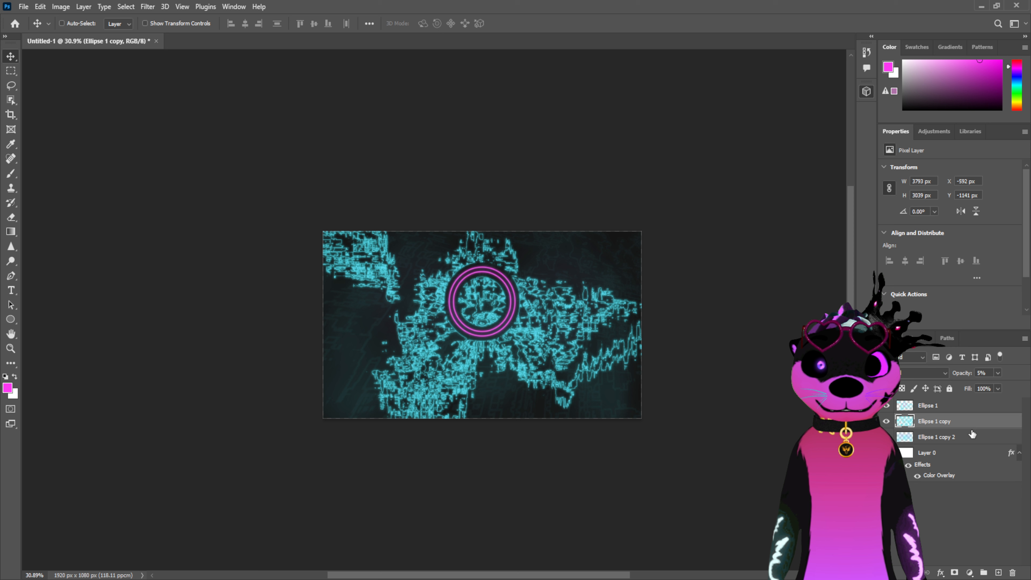
{"action": "left_click", "coordinate": [974, 439], "text": "shift"}
{"action": "key", "text": "ctrl+e"}
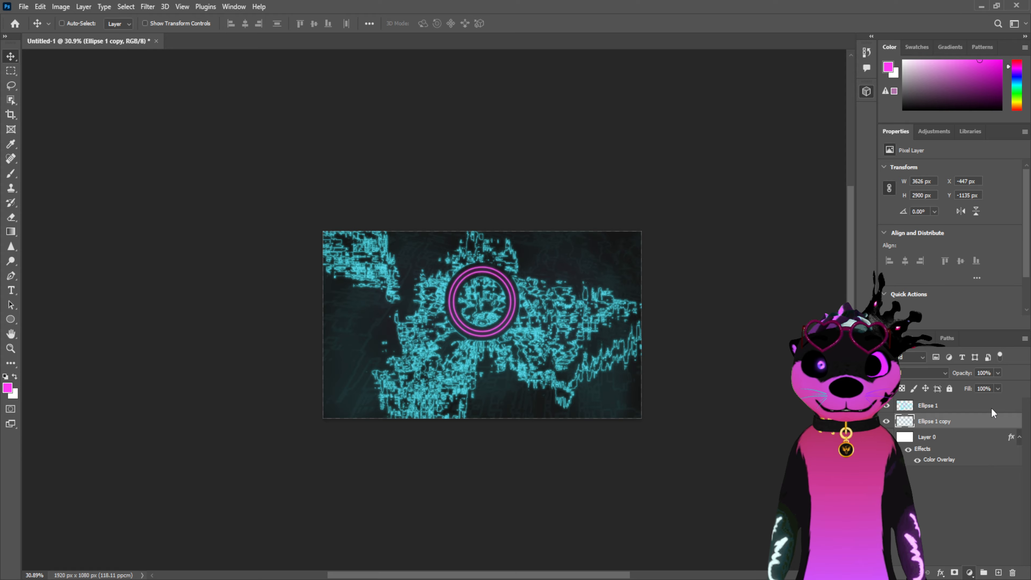
Add a magenta-to-transparent gradient fill layer rising from the lower edge above Ellipse 1 copy, at 35% opacity
{"action": "left_click", "coordinate": [972, 381]}
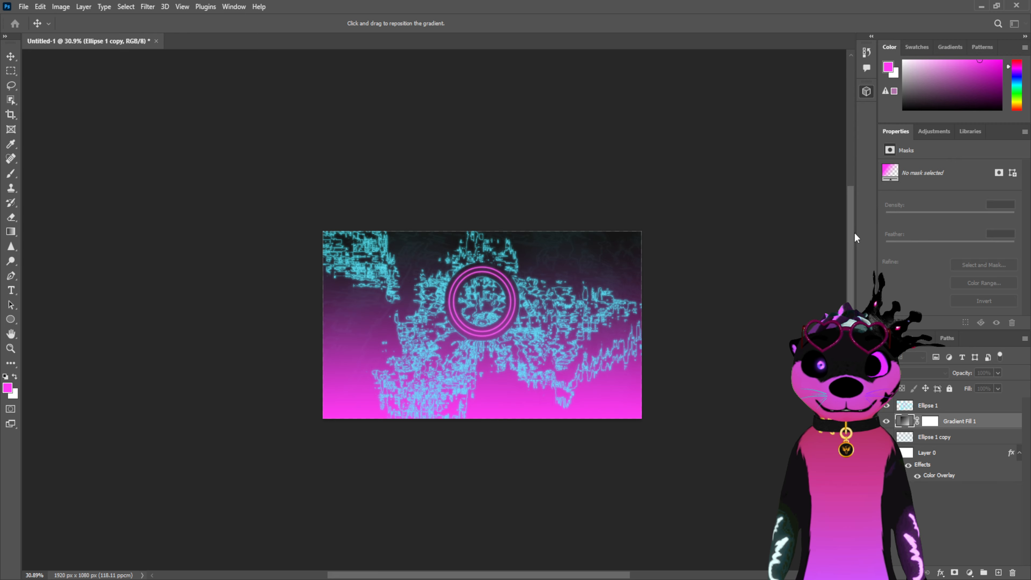
{"action": "left_click", "coordinate": [833, 244]}
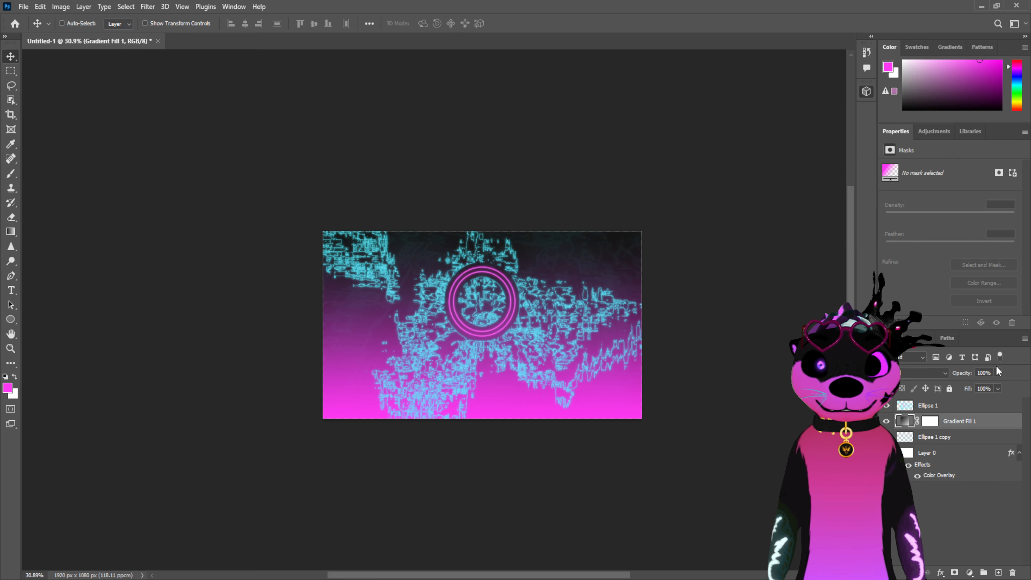
{"action": "key", "text": "4"}
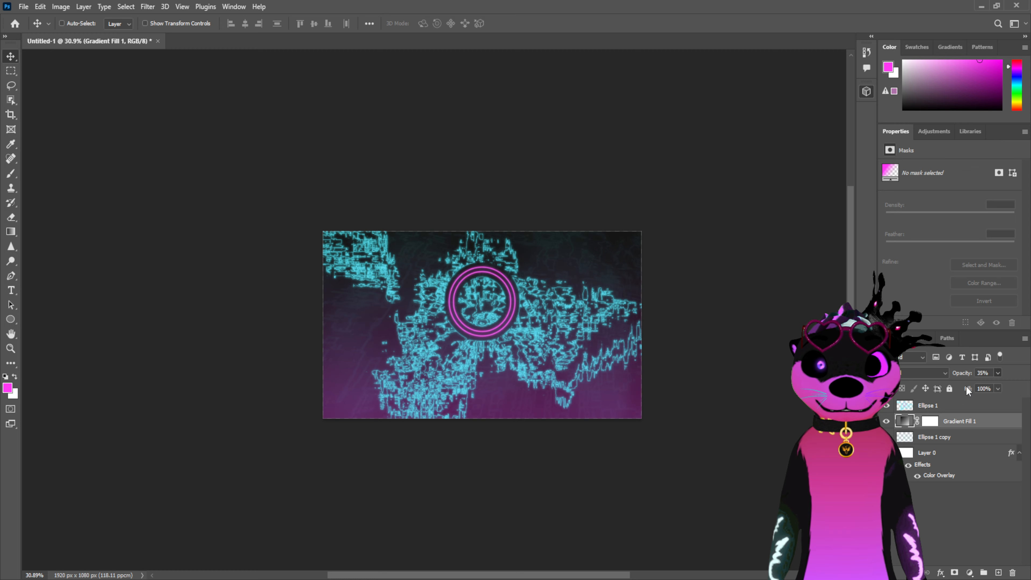
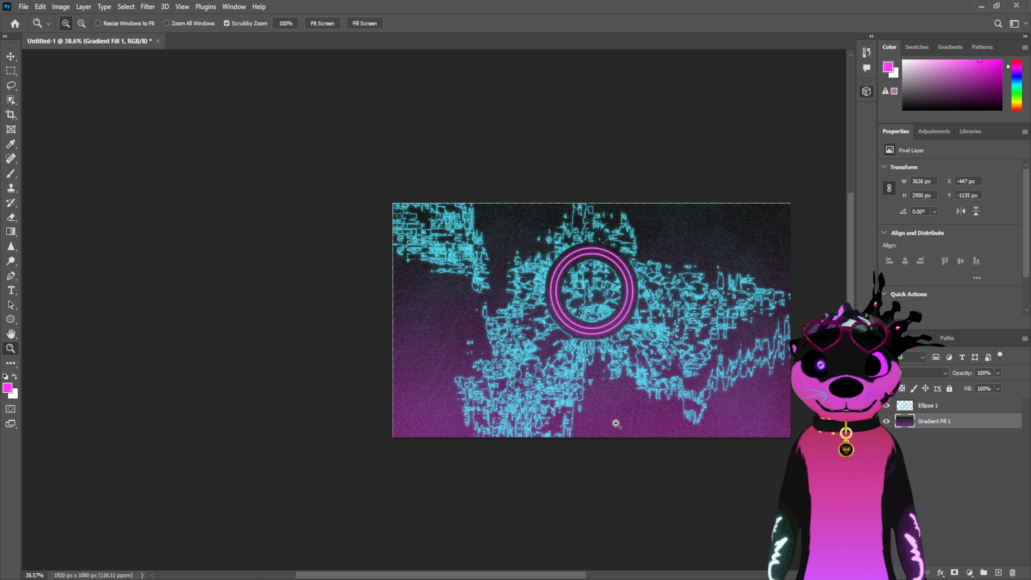
Add a second magenta gradient fill layer beneath Ellipse 1, dark near the upper centre and magenta towards the outer edges
{"action": "mouse_move", "coordinate": [649, 377]}
{"action": "left_mouse_down"}
{"action": "mouse_move", "coordinate": [691, 376]}
{"action": "mouse_move", "coordinate": [657, 376]}
{"action": "left_mouse_up"}
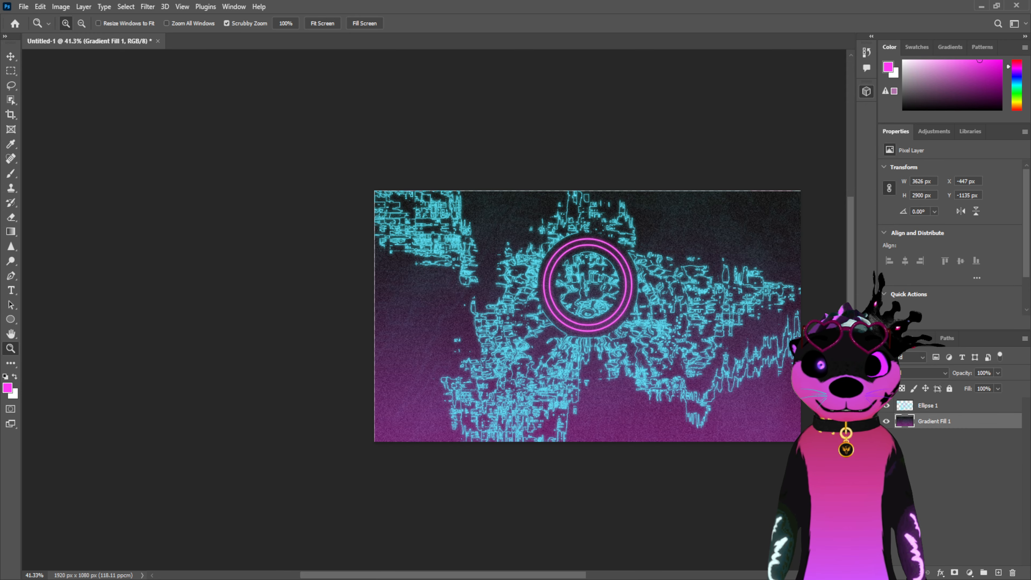
{"action": "left_click_drag", "start_coordinate": [536, 575], "coordinate": [566, 575]}
{"action": "left_click_drag", "start_coordinate": [528, 351], "coordinate": [619, 362]}
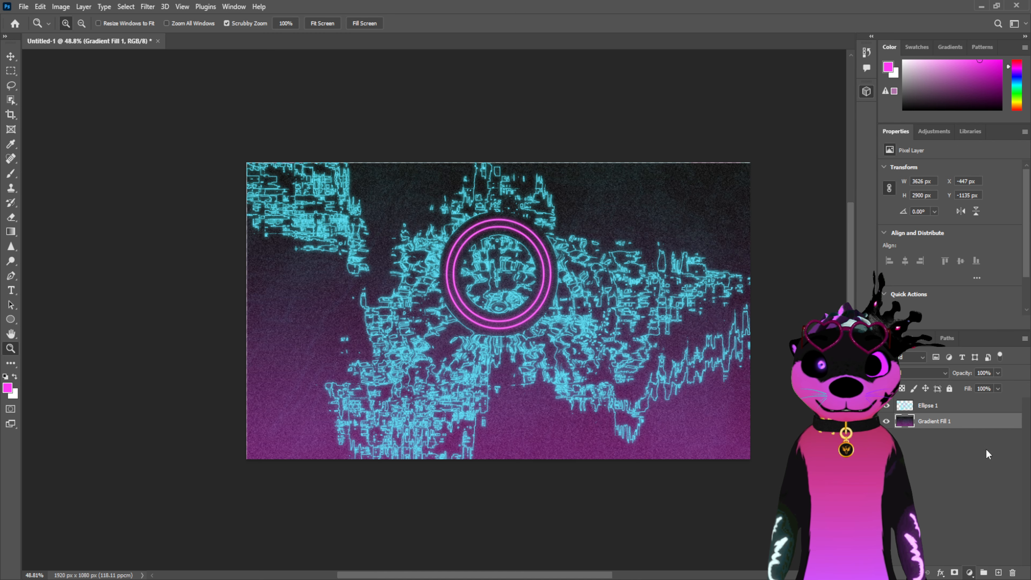
{"action": "left_click", "coordinate": [983, 384]}
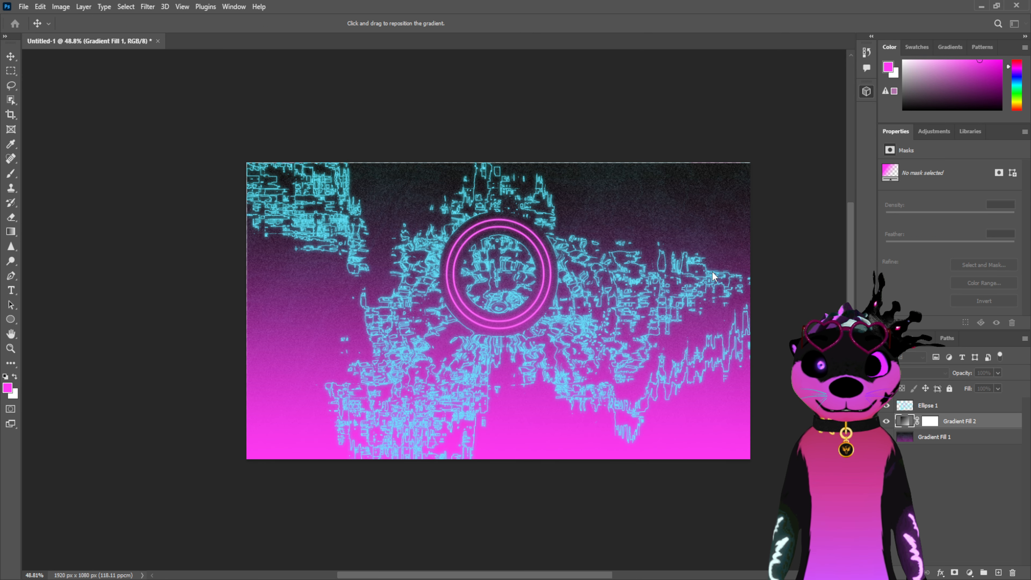
{"action": "left_click_drag", "start_coordinate": [723, 283], "coordinate": [726, 319]}
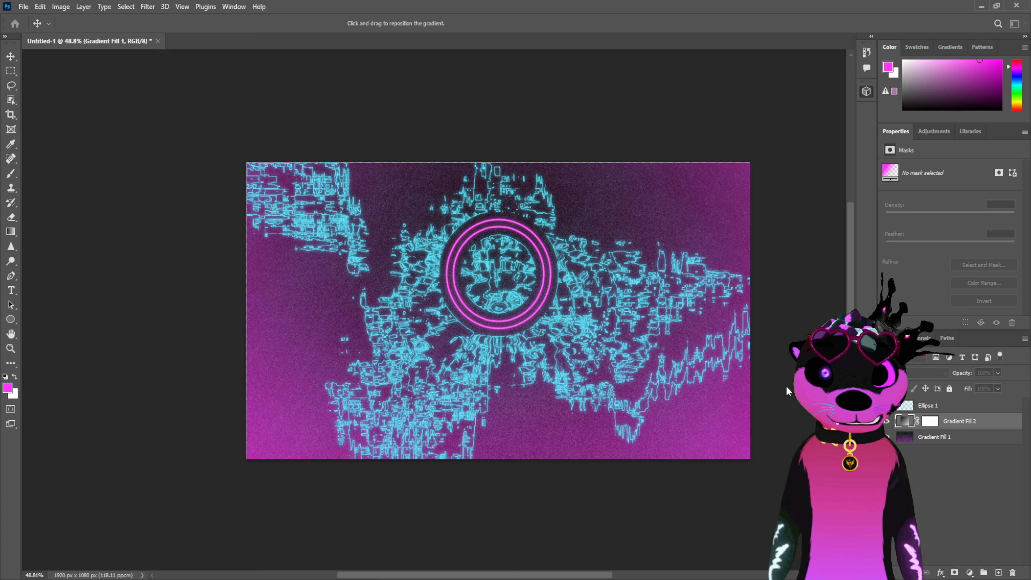
{"action": "key", "text": "z"}
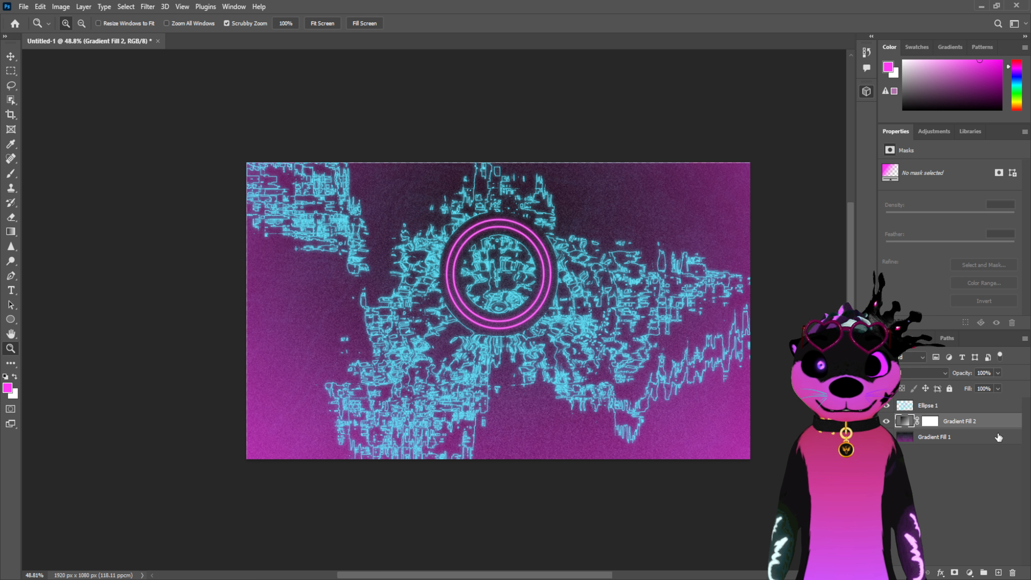
Set the opacity of Gradient Fill 2 to 53%
{"action": "left_click", "coordinate": [1003, 440], "text": "shift"}
{"action": "left_click", "coordinate": [991, 422]}
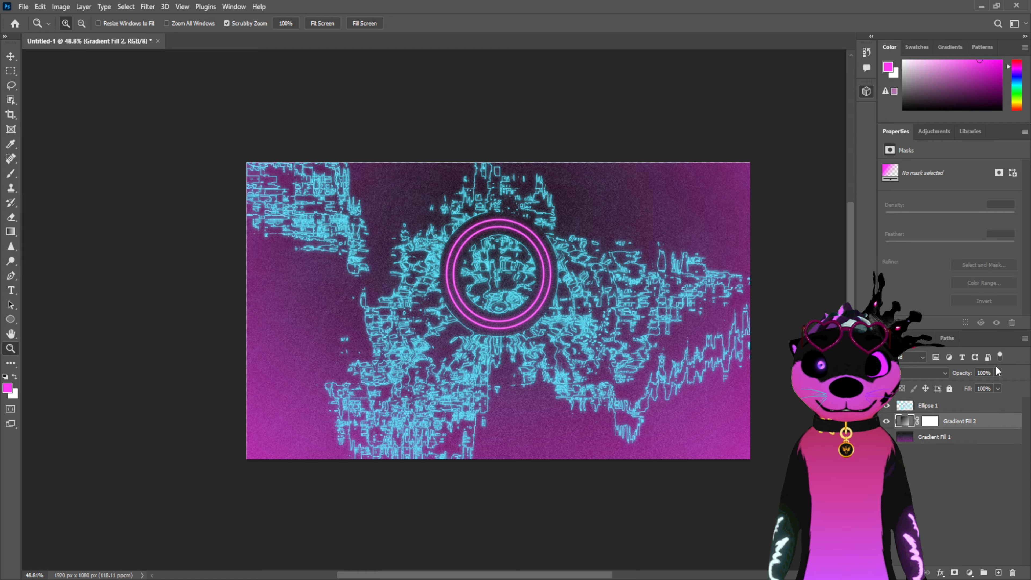
{"action": "key", "text": "5"}
{"action": "key", "text": "3"}
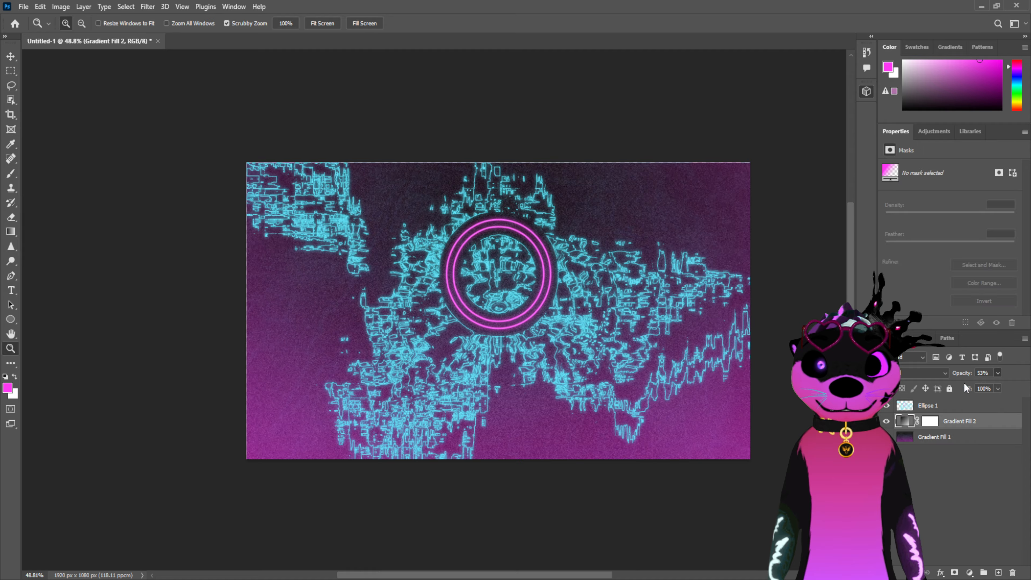
Merge Gradient Fill 2 with Gradient Fill 1 into a single background layer
{"action": "left_click", "coordinate": [989, 477]}
{"action": "left_click", "coordinate": [990, 408]}
{"action": "left_click", "coordinate": [989, 423]}
{"action": "left_click", "coordinate": [981, 434], "text": "shift"}
{"action": "key", "text": "ctrl+e"}
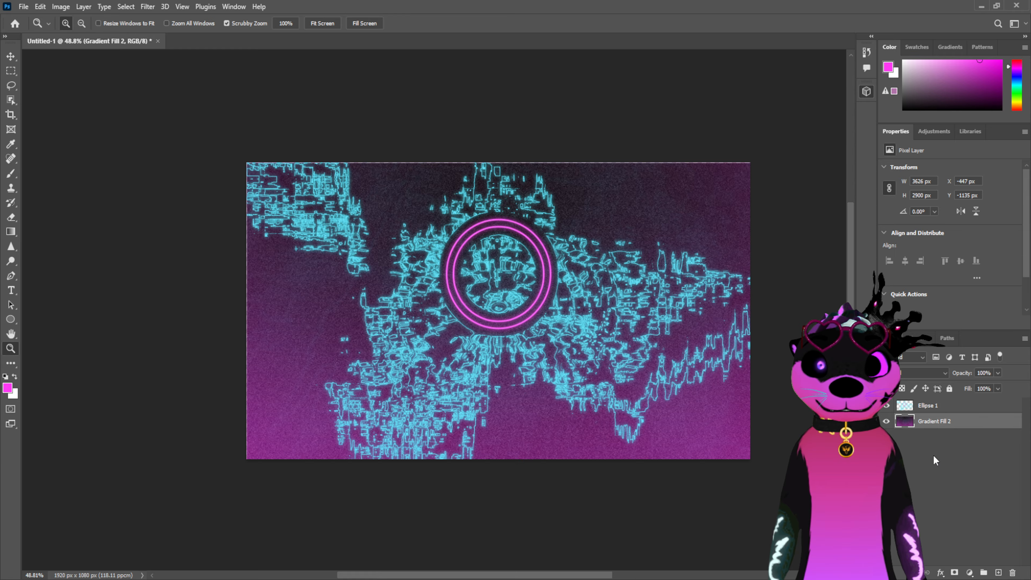
{"action": "left_click", "coordinate": [981, 408]}
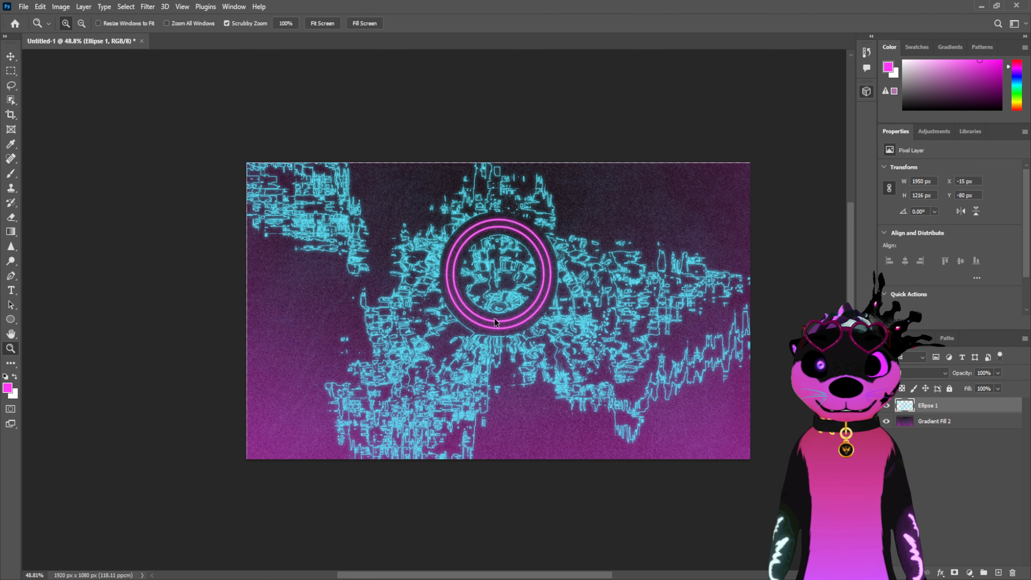
{"action": "key", "text": "ctrl+z"}
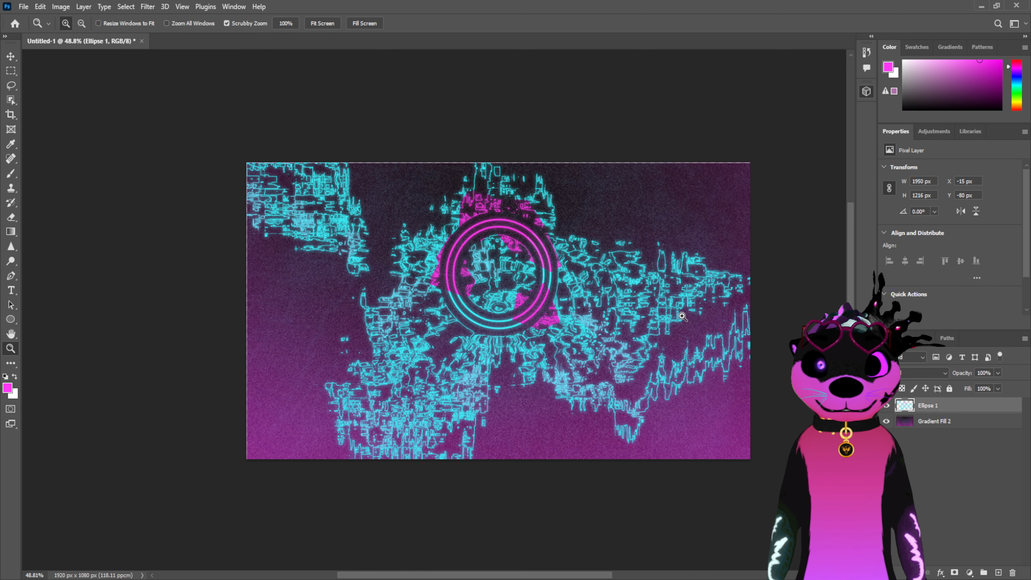
{"action": "mouse_move", "coordinate": [513, 269]}
{"action": "left_mouse_down"}
{"action": "mouse_move", "coordinate": [564, 271]}
{"action": "mouse_move", "coordinate": [520, 281]}
{"action": "left_mouse_up"}
{"action": "key", "text": "ctrl+shift+z"}
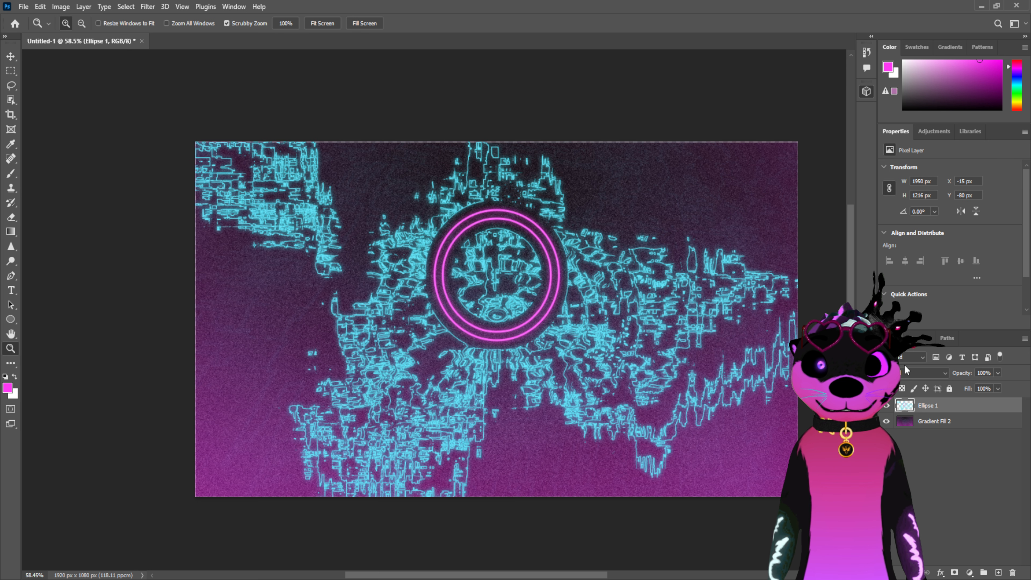
Add a new layer above Ellipse 1 and draw a closed, wavy Pen path around the ring's lower half, about 1141 by 629 px
{"action": "key", "text": "p"}
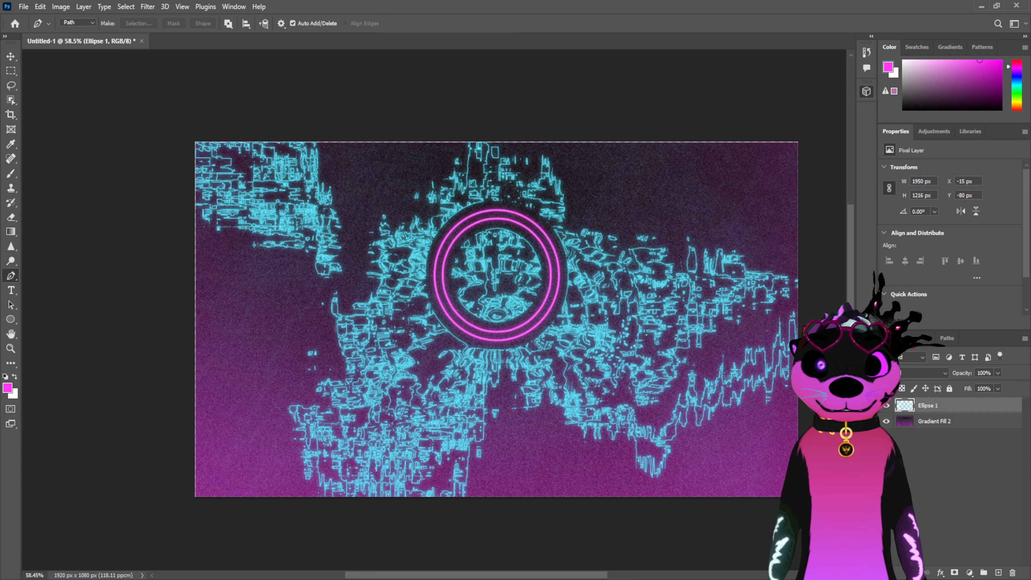
{"action": "left_click", "coordinate": [999, 572]}
{"action": "left_click", "coordinate": [322, 336]}
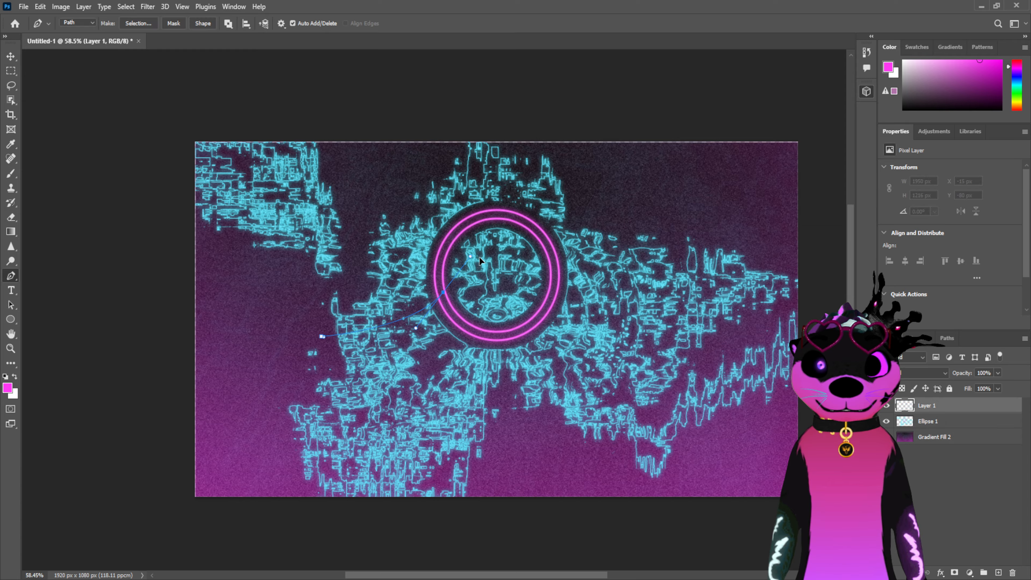
{"action": "left_click_drag", "start_coordinate": [444, 292], "coordinate": [536, 296]}
{"action": "left_click_drag", "start_coordinate": [564, 342], "coordinate": [580, 348]}
{"action": "left_click_drag", "start_coordinate": [566, 276], "coordinate": [537, 194]}
{"action": "left_click_drag", "start_coordinate": [660, 294], "coordinate": [684, 337]}
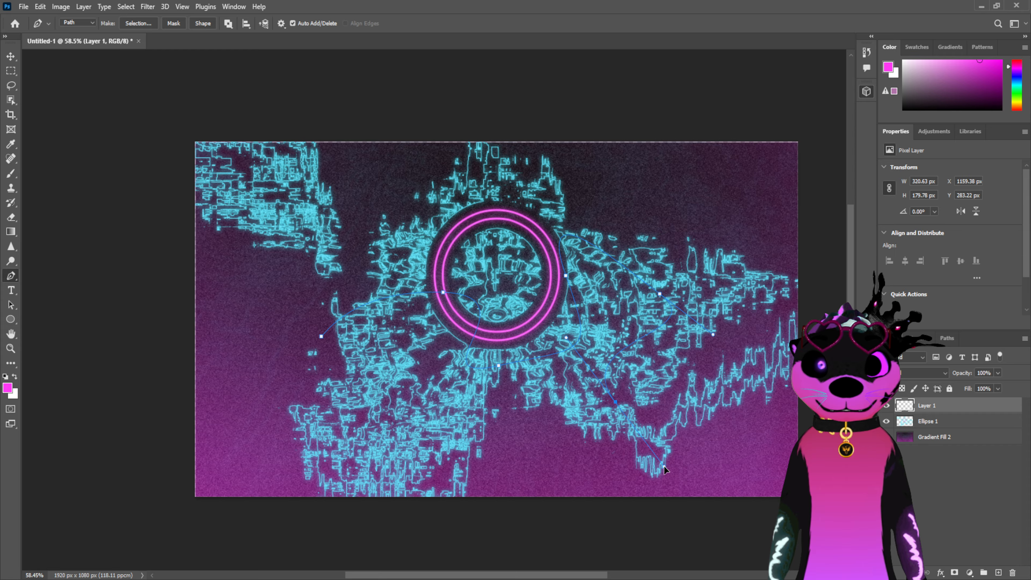
{"action": "left_click_drag", "start_coordinate": [664, 466], "coordinate": [651, 464]}
{"action": "left_click_drag", "start_coordinate": [532, 426], "coordinate": [493, 478]}
{"action": "left_click_drag", "start_coordinate": [427, 402], "coordinate": [373, 424]}
{"action": "left_click", "coordinate": [321, 336]}
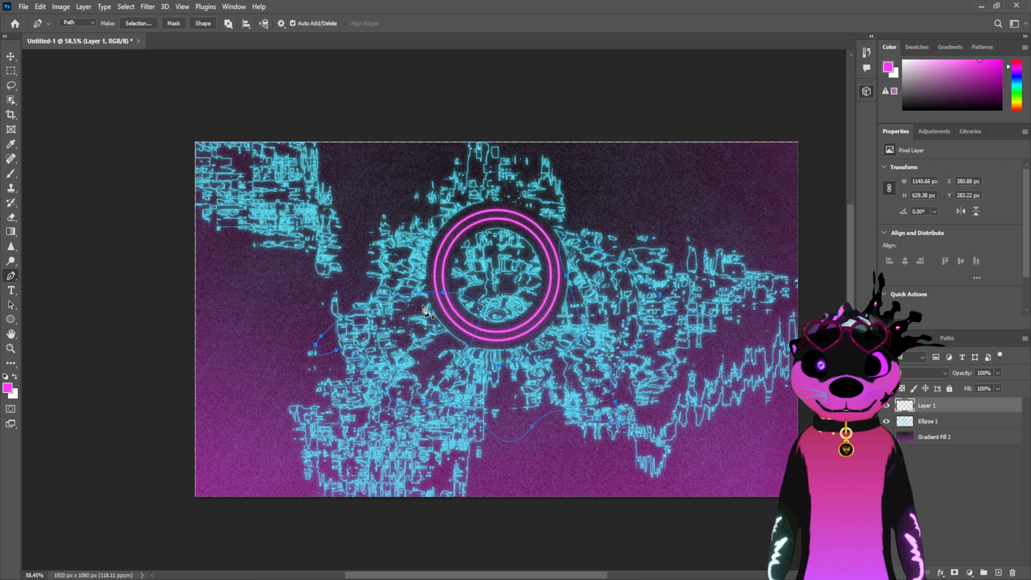
Turn the wavy path into a selection, fade magenta-to-transparent gradients inward from its left, right and lower edges, and deselect
{"action": "key", "text": "ctrl+Return"}
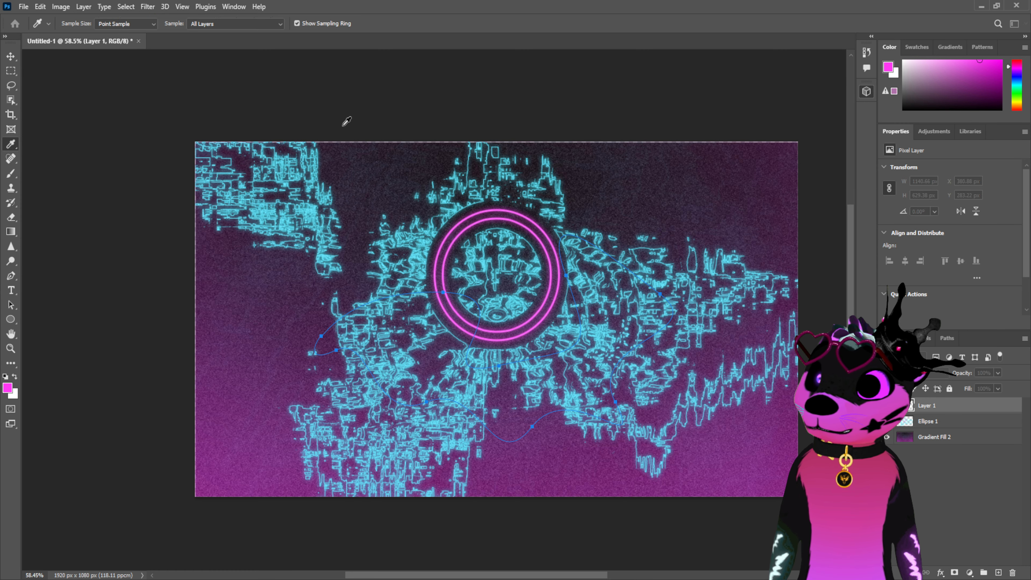
{"action": "left_click", "coordinate": [11, 232]}
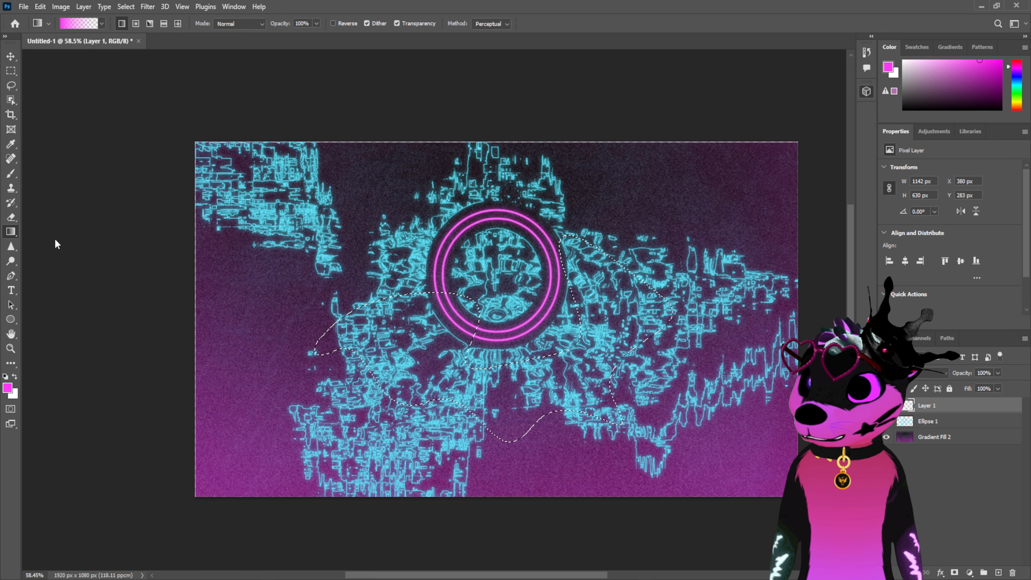
{"action": "mouse_move", "coordinate": [313, 351]}
{"action": "left_mouse_down"}
{"action": "mouse_move", "coordinate": [503, 336]}
{"action": "mouse_move", "coordinate": [467, 358]}
{"action": "left_mouse_up"}
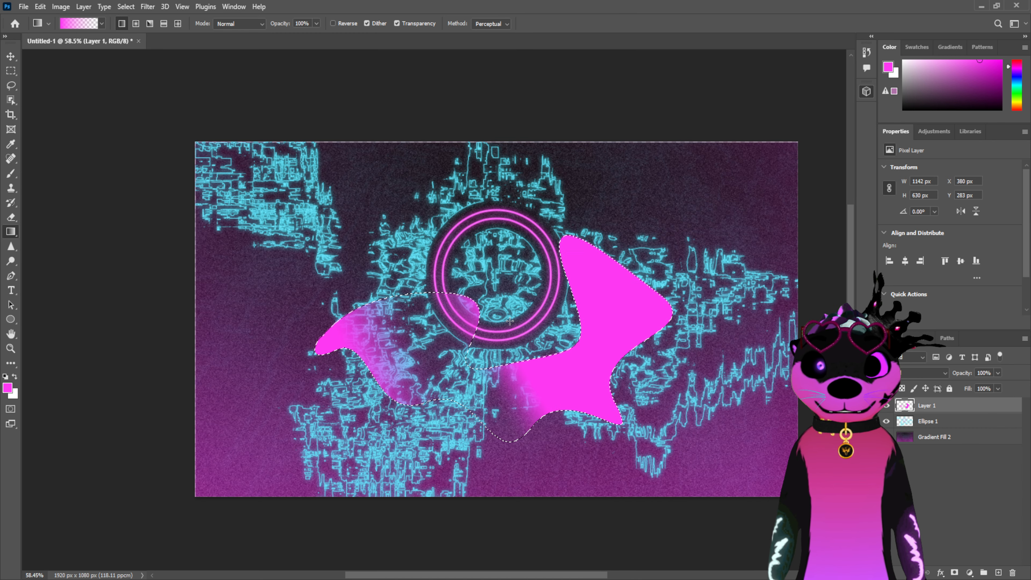
{"action": "key", "text": "ctrl+z"}
{"action": "left_click_drag", "start_coordinate": [581, 266], "coordinate": [584, 319]}
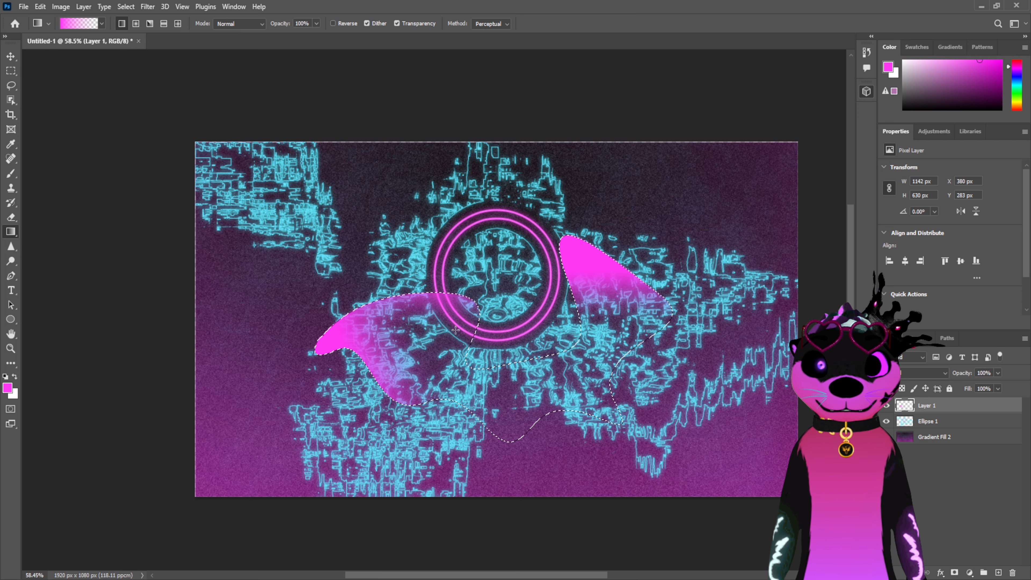
{"action": "left_click_drag", "start_coordinate": [502, 462], "coordinate": [512, 415]}
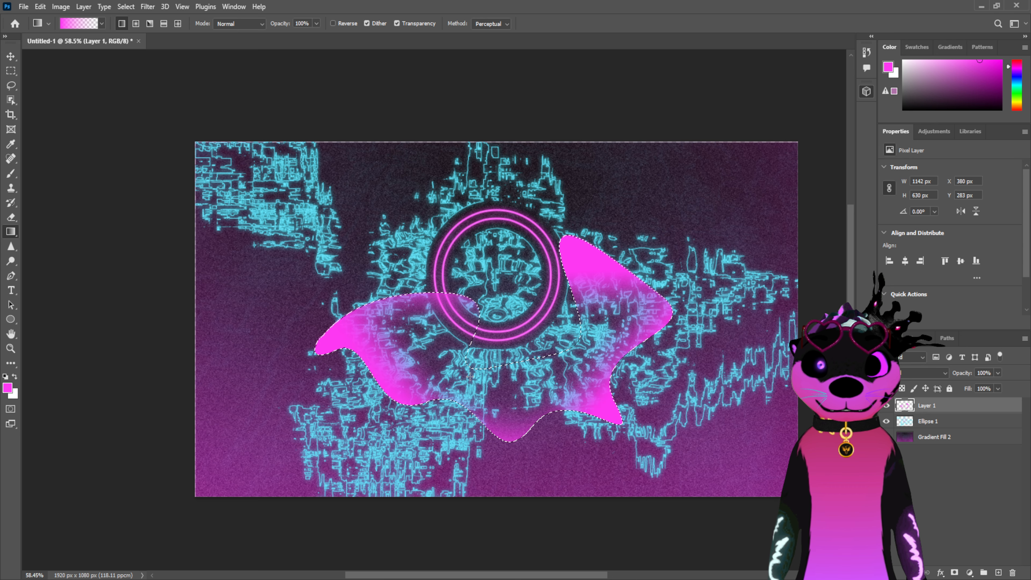
{"action": "key", "text": "ctrl+z"}
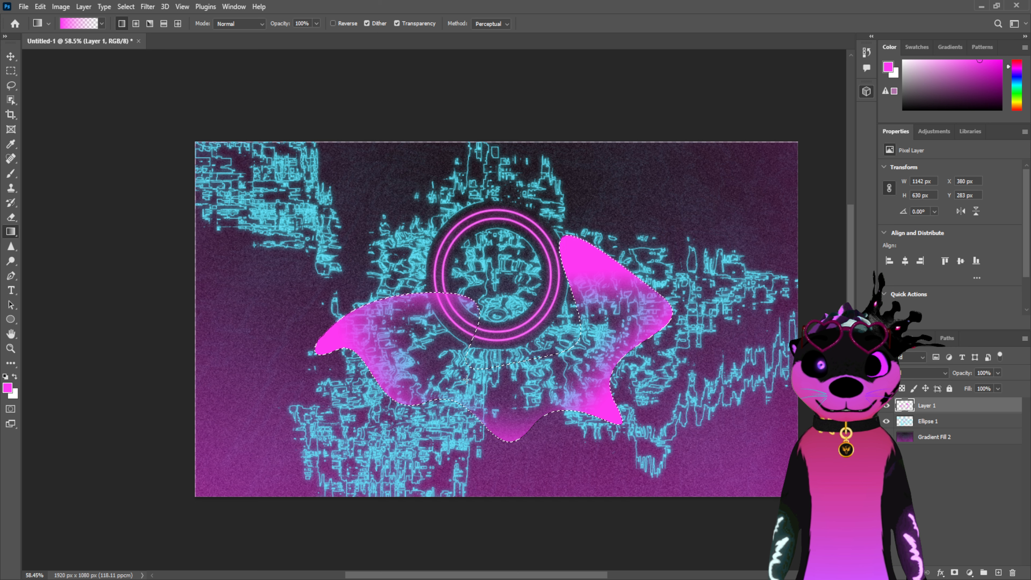
{"action": "left_click_drag", "start_coordinate": [502, 451], "coordinate": [509, 404]}
{"action": "left_click_drag", "start_coordinate": [509, 337], "coordinate": [504, 372]}
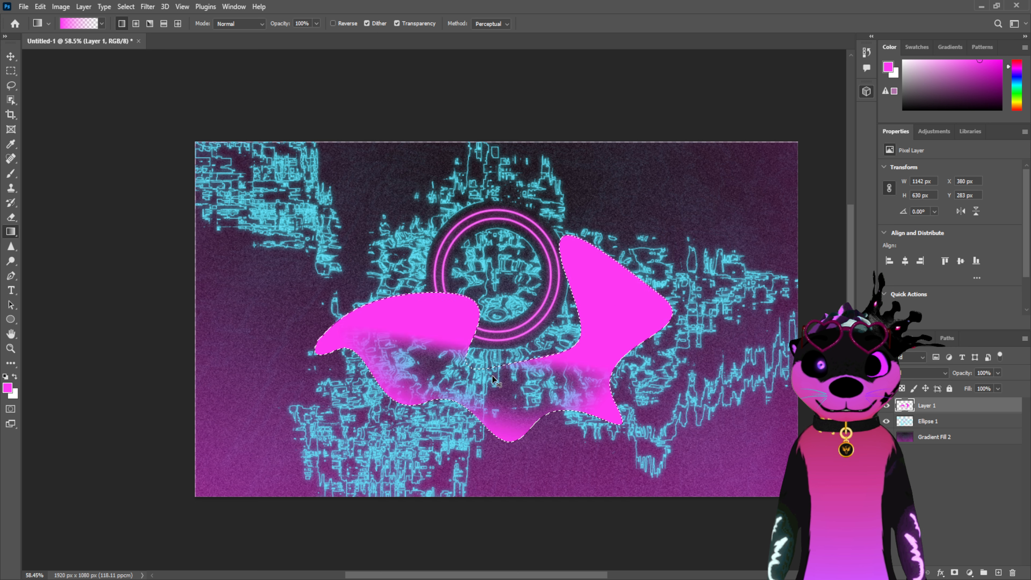
{"action": "key", "text": "ctrl+z"}
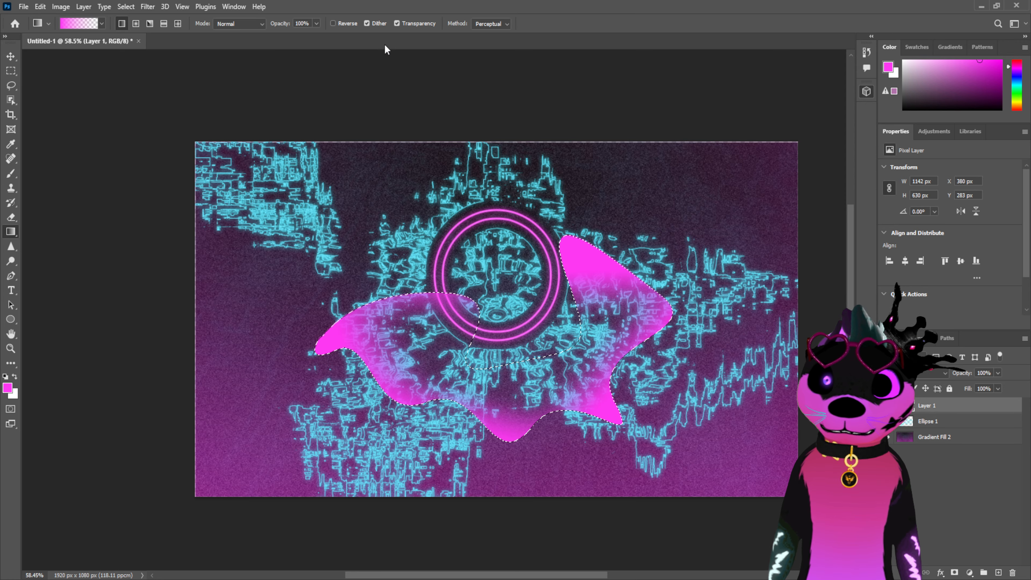
{"action": "key", "text": "ctrl+d"}
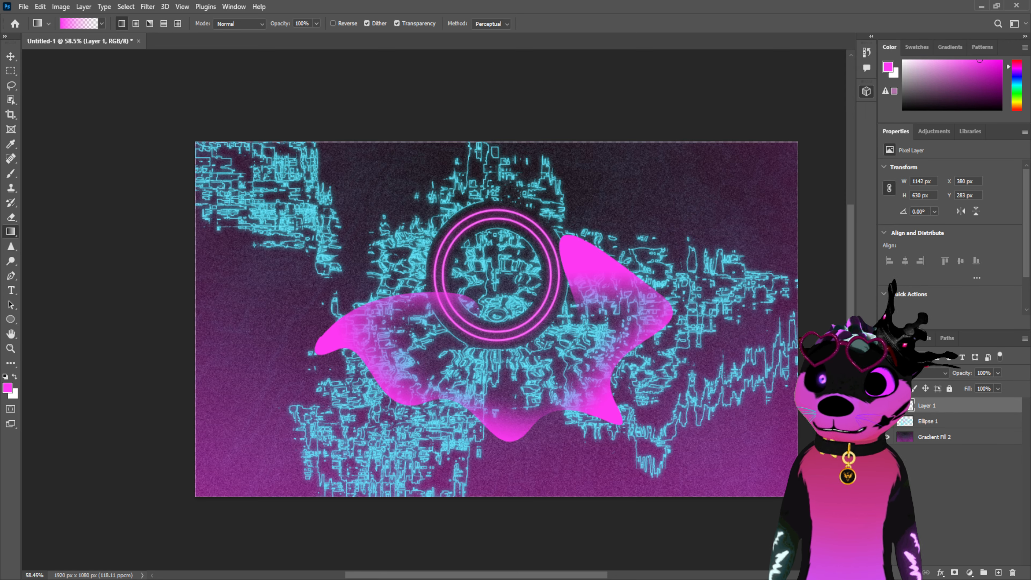
Toggle Layer 1's visibility to compare, and move the layer beneath Ellipse 1
{"action": "left_click", "coordinate": [888, 406]}
{"action": "left_click", "coordinate": [888, 405]}
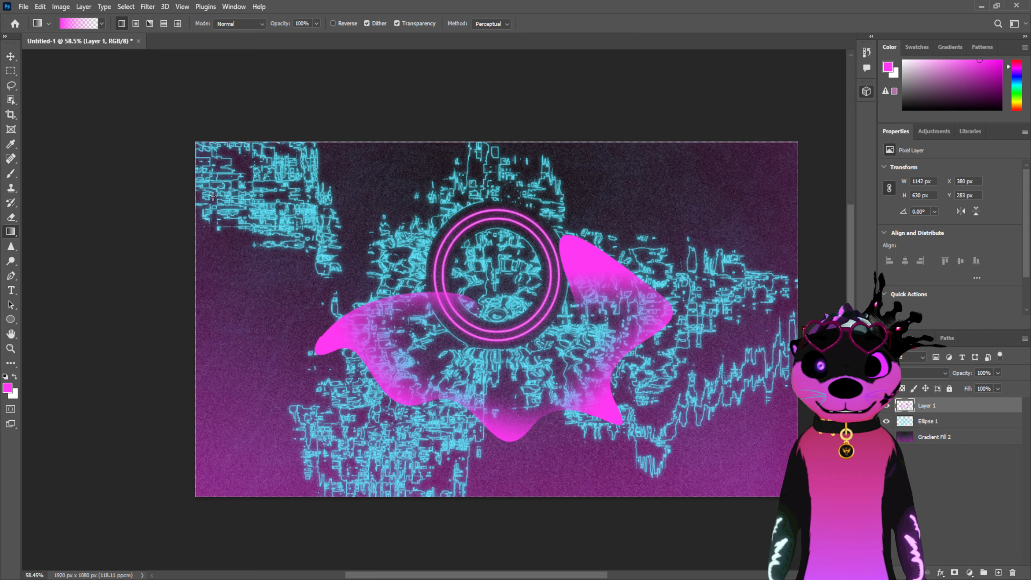
{"action": "left_click_drag", "start_coordinate": [946, 414], "coordinate": [946, 430]}
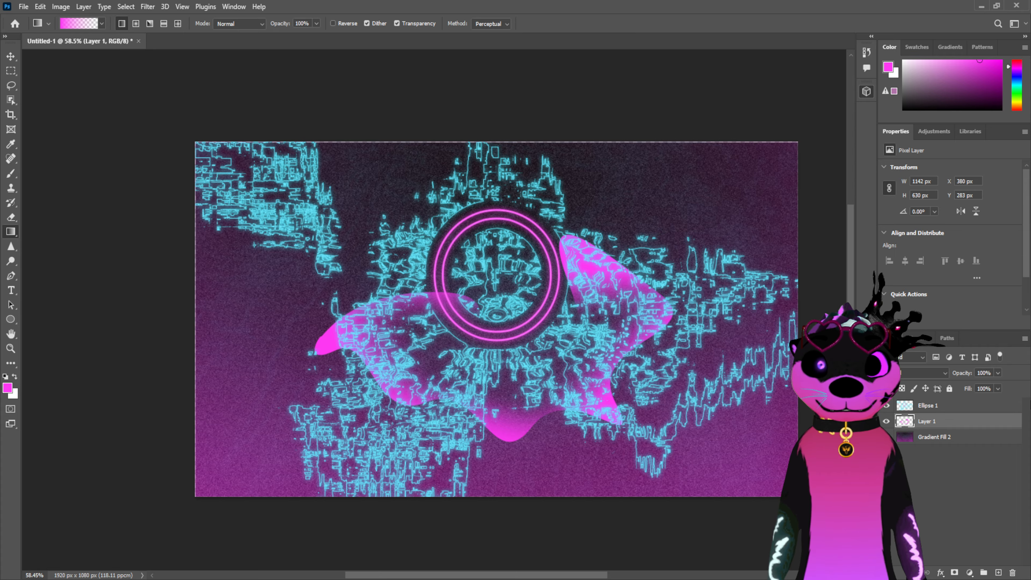
Give Layer 1 a magenta Outer Glow without a drop shadow, and rasterize its layer style
{"action": "key", "text": "h"}
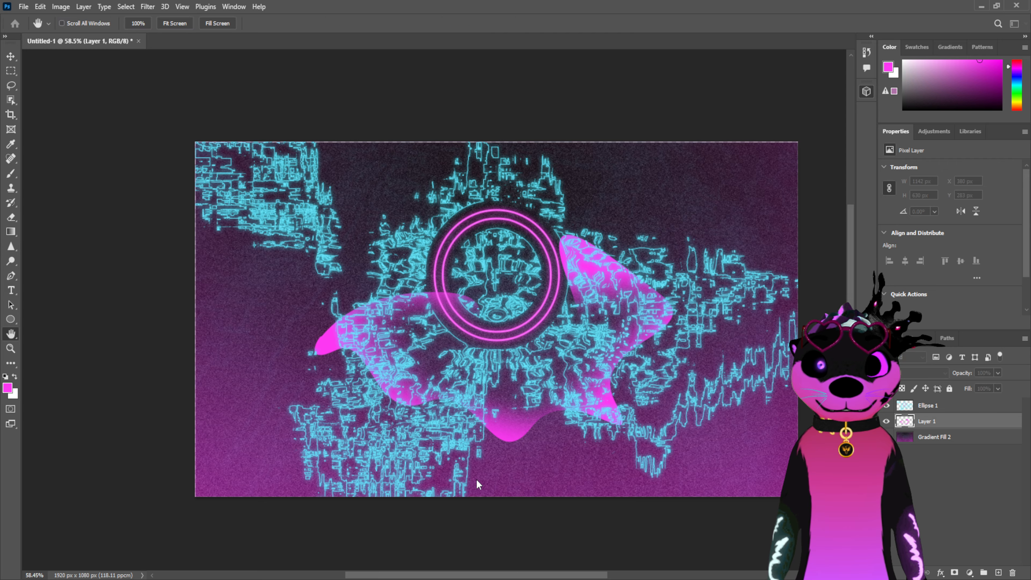
{"action": "left_click", "coordinate": [498, 498]}
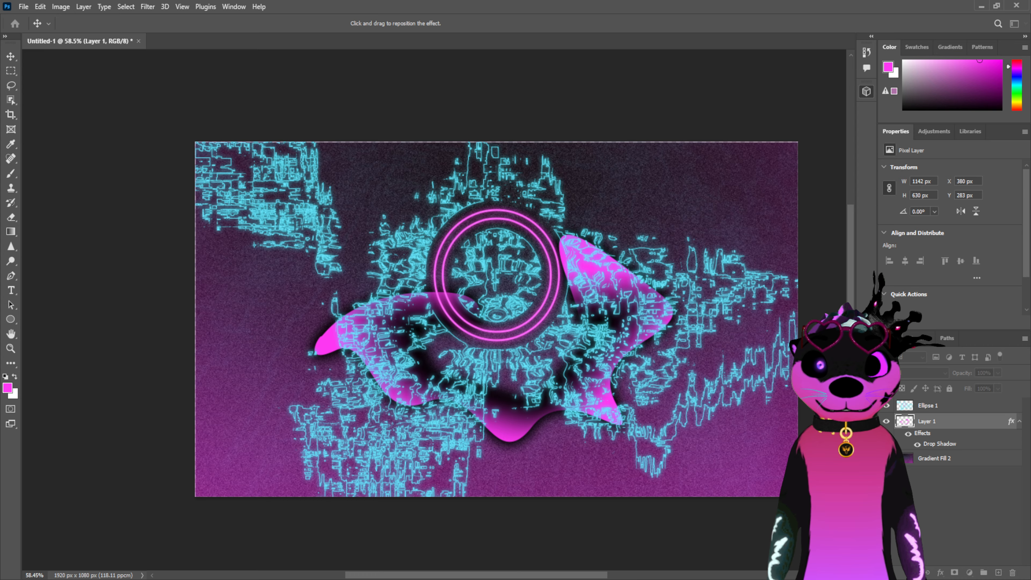
{"action": "left_click_drag", "start_coordinate": [755, 327], "coordinate": [733, 327]}
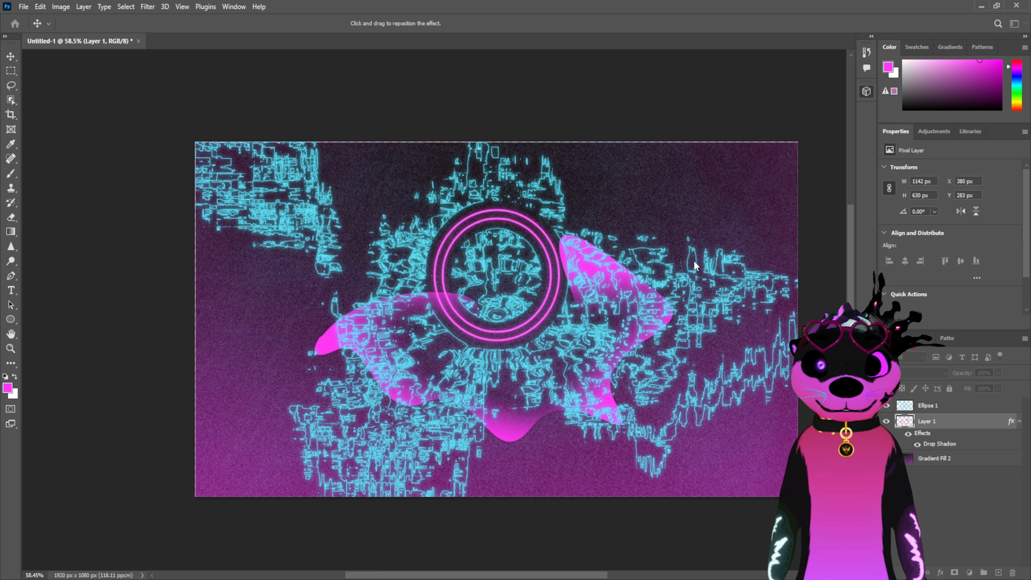
{"action": "left_click", "coordinate": [646, 401]}
{"action": "left_click", "coordinate": [650, 384]}
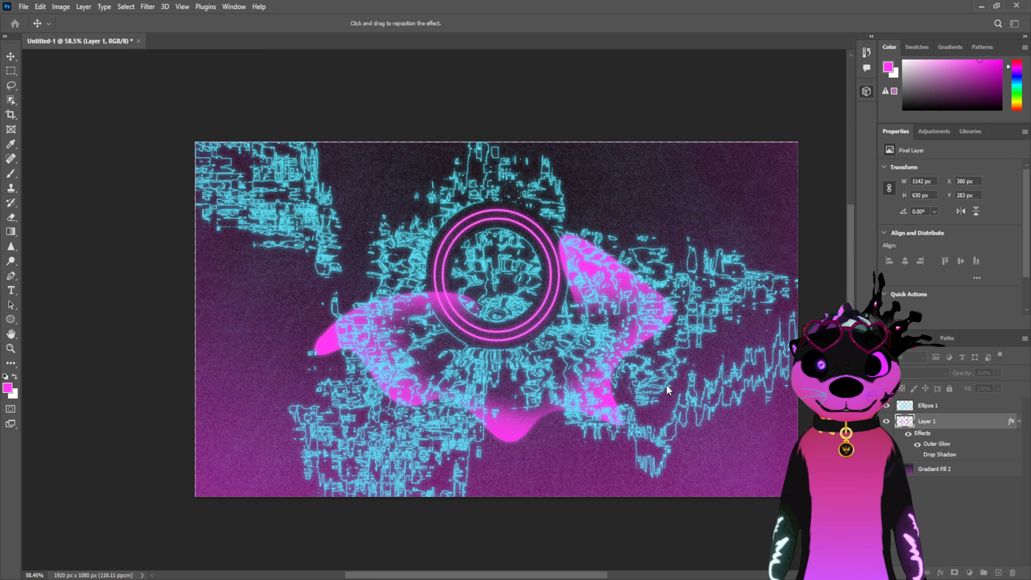
{"action": "left_click", "coordinate": [688, 379]}
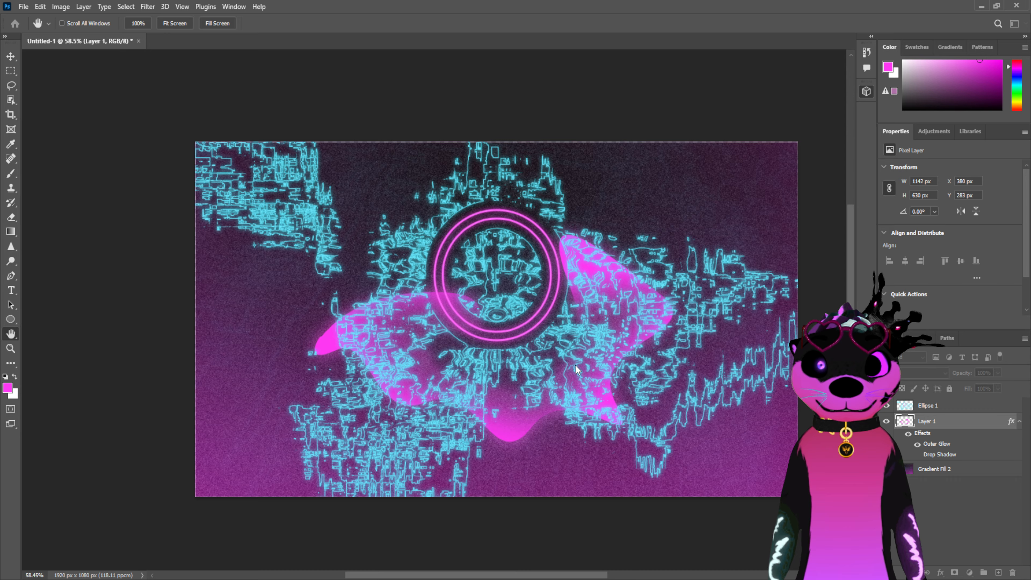
{"action": "key", "text": "g"}
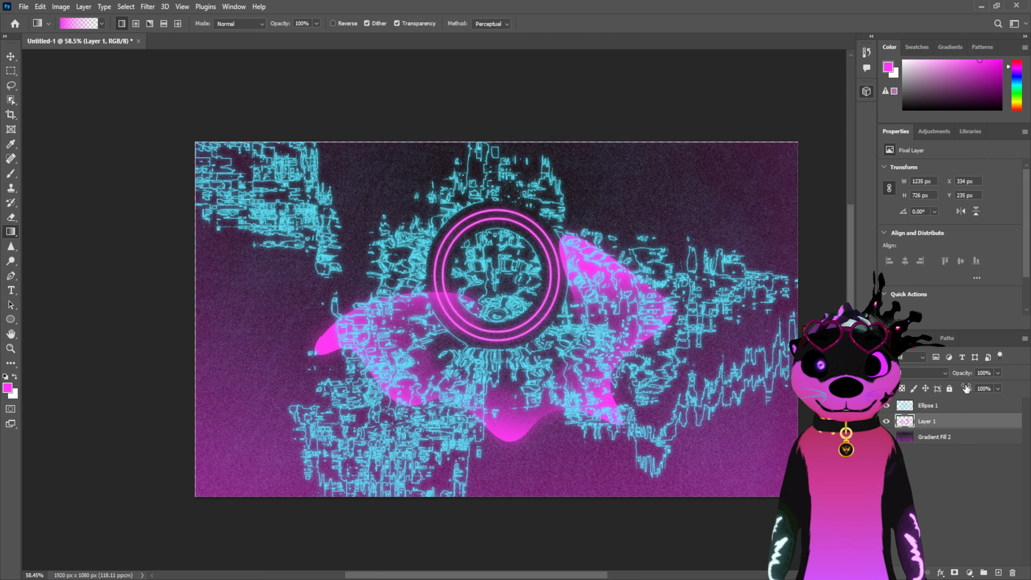
Set Layer 1's opacity to 88% and erase the part of its magenta shape that overlaps the ring
{"action": "left_click_drag", "start_coordinate": [959, 386], "coordinate": [990, 384]}
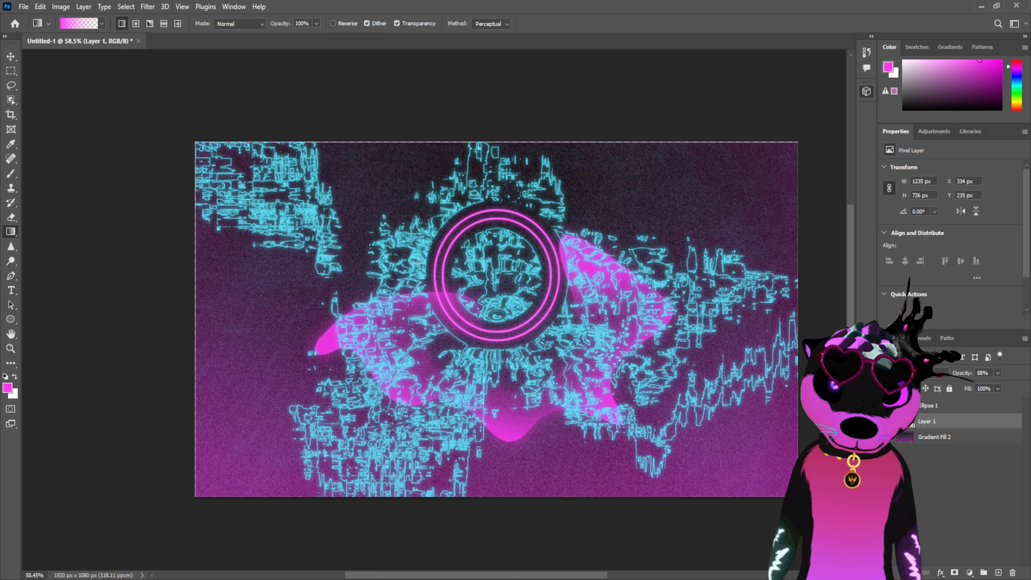
{"action": "left_click", "coordinate": [12, 217]}
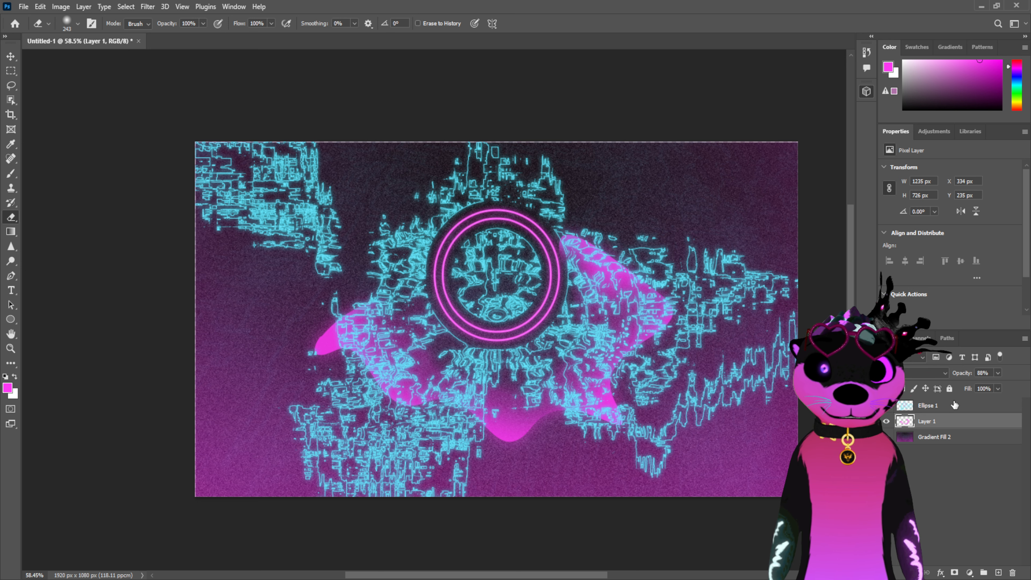
Duplicate Layer 1 and move the copy to the left side of the canvas, partly beyond its edge
{"action": "left_click", "coordinate": [979, 403]}
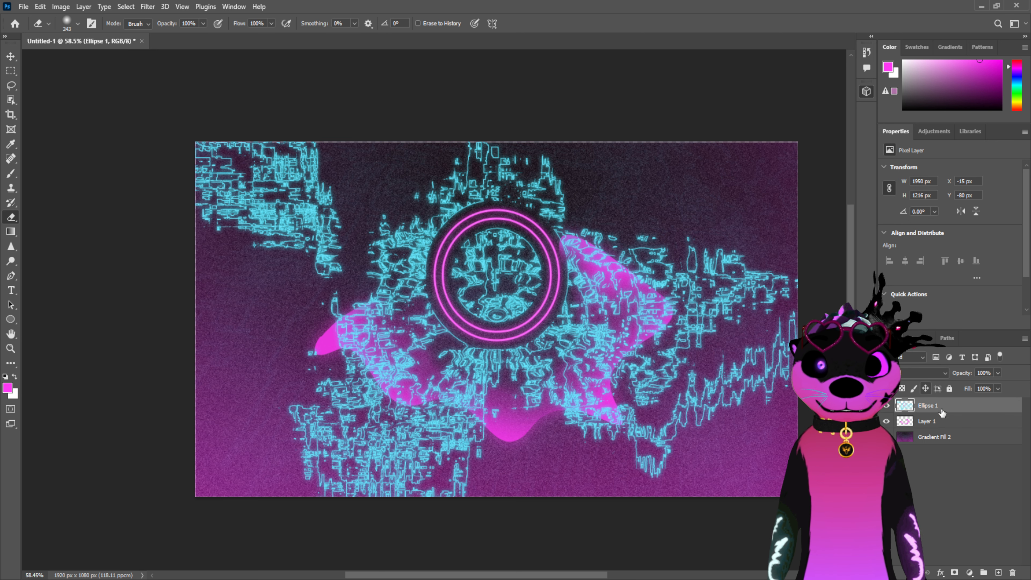
{"action": "left_click", "coordinate": [954, 419]}
{"action": "key", "text": "ctrl+j"}
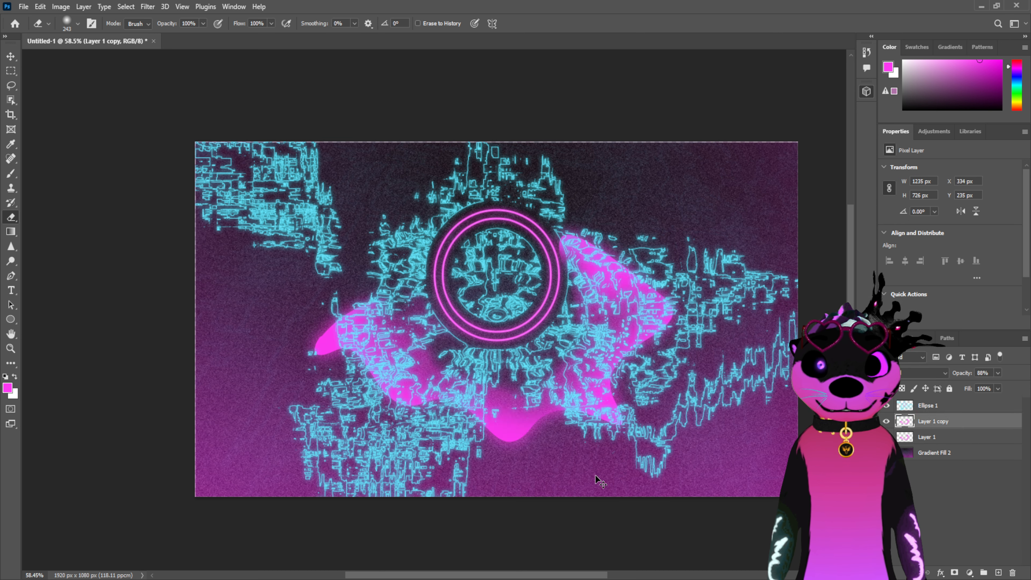
{"action": "key", "text": "v"}
{"action": "left_click_drag", "start_coordinate": [427, 339], "coordinate": [268, 368]}
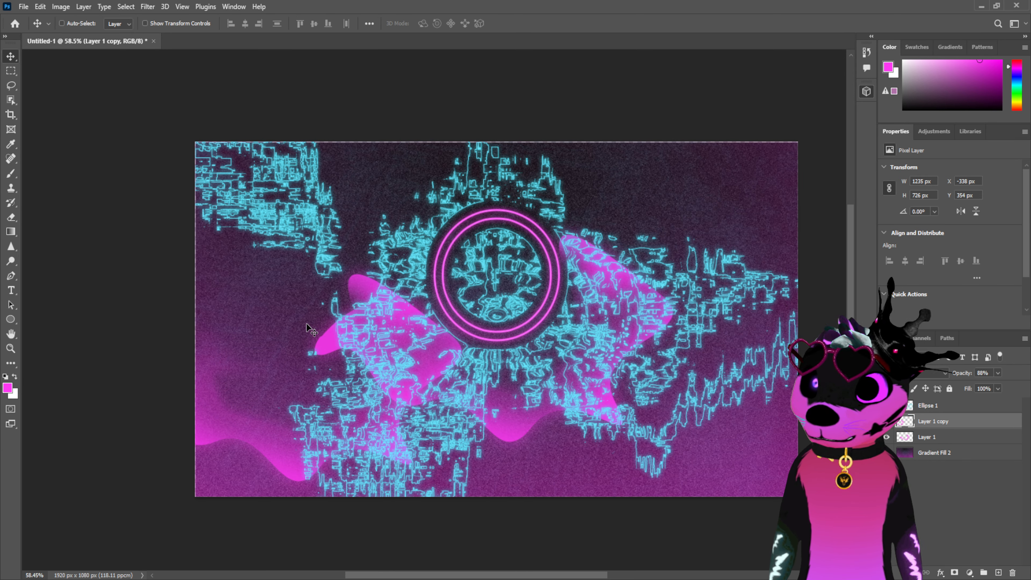
{"action": "left_click_drag", "start_coordinate": [403, 344], "coordinate": [318, 324]}
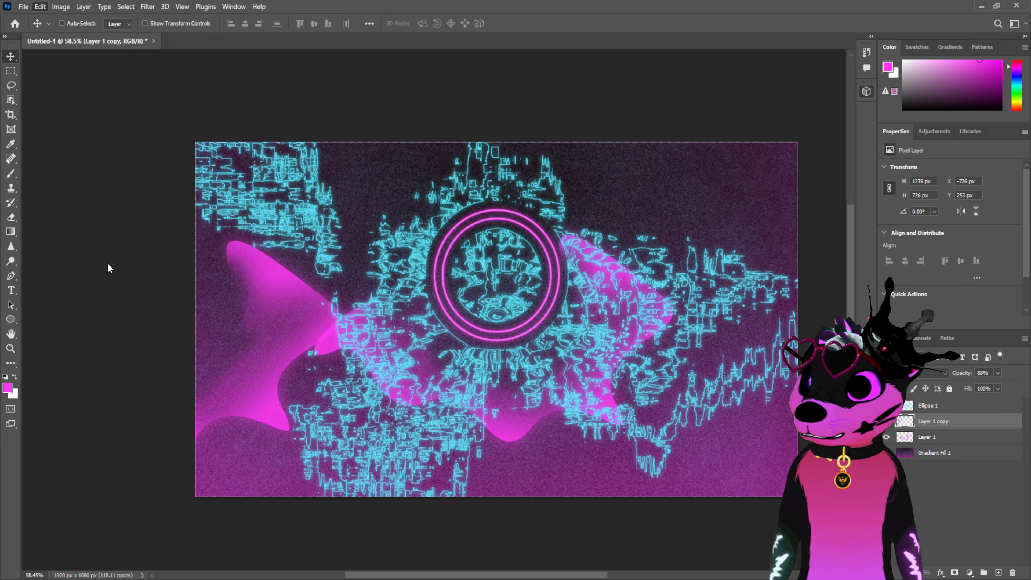
Rotate Layer 1 copy about 100° counterclockwise so its wavy edge runs vertically along the canvas's left edge
{"action": "key", "text": "ctrl+t"}
{"action": "left_click_drag", "start_coordinate": [413, 232], "coordinate": [151, 234]}
{"action": "left_click_drag", "start_coordinate": [311, 275], "coordinate": [310, 268]}
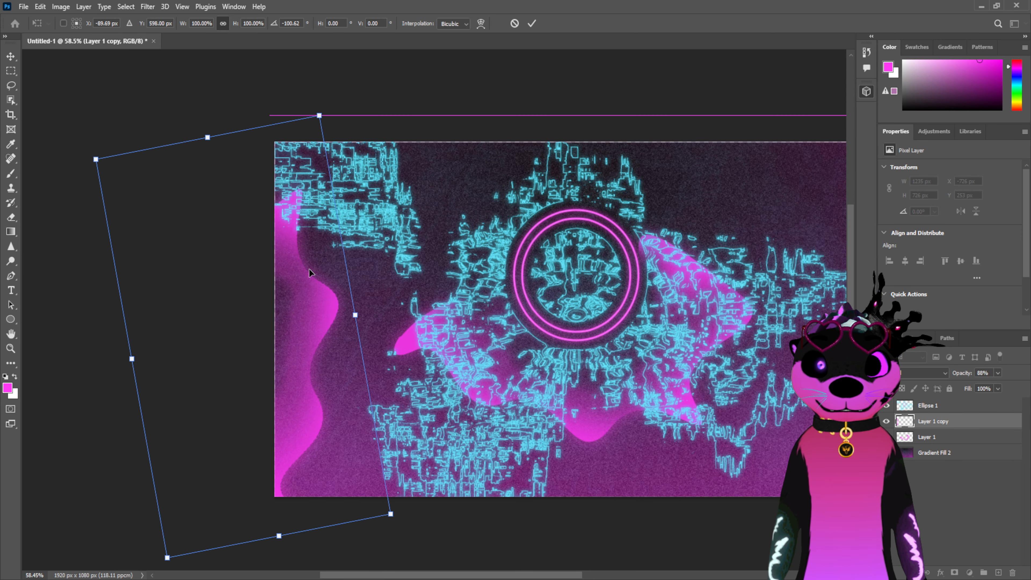
{"action": "left_click", "coordinate": [532, 23]}
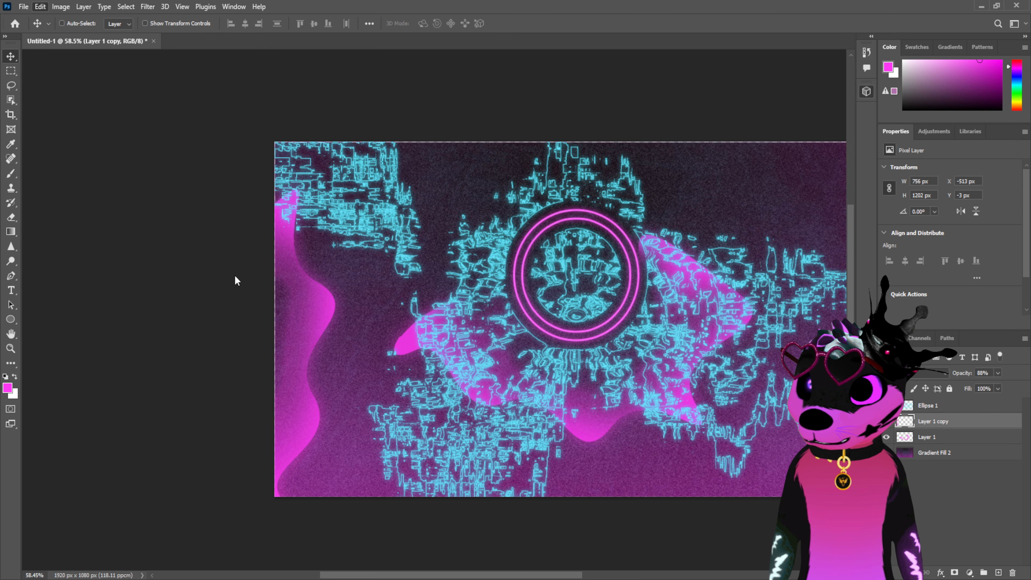
Scale Layer 1 copy to about 173% and reposition it on the canvas's left edge at about X -996, Y -641 px
{"action": "key", "text": "ctrl+t"}
{"action": "left_click_drag", "start_coordinate": [350, 142], "coordinate": [522, 16]}
{"action": "left_click_drag", "start_coordinate": [478, 297], "coordinate": [311, 371]}
{"action": "scroll", "coordinate": [394, 376], "scroll_direction": "down", "scroll_amount": 5}
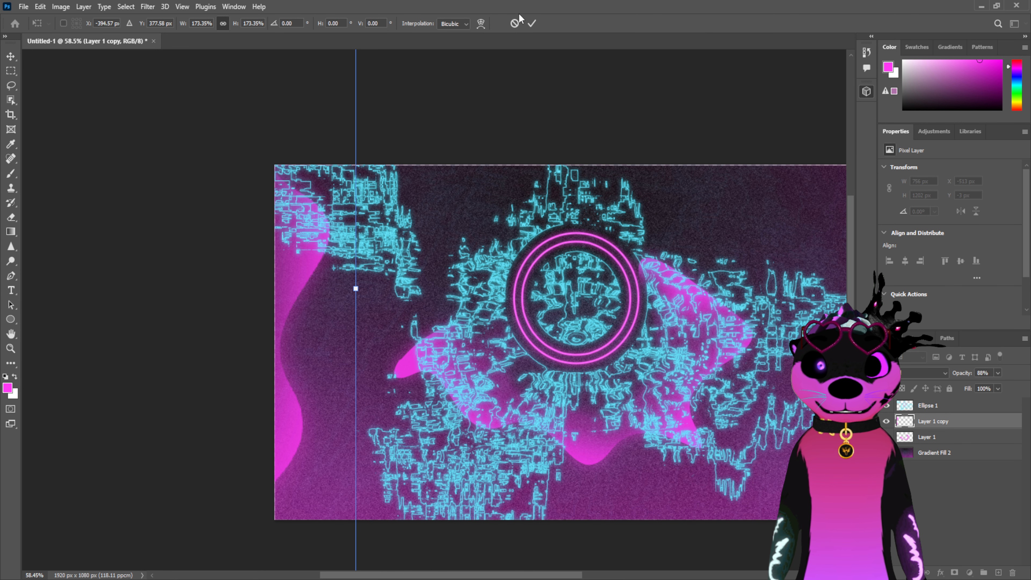
{"action": "left_click", "coordinate": [531, 24]}
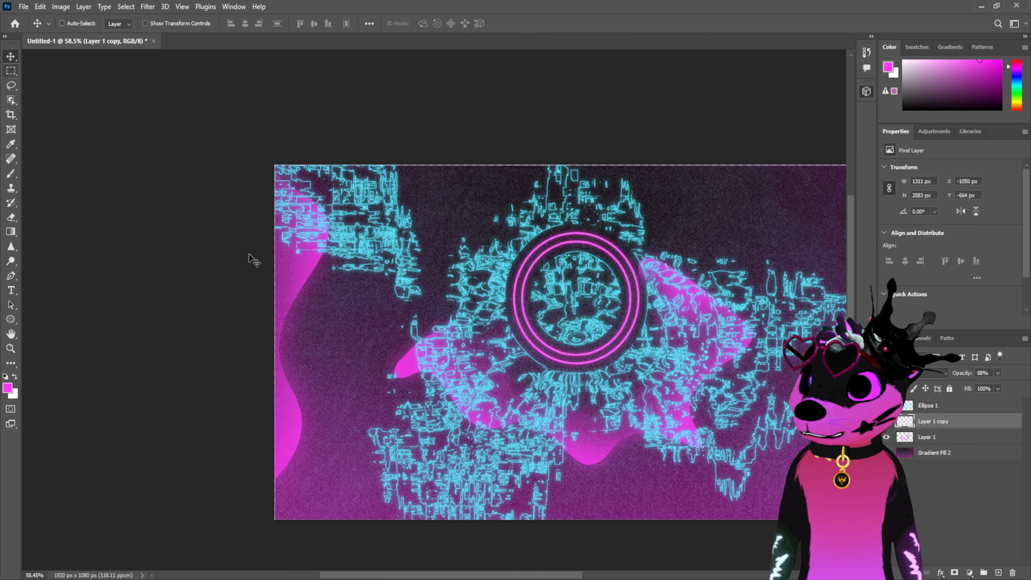
{"action": "left_click_drag", "start_coordinate": [249, 256], "coordinate": [287, 312]}
{"action": "left_click_drag", "start_coordinate": [302, 289], "coordinate": [307, 292]}
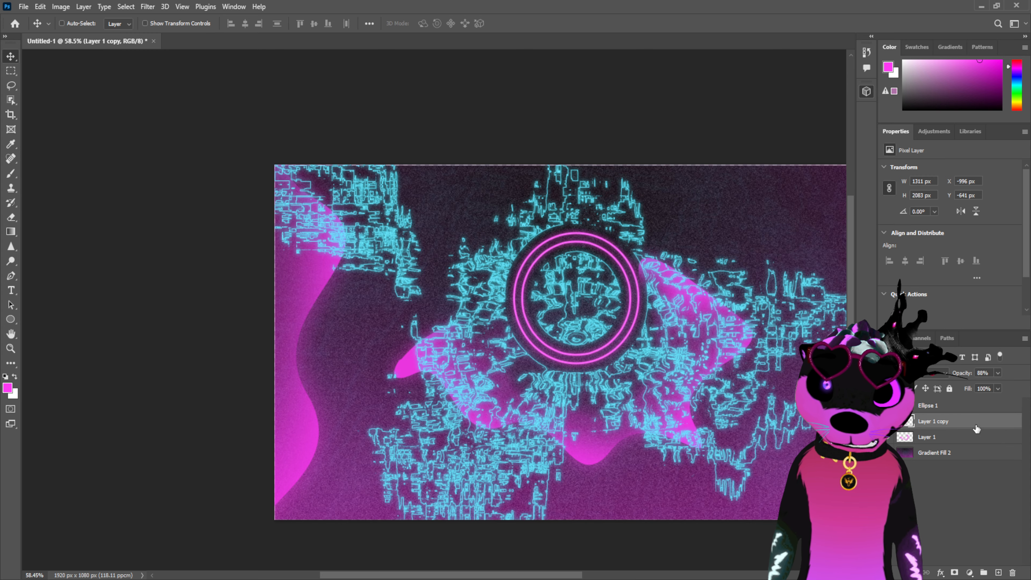
{"action": "left_click", "coordinate": [11, 349]}
{"action": "left_click_drag", "start_coordinate": [509, 330], "coordinate": [430, 331]}
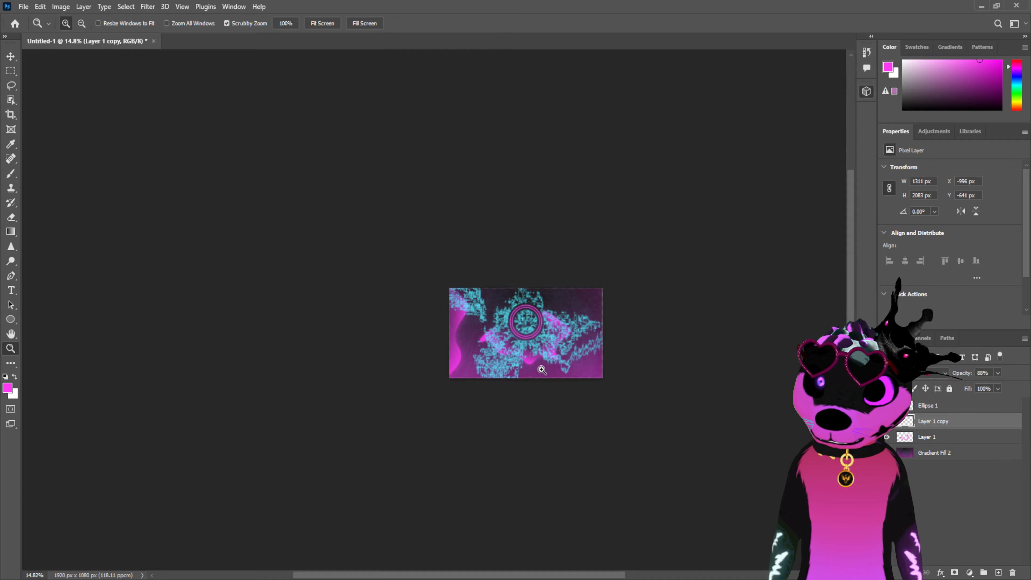
{"action": "left_click_drag", "start_coordinate": [542, 369], "coordinate": [593, 369]}
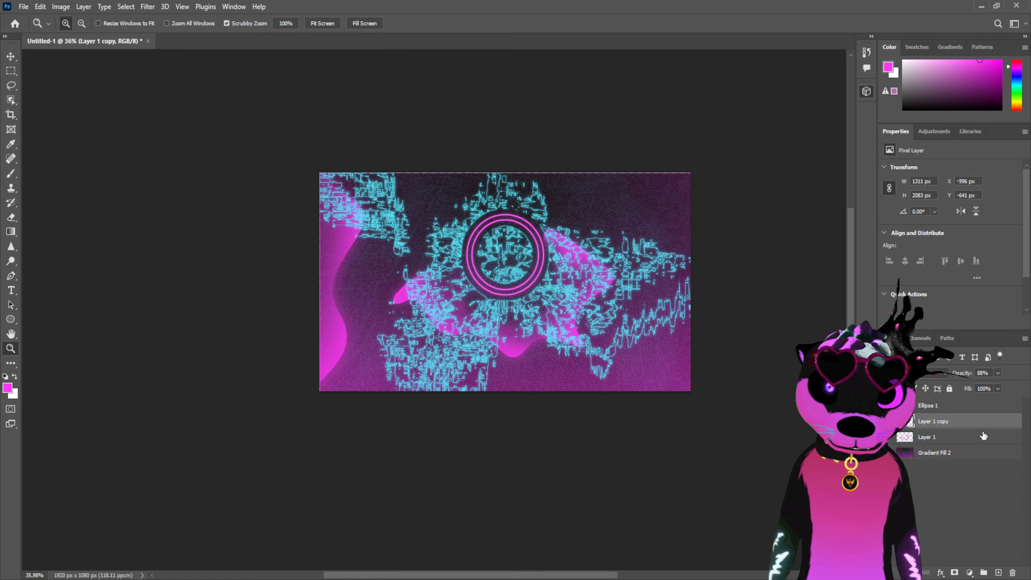
{"action": "key", "text": "ctrl+j"}
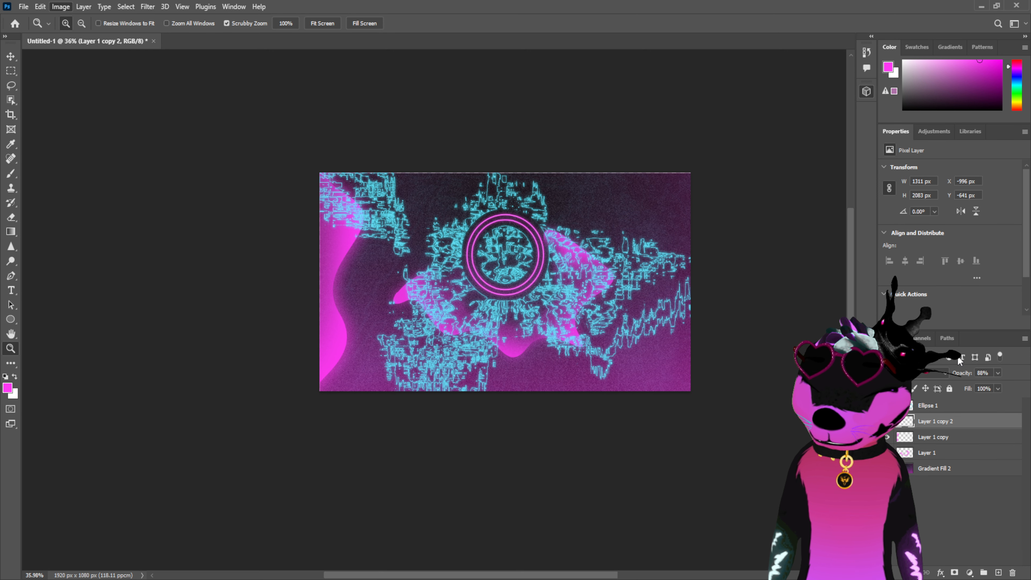
{"action": "key", "text": "Delete"}
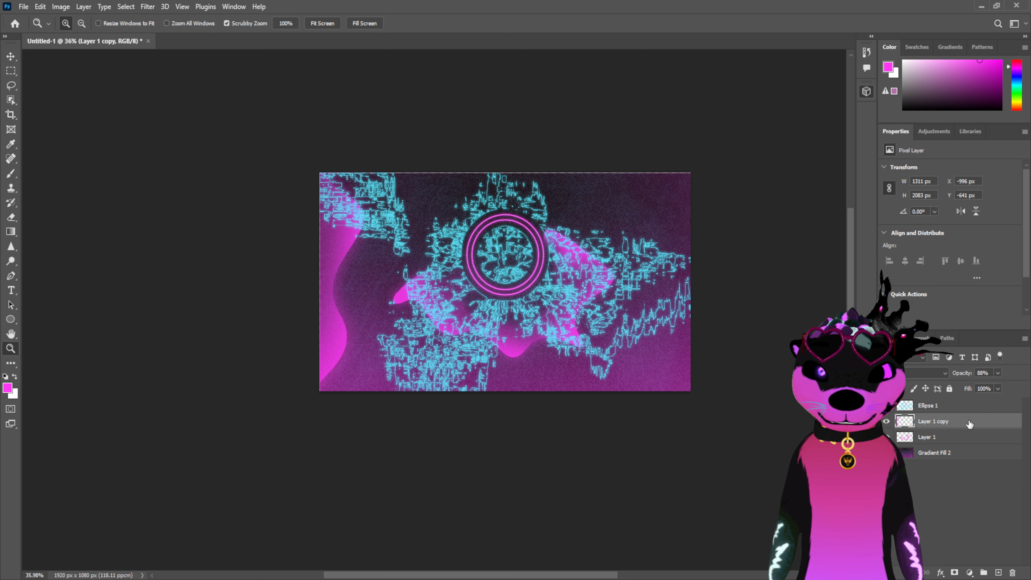
Select a full-height strip about 492 px wide at the canvas's left edge and copy that part of Layer 1 copy to a new layer
{"action": "left_click", "coordinate": [11, 71]}
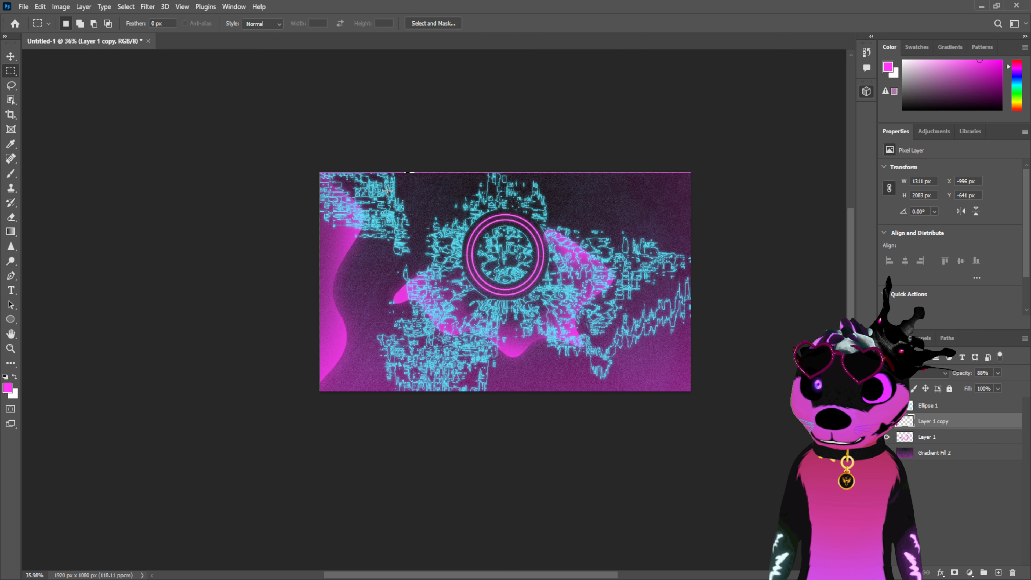
{"action": "left_click_drag", "start_coordinate": [414, 172], "coordinate": [254, 539]}
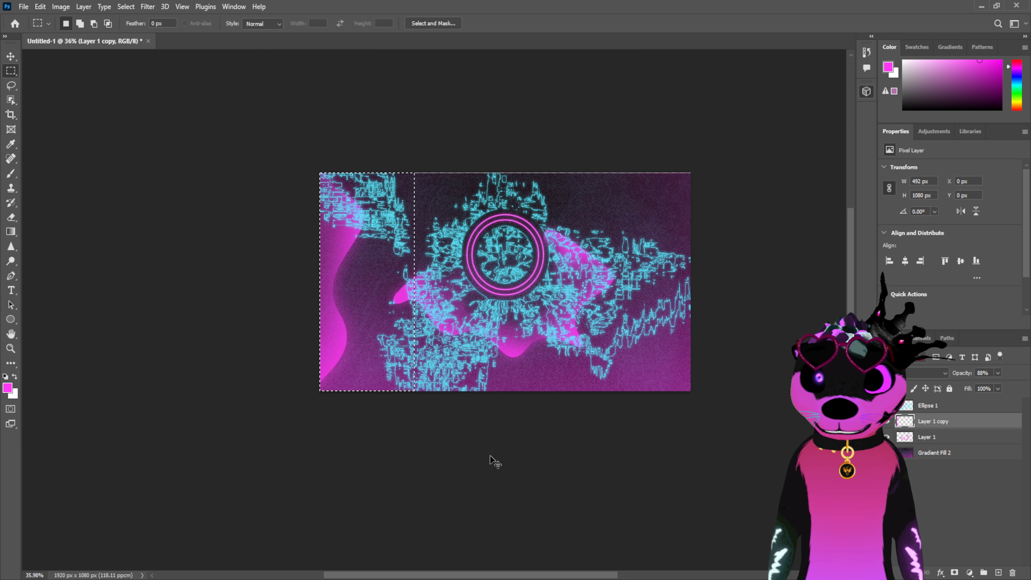
{"action": "key", "text": "ctrl+j"}
{"action": "left_click", "coordinate": [11, 56]}
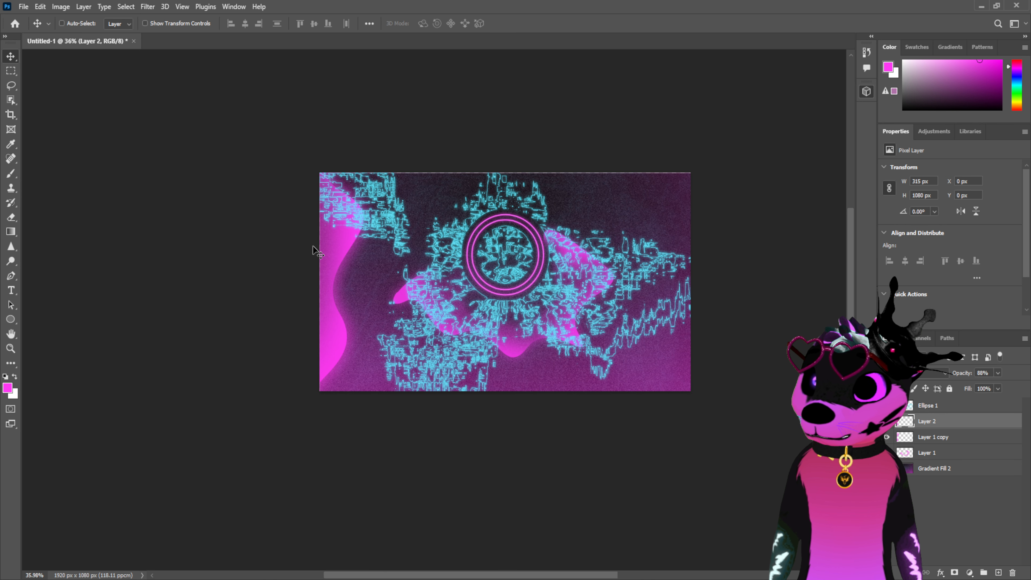
Move the Layer 2 strip to the canvas's right side, flip it horizontally and align it at about X 1607, Y 0 px
{"action": "left_click_drag", "start_coordinate": [341, 272], "coordinate": [638, 268]}
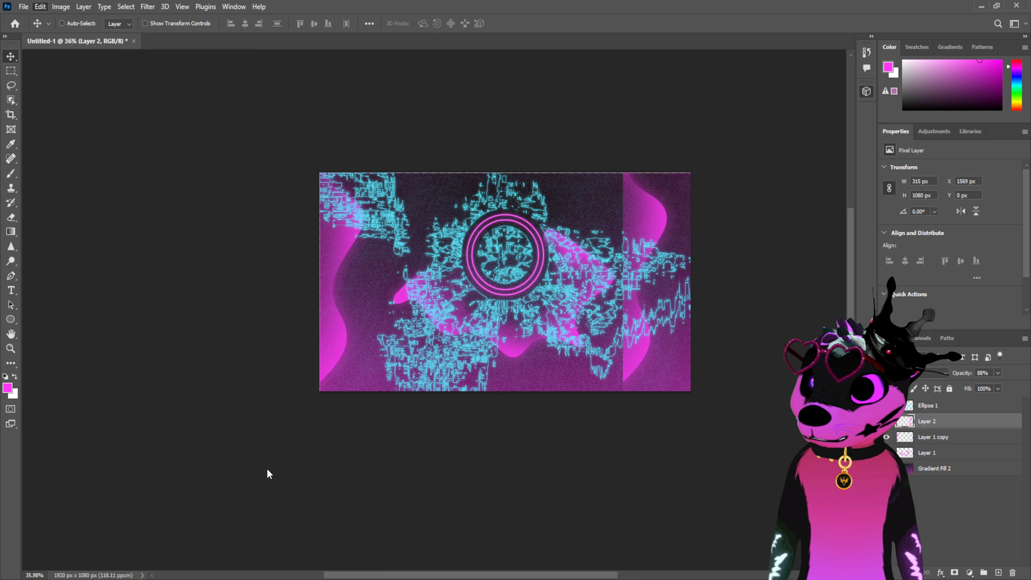
{"action": "left_click_drag", "start_coordinate": [639, 309], "coordinate": [688, 254]}
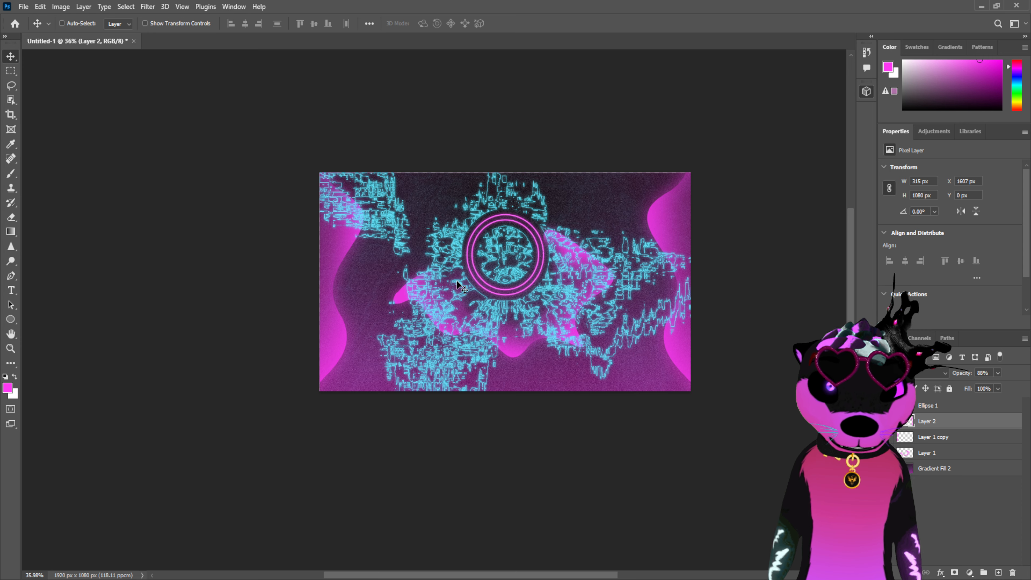
Merge Layer 1 copy and Layer 2 into a single layer
{"action": "left_click", "coordinate": [935, 439]}
{"action": "left_click", "coordinate": [926, 422], "text": "ctrl"}
{"action": "key", "text": "ctrl+e"}
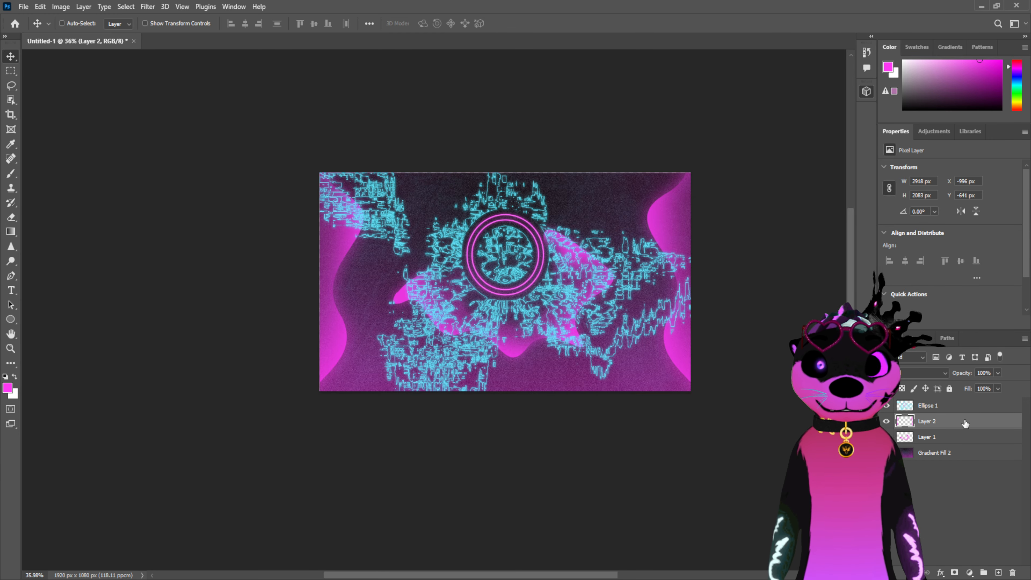
Try a white Inner Glow effect on the merged Layer 2 side shapes
{"action": "key", "text": "space"}
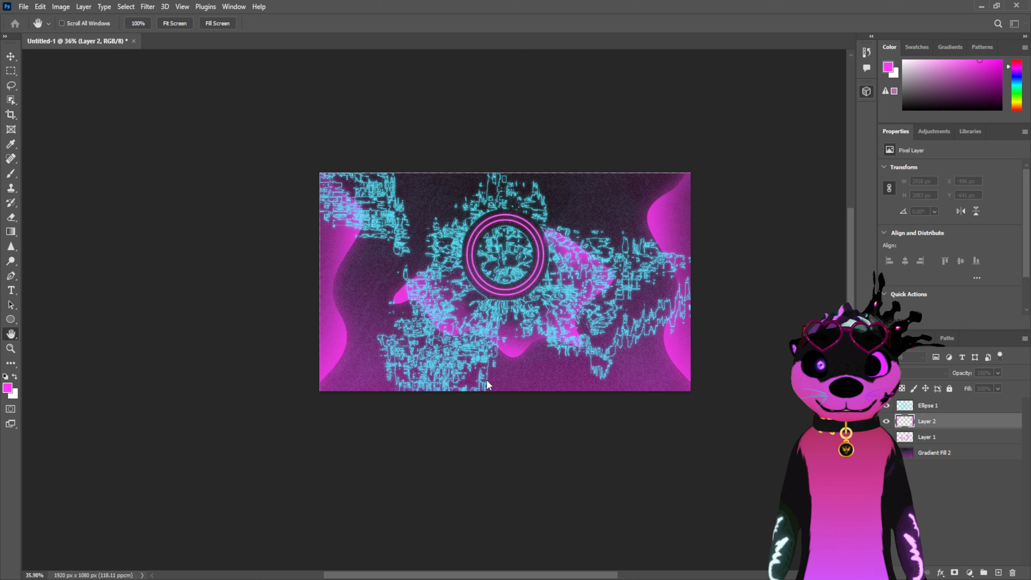
{"action": "left_click", "coordinate": [477, 427]}
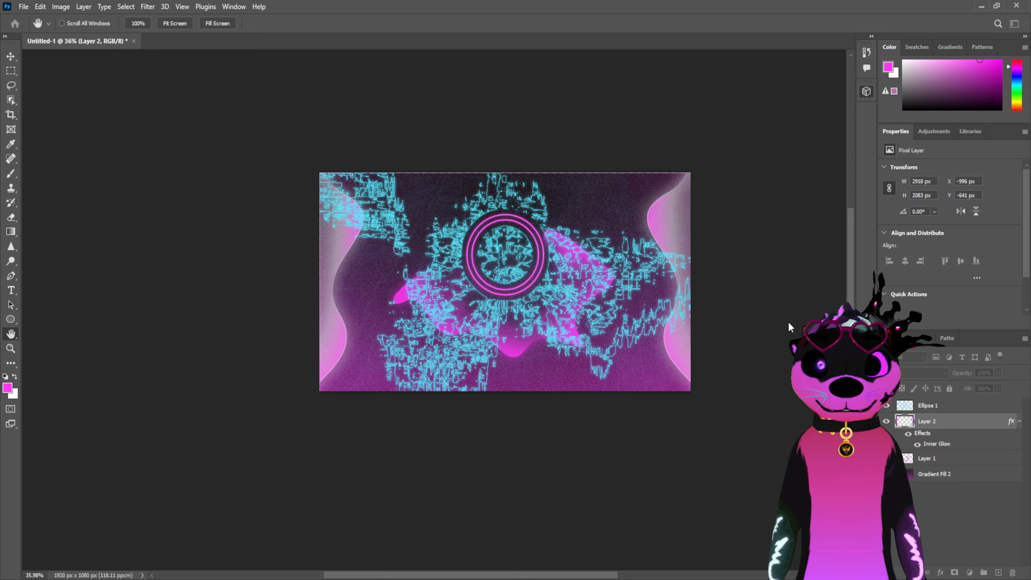
{"action": "left_click", "coordinate": [670, 384]}
{"action": "left_click", "coordinate": [713, 394]}
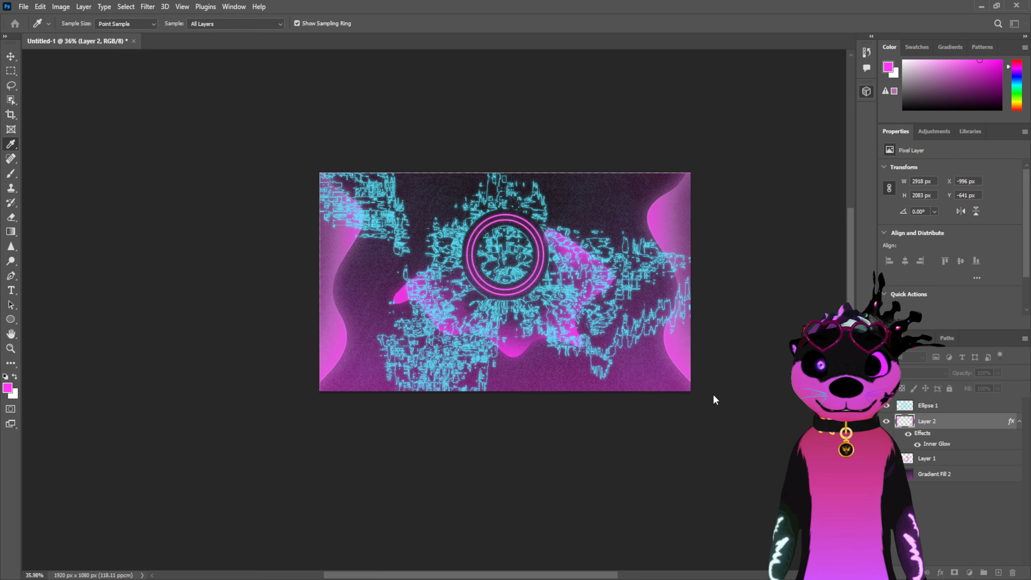
{"action": "left_click", "coordinate": [712, 371]}
{"action": "left_click", "coordinate": [708, 402]}
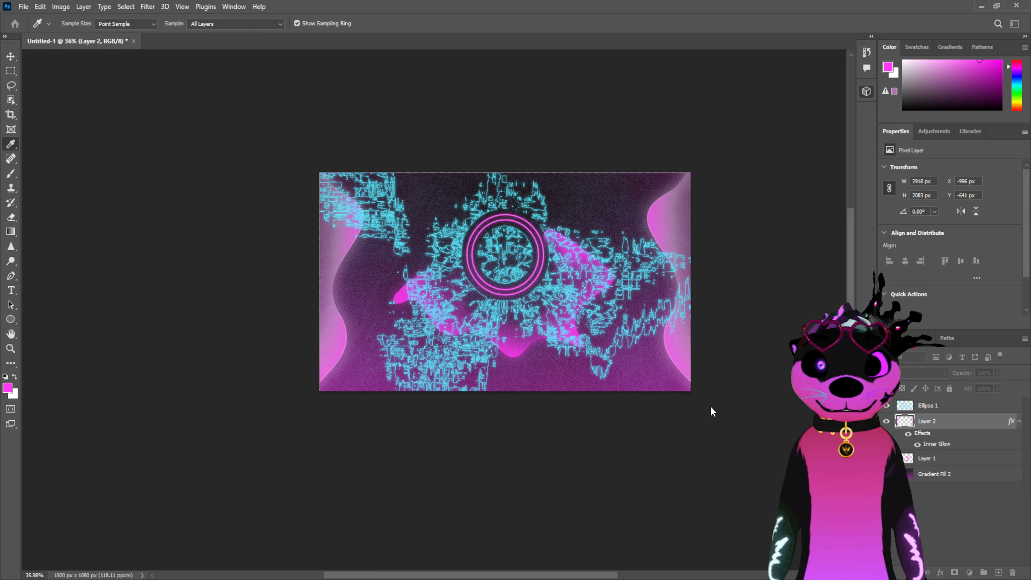
{"action": "left_click", "coordinate": [712, 410]}
{"action": "key", "text": "h"}
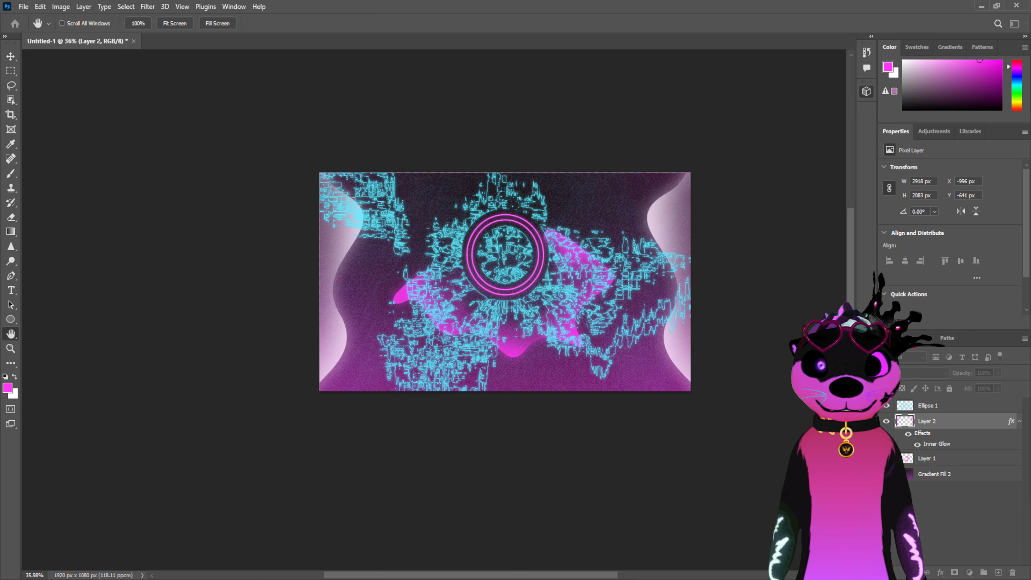
{"action": "left_click", "coordinate": [658, 401]}
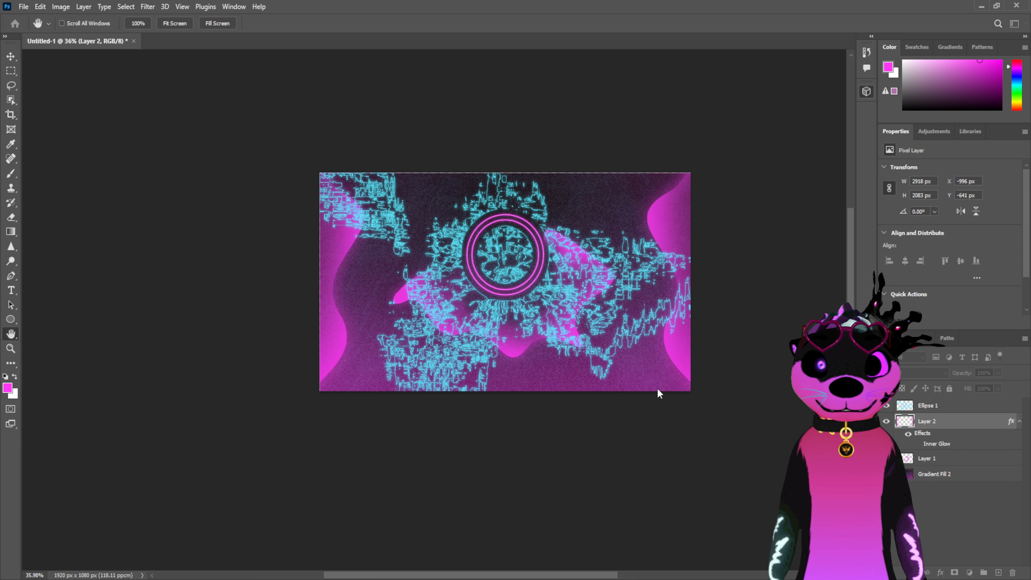
Apply a Bevel & Emboss effect to Layer 2's side shapes and rasterize the layer style
{"action": "left_click", "coordinate": [654, 331]}
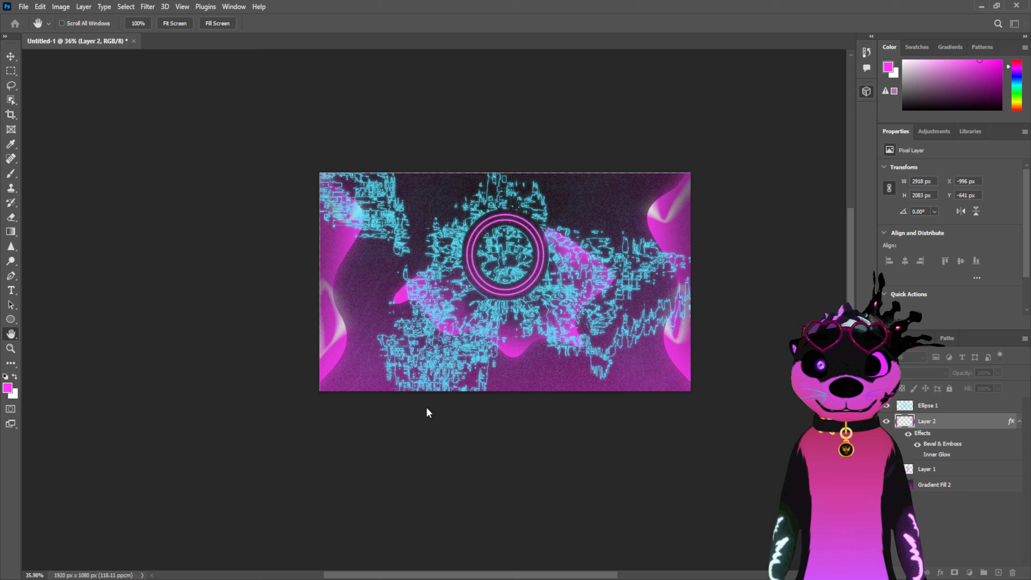
{"action": "mouse_move", "coordinate": [607, 453]}
{"action": "left_mouse_down"}
{"action": "mouse_move", "coordinate": [577, 459]}
{"action": "mouse_move", "coordinate": [599, 464]}
{"action": "left_mouse_up"}
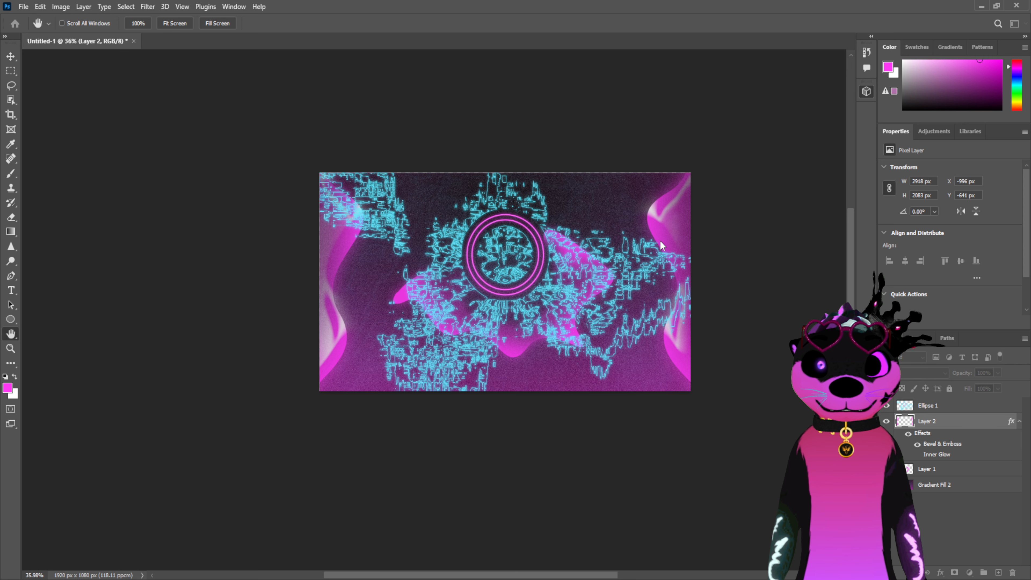
{"action": "left_click_drag", "start_coordinate": [738, 366], "coordinate": [754, 369]}
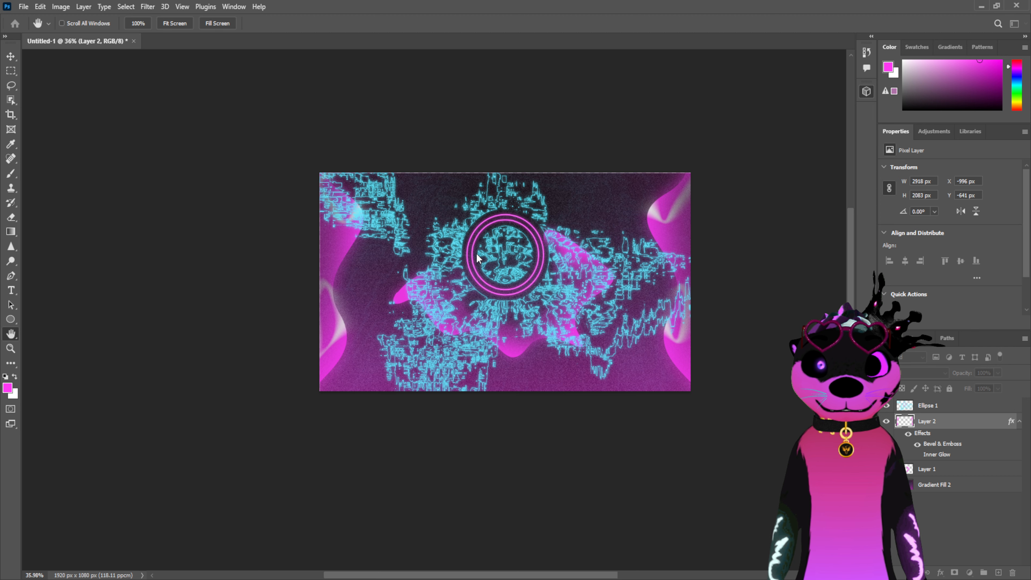
{"action": "left_click", "coordinate": [686, 267]}
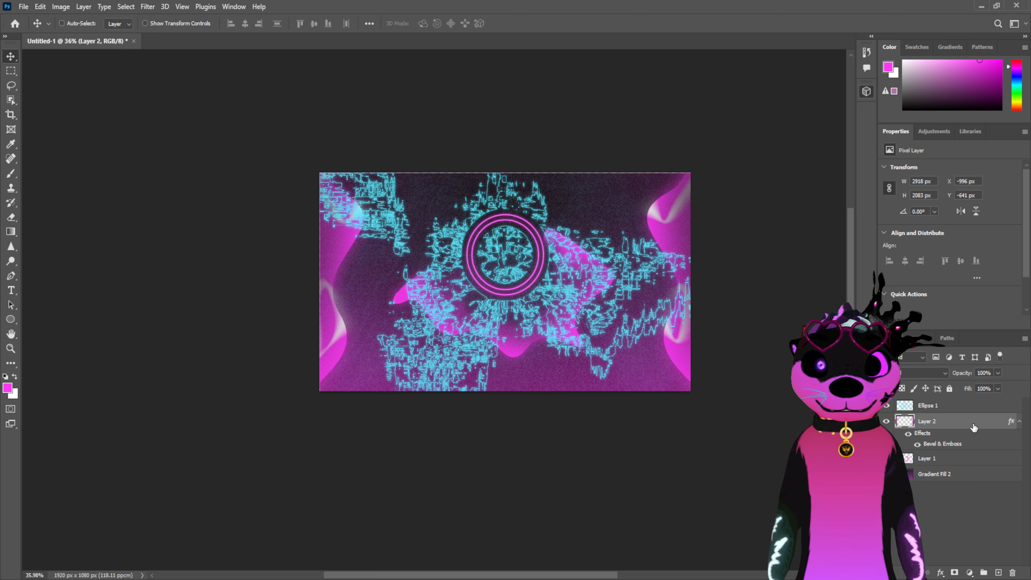
{"action": "key", "text": "ctrl+z"}
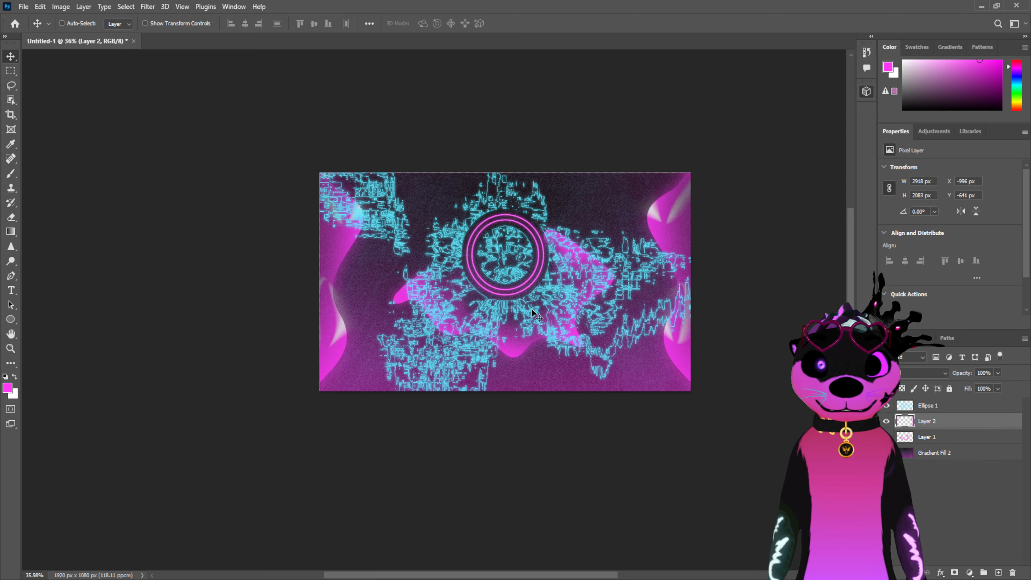
Apply a Bevel & Emboss effect to the Ellipse 1 outlines and ring, and rasterize the layer style
{"action": "left_click", "coordinate": [930, 406]}
{"action": "left_click", "coordinate": [887, 406]}
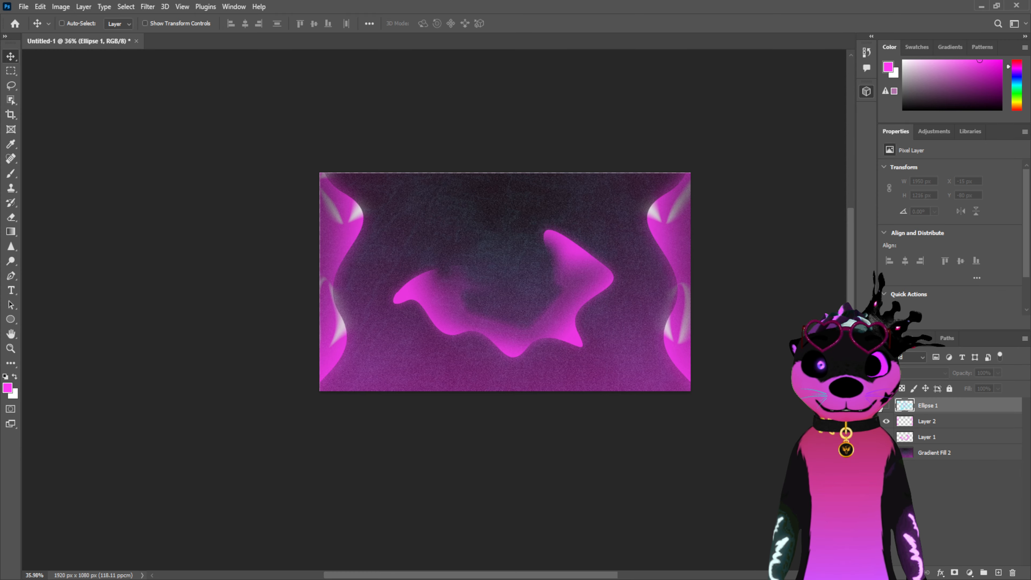
{"action": "left_click", "coordinate": [886, 406]}
{"action": "double_click", "coordinate": [974, 404]}
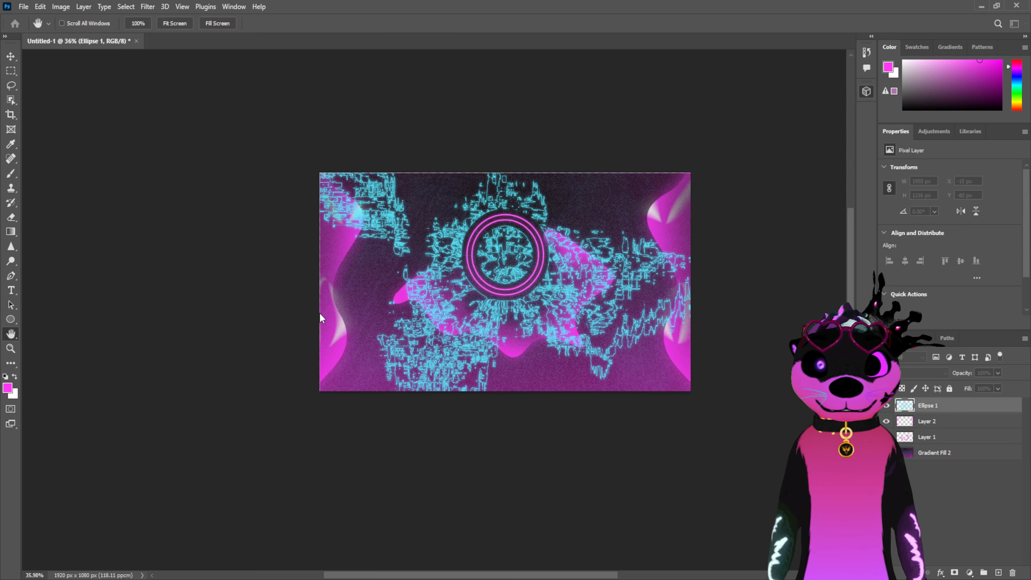
{"action": "left_click", "coordinate": [338, 291]}
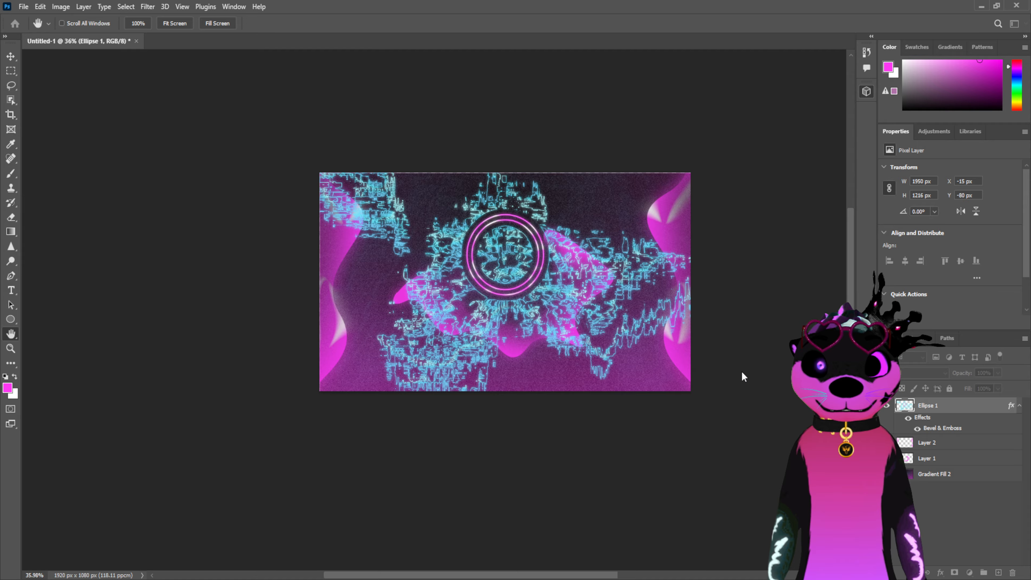
{"action": "key", "text": "v"}
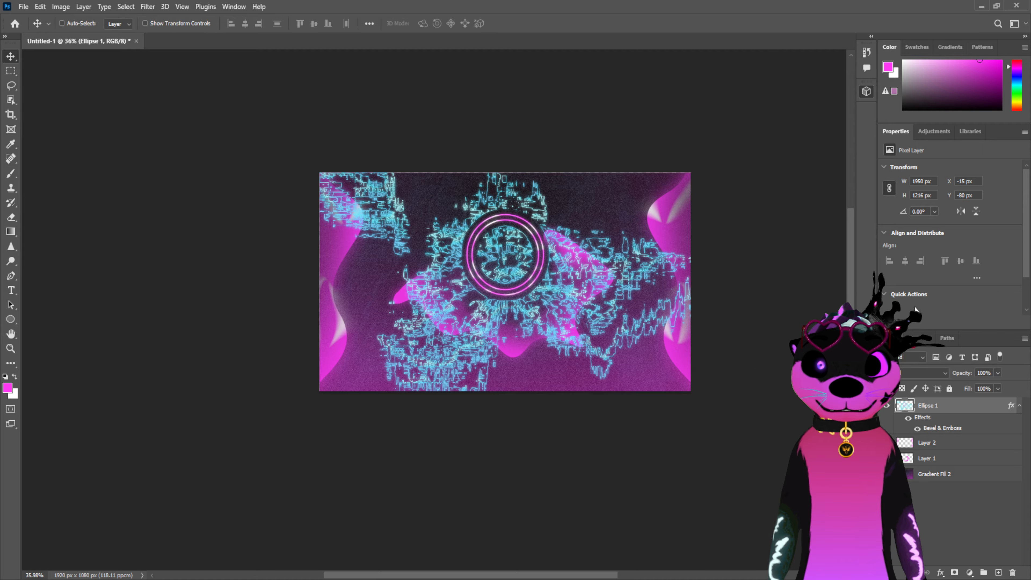
{"action": "left_click", "coordinate": [910, 286]}
Try a Drop Shadow effect on Ellipse 1
{"action": "key", "text": "space"}
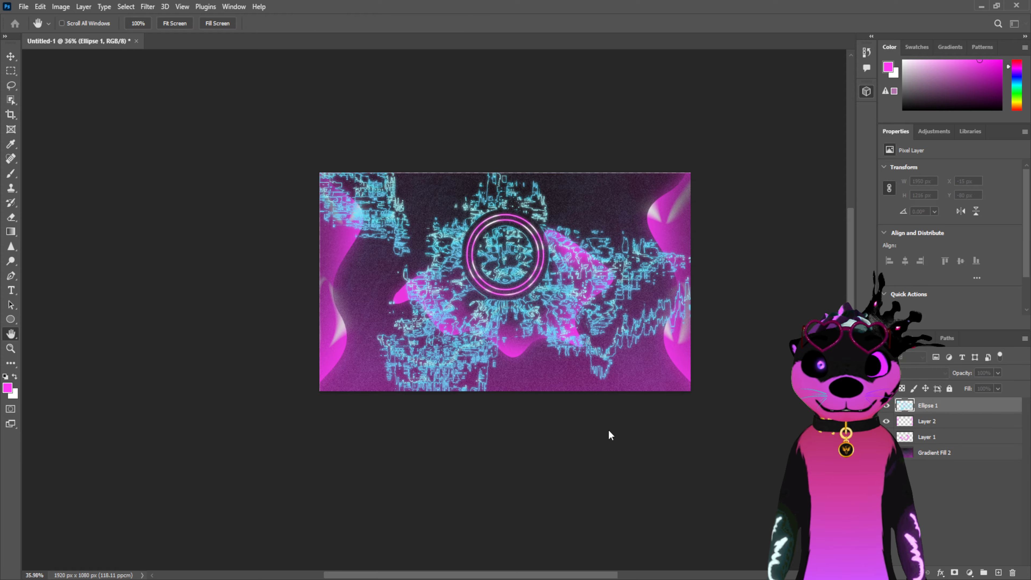
{"action": "key", "text": "ctrl+z"}
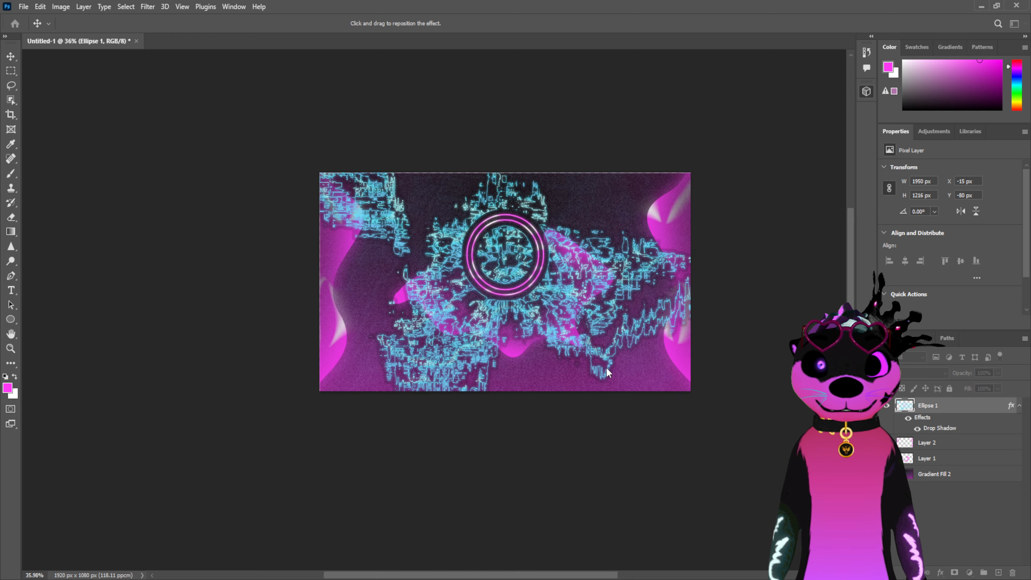
{"action": "left_click", "coordinate": [543, 500]}
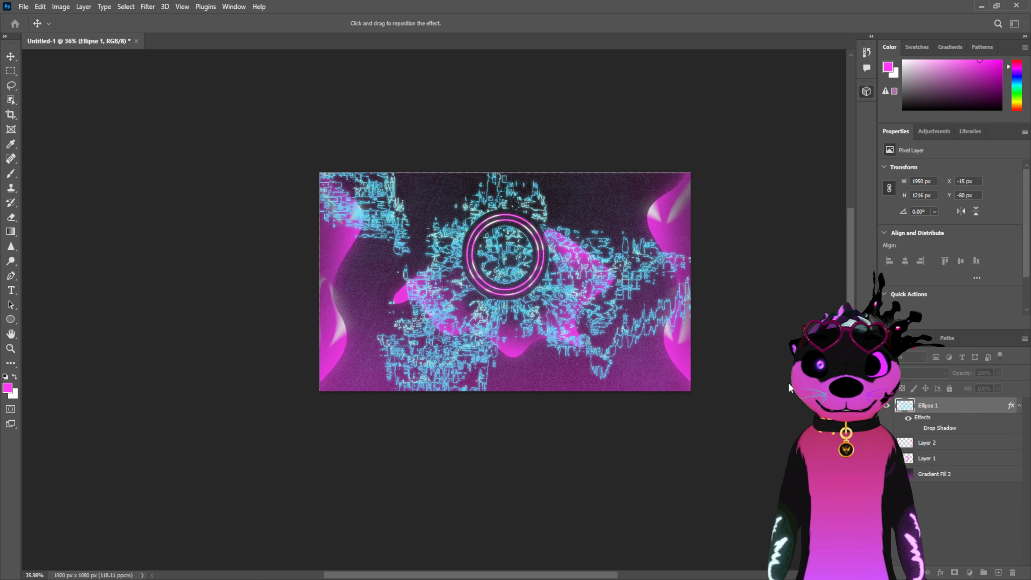
{"action": "left_click", "coordinate": [923, 310]}
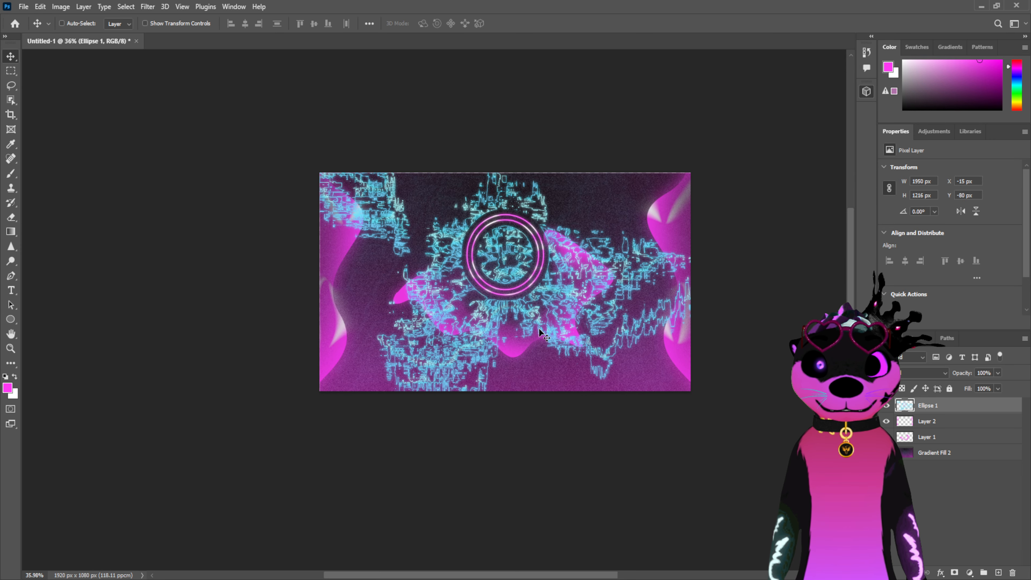
Duplicate Ellipse 1 and distort the copy with a pinch that pulls its outlines and ring toward the canvas centre
{"action": "left_click", "coordinate": [10, 348]}
{"action": "mouse_move", "coordinate": [504, 283]}
{"action": "left_mouse_down"}
{"action": "mouse_move", "coordinate": [558, 284]}
{"action": "mouse_move", "coordinate": [524, 284]}
{"action": "left_mouse_up"}
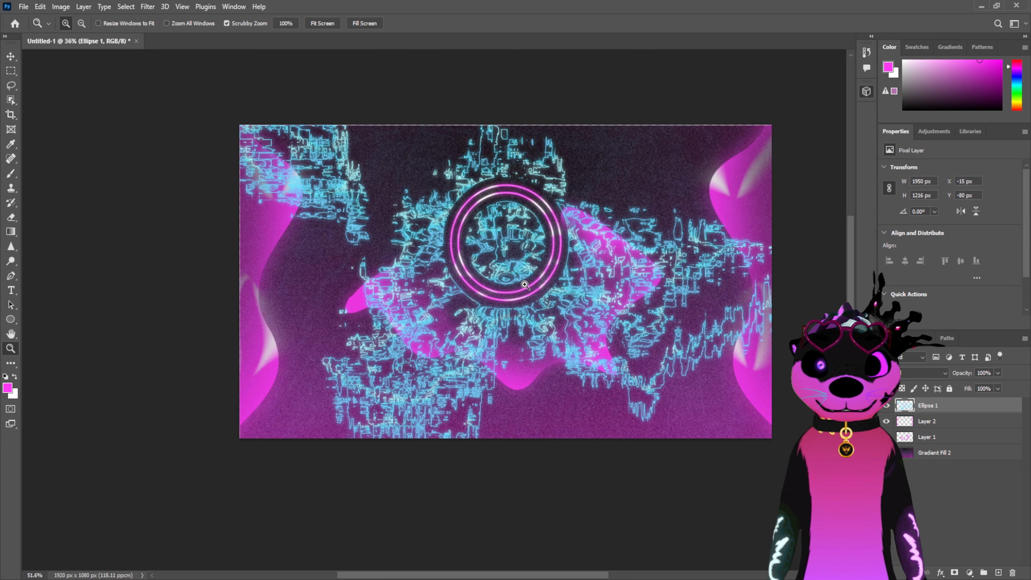
{"action": "left_click", "coordinate": [887, 405]}
{"action": "left_click", "coordinate": [887, 405]}
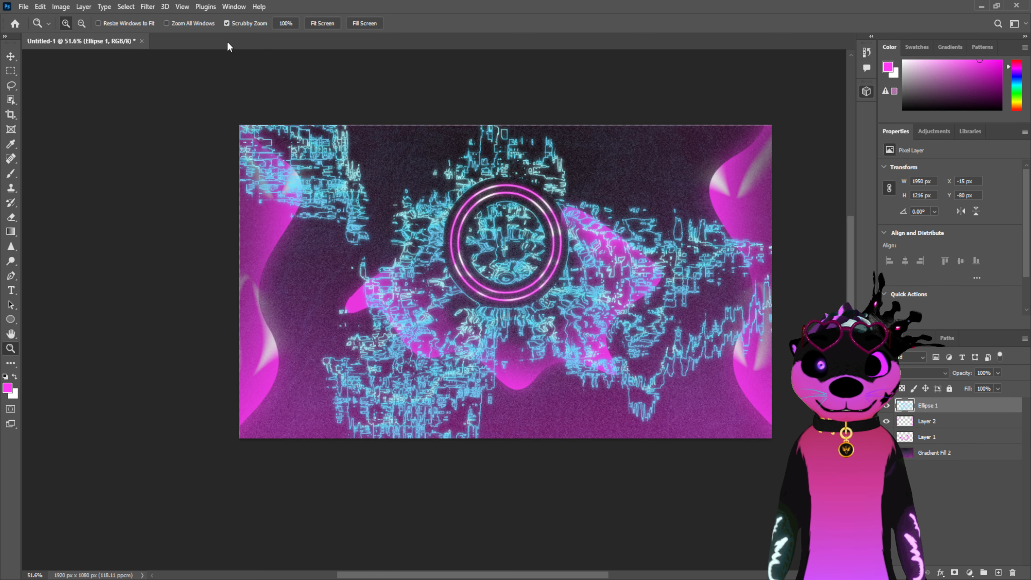
{"action": "key", "text": "ctrl+j"}
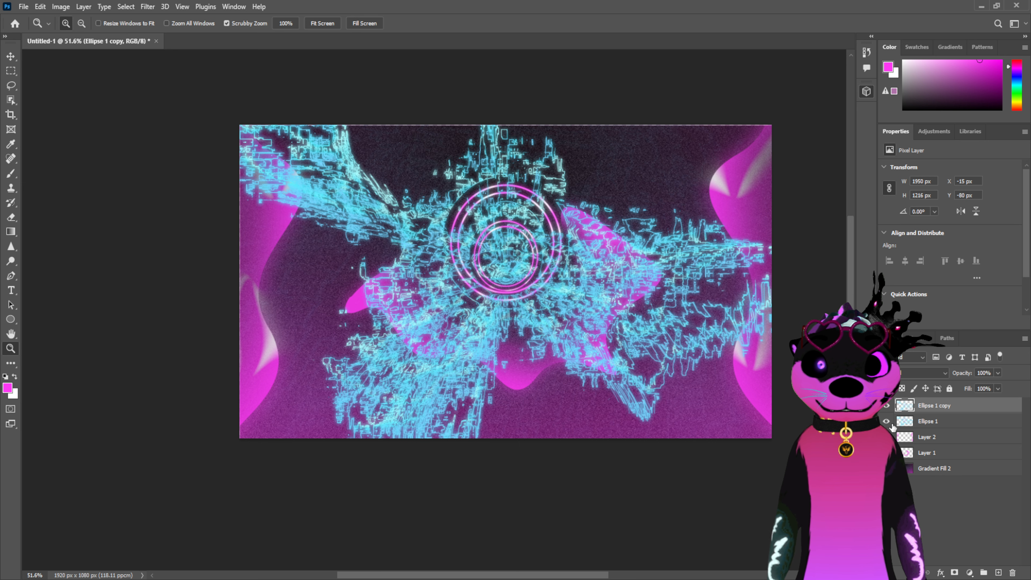
Hide Ellipse 1 and distort Ellipse 1 copy into flowing, liquid-like zigzag swirls
{"action": "left_click", "coordinate": [888, 422]}
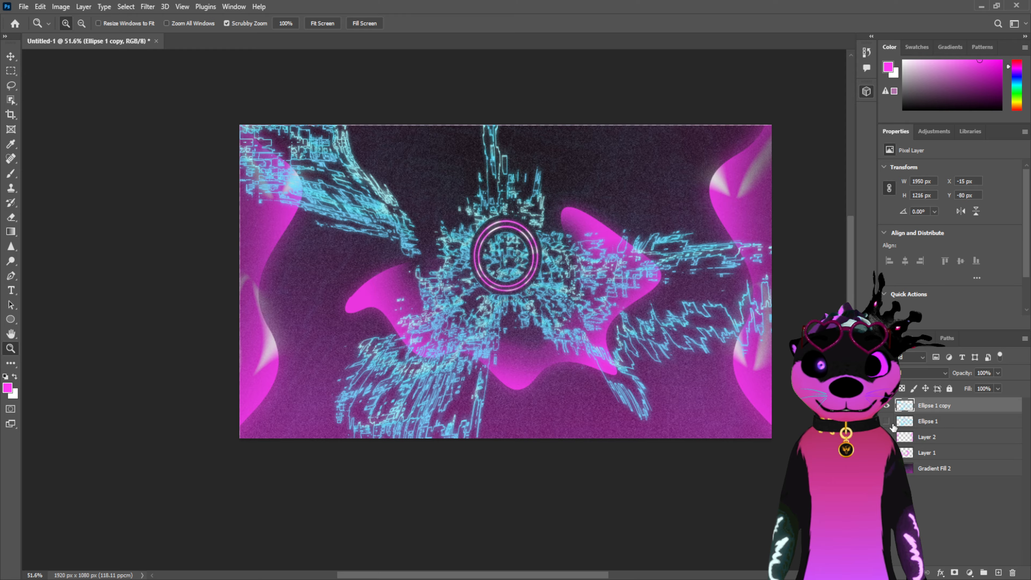
{"action": "left_click", "coordinate": [887, 422]}
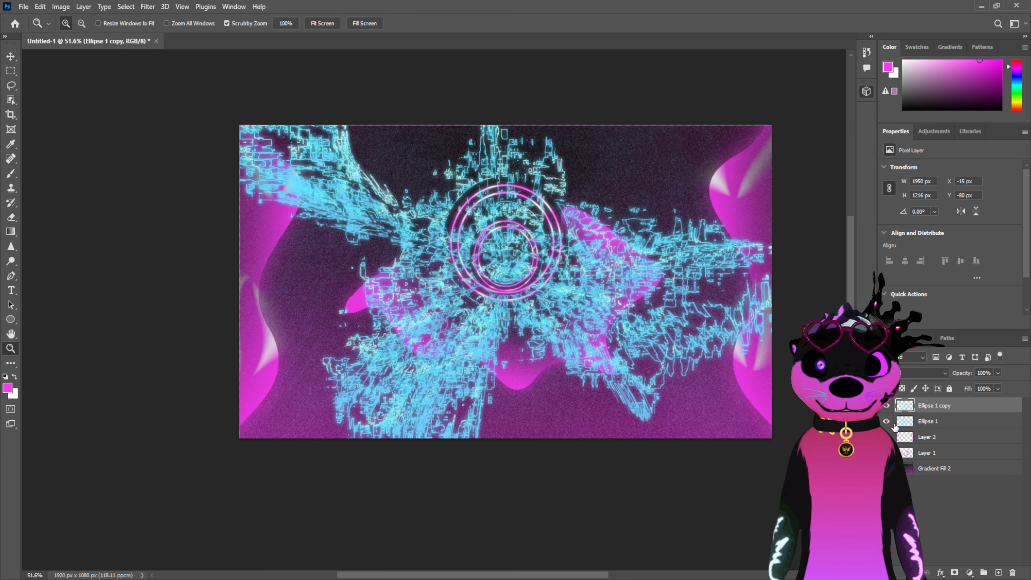
{"action": "left_click", "coordinate": [887, 421]}
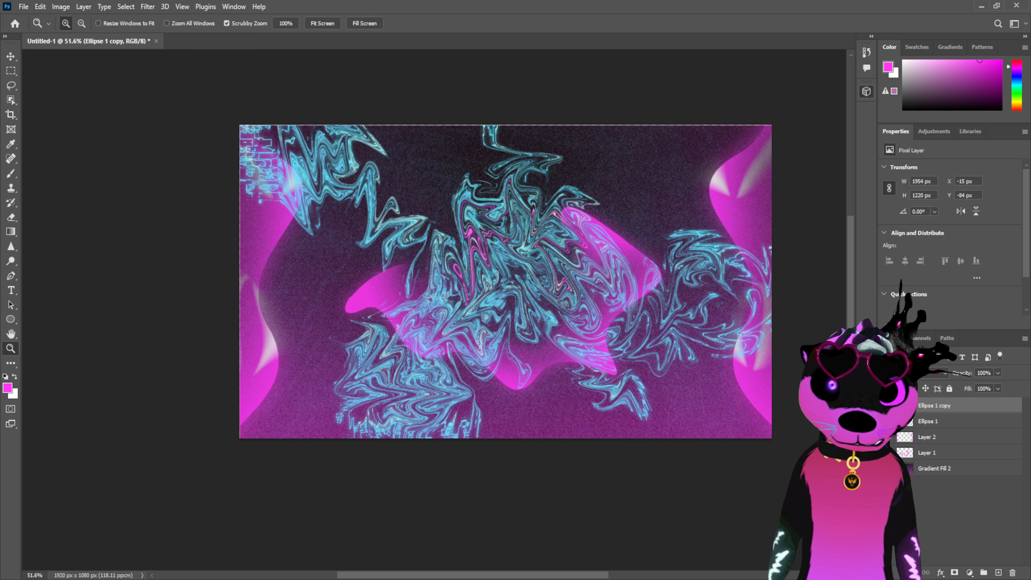
Apply a black Color Overlay effect to Ellipse 1 copy
{"action": "double_click", "coordinate": [976, 406]}
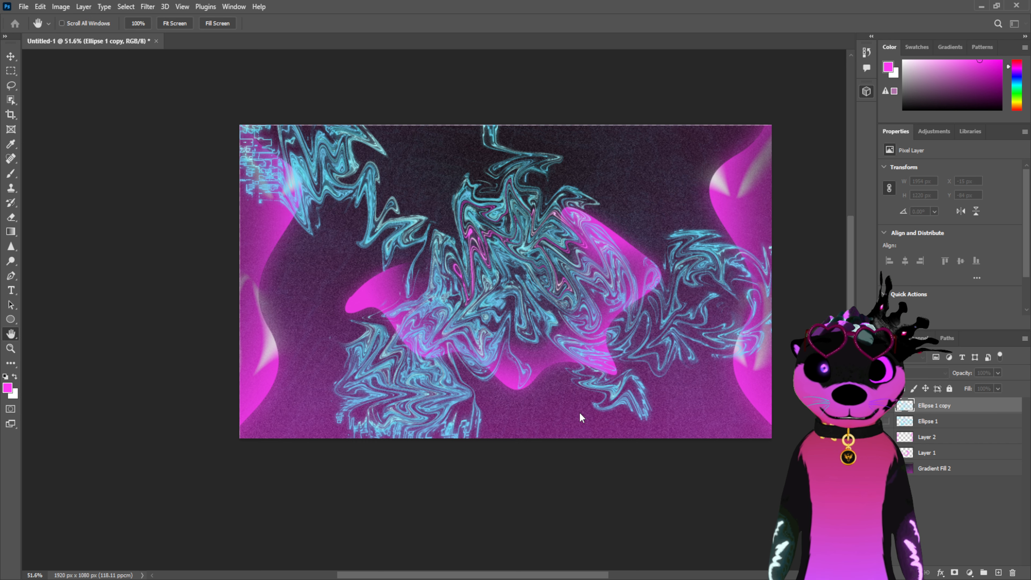
{"action": "left_click", "coordinate": [586, 436]}
{"action": "key", "text": "Return"}
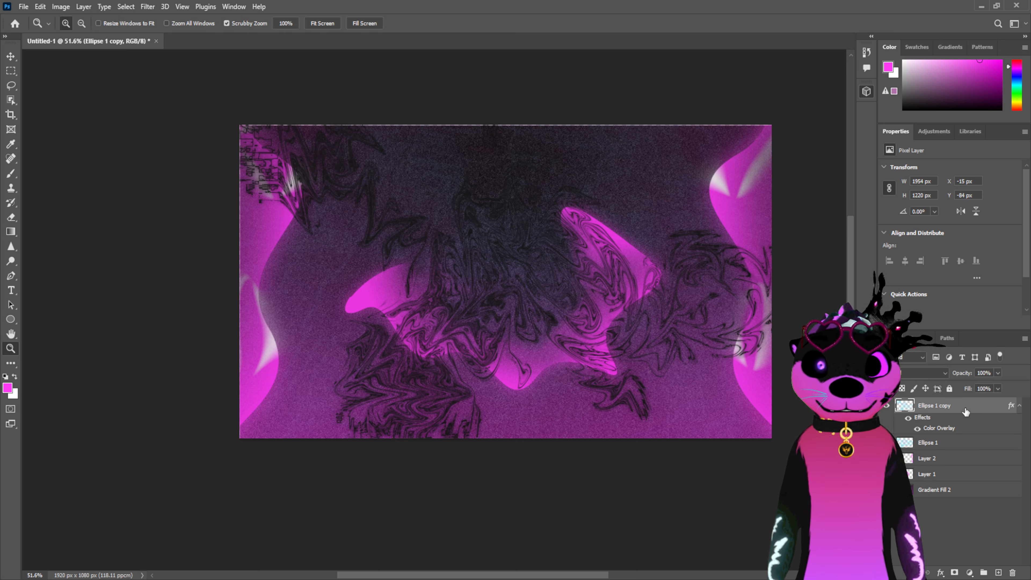
Show Ellipse 1 and clip Ellipse 1 copy to it as a clipping mask
{"action": "left_click", "coordinate": [886, 442]}
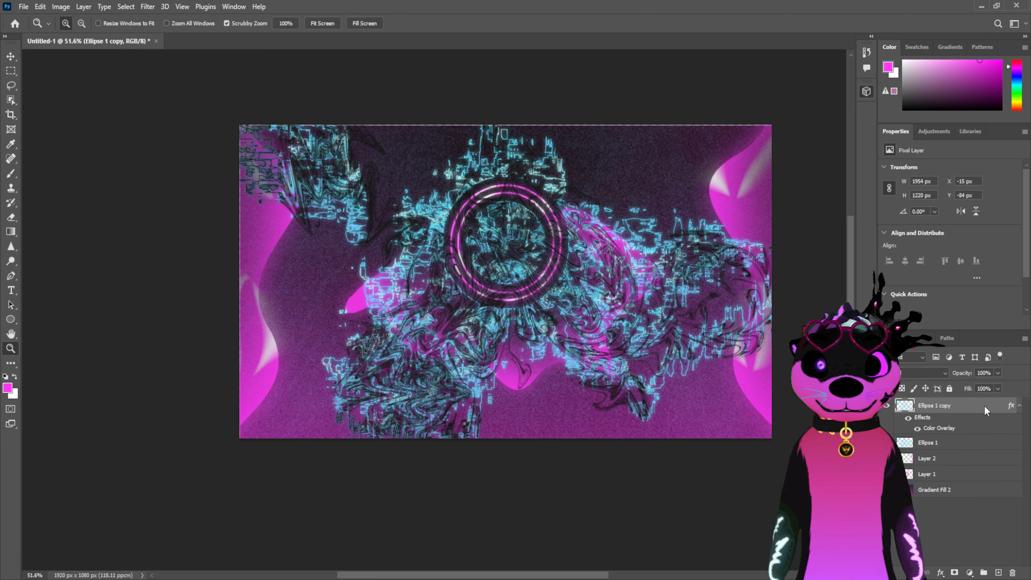
{"action": "key", "text": "ctrl+alt+g"}
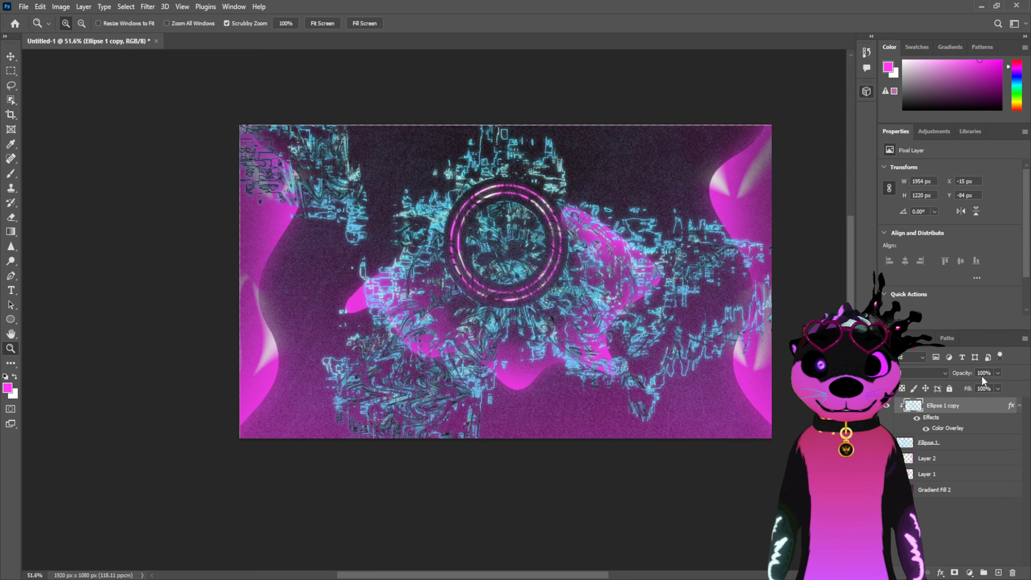
Try lowering the opacity of Ellipse 1 copy to 55%
{"action": "key", "text": "7"}
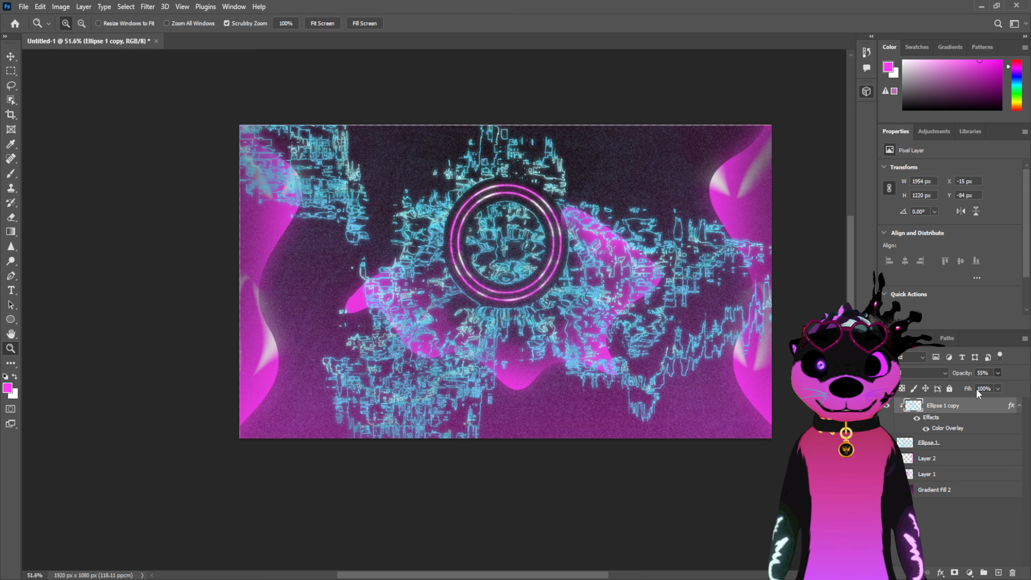
{"action": "key", "text": "8"}
{"action": "key", "text": "8"}
{"action": "key", "text": "0"}
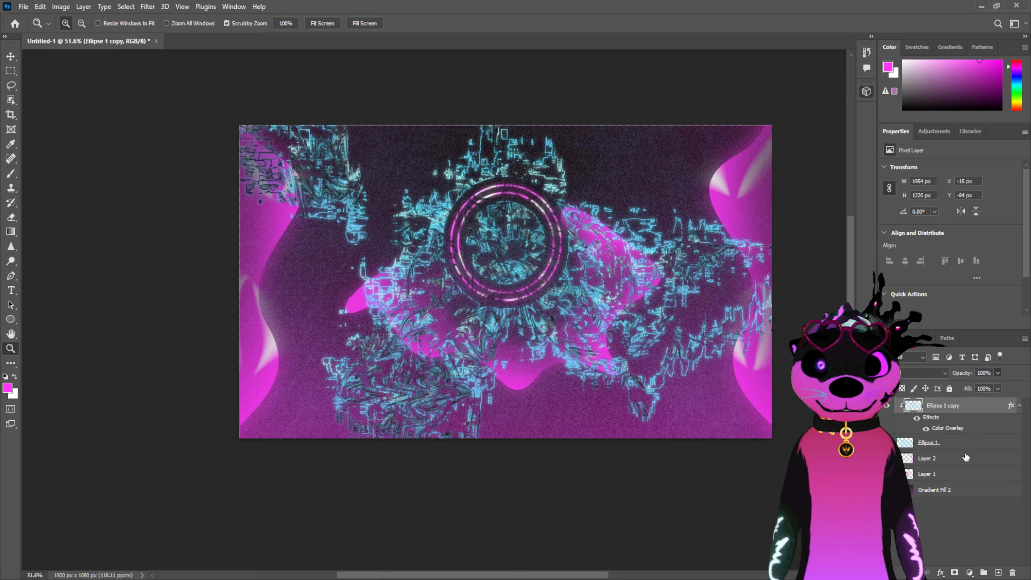
{"action": "left_click", "coordinate": [976, 446]}
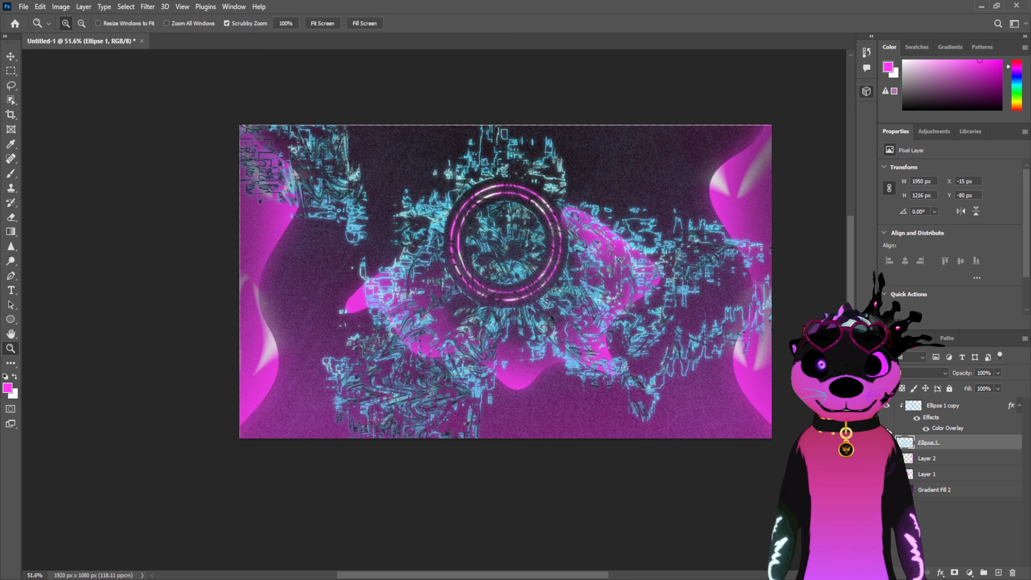
{"action": "left_click", "coordinate": [971, 407]}
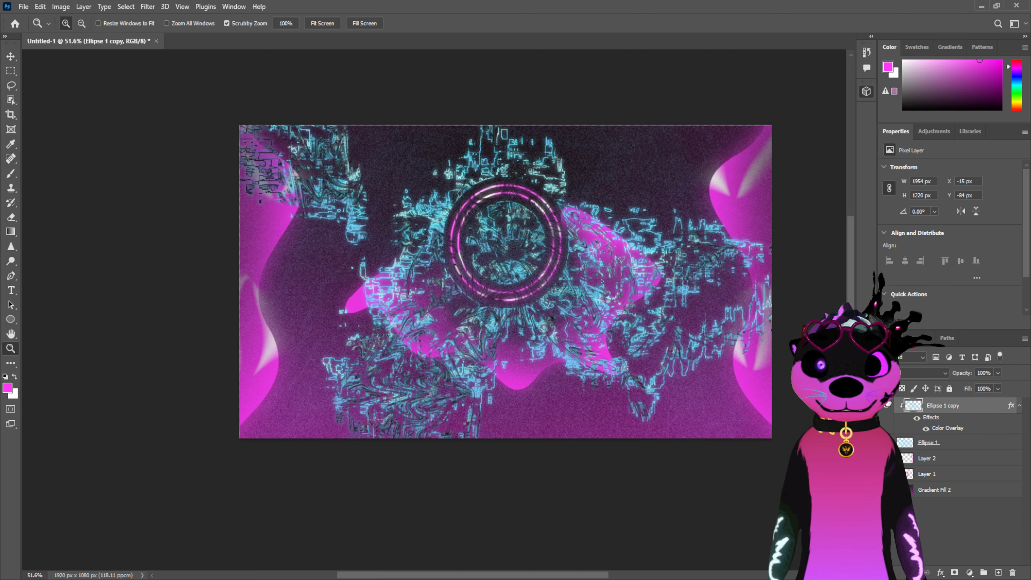
{"action": "left_click", "coordinate": [885, 406]}
{"action": "left_click", "coordinate": [885, 405]}
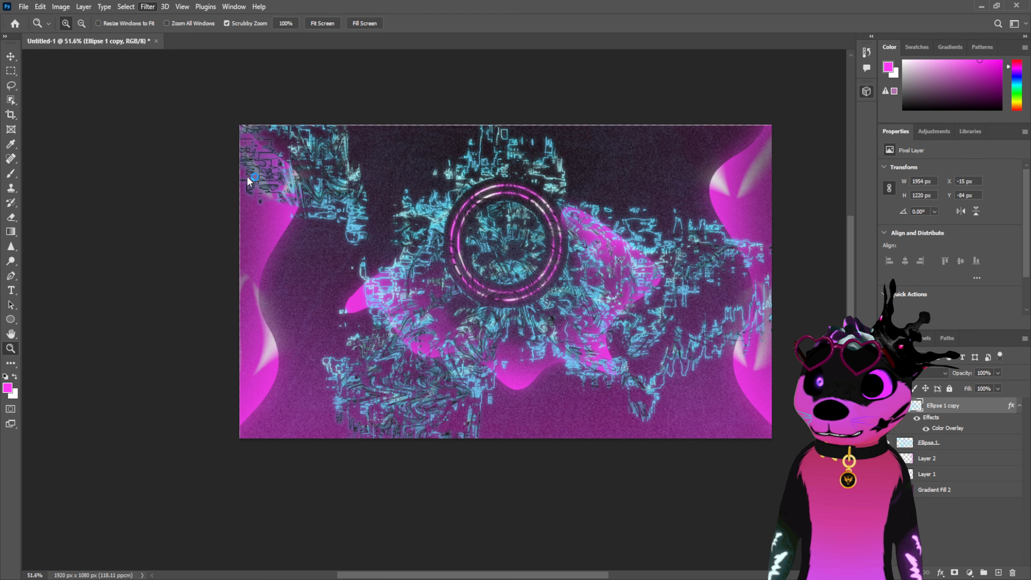
{"action": "key", "text": "h"}
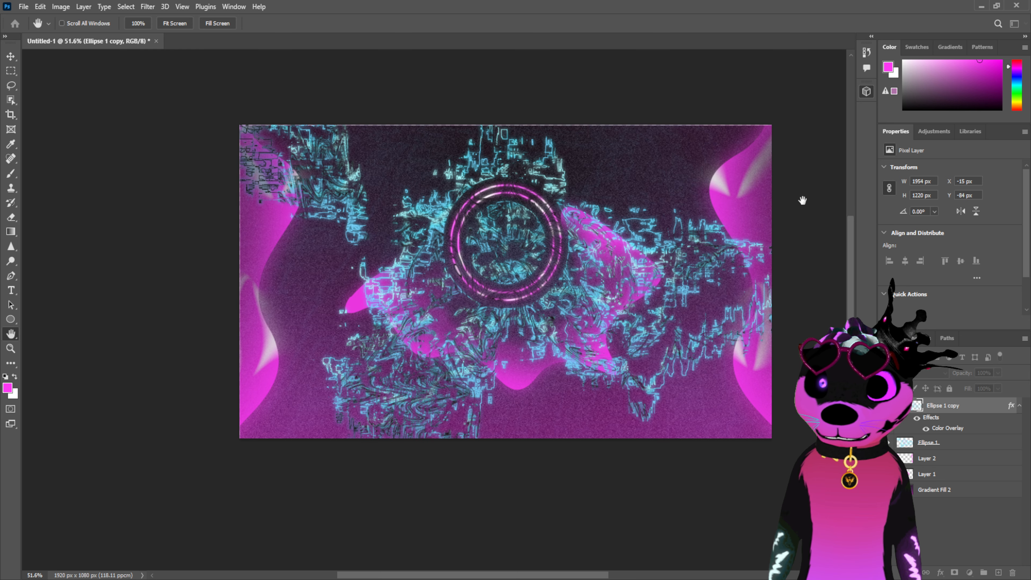
{"action": "key", "text": "z"}
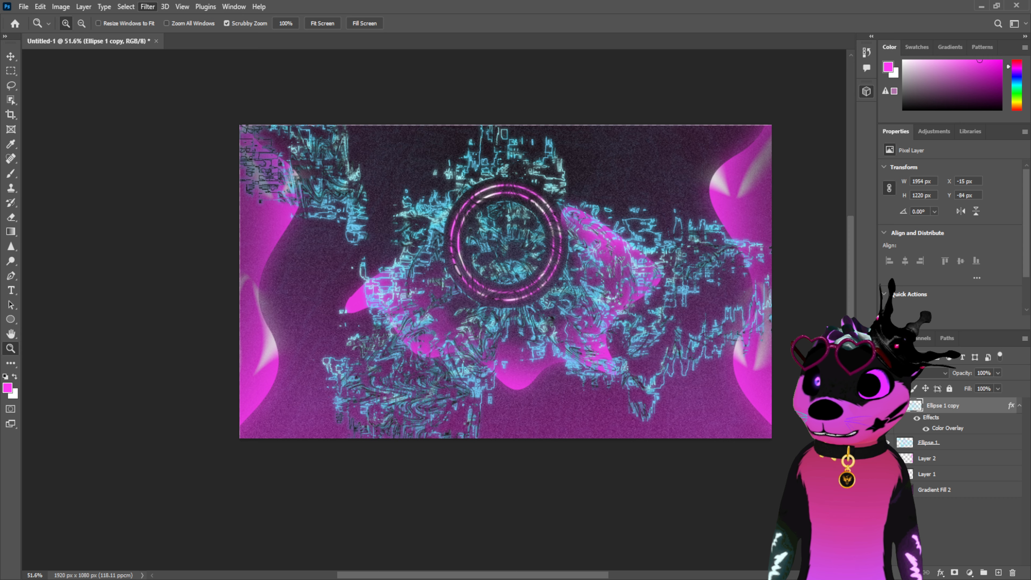
Change the Color Overlay effect on Ellipse 1 copy from black to green
{"action": "key", "text": "h"}
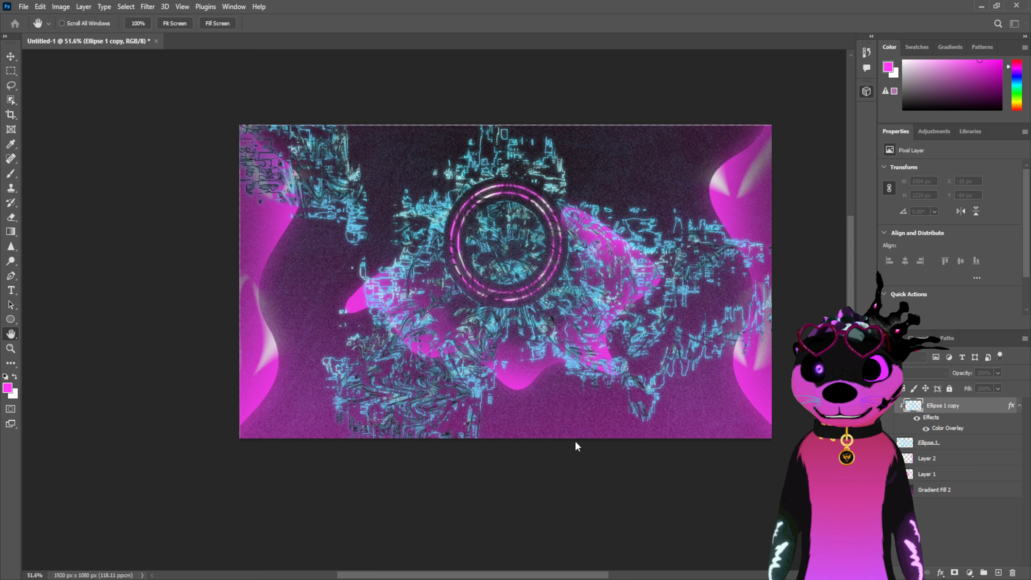
{"action": "key", "text": "i"}
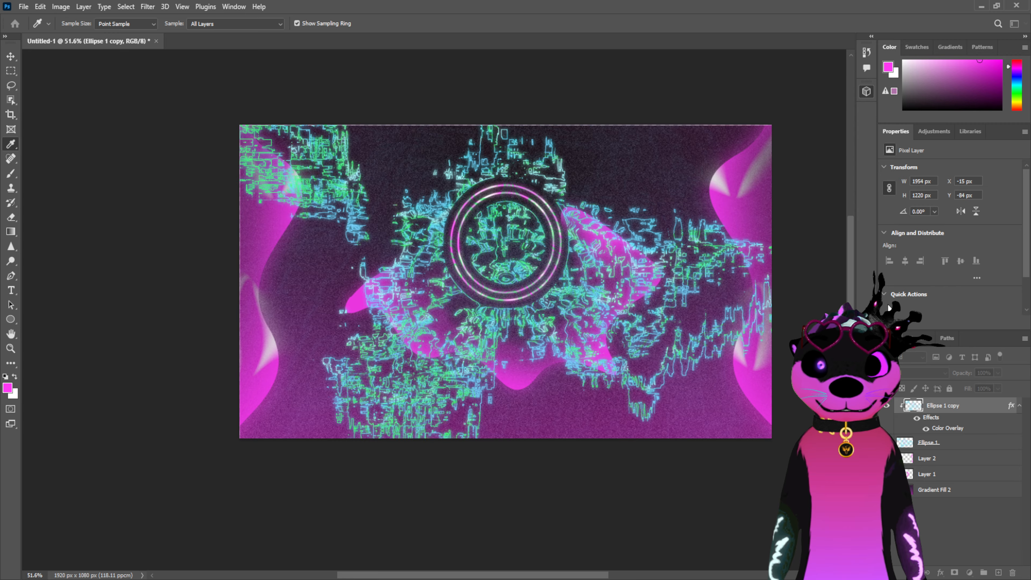
{"action": "key", "text": "z"}
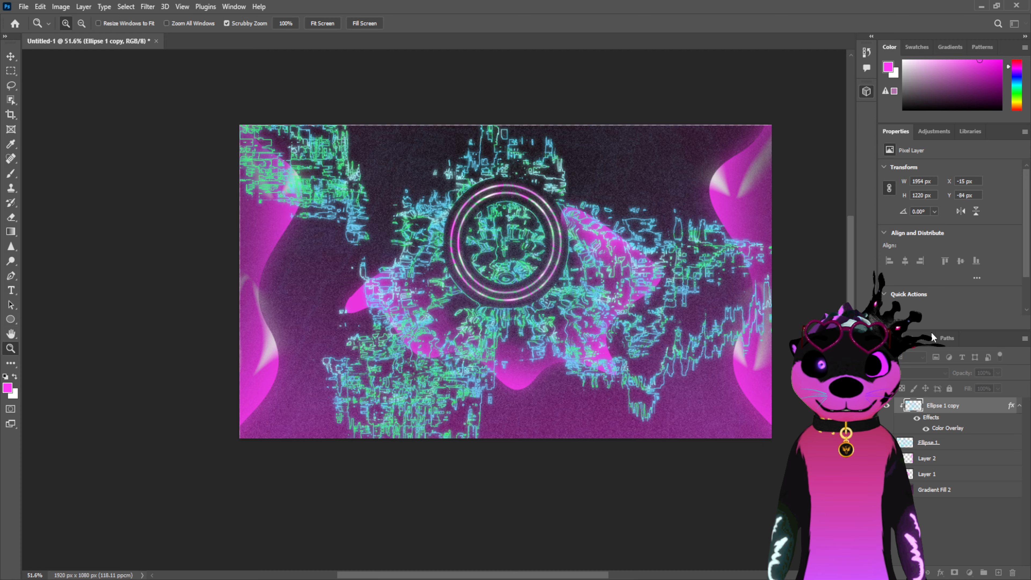
{"action": "left_click", "coordinate": [901, 293]}
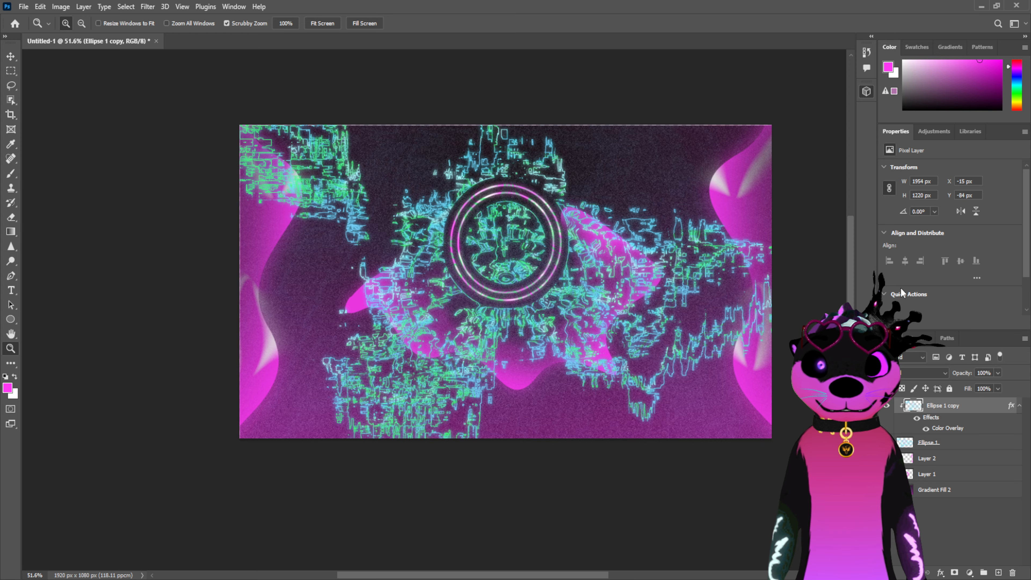
Distort the rasterized green Ellipse 1 copy into smeared swirls, release its clipping mask and hide Ellipse 1
{"action": "left_click", "coordinate": [144, 7]}
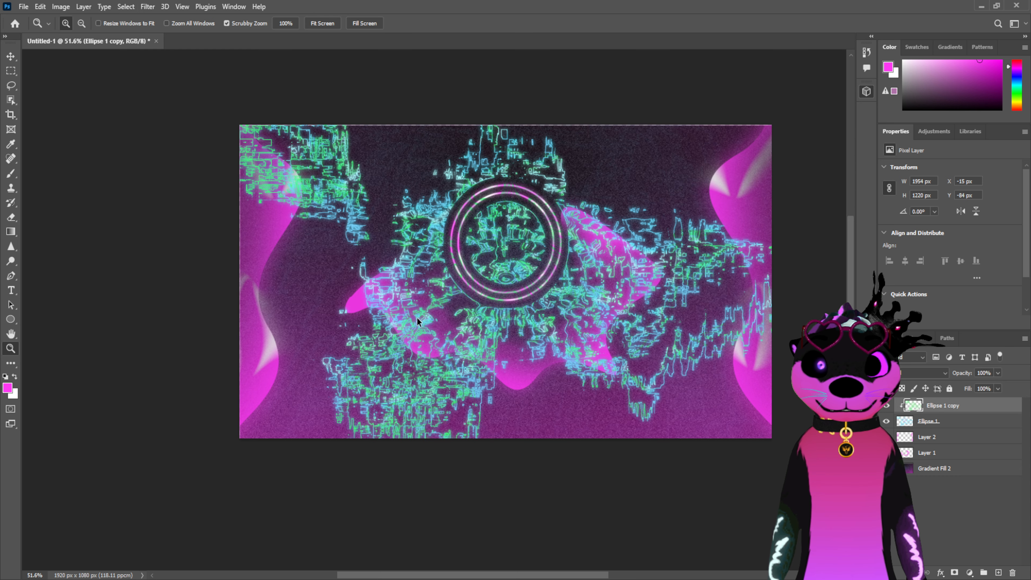
{"action": "left_click", "coordinate": [577, 137]}
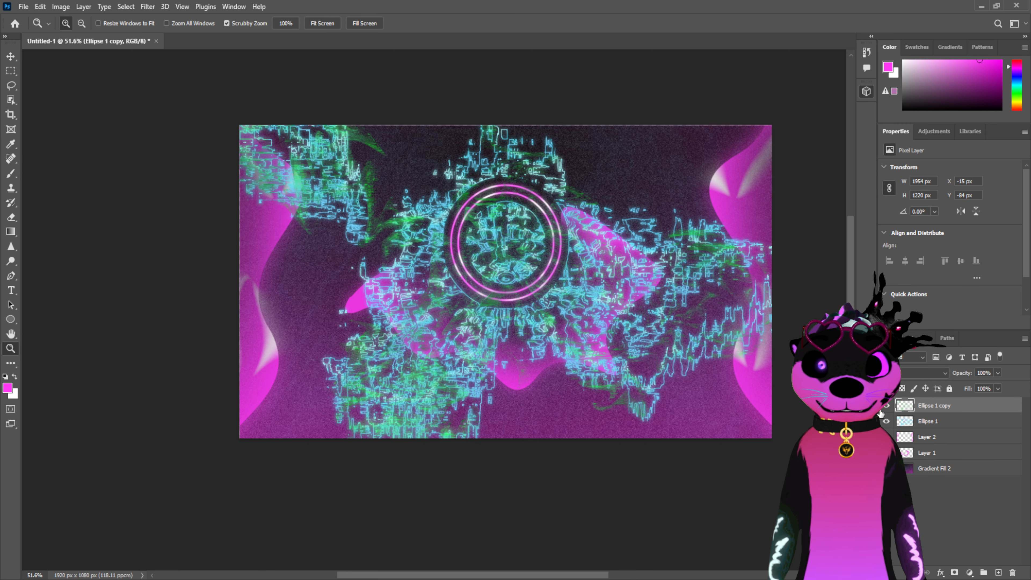
{"action": "left_click", "coordinate": [887, 422]}
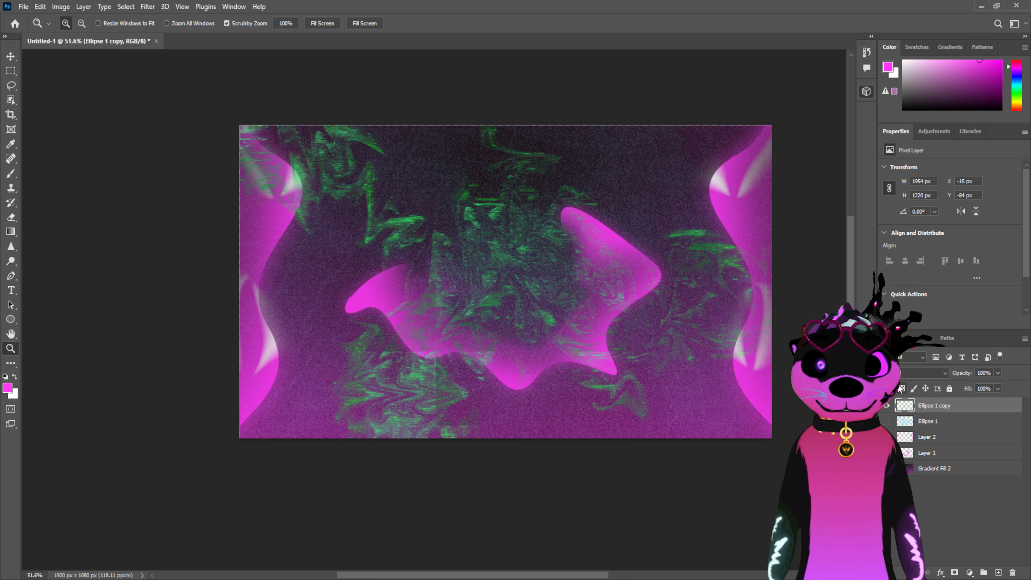
{"action": "left_click", "coordinate": [888, 405]}
{"action": "left_click", "coordinate": [888, 405]}
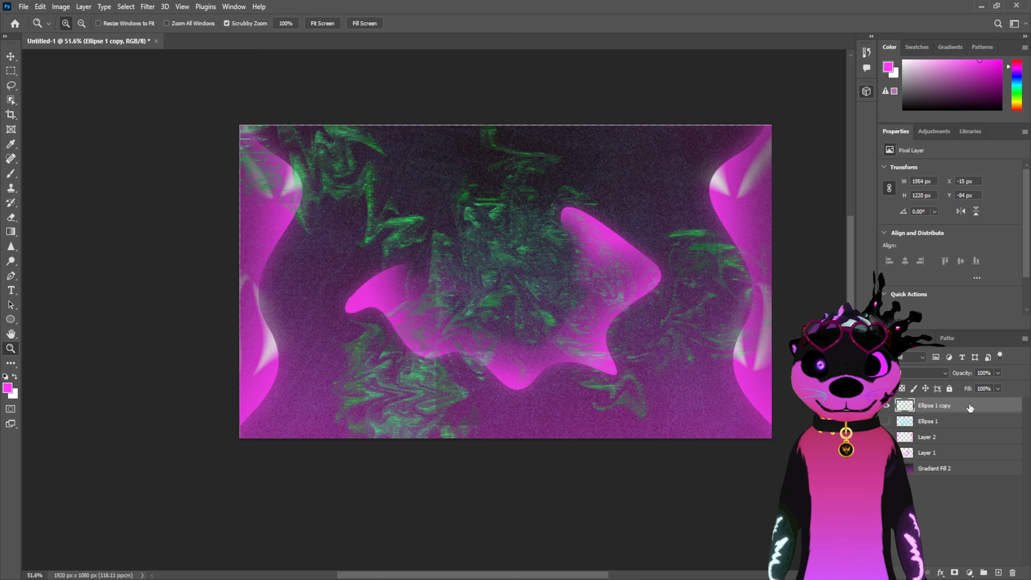
Apply a white Color Overlay effect to the distorted Ellipse 1 copy layer
{"action": "key", "text": "space"}
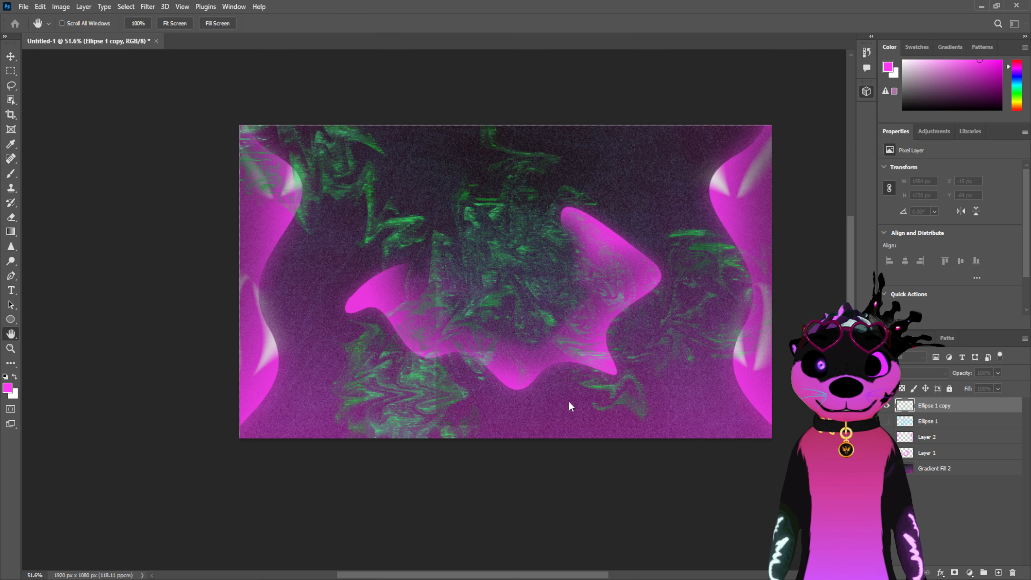
{"action": "left_click", "coordinate": [579, 435]}
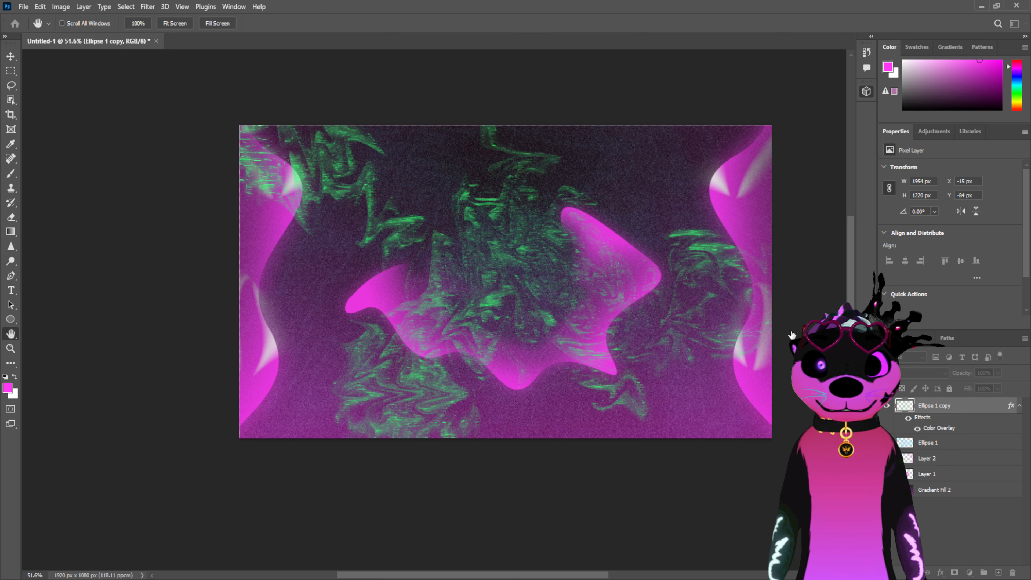
{"action": "key", "text": "i"}
{"action": "left_click_drag", "start_coordinate": [480, 560], "coordinate": [548, 308]}
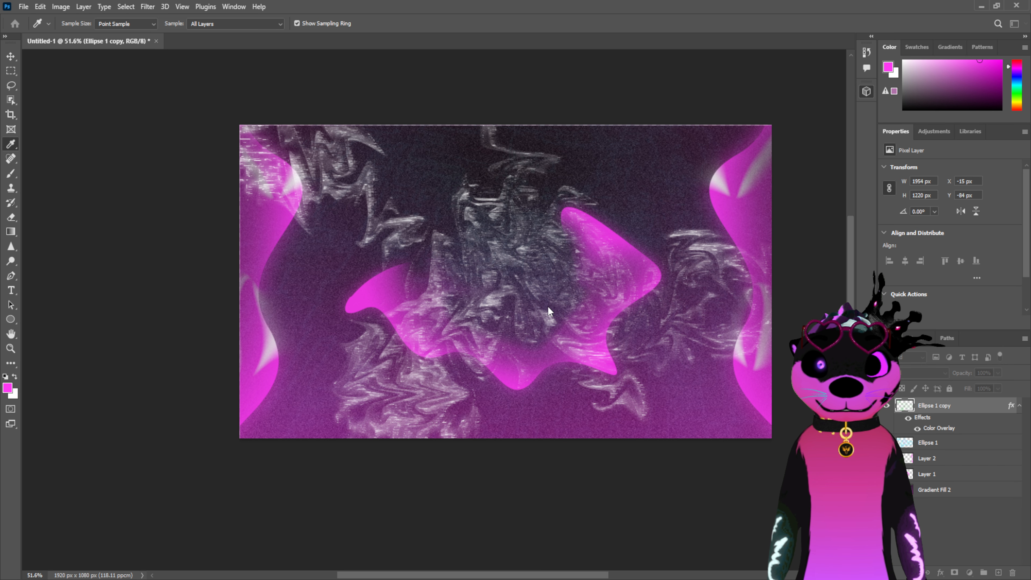
{"action": "key", "text": "h"}
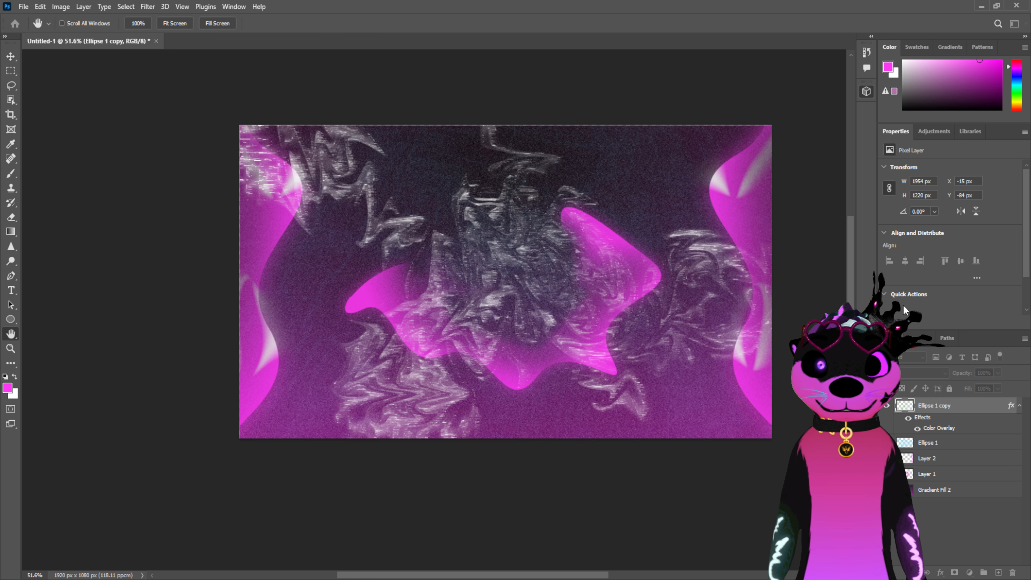
{"action": "key", "text": "z"}
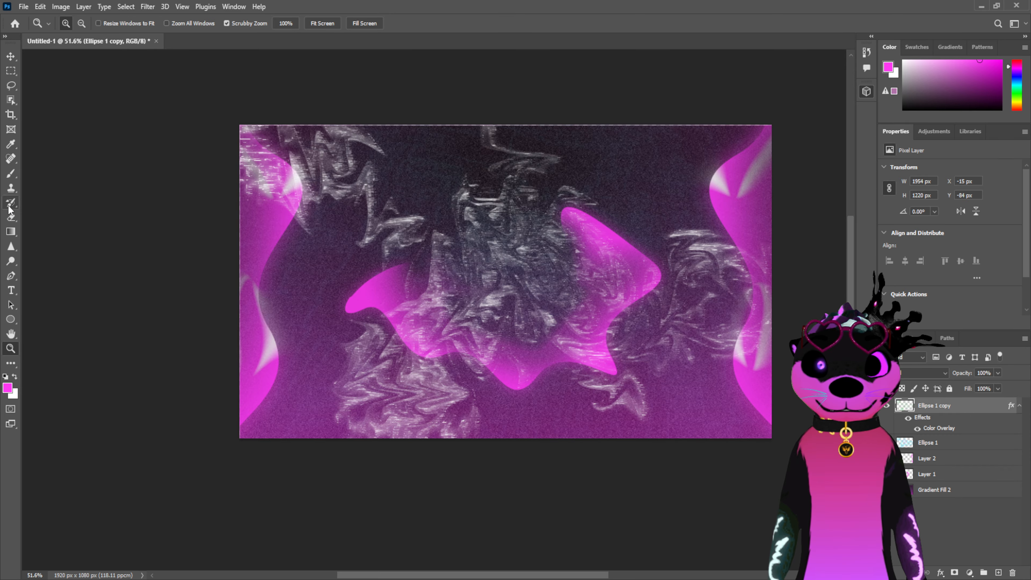
Erase the white swirls of Ellipse 1 copy across the centre and the lower-left part of the artwork
{"action": "left_click", "coordinate": [11, 217]}
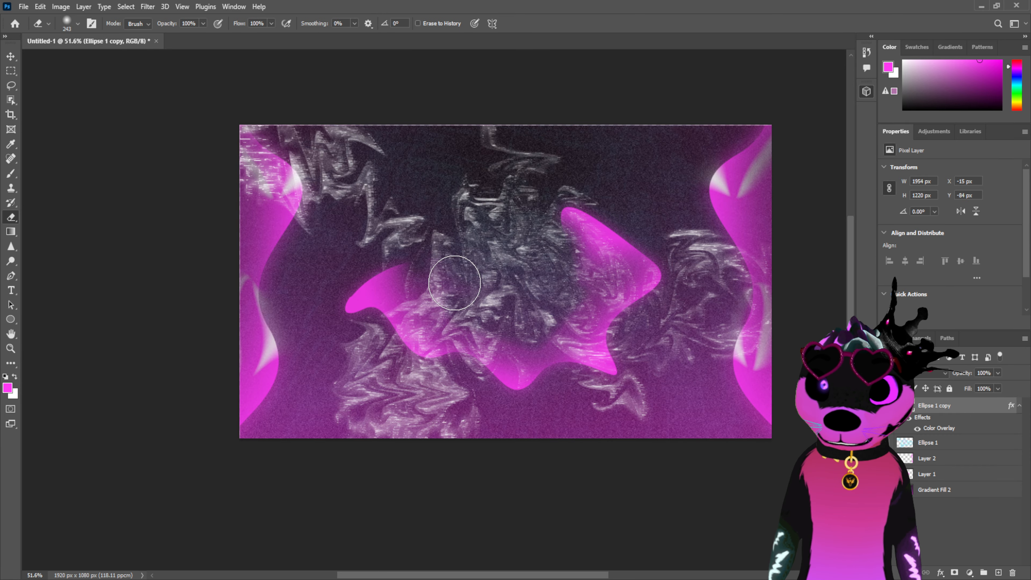
{"action": "mouse_move", "coordinate": [455, 282]}
{"action": "left_mouse_down"}
{"action": "mouse_move", "coordinate": [434, 304]}
{"action": "mouse_move", "coordinate": [463, 231]}
{"action": "mouse_move", "coordinate": [494, 339]}
{"action": "mouse_move", "coordinate": [535, 266]}
{"action": "mouse_move", "coordinate": [551, 203]}
{"action": "mouse_move", "coordinate": [479, 162]}
{"action": "mouse_move", "coordinate": [480, 143]}
{"action": "mouse_move", "coordinate": [540, 180]}
{"action": "mouse_move", "coordinate": [537, 310]}
{"action": "mouse_move", "coordinate": [610, 241]}
{"action": "mouse_move", "coordinate": [577, 329]}
{"action": "mouse_move", "coordinate": [625, 284]}
{"action": "mouse_move", "coordinate": [572, 356]}
{"action": "mouse_move", "coordinate": [637, 288]}
{"action": "mouse_move", "coordinate": [590, 330]}
{"action": "left_mouse_up"}
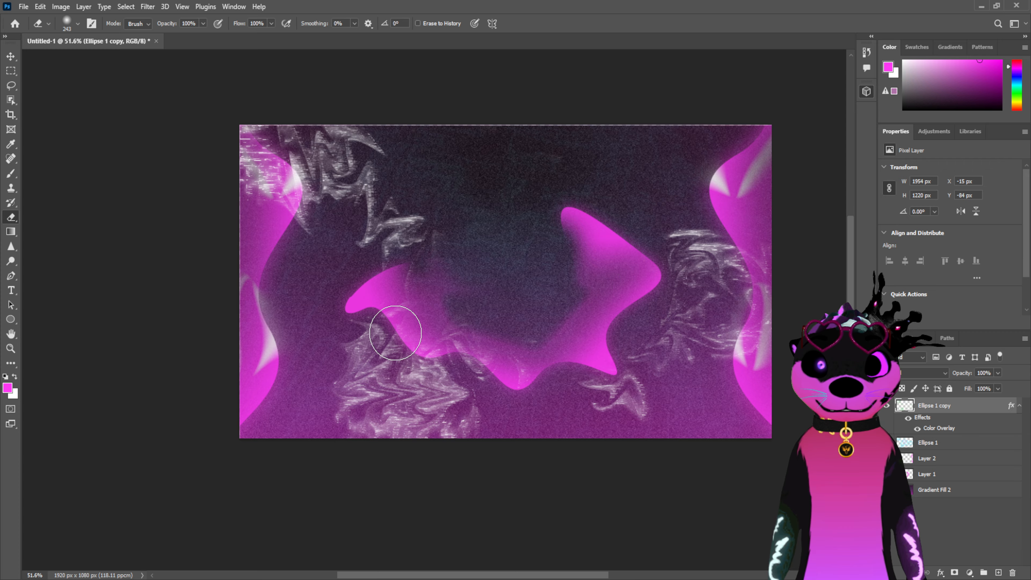
{"action": "mouse_move", "coordinate": [396, 333]}
{"action": "left_mouse_down"}
{"action": "mouse_move", "coordinate": [428, 312]}
{"action": "mouse_move", "coordinate": [481, 373]}
{"action": "mouse_move", "coordinate": [445, 241]}
{"action": "mouse_move", "coordinate": [513, 328]}
{"action": "mouse_move", "coordinate": [530, 303]}
{"action": "left_mouse_up"}
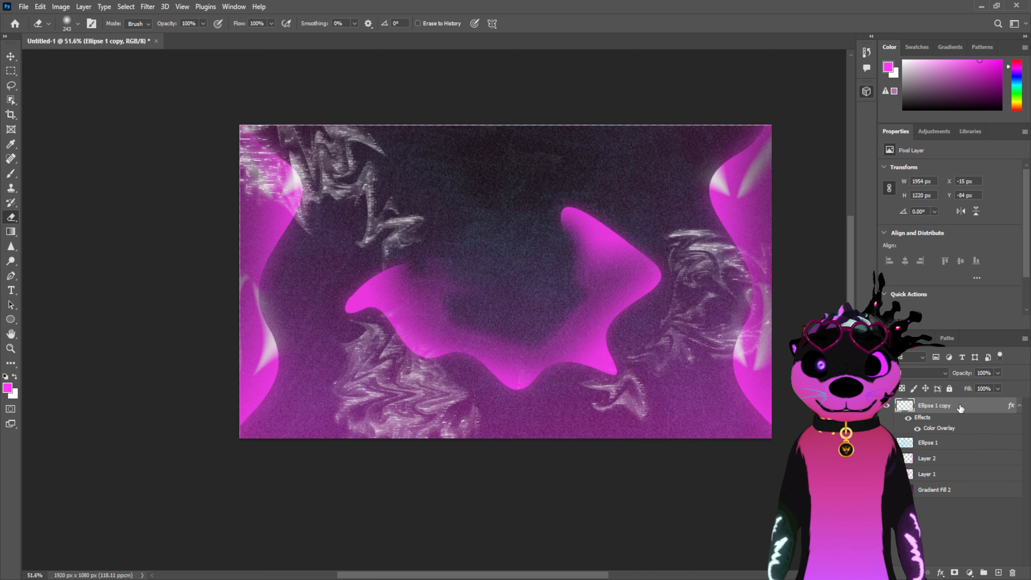
{"action": "left_click", "coordinate": [886, 442]}
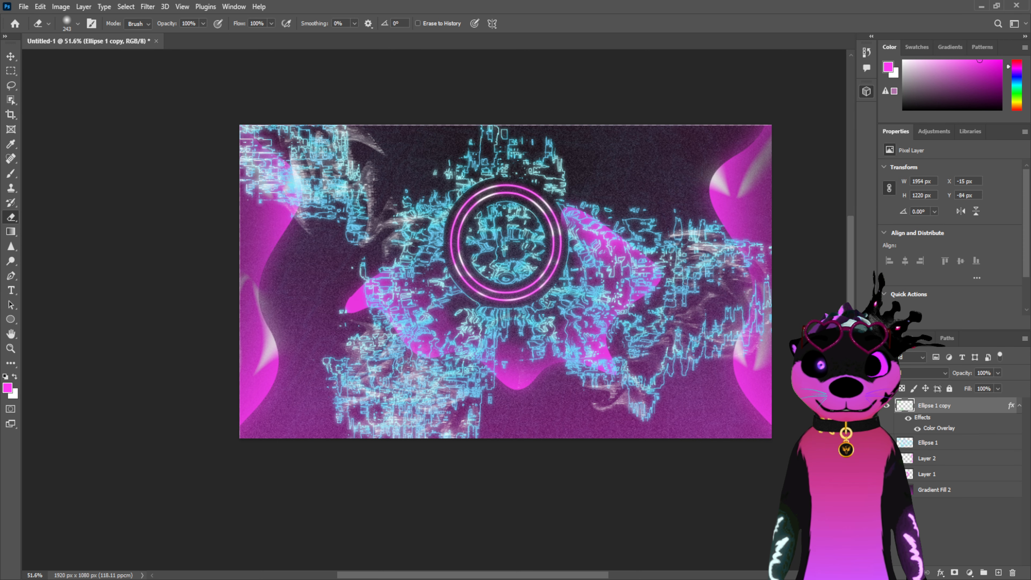
{"action": "left_click", "coordinate": [887, 442]}
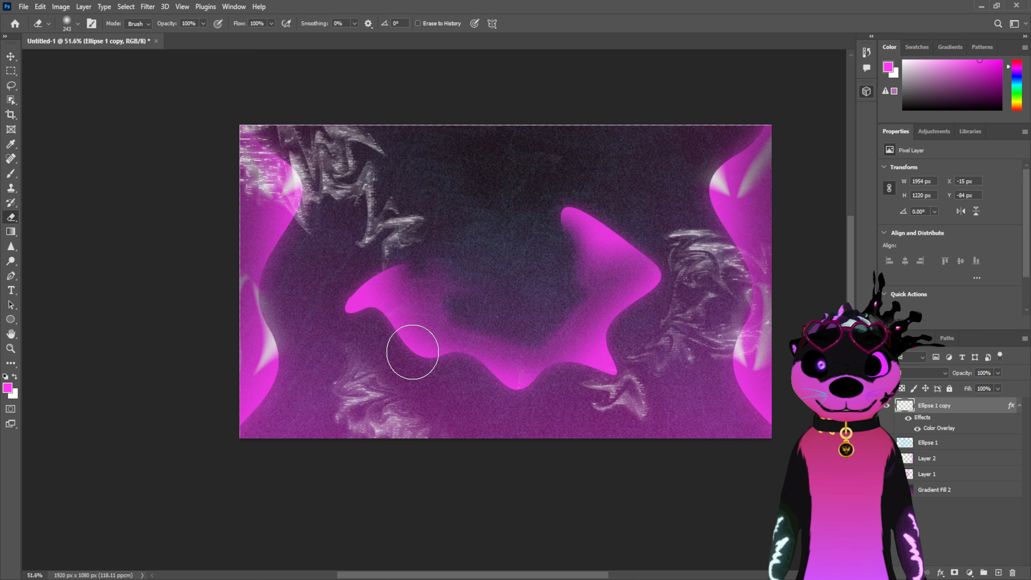
{"action": "mouse_move", "coordinate": [384, 452]}
{"action": "left_mouse_down"}
{"action": "mouse_move", "coordinate": [458, 455]}
{"action": "mouse_move", "coordinate": [470, 424]}
{"action": "left_mouse_up"}
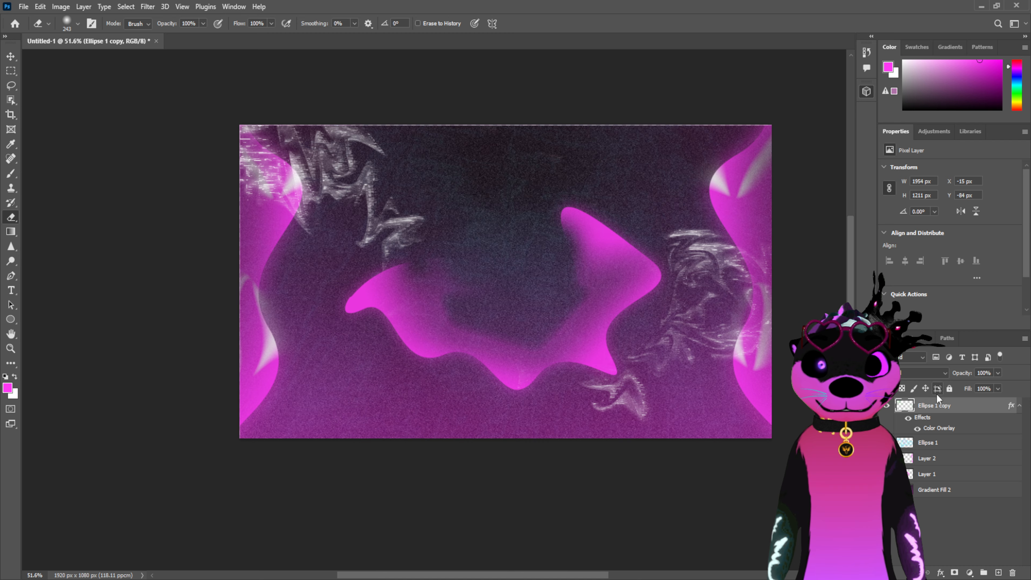
Move Ellipse 1 copy below Layer 1 and erase its swirls over the upper-left wavy shape
{"action": "left_click_drag", "start_coordinate": [937, 406], "coordinate": [942, 476]}
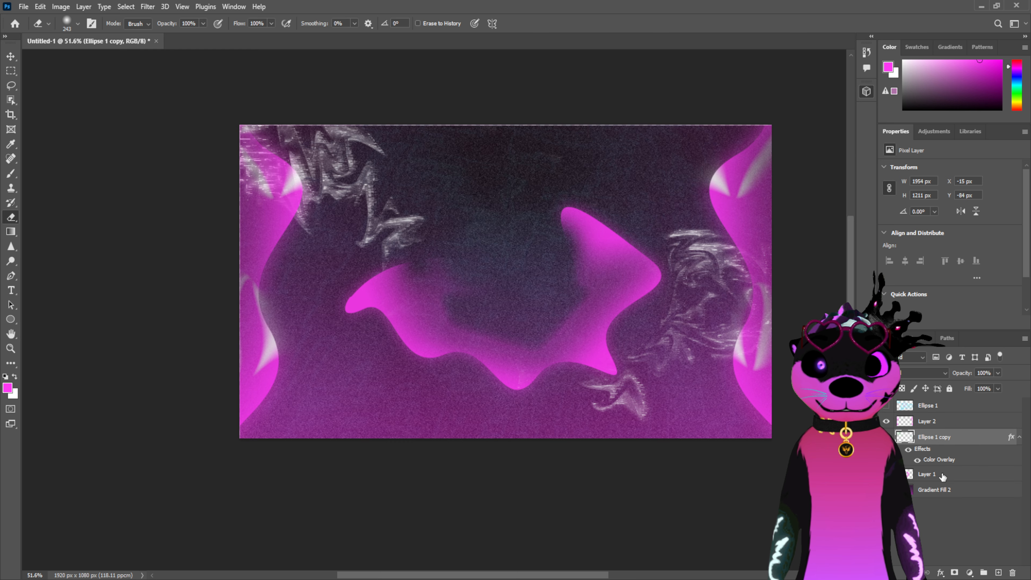
{"action": "left_click_drag", "start_coordinate": [953, 438], "coordinate": [954, 479]}
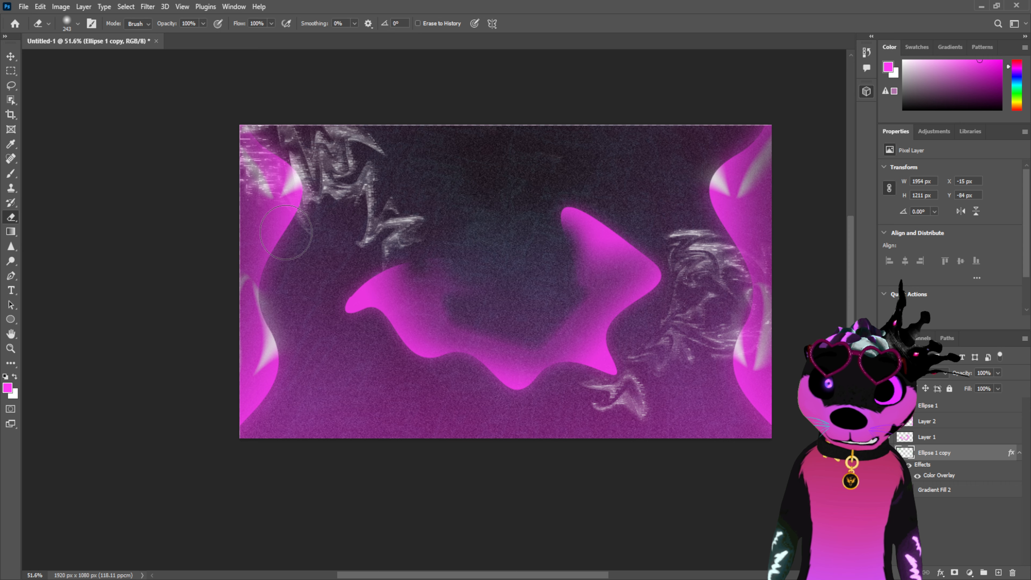
{"action": "mouse_move", "coordinate": [286, 232]}
{"action": "left_mouse_down"}
{"action": "mouse_move", "coordinate": [240, 160]}
{"action": "mouse_move", "coordinate": [274, 206]}
{"action": "mouse_move", "coordinate": [251, 118]}
{"action": "mouse_move", "coordinate": [300, 234]}
{"action": "mouse_move", "coordinate": [283, 221]}
{"action": "left_mouse_up"}
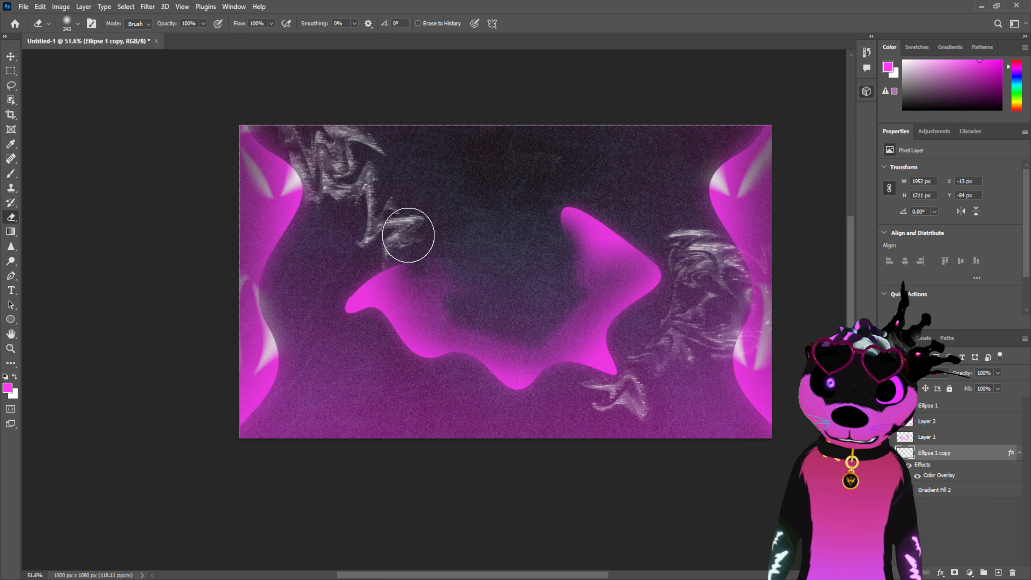
Show Ellipse 1 again and change the Color Overlay of Ellipse 1 copy to magenta
{"action": "left_click", "coordinate": [886, 406]}
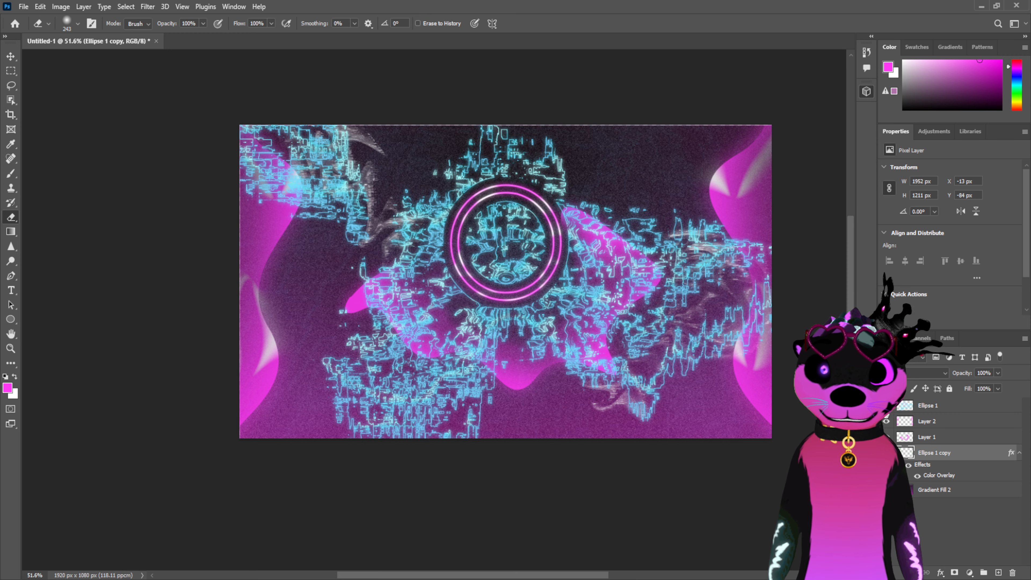
{"action": "left_click", "coordinate": [886, 452]}
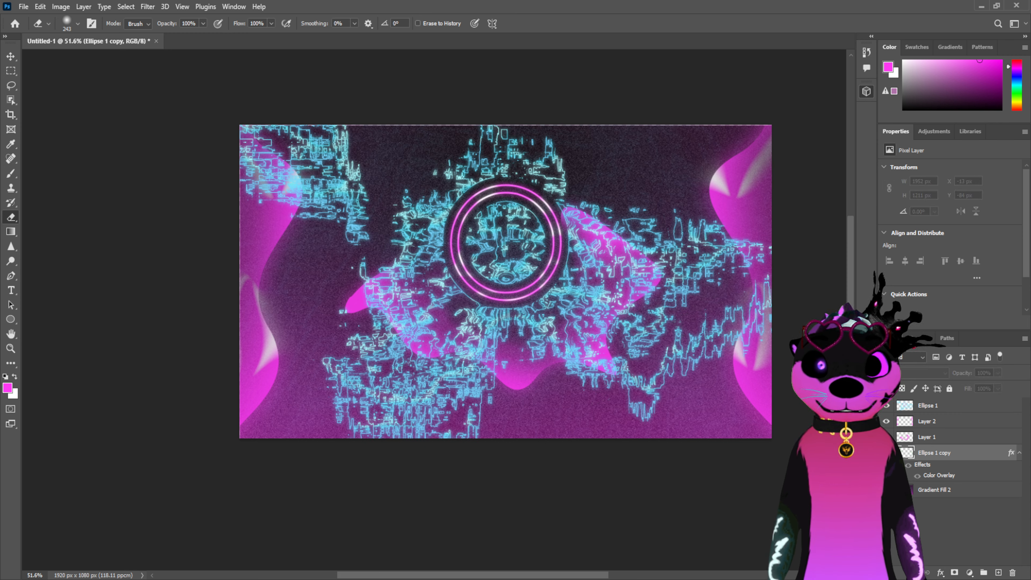
{"action": "left_click", "coordinate": [886, 452]}
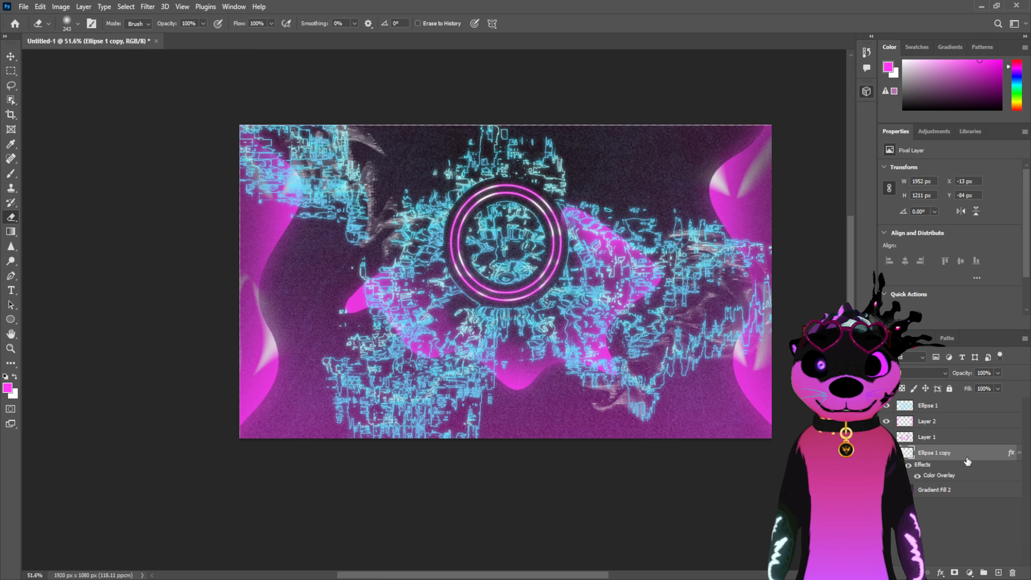
{"action": "key", "text": "h"}
{"action": "key", "text": "i"}
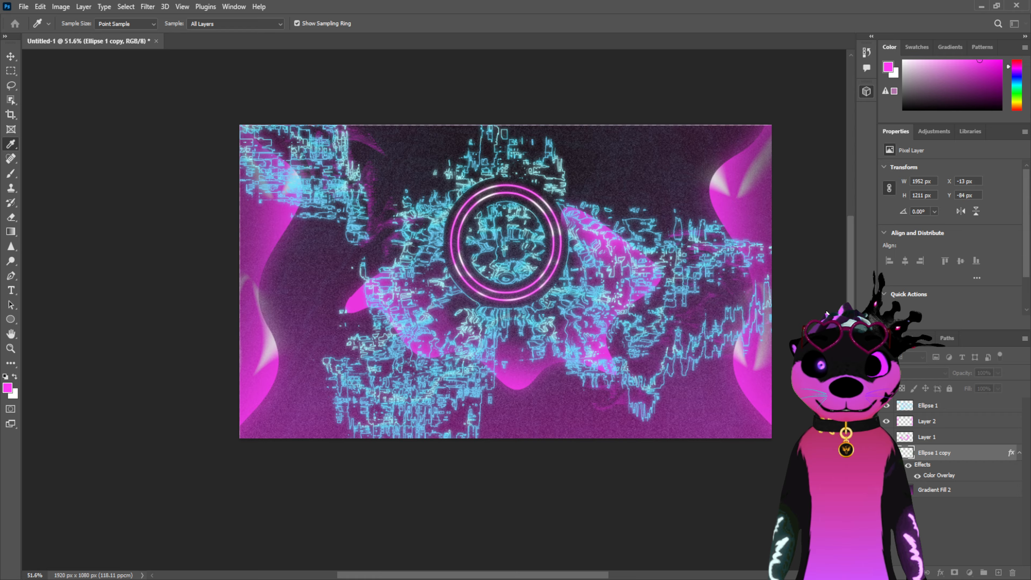
{"action": "key", "text": "e"}
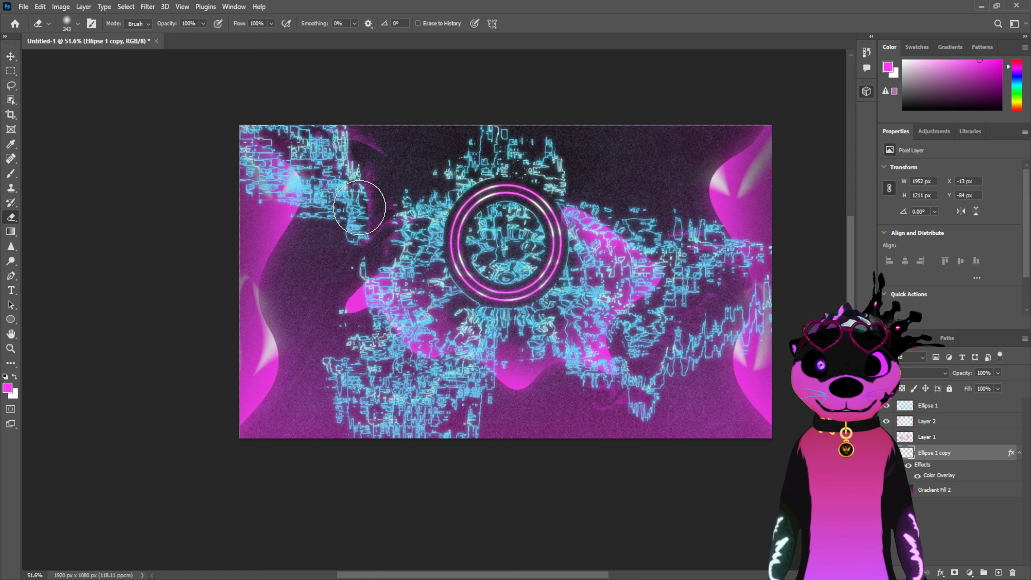
Add a Bevel & Emboss effect to Ellipse 1 copy and lower its layer opacity to about 20%
{"action": "double_click", "coordinate": [972, 451]}
{"action": "left_click", "coordinate": [591, 334]}
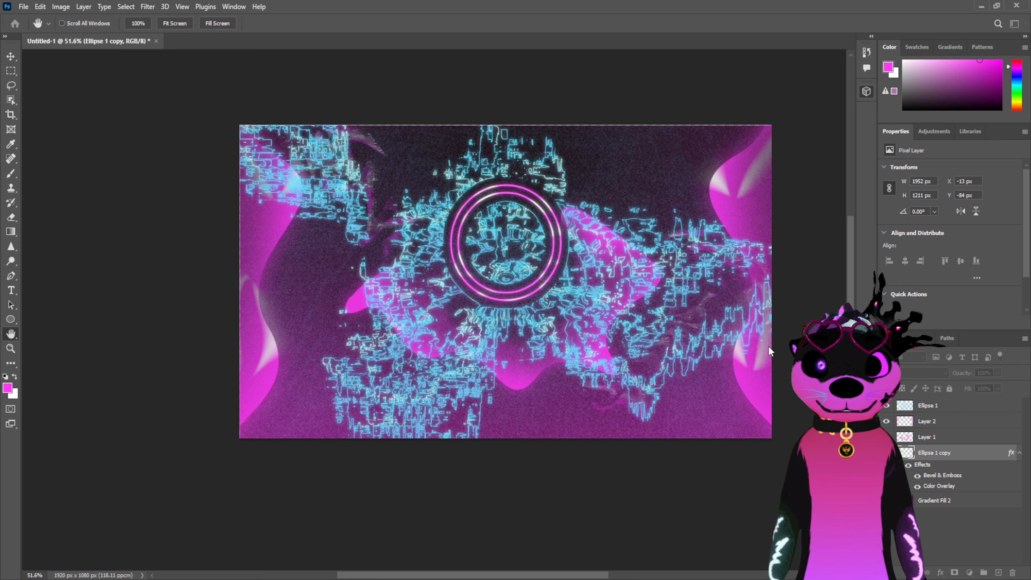
{"action": "key", "text": "e"}
{"action": "key", "text": "ctrl+z"}
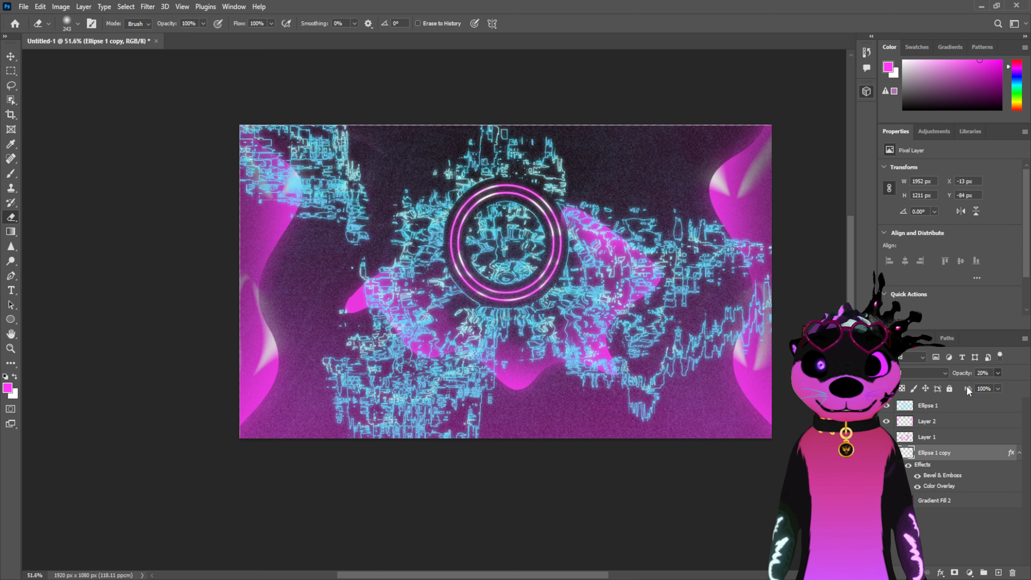
{"action": "left_click", "coordinate": [960, 522]}
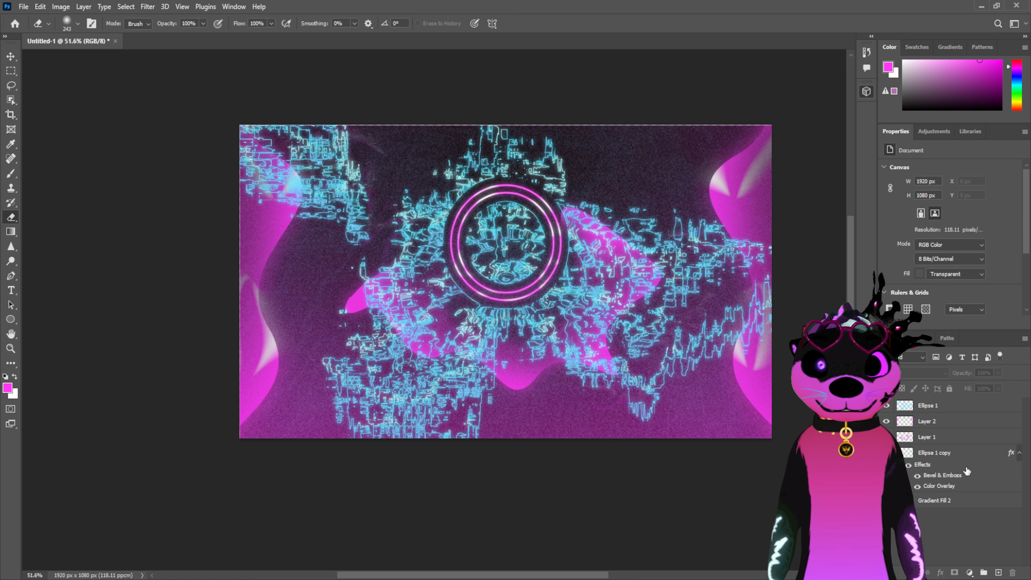
Examine Layer 2, Layer 1 and Ellipse 1 in the artwork by temporarily hiding Layer 2 and Ellipse 1
{"action": "left_click", "coordinate": [966, 452]}
{"action": "left_click", "coordinate": [965, 441]}
{"action": "left_click", "coordinate": [886, 421]}
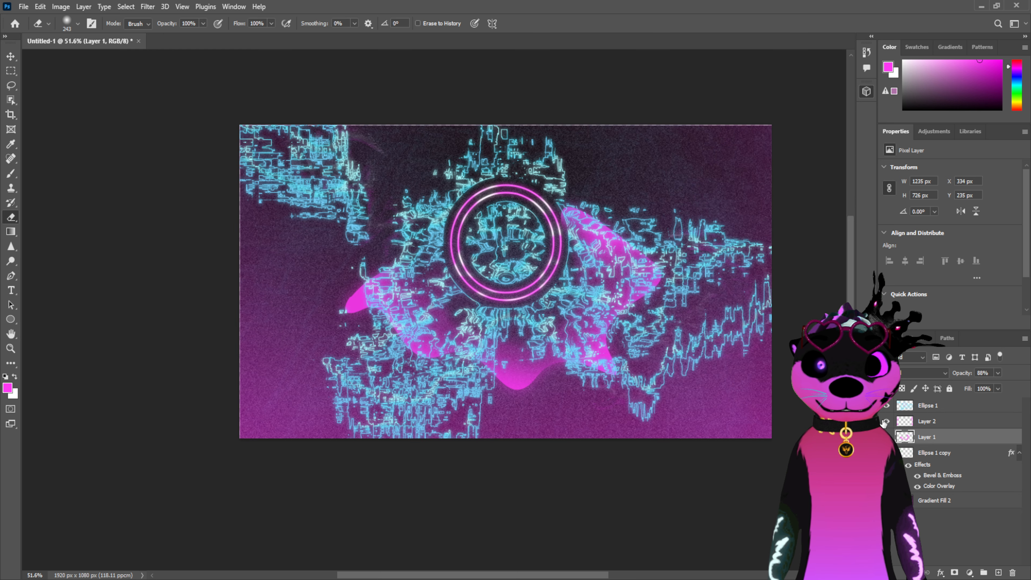
{"action": "left_click", "coordinate": [887, 421]}
{"action": "left_click", "coordinate": [898, 423]}
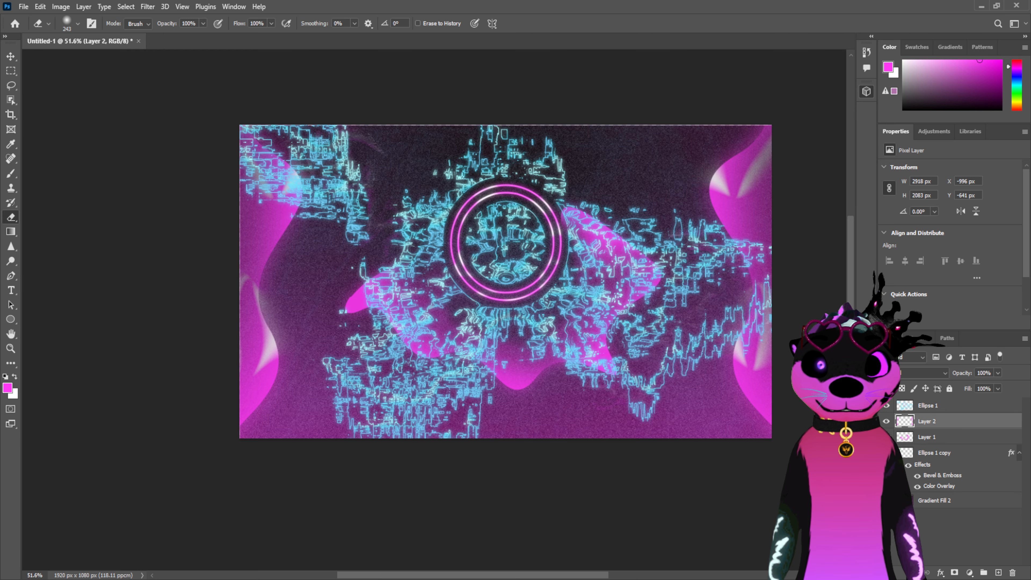
{"action": "left_click", "coordinate": [886, 422]}
{"action": "left_click", "coordinate": [886, 421]}
{"action": "left_click", "coordinate": [886, 406]}
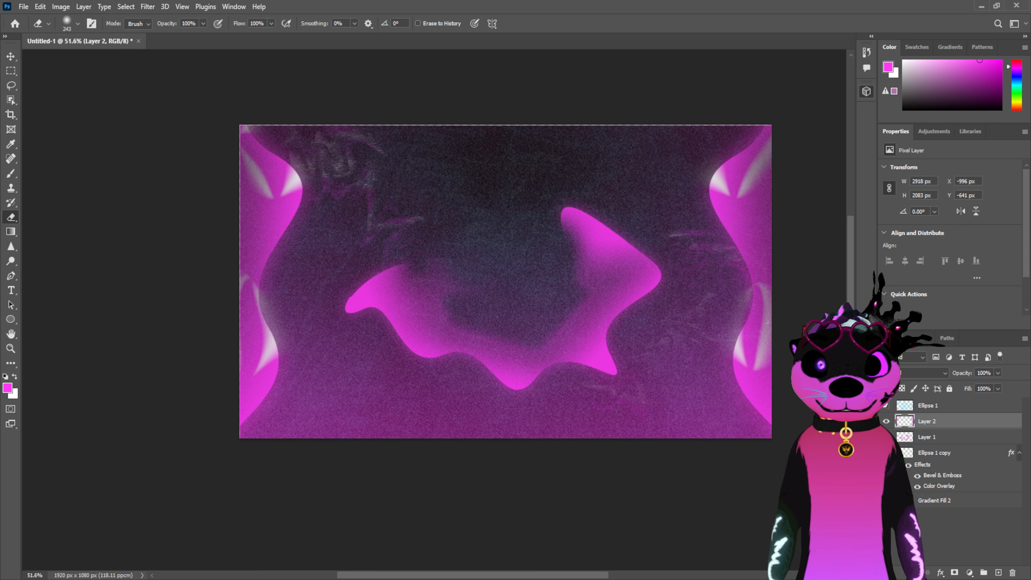
{"action": "left_click", "coordinate": [887, 405]}
Try Satin and Bevel & Emboss layer effects on Ellipse 1
{"action": "left_click", "coordinate": [971, 407]}
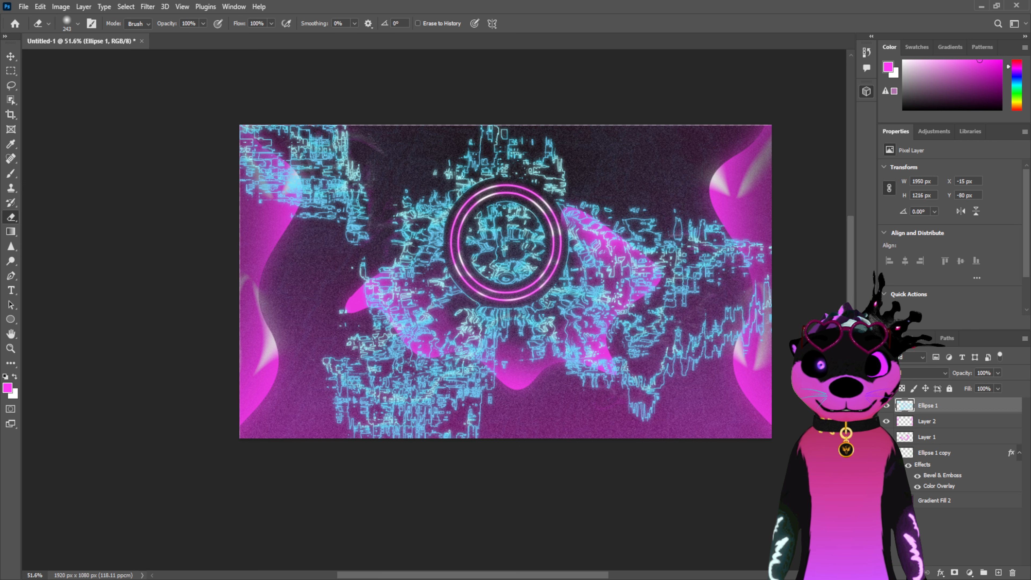
{"action": "key", "text": "space"}
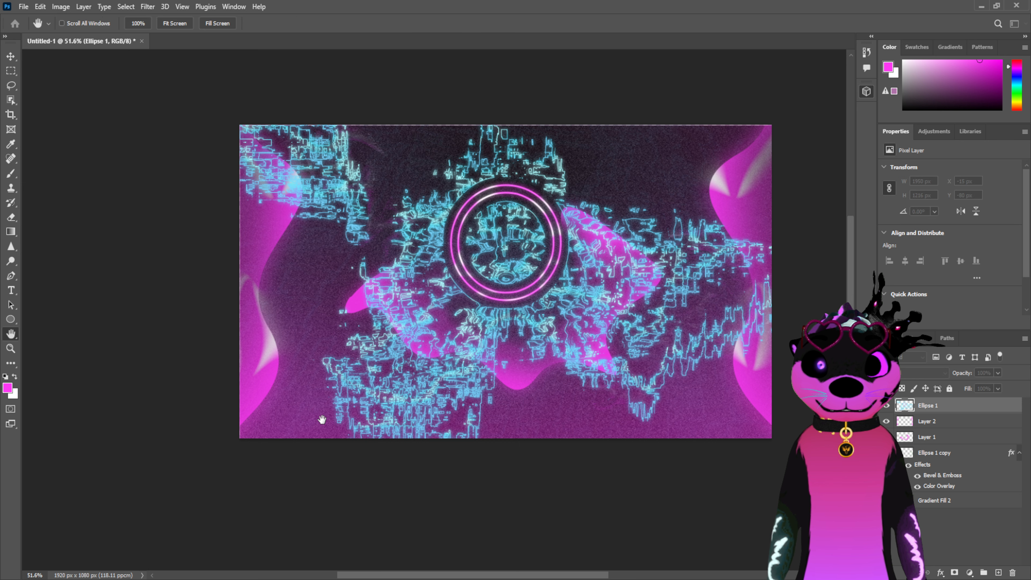
{"action": "left_click", "coordinate": [375, 441]}
{"action": "left_click", "coordinate": [358, 446]}
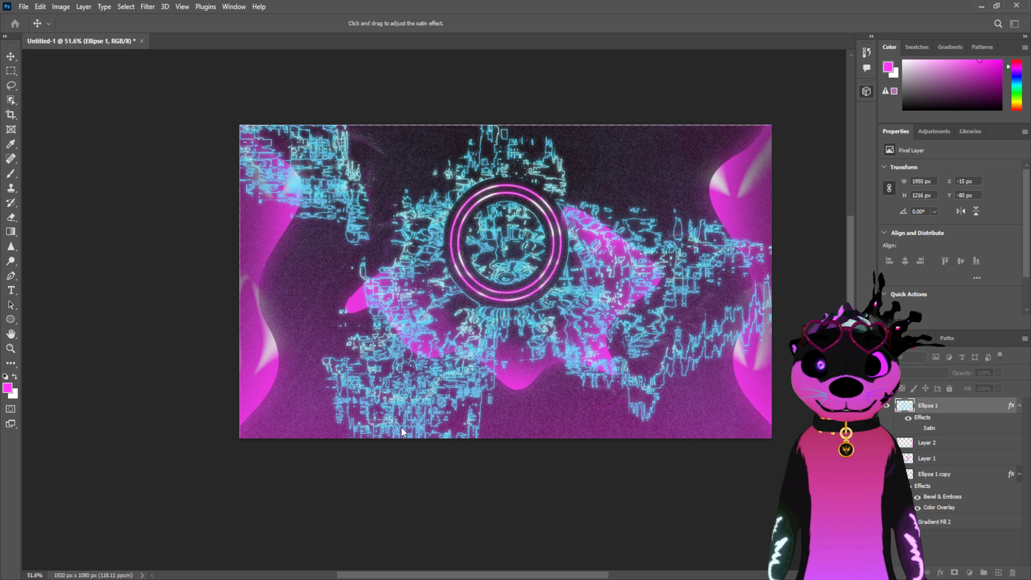
{"action": "left_click", "coordinate": [361, 357]}
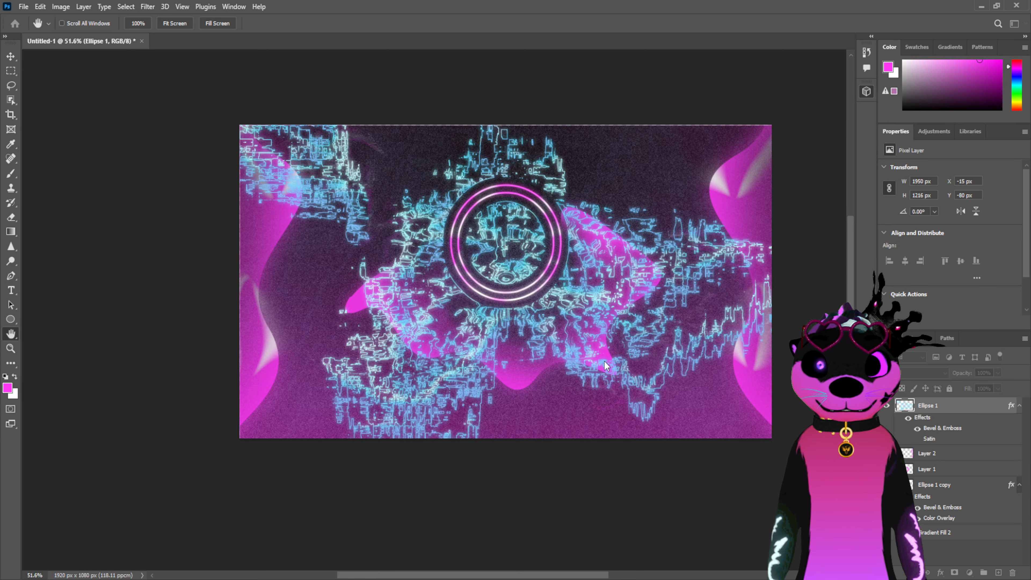
{"action": "key", "text": "e"}
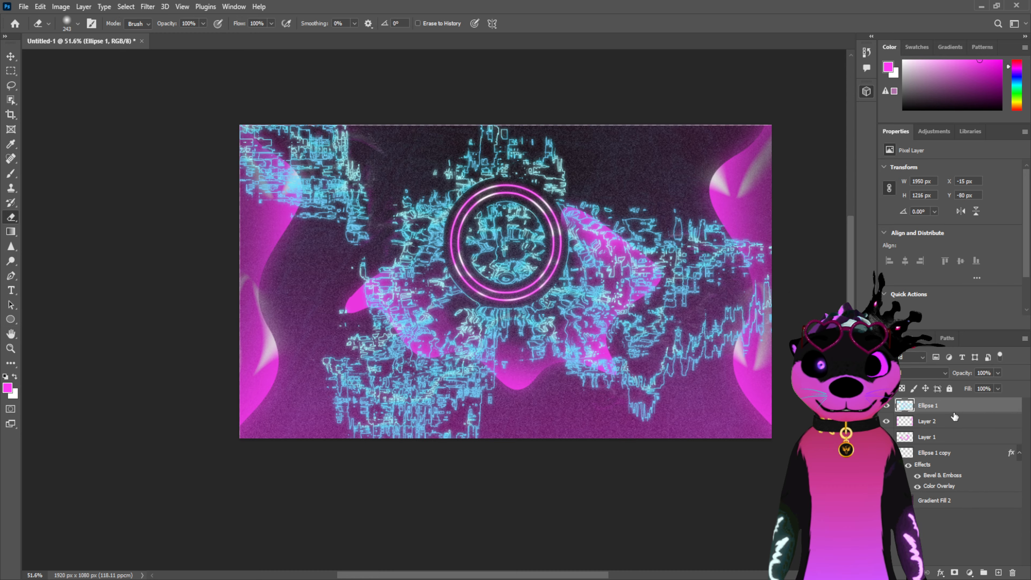
Duplicate Ellipse 1 and apply an Emboss filter to the copy
{"action": "key", "text": "ctrl+j"}
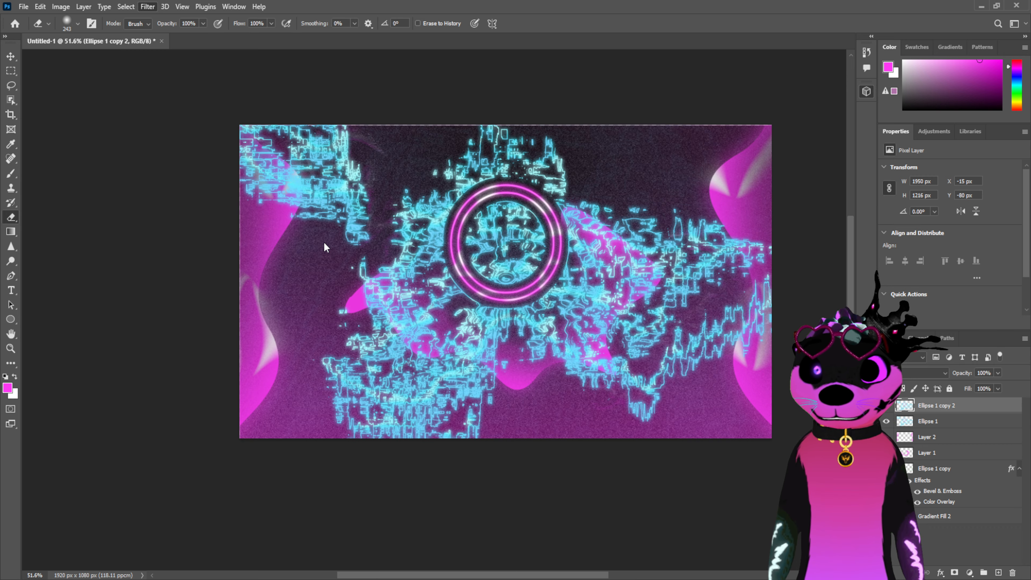
{"action": "key", "text": "h"}
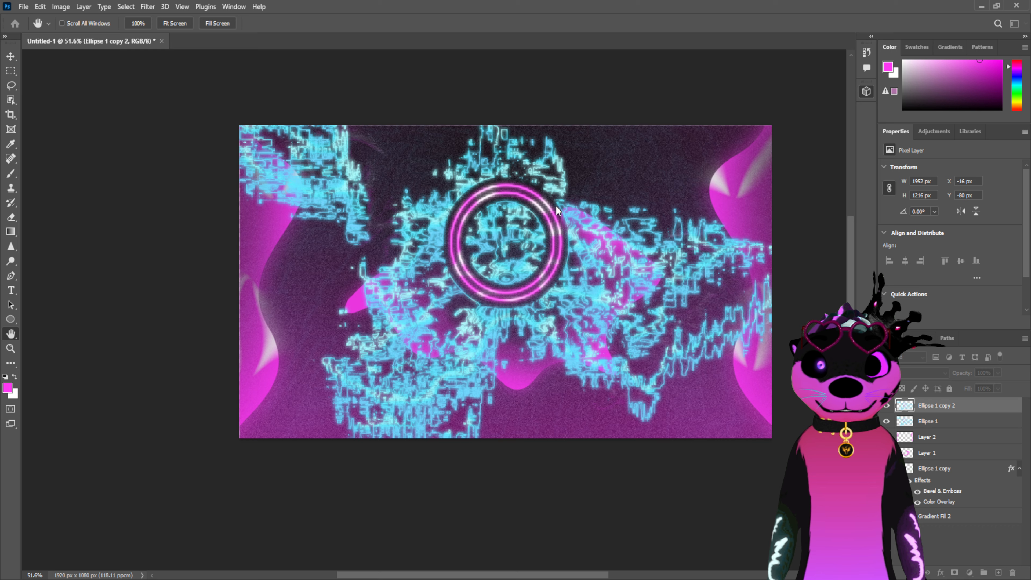
{"action": "key", "text": "e"}
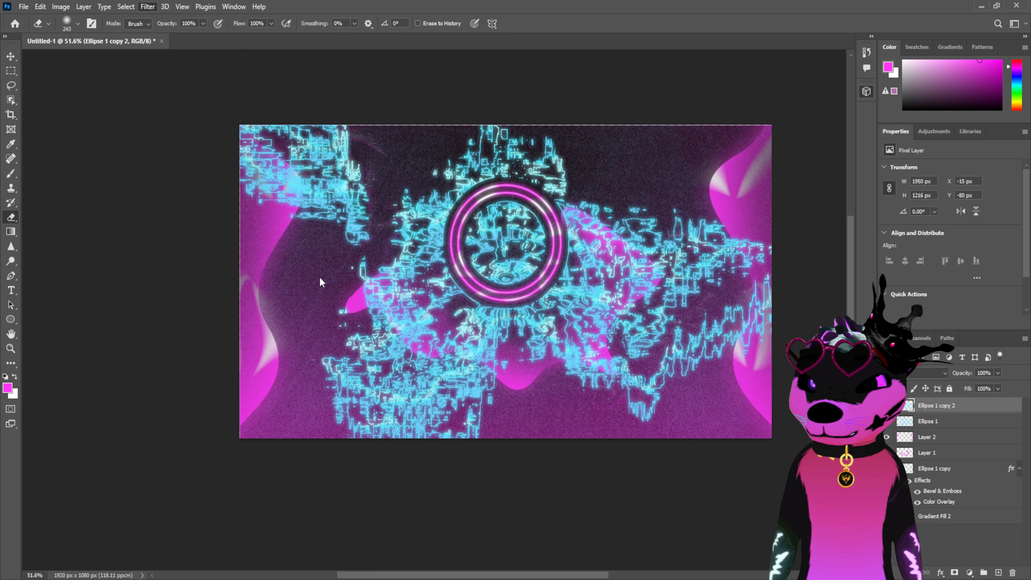
{"action": "left_click", "coordinate": [306, 233]}
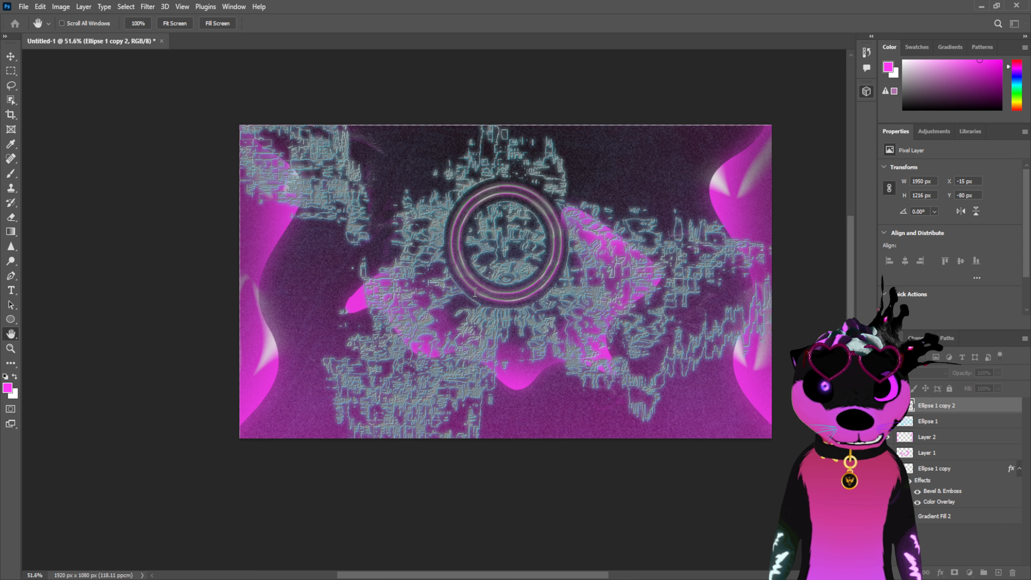
{"action": "left_click_drag", "start_coordinate": [467, 299], "coordinate": [513, 301]}
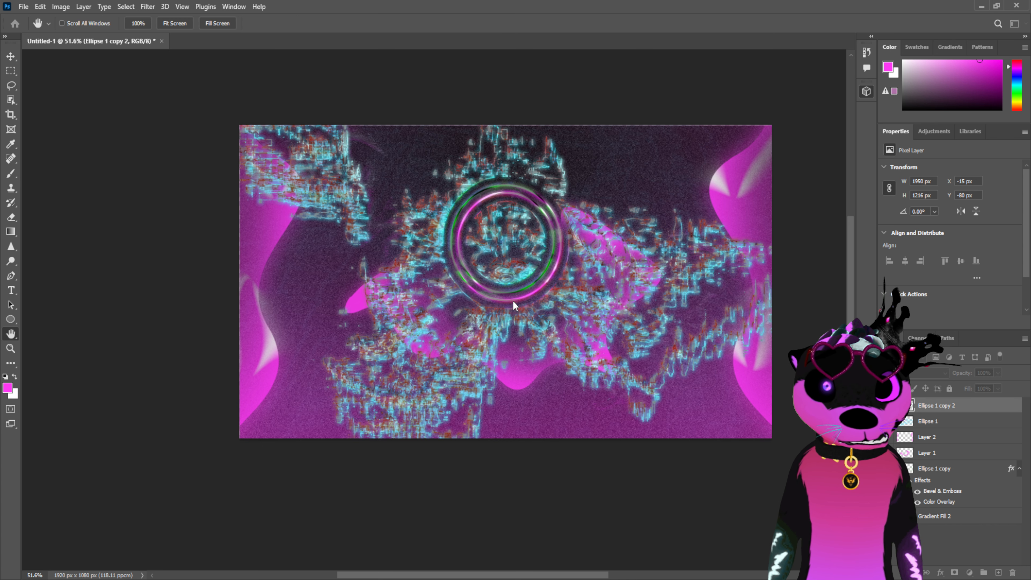
{"action": "left_click", "coordinate": [418, 298]}
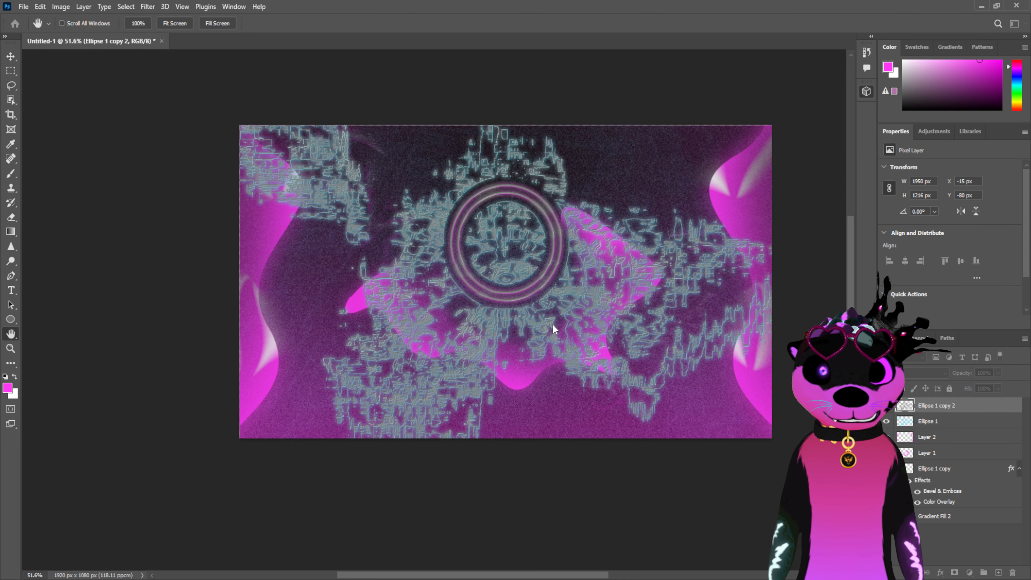
{"action": "left_click", "coordinate": [569, 127]}
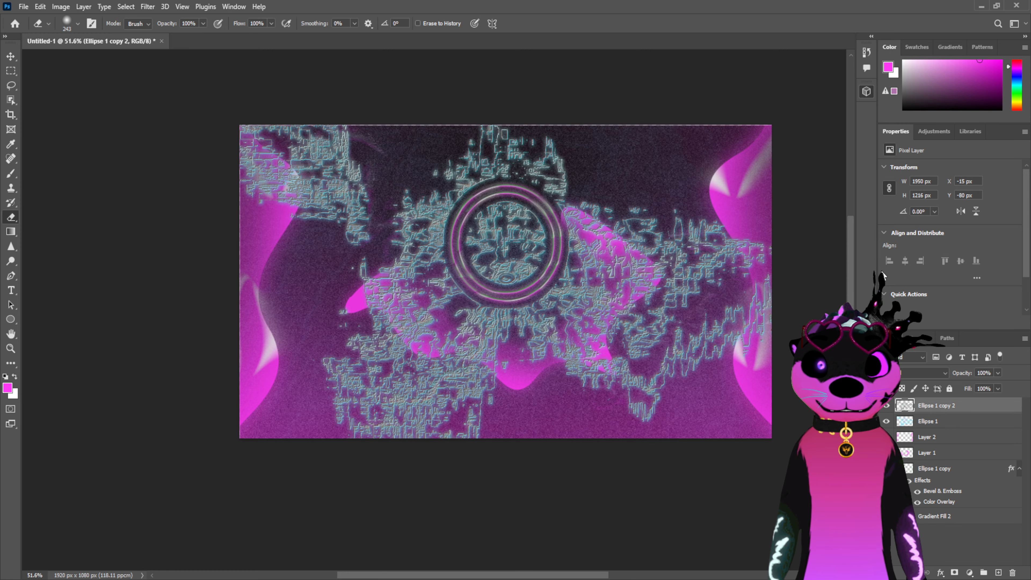
Try another blend mode and a reduced opacity on Ellipse 1 copy 2, and delete that layer
{"action": "left_click", "coordinate": [923, 374]}
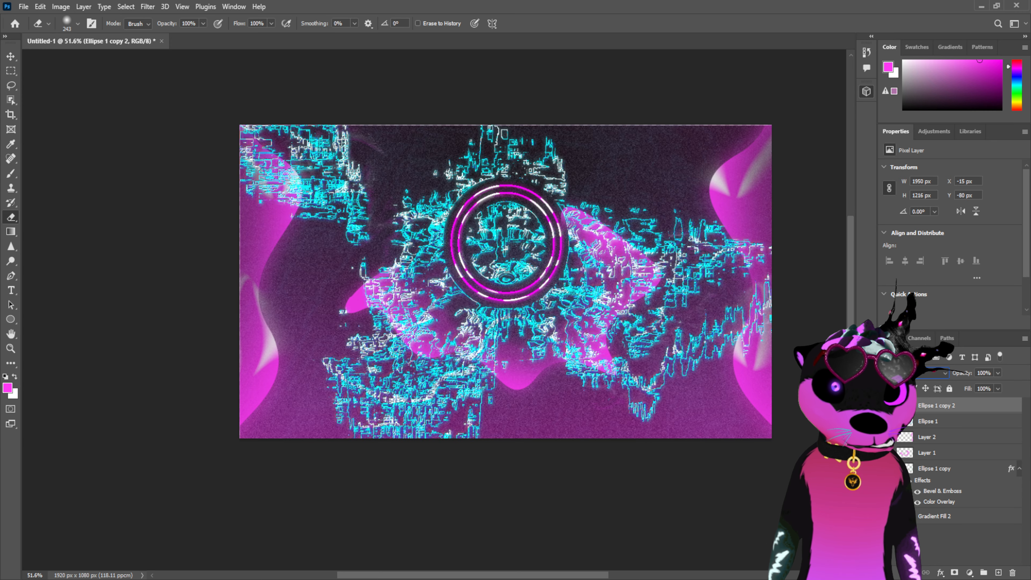
{"action": "left_click", "coordinate": [997, 371]}
{"action": "left_click", "coordinate": [956, 386]}
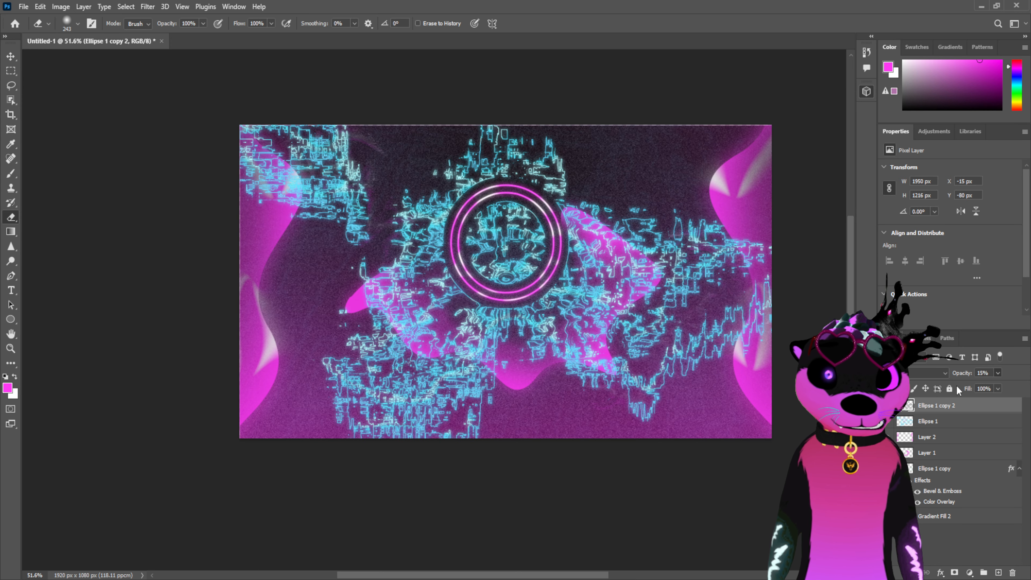
{"action": "left_click", "coordinate": [941, 546]}
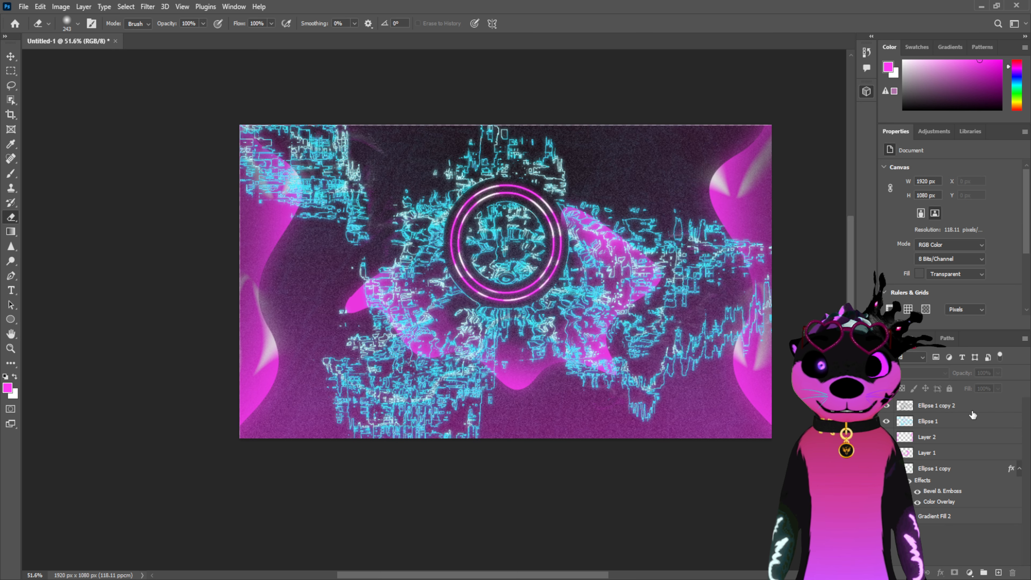
{"action": "left_click", "coordinate": [963, 407]}
{"action": "key", "text": "Delete"}
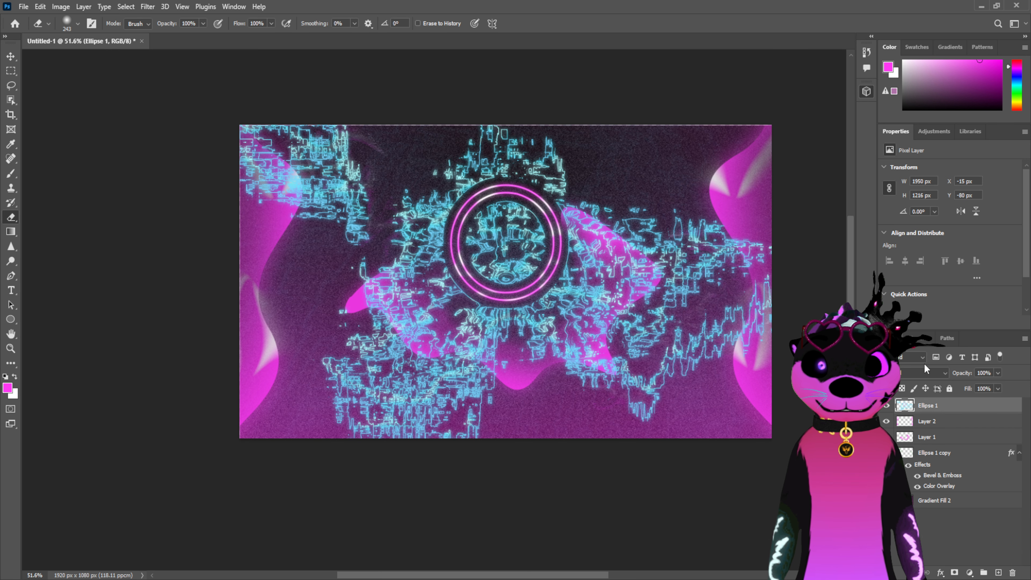
Check Ellipse 1 by toggling its visibility, and recolor its light-blue outlines and magenta ring to white
{"action": "left_click", "coordinate": [887, 405]}
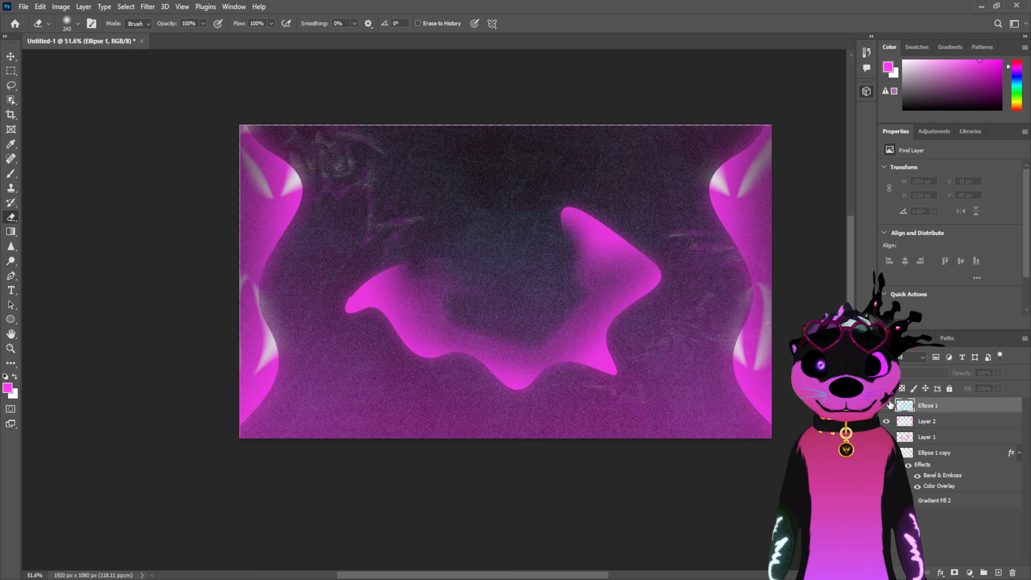
{"action": "left_click", "coordinate": [887, 406]}
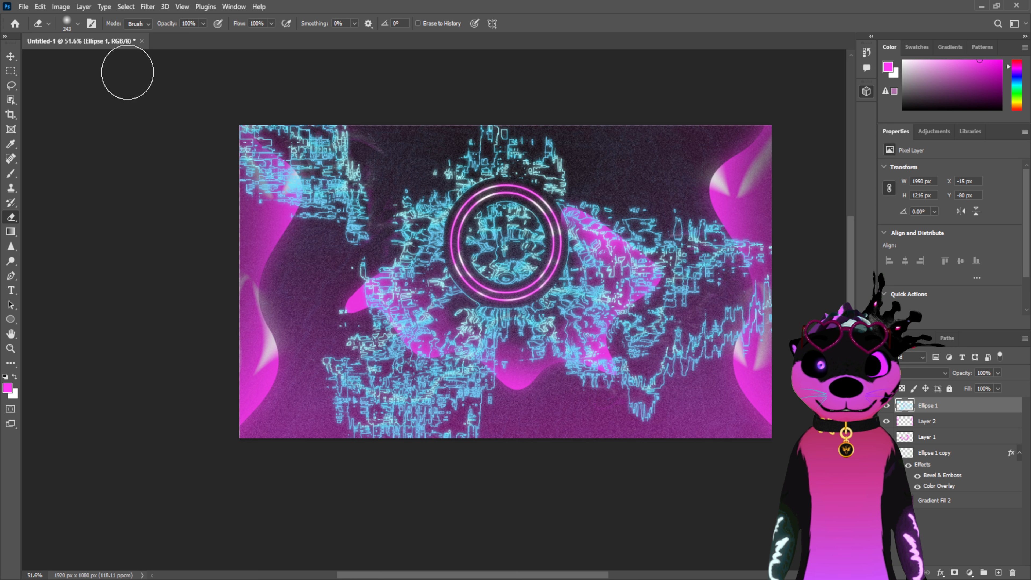
{"action": "left_click", "coordinate": [218, 73]}
{"action": "left_click_drag", "start_coordinate": [237, 203], "coordinate": [279, 206]}
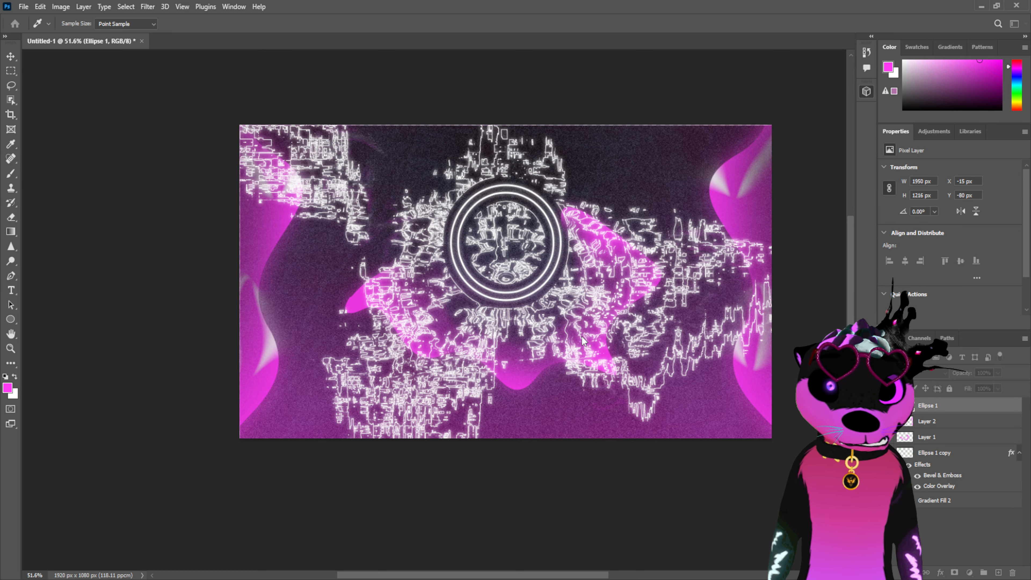
{"action": "key", "text": "e"}
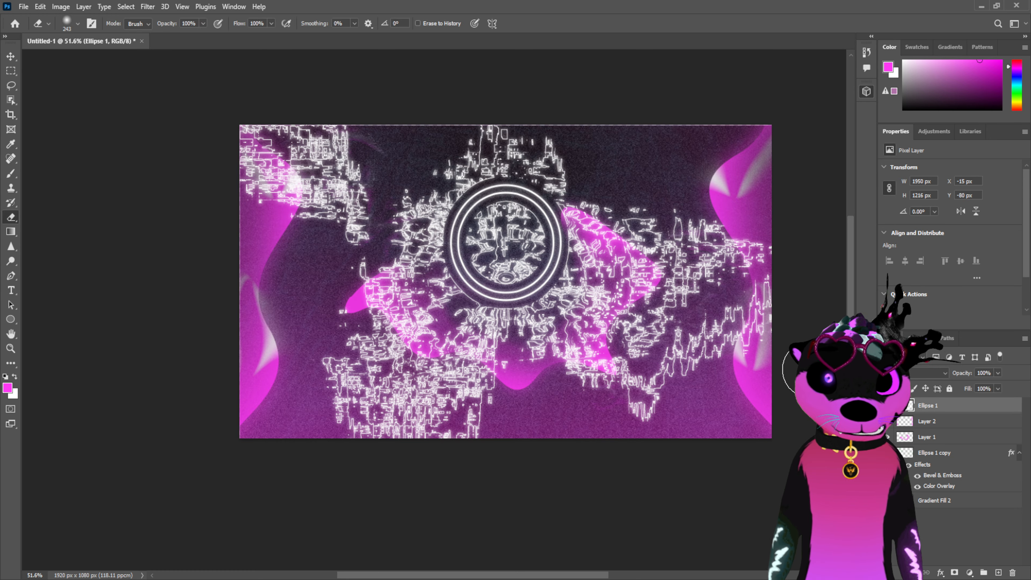
Erase the white outlines of Ellipse 1 along the right edge, the upper-left corner and the bottom of the artwork
{"action": "left_click", "coordinate": [891, 425]}
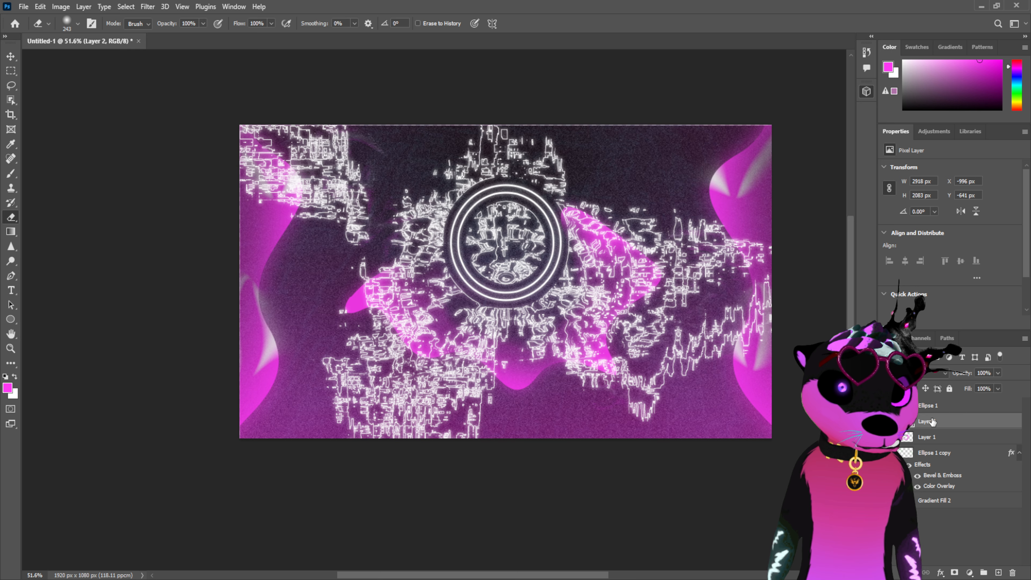
{"action": "left_click", "coordinate": [949, 408]}
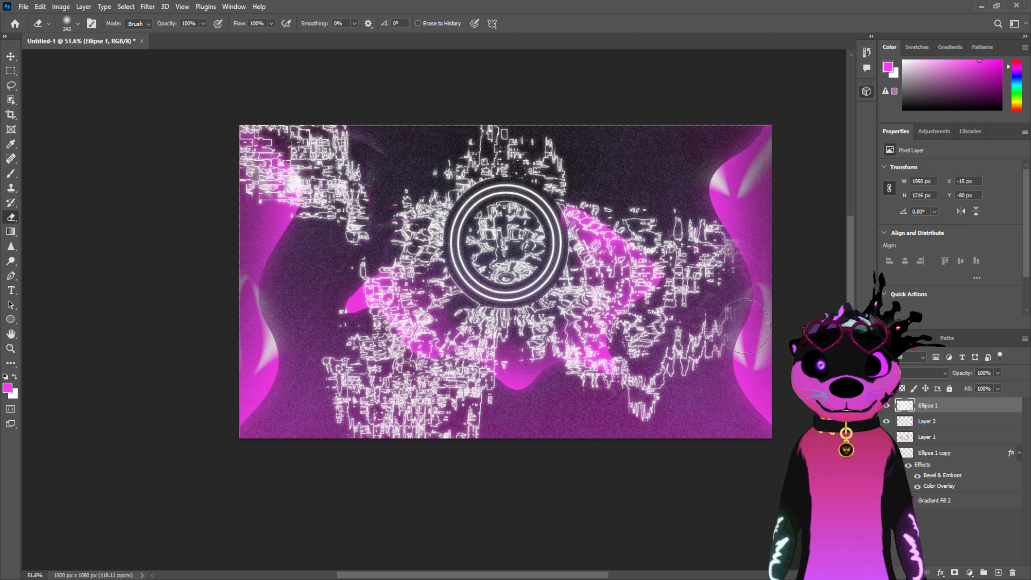
{"action": "mouse_move", "coordinate": [727, 260]}
{"action": "left_mouse_down"}
{"action": "mouse_move", "coordinate": [718, 183]}
{"action": "mouse_move", "coordinate": [714, 264]}
{"action": "left_mouse_up"}
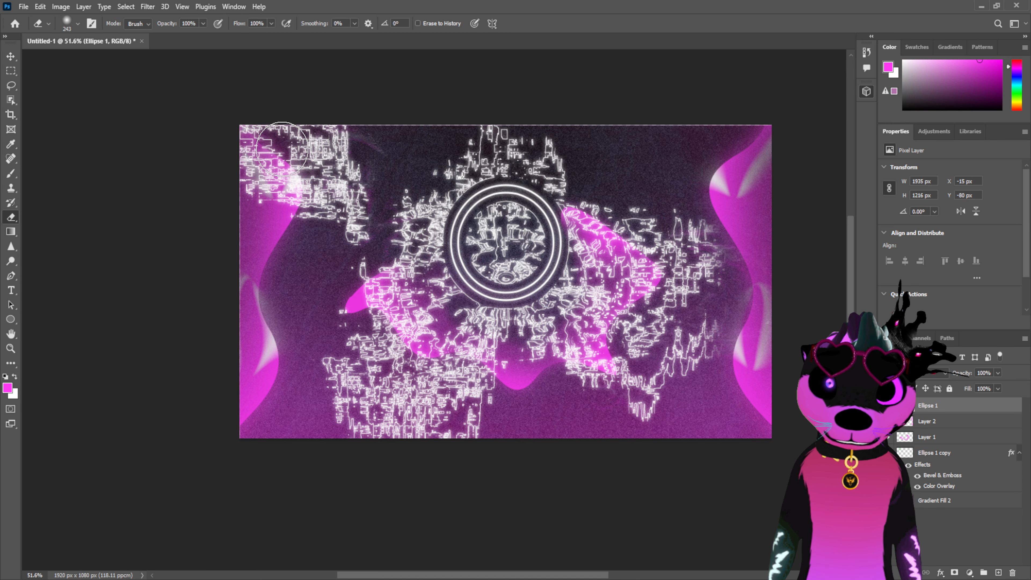
{"action": "mouse_move", "coordinate": [253, 143]}
{"action": "left_mouse_down"}
{"action": "mouse_move", "coordinate": [273, 238]}
{"action": "mouse_move", "coordinate": [278, 203]}
{"action": "mouse_move", "coordinate": [236, 140]}
{"action": "mouse_move", "coordinate": [278, 182]}
{"action": "mouse_move", "coordinate": [273, 240]}
{"action": "mouse_move", "coordinate": [268, 159]}
{"action": "mouse_move", "coordinate": [235, 113]}
{"action": "left_mouse_up"}
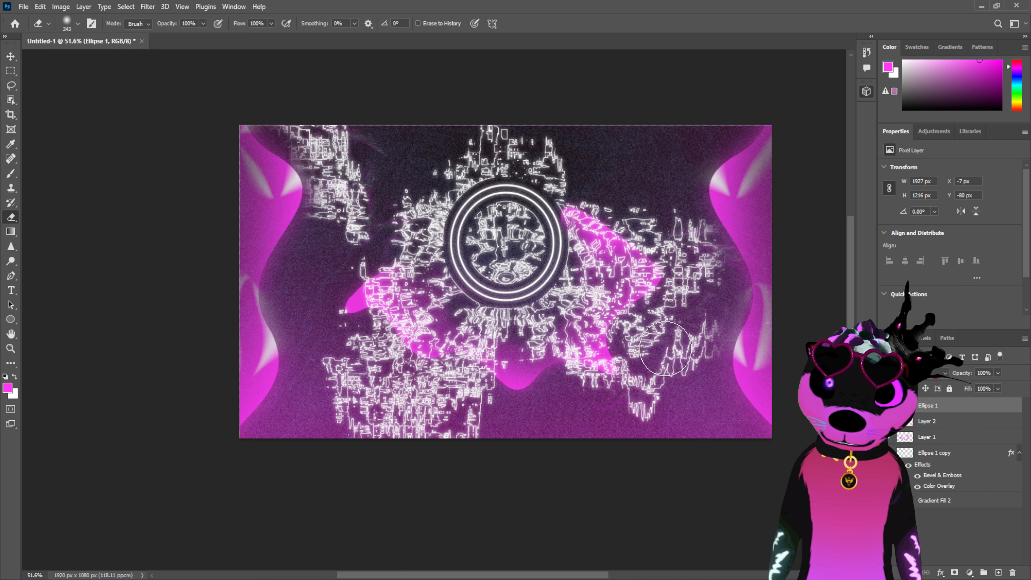
{"action": "mouse_move", "coordinate": [491, 445]}
{"action": "left_mouse_down"}
{"action": "mouse_move", "coordinate": [259, 454]}
{"action": "mouse_move", "coordinate": [676, 460]}
{"action": "mouse_move", "coordinate": [365, 438]}
{"action": "mouse_move", "coordinate": [307, 375]}
{"action": "mouse_move", "coordinate": [346, 304]}
{"action": "mouse_move", "coordinate": [490, 415]}
{"action": "mouse_move", "coordinate": [495, 432]}
{"action": "mouse_move", "coordinate": [533, 371]}
{"action": "mouse_move", "coordinate": [521, 400]}
{"action": "mouse_move", "coordinate": [547, 384]}
{"action": "mouse_move", "coordinate": [638, 433]}
{"action": "mouse_move", "coordinate": [607, 409]}
{"action": "mouse_move", "coordinate": [761, 450]}
{"action": "mouse_move", "coordinate": [689, 408]}
{"action": "mouse_move", "coordinate": [760, 360]}
{"action": "mouse_move", "coordinate": [687, 401]}
{"action": "mouse_move", "coordinate": [718, 311]}
{"action": "left_mouse_up"}
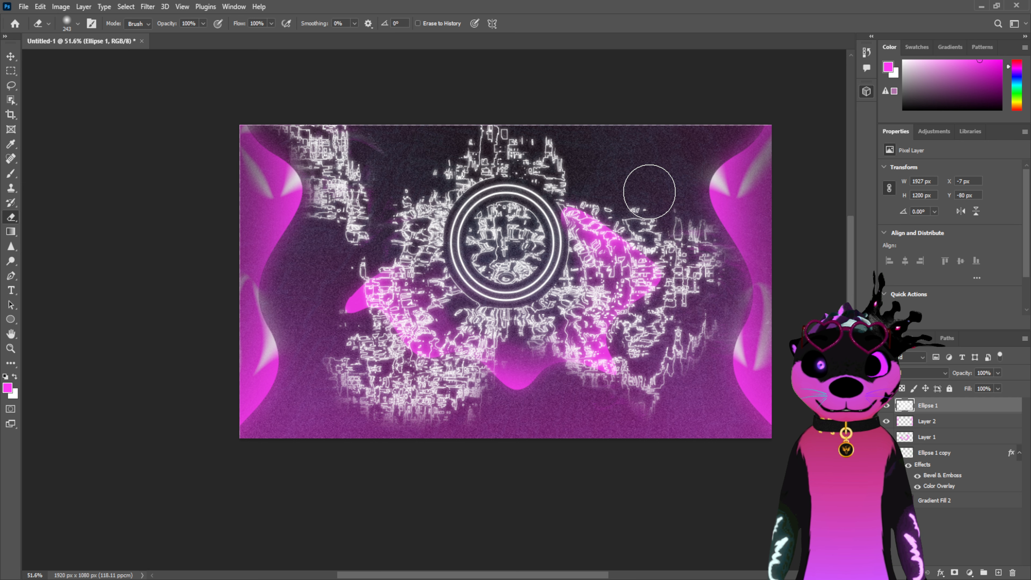
Erase the Ellipse 1 outlines inside and around the ring and over both sides of the central magenta shape
{"action": "mouse_move", "coordinate": [650, 192]}
{"action": "left_mouse_down"}
{"action": "mouse_move", "coordinate": [587, 166]}
{"action": "mouse_move", "coordinate": [484, 74]}
{"action": "mouse_move", "coordinate": [504, 115]}
{"action": "mouse_move", "coordinate": [465, 127]}
{"action": "mouse_move", "coordinate": [410, 233]}
{"action": "mouse_move", "coordinate": [372, 248]}
{"action": "mouse_move", "coordinate": [390, 231]}
{"action": "mouse_move", "coordinate": [348, 307]}
{"action": "left_mouse_up"}
{"action": "mouse_move", "coordinate": [503, 238]}
{"action": "left_mouse_down"}
{"action": "mouse_move", "coordinate": [509, 254]}
{"action": "mouse_move", "coordinate": [570, 240]}
{"action": "left_mouse_up"}
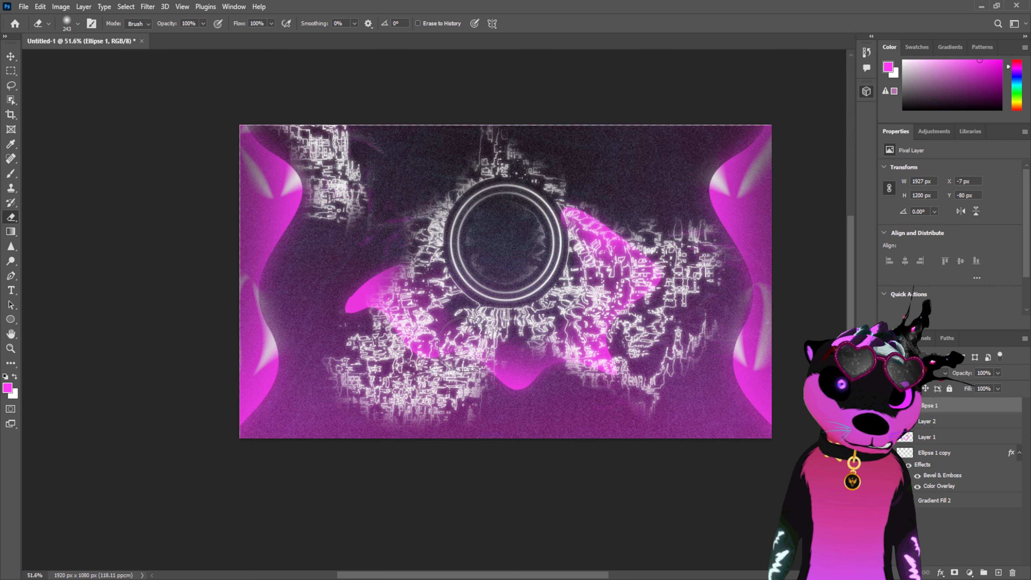
{"action": "left_click_drag", "start_coordinate": [465, 344], "coordinate": [467, 334]}
{"action": "mouse_move", "coordinate": [392, 388]}
{"action": "left_mouse_down"}
{"action": "mouse_move", "coordinate": [411, 377]}
{"action": "mouse_move", "coordinate": [439, 325]}
{"action": "left_mouse_up"}
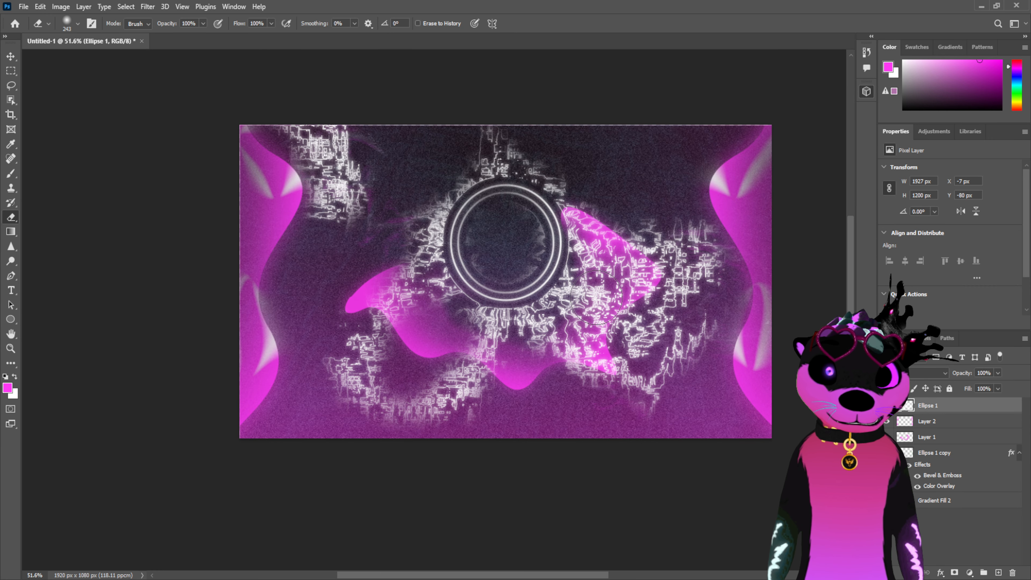
{"action": "mouse_move", "coordinate": [597, 297]}
{"action": "left_mouse_down"}
{"action": "mouse_move", "coordinate": [632, 317]}
{"action": "mouse_move", "coordinate": [656, 284]}
{"action": "mouse_move", "coordinate": [656, 321]}
{"action": "mouse_move", "coordinate": [608, 280]}
{"action": "mouse_move", "coordinate": [676, 293]}
{"action": "mouse_move", "coordinate": [596, 320]}
{"action": "left_mouse_up"}
{"action": "mouse_move", "coordinate": [586, 281]}
{"action": "left_mouse_down"}
{"action": "mouse_move", "coordinate": [684, 273]}
{"action": "mouse_move", "coordinate": [685, 288]}
{"action": "mouse_move", "coordinate": [658, 293]}
{"action": "left_mouse_up"}
{"action": "mouse_move", "coordinate": [647, 329]}
{"action": "left_mouse_down"}
{"action": "mouse_move", "coordinate": [590, 331]}
{"action": "mouse_move", "coordinate": [642, 333]}
{"action": "mouse_move", "coordinate": [597, 303]}
{"action": "left_mouse_up"}
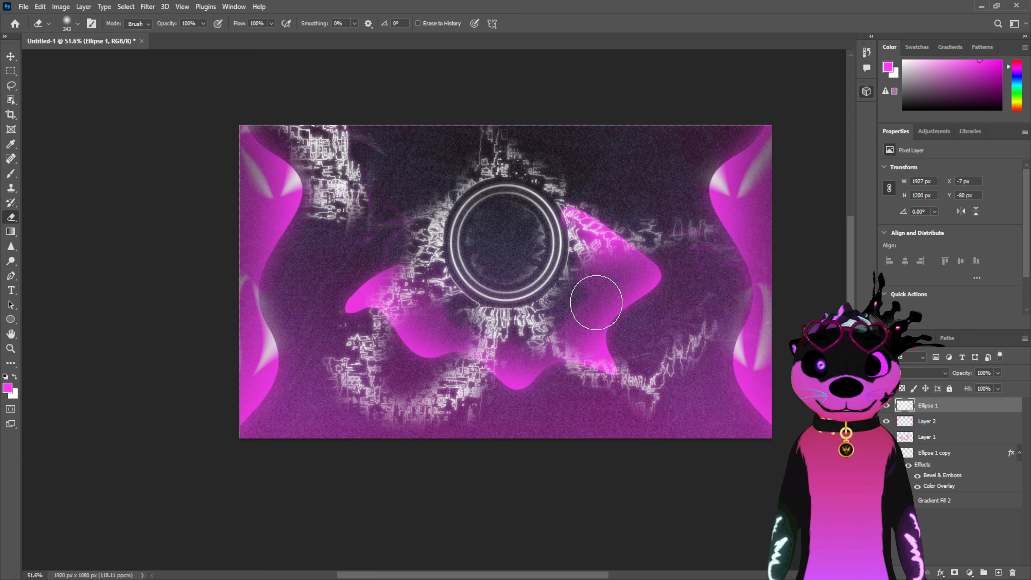
Fade the upper and left parts of the white ring and erase more outlines to its lower left
{"action": "mouse_move", "coordinate": [474, 203]}
{"action": "left_mouse_down"}
{"action": "mouse_move", "coordinate": [432, 194]}
{"action": "mouse_move", "coordinate": [424, 226]}
{"action": "mouse_move", "coordinate": [433, 207]}
{"action": "left_mouse_up"}
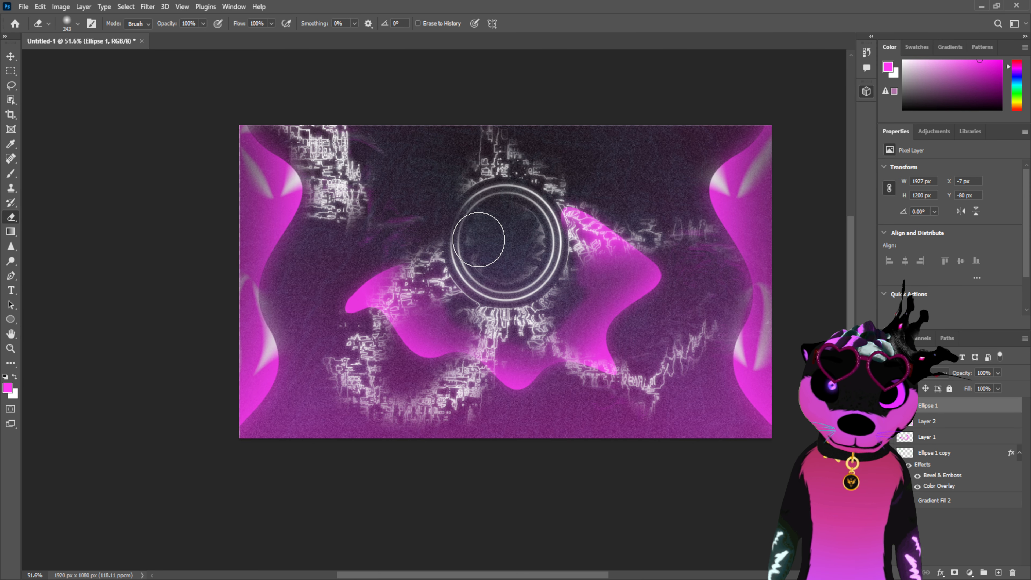
{"action": "left_click_drag", "start_coordinate": [480, 239], "coordinate": [537, 250]}
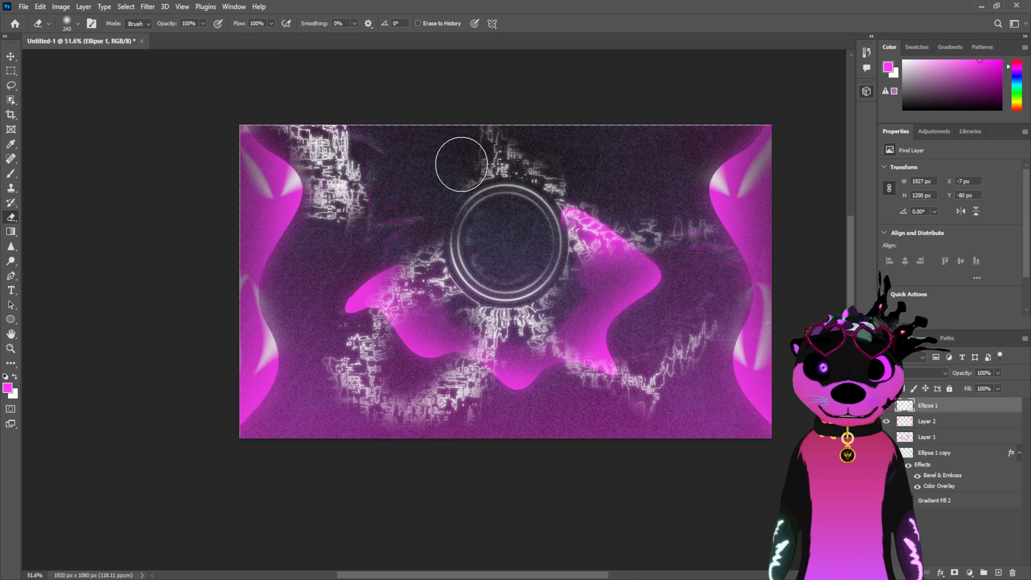
{"action": "mouse_move", "coordinate": [461, 164]}
{"action": "left_mouse_down"}
{"action": "mouse_move", "coordinate": [488, 156]}
{"action": "mouse_move", "coordinate": [515, 191]}
{"action": "left_mouse_up"}
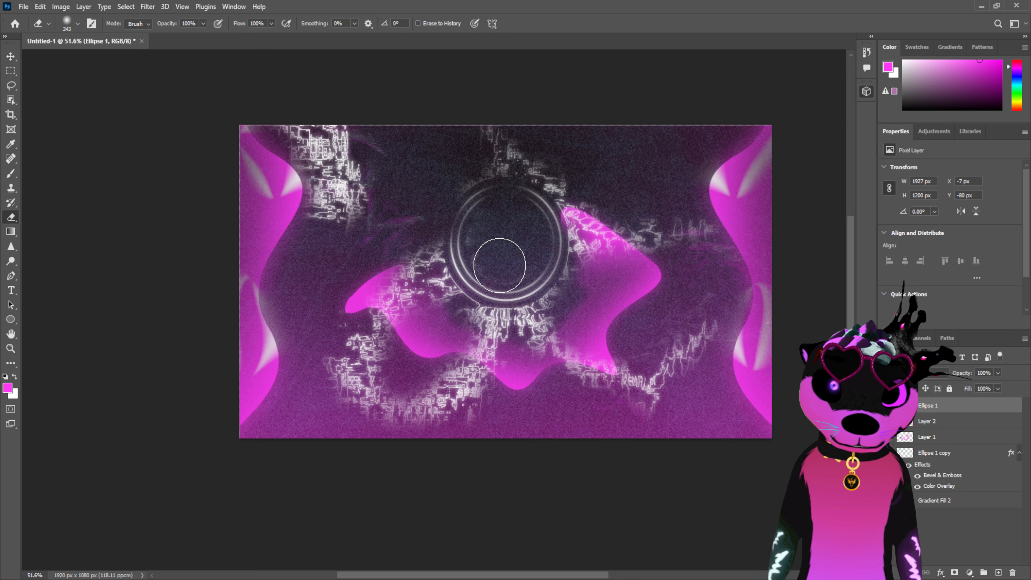
{"action": "mouse_move", "coordinate": [451, 343]}
{"action": "left_mouse_down"}
{"action": "mouse_move", "coordinate": [478, 315]}
{"action": "mouse_move", "coordinate": [453, 334]}
{"action": "mouse_move", "coordinate": [442, 374]}
{"action": "mouse_move", "coordinate": [392, 388]}
{"action": "mouse_move", "coordinate": [430, 365]}
{"action": "mouse_move", "coordinate": [381, 359]}
{"action": "mouse_move", "coordinate": [424, 345]}
{"action": "mouse_move", "coordinate": [414, 305]}
{"action": "left_mouse_up"}
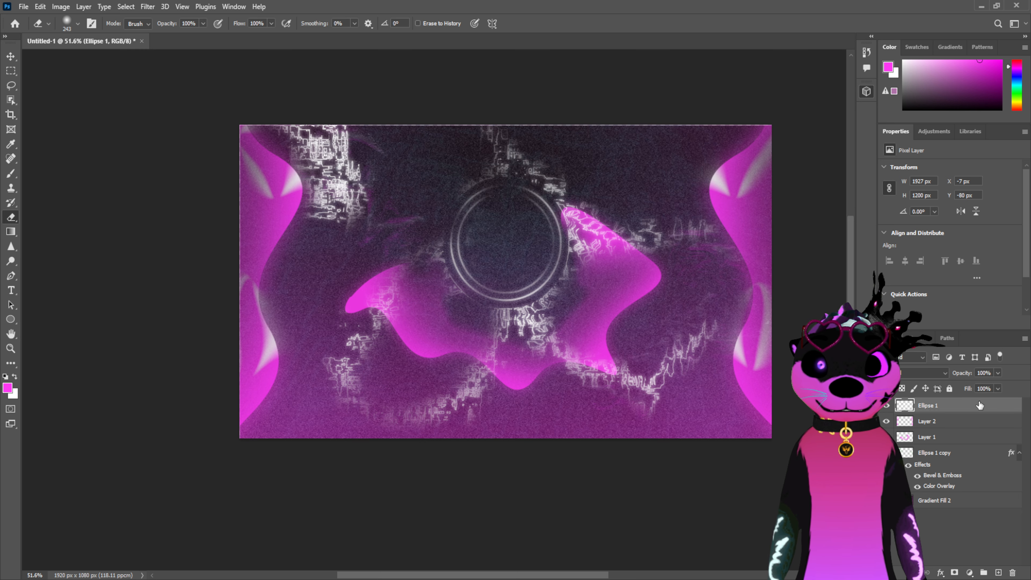
Add a Gradient Overlay to Ellipse 1 running from magenta at the top of the artwork to cyan at the bottom
{"action": "key", "text": "space"}
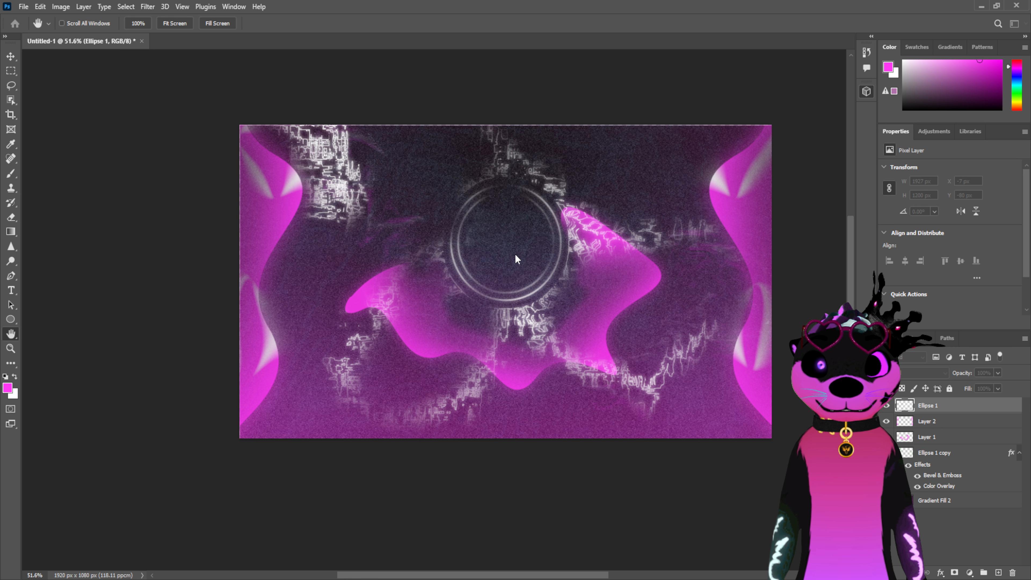
{"action": "left_click", "coordinate": [612, 411]}
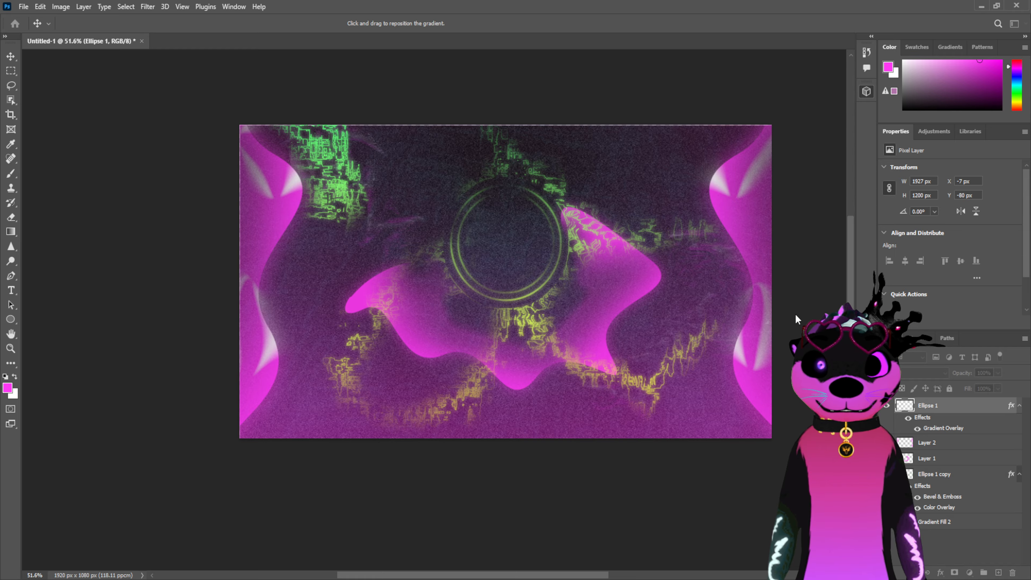
{"action": "key", "text": "i"}
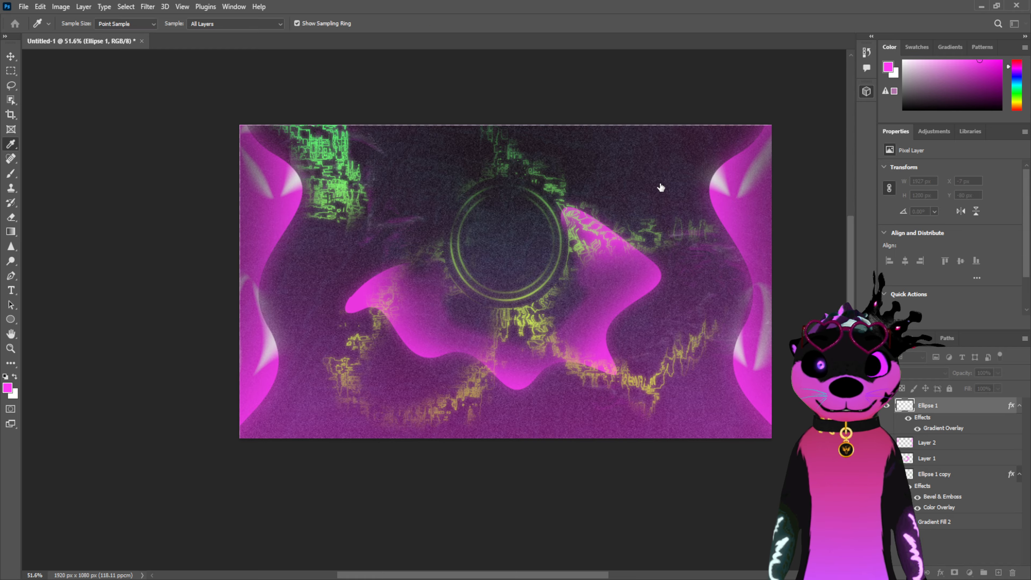
{"action": "left_click", "coordinate": [669, 192]}
{"action": "left_click", "coordinate": [652, 184]}
{"action": "left_click", "coordinate": [648, 184]}
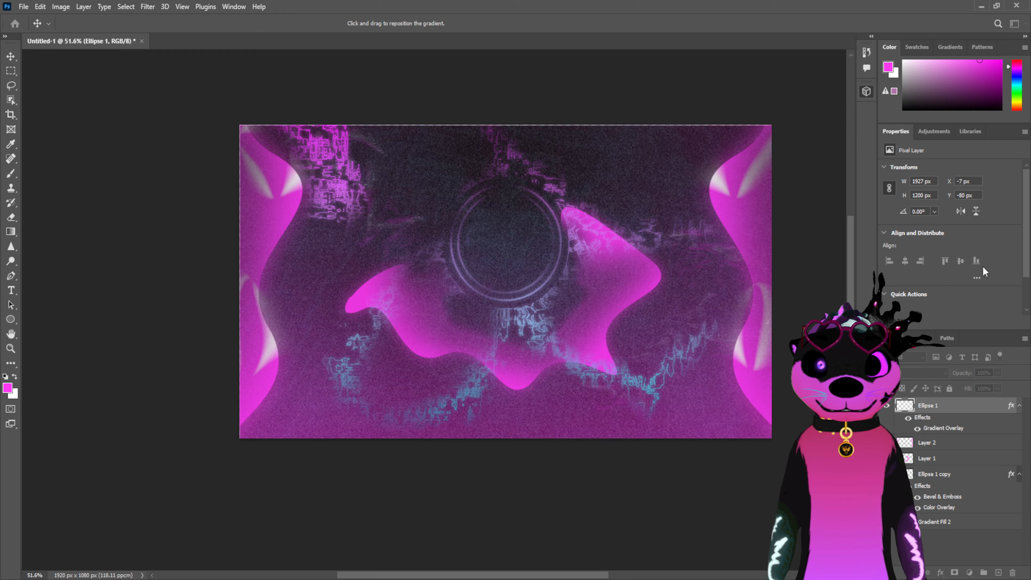
Erase the gradient-colored Ellipse 1 outlines covering the lower and right parts of the central magenta shape
{"action": "key", "text": "e"}
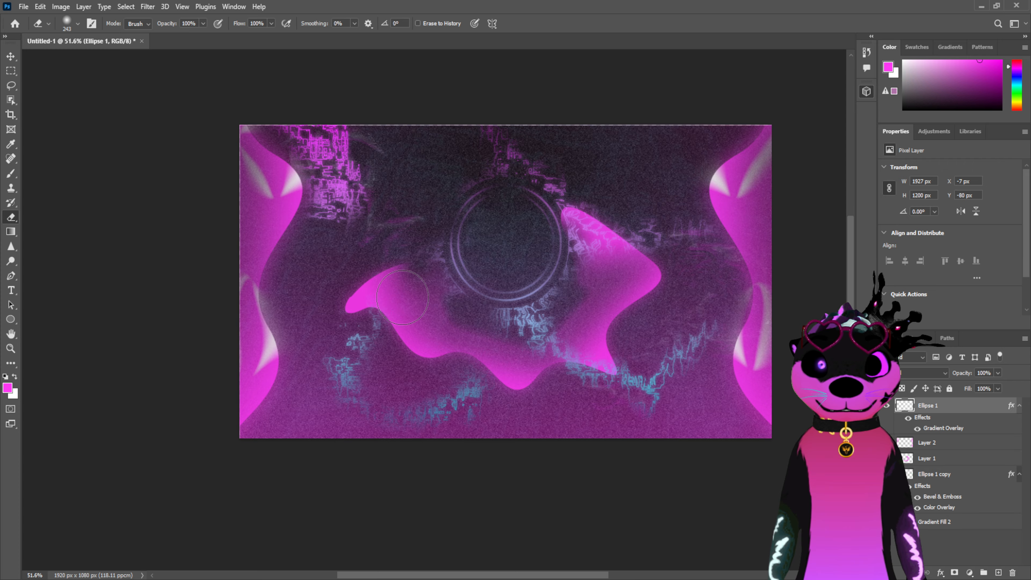
{"action": "left_click_drag", "start_coordinate": [539, 354], "coordinate": [572, 348]}
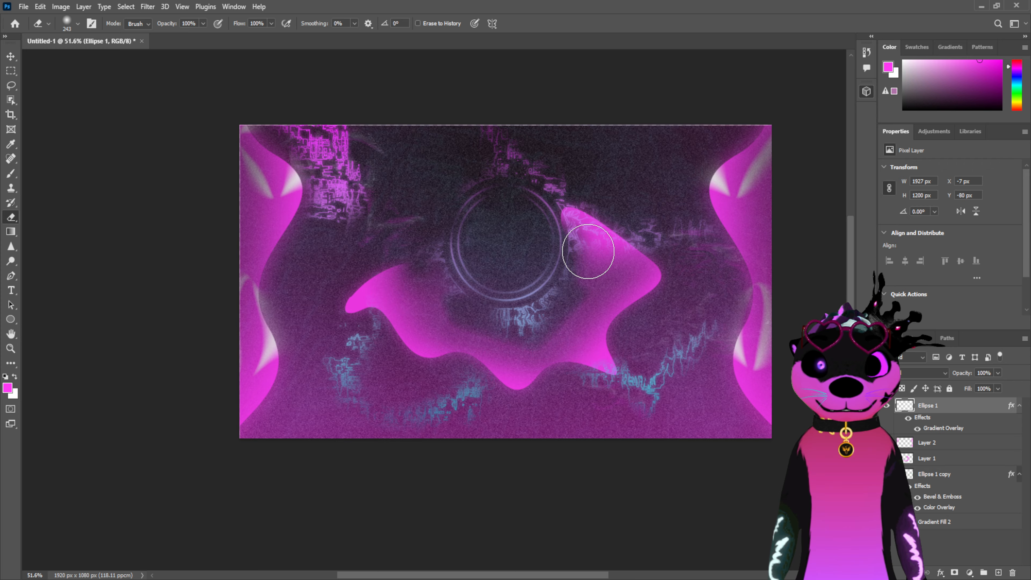
{"action": "left_click_drag", "start_coordinate": [589, 252], "coordinate": [599, 238]}
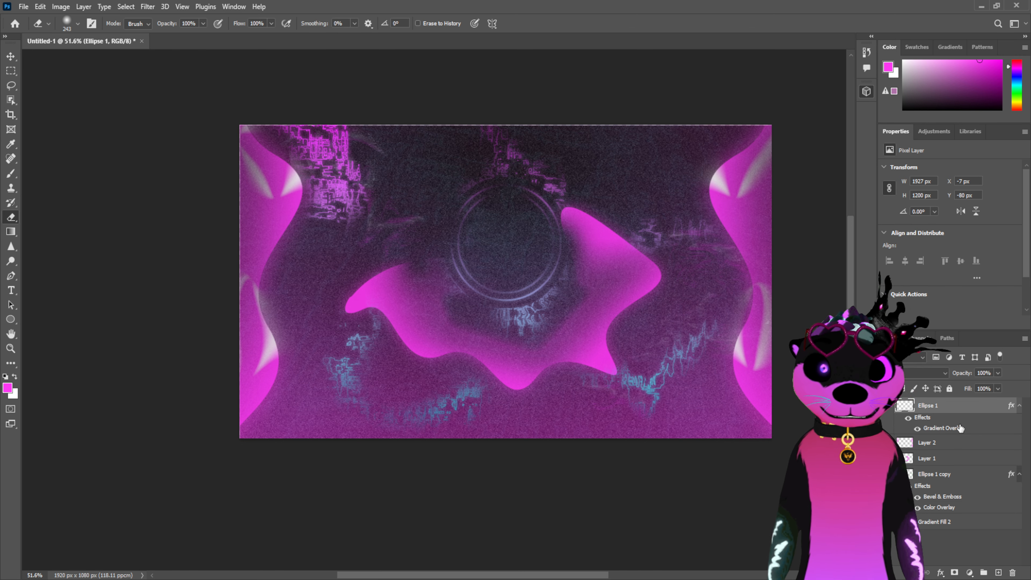
Merge all layers above Gradient Fill 2 into Ellipse 1 and apply Bevel & Emboss to the merged layer
{"action": "left_click", "coordinate": [969, 461], "text": "shift"}
{"action": "key", "text": "Delete"}
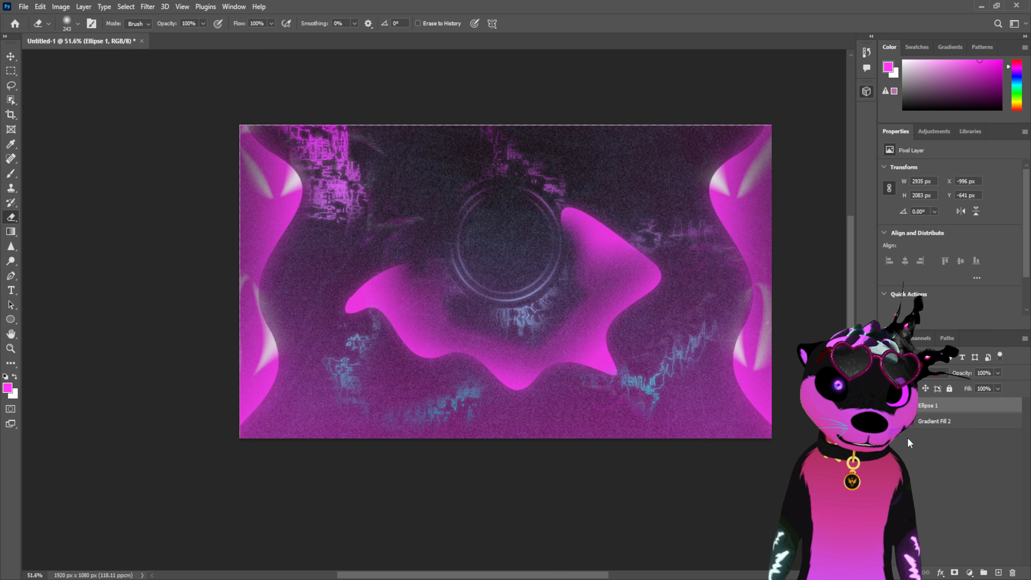
{"action": "double_click", "coordinate": [964, 405]}
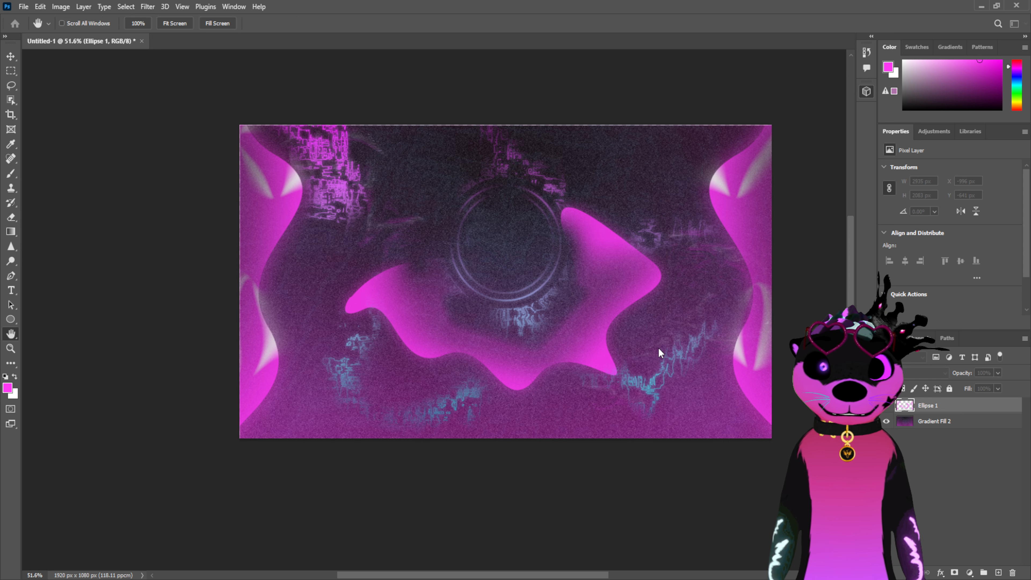
{"action": "left_click", "coordinate": [607, 306]}
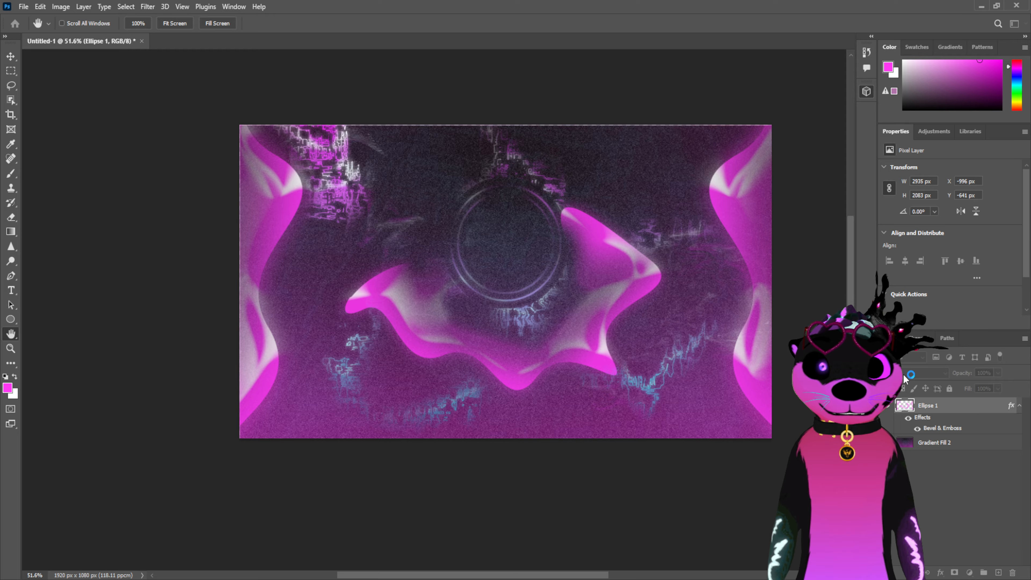
{"action": "key", "text": "e"}
{"action": "mouse_move", "coordinate": [345, 178]}
{"action": "left_mouse_down"}
{"action": "mouse_move", "coordinate": [339, 133]}
{"action": "mouse_move", "coordinate": [335, 190]}
{"action": "mouse_move", "coordinate": [355, 173]}
{"action": "left_mouse_up"}
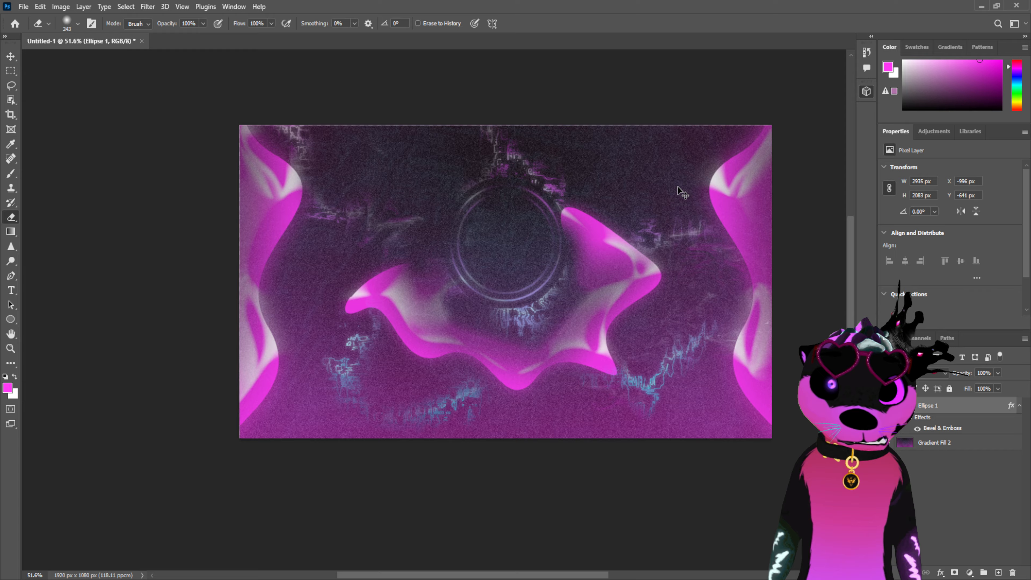
{"action": "key", "text": "ctrl+z"}
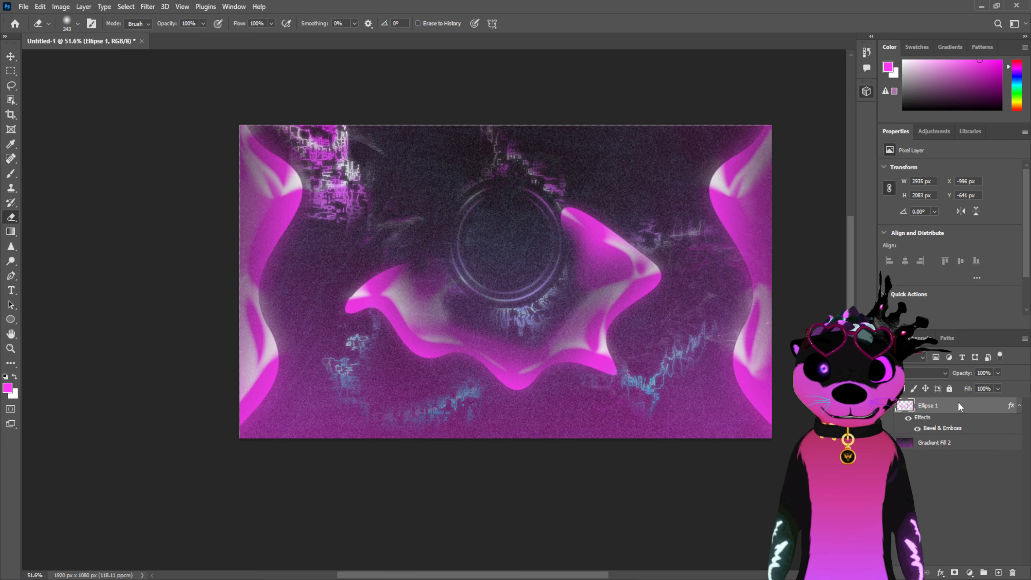
Rasterize the bevel into Ellipse 1 and fade the glitch outlines at the upper left, above the ring, and at the lower right and lower left
{"action": "key", "text": "ctrl+shift+z"}
{"action": "mouse_move", "coordinate": [329, 170]}
{"action": "left_mouse_down"}
{"action": "mouse_move", "coordinate": [354, 179]}
{"action": "mouse_move", "coordinate": [350, 203]}
{"action": "mouse_move", "coordinate": [321, 129]}
{"action": "mouse_move", "coordinate": [350, 176]}
{"action": "mouse_move", "coordinate": [515, 148]}
{"action": "mouse_move", "coordinate": [629, 151]}
{"action": "left_mouse_up"}
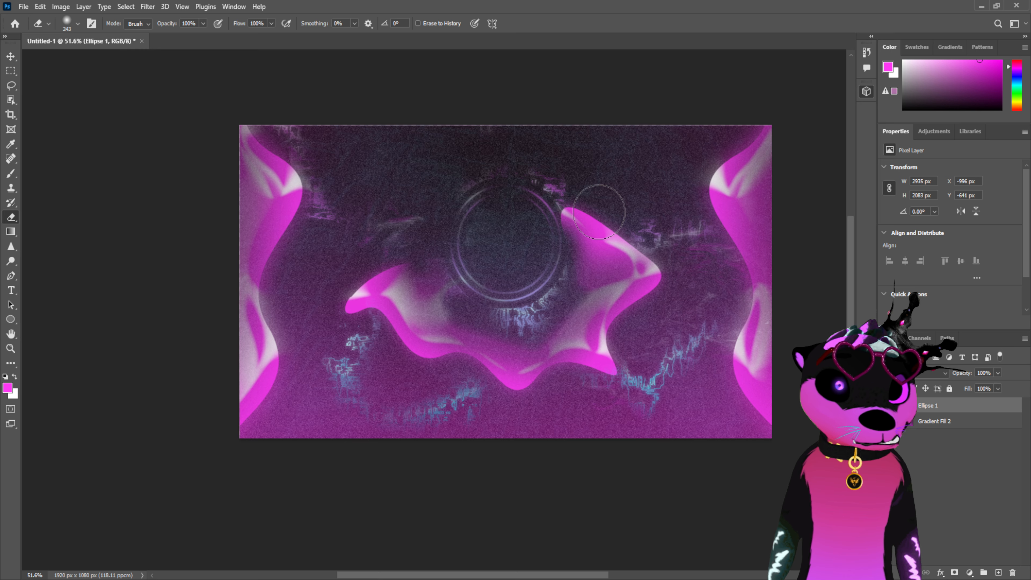
{"action": "mouse_move", "coordinate": [683, 243]}
{"action": "left_mouse_down"}
{"action": "mouse_move", "coordinate": [658, 377]}
{"action": "mouse_move", "coordinate": [727, 423]}
{"action": "mouse_move", "coordinate": [751, 461]}
{"action": "left_mouse_up"}
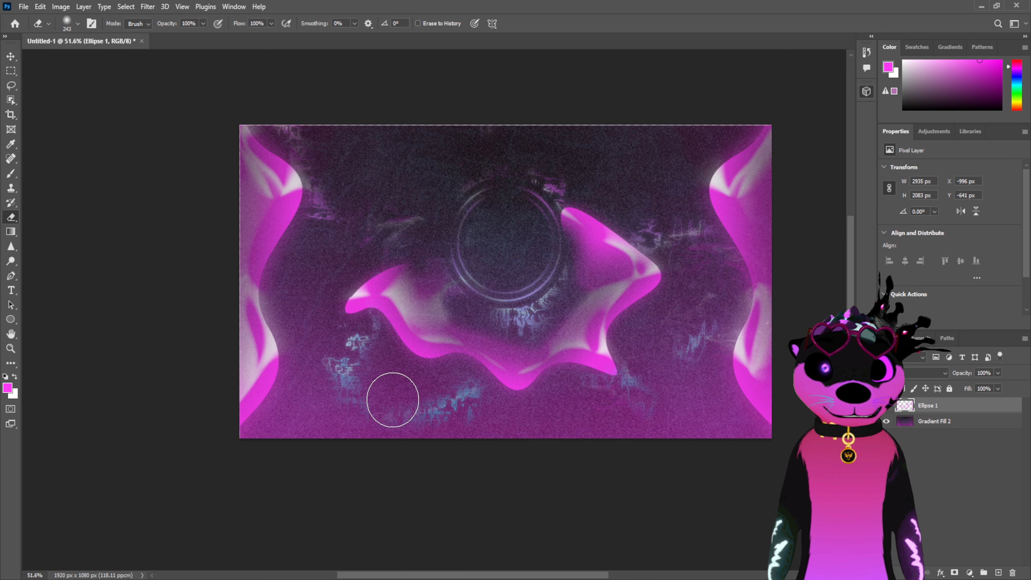
{"action": "mouse_move", "coordinate": [385, 390]}
{"action": "left_mouse_down"}
{"action": "mouse_move", "coordinate": [363, 347]}
{"action": "mouse_move", "coordinate": [336, 346]}
{"action": "mouse_move", "coordinate": [310, 267]}
{"action": "left_mouse_up"}
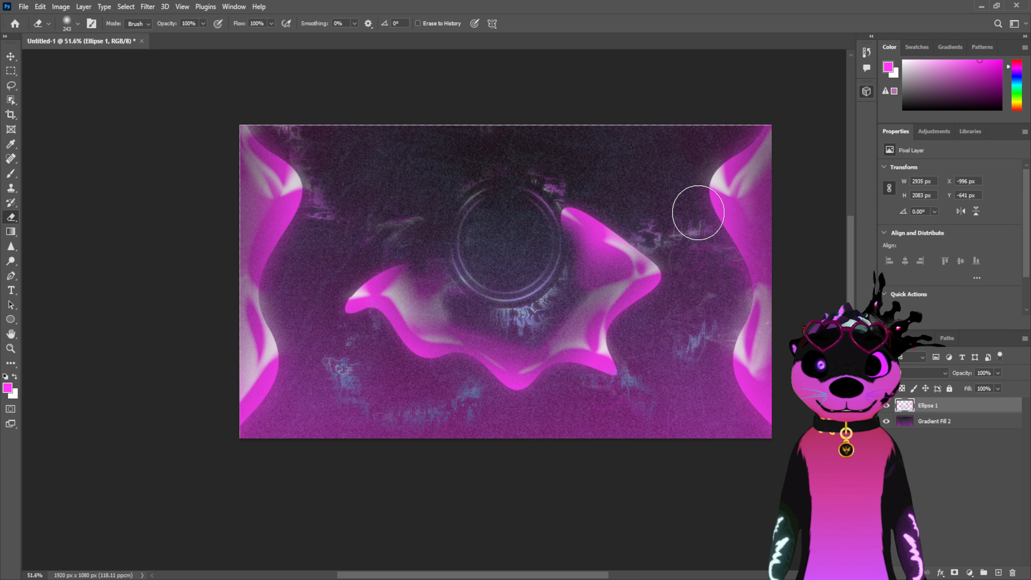
Check Ellipse 1 by toggling its visibility, and keep one duplicate of it at 64% opacity
{"action": "left_click", "coordinate": [891, 404]}
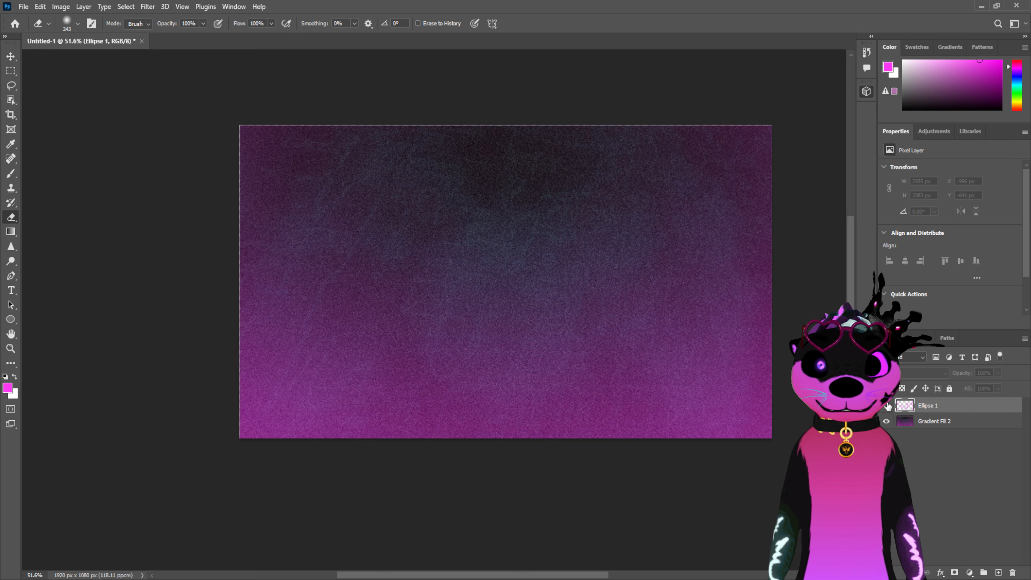
{"action": "left_click", "coordinate": [892, 404]}
{"action": "key", "text": "ctrl+j"}
{"action": "key", "text": "ctrl+j"}
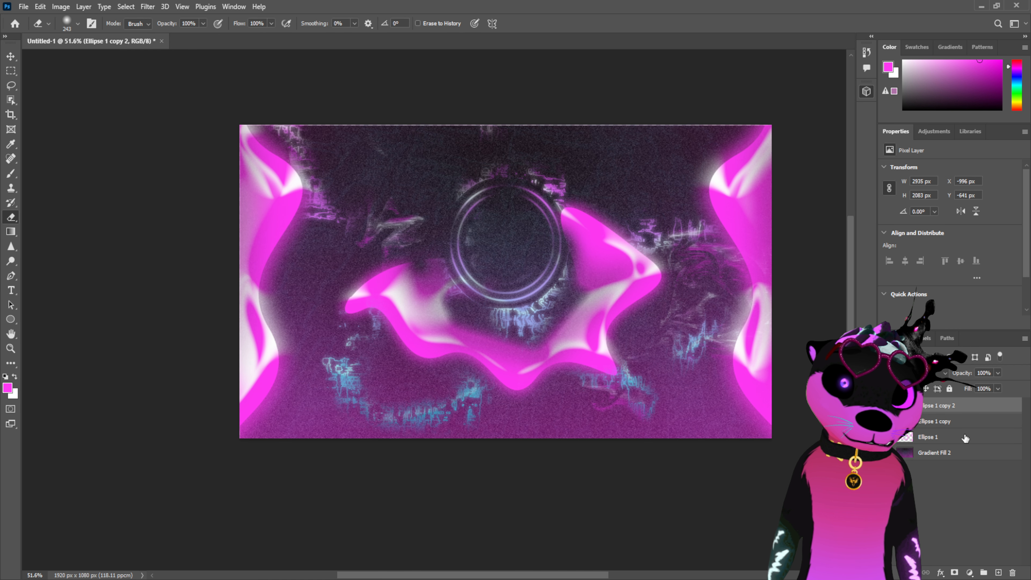
{"action": "key", "text": "Delete"}
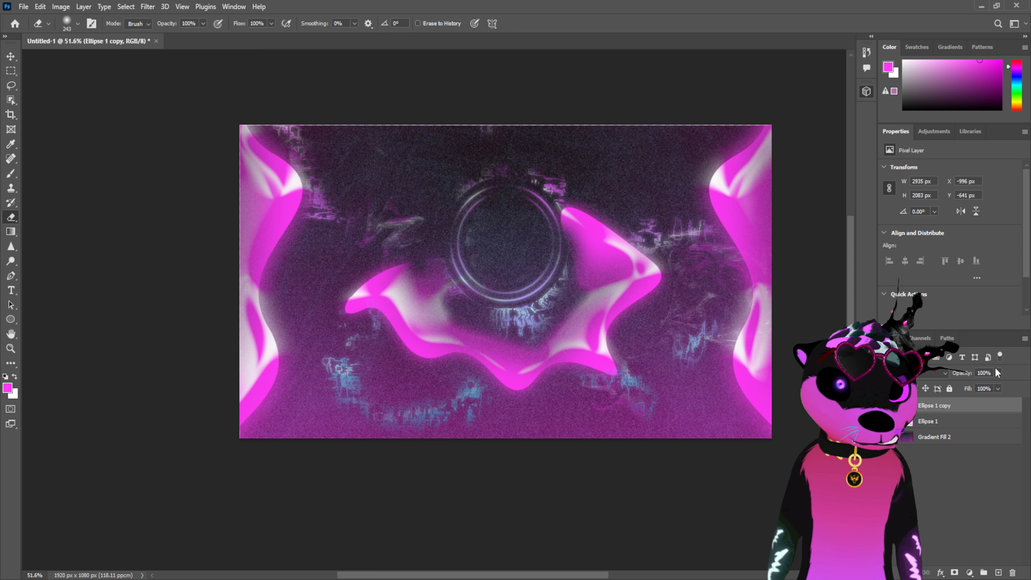
{"action": "left_click_drag", "start_coordinate": [968, 372], "coordinate": [954, 373]}
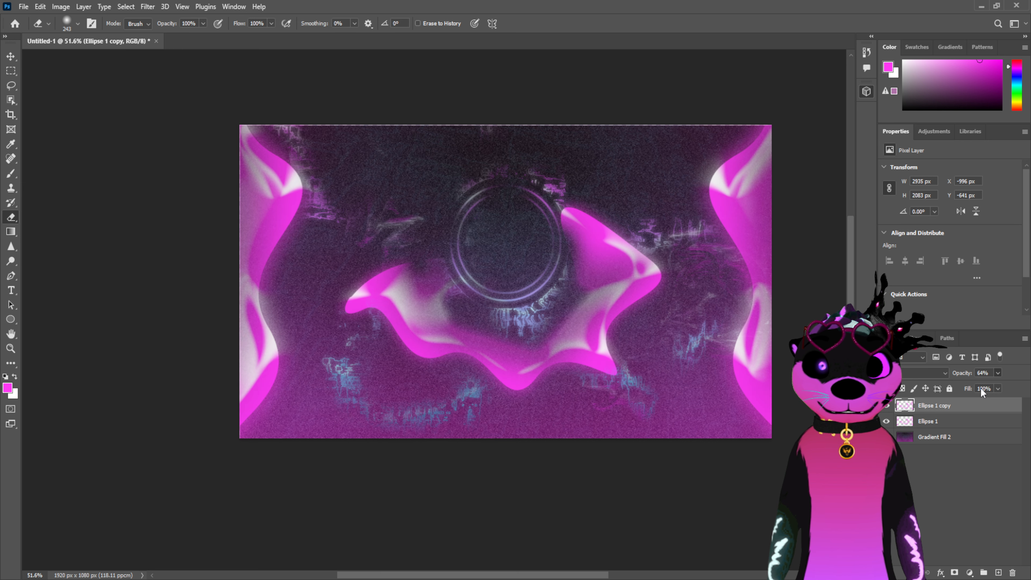
Merge Ellipse 1 copy and Ellipse 1 into a single layer
{"action": "left_click", "coordinate": [932, 505]}
{"action": "left_click", "coordinate": [962, 405]}
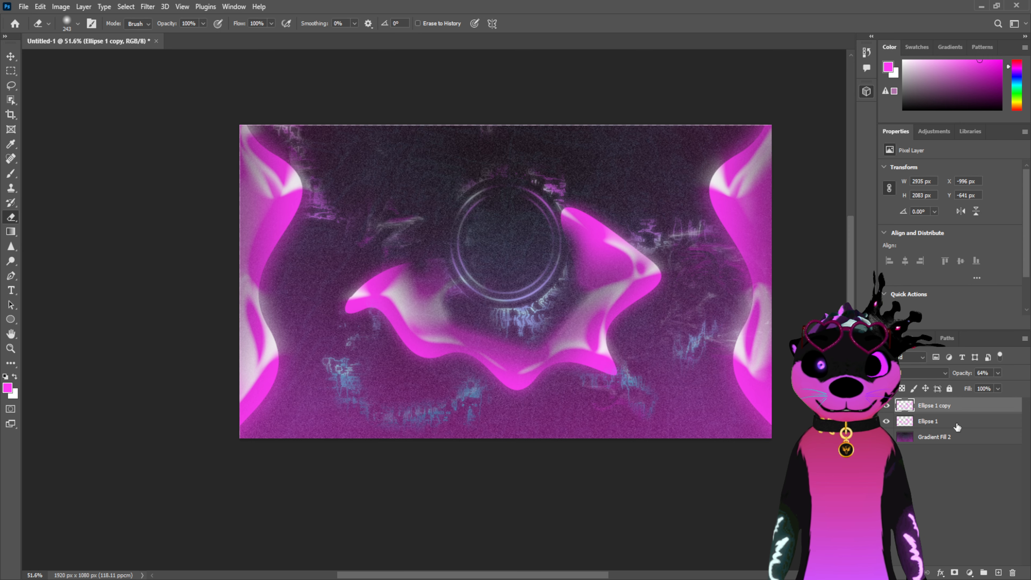
{"action": "left_click", "coordinate": [956, 423], "text": "ctrl"}
{"action": "key", "text": "ctrl+e"}
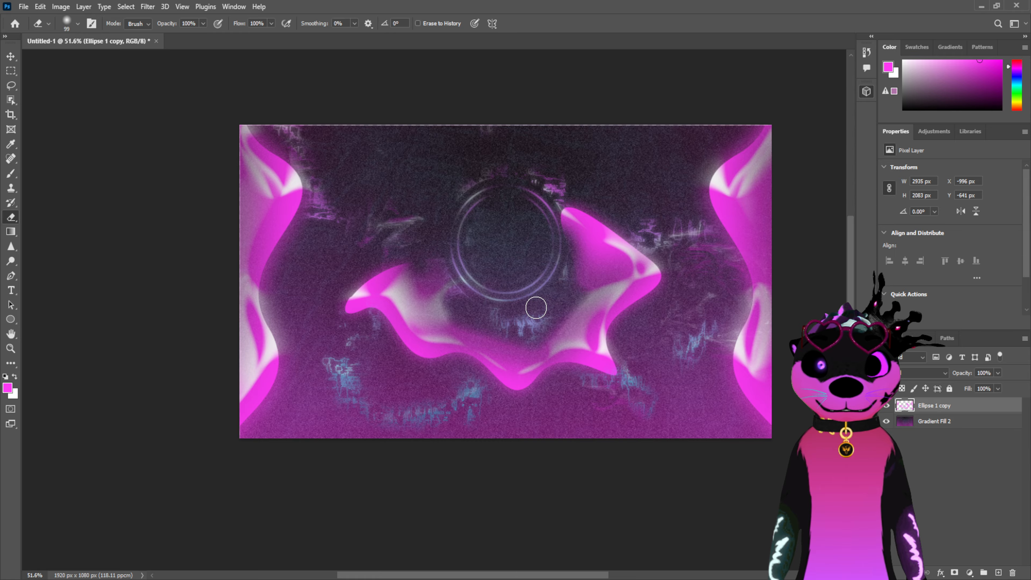
Erase leftover outlines around the ring, right of the central shape and on the left side with a 99 px eraser
{"action": "left_click_drag", "start_coordinate": [536, 307], "coordinate": [524, 322]}
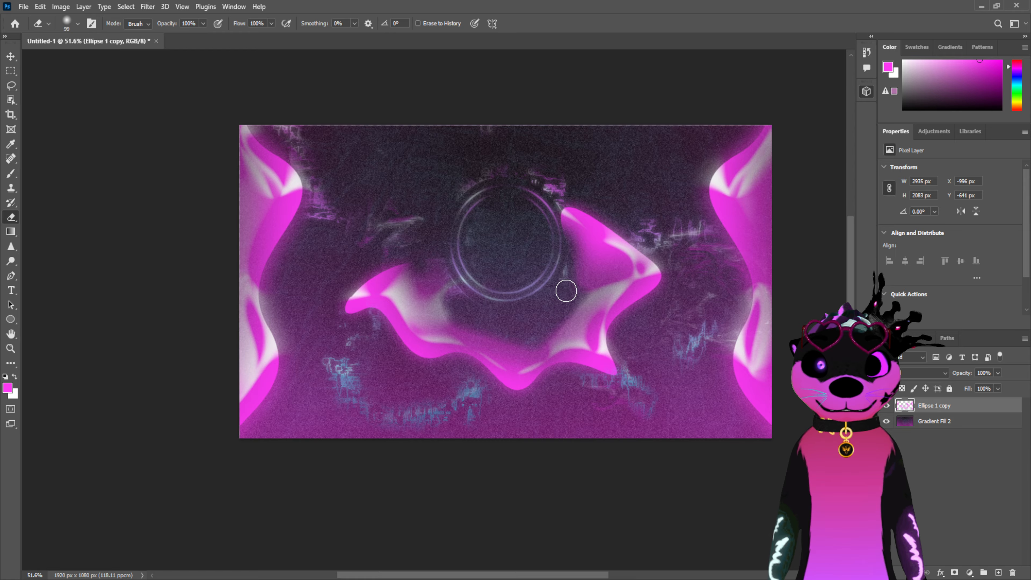
{"action": "left_click_drag", "start_coordinate": [565, 187], "coordinate": [540, 180]}
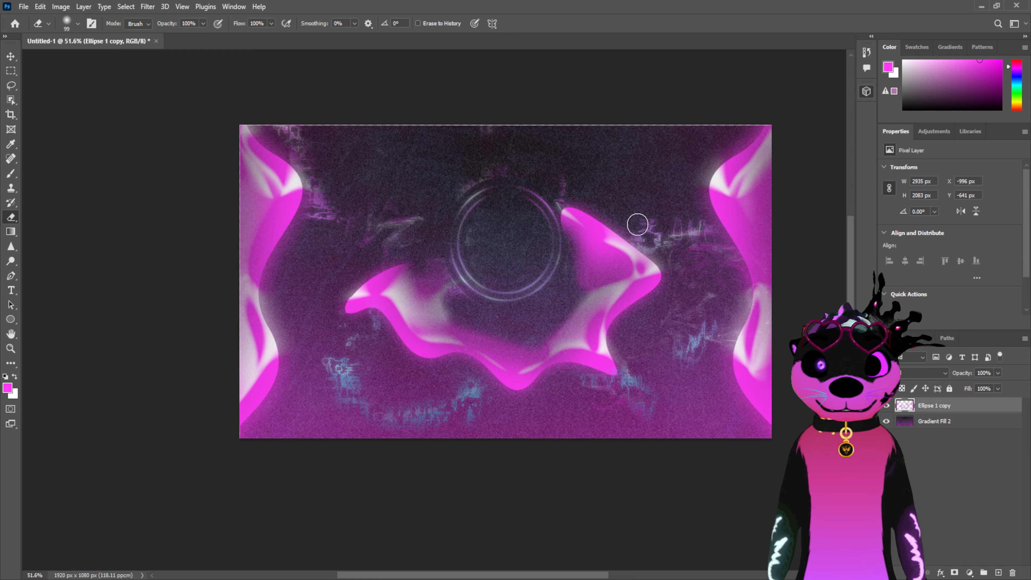
{"action": "left_click_drag", "start_coordinate": [637, 225], "coordinate": [695, 229]}
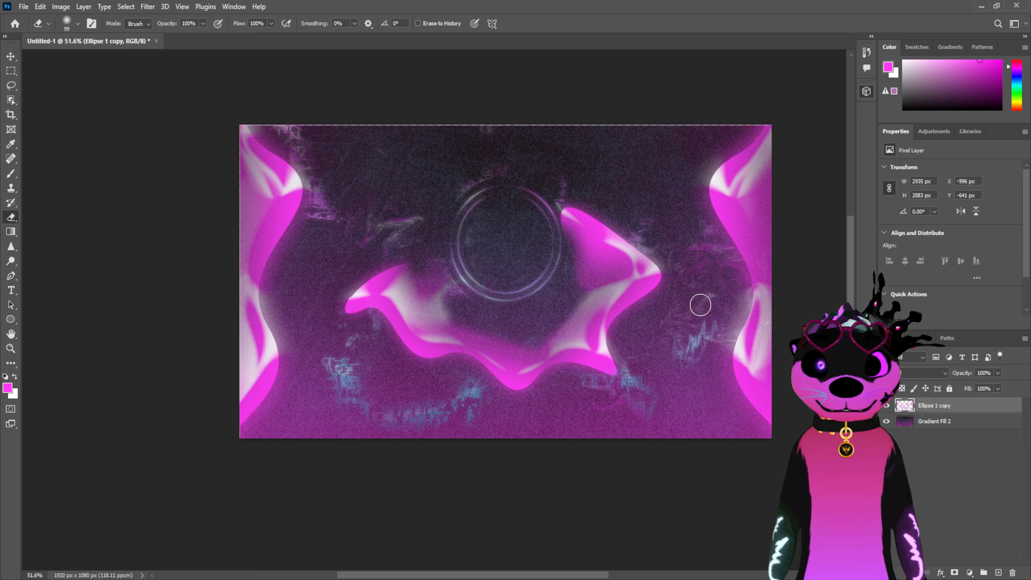
{"action": "left_click_drag", "start_coordinate": [701, 305], "coordinate": [655, 303]}
{"action": "mouse_move", "coordinate": [344, 345]}
{"action": "left_mouse_down"}
{"action": "mouse_move", "coordinate": [380, 336]}
{"action": "mouse_move", "coordinate": [354, 367]}
{"action": "left_mouse_up"}
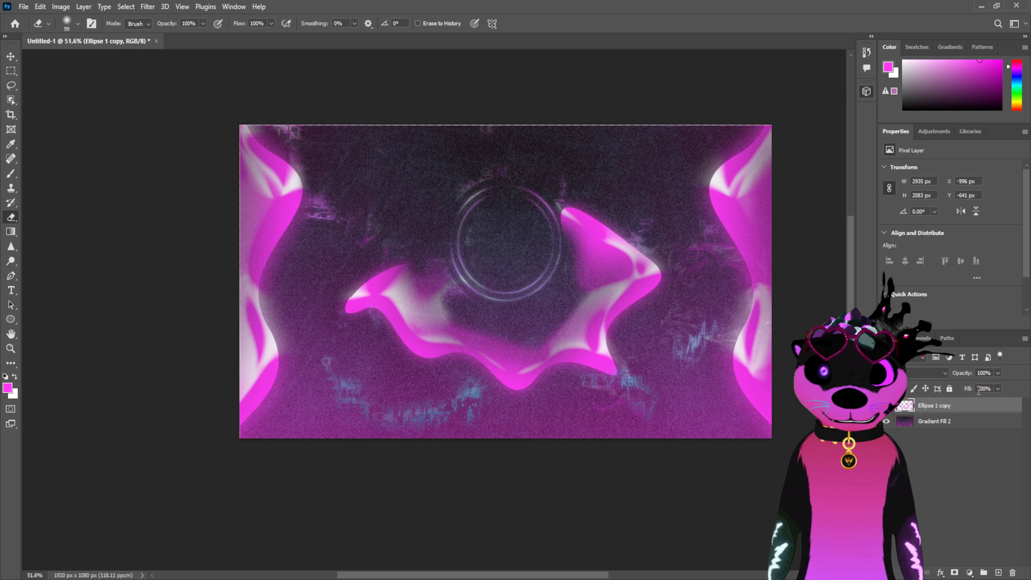
Review the artwork by toggling the visibility of Ellipse 1 copy and Gradient Fill 2
{"action": "left_click", "coordinate": [886, 405]}
{"action": "left_click", "coordinate": [886, 406]}
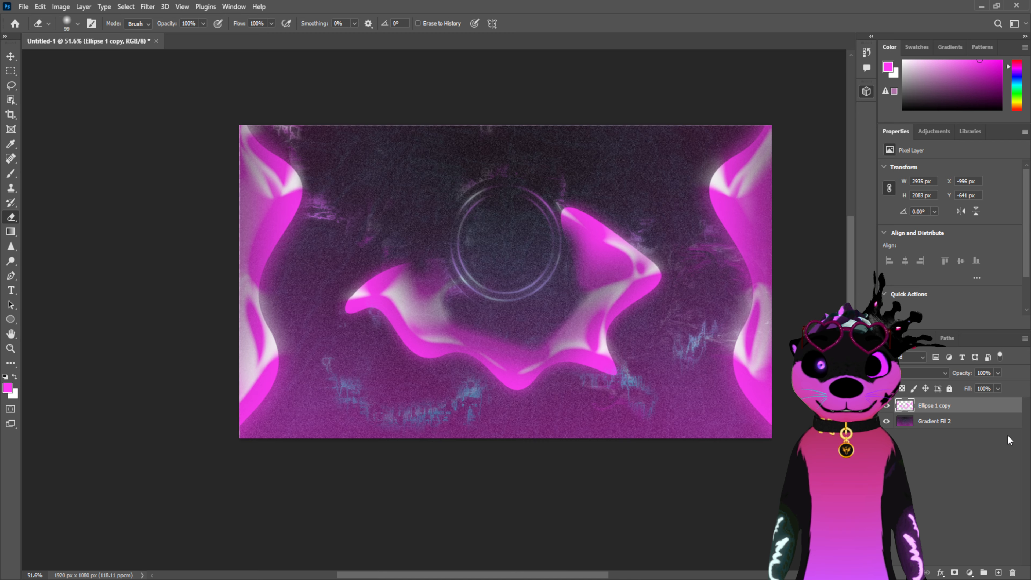
{"action": "left_click", "coordinate": [971, 418]}
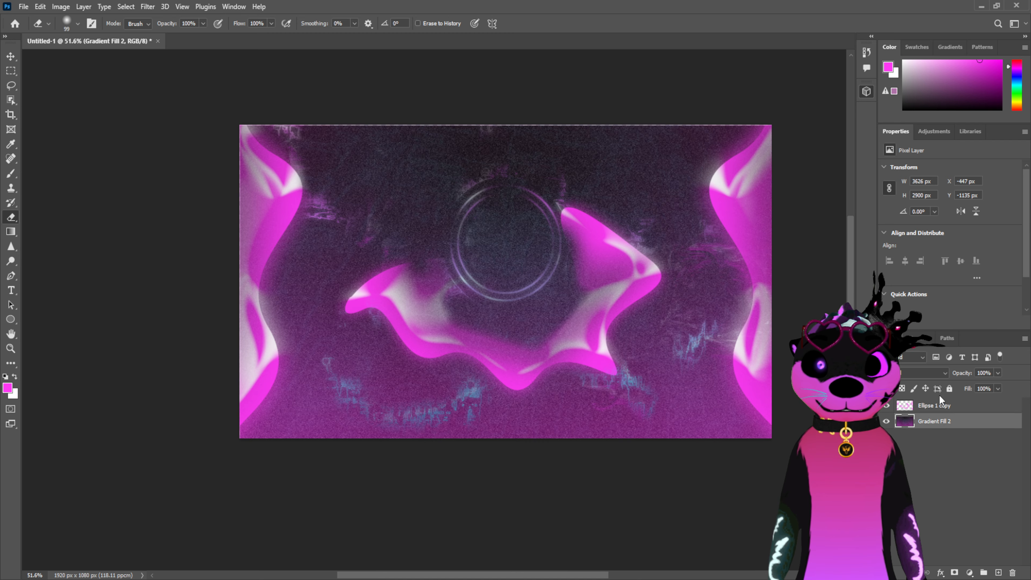
{"action": "left_click", "coordinate": [886, 421]}
{"action": "left_click", "coordinate": [887, 421]}
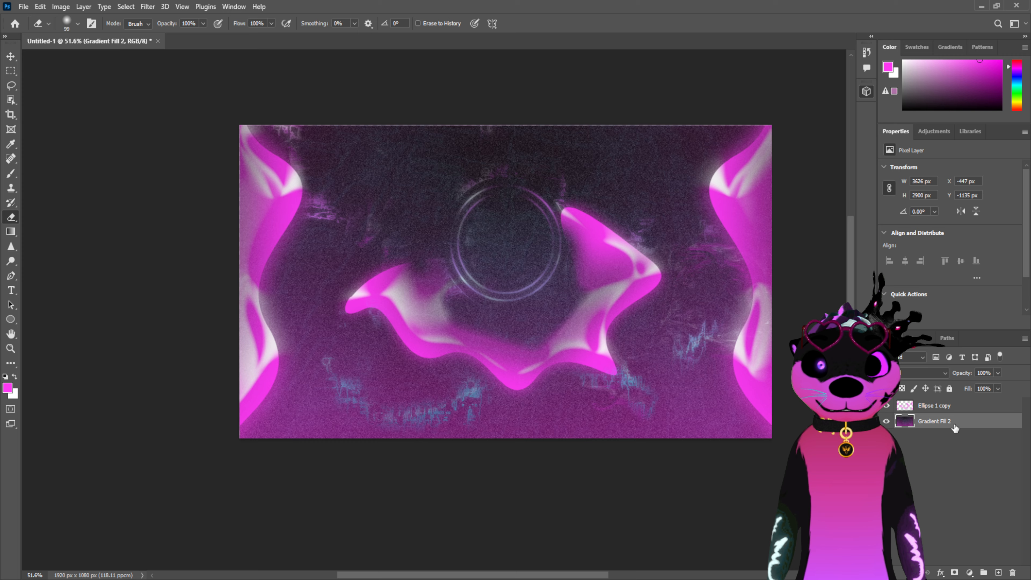
{"action": "key", "text": "space"}
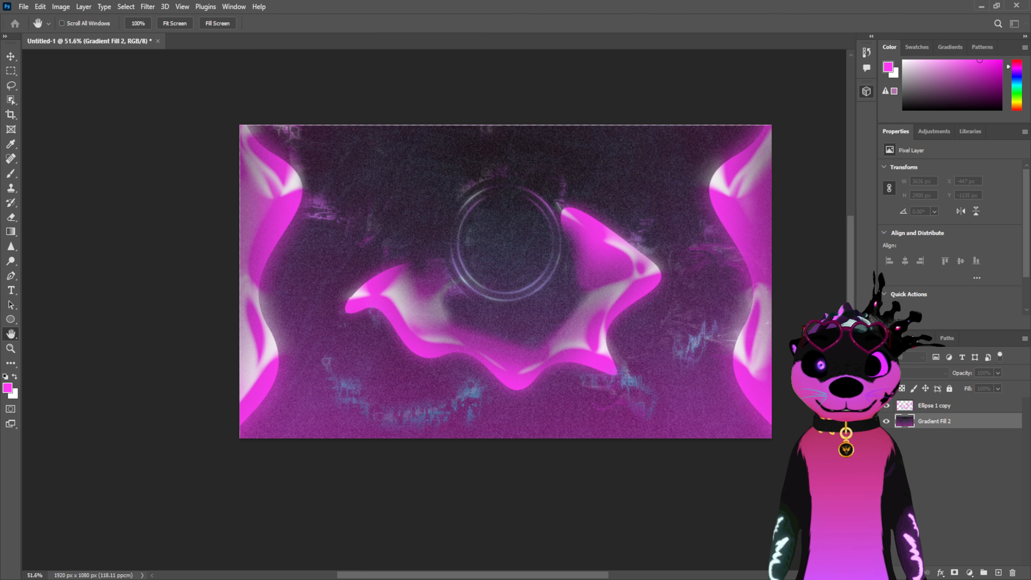
Duplicate the Ellipse 1 copy layer
{"action": "left_click", "coordinate": [950, 406]}
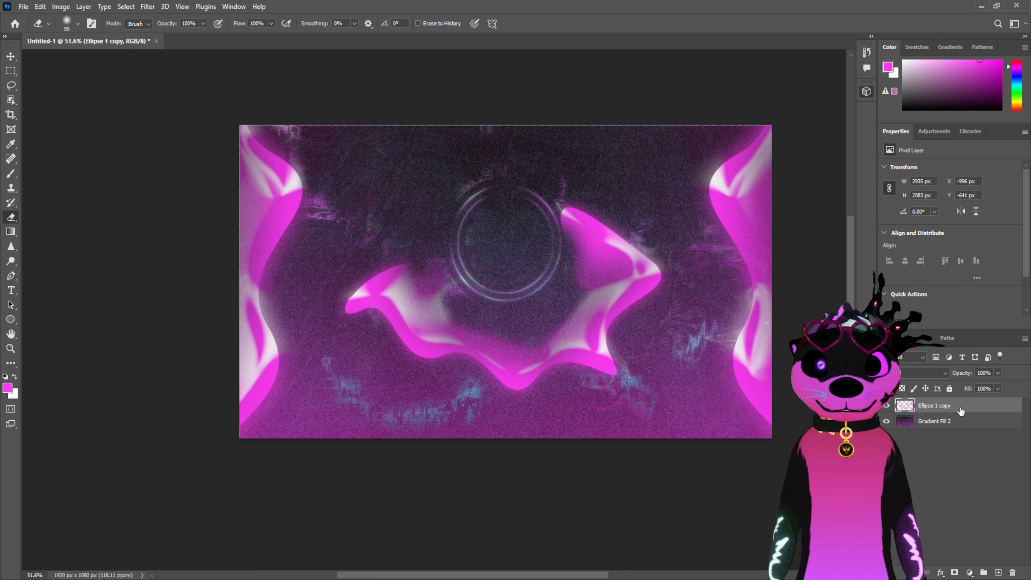
{"action": "key", "text": "ctrl+j"}
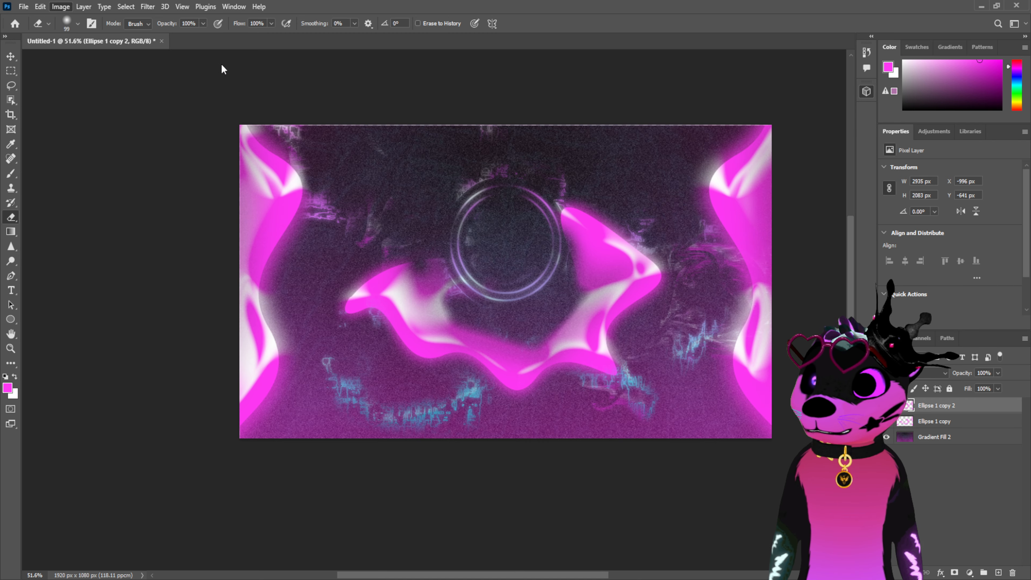
{"action": "key", "text": "i"}
{"action": "left_click_drag", "start_coordinate": [559, 418], "coordinate": [542, 422]}
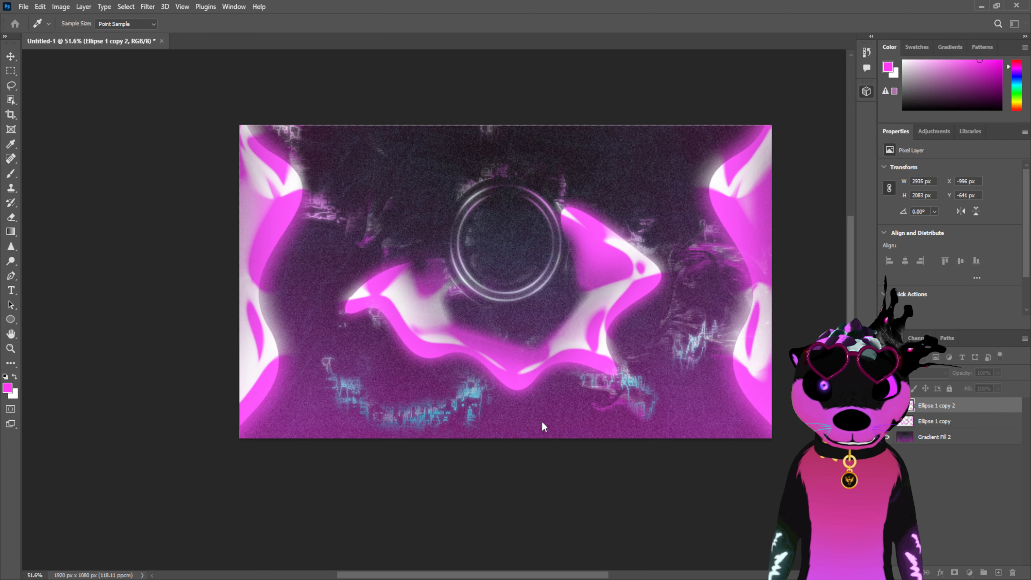
{"action": "mouse_move", "coordinate": [545, 461]}
{"action": "left_mouse_down"}
{"action": "mouse_move", "coordinate": [599, 470]}
{"action": "mouse_move", "coordinate": [557, 471]}
{"action": "left_mouse_up"}
{"action": "key", "text": "e"}
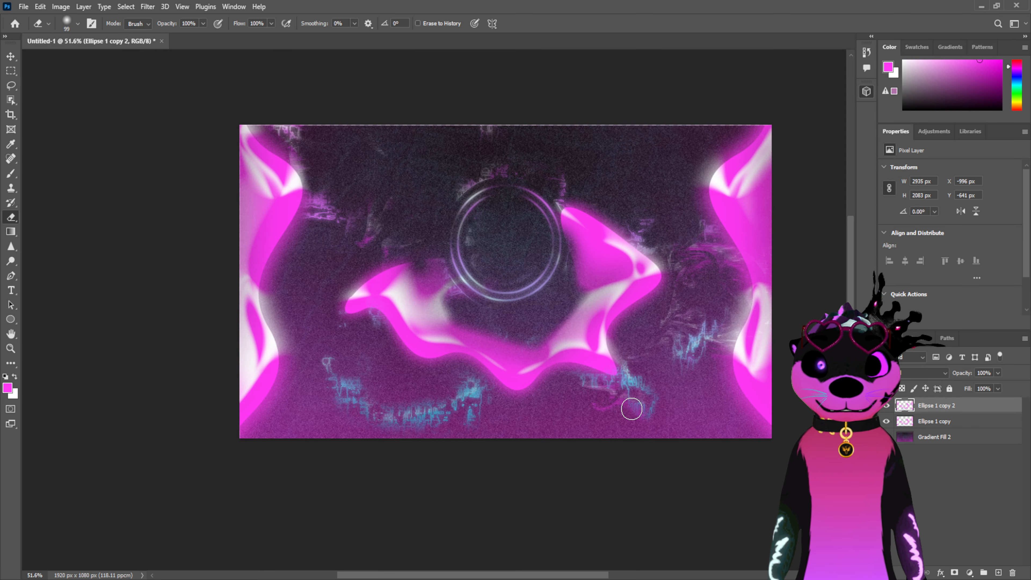
Hide Ellipse 1 copy 2 and merge Ellipse 1 copy with Gradient Fill 2
{"action": "left_click", "coordinate": [886, 406]}
{"action": "left_click", "coordinate": [942, 425]}
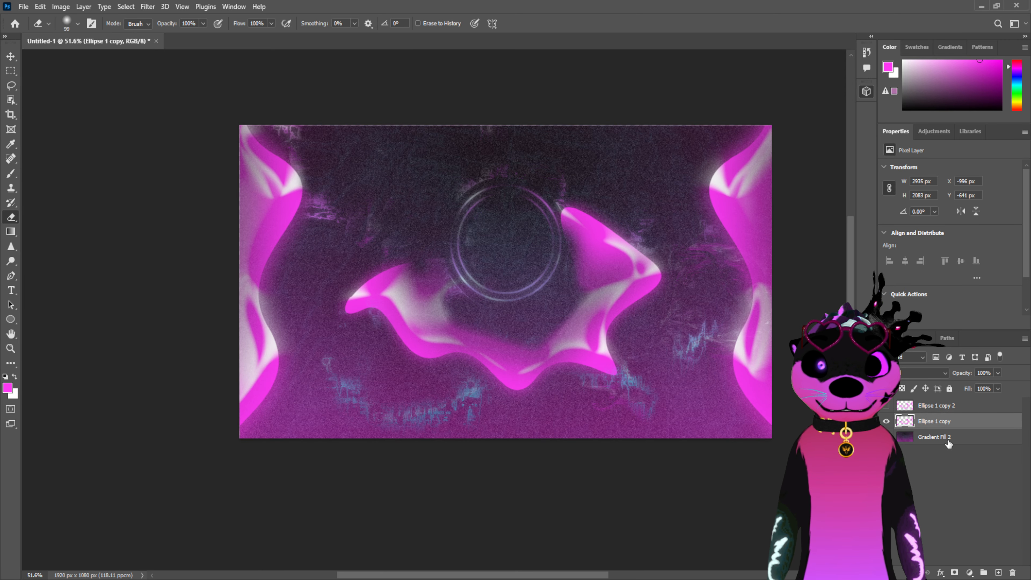
{"action": "left_click", "coordinate": [934, 438], "text": "shift"}
{"action": "key", "text": "ctrl+e"}
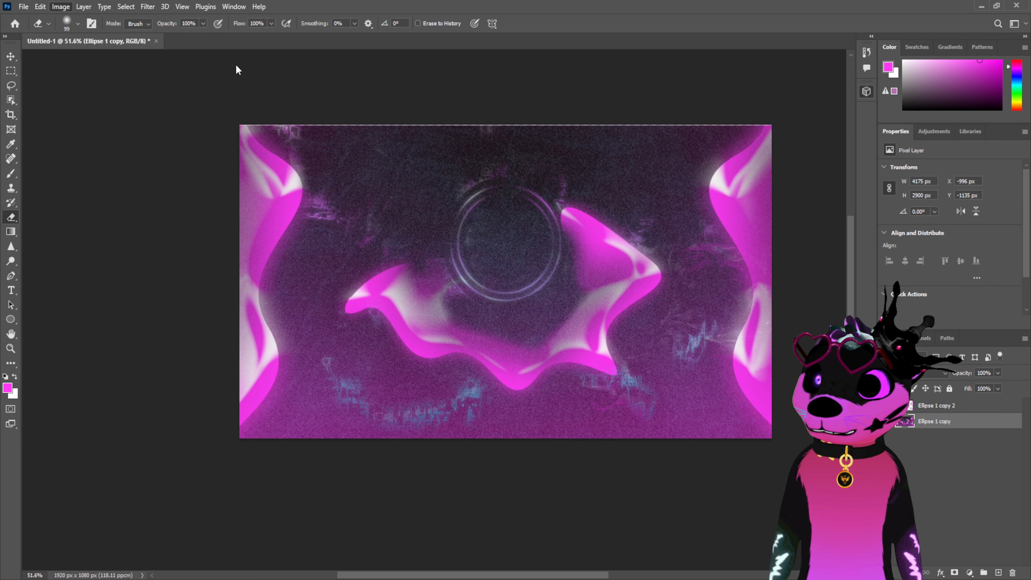
Apply an image adjustment to the Ellipse 1 copy layer that brightens the highlights and intensifies the neon magenta and blue
{"action": "key", "text": "i"}
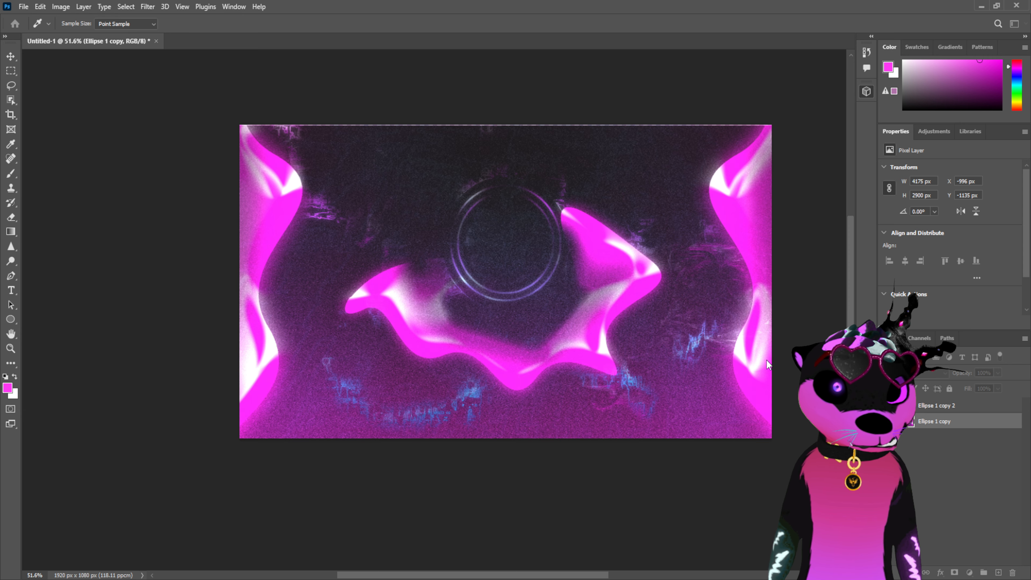
{"action": "key", "text": "e"}
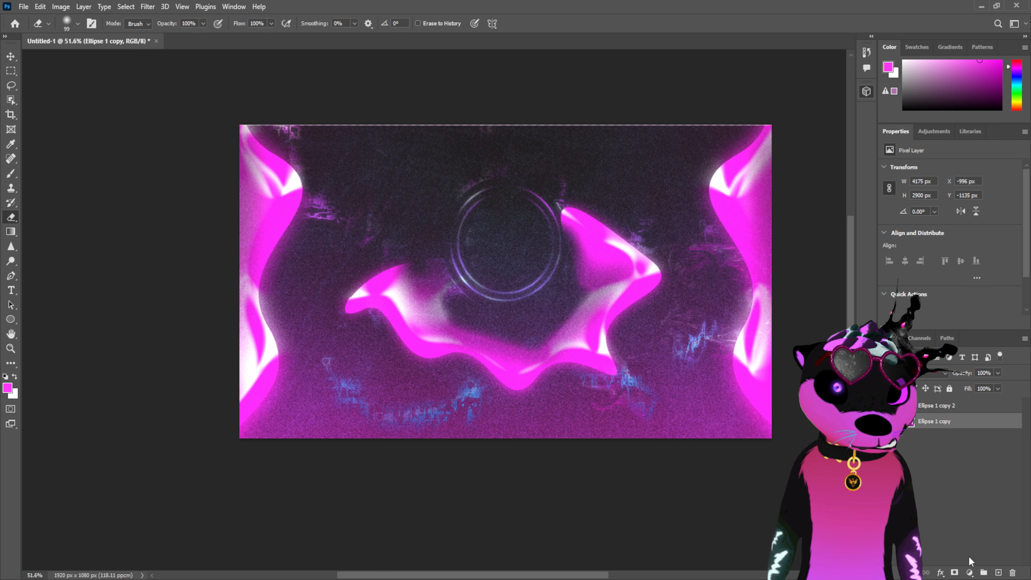
Add a layer above Ellipse 1 copy and draw a magenta-to-transparent linear gradient down from the canvas's upper edge
{"action": "left_click", "coordinate": [999, 572]}
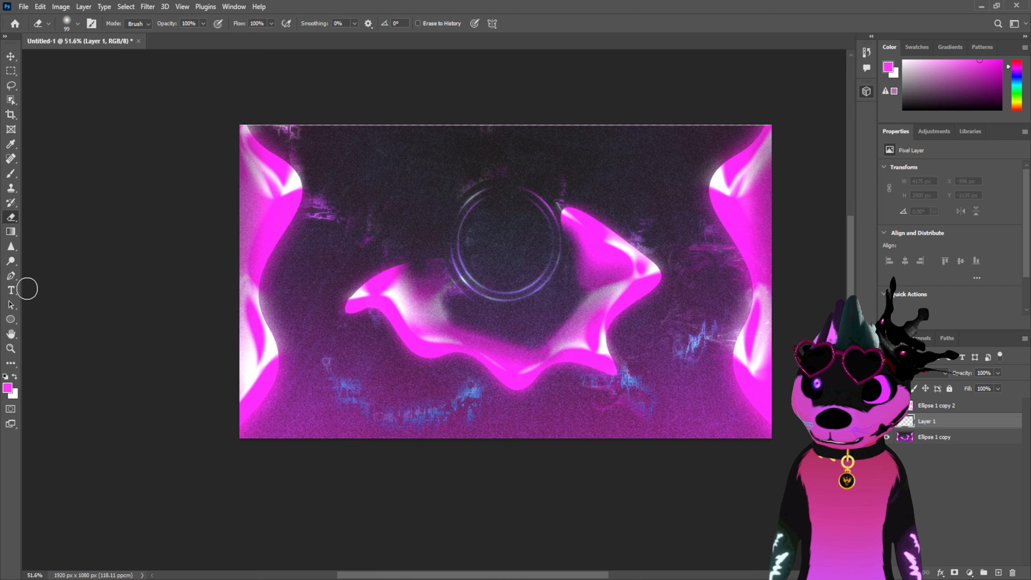
{"action": "left_click", "coordinate": [11, 232]}
{"action": "left_click_drag", "start_coordinate": [495, 149], "coordinate": [495, 240]}
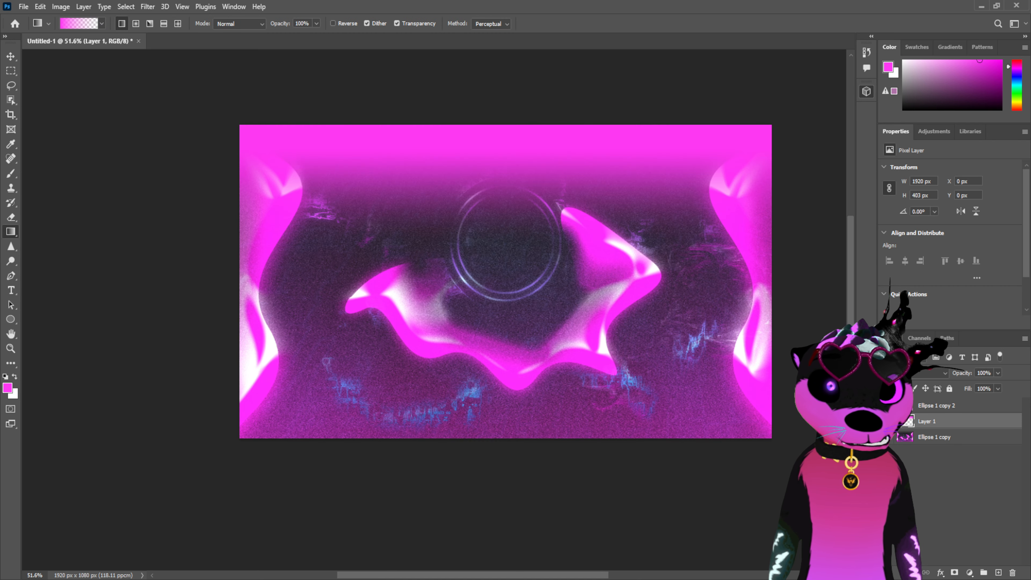
Apply a near-black Color Overlay effect to the gradient on Layer 1
{"action": "double_click", "coordinate": [968, 423]}
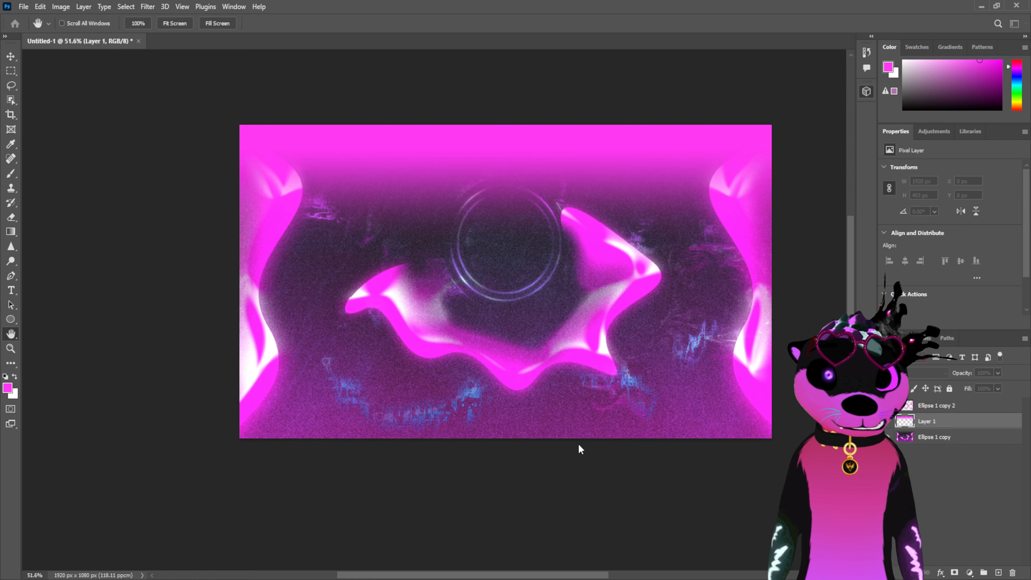
{"action": "left_click", "coordinate": [589, 466]}
{"action": "key", "text": "i"}
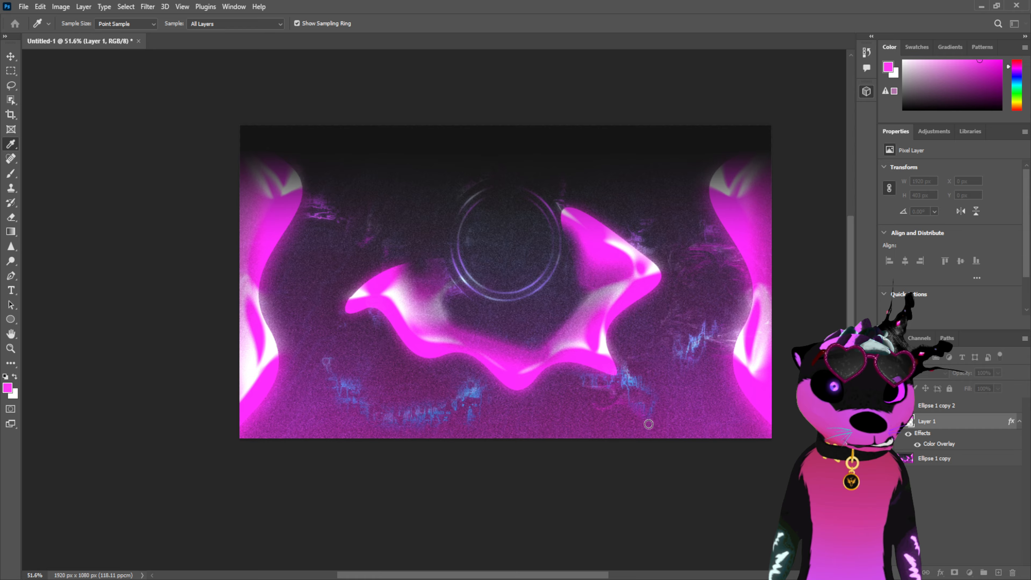
{"action": "key", "text": "g"}
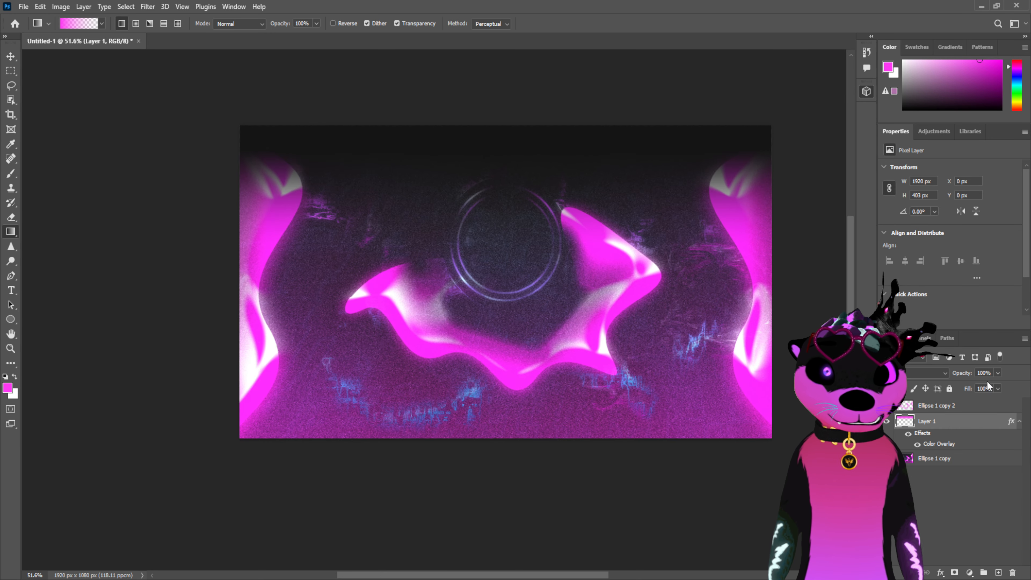
Lower the opacity of Layer 1 to 61%
{"action": "left_click", "coordinate": [995, 375]}
{"action": "left_click", "coordinate": [969, 385]}
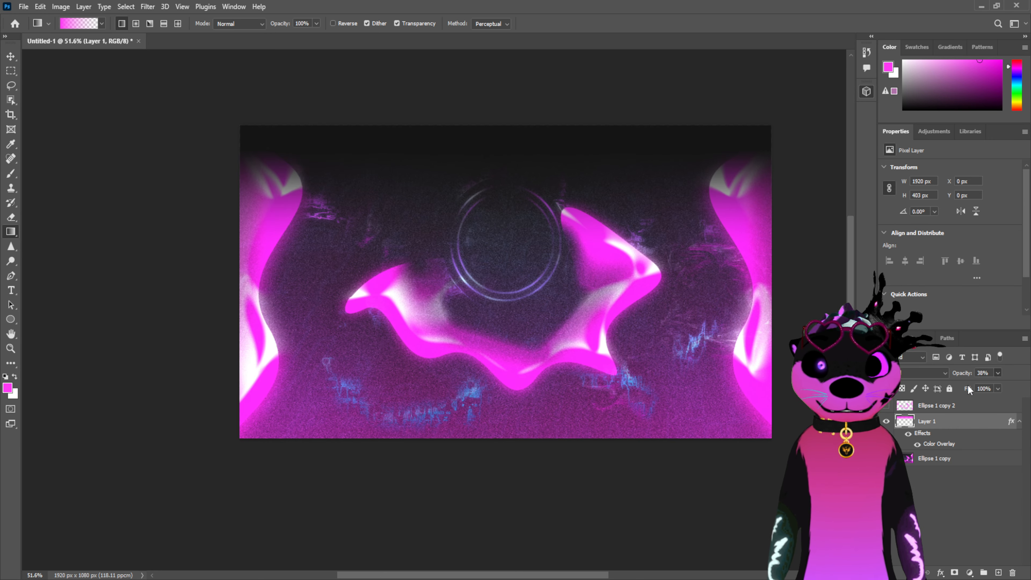
{"action": "left_click_drag", "start_coordinate": [969, 385], "coordinate": [982, 389]}
{"action": "left_click", "coordinate": [947, 524]}
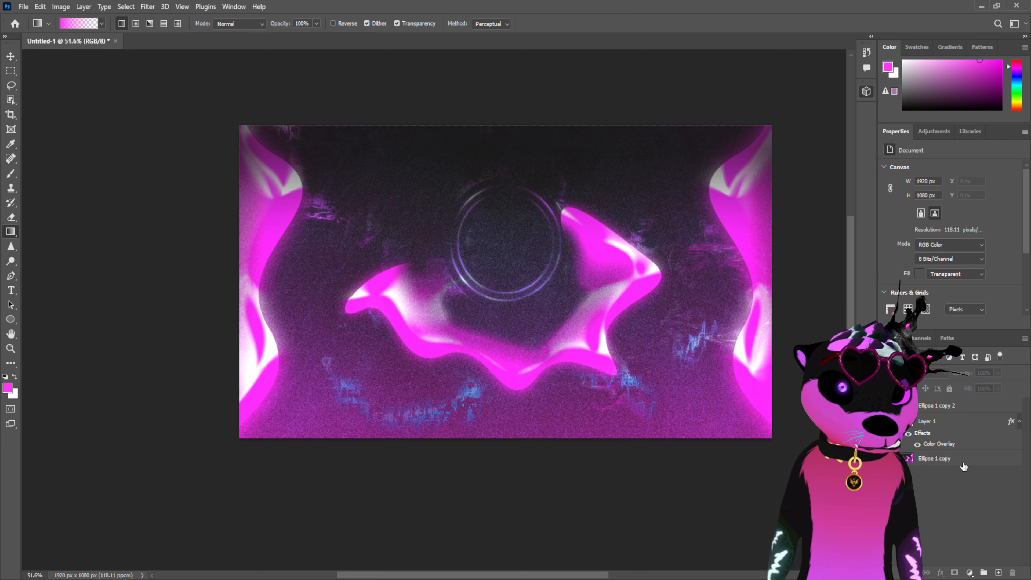
{"action": "left_click", "coordinate": [957, 422]}
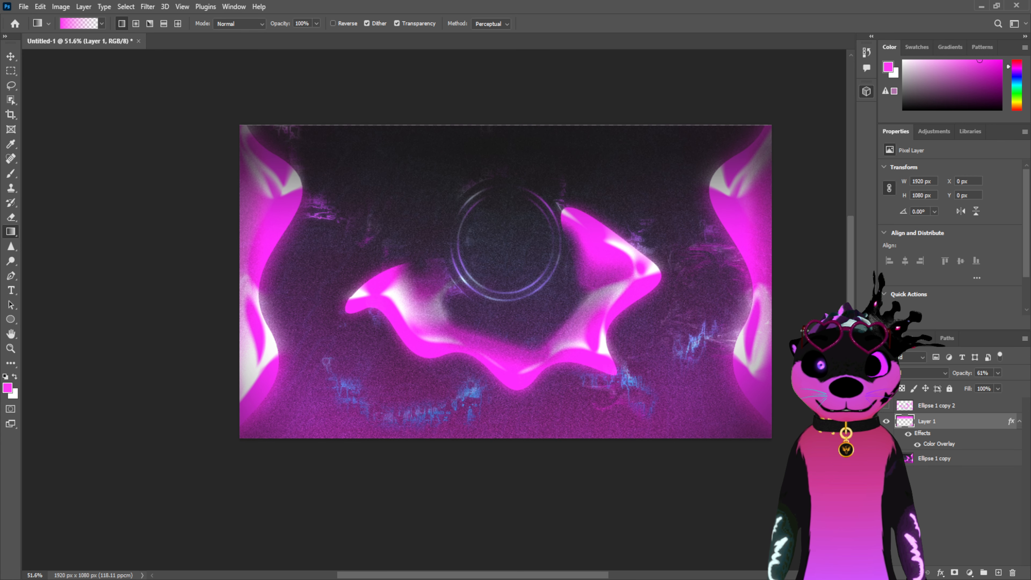
Extend the dark vignette on Layer 1 with short gradients fading inward from the canvas's side edges
{"action": "left_click_drag", "start_coordinate": [740, 296], "coordinate": [741, 299]}
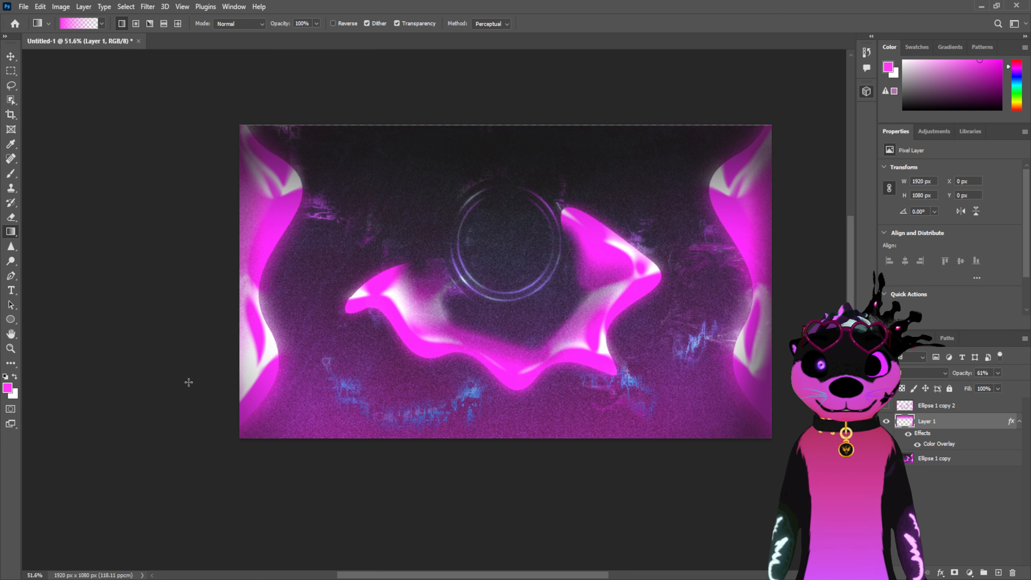
{"action": "left_click_drag", "start_coordinate": [231, 236], "coordinate": [284, 235]}
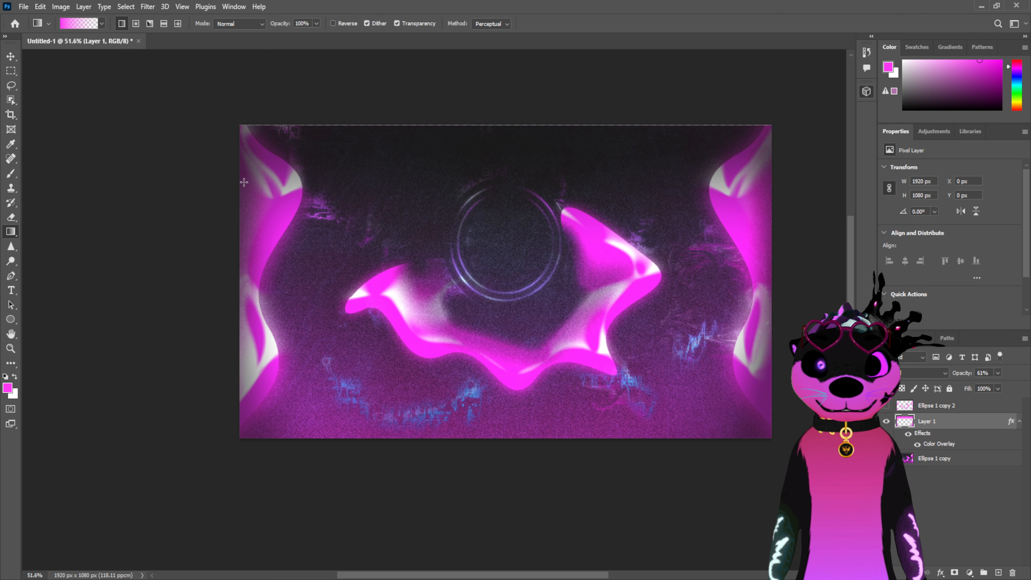
{"action": "scroll", "coordinate": [590, 182], "scroll_direction": "up", "scroll_amount": 5}
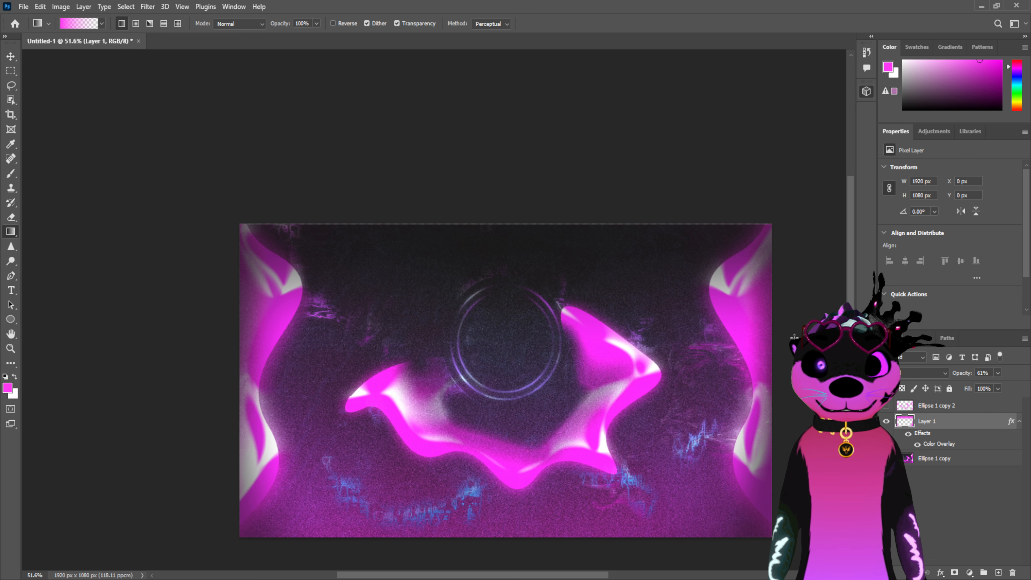
{"action": "scroll", "coordinate": [741, 376], "scroll_direction": "down", "scroll_amount": 1}
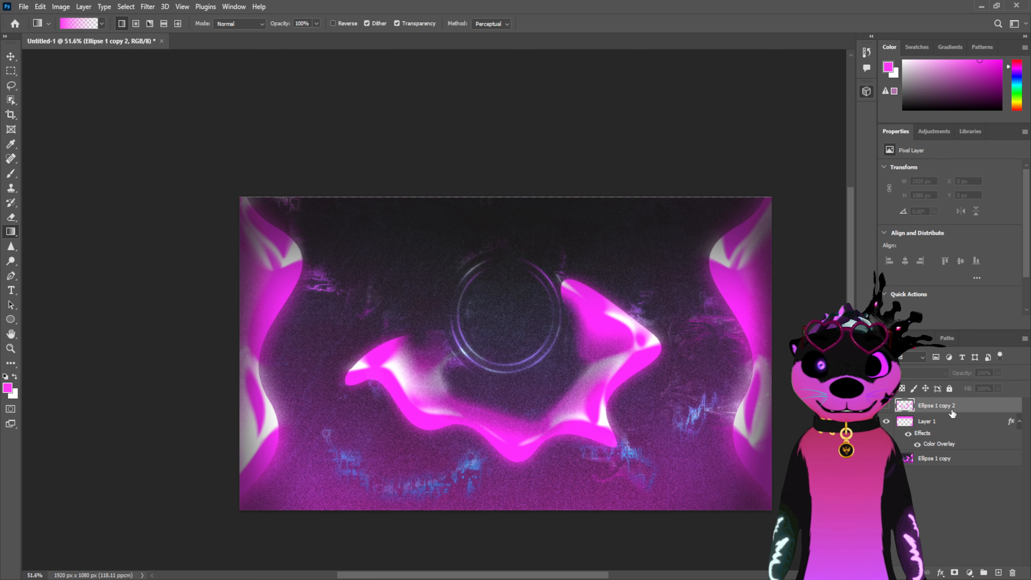
Merge Layer 1 with Ellipse 1 copy and toggle the merged layer's visibility to check it
{"action": "left_click", "coordinate": [948, 461], "text": "shift"}
{"action": "key", "text": "ctrl+e"}
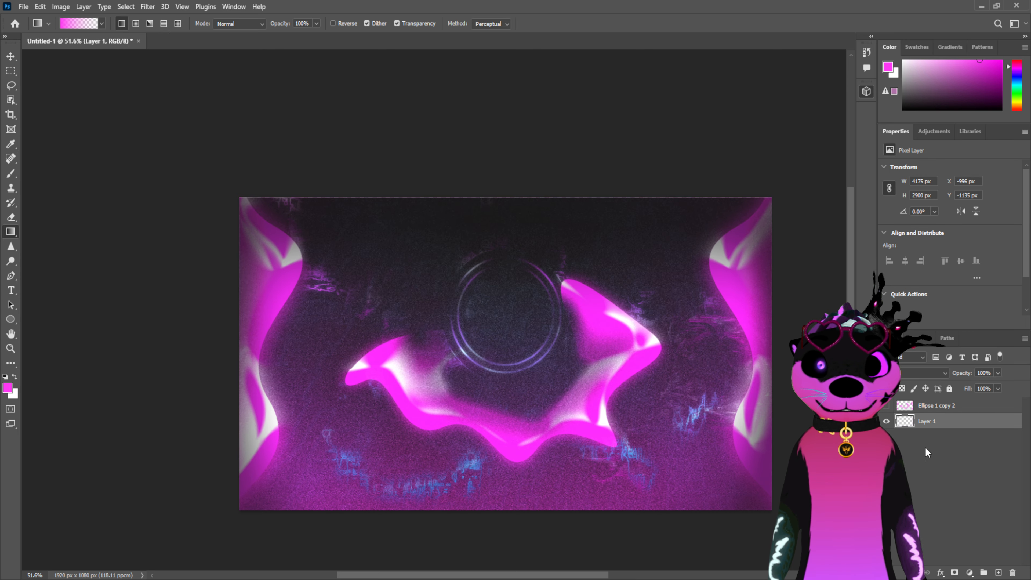
{"action": "left_click", "coordinate": [886, 421]}
{"action": "left_click", "coordinate": [886, 422]}
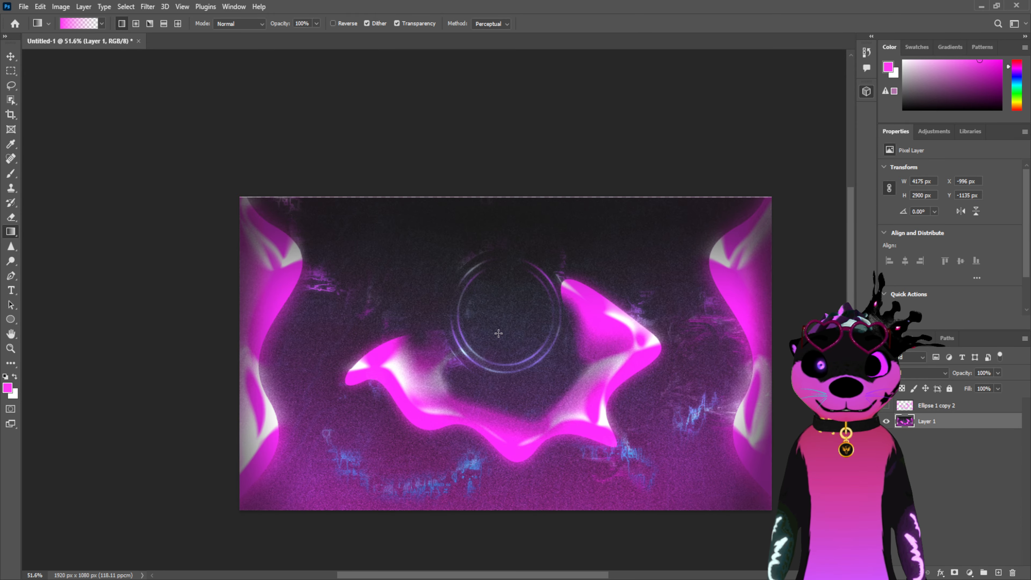
{"action": "left_click", "coordinate": [887, 422]}
{"action": "left_click", "coordinate": [887, 422]}
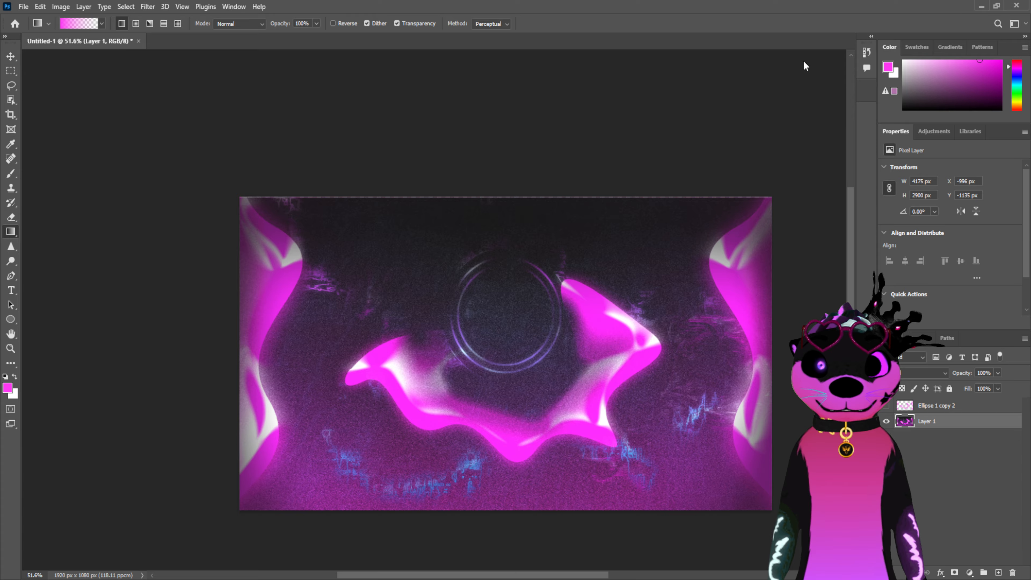
On a new layer, draw a narrow two-pronged shard path with the Pen tool beside the ring and convert it to a selection
{"action": "key", "text": "p"}
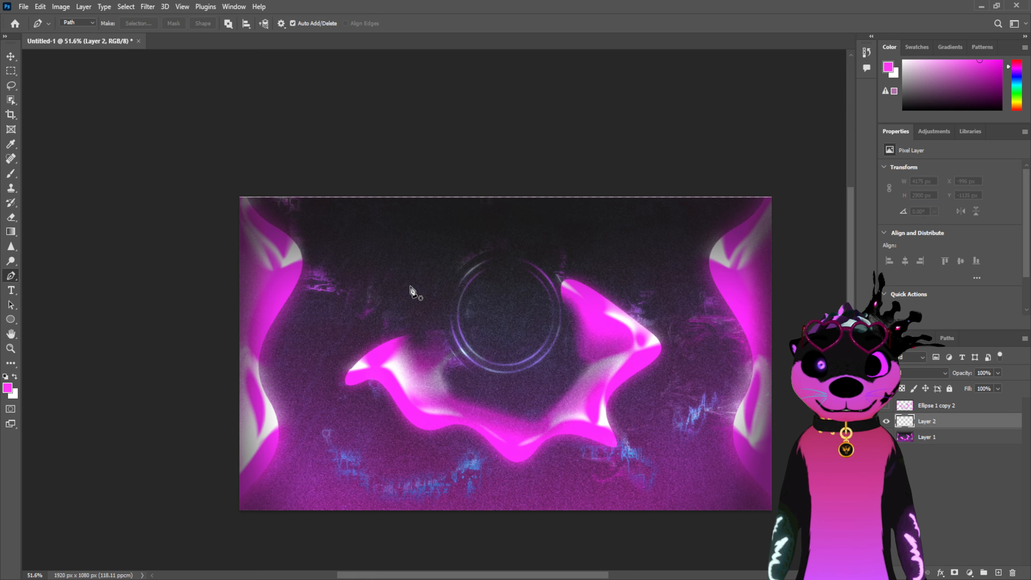
{"action": "left_click", "coordinate": [404, 393]}
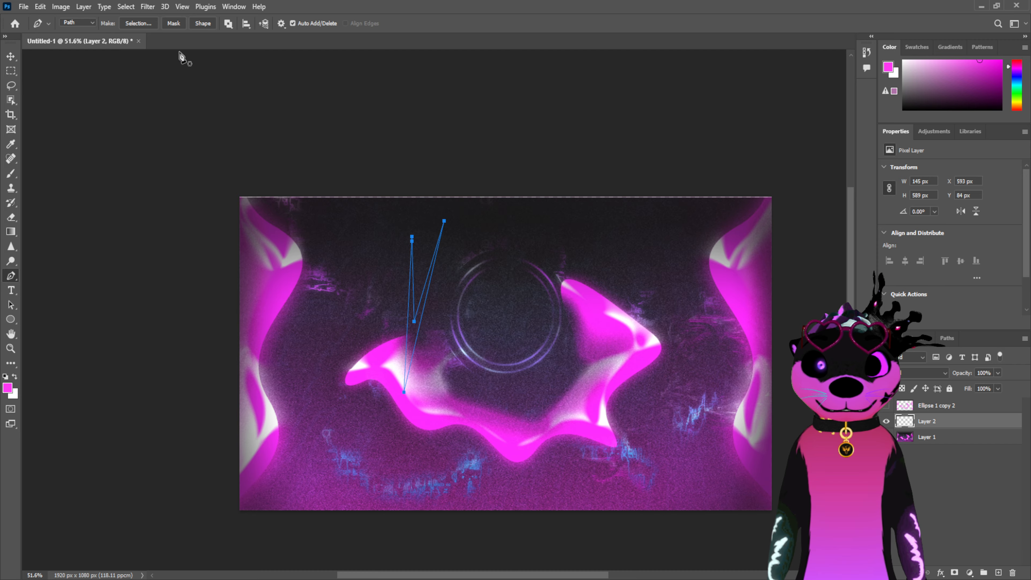
{"action": "left_click", "coordinate": [140, 24]}
{"action": "left_click", "coordinate": [573, 161]}
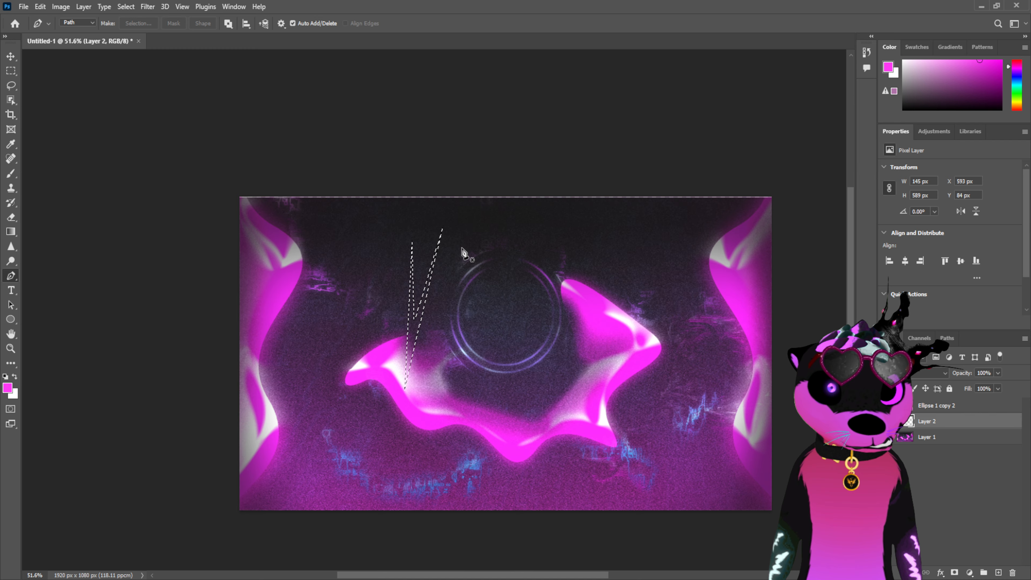
Fill the shard selection with a magenta-to-transparent gradient fading upward, deselect it, and compare by toggling Layer 2's visibility
{"action": "left_click", "coordinate": [11, 231]}
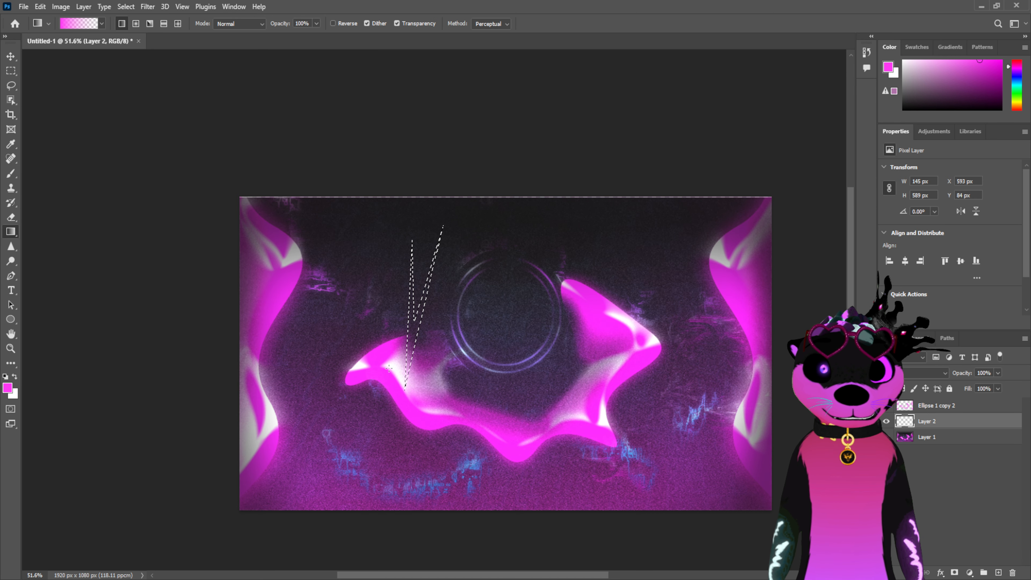
{"action": "left_click_drag", "start_coordinate": [410, 361], "coordinate": [426, 264]}
{"action": "key", "text": "ctrl+d"}
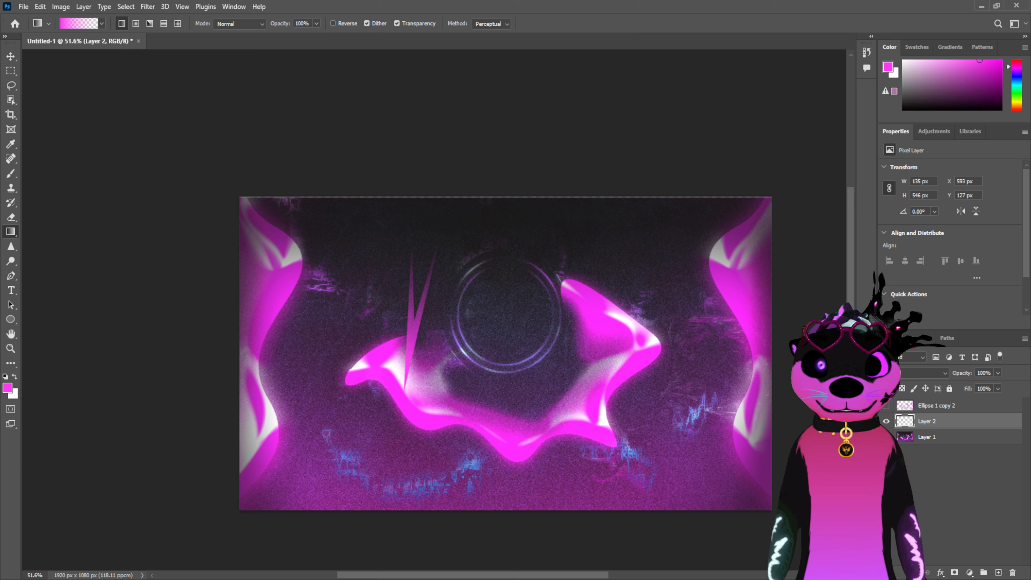
{"action": "left_click", "coordinate": [886, 421]}
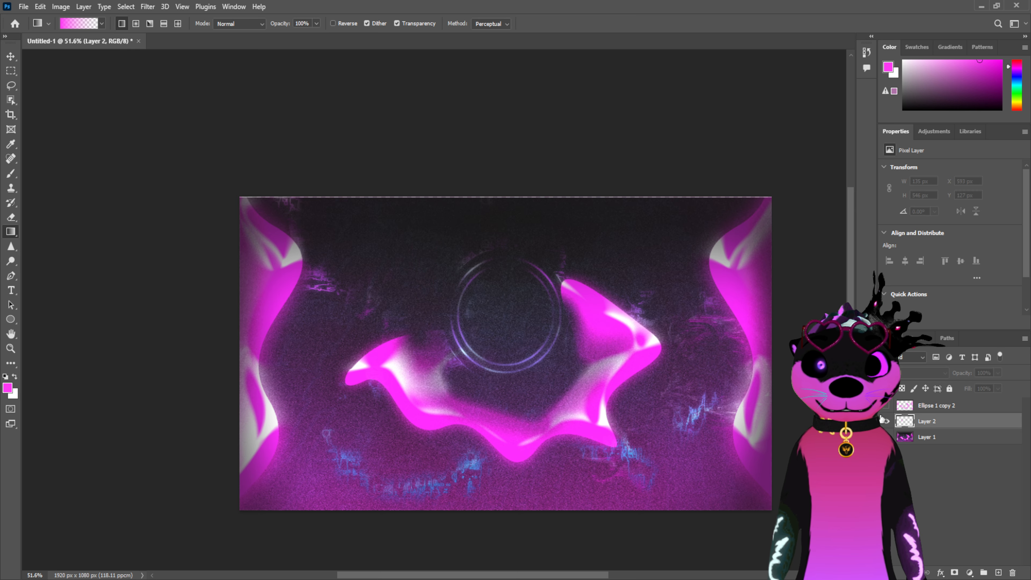
{"action": "left_click", "coordinate": [887, 421]}
Move the shard on Layer 2 upward and rotate it by -60° so it points diagonally into the ring
{"action": "left_click", "coordinate": [11, 56]}
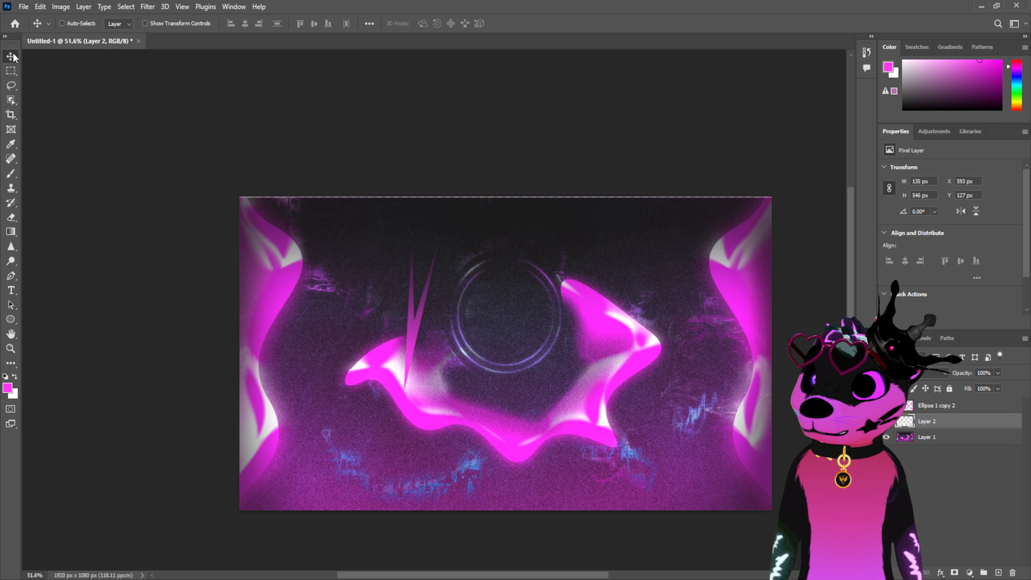
{"action": "left_click_drag", "start_coordinate": [389, 352], "coordinate": [392, 321]}
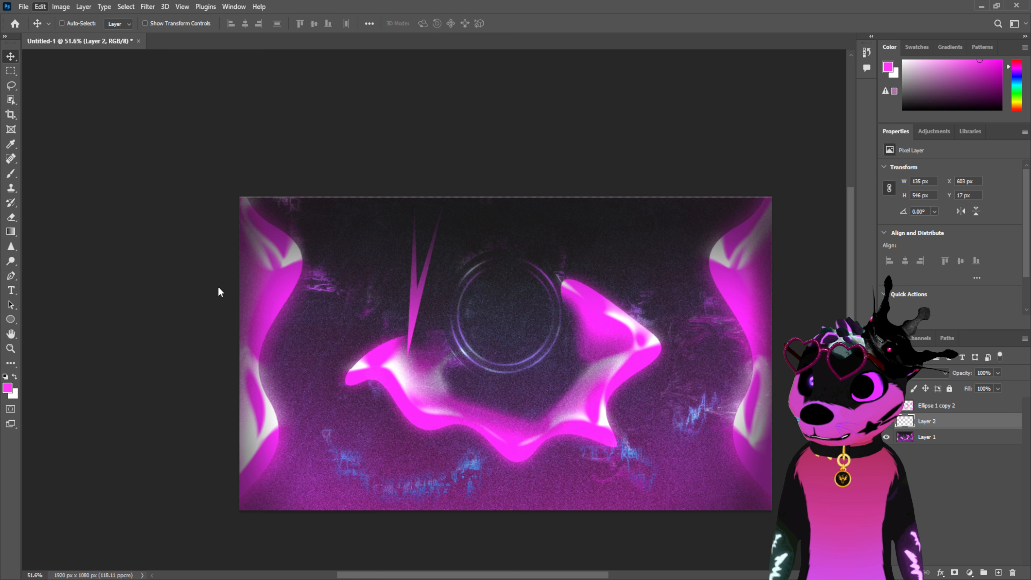
{"action": "key", "text": "ctrl+t"}
{"action": "left_click_drag", "start_coordinate": [375, 308], "coordinate": [424, 337]}
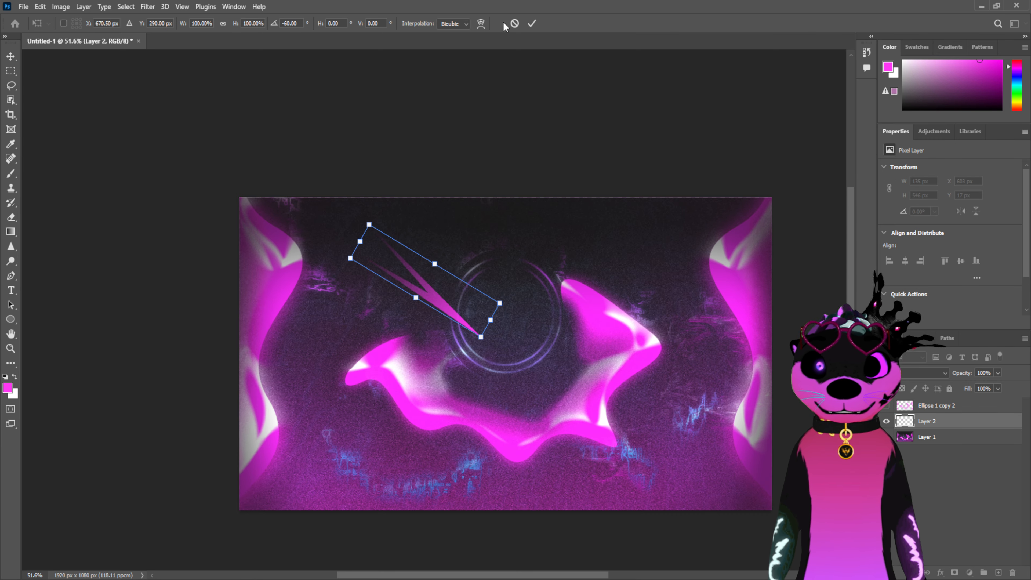
{"action": "left_click", "coordinate": [532, 25]}
Duplicate the shard layer, rotate the copy by -37.5°, and place it below the original so their tips meet inside the ring
{"action": "key", "text": "ctrl+j"}
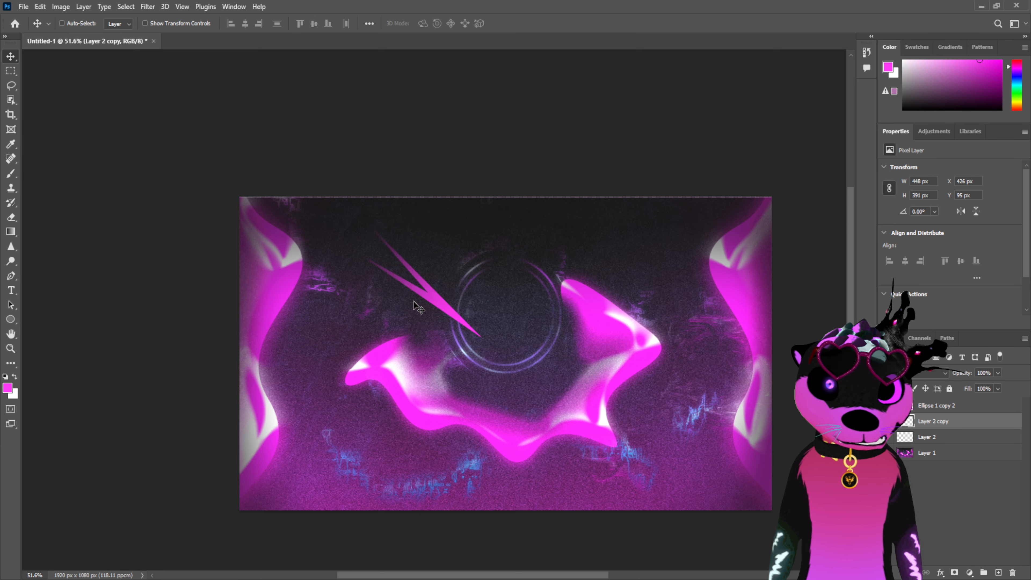
{"action": "left_click_drag", "start_coordinate": [418, 308], "coordinate": [398, 313]}
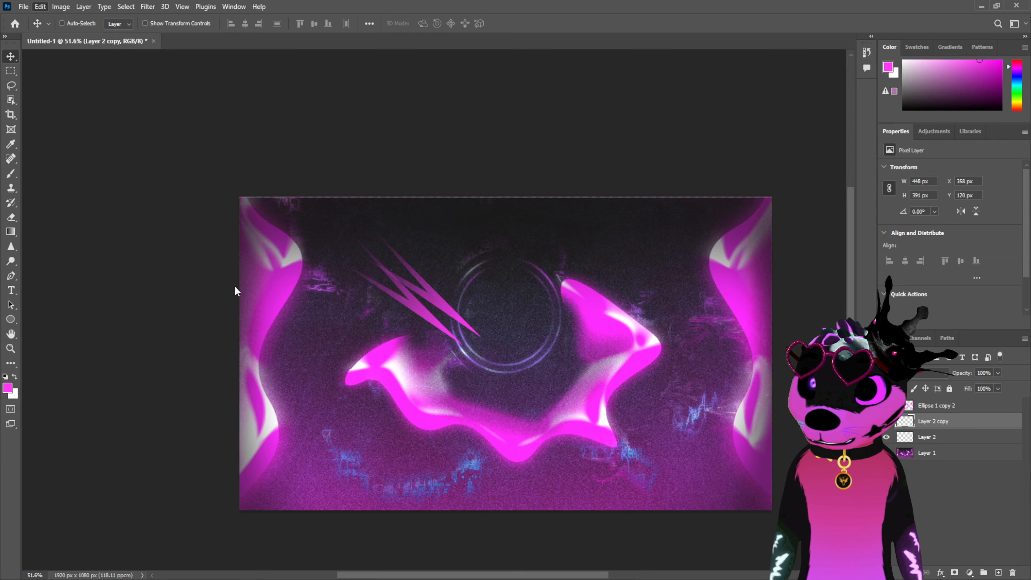
{"action": "key", "text": "ctrl+t"}
{"action": "left_click_drag", "start_coordinate": [504, 281], "coordinate": [454, 240]}
{"action": "left_click_drag", "start_coordinate": [430, 281], "coordinate": [428, 318]}
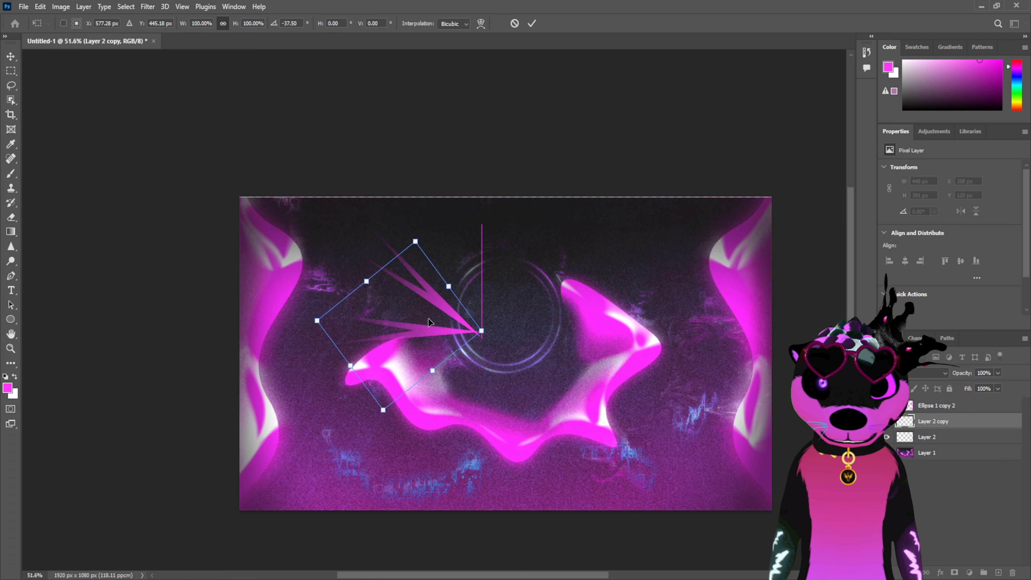
{"action": "left_click", "coordinate": [532, 24]}
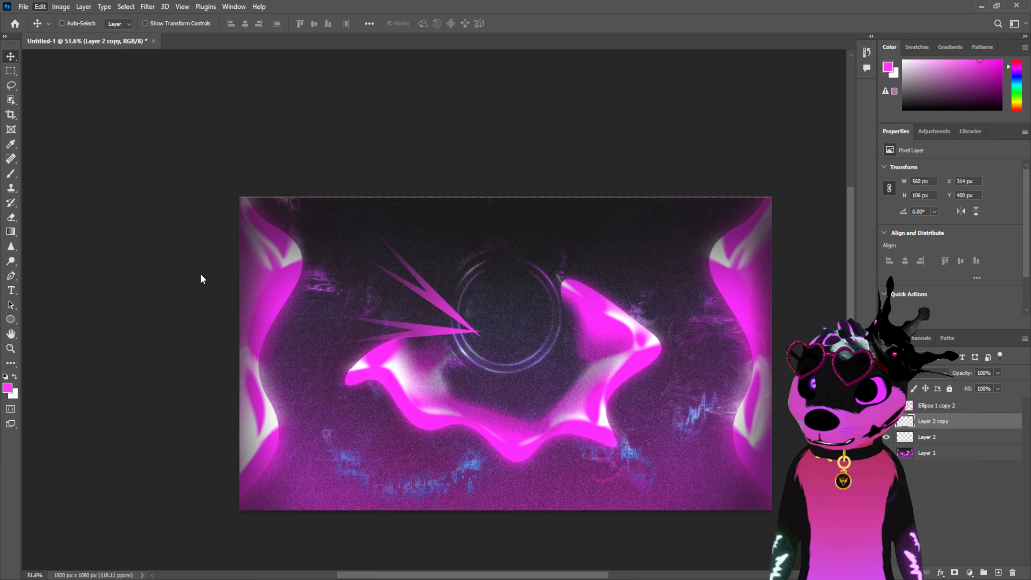
Scale the copied shard to 49.48% and move it up over the original shard near the ring's edge
{"action": "key", "text": "ctrl+t"}
{"action": "left_click_drag", "start_coordinate": [329, 307], "coordinate": [406, 328]}
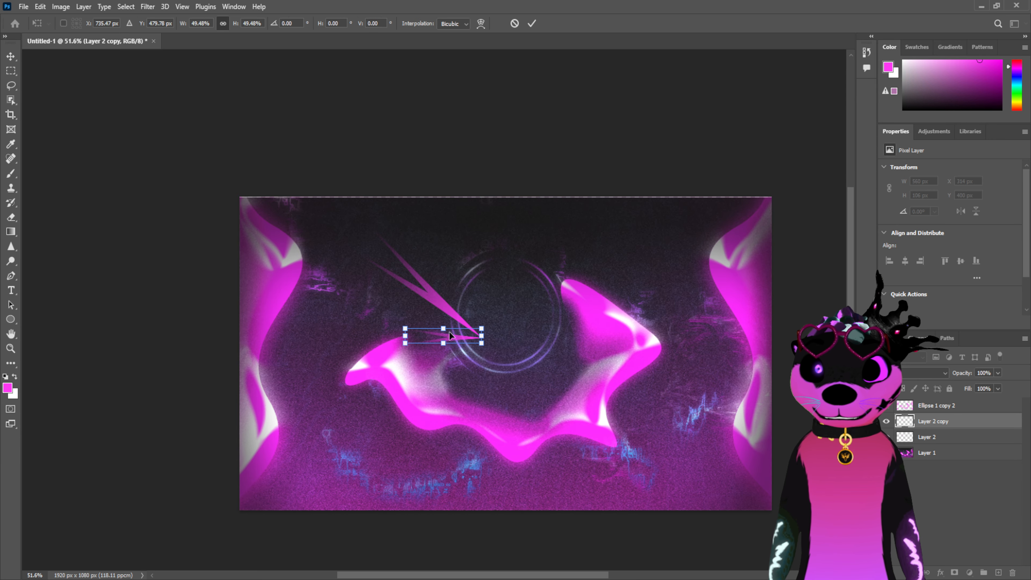
{"action": "left_click_drag", "start_coordinate": [470, 339], "coordinate": [463, 318]}
{"action": "left_click", "coordinate": [530, 25]}
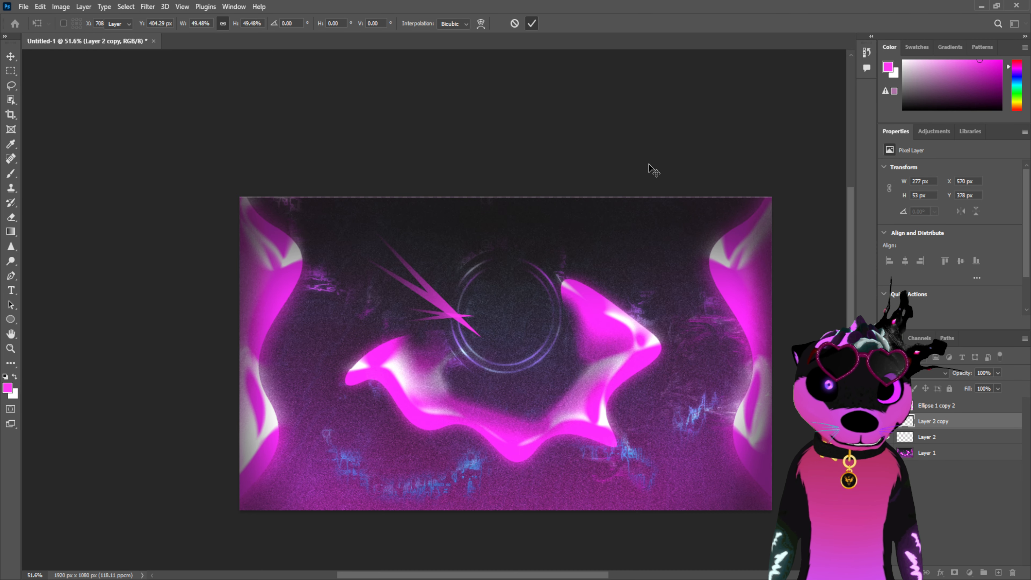
Load the small shard's outline from Layer 2 copy as a selection and delete that area from Layer 2
{"action": "left_click", "coordinate": [907, 424], "text": "ctrl"}
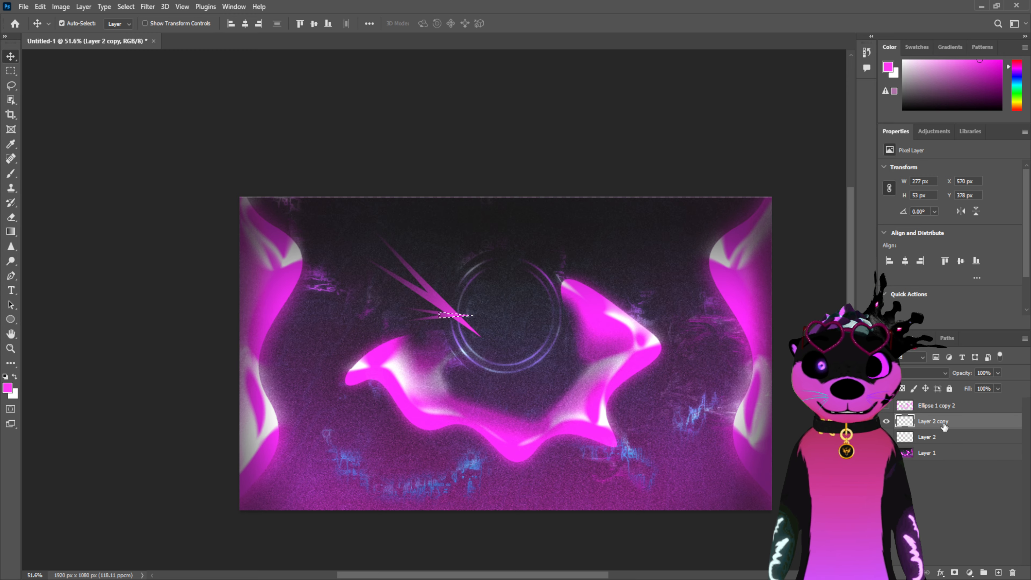
{"action": "left_click", "coordinate": [885, 409]}
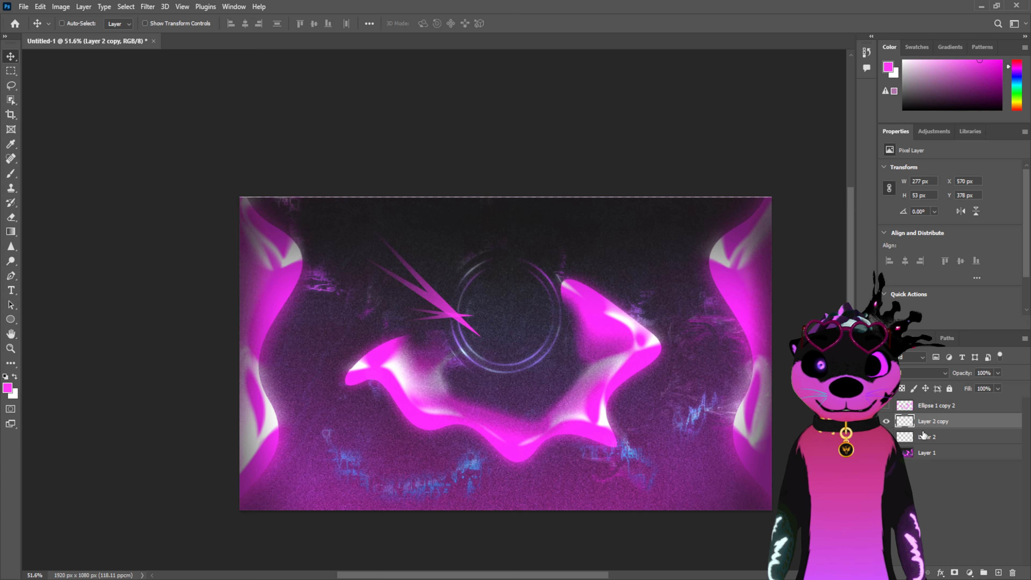
{"action": "left_click", "coordinate": [901, 439]}
{"action": "key", "text": "Delete"}
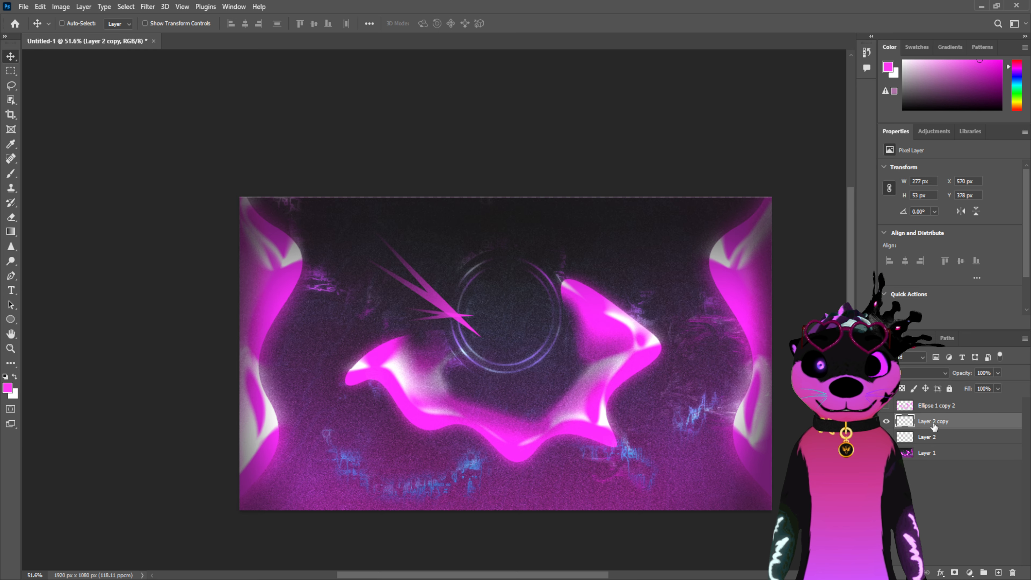
Duplicate the shard layer, flip the copy horizontally, move it across the original shards and merge the two layers
{"action": "key", "text": "ctrl+j"}
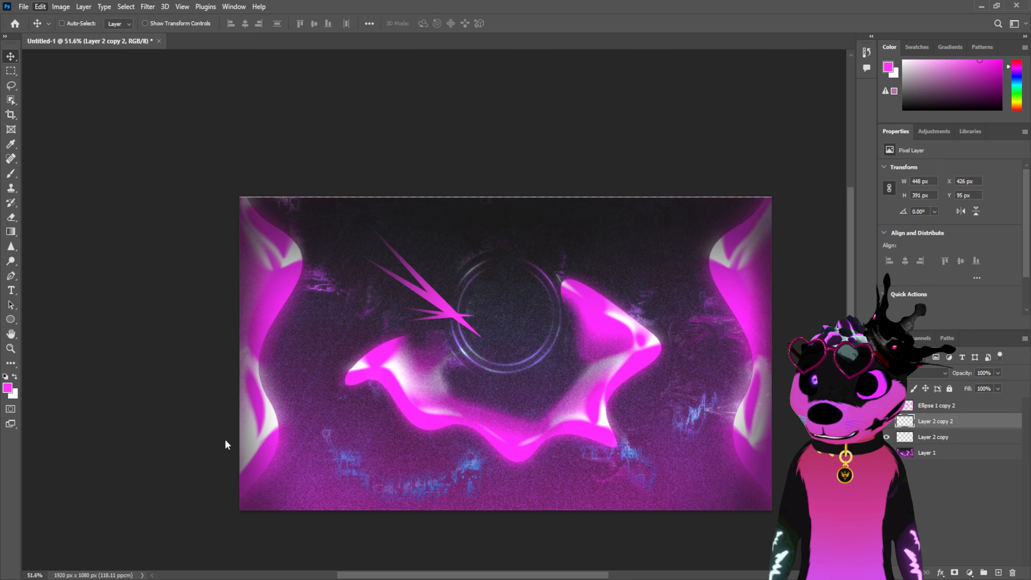
{"action": "left_click", "coordinate": [230, 464]}
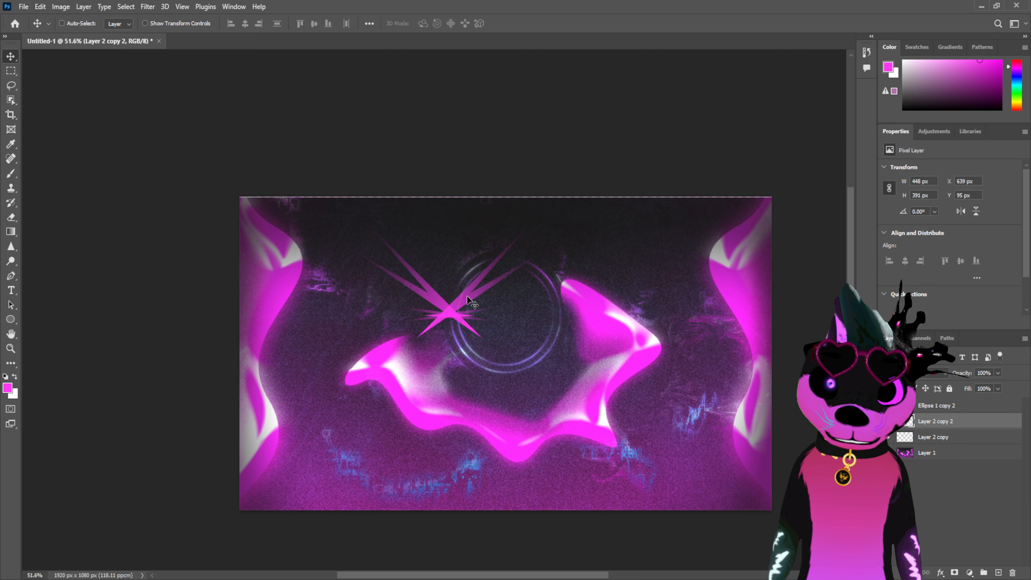
{"action": "left_click_drag", "start_coordinate": [467, 295], "coordinate": [432, 276]}
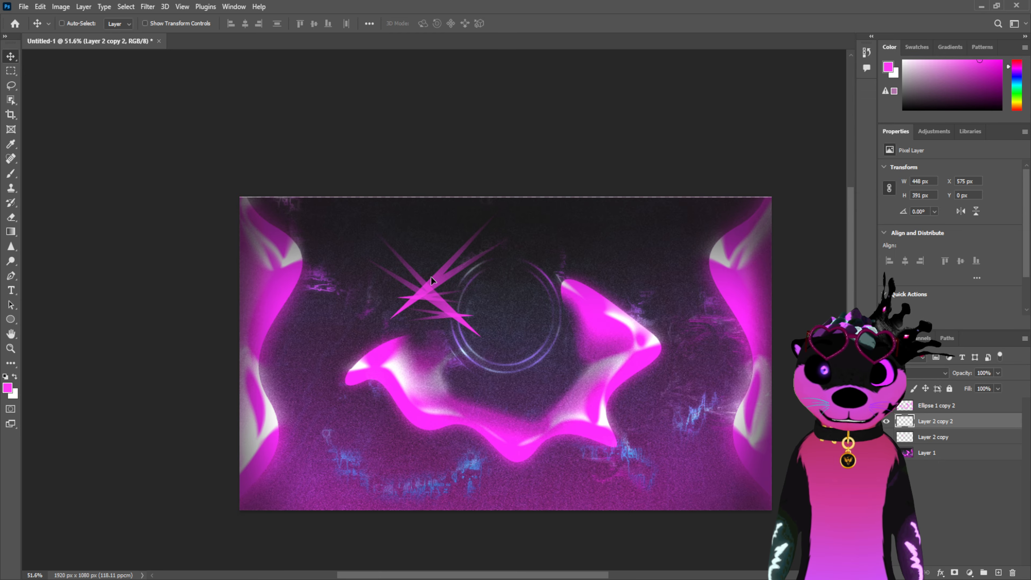
{"action": "left_click", "coordinate": [957, 438], "text": "shift"}
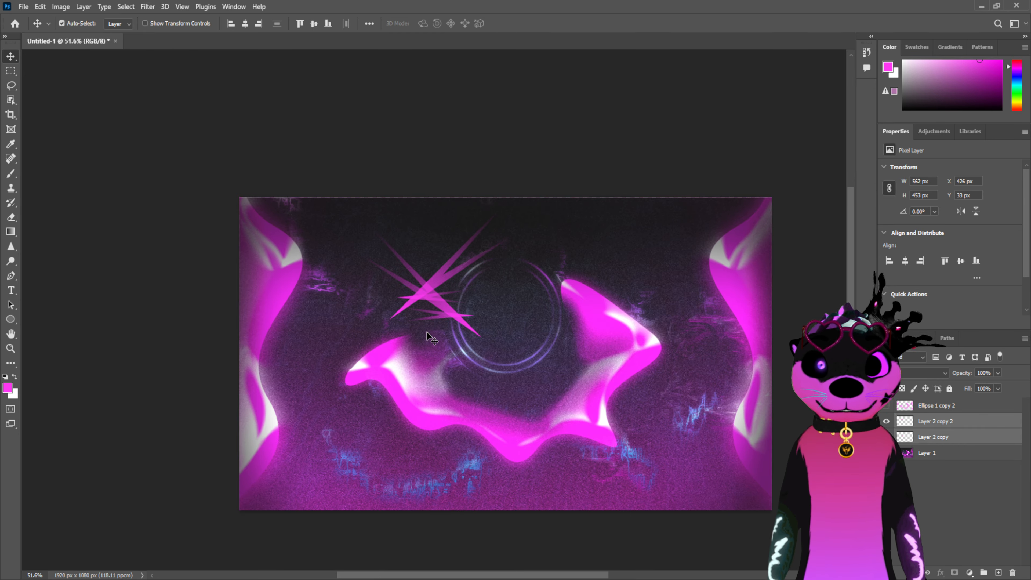
{"action": "key", "text": "ctrl+e"}
Move the crossed shards to the canvas's upper-left area, overlay a vertically flipped duplicate, and merge both into one star
{"action": "left_click_drag", "start_coordinate": [440, 331], "coordinate": [350, 310]}
{"action": "key", "text": "ctrl+j"}
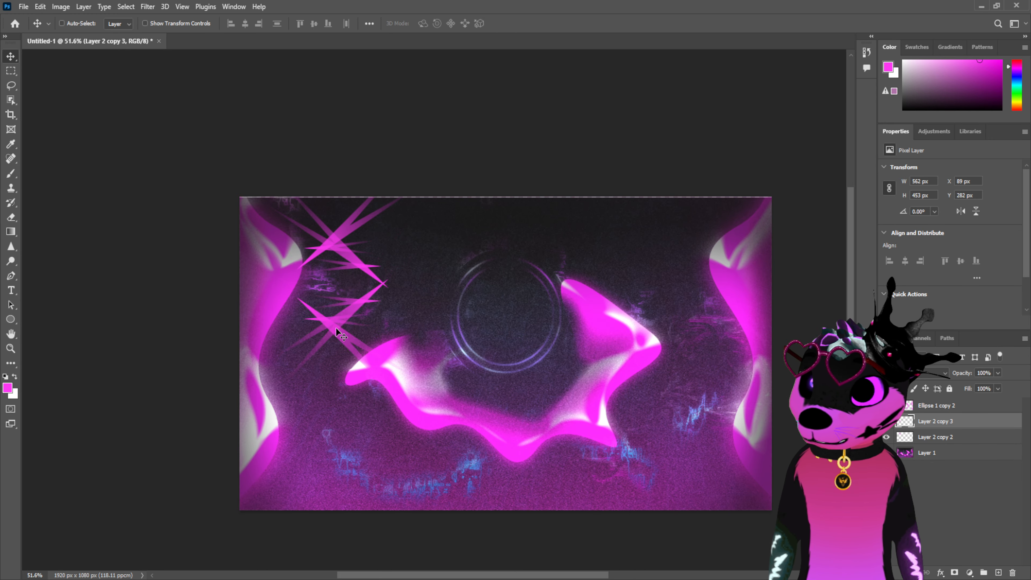
{"action": "mouse_move", "coordinate": [312, 268]}
{"action": "left_mouse_down"}
{"action": "mouse_move", "coordinate": [330, 259]}
{"action": "mouse_move", "coordinate": [316, 257]}
{"action": "left_mouse_up"}
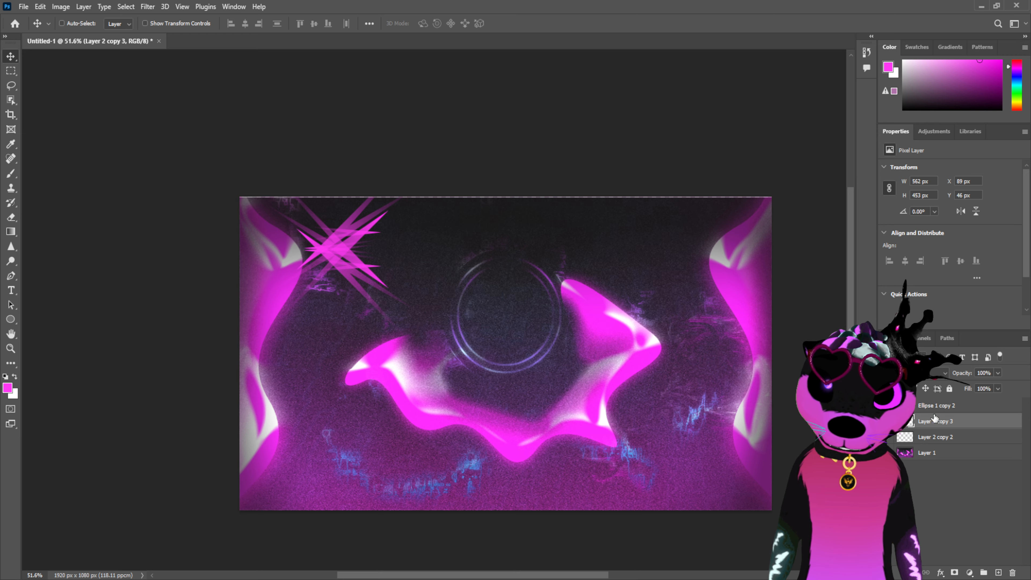
{"action": "left_click", "coordinate": [964, 445], "text": "shift"}
{"action": "key", "text": "ctrl+e"}
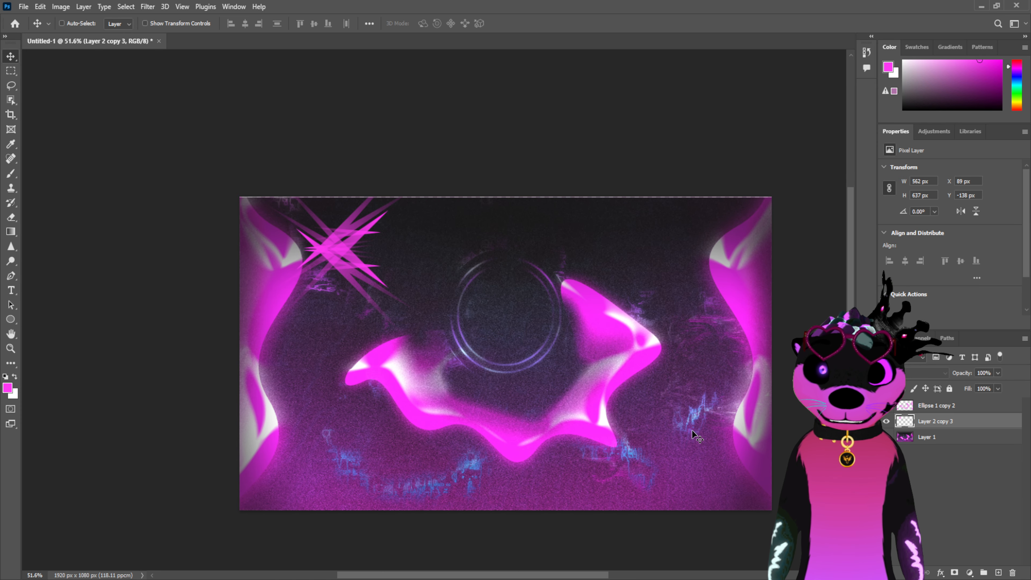
Duplicate the star layer, scale the copy to 34.16% width and 32.18% height, and place it over the large star
{"action": "key", "text": "ctrl+j"}
{"action": "left_click_drag", "start_coordinate": [313, 254], "coordinate": [357, 254]}
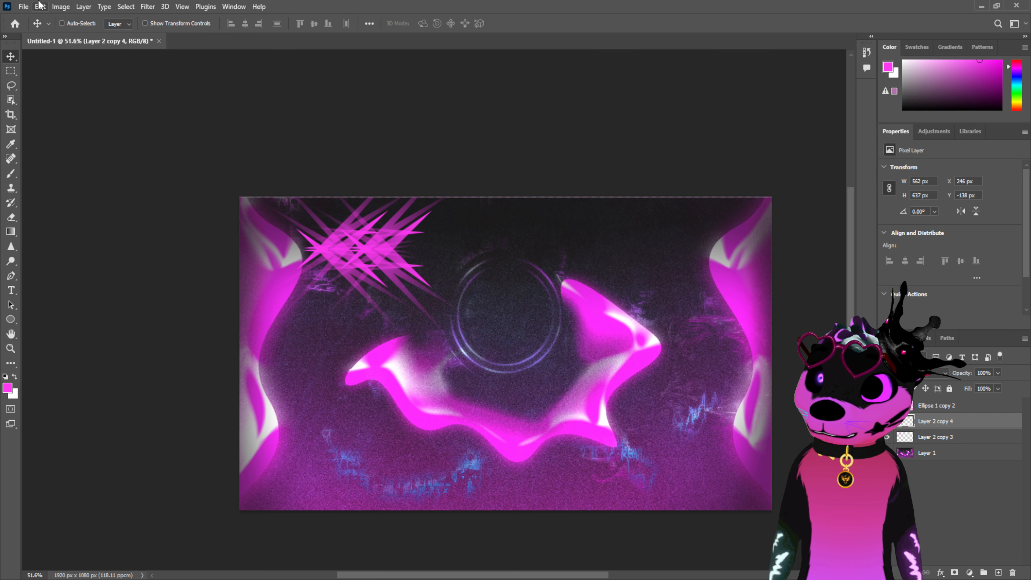
{"action": "key", "text": "ctrl+t"}
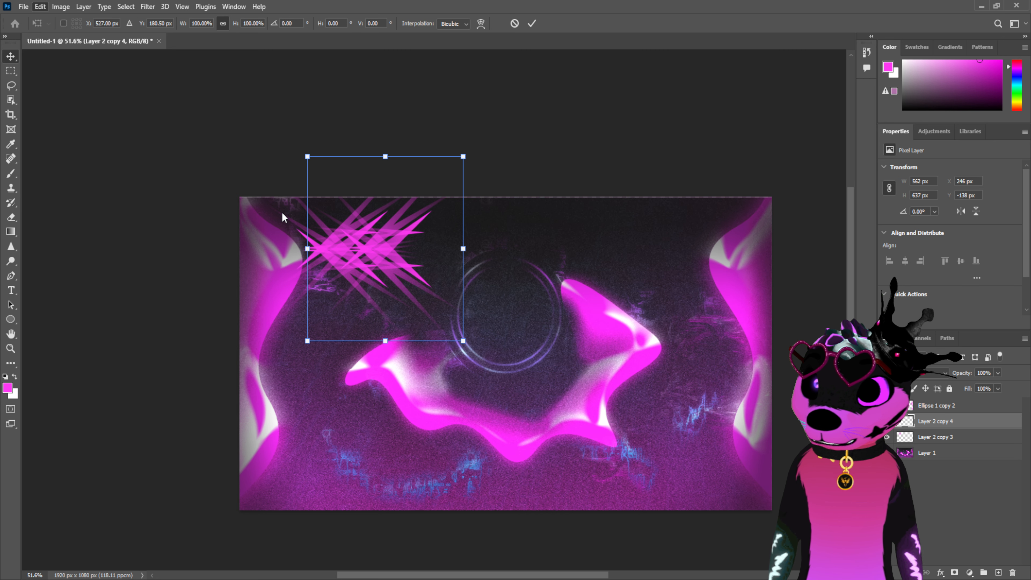
{"action": "left_click_drag", "start_coordinate": [309, 157], "coordinate": [410, 281]}
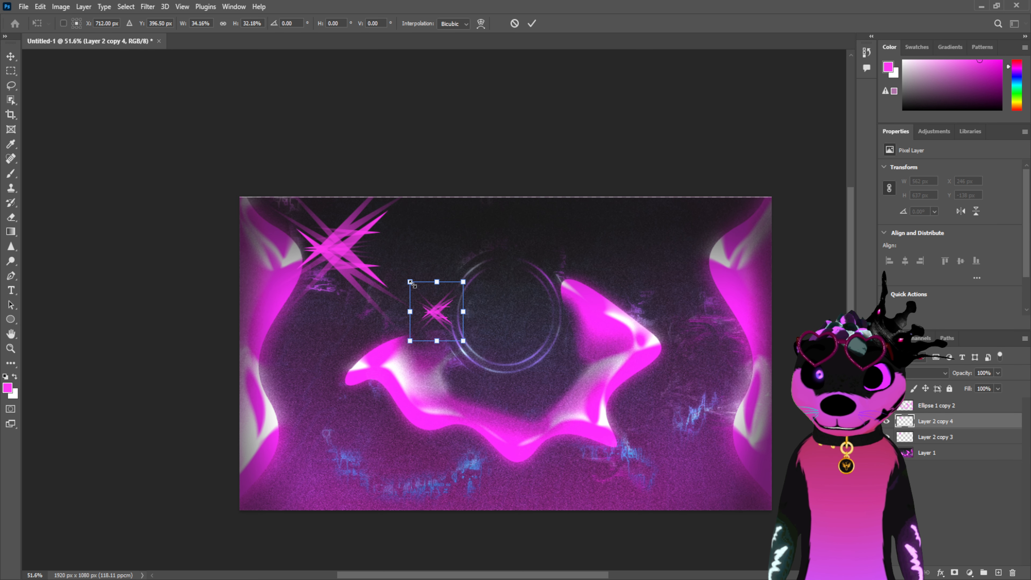
{"action": "left_click_drag", "start_coordinate": [440, 321], "coordinate": [360, 259]}
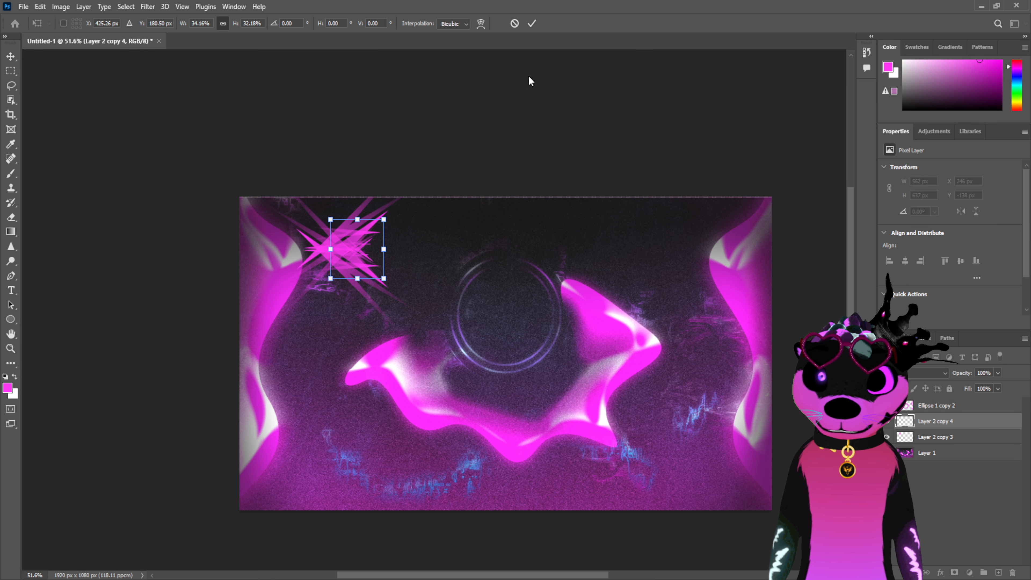
{"action": "left_click", "coordinate": [532, 23]}
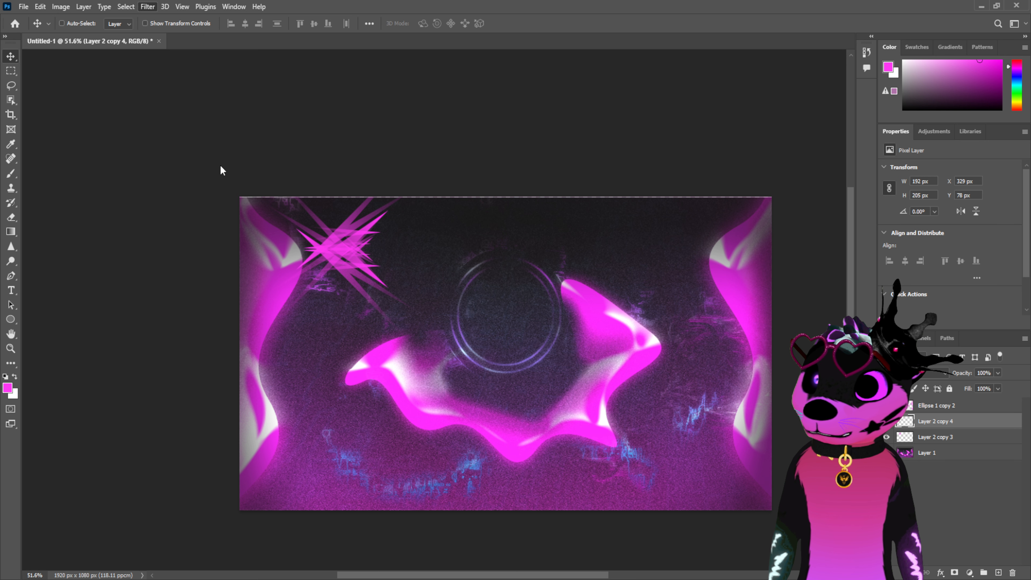
Shift the small star toward the large star's centre, merge the two layers, and move the merged star into the ring
{"action": "key", "text": "h"}
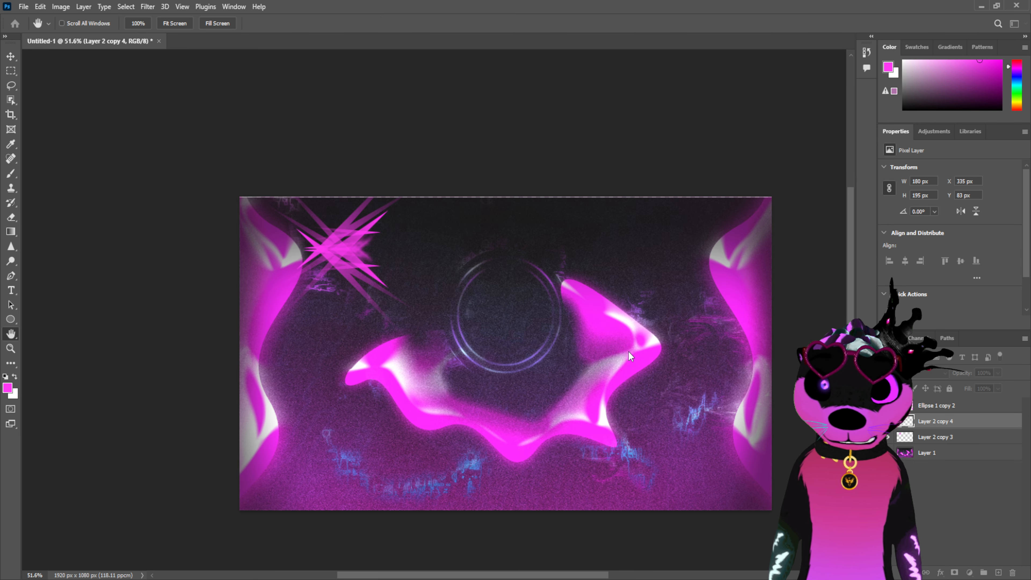
{"action": "key", "text": "v"}
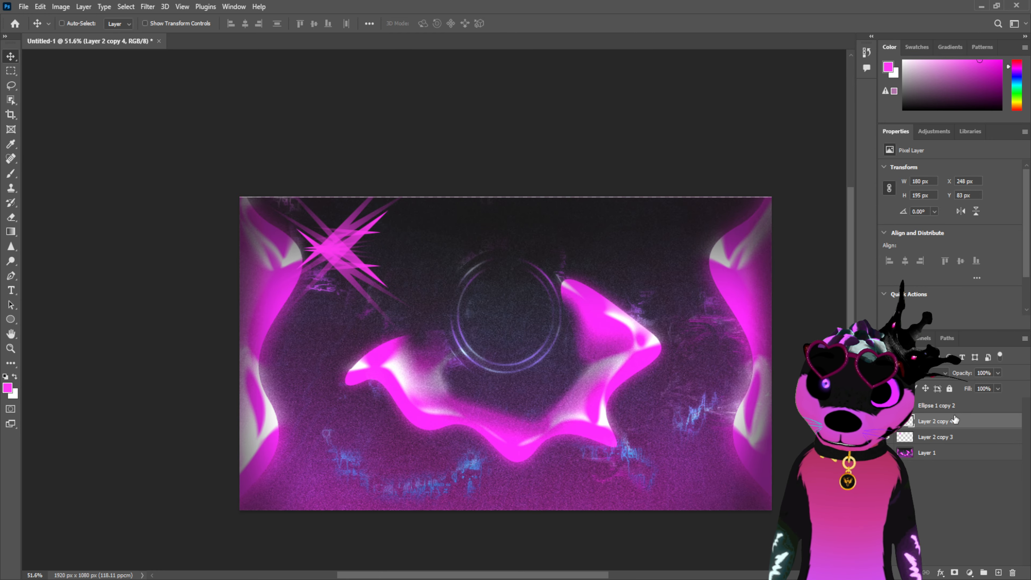
{"action": "key", "text": "ctrl+e"}
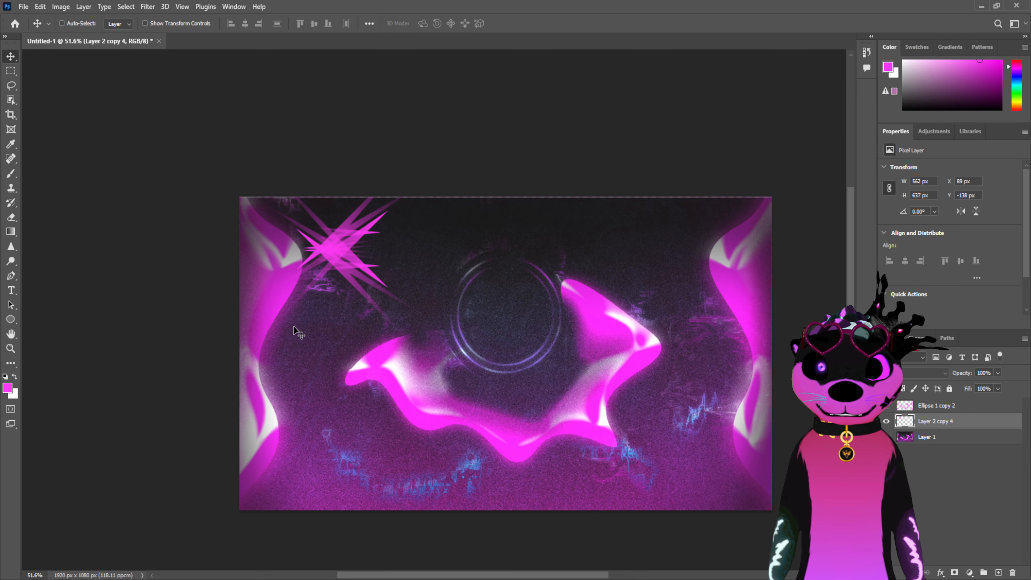
{"action": "left_click_drag", "start_coordinate": [391, 263], "coordinate": [489, 342]}
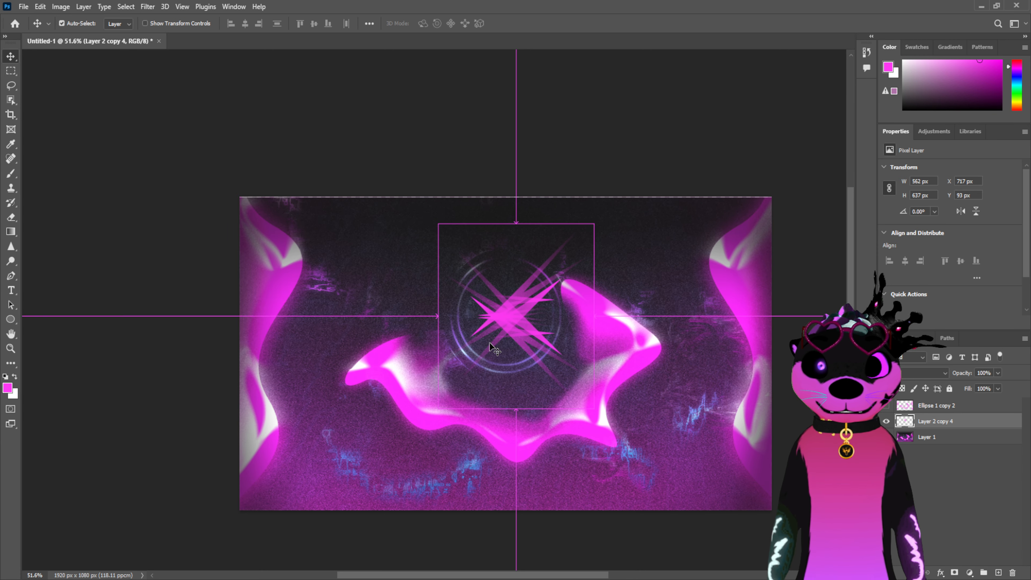
Duplicate the star, flip the copy horizontally in place, and merge it with Layer 2 copy 4 into a symmetrical star
{"action": "key", "text": "ctrl+j"}
{"action": "left_click", "coordinate": [40, 8]}
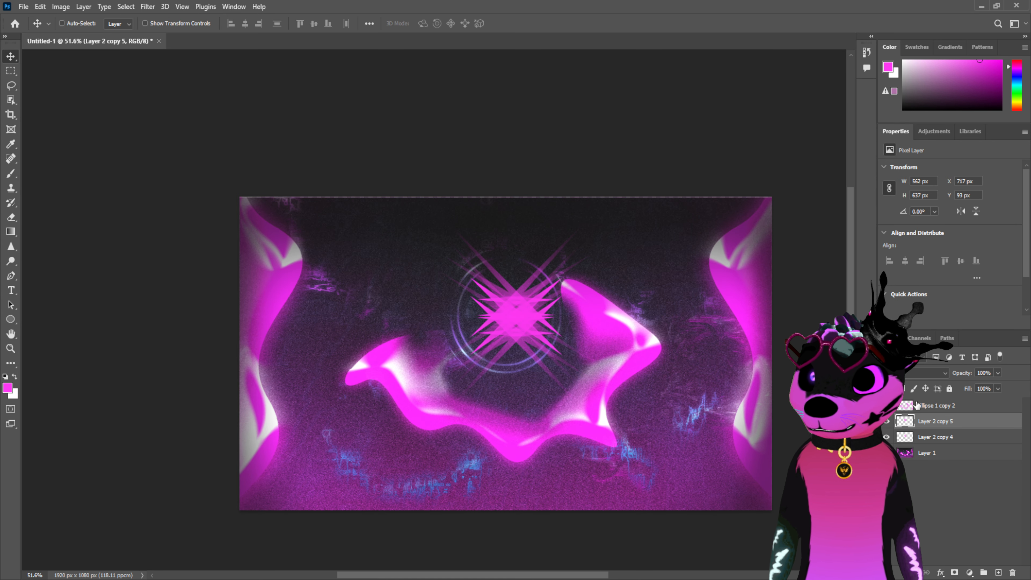
{"action": "left_click", "coordinate": [970, 403]}
{"action": "left_click", "coordinate": [930, 425]}
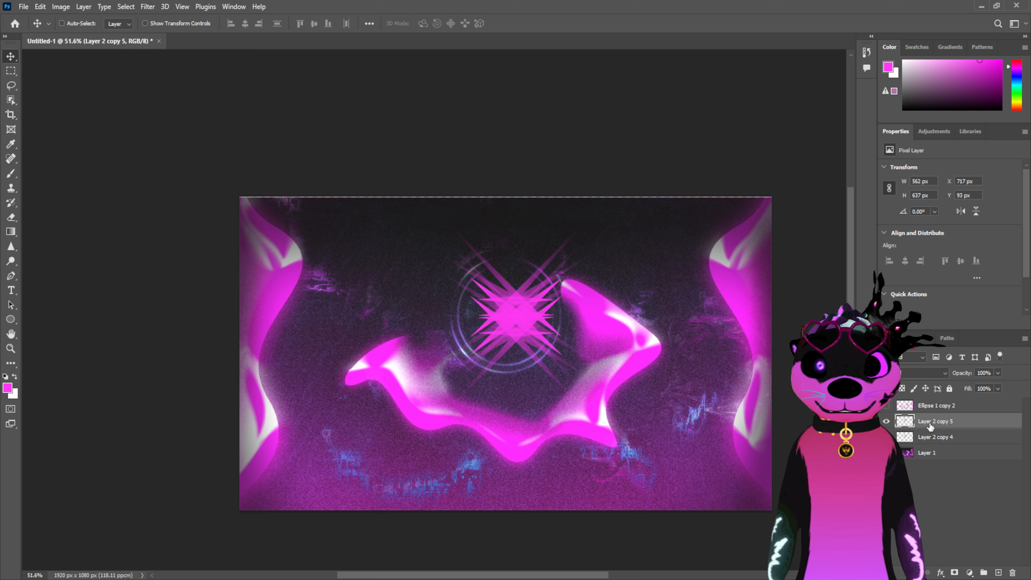
{"action": "left_click", "coordinate": [970, 438], "text": "shift"}
{"action": "key", "text": "ctrl+e"}
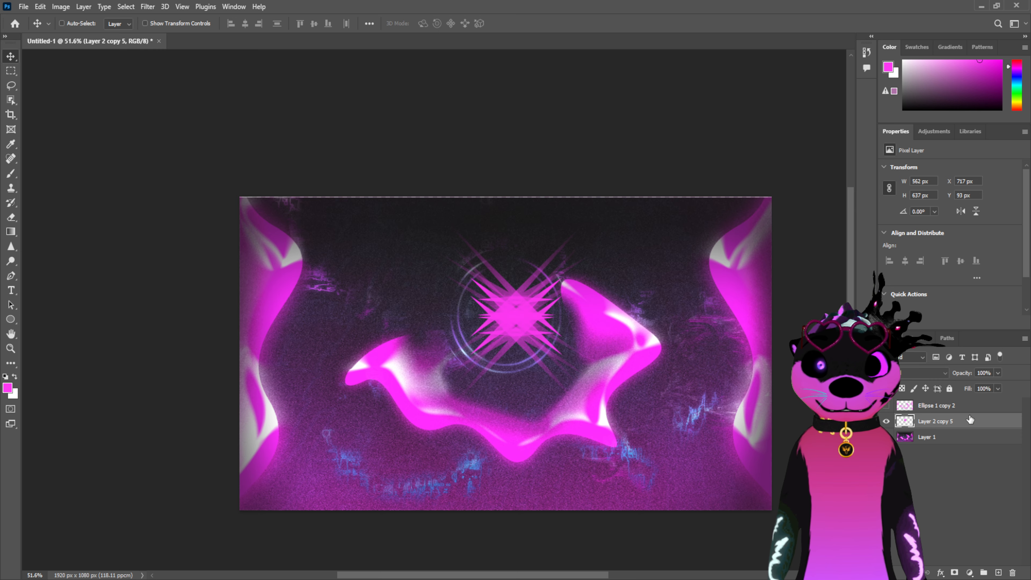
Apply a Bevel & Emboss layer style to the symmetrical star on Layer 2 copy 5
{"action": "key", "text": "h"}
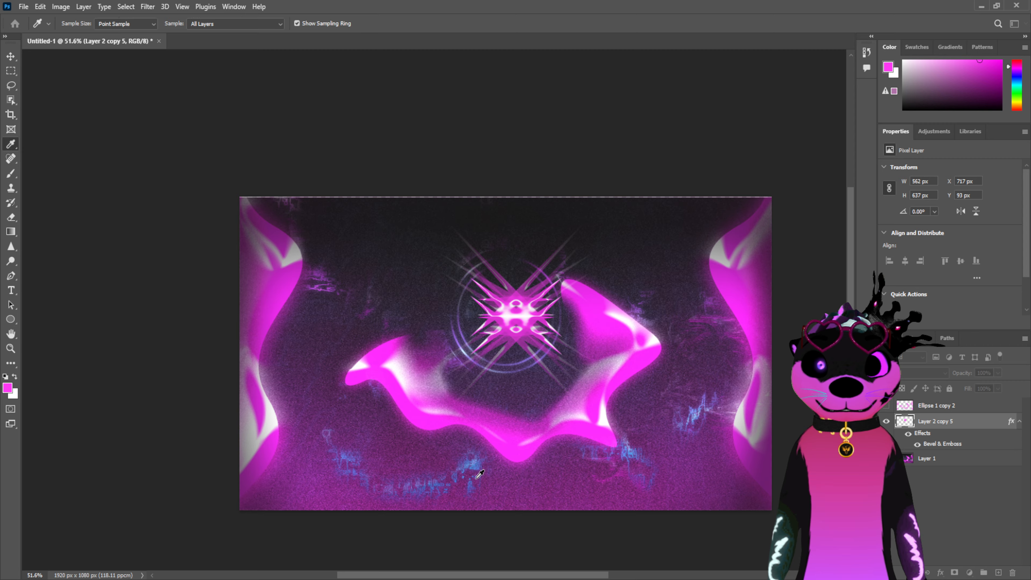
{"action": "left_click", "coordinate": [795, 332]}
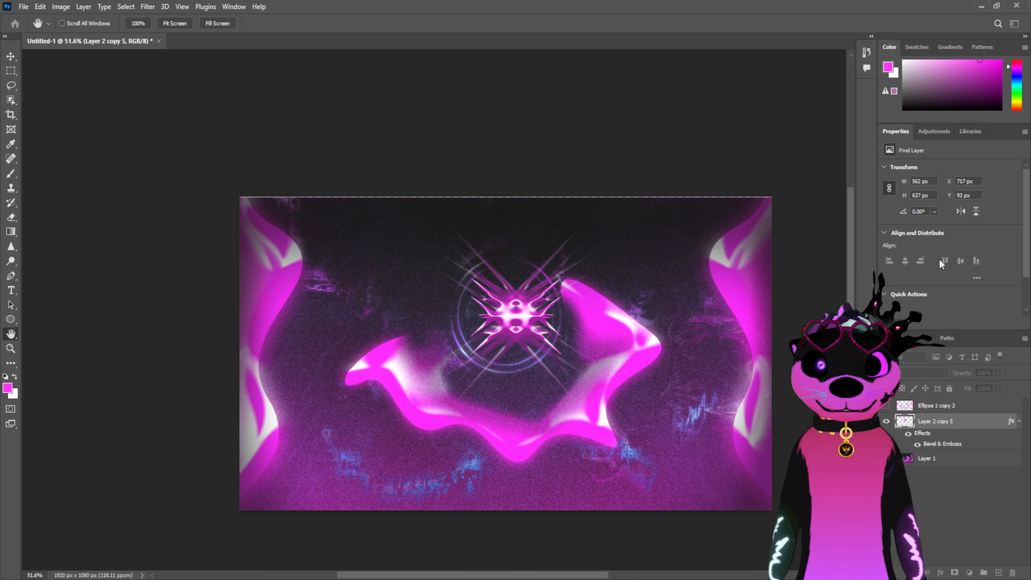
{"action": "key", "text": "v"}
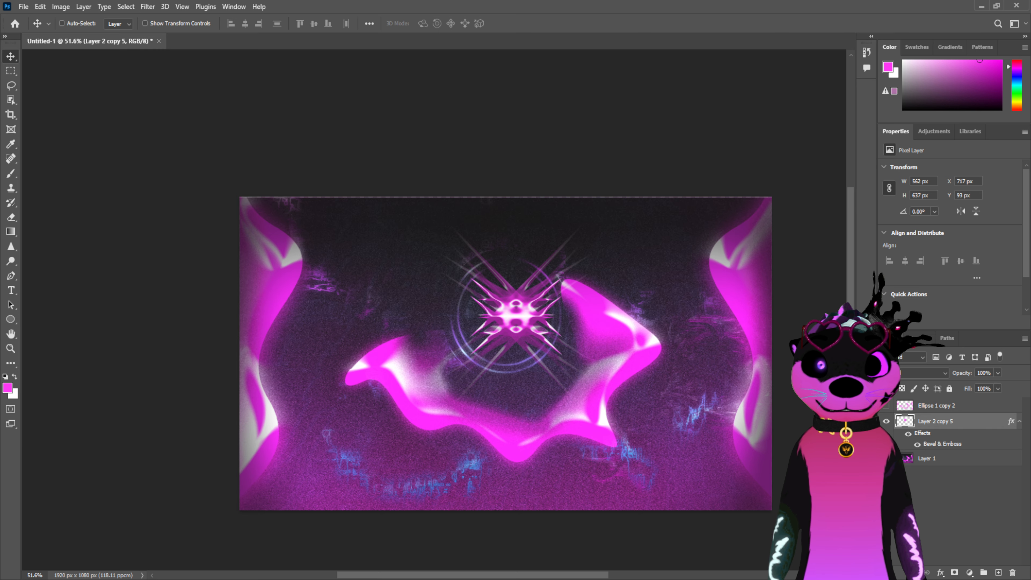
Rasterize the star's bevel style, add a Drop Shadow, and position the star in the middle of the ring
{"action": "left_click_drag", "start_coordinate": [525, 319], "coordinate": [521, 316]}
{"action": "left_click_drag", "start_coordinate": [446, 314], "coordinate": [354, 254]}
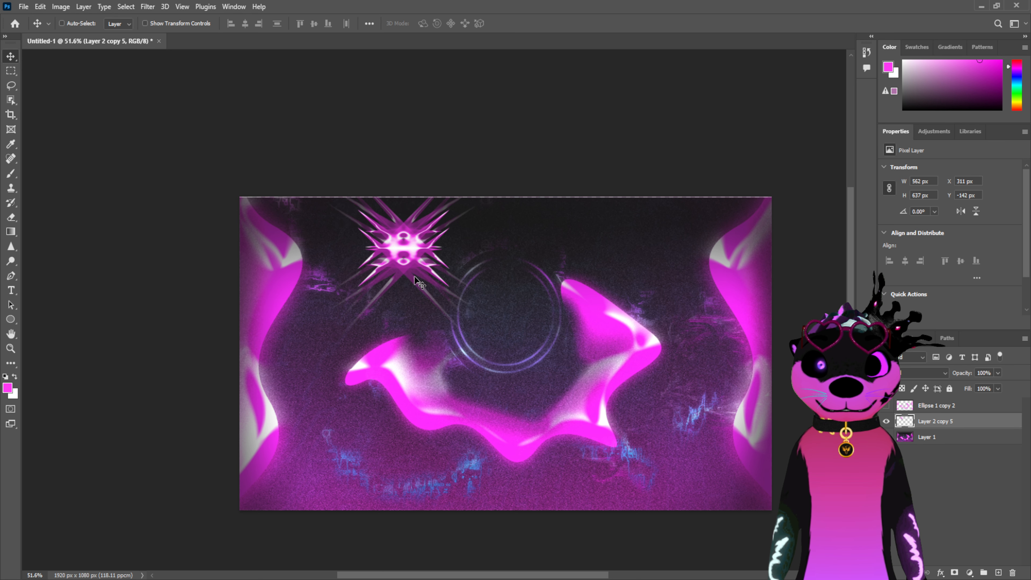
{"action": "double_click", "coordinate": [971, 428]}
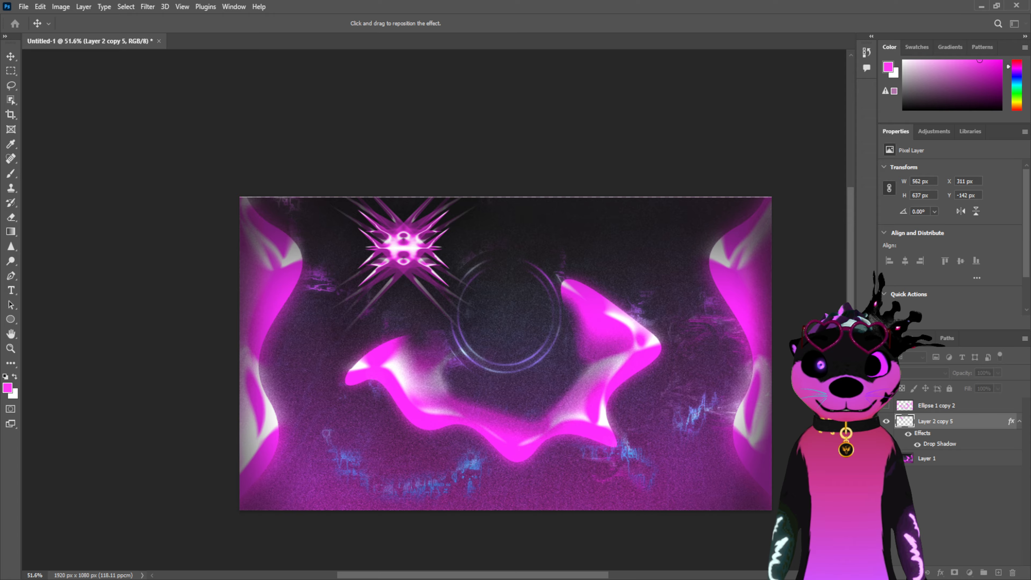
{"action": "key", "text": "Return"}
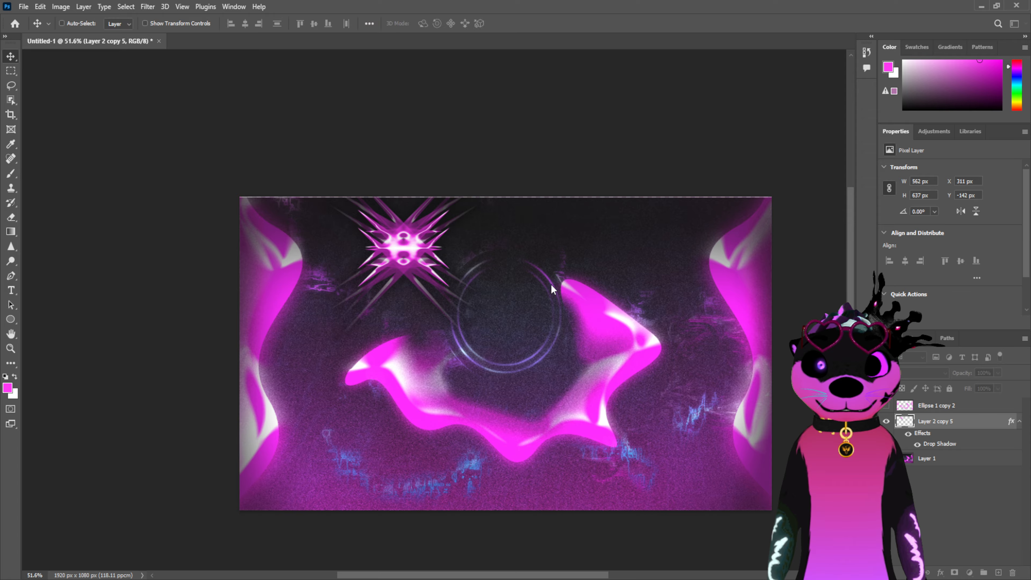
{"action": "mouse_move", "coordinate": [390, 260]}
{"action": "left_mouse_down"}
{"action": "mouse_move", "coordinate": [468, 233]}
{"action": "mouse_move", "coordinate": [496, 326]}
{"action": "mouse_move", "coordinate": [514, 316]}
{"action": "mouse_move", "coordinate": [503, 304]}
{"action": "mouse_move", "coordinate": [504, 327]}
{"action": "mouse_move", "coordinate": [384, 354]}
{"action": "mouse_move", "coordinate": [397, 278]}
{"action": "left_mouse_up"}
{"action": "left_click_drag", "start_coordinate": [298, 254], "coordinate": [420, 296]}
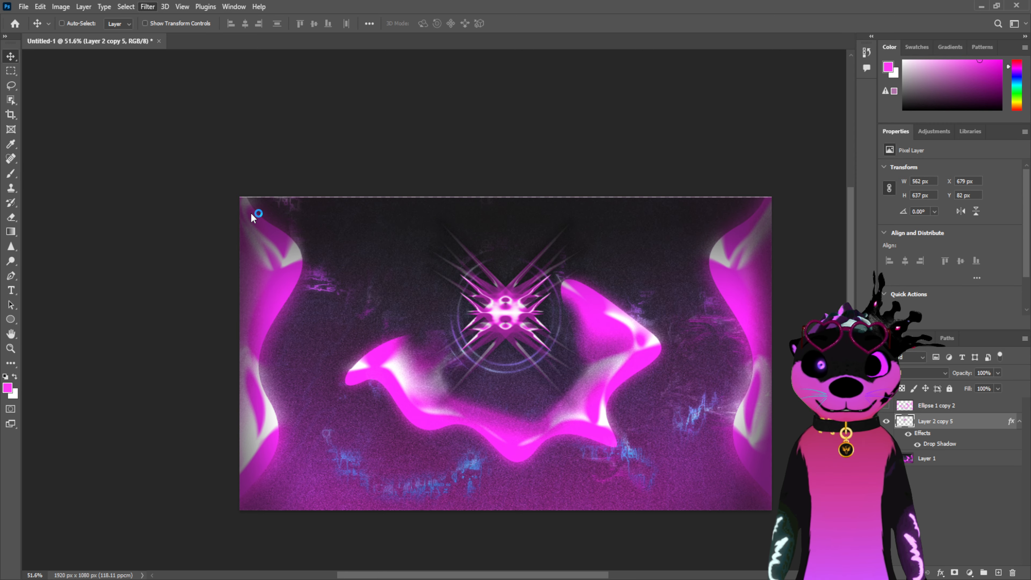
Apply the Emboss filter to the star for a grey metallic relief, and rasterize its Drop Shadow layer style
{"action": "left_click", "coordinate": [312, 237]}
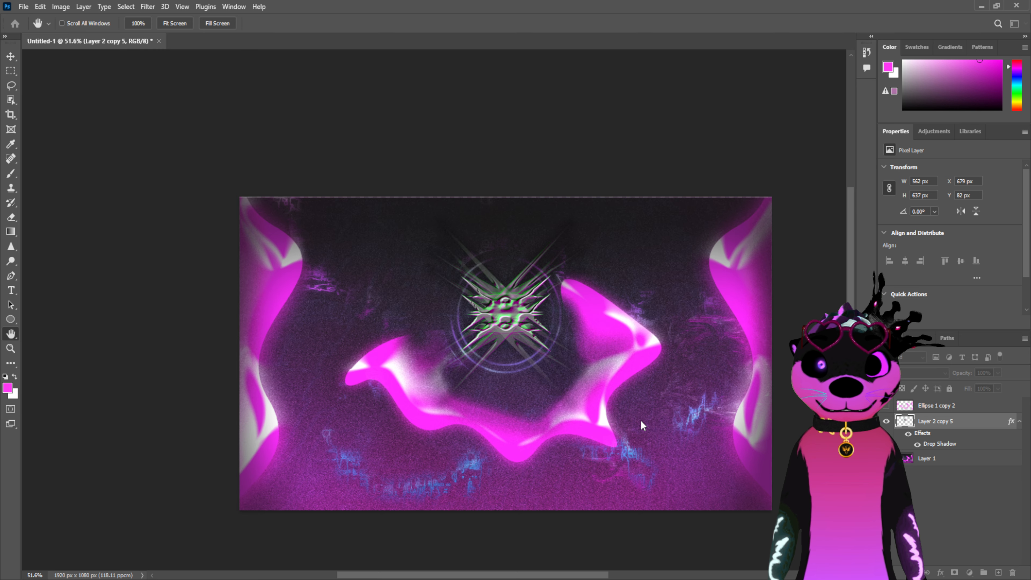
{"action": "key", "text": "ctrl+z"}
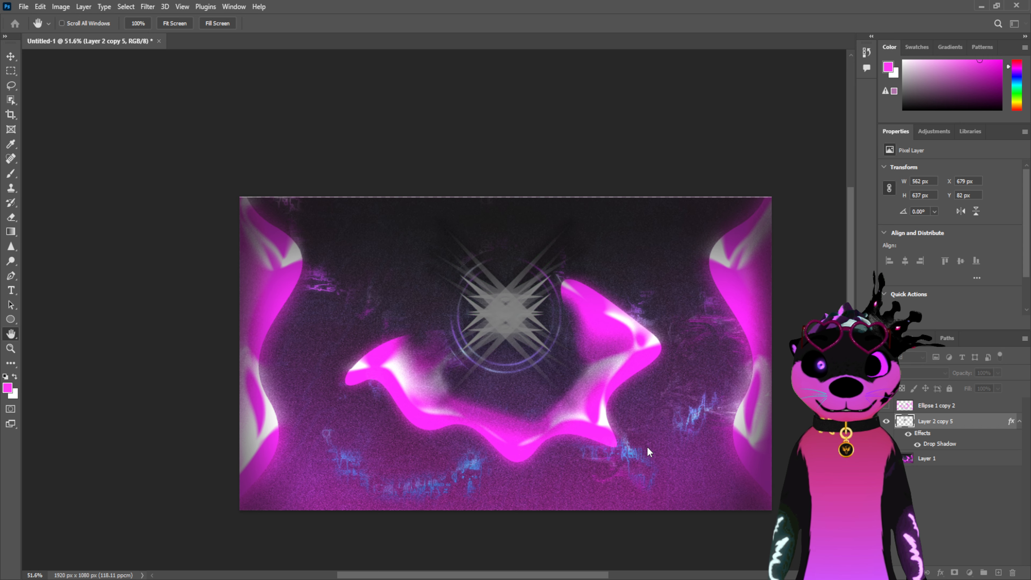
{"action": "key", "text": "ctrl+shift+z"}
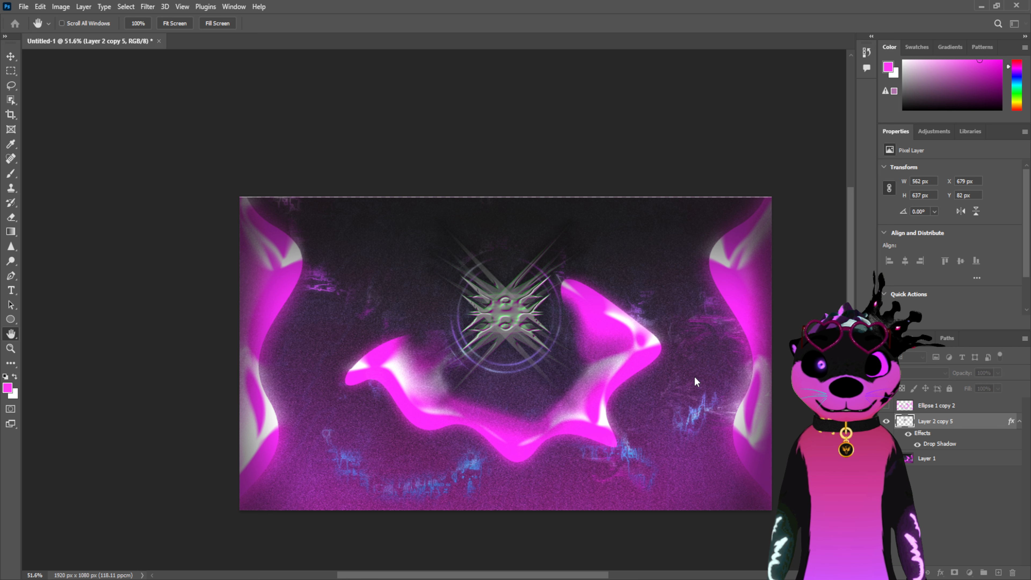
{"action": "key", "text": "ctrl+shift+z"}
{"action": "key", "text": "ctrl+z"}
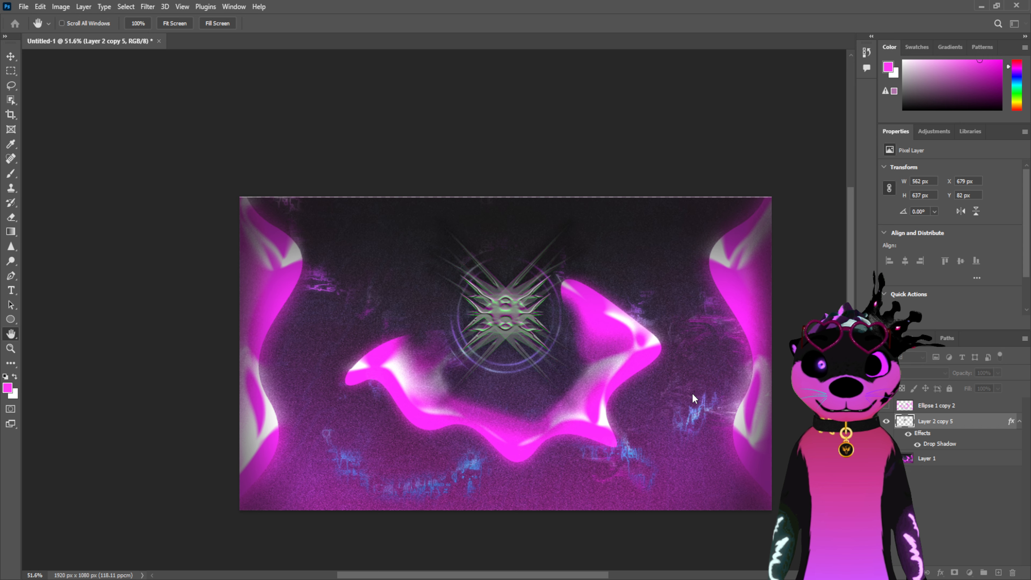
{"action": "key", "text": "ctrl+shift+z"}
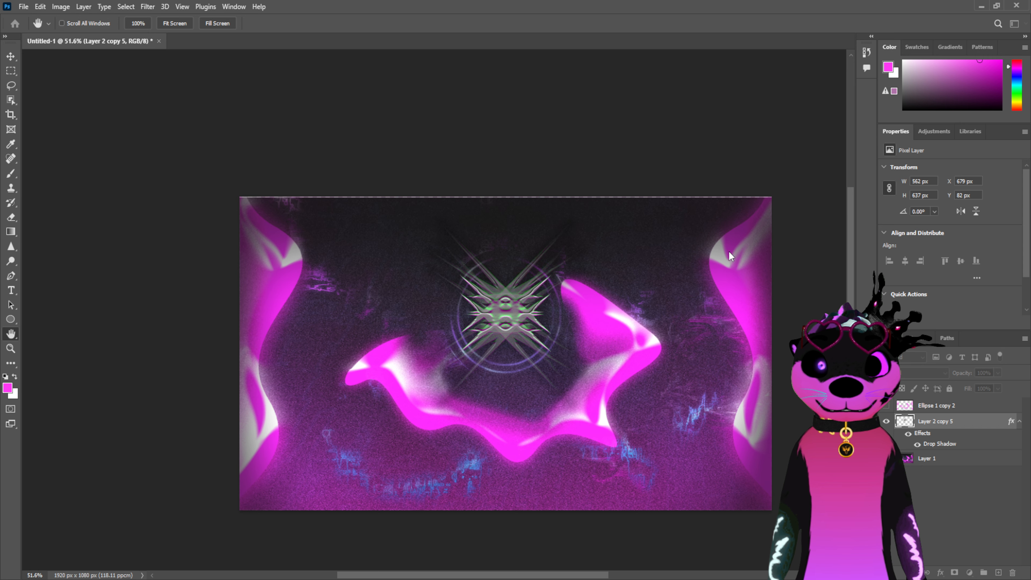
{"action": "key", "text": "v"}
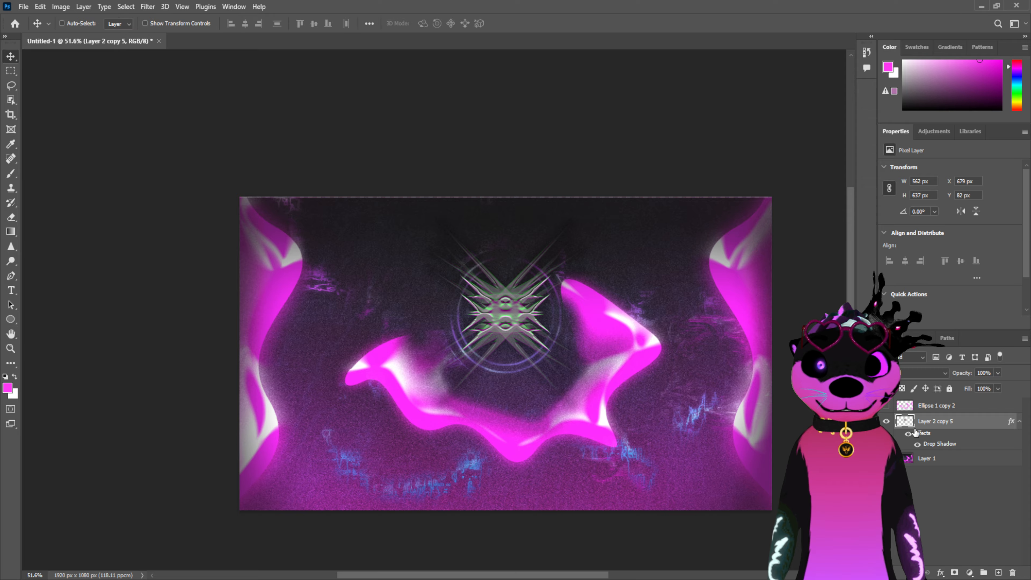
{"action": "key", "text": "ctrl+shift+z"}
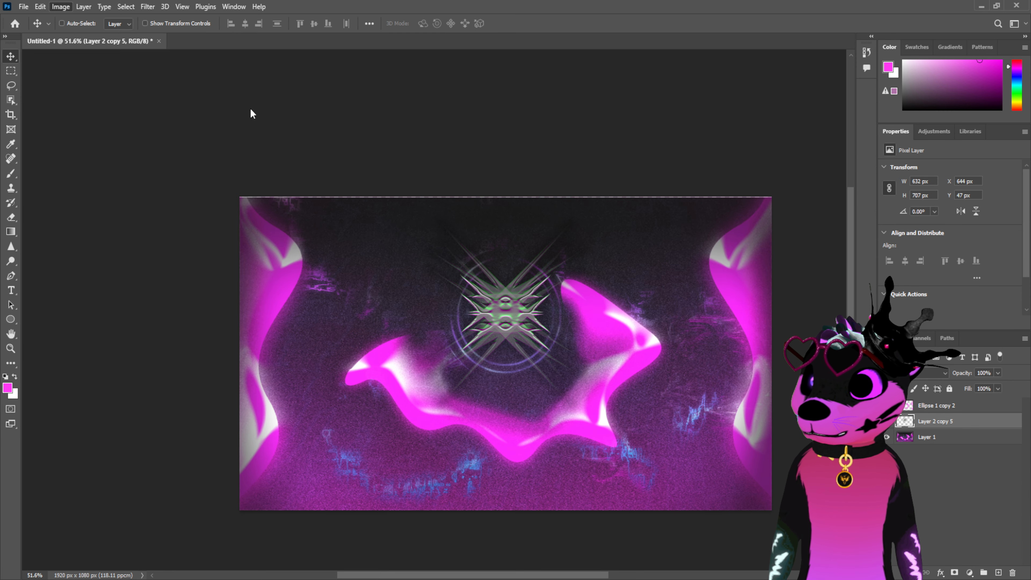
Recolour the embossed star on Layer 2 copy 5 by adjusting its colour balance from grey toward magenta
{"action": "key", "text": "i"}
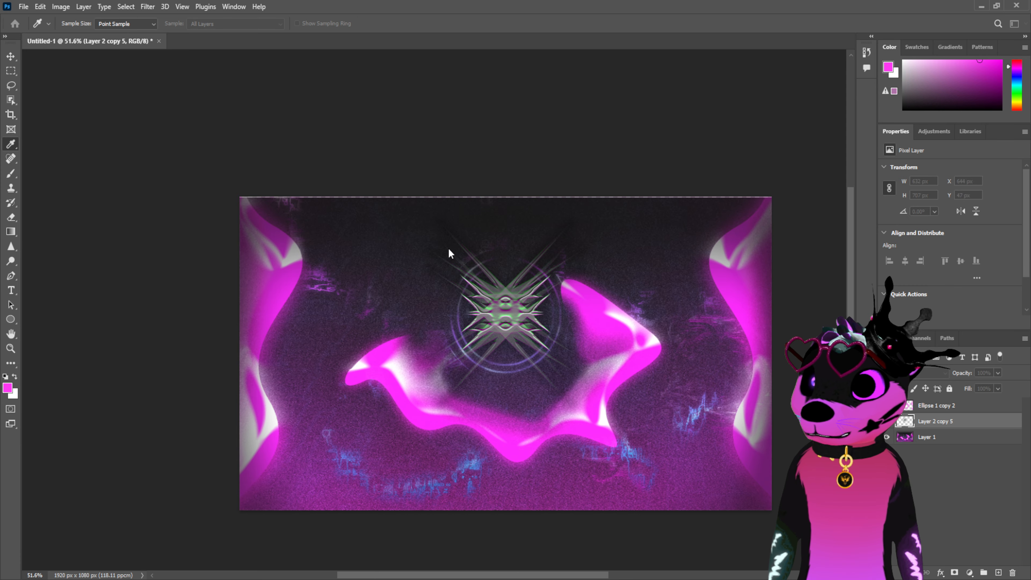
{"action": "key", "text": "ctrl+i"}
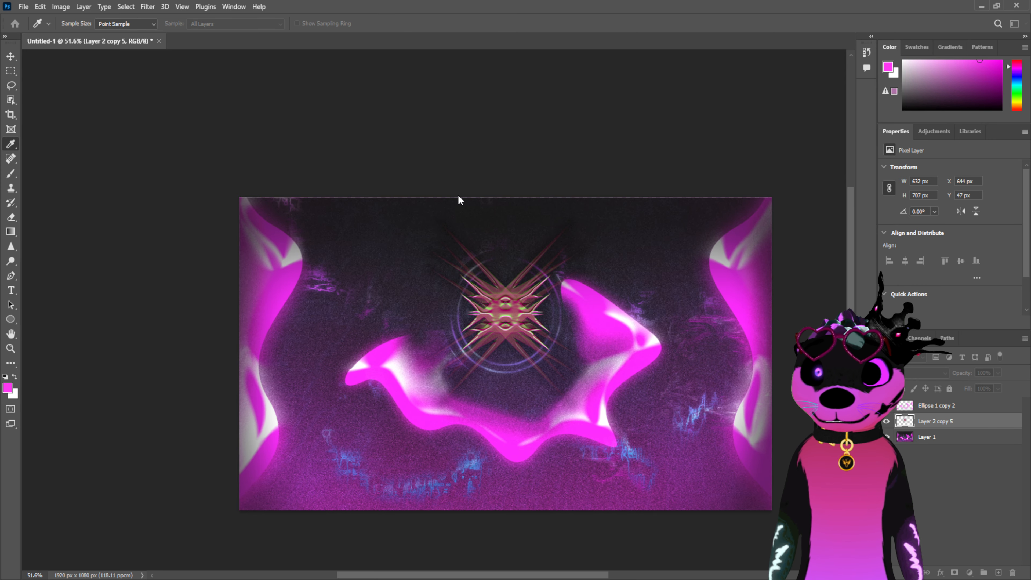
{"action": "key", "text": "ctrl+shift+b"}
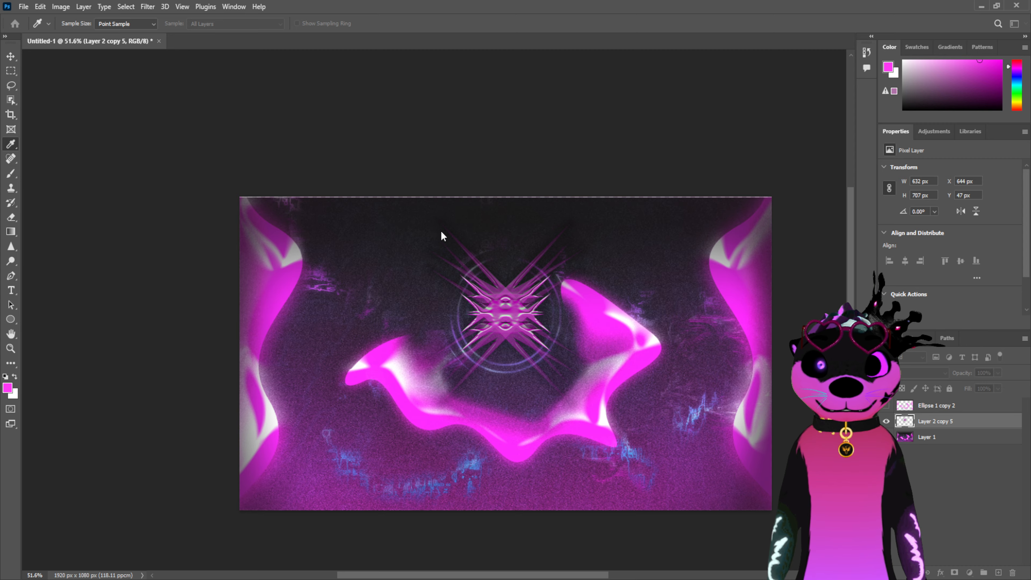
{"action": "key", "text": "ctrl+z"}
{"action": "key", "text": "ctrl+shift+z"}
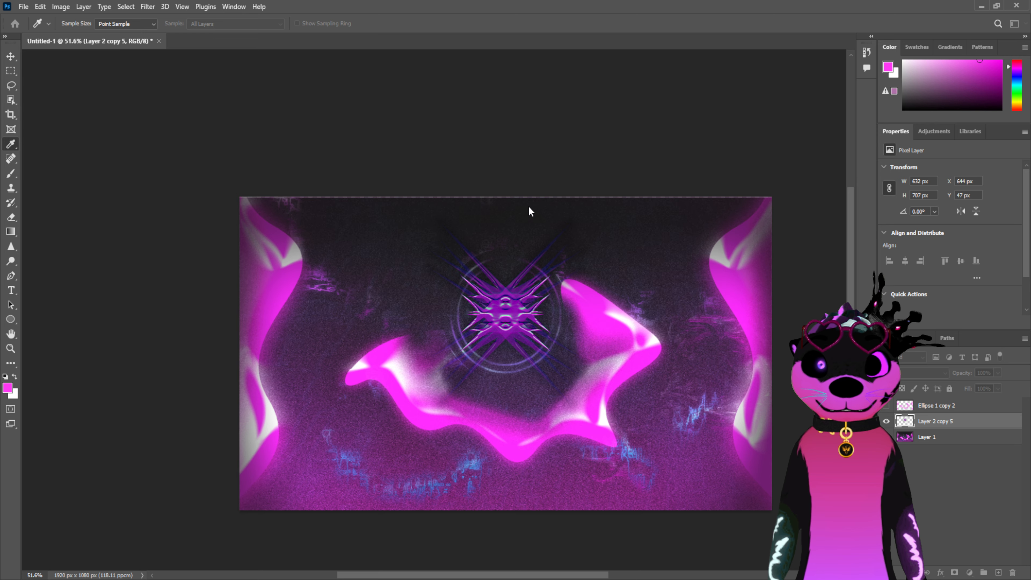
{"action": "key", "text": "ctrl+shift+z"}
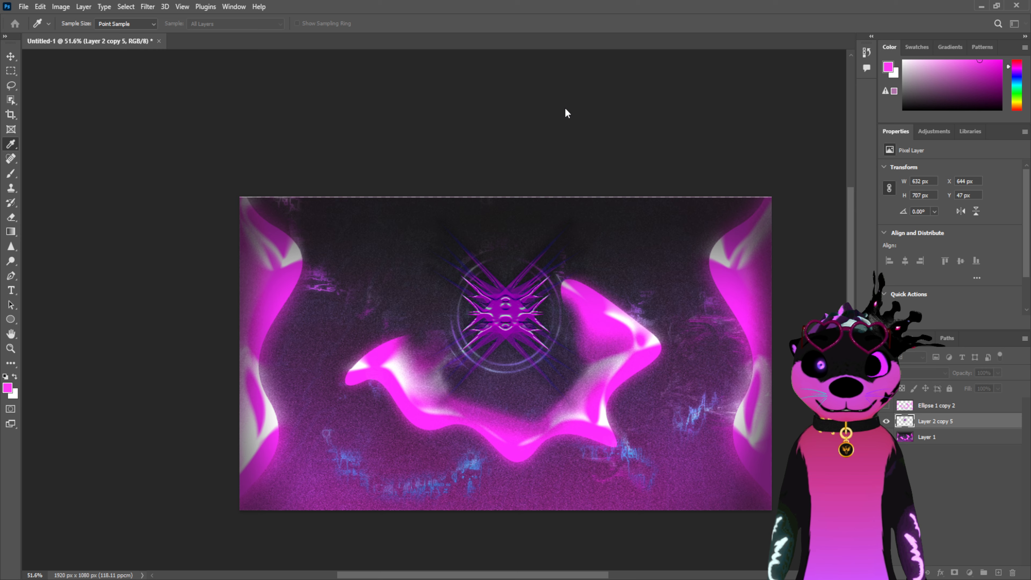
{"action": "left_click_drag", "start_coordinate": [566, 109], "coordinate": [597, 109]}
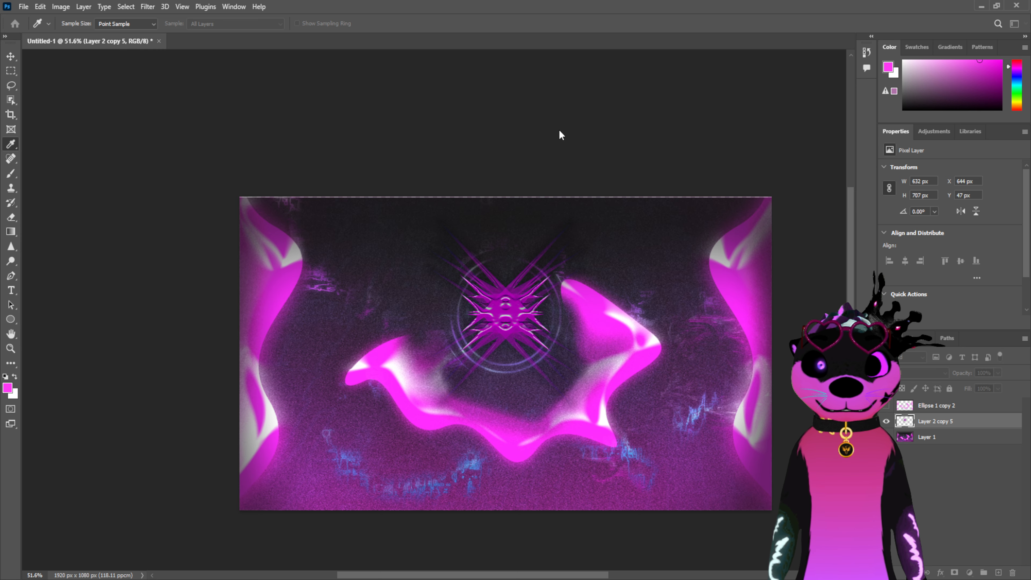
{"action": "left_click_drag", "start_coordinate": [560, 132], "coordinate": [594, 118]}
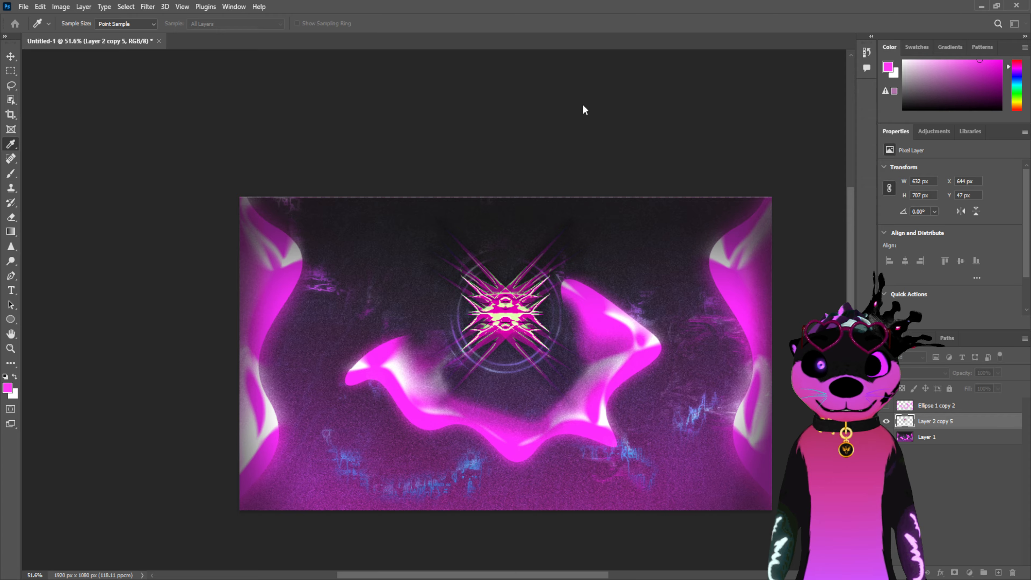
Check Layer 2 copy 5 by toggling its visibility and move its spiky emblem up slightly to Y 43 px
{"action": "key", "text": "v"}
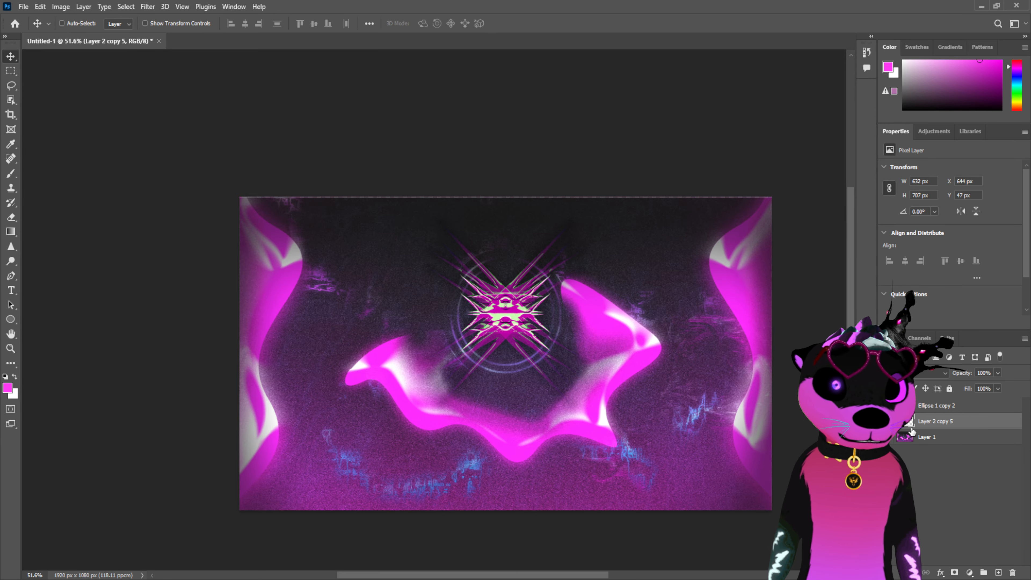
{"action": "left_click", "coordinate": [887, 421]}
{"action": "left_click", "coordinate": [886, 422]}
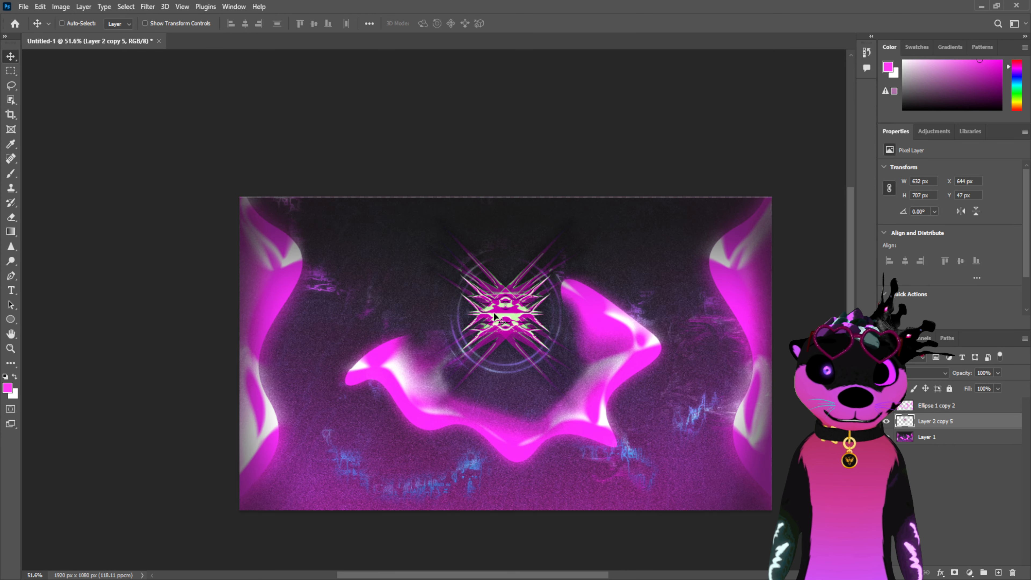
{"action": "mouse_move", "coordinate": [524, 319]}
{"action": "left_mouse_down"}
{"action": "mouse_move", "coordinate": [451, 307]}
{"action": "mouse_move", "coordinate": [519, 311]}
{"action": "left_mouse_up"}
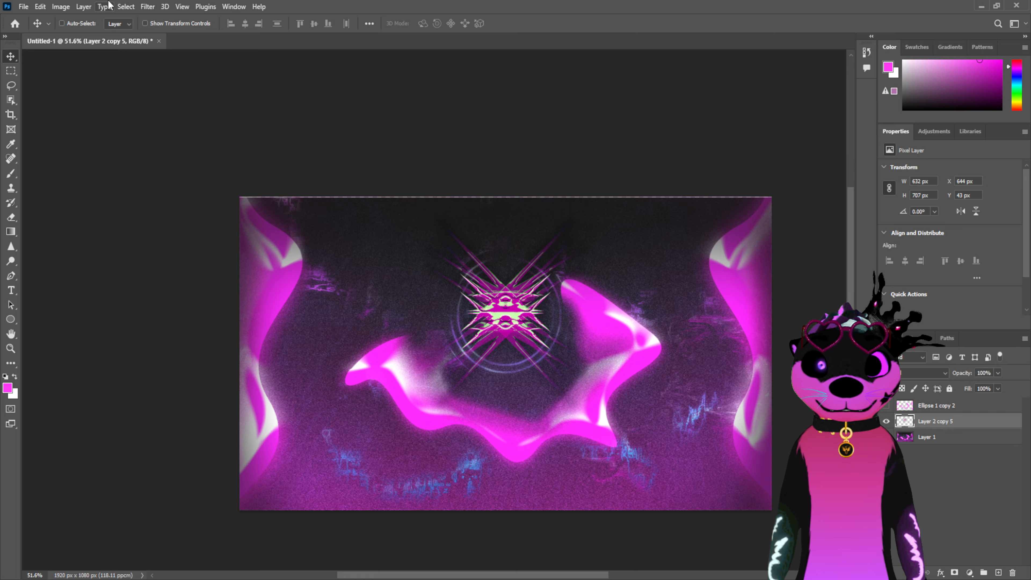
Try erasing the middle of the spiky emblem with the Eraser and undo it
{"action": "left_click", "coordinate": [8, 218]}
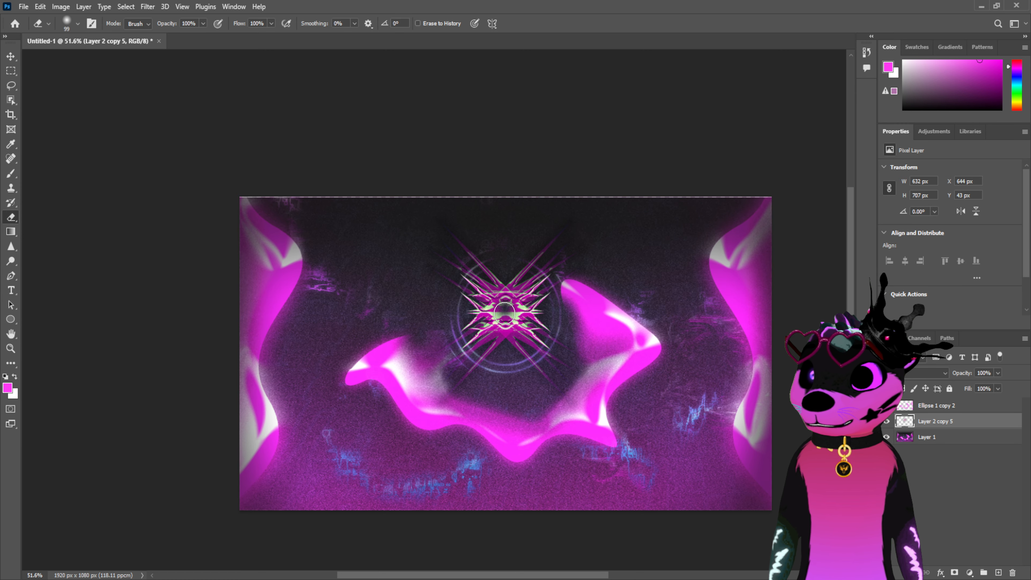
{"action": "mouse_move", "coordinate": [504, 313]}
{"action": "left_mouse_down"}
{"action": "mouse_move", "coordinate": [499, 303]}
{"action": "mouse_move", "coordinate": [504, 326]}
{"action": "mouse_move", "coordinate": [509, 302]}
{"action": "mouse_move", "coordinate": [499, 323]}
{"action": "mouse_move", "coordinate": [507, 329]}
{"action": "left_mouse_up"}
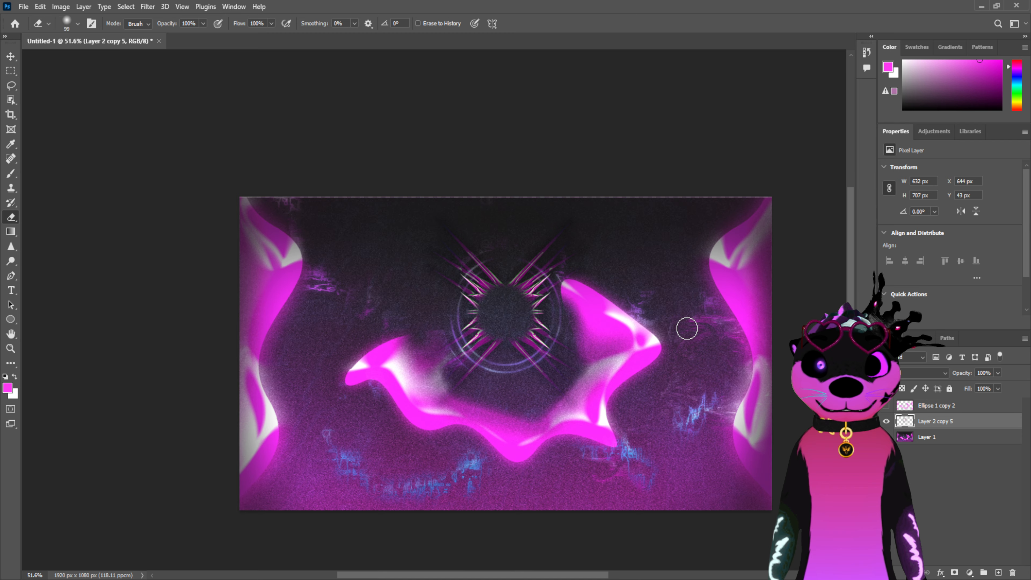
{"action": "key", "text": "ctrl+z"}
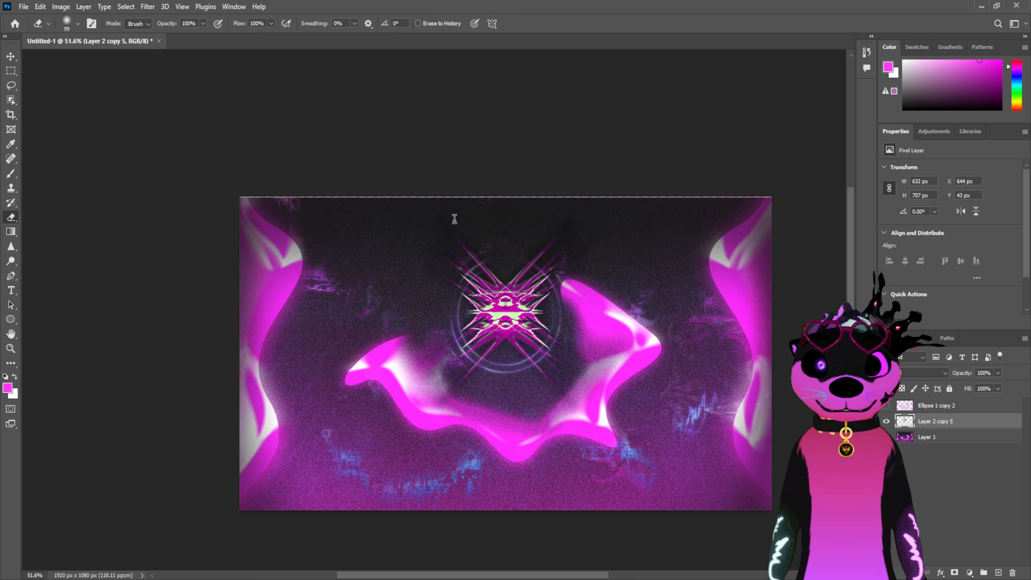
Try out several filters on the emblem layer and undo each of them
{"action": "left_click", "coordinate": [598, 186]}
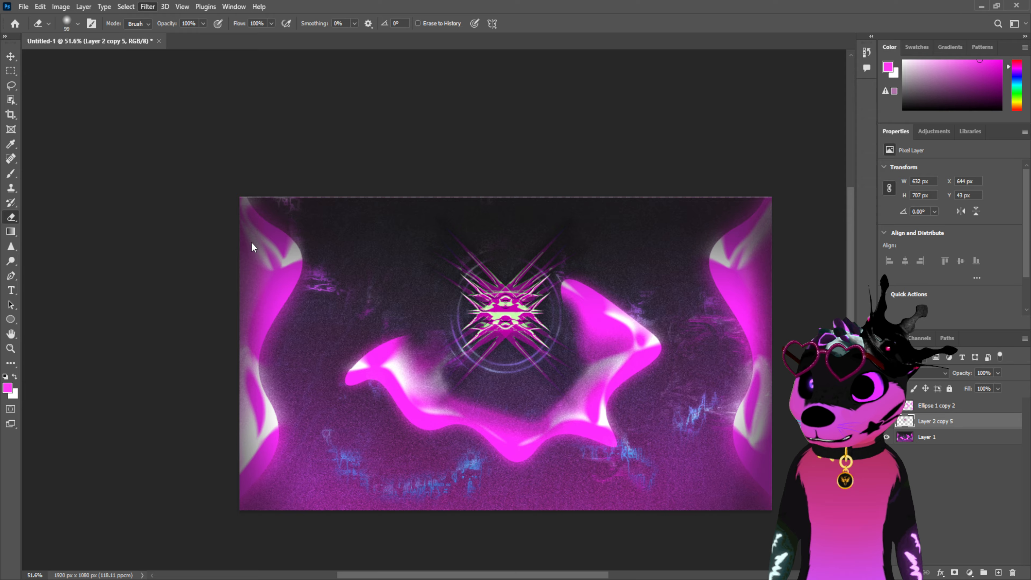
{"action": "key", "text": "ctrl+z"}
{"action": "key", "text": "h"}
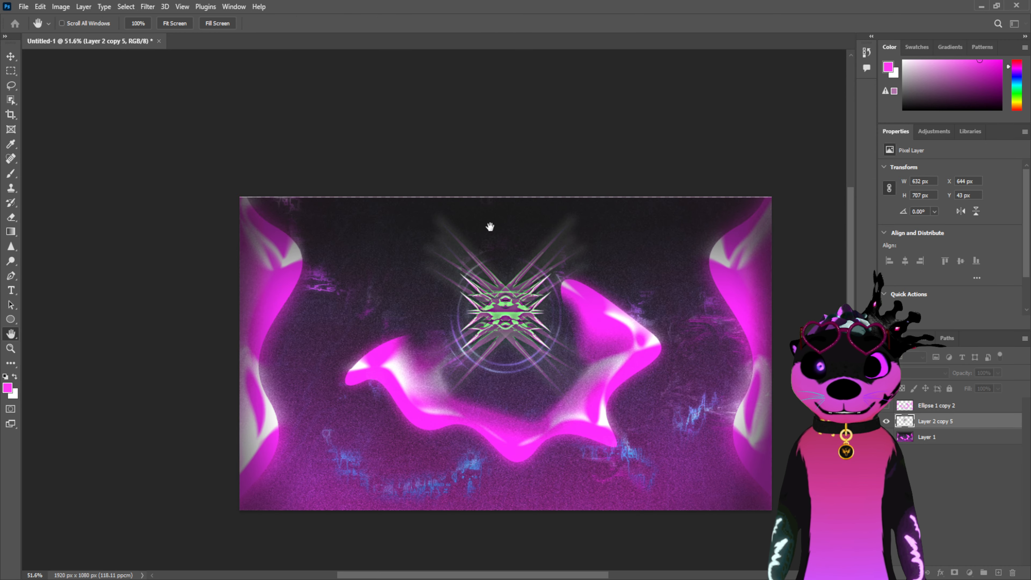
{"action": "left_click", "coordinate": [505, 294]}
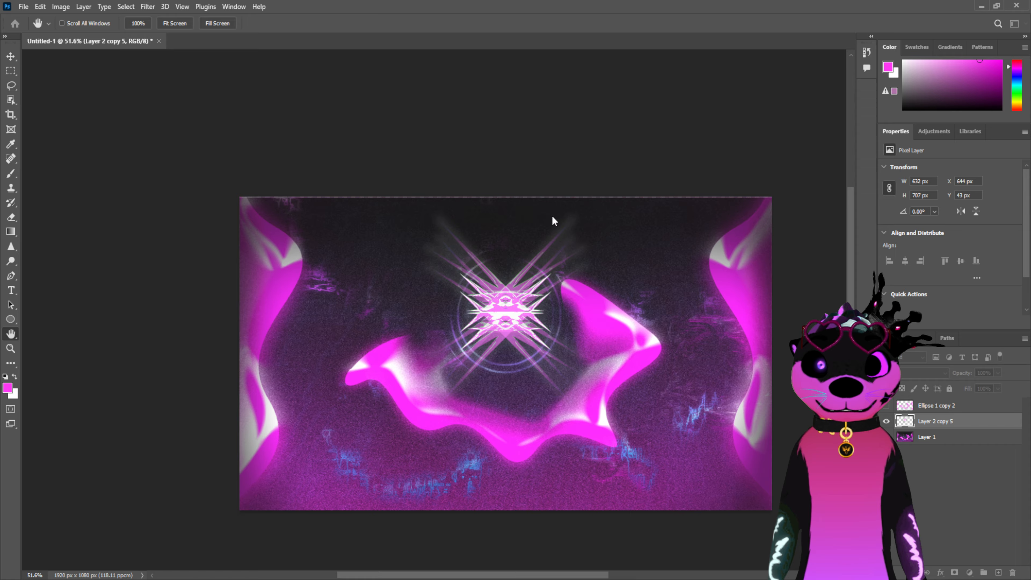
{"action": "key", "text": "ctrl+z"}
{"action": "key", "text": "e"}
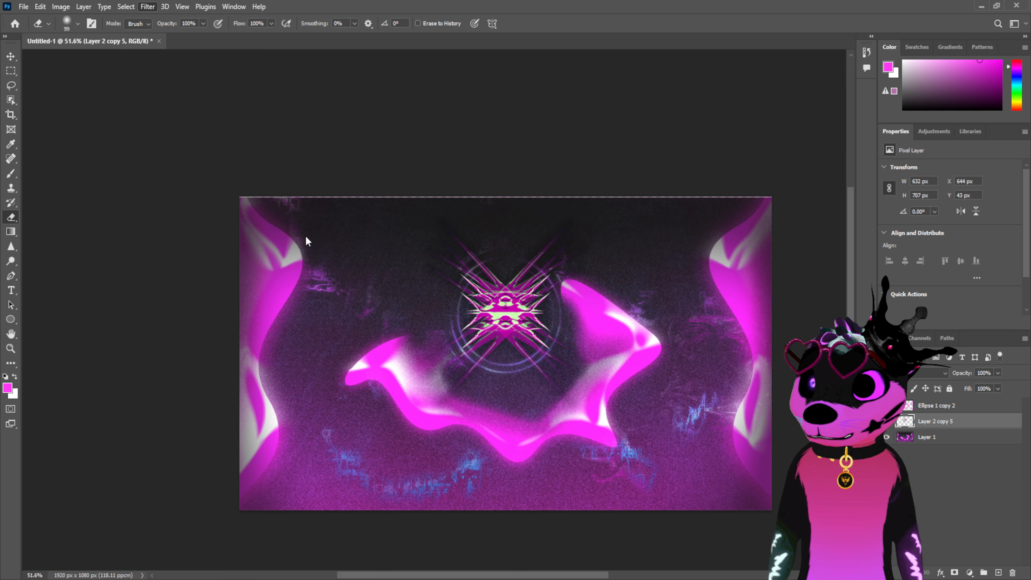
{"action": "left_click", "coordinate": [317, 275]}
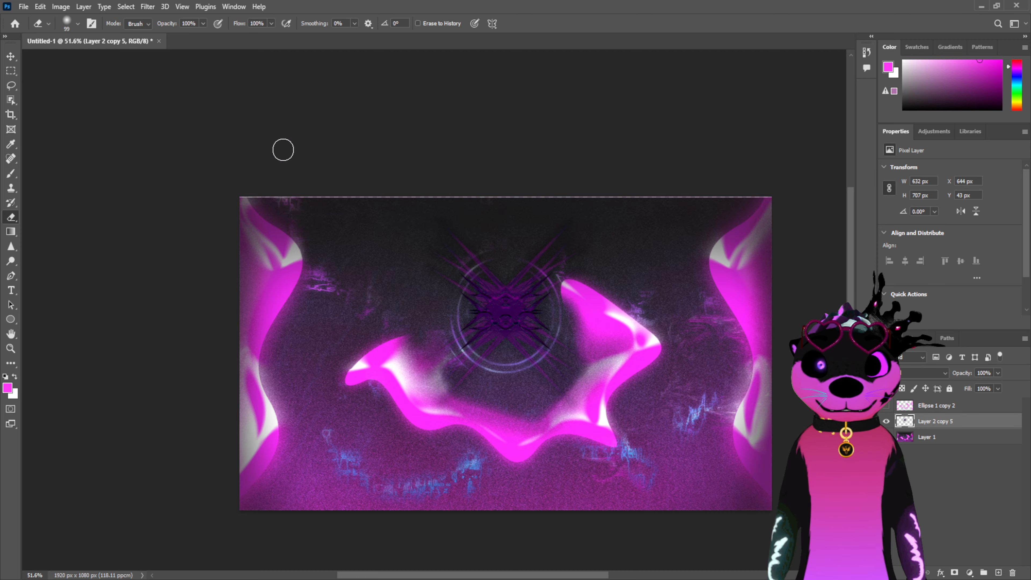
{"action": "key", "text": "ctrl+z"}
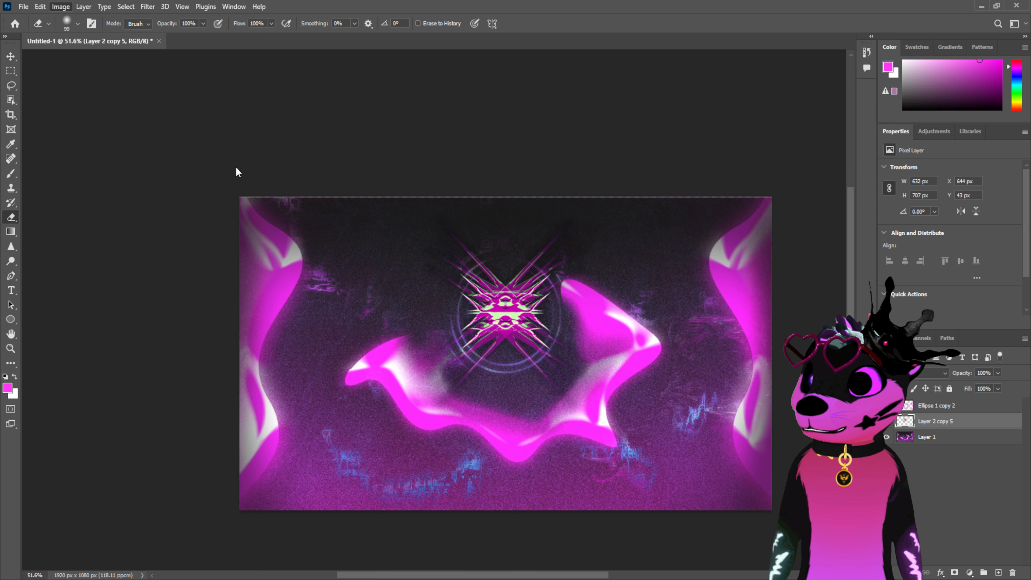
Invert the colours of Layer 2 copy 5 and desaturate the emblem to grey with Hue/Saturation
{"action": "key", "text": "ctrl+i"}
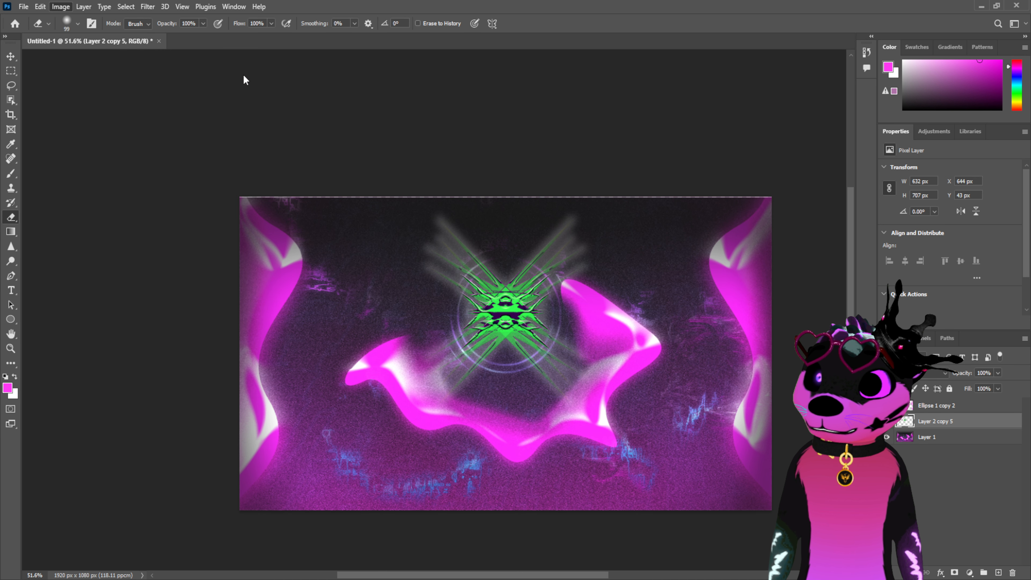
{"action": "key", "text": "ctrl+u"}
{"action": "left_click_drag", "start_coordinate": [732, 212], "coordinate": [678, 211]}
{"action": "left_click_drag", "start_coordinate": [735, 246], "coordinate": [577, 248]}
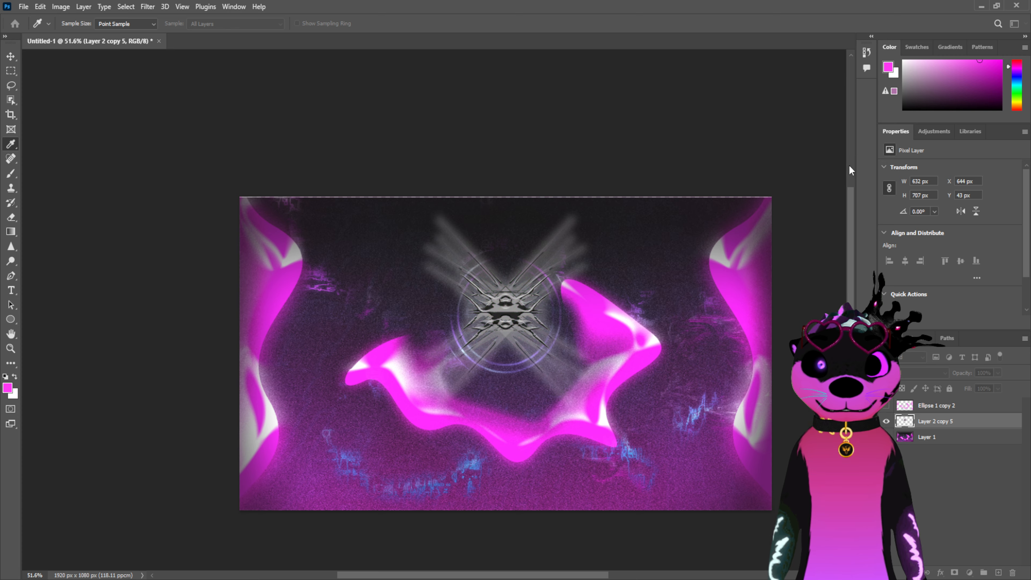
{"action": "key", "text": "e"}
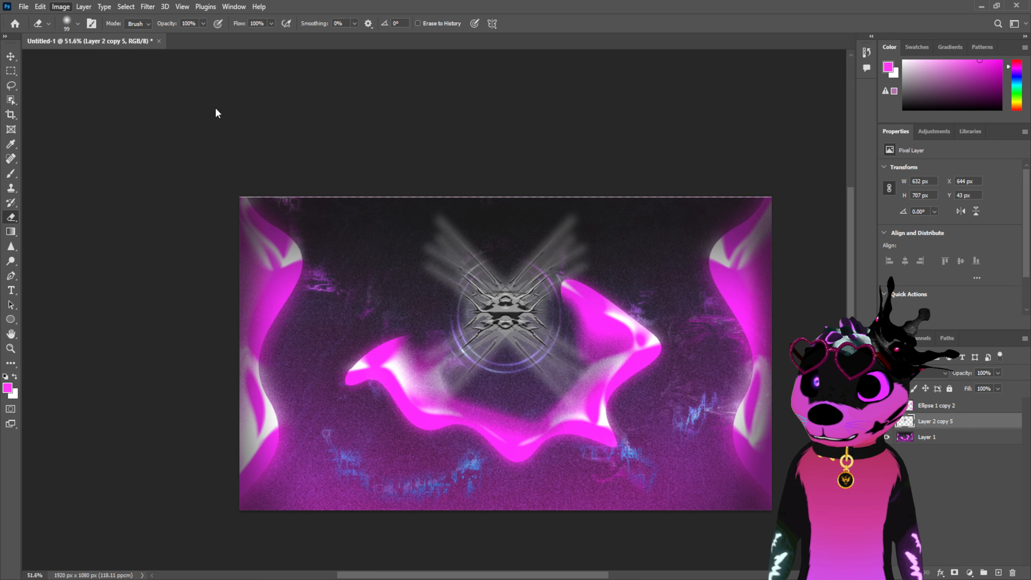
Recolour the grey emblem yellow with near-black shadows using an image colour adjustment
{"action": "key", "text": "i"}
{"action": "key", "text": "ctrl+z"}
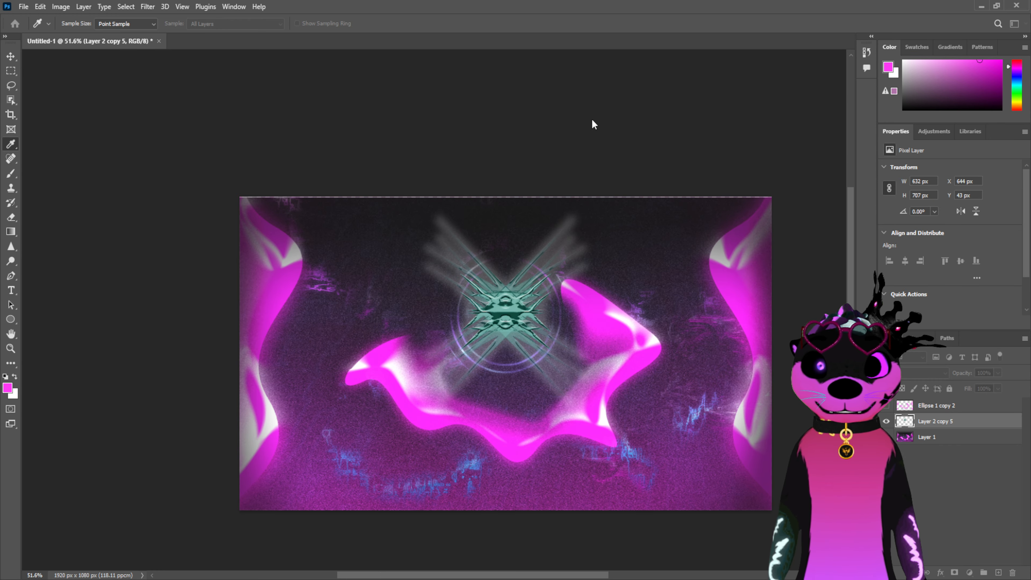
{"action": "left_click_drag", "start_coordinate": [589, 118], "coordinate": [495, 132]}
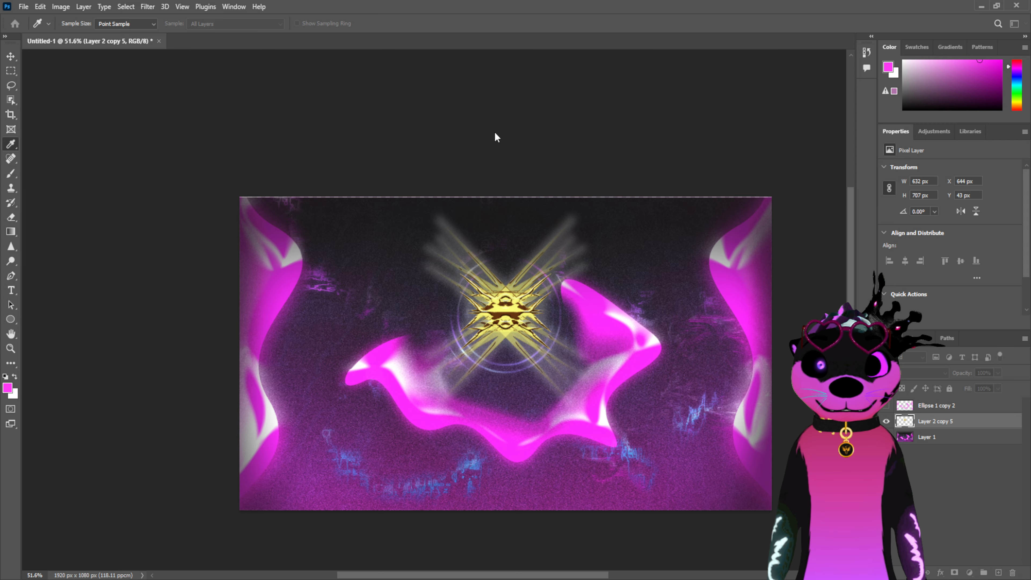
{"action": "left_click_drag", "start_coordinate": [570, 120], "coordinate": [623, 110]}
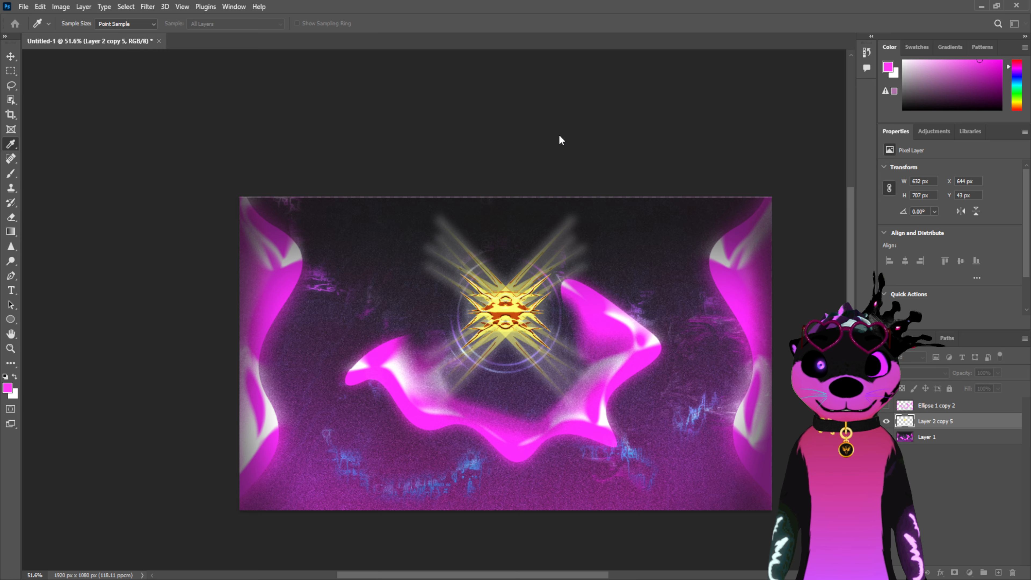
{"action": "left_click_drag", "start_coordinate": [580, 134], "coordinate": [550, 119]}
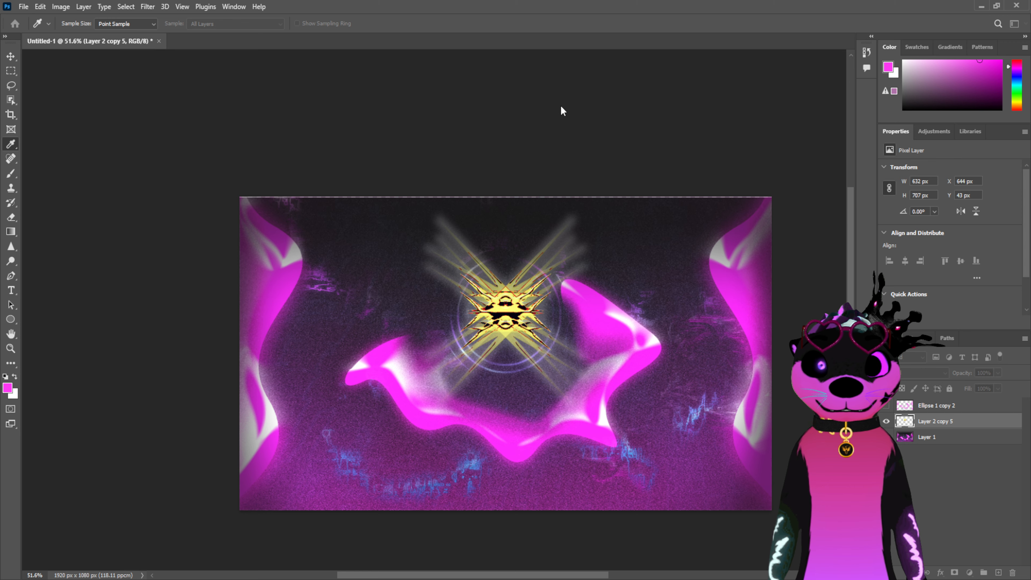
{"action": "key", "text": "e"}
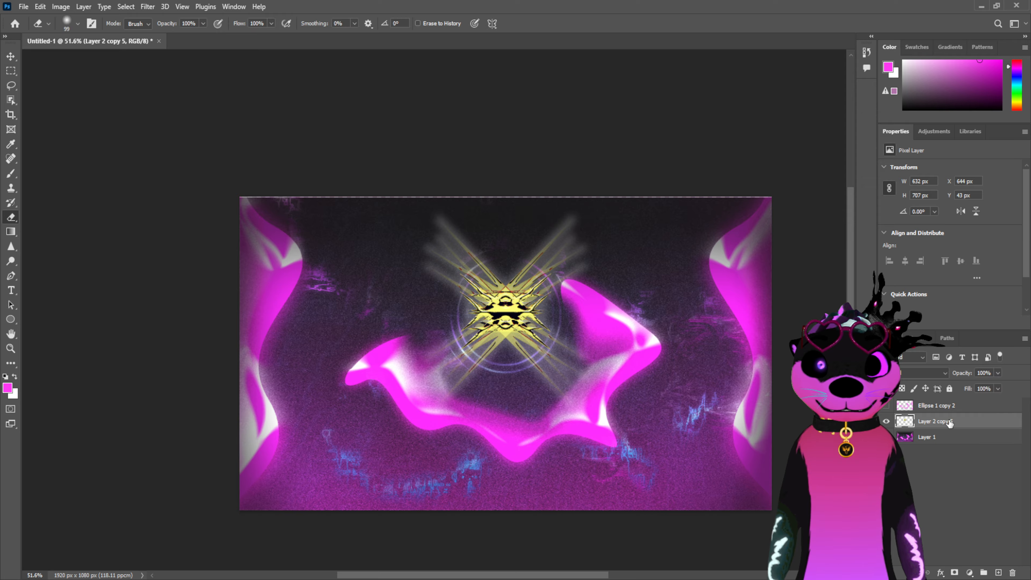
Try erasing the emblem's blurred upper rays with a 432 px Eraser, try inverting its colours, and undo both
{"action": "left_click_drag", "start_coordinate": [562, 404], "coordinate": [564, 360]}
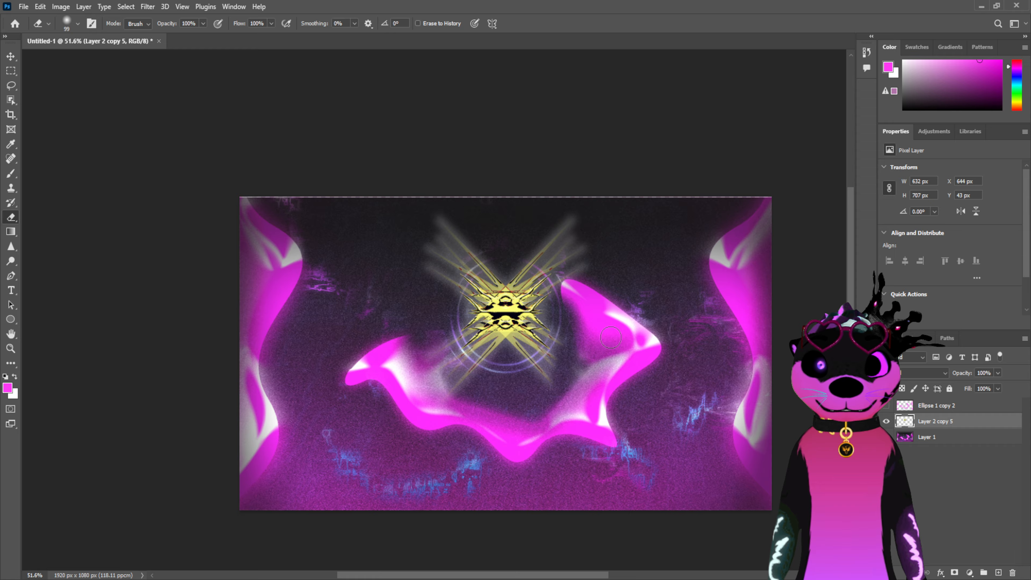
{"action": "key", "text": "ctrl+z"}
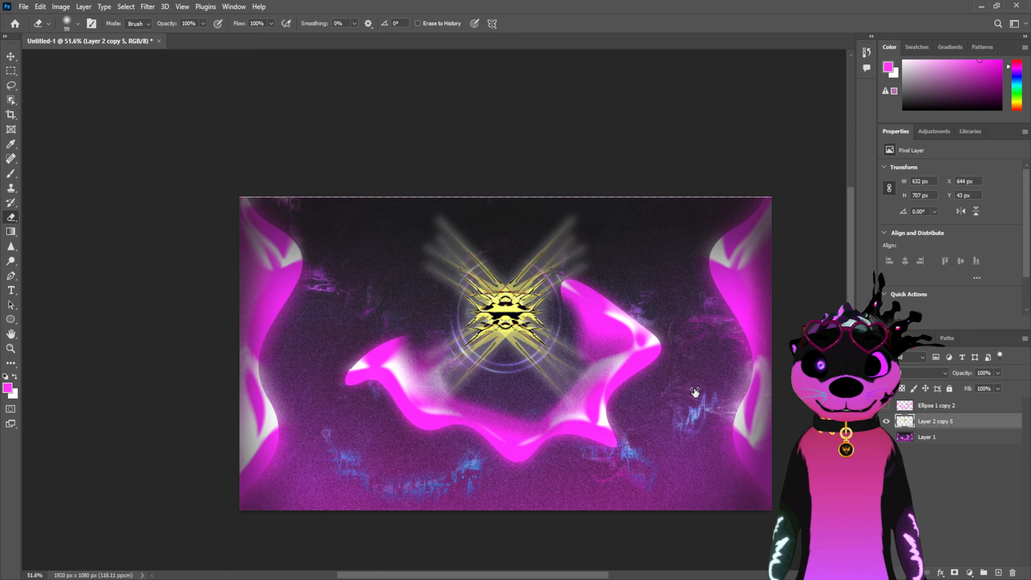
{"action": "left_click_drag", "start_coordinate": [714, 376], "coordinate": [730, 371], "text": "alt"}
{"action": "mouse_move", "coordinate": [611, 266]}
{"action": "left_mouse_down"}
{"action": "mouse_move", "coordinate": [568, 202]}
{"action": "mouse_move", "coordinate": [619, 245]}
{"action": "mouse_move", "coordinate": [564, 203]}
{"action": "mouse_move", "coordinate": [582, 238]}
{"action": "mouse_move", "coordinate": [616, 232]}
{"action": "mouse_move", "coordinate": [616, 396]}
{"action": "mouse_move", "coordinate": [638, 370]}
{"action": "mouse_move", "coordinate": [512, 424]}
{"action": "mouse_move", "coordinate": [407, 417]}
{"action": "mouse_move", "coordinate": [438, 370]}
{"action": "mouse_move", "coordinate": [437, 381]}
{"action": "mouse_move", "coordinate": [380, 249]}
{"action": "mouse_move", "coordinate": [422, 202]}
{"action": "mouse_move", "coordinate": [402, 203]}
{"action": "mouse_move", "coordinate": [362, 277]}
{"action": "mouse_move", "coordinate": [470, 188]}
{"action": "mouse_move", "coordinate": [438, 243]}
{"action": "left_mouse_up"}
{"action": "key", "text": "ctrl+z"}
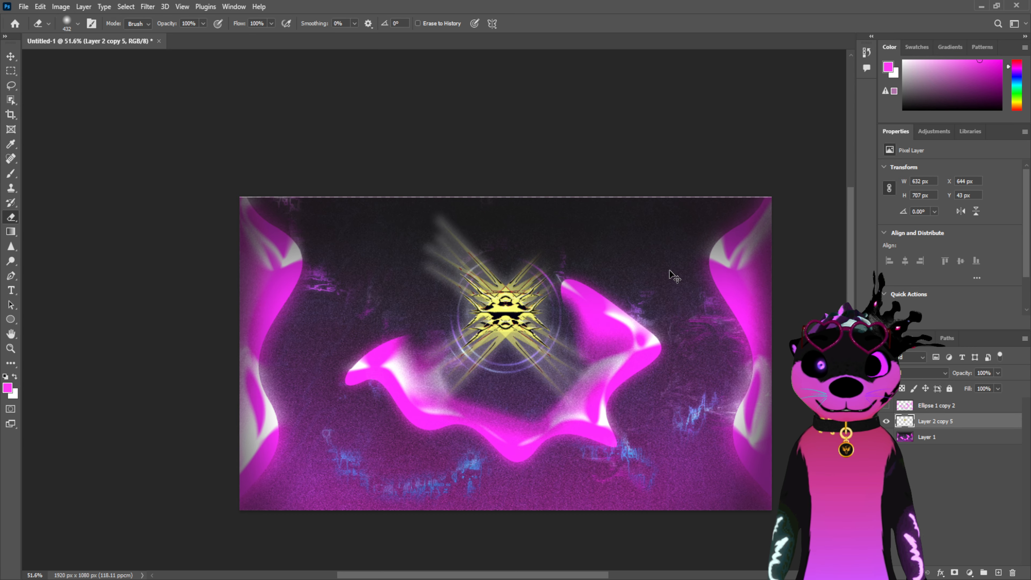
{"action": "key", "text": "ctrl+z"}
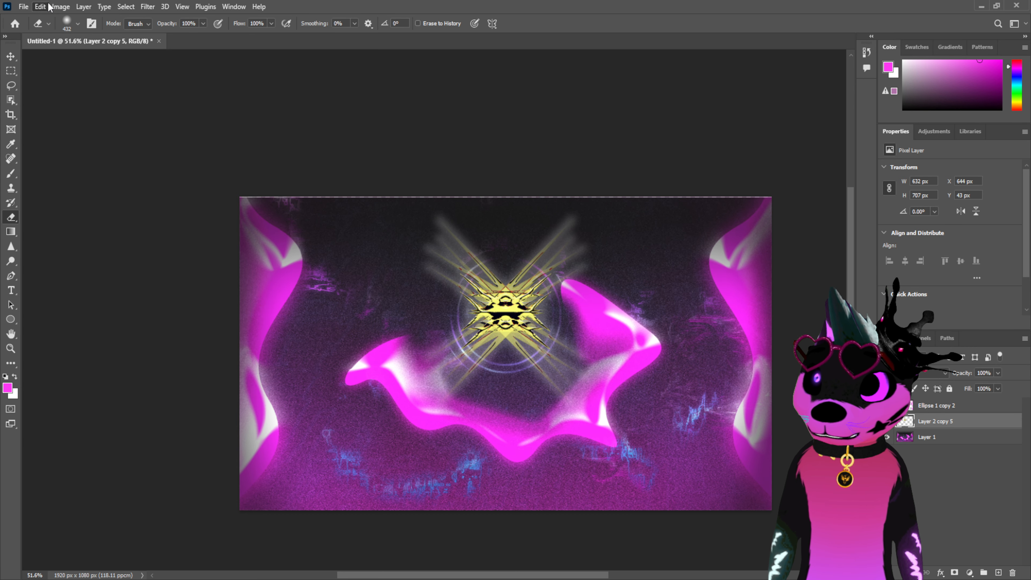
{"action": "key", "text": "ctrl+i"}
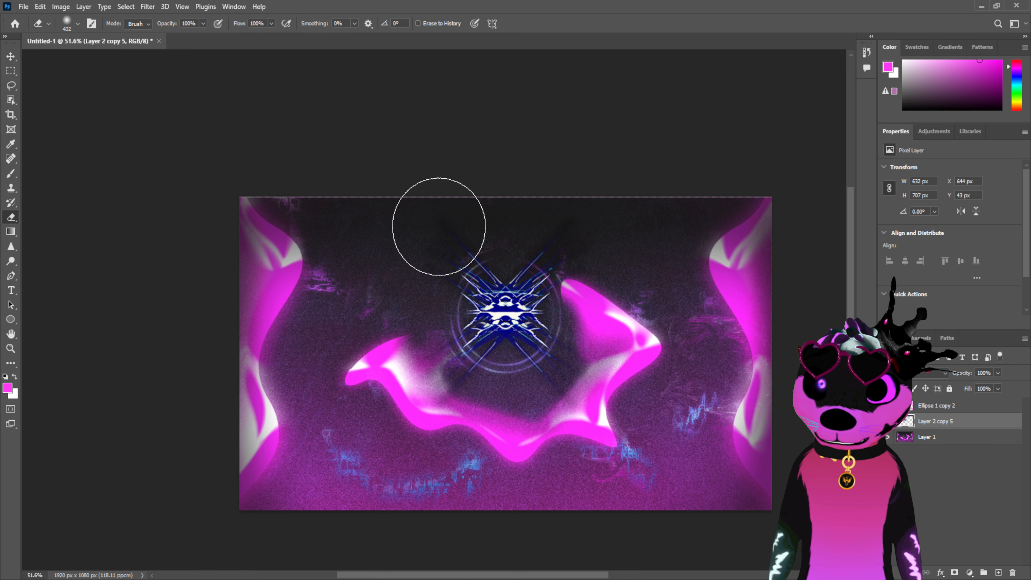
{"action": "key", "text": "ctrl+z"}
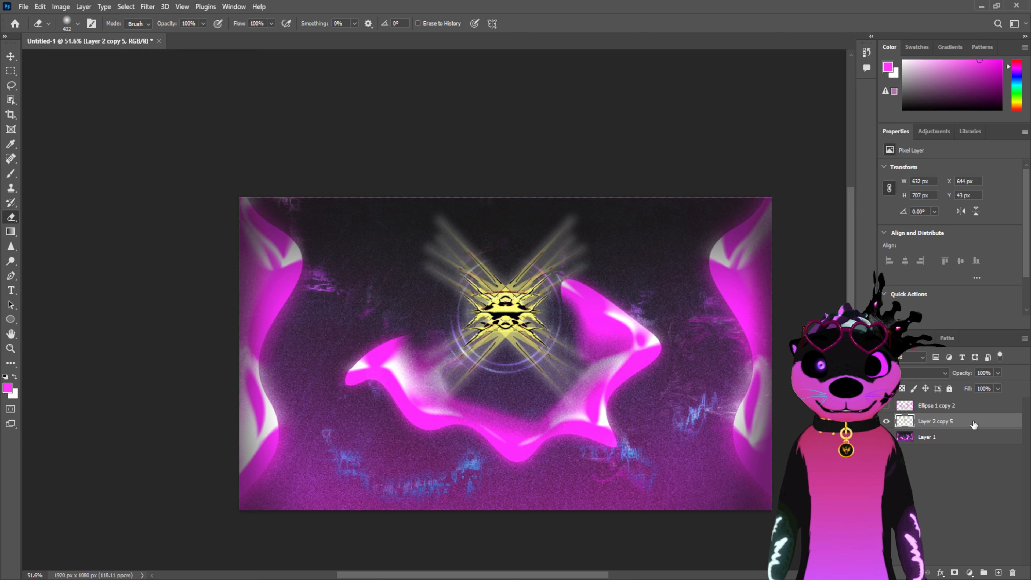
Open the layer style settings for Layer 2 copy 5, try a Drop Shadow, and switch it off
{"action": "key", "text": "space"}
{"action": "left_click", "coordinate": [609, 453]}
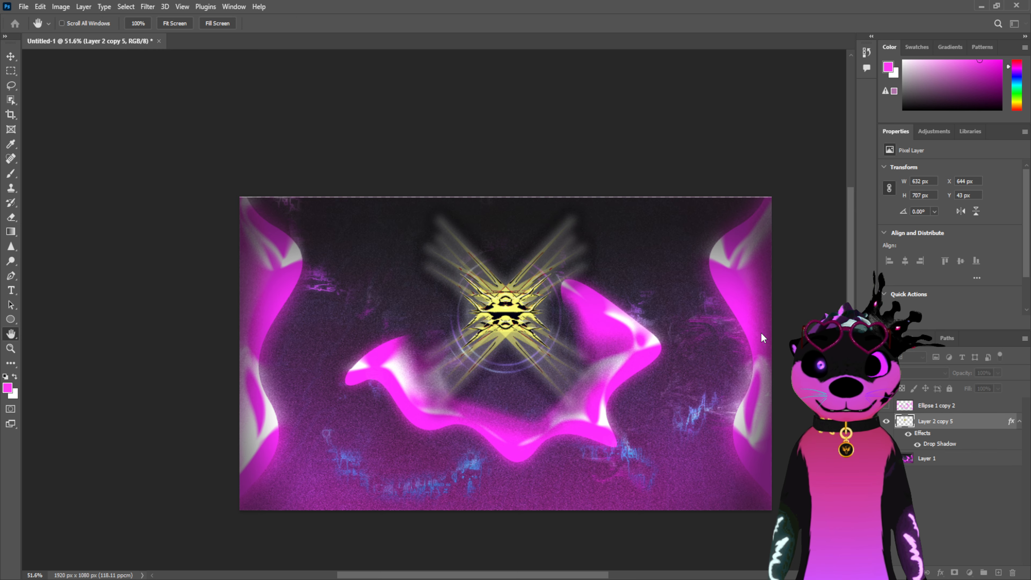
{"action": "left_click", "coordinate": [630, 453]}
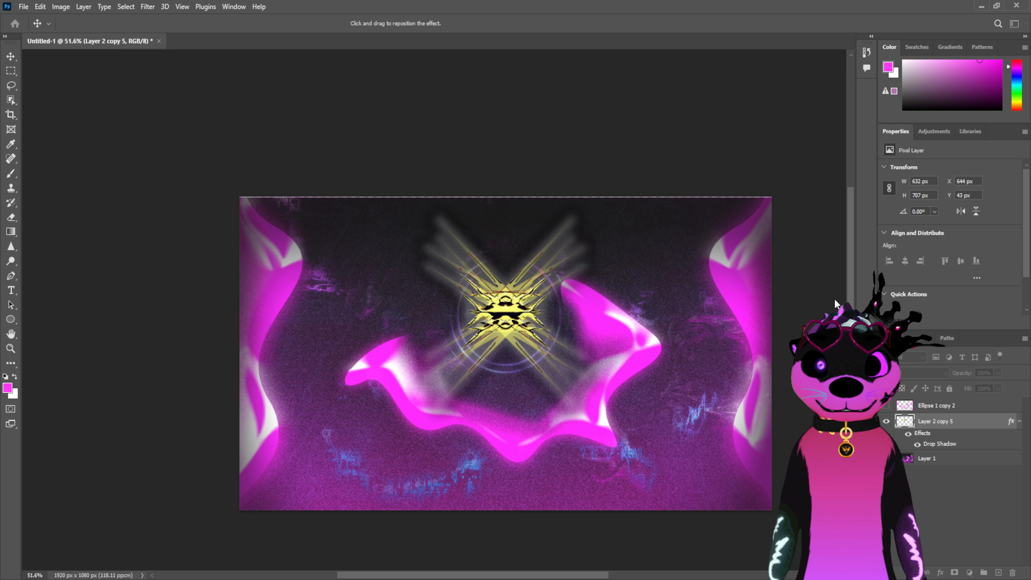
{"action": "left_click", "coordinate": [613, 457]}
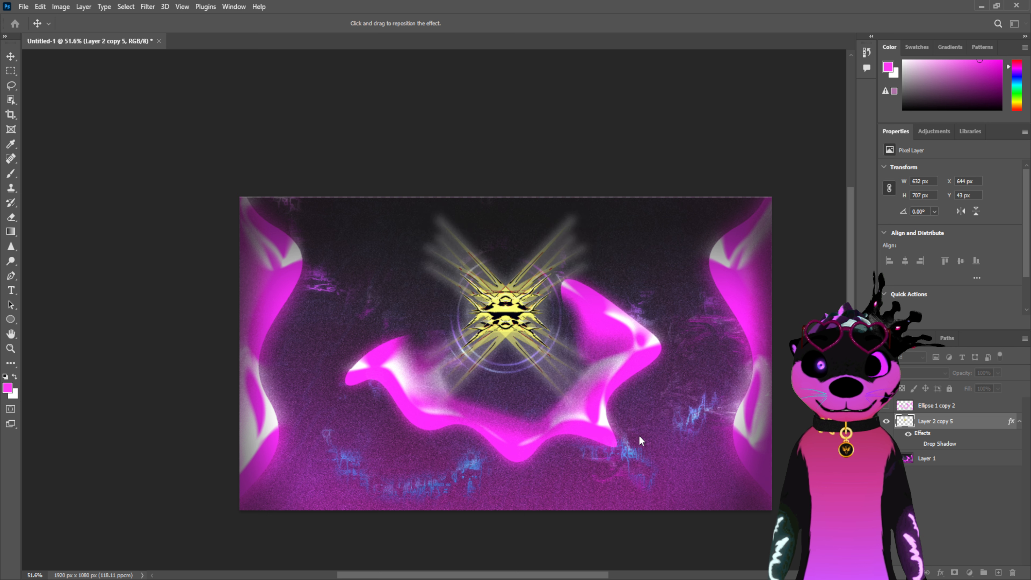
Try Inner Glow and Satin effects on the emblem layer, adjust the Satin, and switch both off
{"action": "left_click", "coordinate": [620, 369]}
{"action": "left_click", "coordinate": [613, 374]}
{"action": "left_click", "coordinate": [614, 383]}
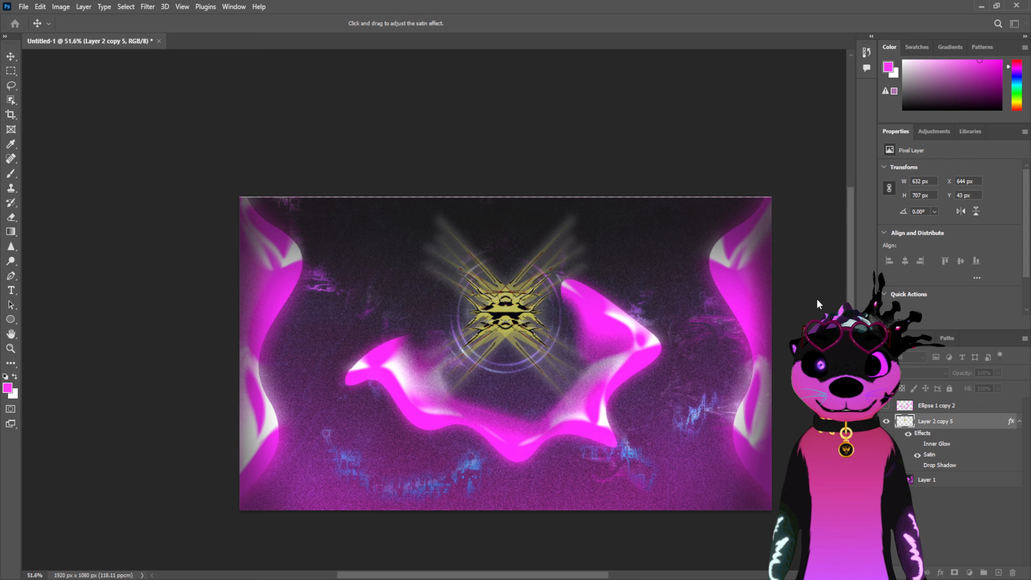
{"action": "left_click_drag", "start_coordinate": [817, 300], "coordinate": [768, 305]}
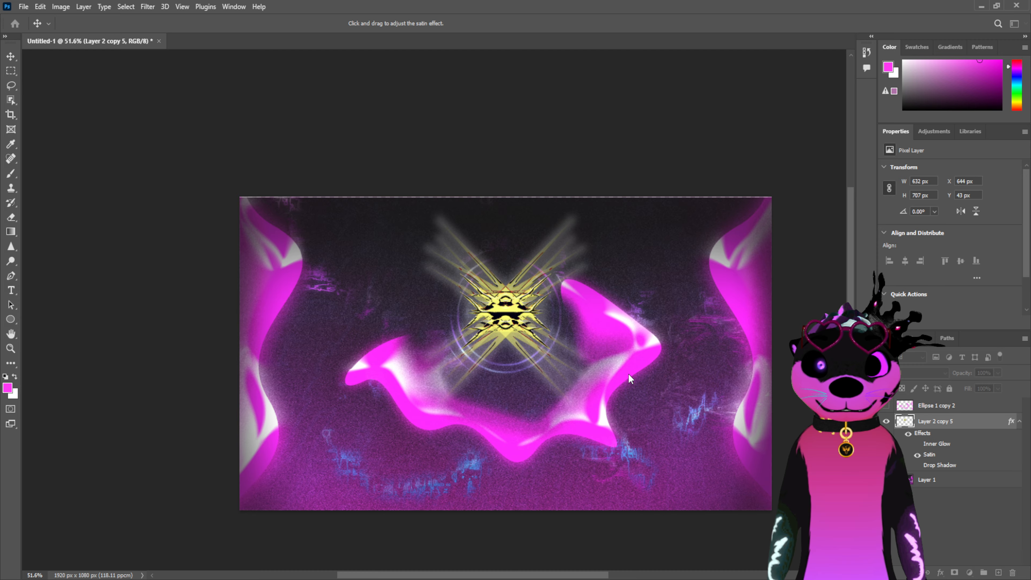
{"action": "left_click", "coordinate": [618, 385]}
Try an Inner Shadow and a darkening blend mode on the emblem layer, discarding both
{"action": "left_click", "coordinate": [619, 354]}
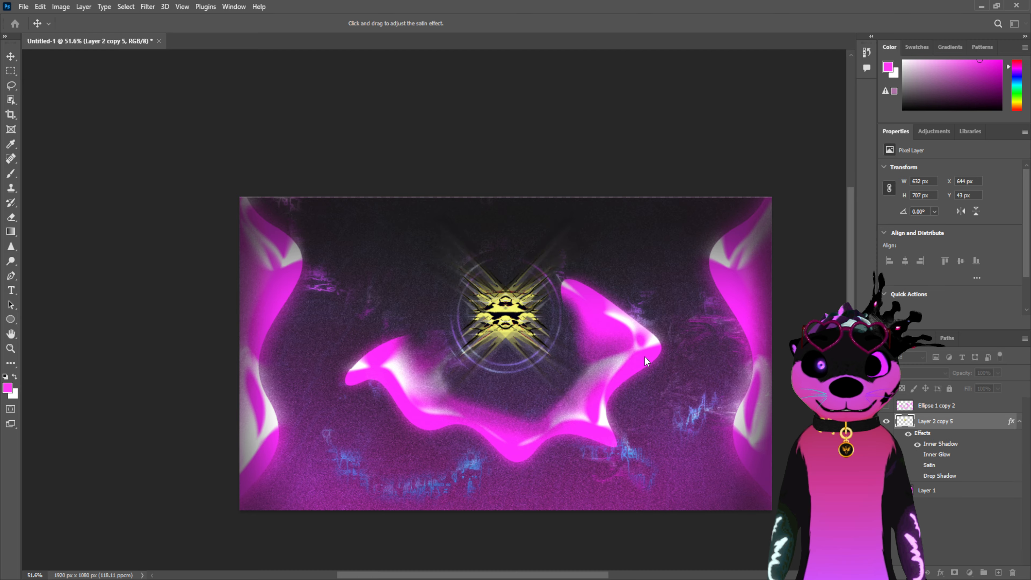
{"action": "left_click", "coordinate": [645, 356]}
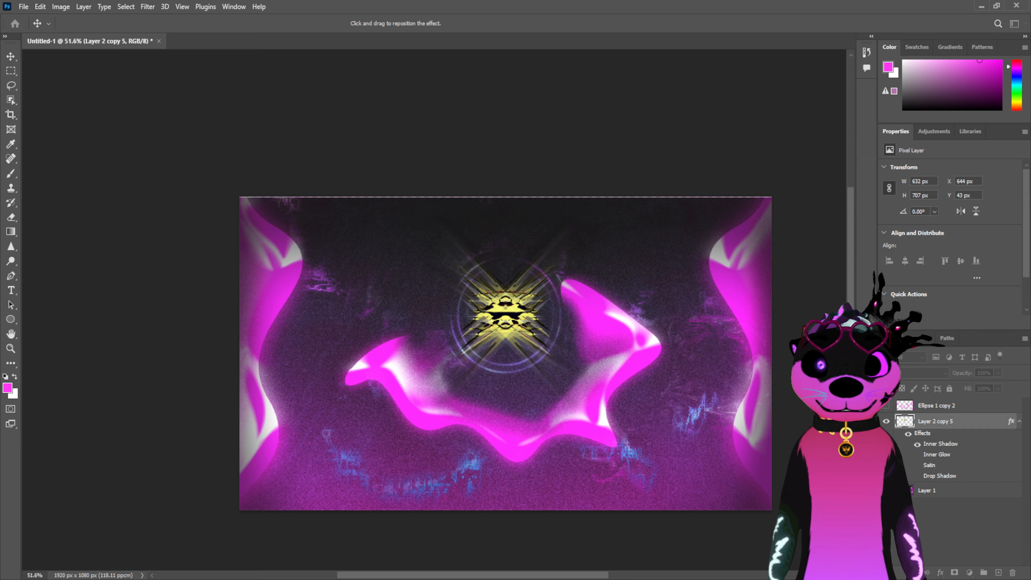
{"action": "left_click_drag", "start_coordinate": [806, 342], "coordinate": [775, 341]}
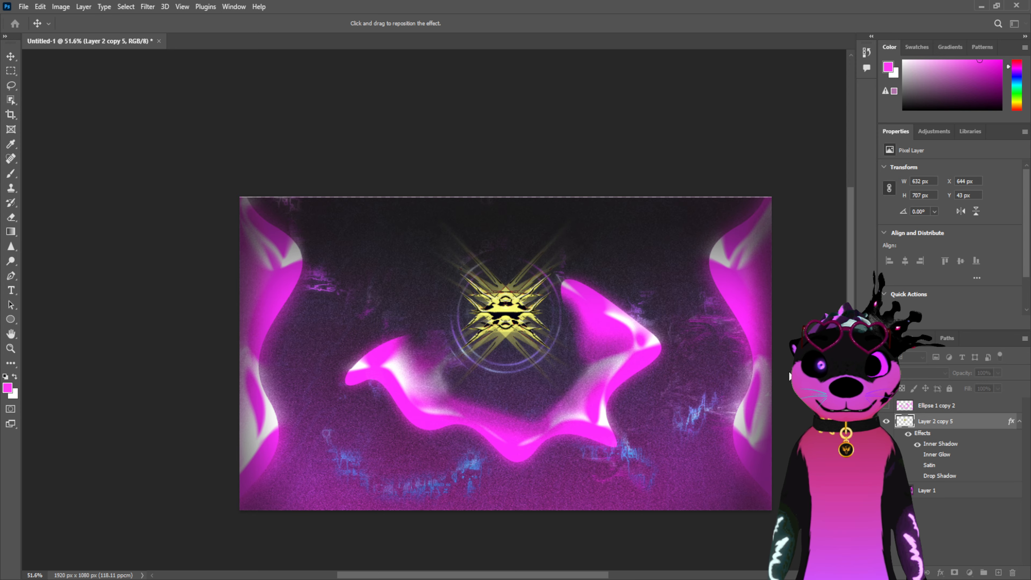
{"action": "left_click_drag", "start_coordinate": [790, 373], "coordinate": [829, 373]}
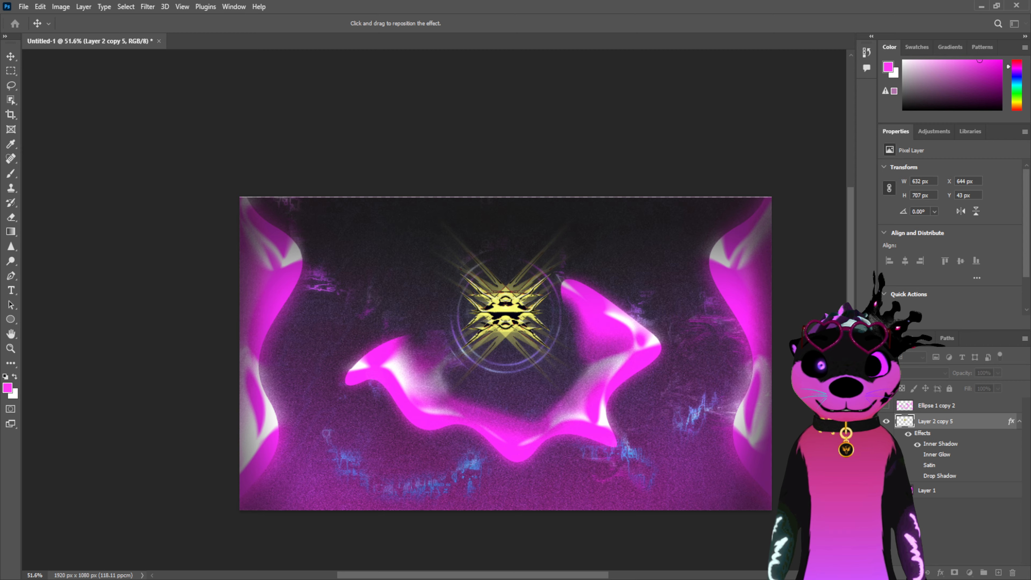
{"action": "left_click", "coordinate": [741, 424]}
{"action": "left_click", "coordinate": [968, 265]}
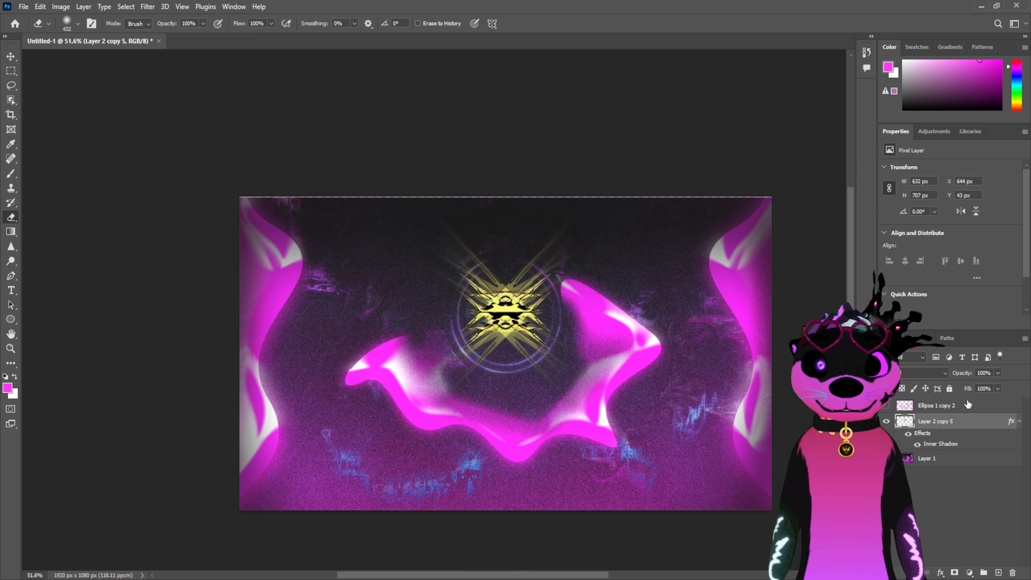
{"action": "key", "text": "ctrl+z"}
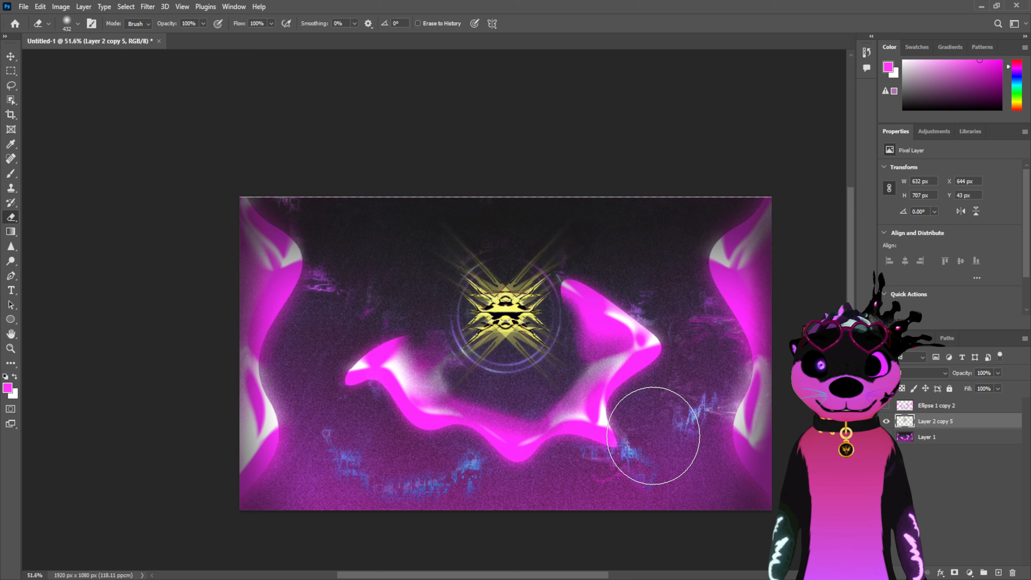
{"action": "left_click", "coordinate": [917, 371]}
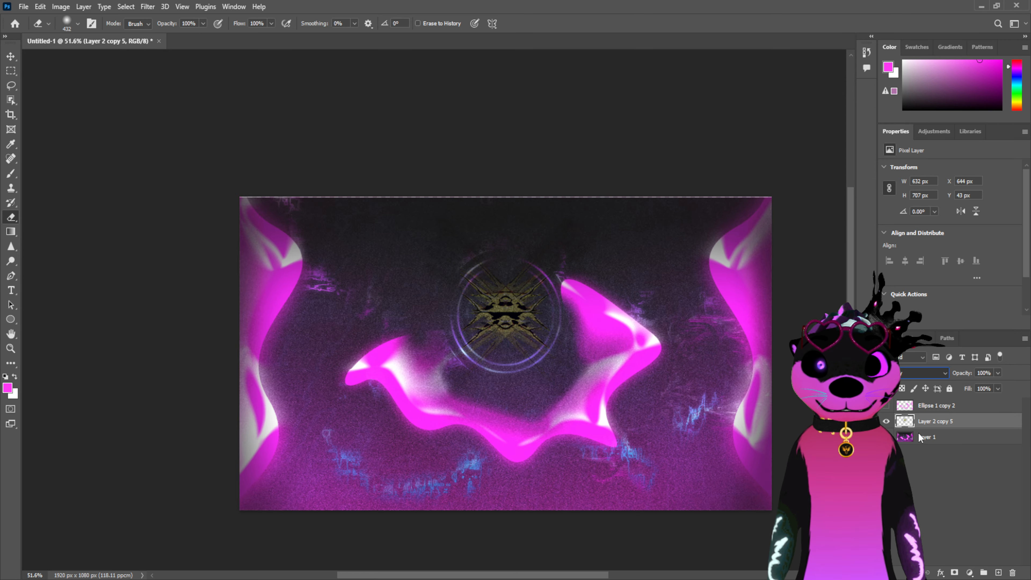
{"action": "left_click", "coordinate": [923, 387]}
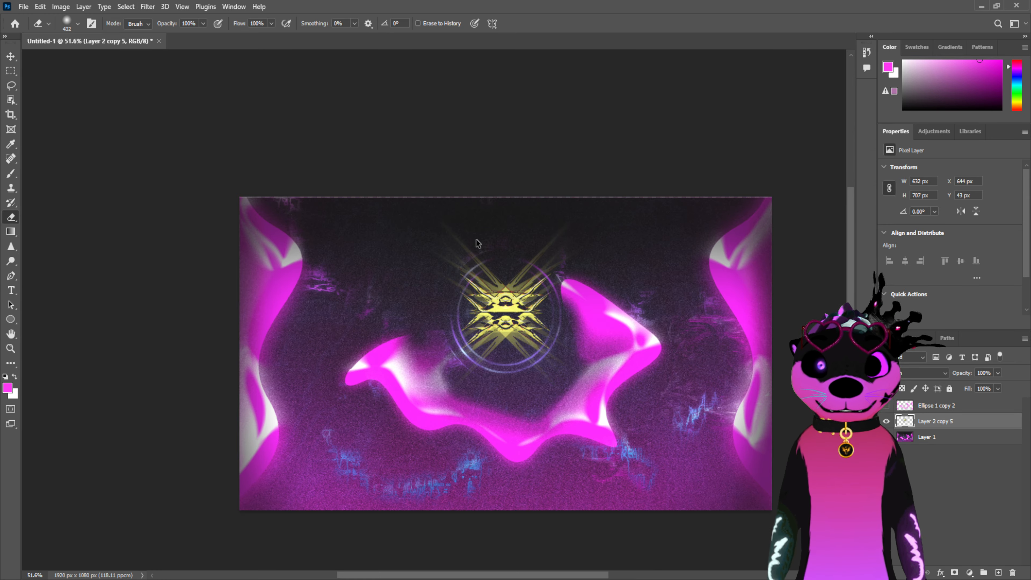
Compare pixelating and broken-grid filter effects on the emblem layer, keeping the version with broken white and grey grid lines
{"action": "key", "text": "ctrl+z"}
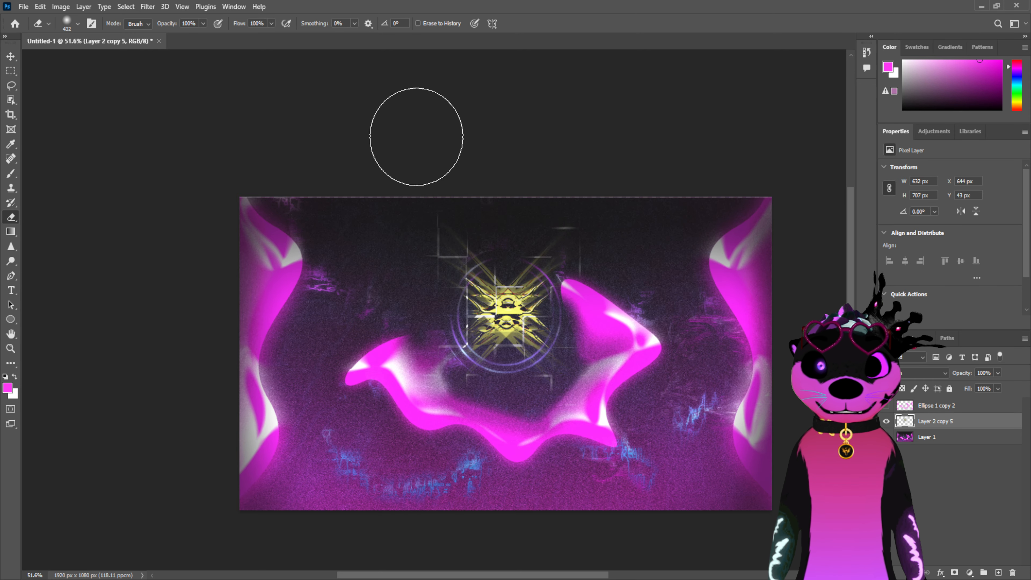
{"action": "key", "text": "ctrl+shift+z"}
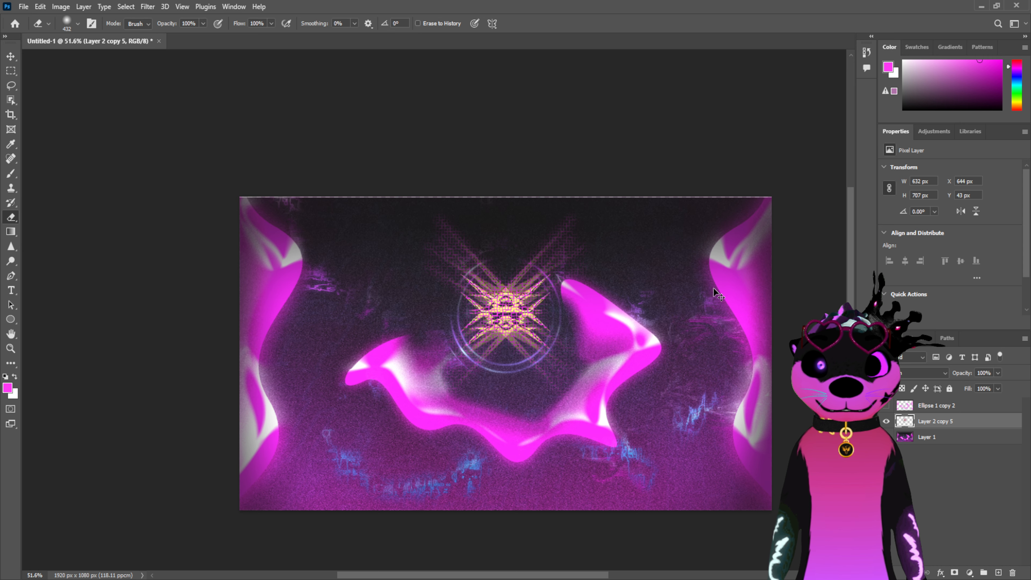
{"action": "key", "text": "ctrl+z"}
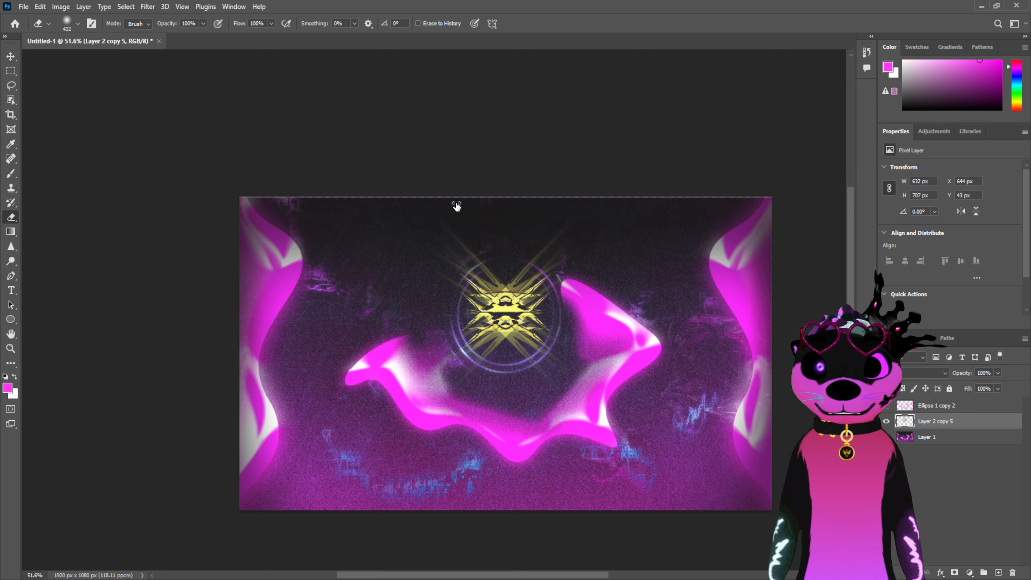
{"action": "key", "text": "ctrl+shift+z"}
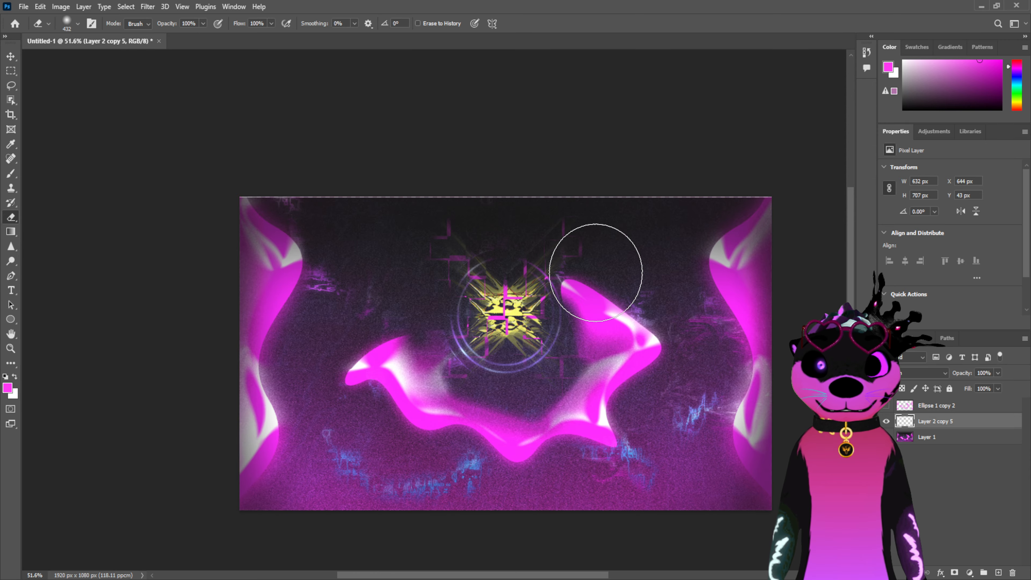
{"action": "key", "text": "ctrl+z"}
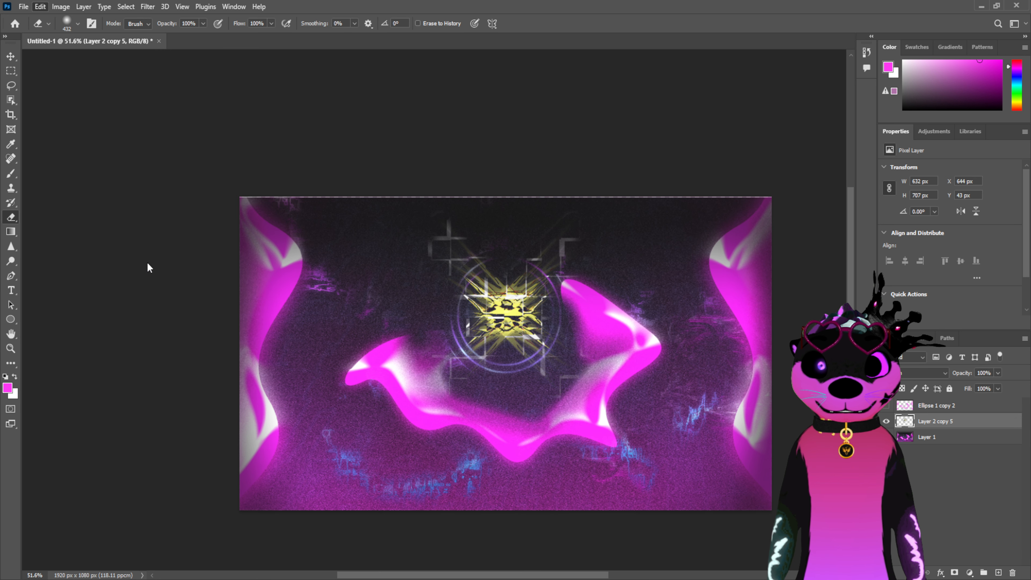
Scale the filtered emblem proportionally to about 165% and keep it near the middle of the canvas
{"action": "key", "text": "ctrl+t"}
{"action": "left_click_drag", "start_coordinate": [417, 420], "coordinate": [222, 479]}
{"action": "left_click_drag", "start_coordinate": [537, 413], "coordinate": [583, 372]}
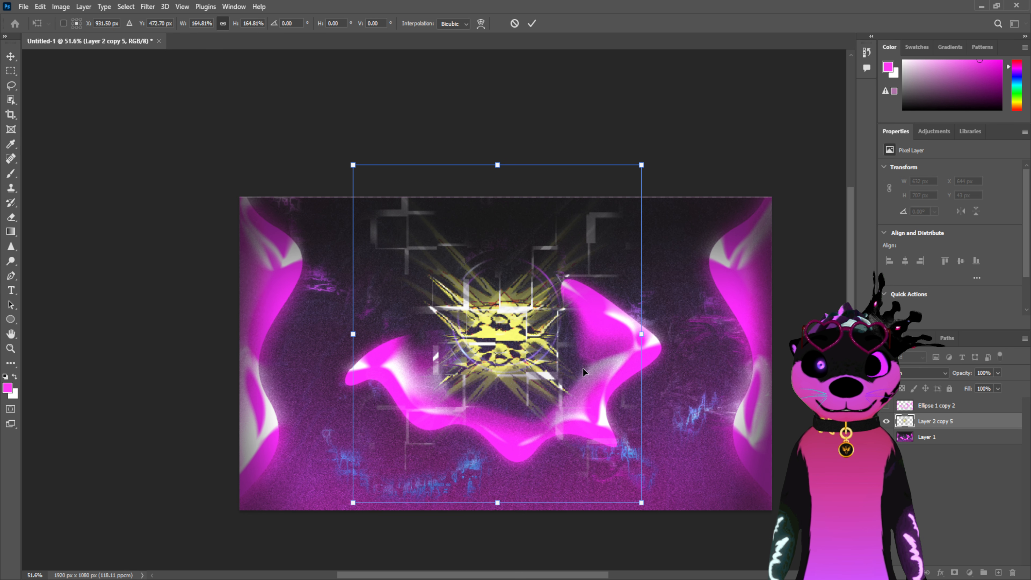
{"action": "left_click", "coordinate": [531, 22]}
{"action": "key", "text": "e"}
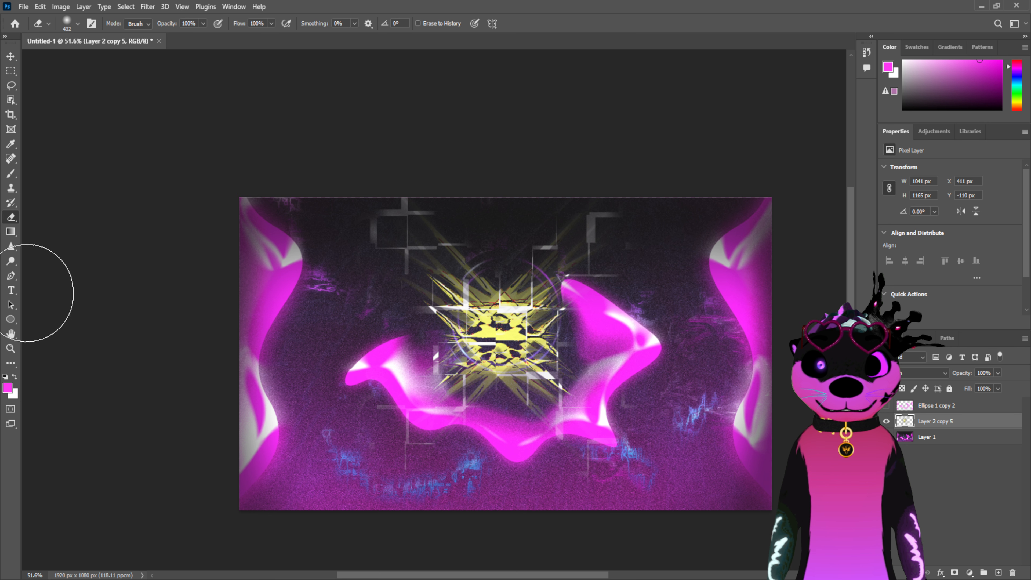
Try distorting the emblem into a wide, skewed shape that extends past the canvas edges, and discard the transform
{"action": "key", "text": "z"}
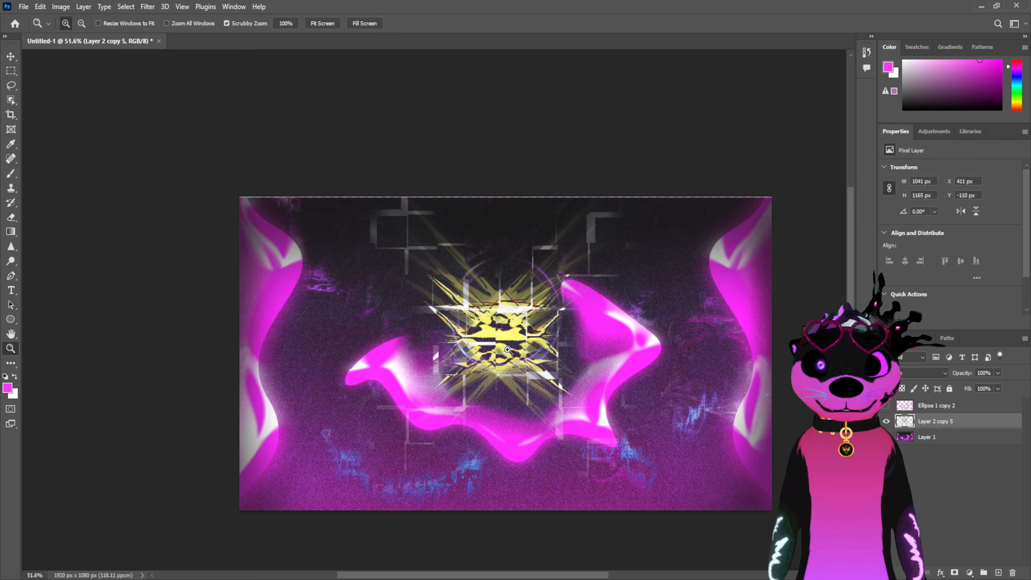
{"action": "left_click_drag", "start_coordinate": [508, 349], "coordinate": [481, 366]}
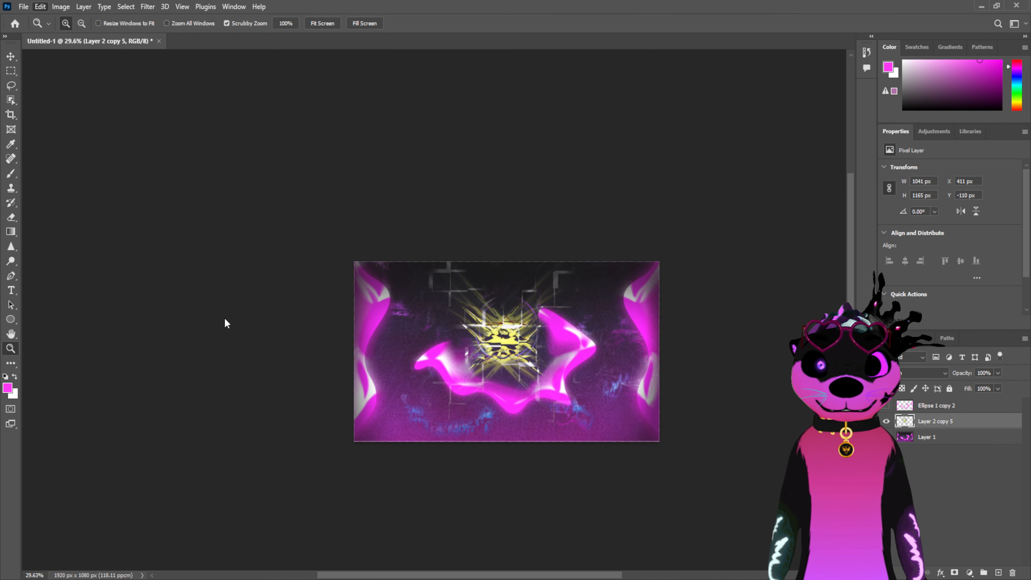
{"action": "key", "text": "ctrl+t"}
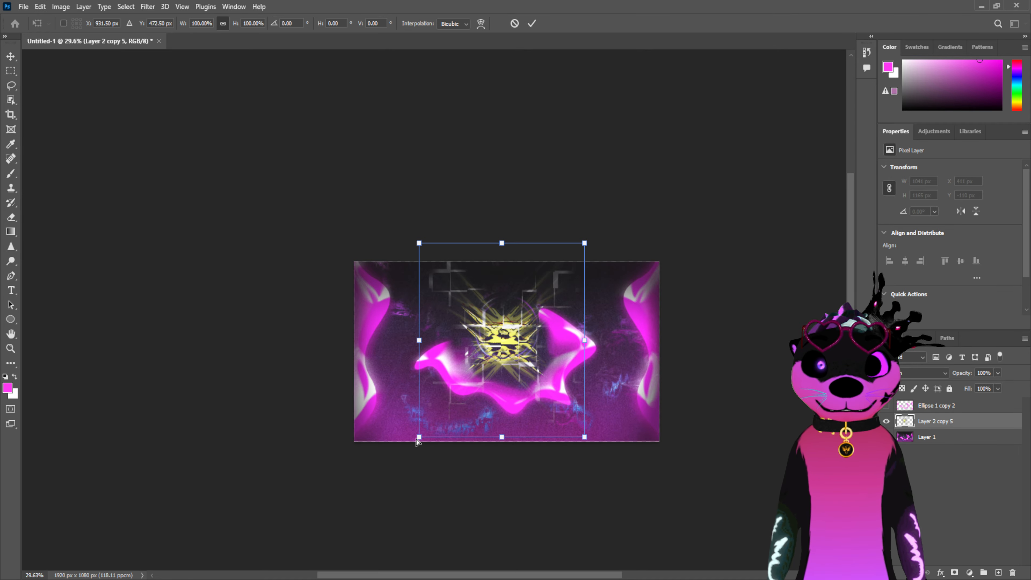
{"action": "left_click_drag", "start_coordinate": [416, 439], "coordinate": [307, 434]}
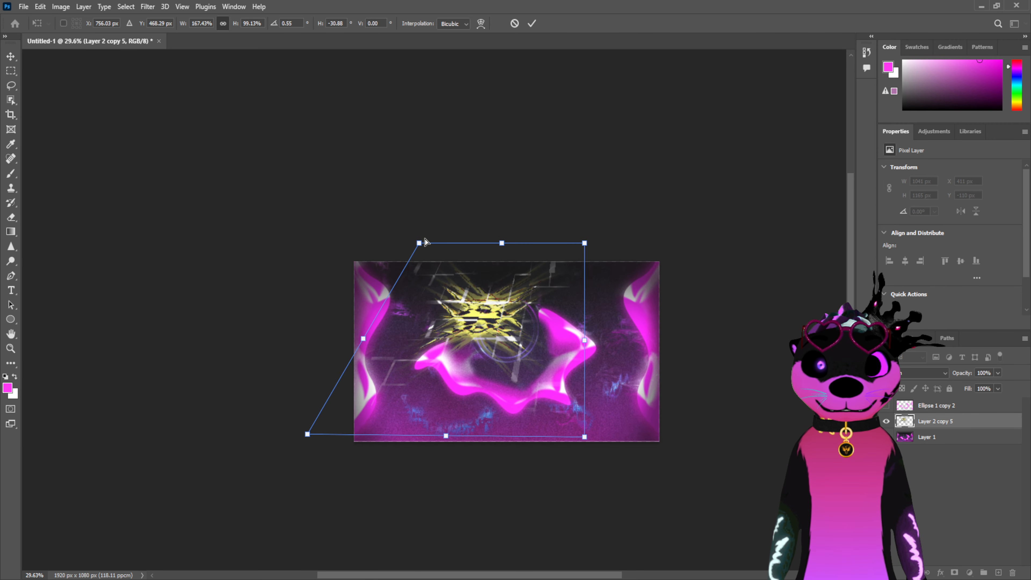
{"action": "left_click_drag", "start_coordinate": [425, 241], "coordinate": [411, 219]}
{"action": "left_click_drag", "start_coordinate": [582, 442], "coordinate": [839, 499]}
{"action": "left_click_drag", "start_coordinate": [601, 387], "coordinate": [566, 381]}
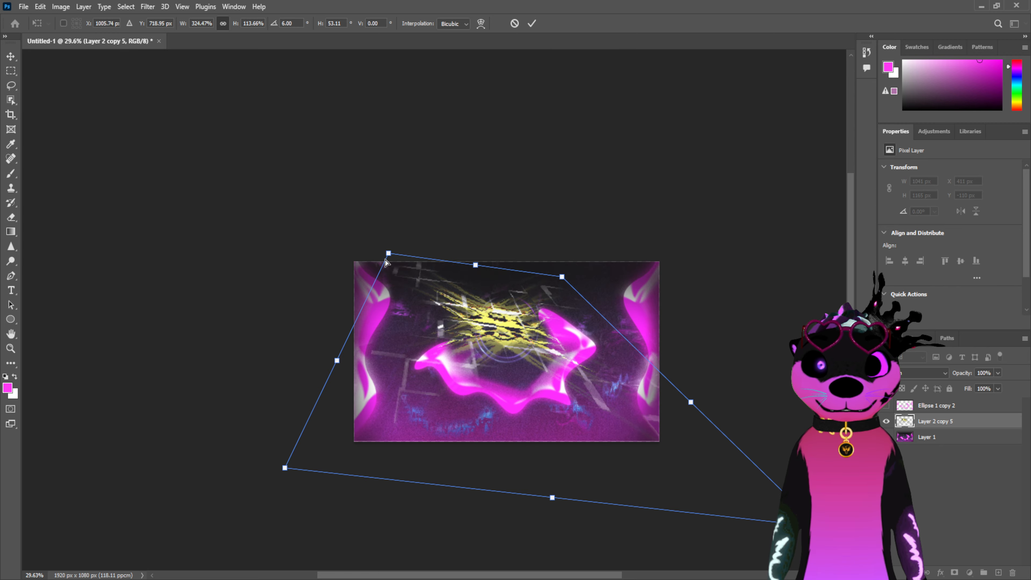
{"action": "left_click_drag", "start_coordinate": [389, 262], "coordinate": [339, 220]}
{"action": "left_click_drag", "start_coordinate": [562, 277], "coordinate": [691, 248]}
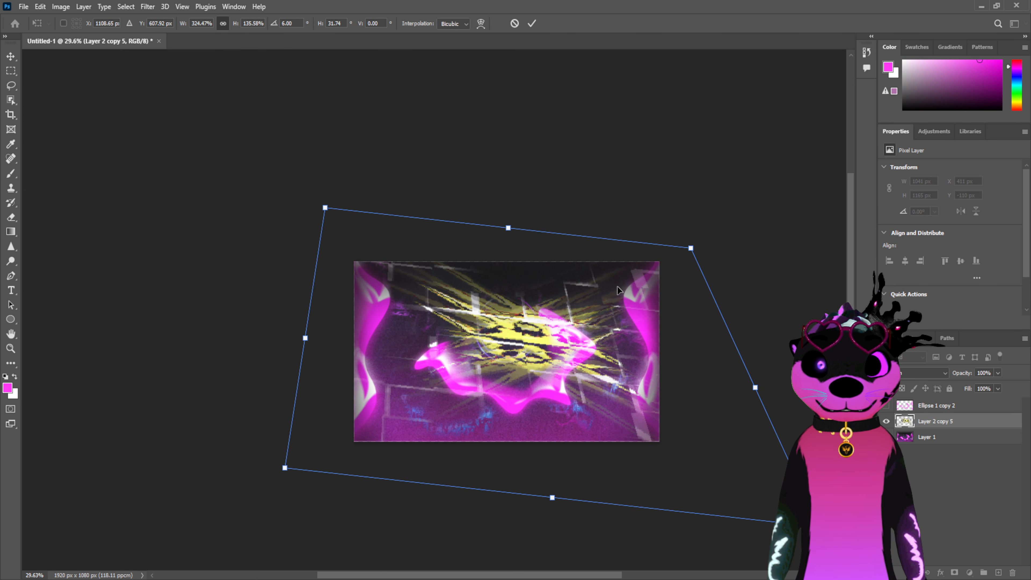
{"action": "left_click", "coordinate": [532, 23]}
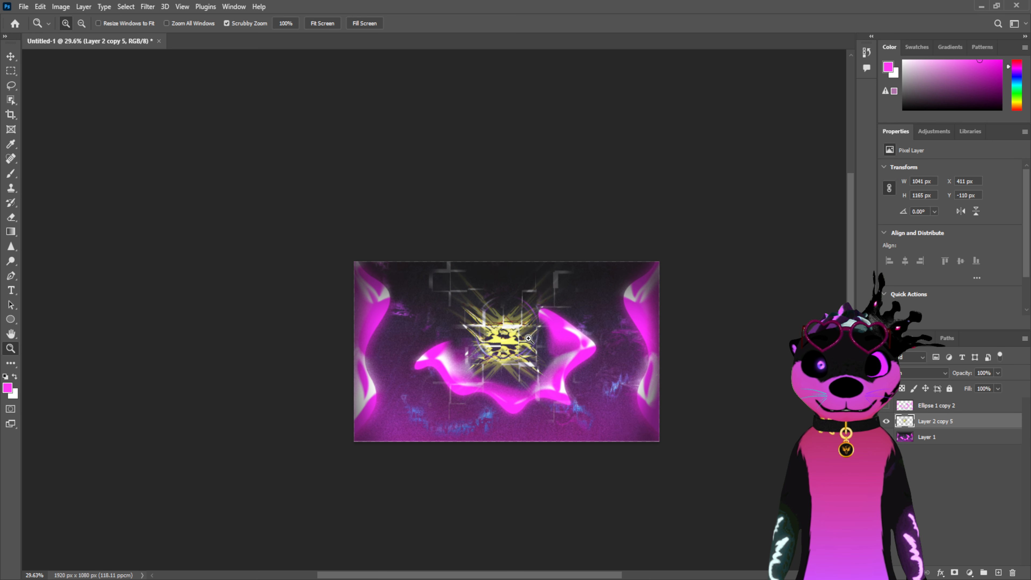
Shift the yellow emblem's hue to light blue with an image colour adjustment
{"action": "mouse_move", "coordinate": [517, 348]}
{"action": "left_mouse_down"}
{"action": "mouse_move", "coordinate": [584, 346]}
{"action": "mouse_move", "coordinate": [527, 341]}
{"action": "left_mouse_up"}
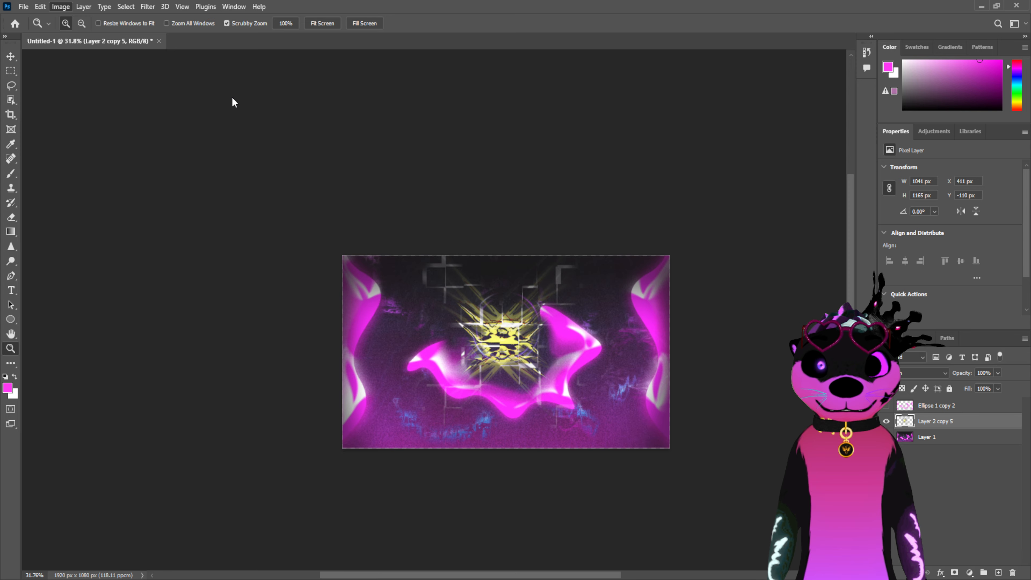
{"action": "key", "text": "i"}
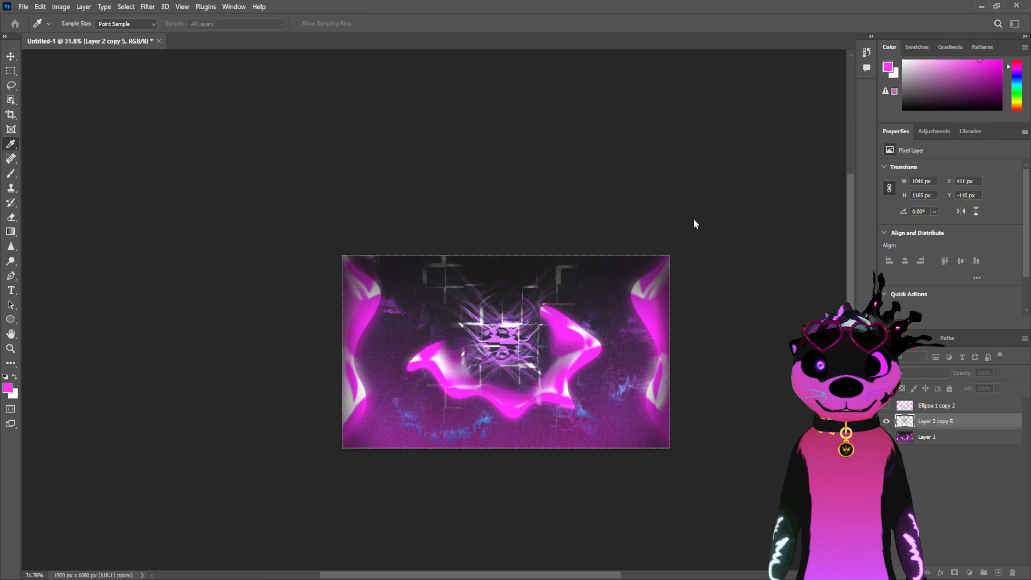
{"action": "left_click_drag", "start_coordinate": [708, 219], "coordinate": [781, 222]}
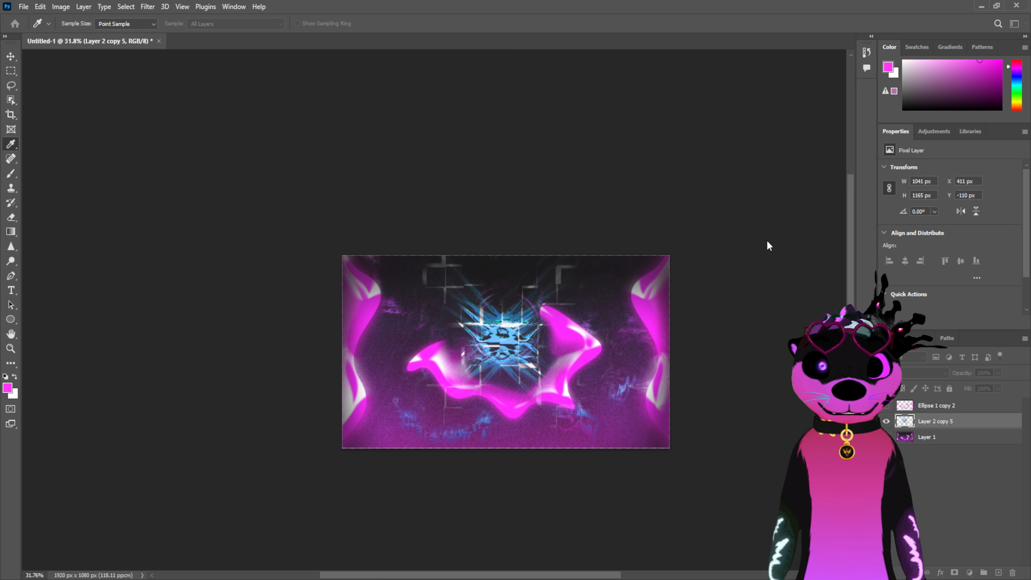
Compare darkening and lightening blend modes on Layer 2 copy 5 and apply one that gives the emblem a more saturated, contrasty blue
{"action": "key", "text": "z"}
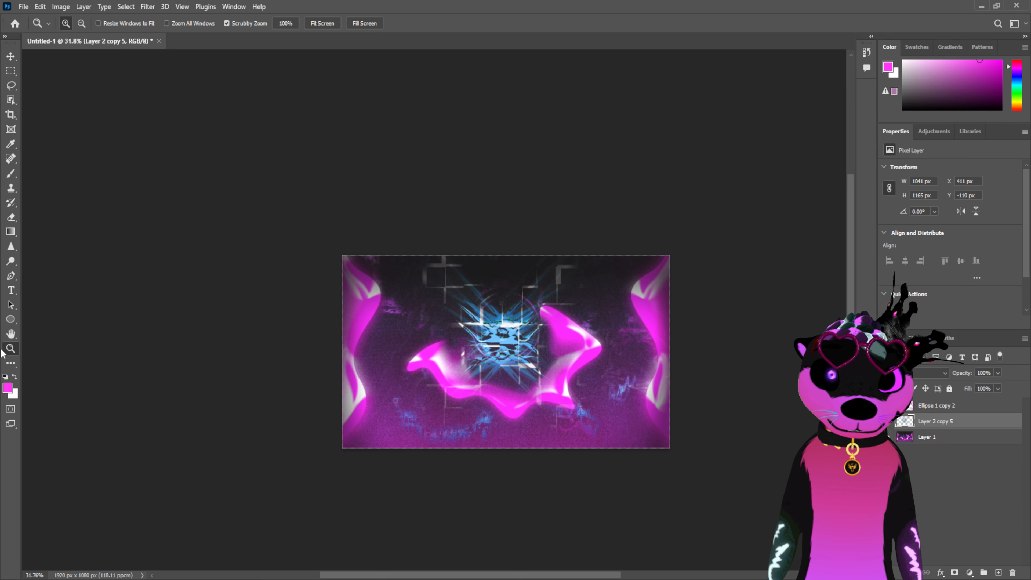
{"action": "left_click_drag", "start_coordinate": [432, 342], "coordinate": [487, 245]}
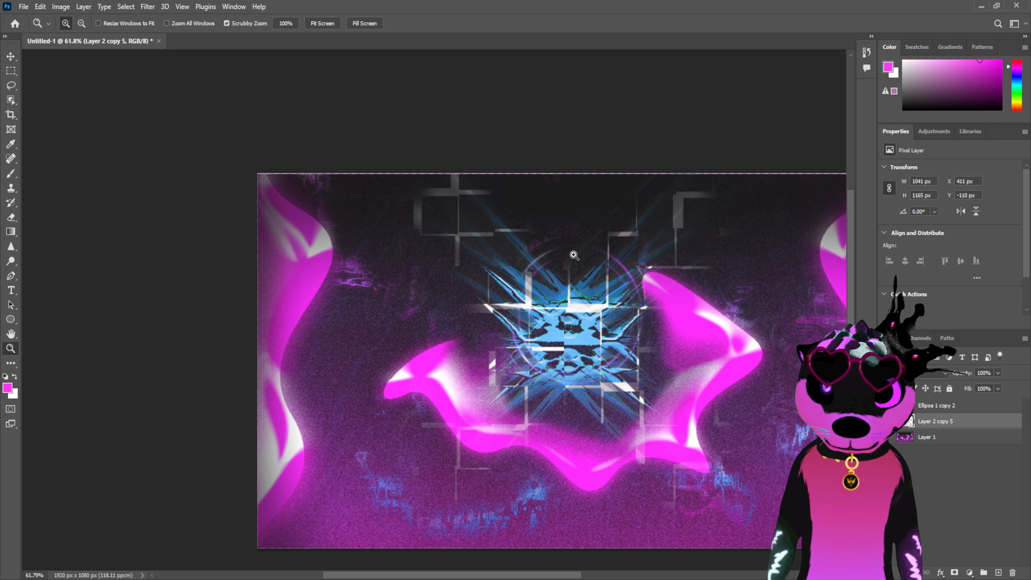
{"action": "left_click", "coordinate": [929, 368]}
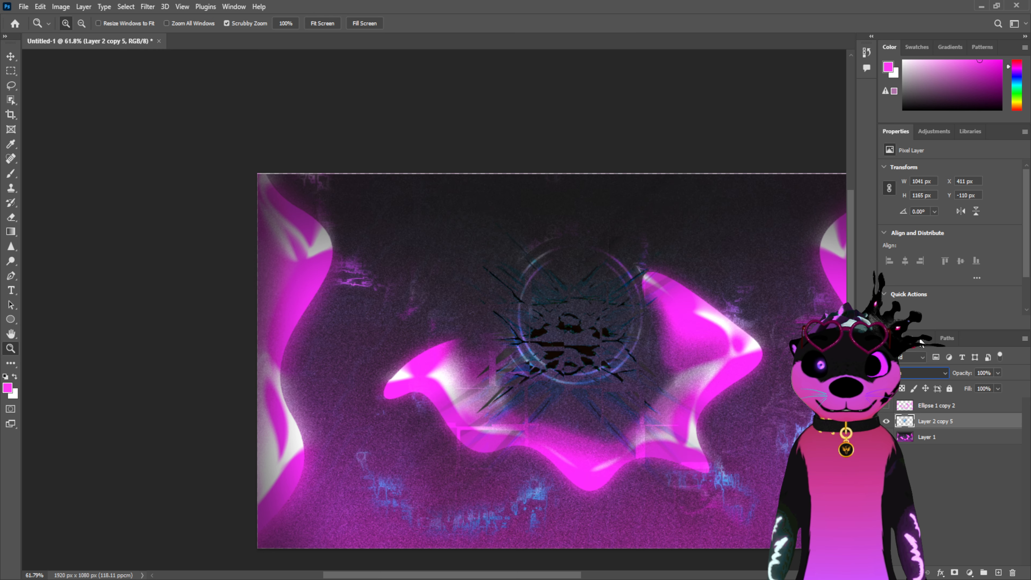
{"action": "key", "text": "Down"}
{"action": "key", "text": "Down"}
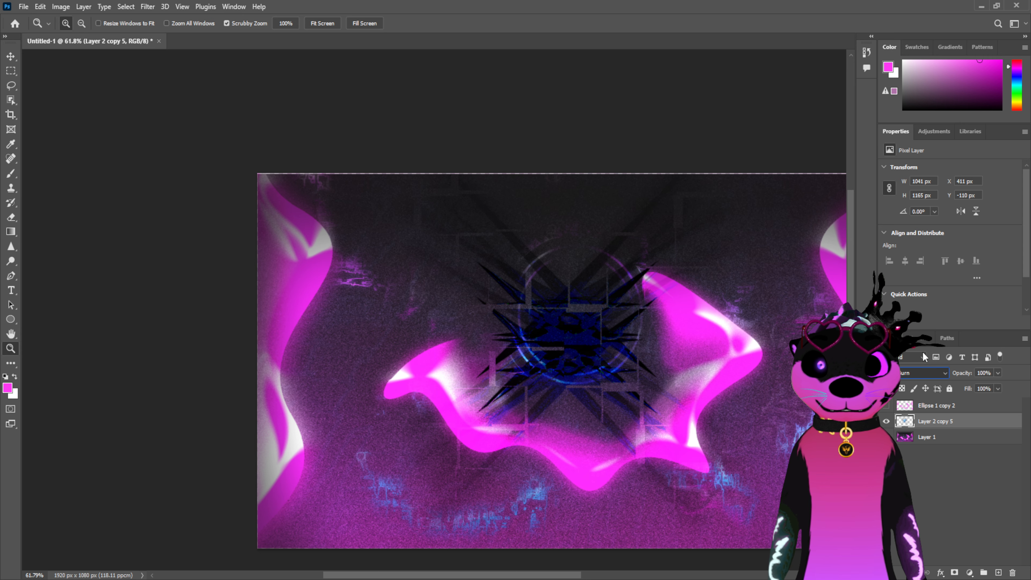
{"action": "key", "text": "Up"}
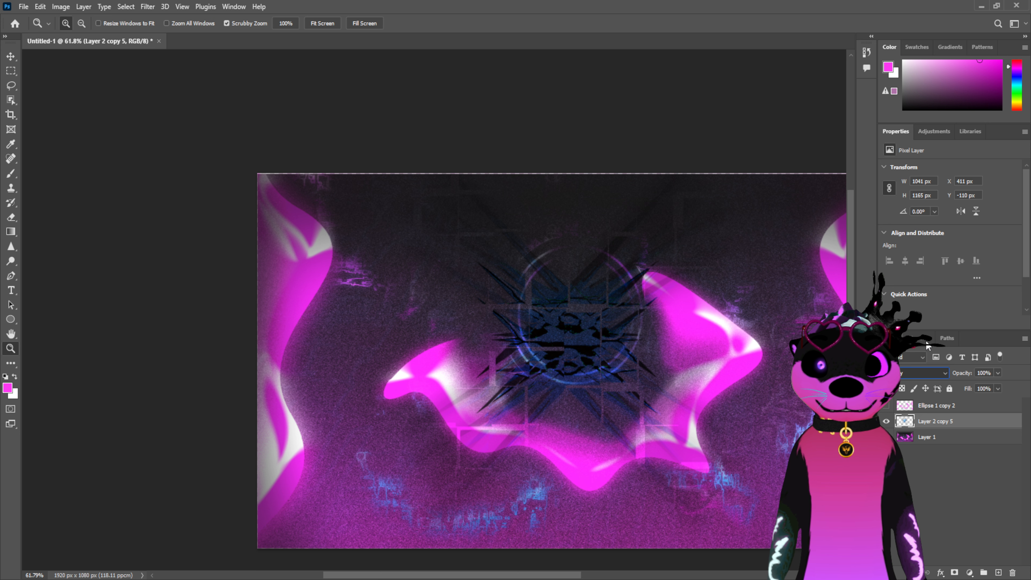
{"action": "key", "text": "Up"}
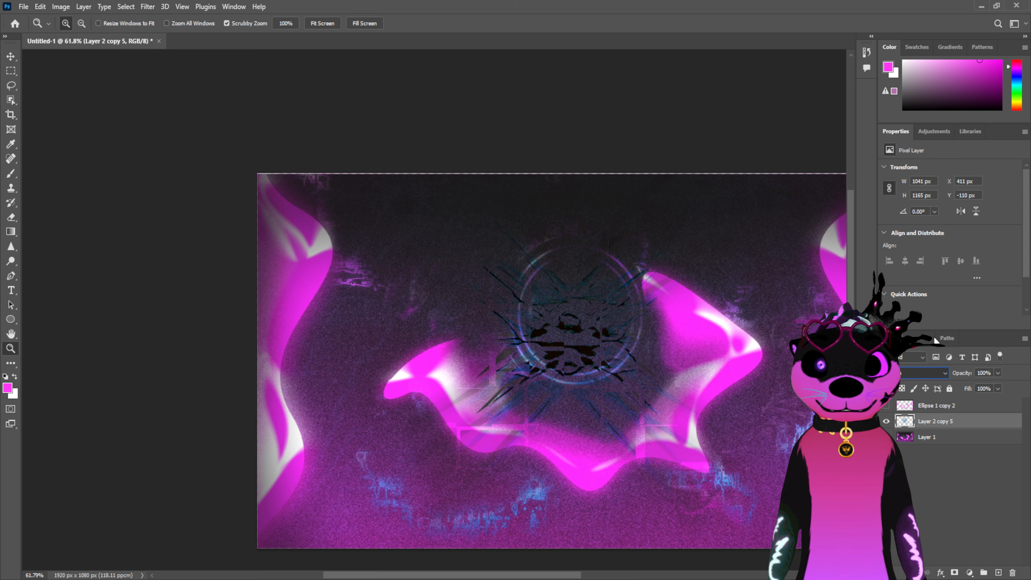
{"action": "key", "text": "Down"}
{"action": "key", "text": "Down"}
{"action": "key", "text": "Down"}
{"action": "key", "text": "Down"}
{"action": "key", "text": "Up"}
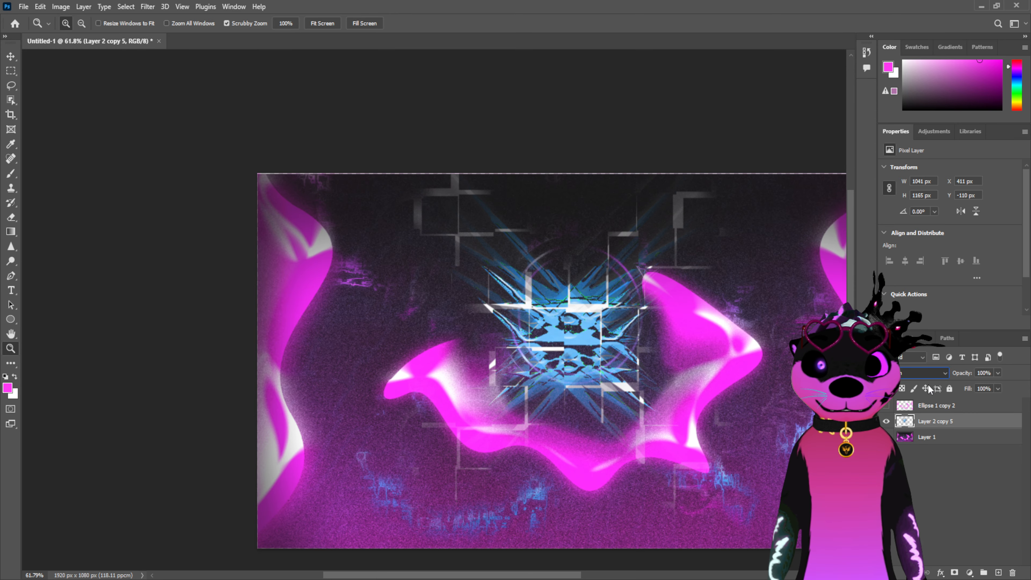
{"action": "key", "text": "Down"}
{"action": "key", "text": "Down"}
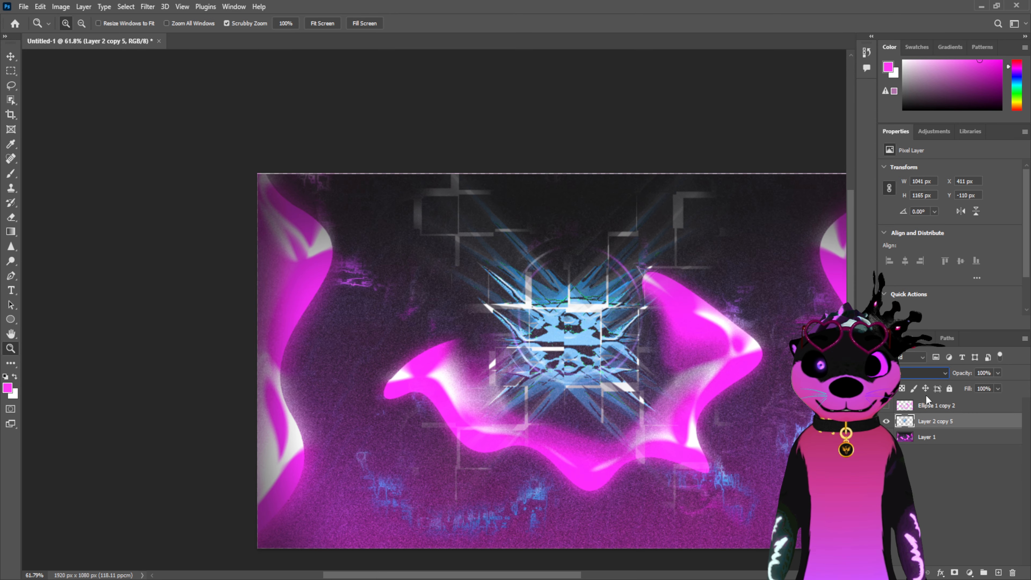
{"action": "key", "text": "Up"}
{"action": "key", "text": "Up"}
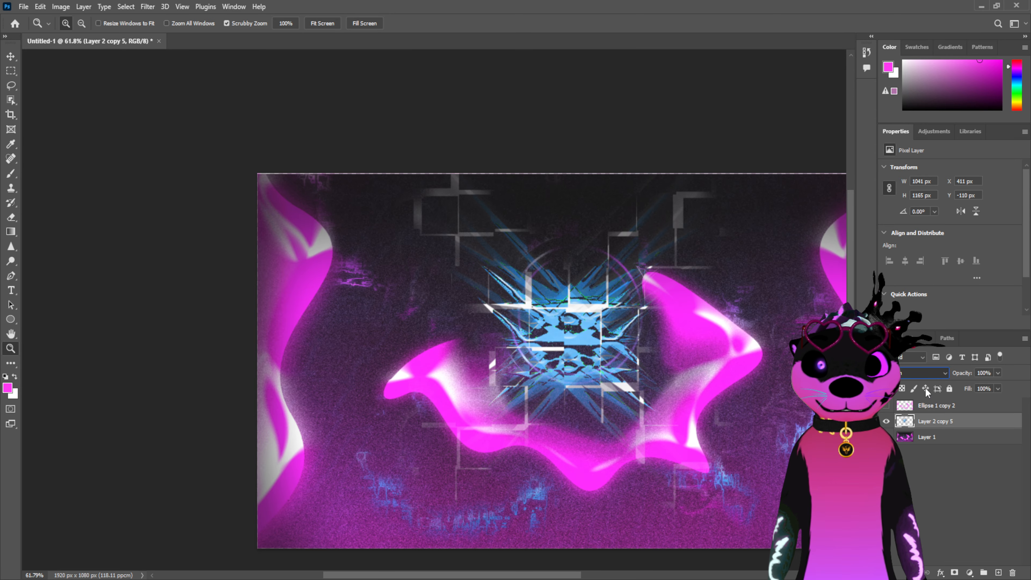
{"action": "key", "text": "Down"}
{"action": "key", "text": "Down"}
{"action": "key", "text": "Down"}
{"action": "key", "text": "Up"}
{"action": "key", "text": "Up"}
{"action": "key", "text": "Down"}
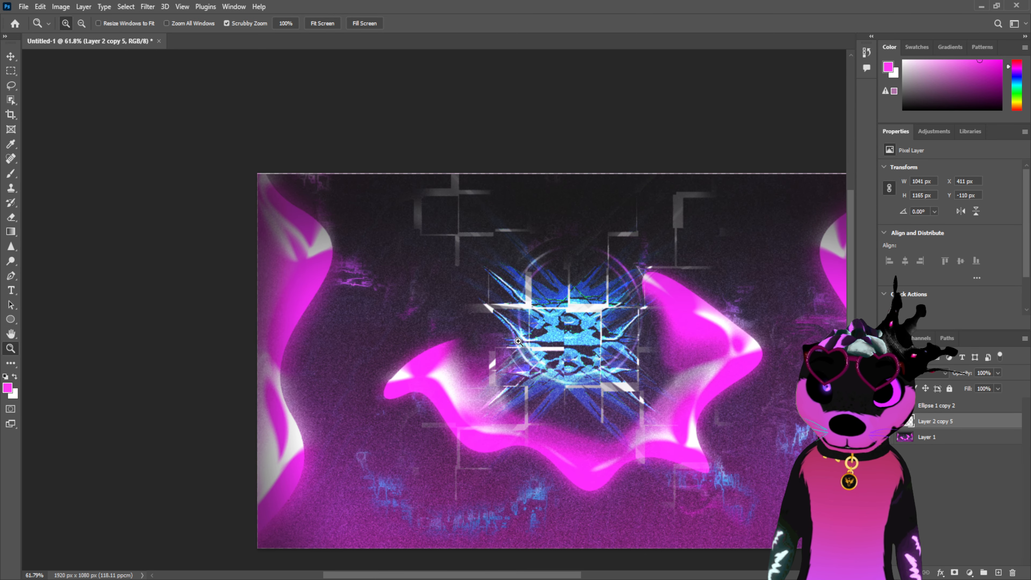
Mute the blue emblem on Layer 2 copy 5 to a pale, greyish lavender with an image colour adjustment
{"action": "left_click_drag", "start_coordinate": [519, 341], "coordinate": [431, 339]}
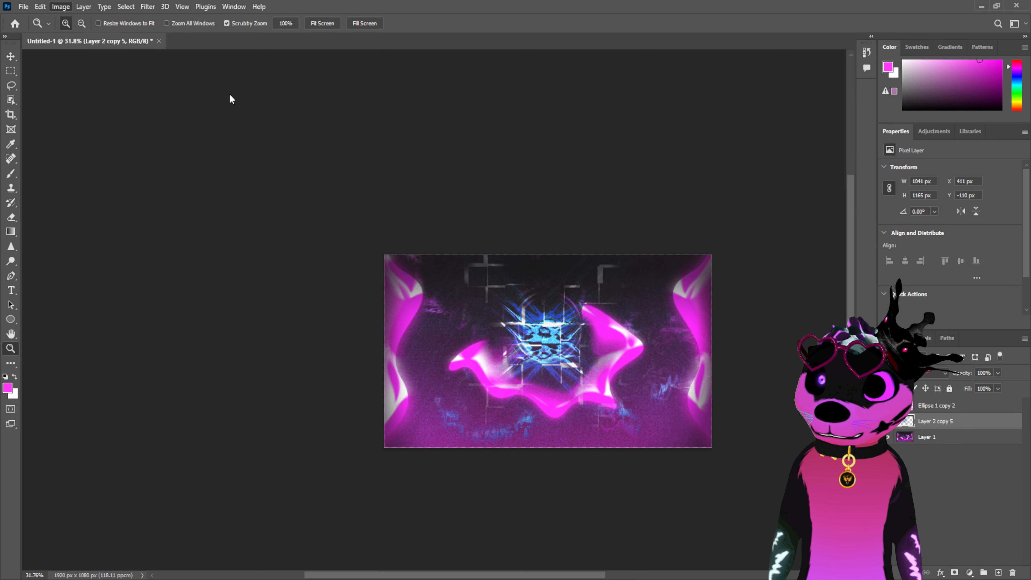
{"action": "key", "text": "i"}
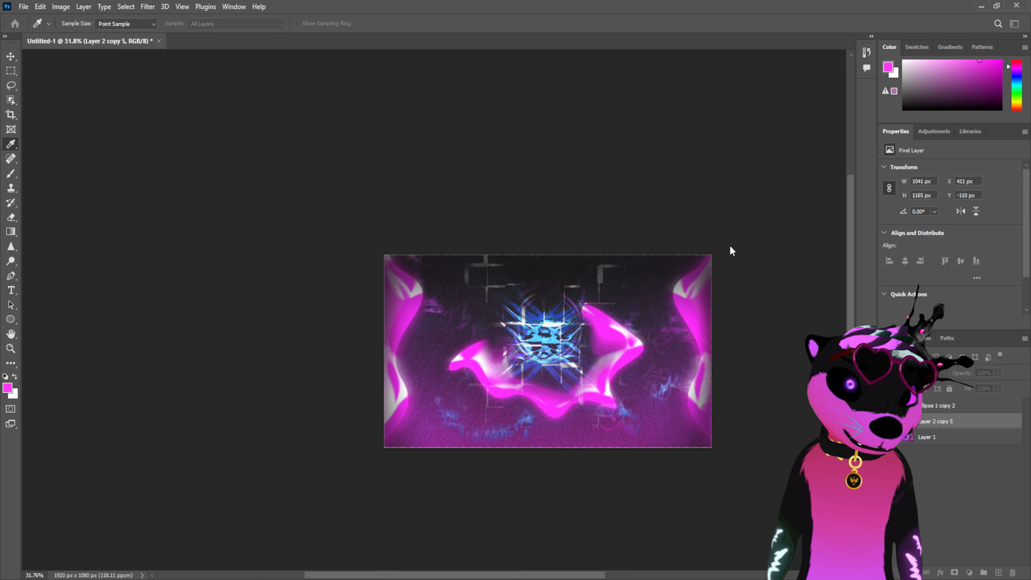
{"action": "left_click_drag", "start_coordinate": [728, 246], "coordinate": [677, 241]}
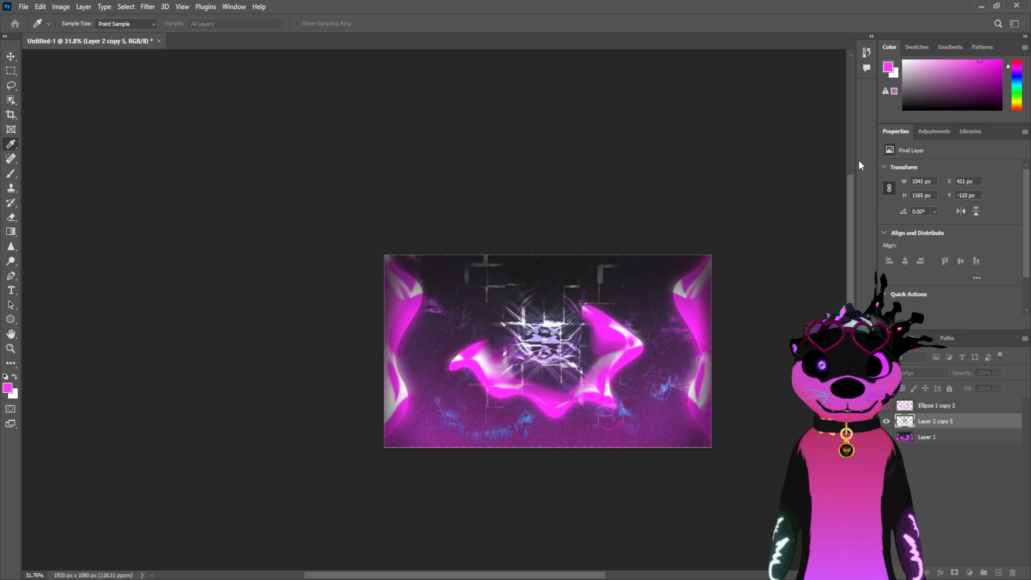
{"action": "key", "text": "z"}
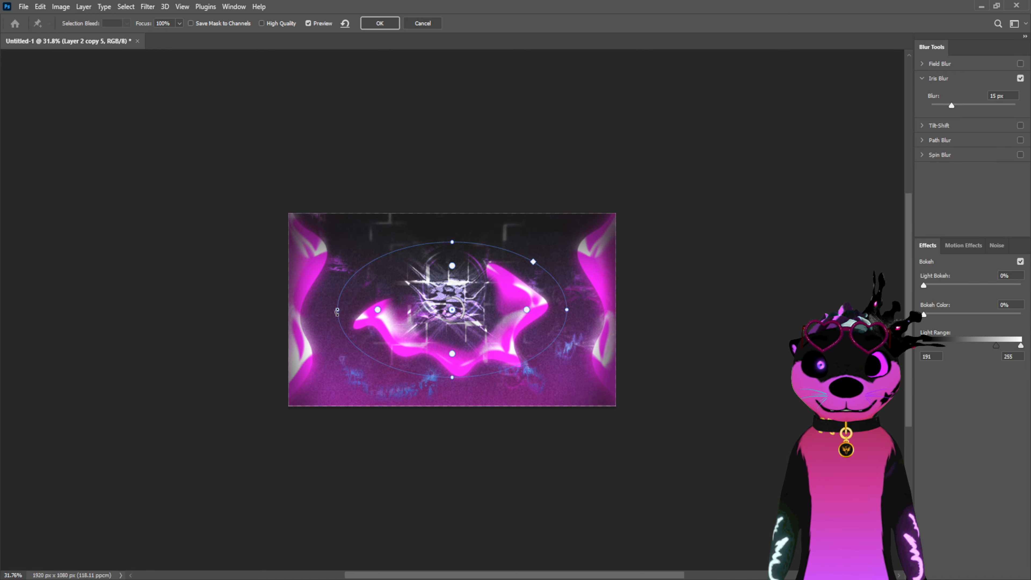
Apply a 15 px Iris Blur to Layer 2 copy 5, with a wide elliptical focus area around the emblem
{"action": "left_click_drag", "start_coordinate": [337, 311], "coordinate": [377, 310]}
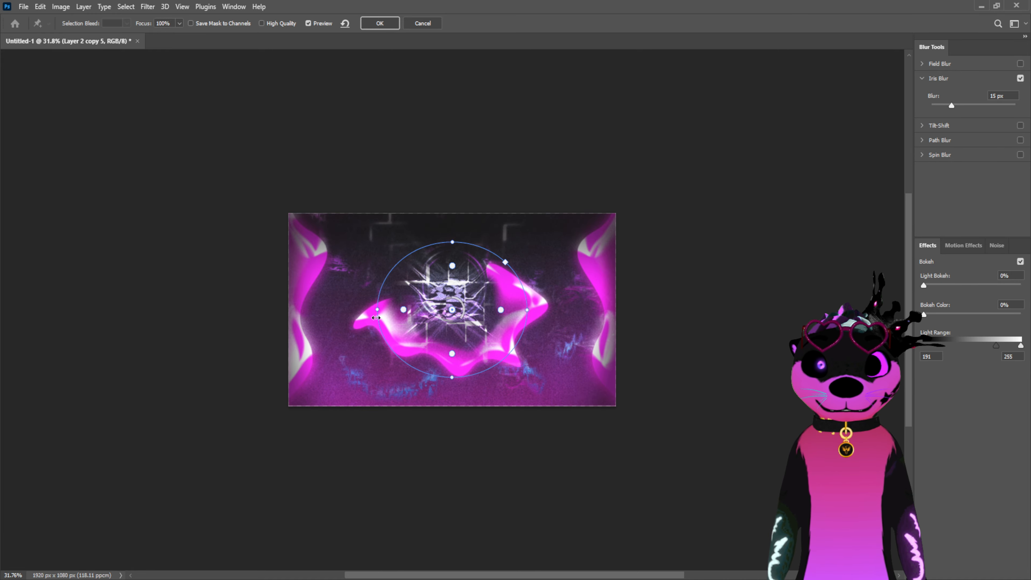
{"action": "left_click_drag", "start_coordinate": [377, 313], "coordinate": [339, 306]}
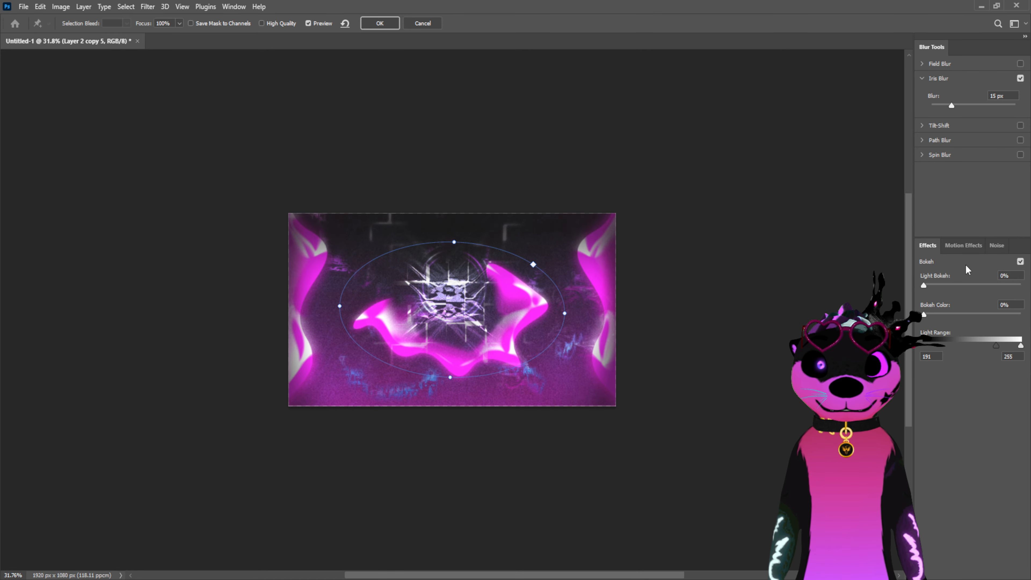
{"action": "left_click", "coordinate": [380, 23]}
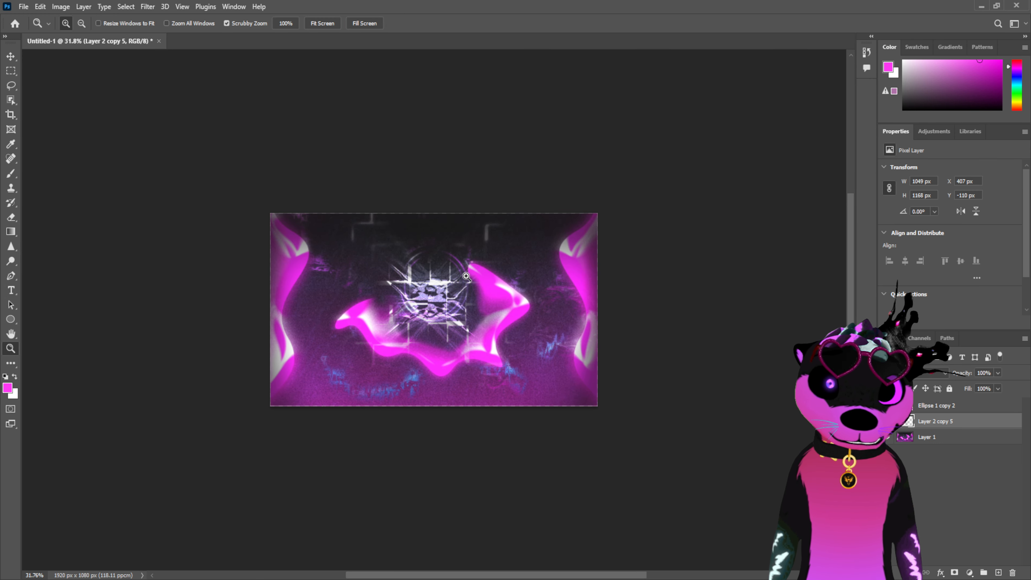
Compare the composition with Layer 2 copy 5 hidden and shown
{"action": "mouse_move", "coordinate": [469, 270]}
{"action": "left_mouse_down"}
{"action": "mouse_move", "coordinate": [536, 272]}
{"action": "mouse_move", "coordinate": [487, 272]}
{"action": "left_mouse_up"}
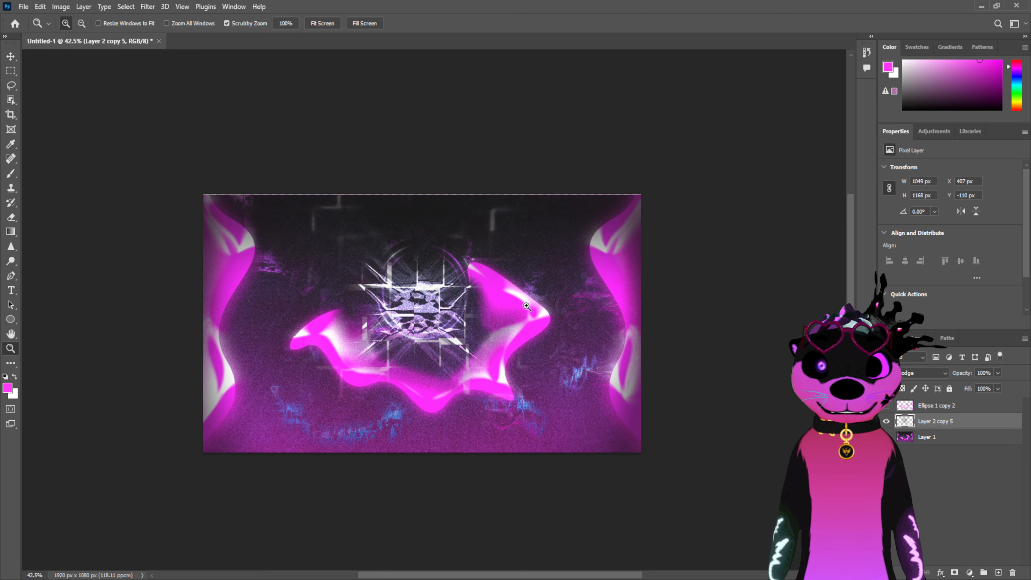
{"action": "left_click", "coordinate": [952, 435]}
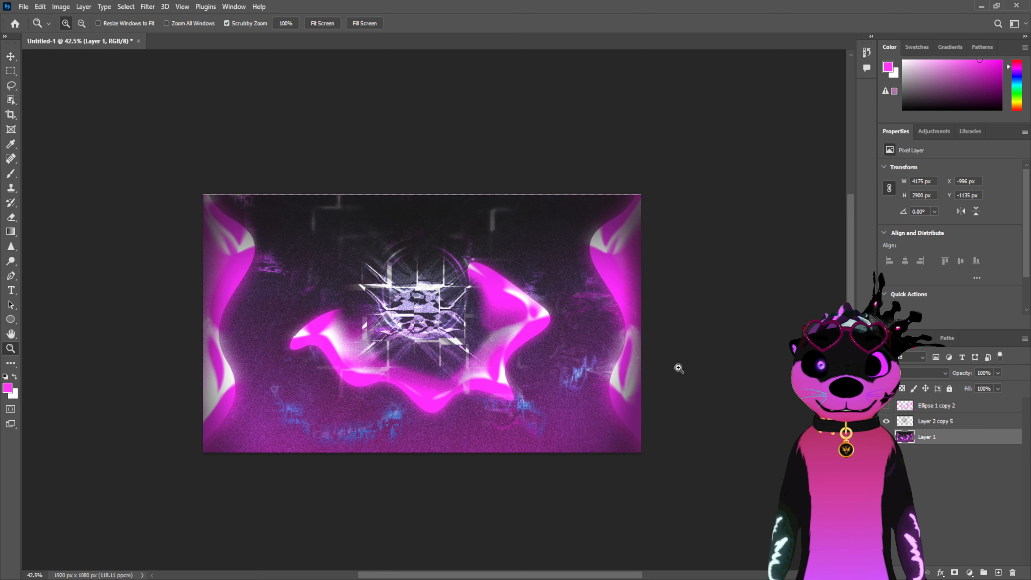
{"action": "mouse_move", "coordinate": [418, 304]}
{"action": "left_mouse_down"}
{"action": "mouse_move", "coordinate": [450, 305]}
{"action": "mouse_move", "coordinate": [423, 305]}
{"action": "left_mouse_up"}
{"action": "left_click", "coordinate": [915, 425]}
{"action": "left_click", "coordinate": [886, 421]}
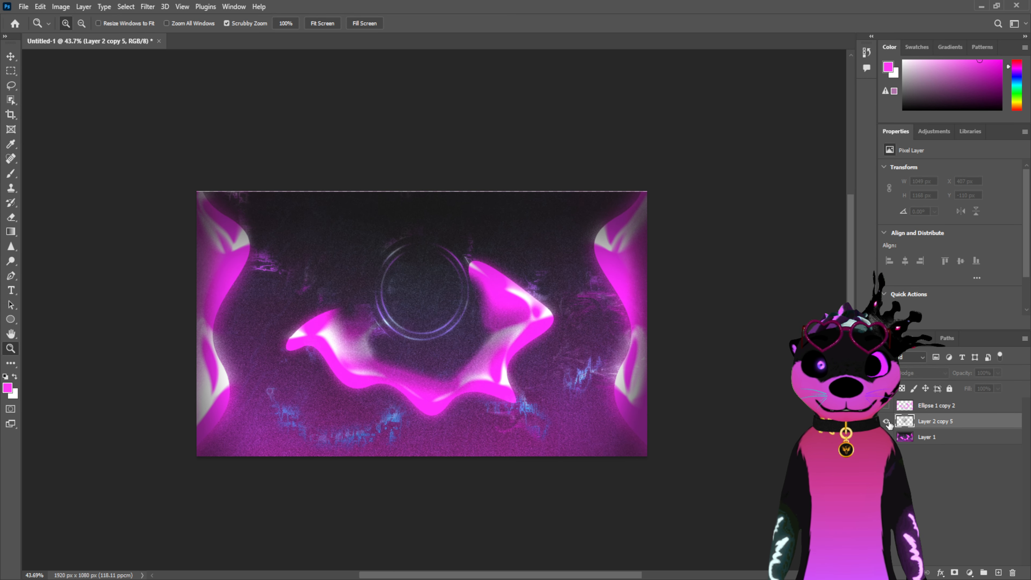
{"action": "left_click", "coordinate": [886, 421]}
{"action": "left_click_drag", "start_coordinate": [321, 269], "coordinate": [421, 326]}
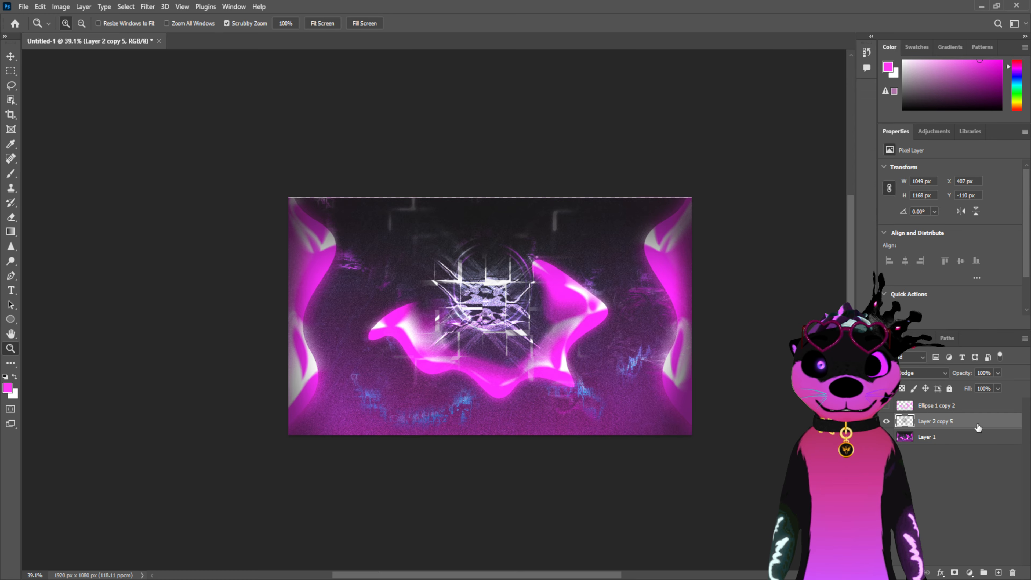
Try a Color Overlay effect on Layer 2 copy 5 and discard it
{"action": "double_click", "coordinate": [976, 424]}
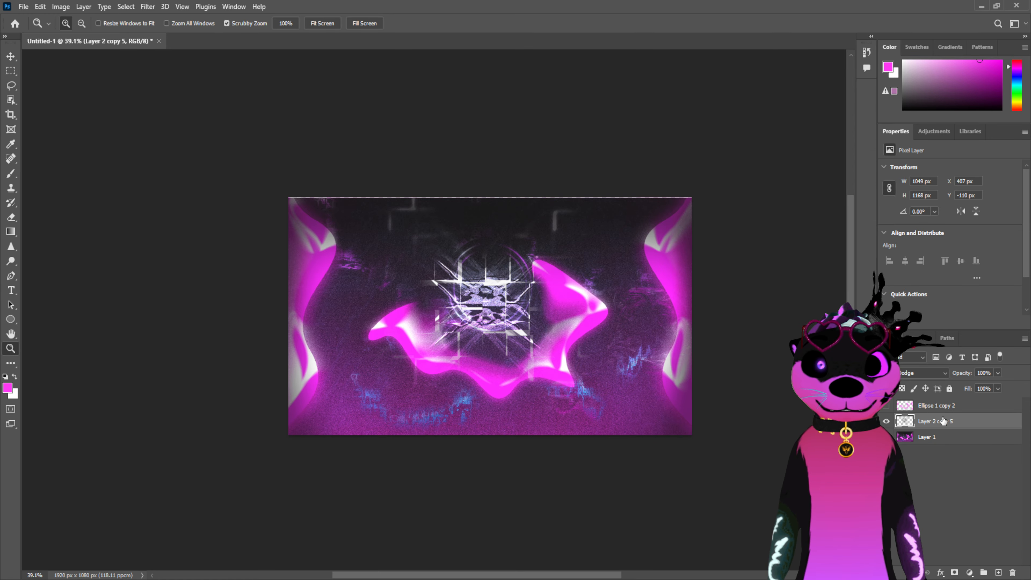
{"action": "left_click", "coordinate": [651, 400]}
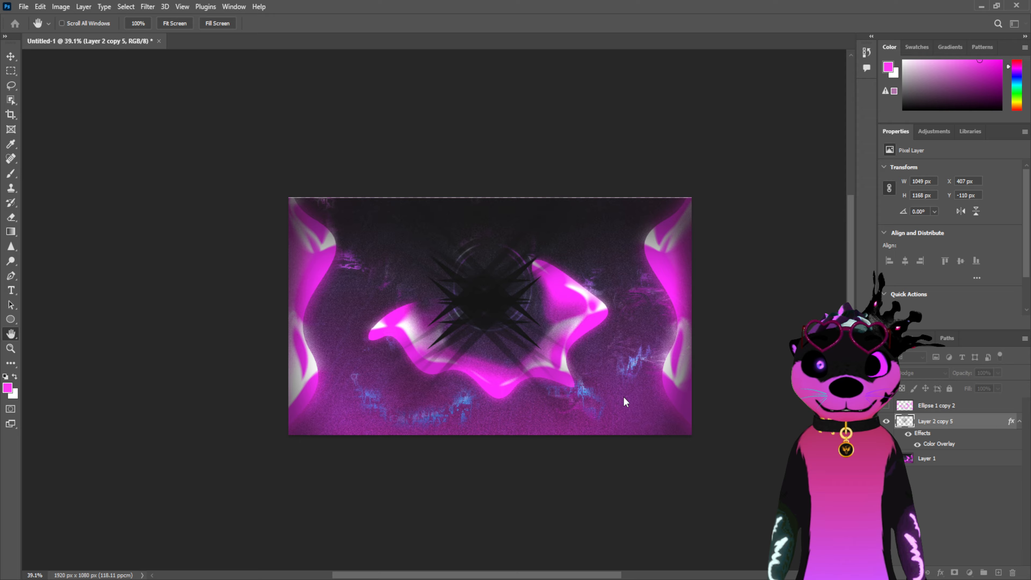
{"action": "left_click", "coordinate": [615, 399]}
{"action": "key", "text": "Escape"}
{"action": "key", "text": "z"}
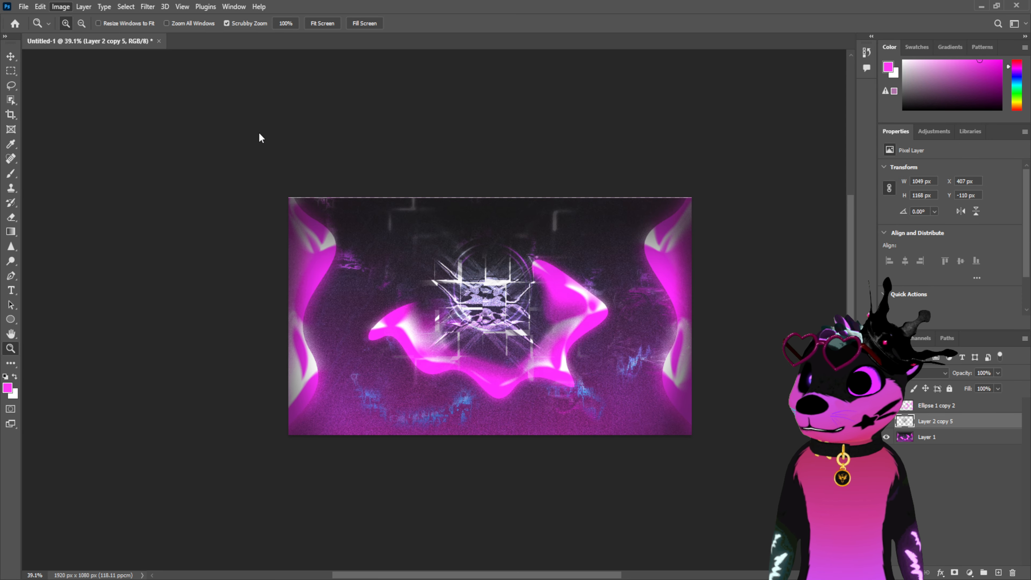
Test orange and violet hues on the Layer 2 copy 5 emblem with a colour adjustment and apply a turquoise one
{"action": "key", "text": "i"}
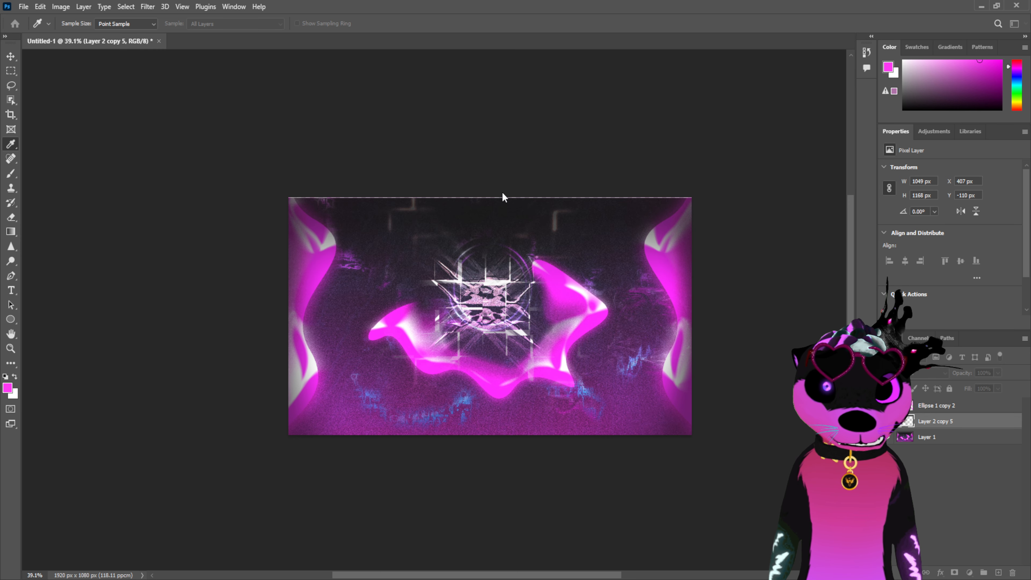
{"action": "left_click", "coordinate": [495, 236]}
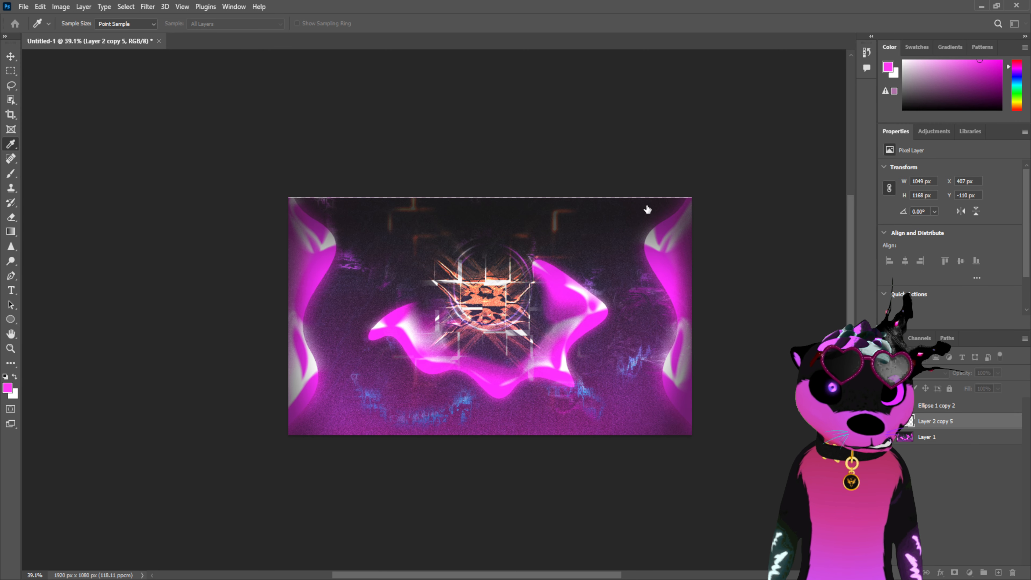
{"action": "left_click", "coordinate": [692, 352]}
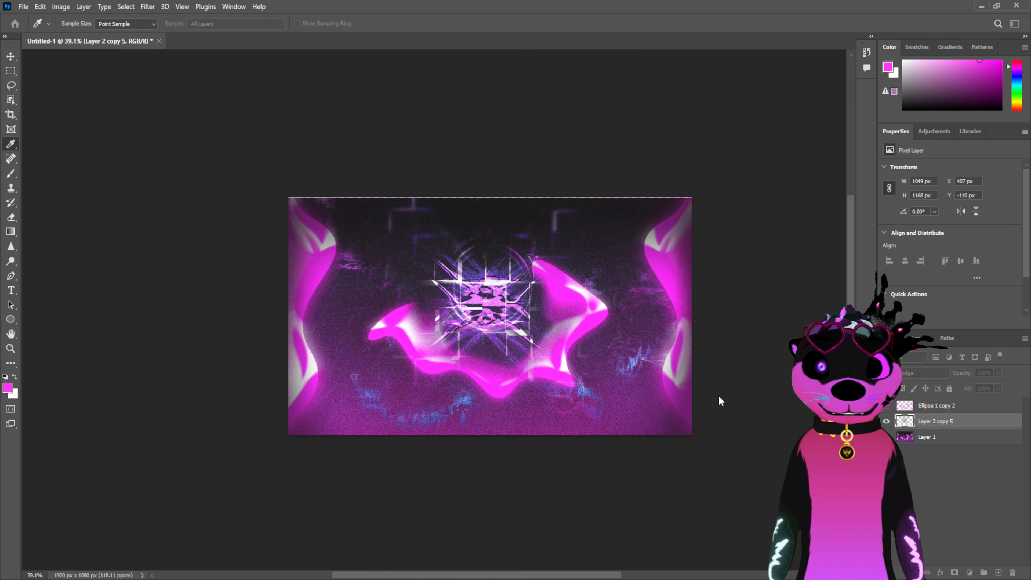
{"action": "left_click", "coordinate": [713, 412]}
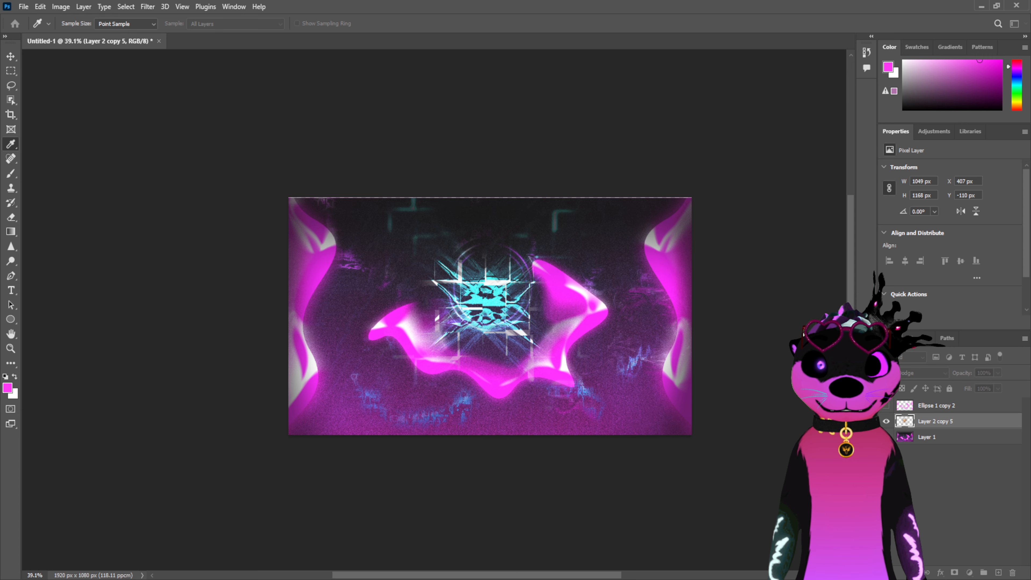
{"action": "key", "text": "z"}
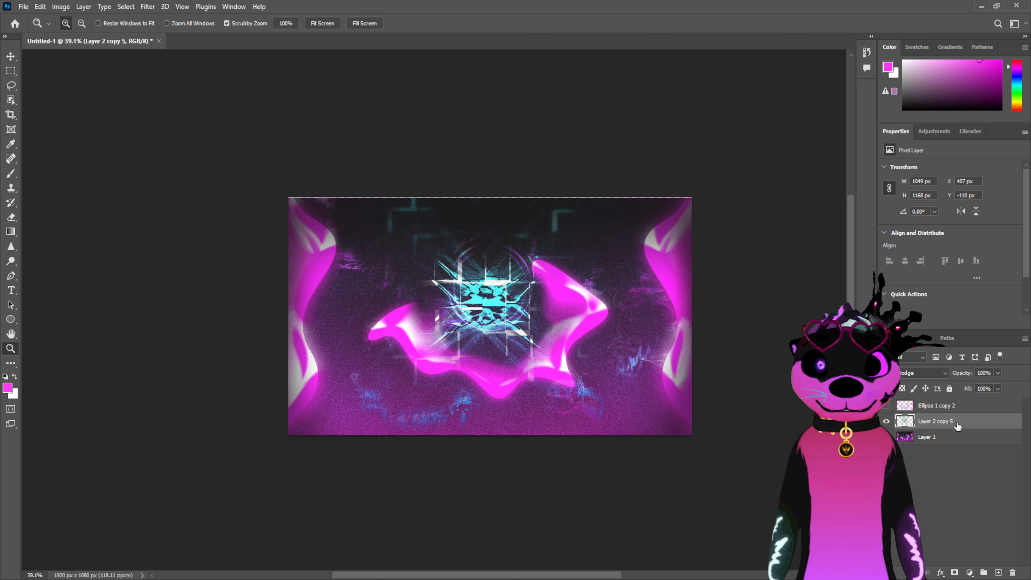
Duplicate Layer 2 copy 5 and exclude a colour channel from the duplicate's blending for a bluer emblem with pinkish lines
{"action": "key", "text": "ctrl+j"}
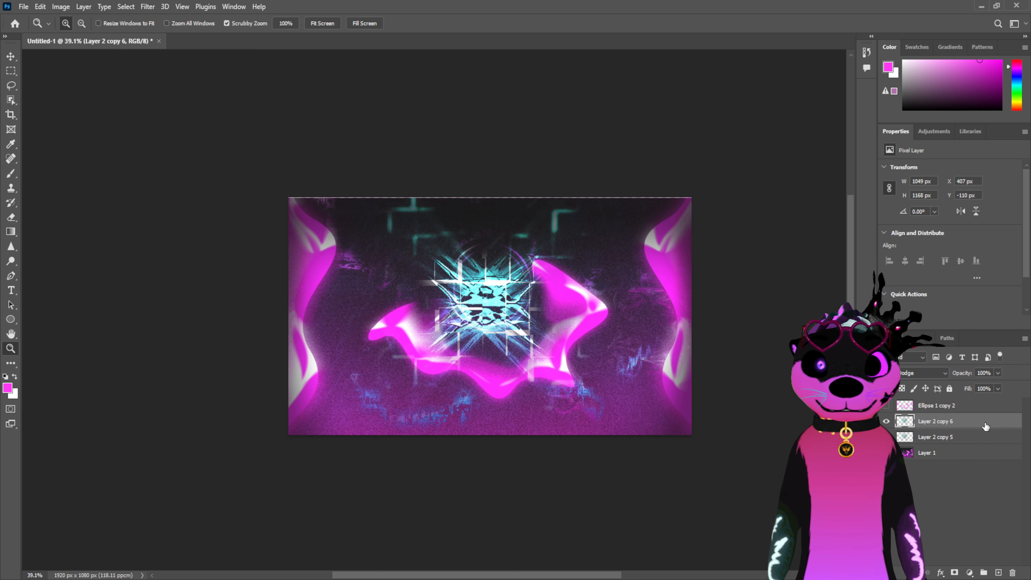
{"action": "double_click", "coordinate": [987, 427]}
{"action": "left_click", "coordinate": [971, 277]}
{"action": "left_click", "coordinate": [984, 265]}
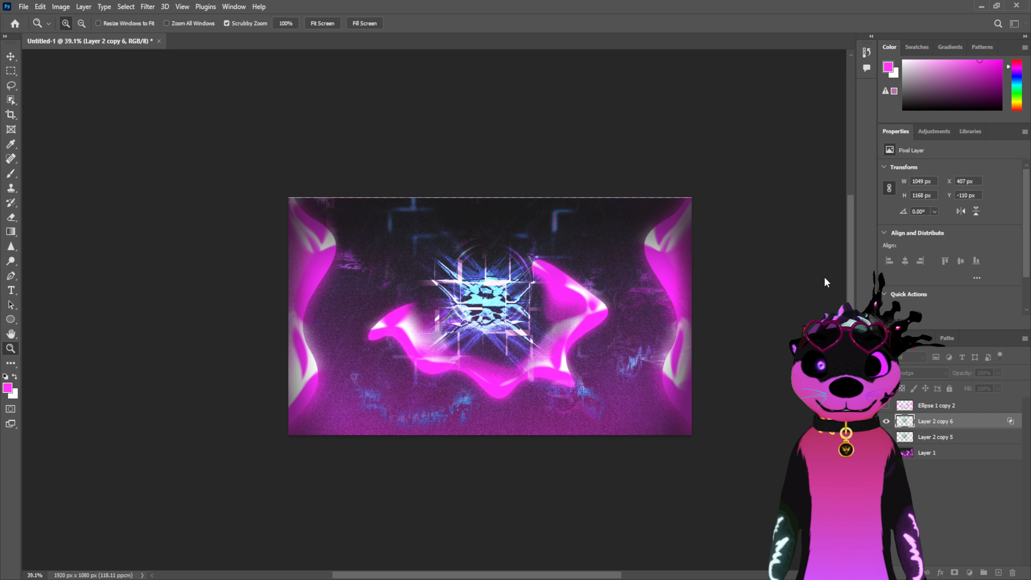
Nudge Layer 2 copy 6 30 px to the right to X 437 px, offsetting its colour fringes
{"action": "left_click", "coordinate": [11, 57]}
{"action": "key", "text": "Right"}
{"action": "key", "text": "Right"}
{"action": "key", "text": "Right"}
{"action": "key", "text": "Right"}
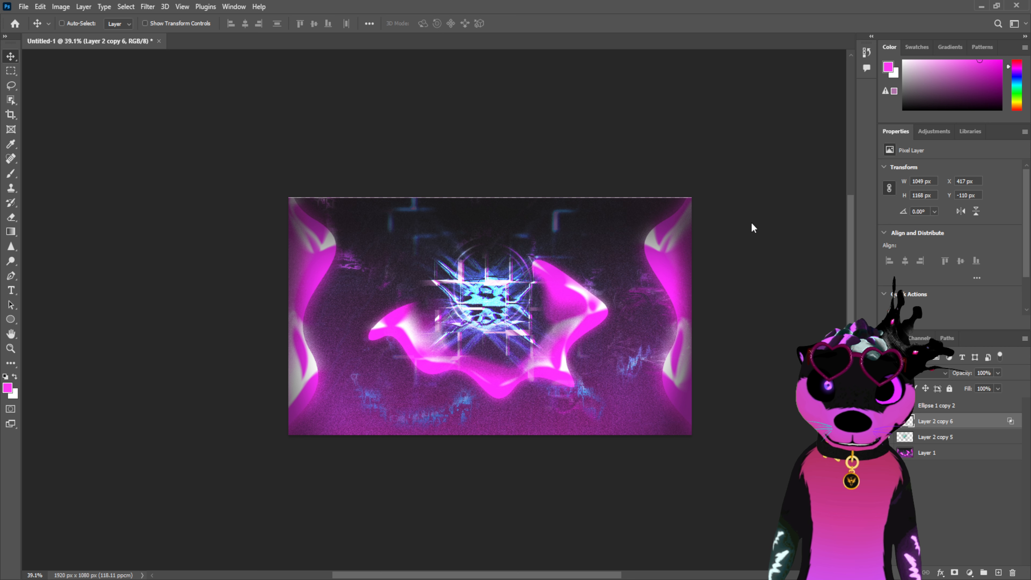
{"action": "key", "text": "Right"}
{"action": "key", "text": "Right"}
{"action": "key", "text": "Right"}
{"action": "key", "text": "Right"}
{"action": "key", "text": "Right"}
{"action": "key", "text": "Right"}
{"action": "key", "text": "Right"}
{"action": "key", "text": "Right"}
{"action": "key", "text": "Right"}
{"action": "key", "text": "Right"}
{"action": "key", "text": "Right"}
{"action": "key", "text": "Right"}
{"action": "key", "text": "Right"}
{"action": "key", "text": "Right"}
{"action": "key", "text": "Right"}
{"action": "key", "text": "Right"}
{"action": "key", "text": "Right"}
{"action": "key", "text": "Right"}
{"action": "key", "text": "Right"}
{"action": "key", "text": "Right"}
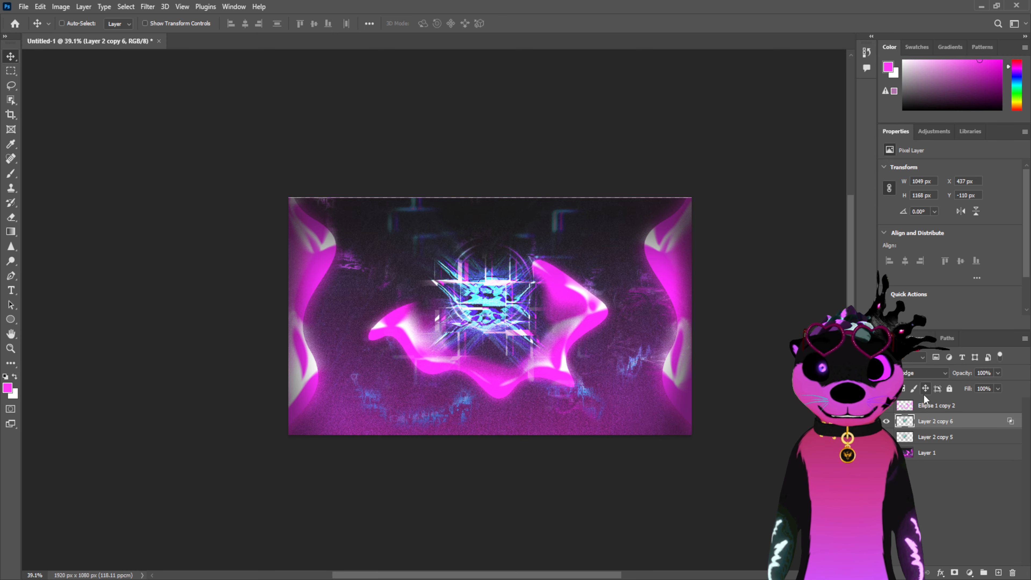
Try merging Layer 2 copy 6 with Layer 2 copy 5, and undo the merge
{"action": "left_click", "coordinate": [963, 438], "text": "shift"}
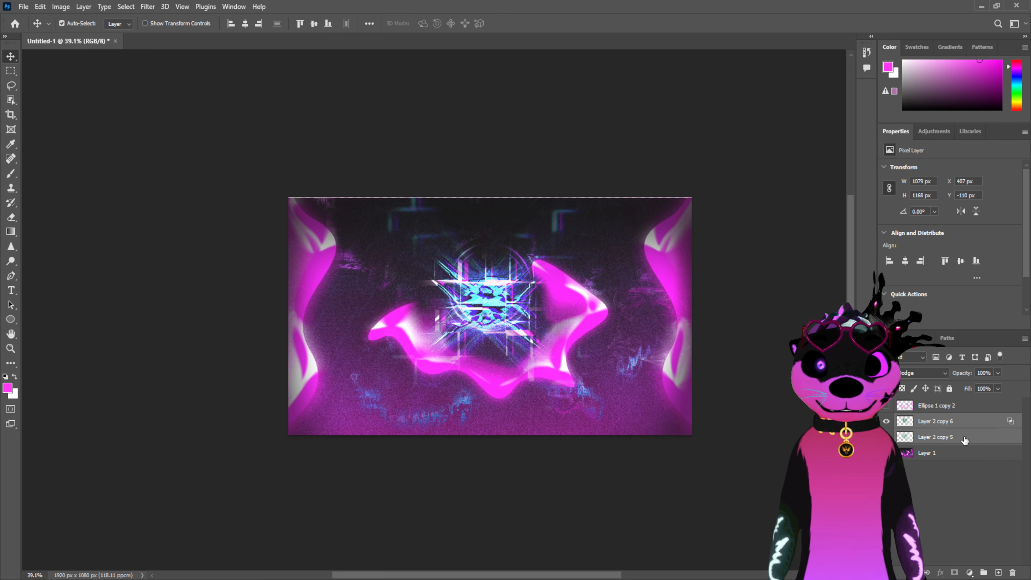
{"action": "key", "text": "ctrl+e"}
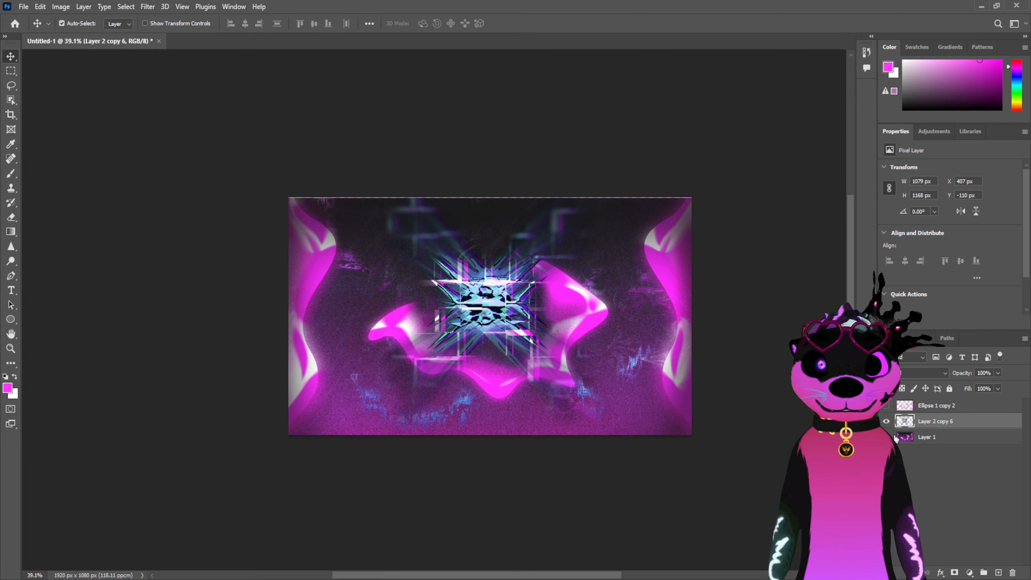
{"action": "key", "text": "ctrl+z"}
{"action": "left_click", "coordinate": [966, 423]}
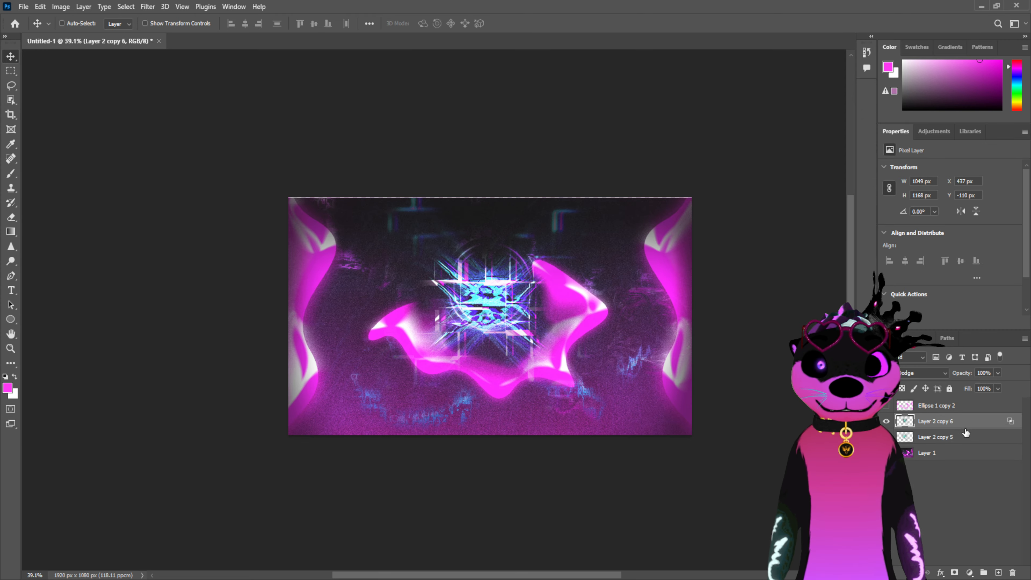
{"action": "left_click", "coordinate": [969, 433], "text": "shift"}
{"action": "left_click", "coordinate": [965, 424]}
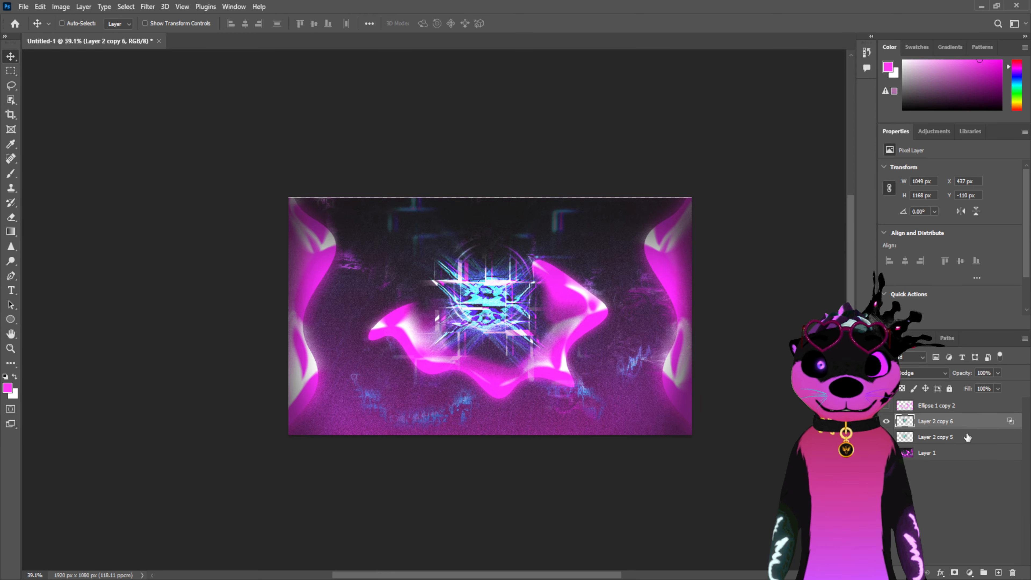
{"action": "left_click", "coordinate": [968, 437]}
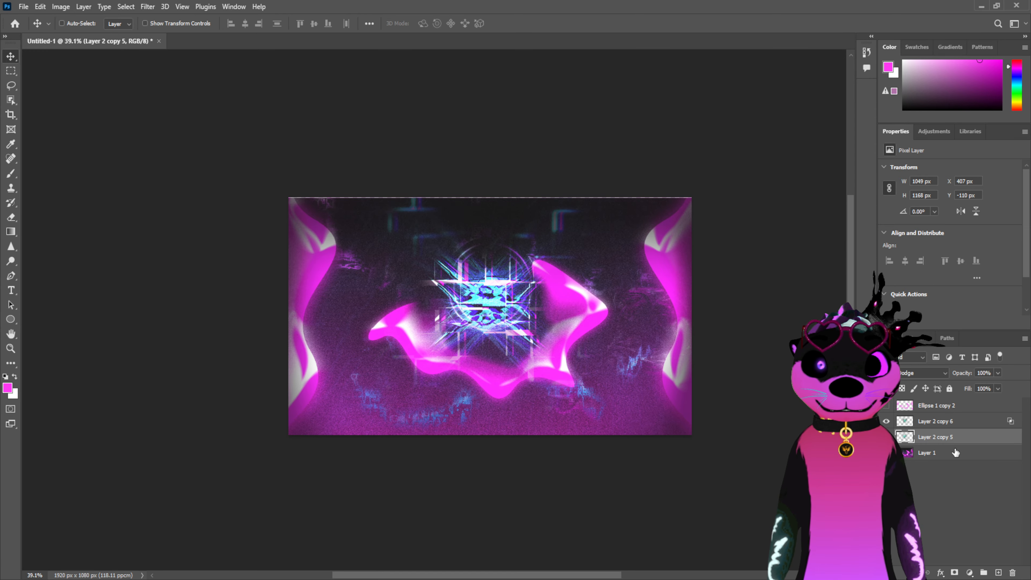
Apply a distortion filter to Layer 2 copy 6 that bulges the emblem outwards into a rounded shape
{"action": "left_click", "coordinate": [11, 348]}
{"action": "left_click_drag", "start_coordinate": [384, 253], "coordinate": [451, 244]}
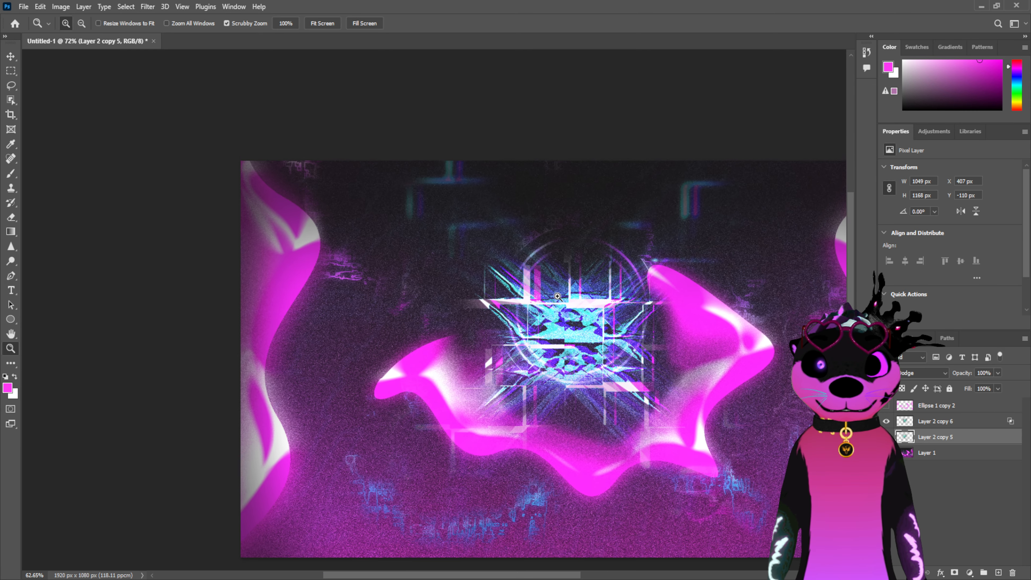
{"action": "left_click", "coordinate": [969, 425]}
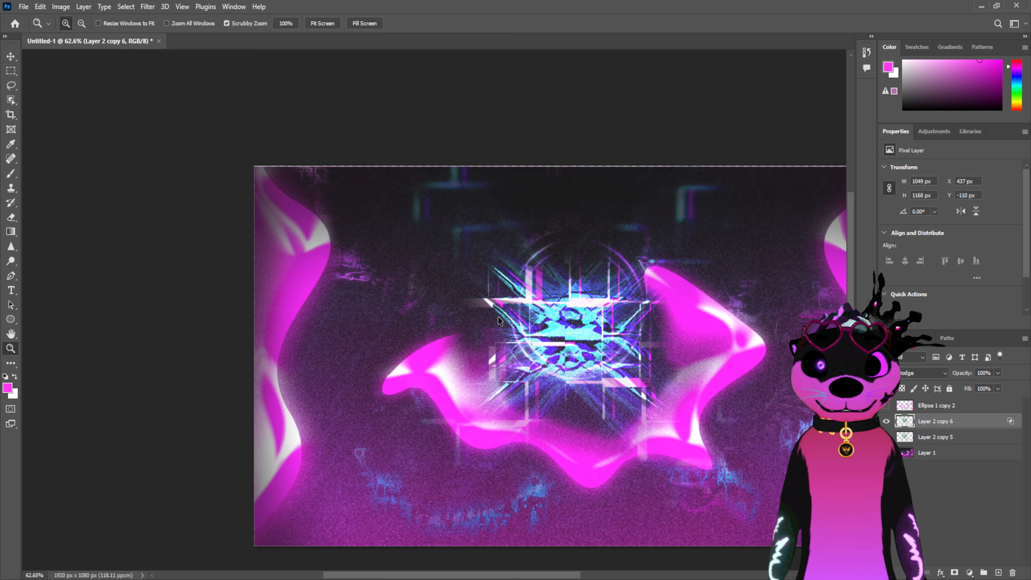
{"action": "left_click", "coordinate": [607, 161]}
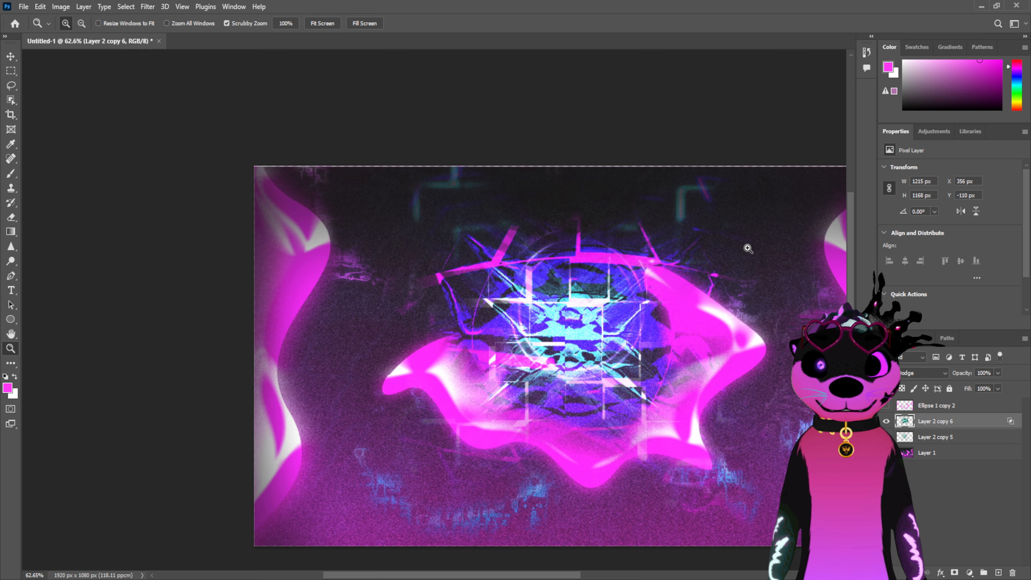
Repeat the bulging distortion filter on Layer 2 copy 5
{"action": "left_click", "coordinate": [964, 434]}
{"action": "left_click", "coordinate": [143, 4]}
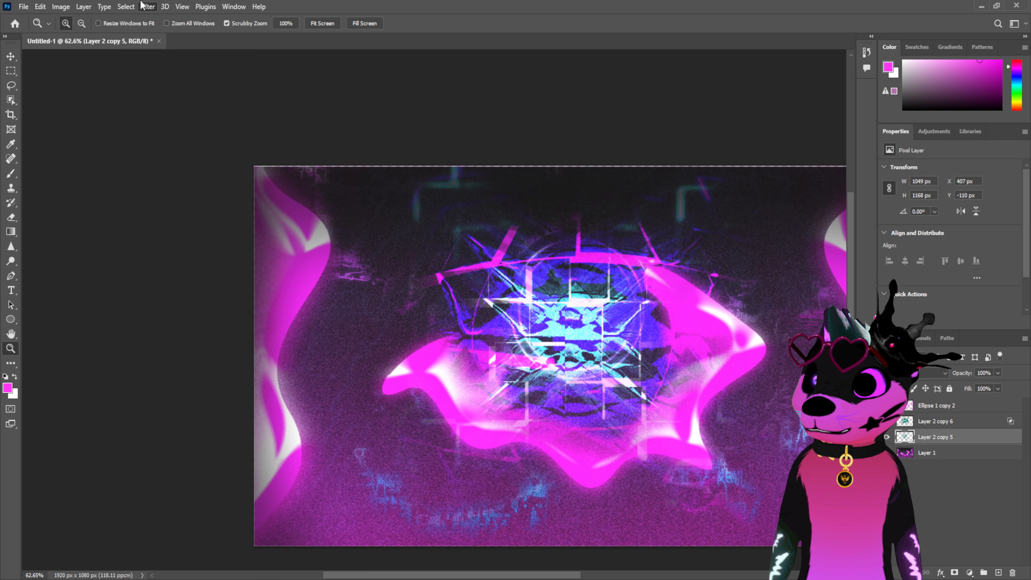
{"action": "left_click", "coordinate": [156, 16]}
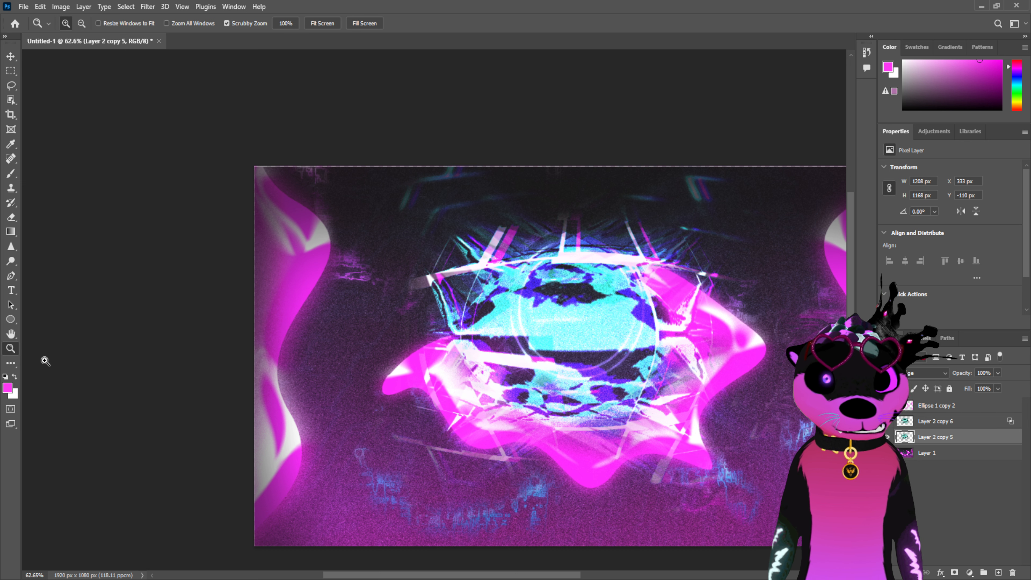
Try merging the two bulged emblem layers into one, and undo the merge
{"action": "left_click_drag", "start_coordinate": [479, 340], "coordinate": [417, 352]}
{"action": "left_click", "coordinate": [935, 426]}
{"action": "left_click", "coordinate": [973, 438], "text": "shift"}
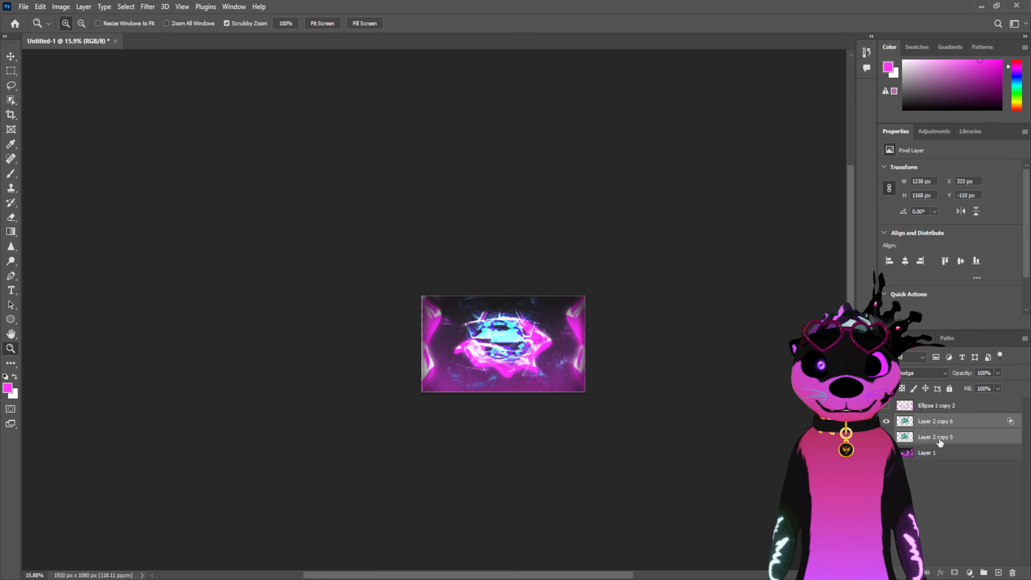
{"action": "key", "text": "ctrl+e"}
{"action": "key", "text": "ctrl+z"}
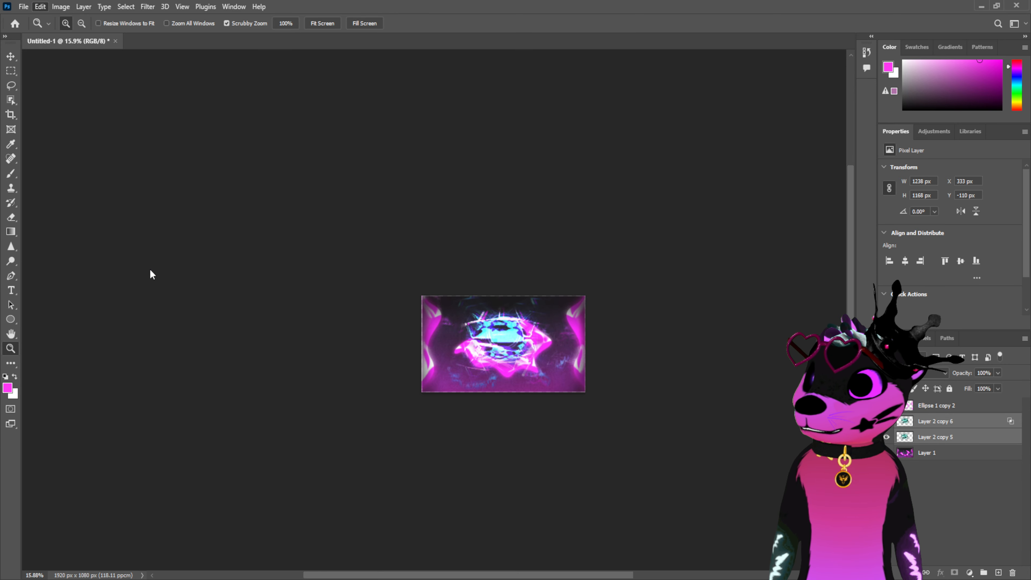
Try enlarging the two bulged emblem layers together to 245.77% so they spread across the whole canvas
{"action": "key", "text": "ctrl+t"}
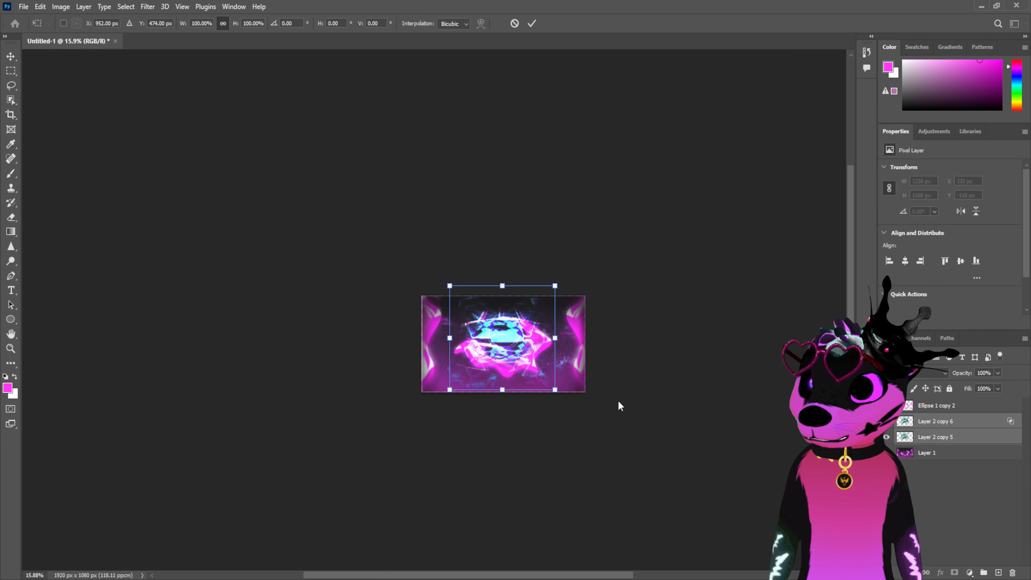
{"action": "left_click_drag", "start_coordinate": [556, 389], "coordinate": [710, 542]}
{"action": "left_click_drag", "start_coordinate": [645, 451], "coordinate": [579, 381]}
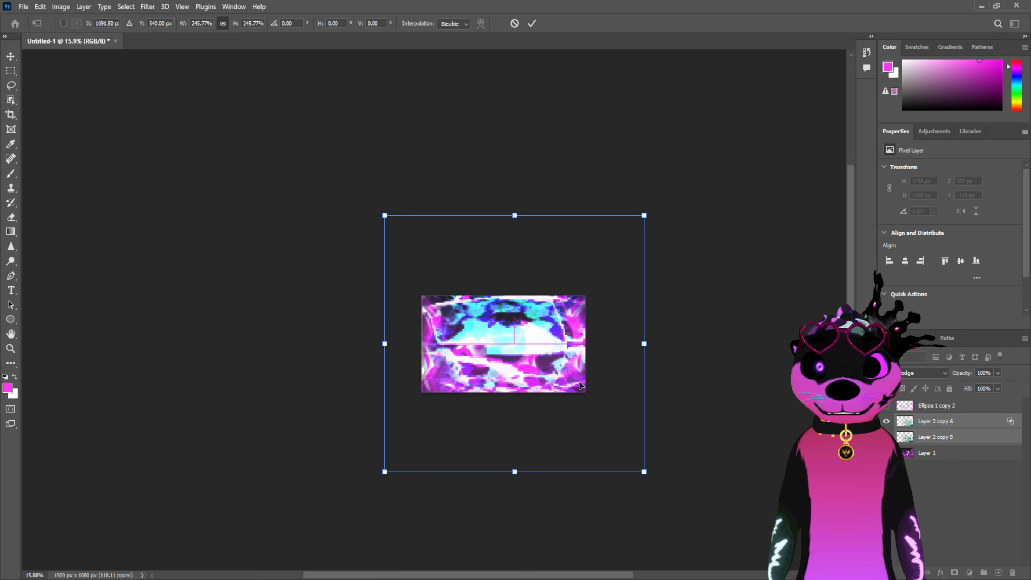
{"action": "left_click", "coordinate": [531, 23]}
{"action": "key", "text": "z"}
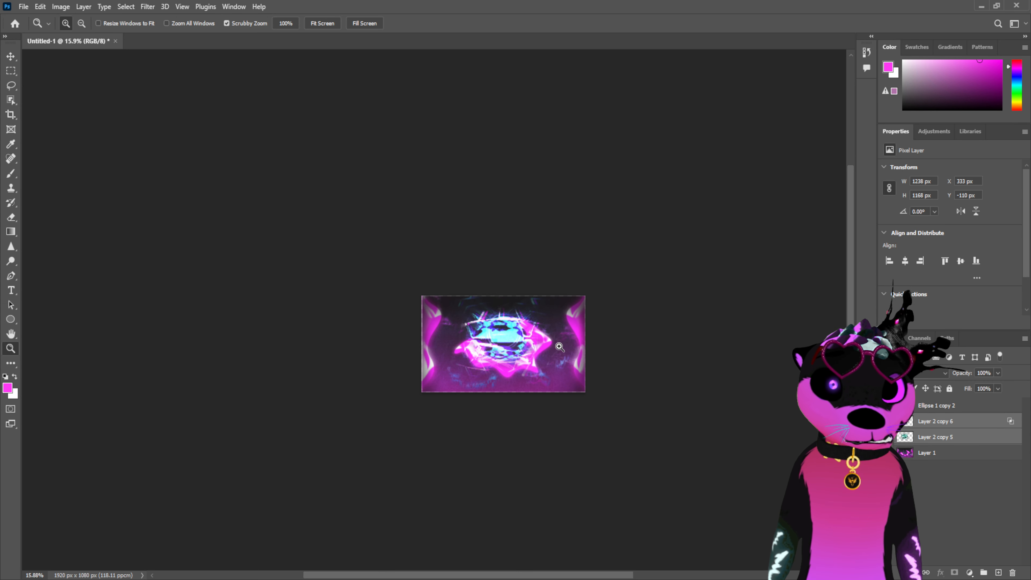
{"action": "left_click_drag", "start_coordinate": [523, 346], "coordinate": [542, 346]}
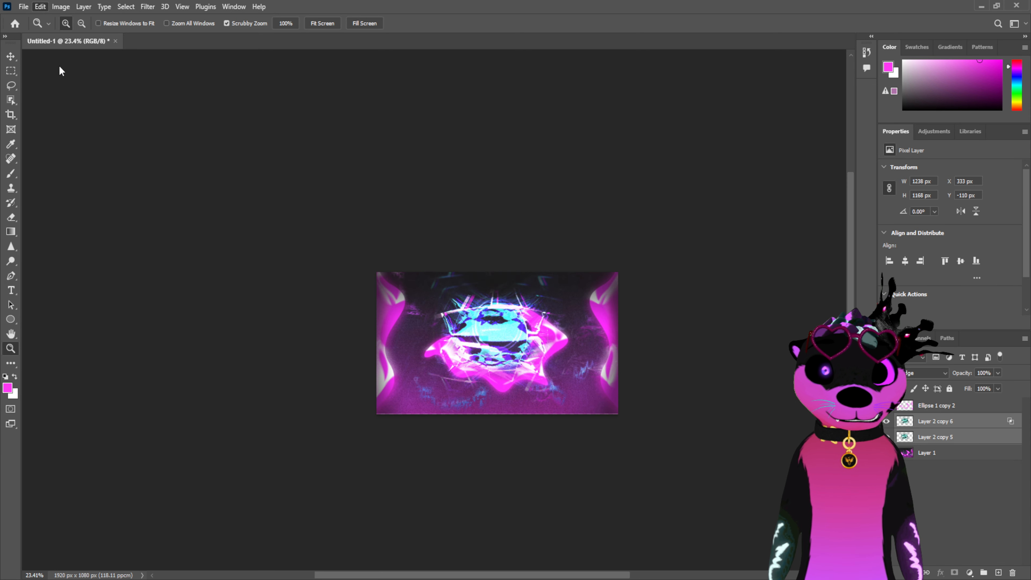
Undo the bulging distortions on both emblem layers
{"action": "key", "text": "ctrl+z"}
{"action": "key", "text": "ctrl+z"}
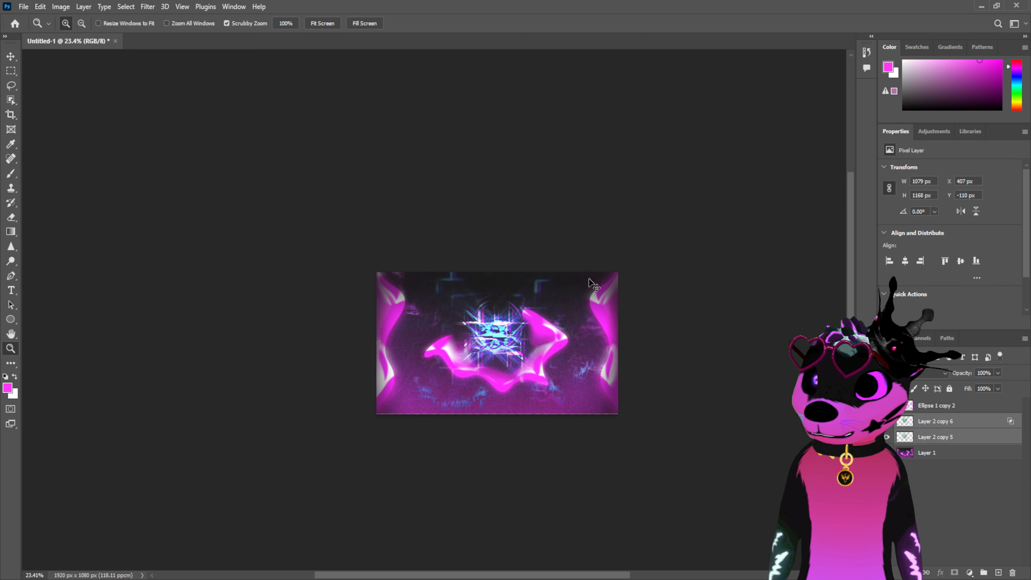
{"action": "left_click_drag", "start_coordinate": [510, 370], "coordinate": [545, 359]}
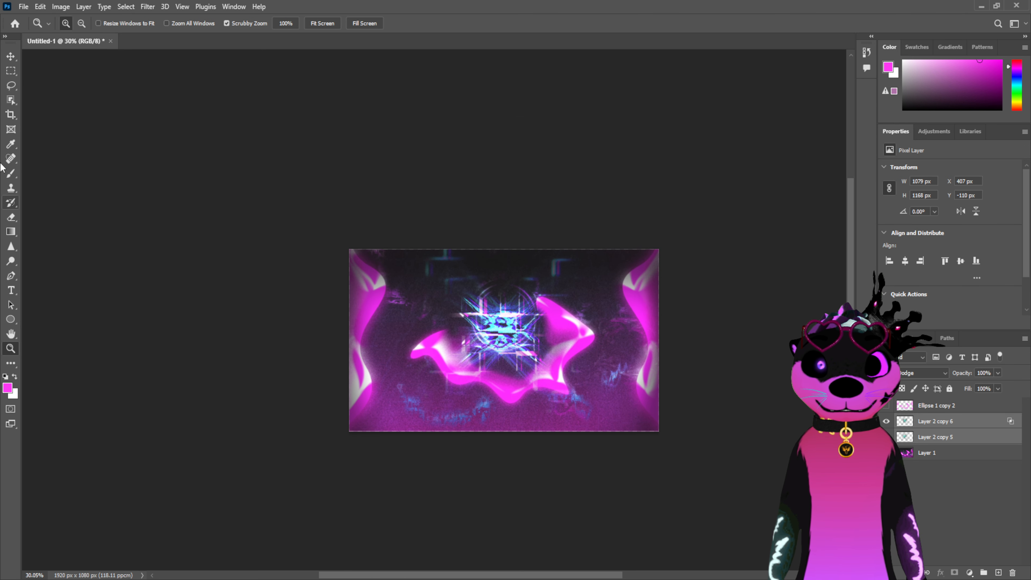
Move the emblem layer pair off centre and duplicate it four times, scattering the copies around the canvas
{"action": "left_click", "coordinate": [13, 56]}
{"action": "left_click_drag", "start_coordinate": [500, 278], "coordinate": [505, 323]}
{"action": "mouse_move", "coordinate": [502, 359]}
{"action": "left_mouse_down"}
{"action": "mouse_move", "coordinate": [528, 313]}
{"action": "mouse_move", "coordinate": [463, 337]}
{"action": "mouse_move", "coordinate": [411, 292]}
{"action": "mouse_move", "coordinate": [410, 358]}
{"action": "mouse_move", "coordinate": [502, 339]}
{"action": "left_mouse_up"}
{"action": "key", "text": "ctrl+j"}
{"action": "key", "text": "ctrl+j"}
{"action": "key", "text": "ctrl+j"}
{"action": "left_click_drag", "start_coordinate": [496, 293], "coordinate": [682, 247]}
{"action": "key", "text": "ctrl+j"}
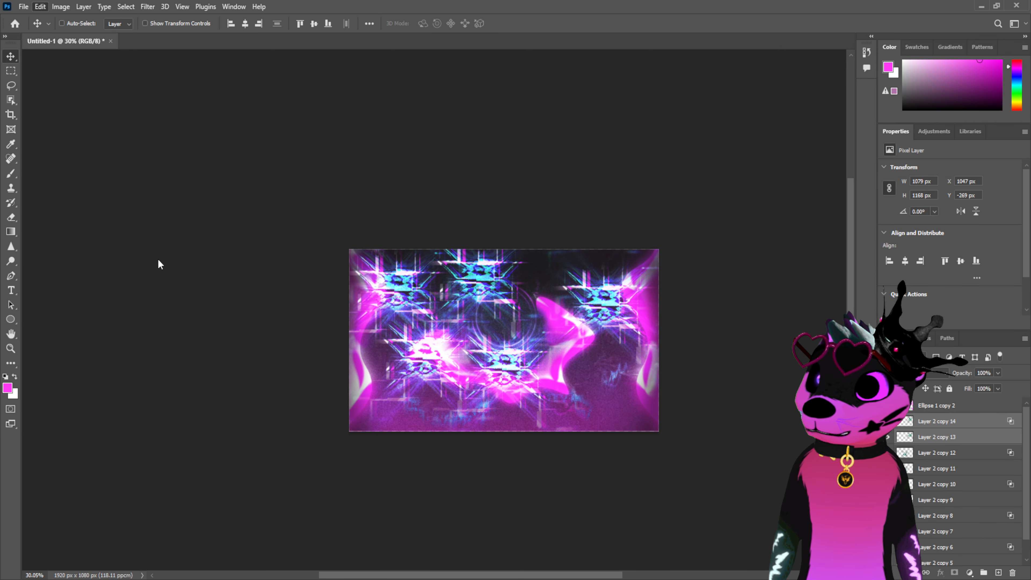
Scale the newest emblem pair to 16.77%, rotate it about -46°, and place it in the artwork's upper-right dark area
{"action": "key", "text": "ctrl+t"}
{"action": "left_click_drag", "start_coordinate": [518, 204], "coordinate": [639, 340]}
{"action": "left_click_drag", "start_coordinate": [666, 382], "coordinate": [595, 298]}
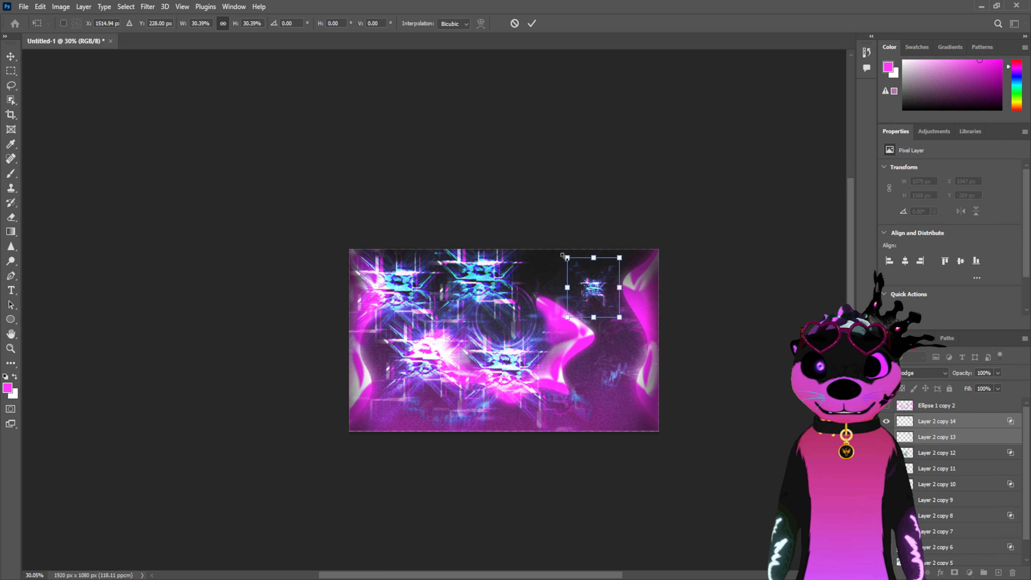
{"action": "mouse_move", "coordinate": [565, 259]}
{"action": "left_mouse_down"}
{"action": "mouse_move", "coordinate": [587, 277]}
{"action": "mouse_move", "coordinate": [579, 270]}
{"action": "left_mouse_up"}
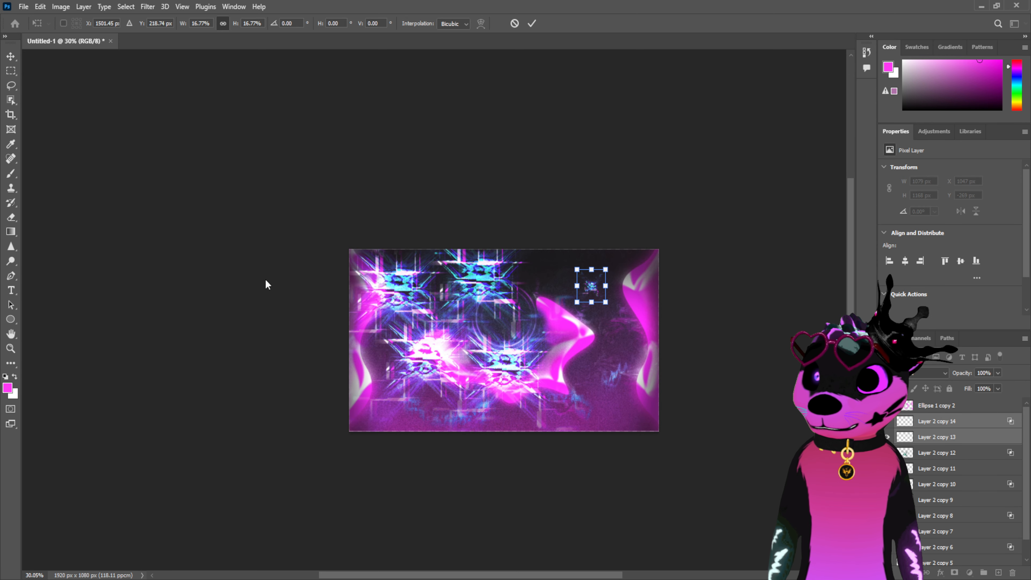
{"action": "left_click_drag", "start_coordinate": [615, 247], "coordinate": [537, 82]}
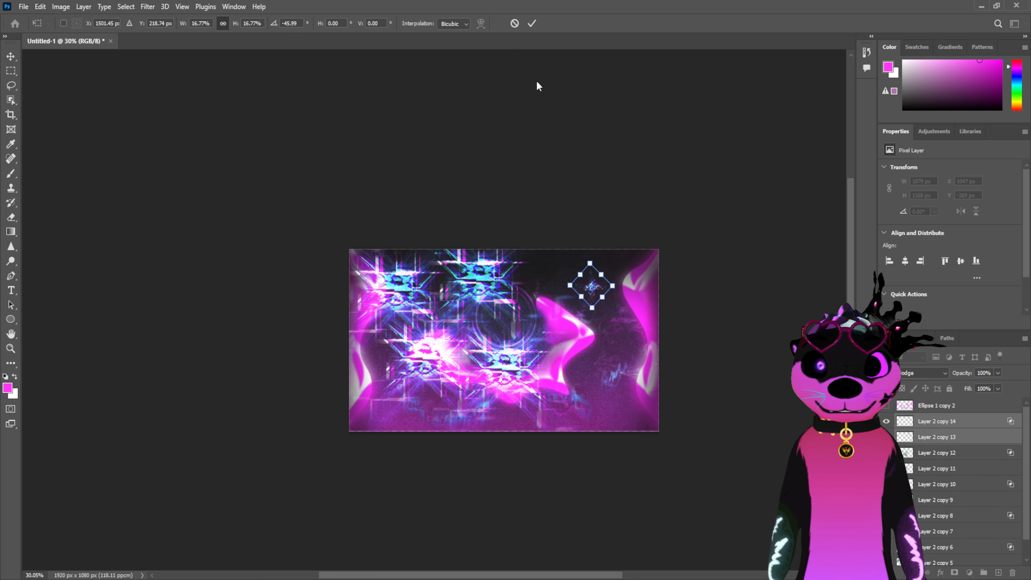
{"action": "left_click", "coordinate": [532, 24]}
Hide all the large emblem copies, Layer 2 copy 5 through Layer 2 copy 12
{"action": "left_click", "coordinate": [10, 348]}
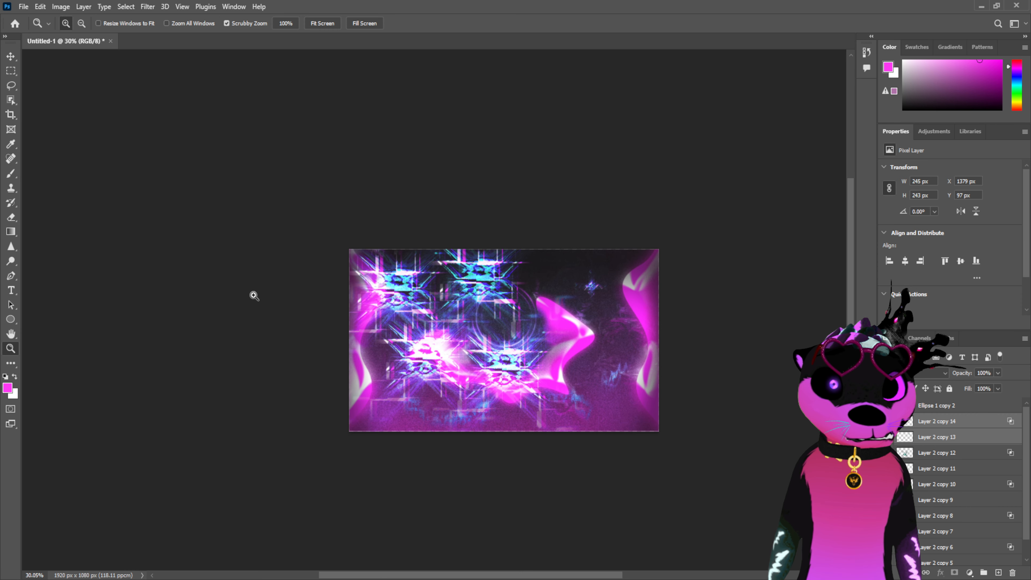
{"action": "left_click_drag", "start_coordinate": [555, 280], "coordinate": [583, 300]}
{"action": "left_click_drag", "start_coordinate": [555, 341], "coordinate": [567, 288]}
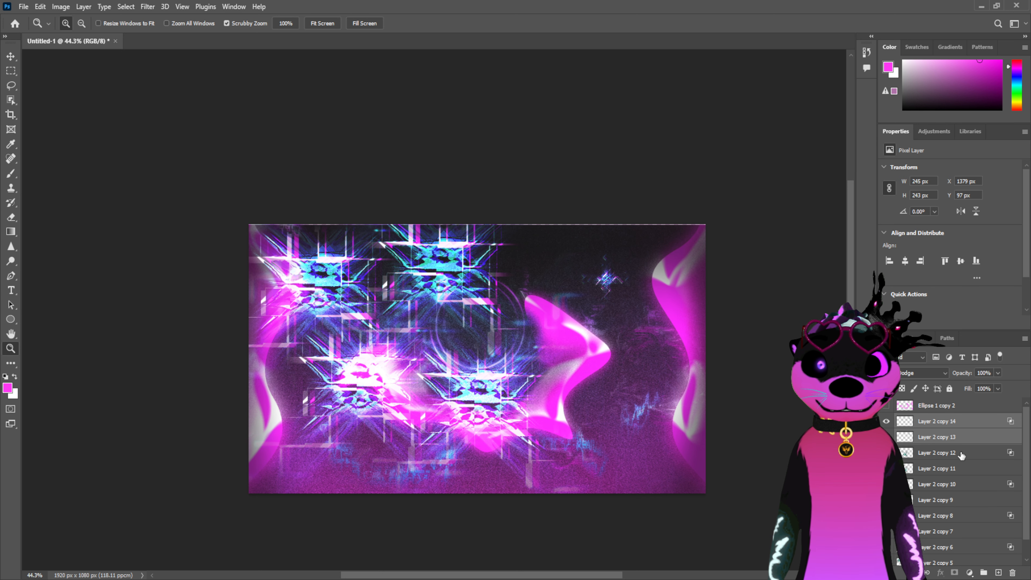
{"action": "left_click", "coordinate": [946, 438]}
{"action": "left_click", "coordinate": [920, 451]}
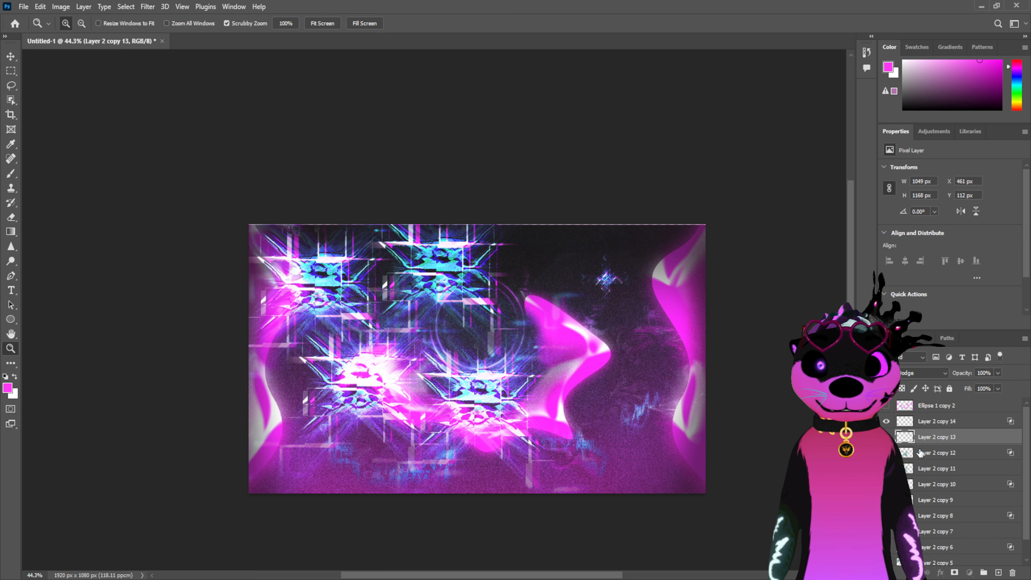
{"action": "left_click", "coordinate": [886, 453]}
{"action": "left_click", "coordinate": [886, 468]}
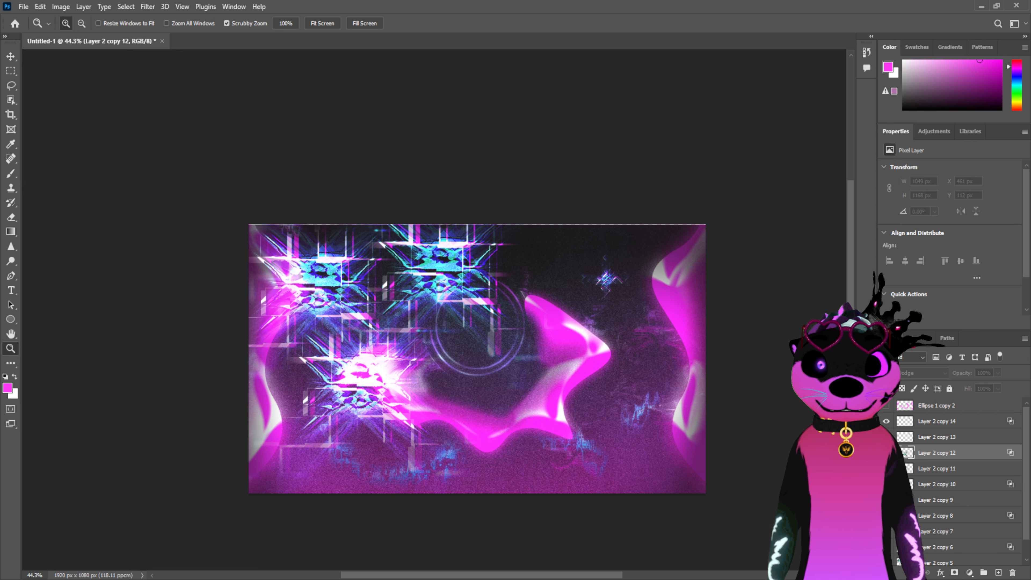
{"action": "left_click", "coordinate": [886, 484]}
{"action": "left_click", "coordinate": [886, 499]}
{"action": "left_click", "coordinate": [887, 515]}
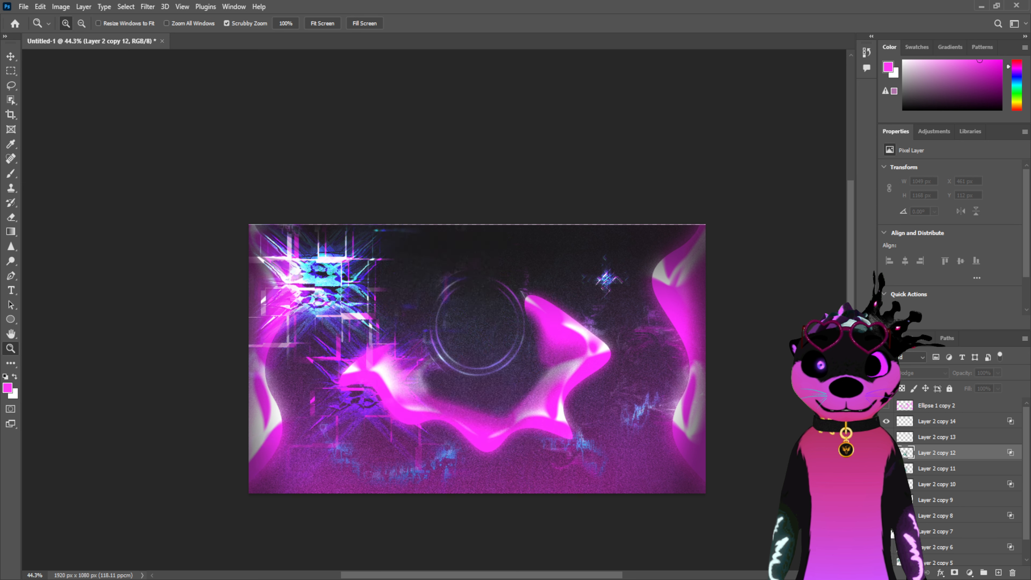
{"action": "left_click", "coordinate": [886, 531]}
{"action": "left_click", "coordinate": [887, 548]}
{"action": "scroll", "coordinate": [922, 523], "scroll_direction": "down", "scroll_amount": 1}
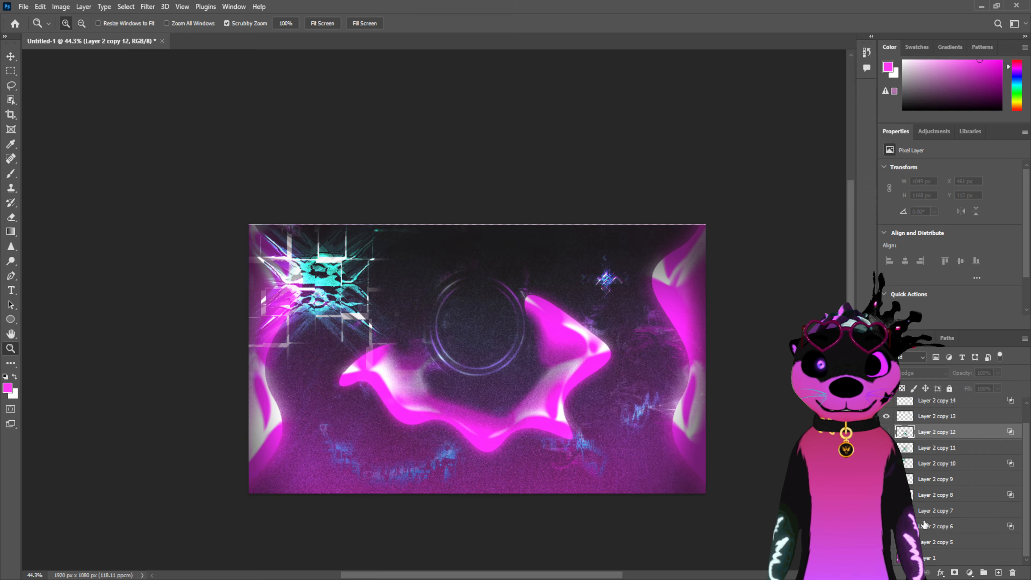
{"action": "left_click", "coordinate": [887, 542]}
Duplicate the small star pair, Layer 2 copy 13 and 14, and move the duplicate to the artwork's upper-left area
{"action": "left_click", "coordinate": [919, 402]}
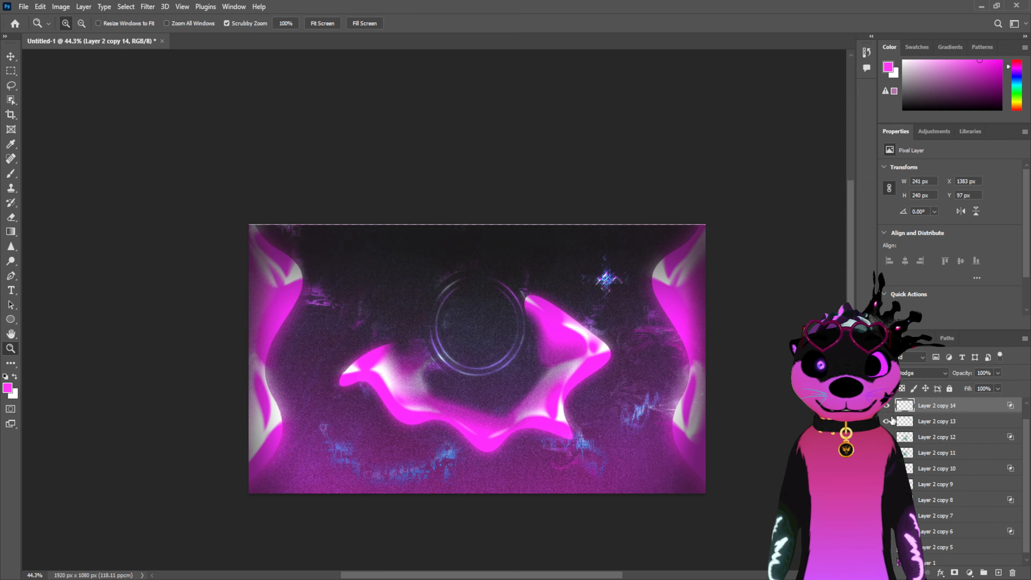
{"action": "scroll", "coordinate": [942, 463], "scroll_direction": "up", "scroll_amount": 1}
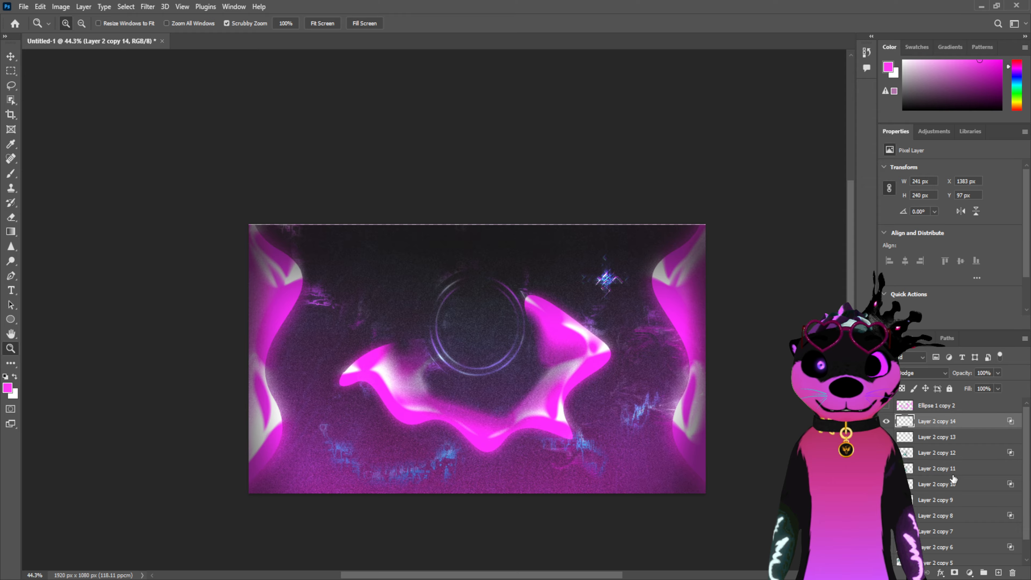
{"action": "left_click", "coordinate": [968, 436], "text": "shift"}
{"action": "key", "text": "ctrl+j"}
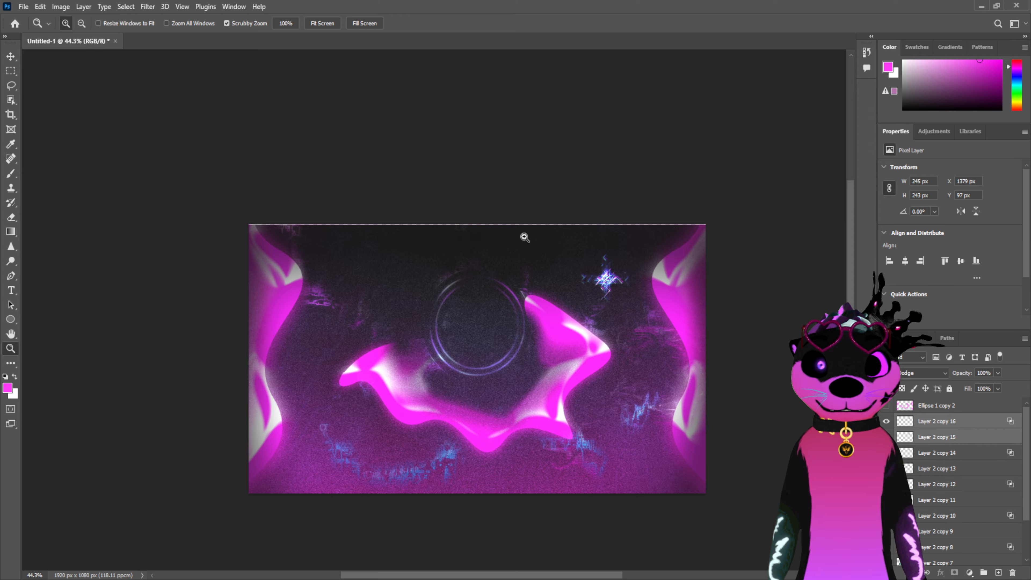
{"action": "key", "text": "v"}
{"action": "left_click_drag", "start_coordinate": [591, 278], "coordinate": [353, 280]}
{"action": "left_click_drag", "start_coordinate": [392, 243], "coordinate": [408, 235]}
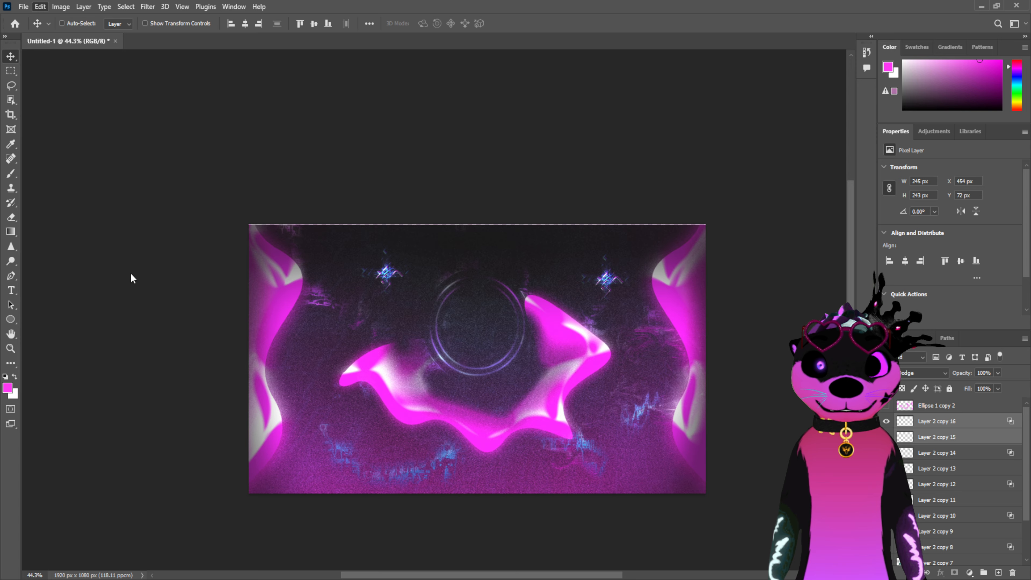
Rotate the duplicated star pair by -57.86° and enlarge it to 130.80%, extending it slightly outwards
{"action": "key", "text": "ctrl+t"}
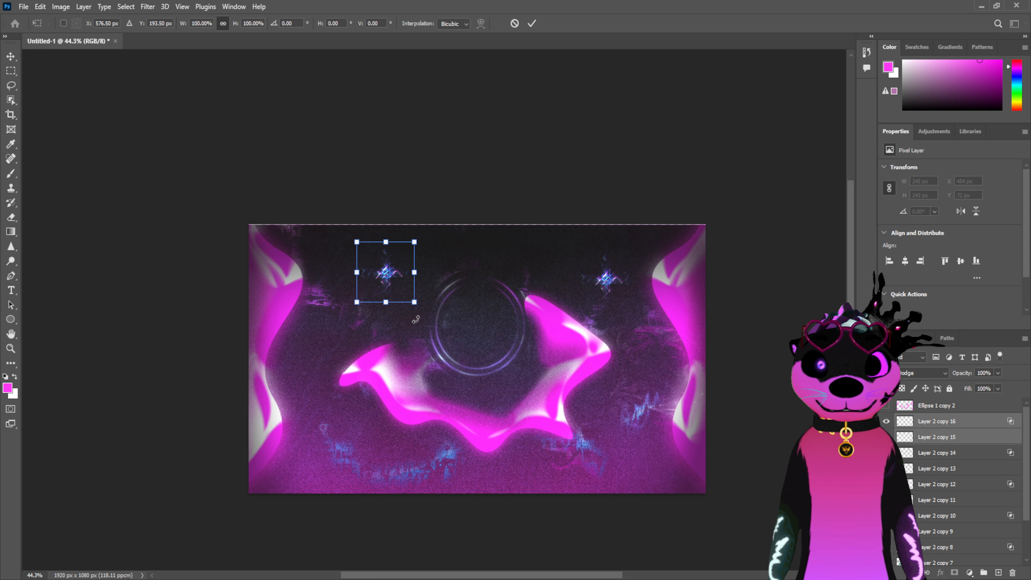
{"action": "left_click_drag", "start_coordinate": [416, 320], "coordinate": [458, 272]}
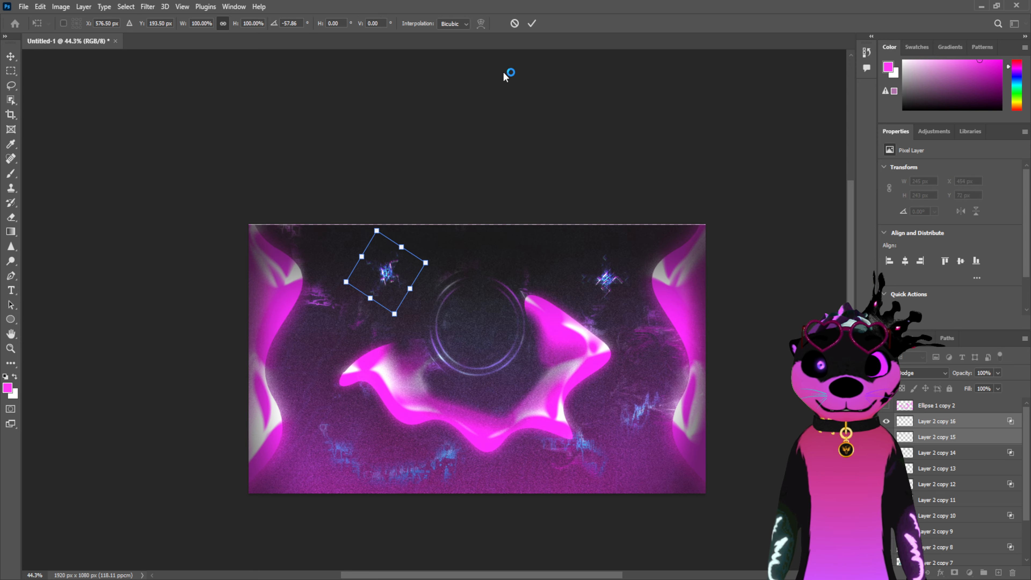
{"action": "left_click", "coordinate": [530, 24]}
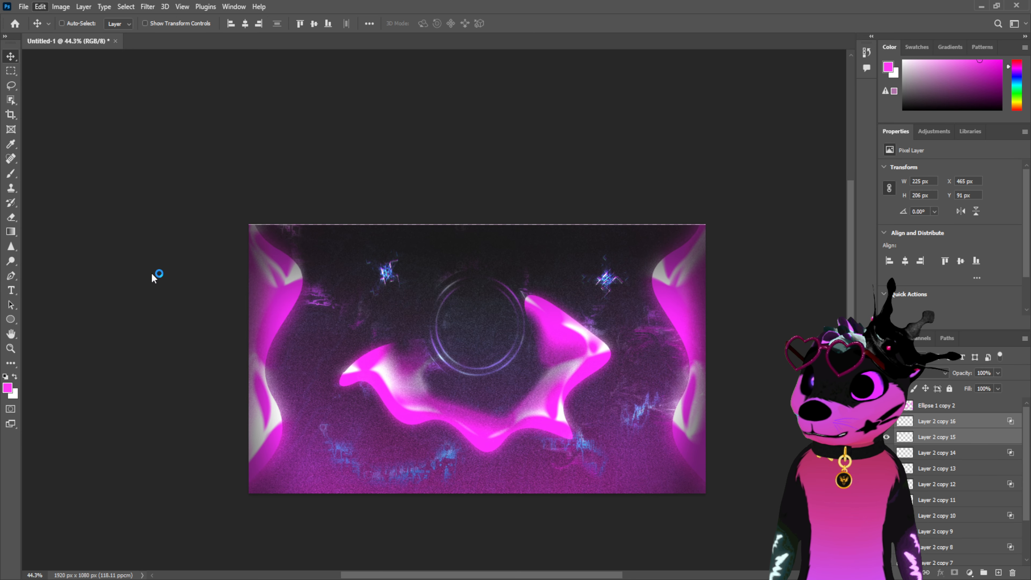
{"action": "key", "text": "ctrl+t"}
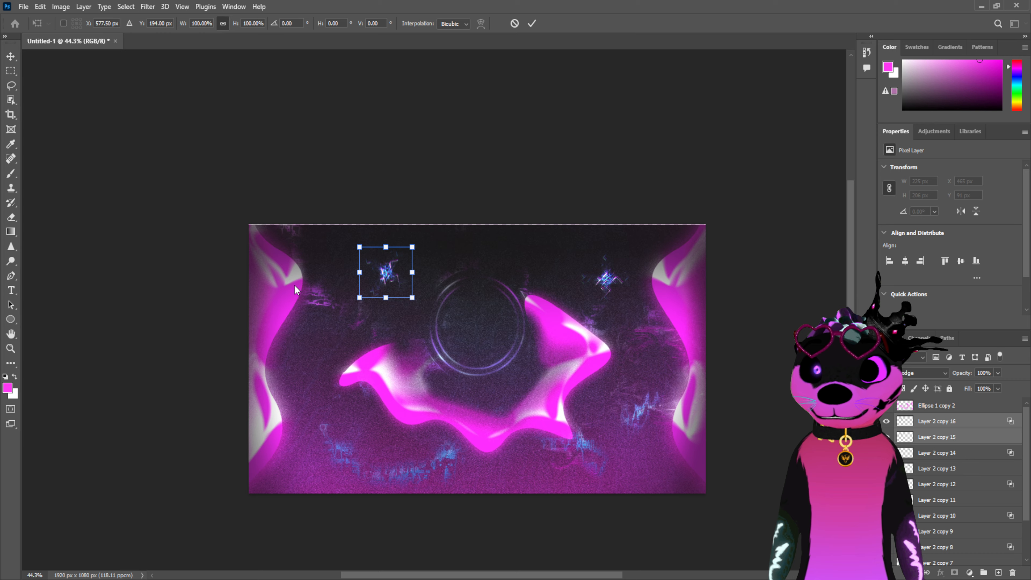
{"action": "mouse_move", "coordinate": [408, 305]}
{"action": "left_mouse_down"}
{"action": "mouse_move", "coordinate": [426, 311]}
{"action": "mouse_move", "coordinate": [405, 309]}
{"action": "left_mouse_up"}
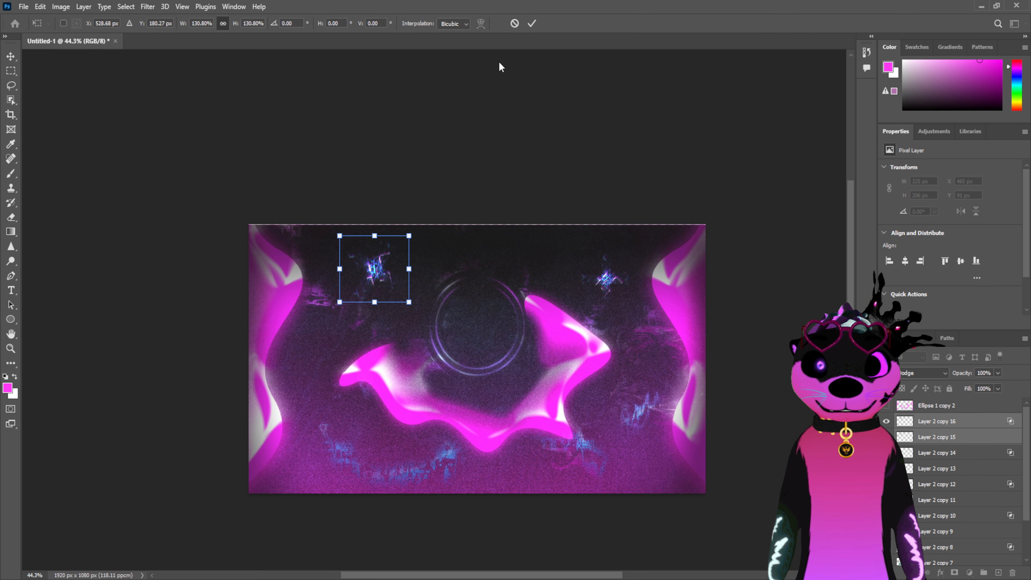
{"action": "left_click", "coordinate": [532, 24]}
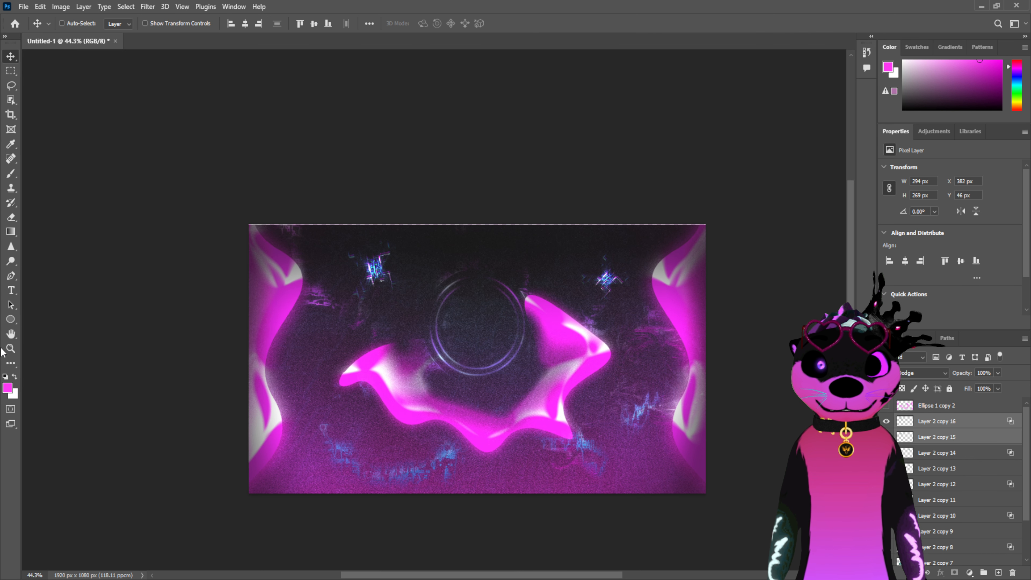
Erase the stray fringes around the left star on Layer 2 copy 16 and Layer 2 copy 15, reducing the soft eraser to 180 px
{"action": "left_click", "coordinate": [10, 348]}
{"action": "left_click_drag", "start_coordinate": [370, 294], "coordinate": [413, 281]}
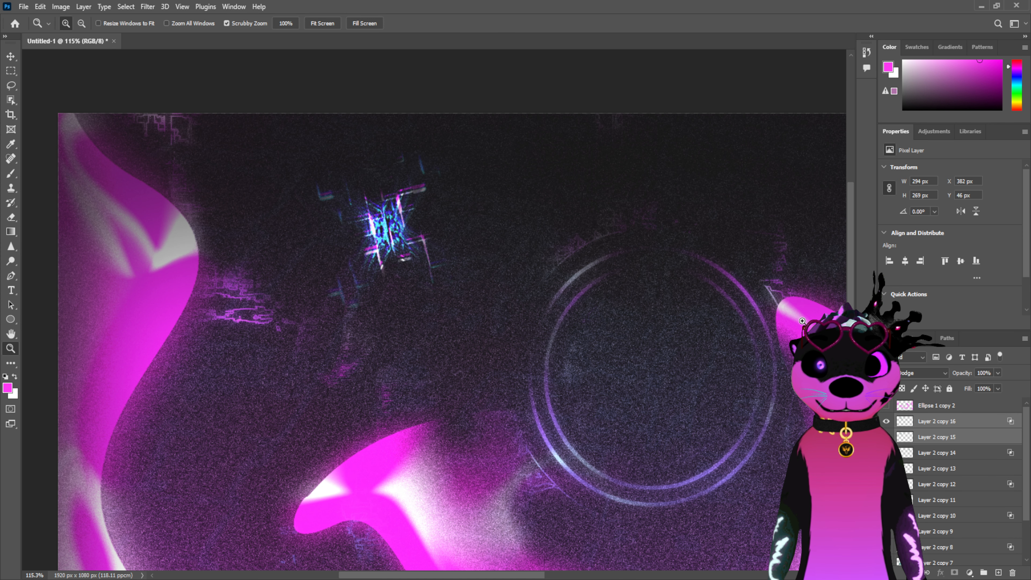
{"action": "left_click", "coordinate": [12, 219]}
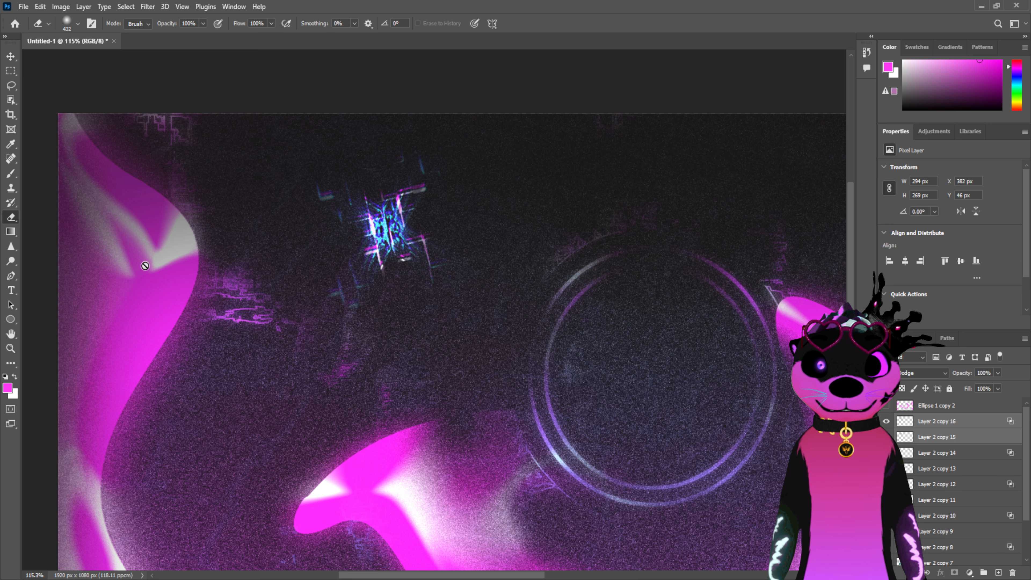
{"action": "left_click", "coordinate": [989, 424]}
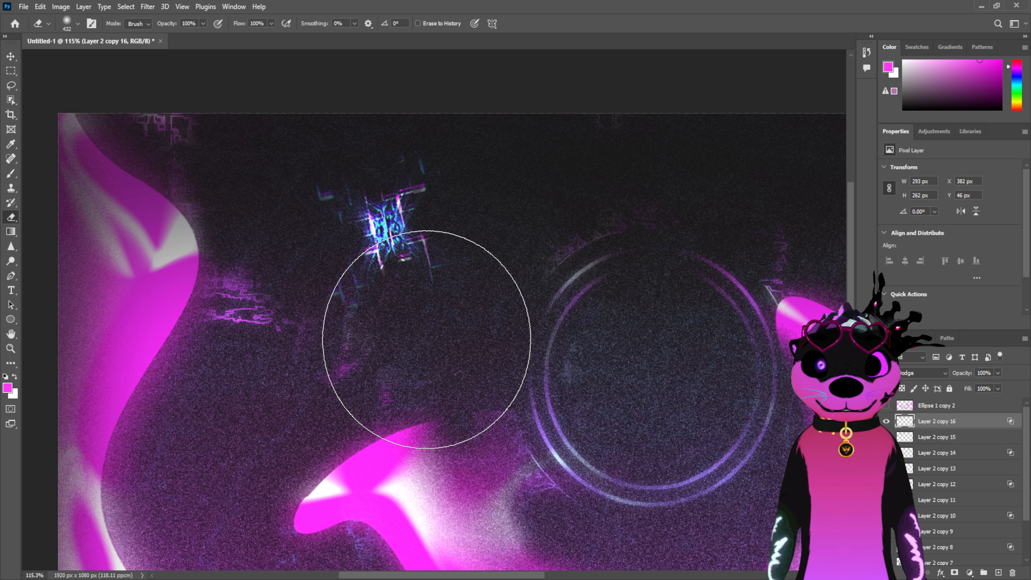
{"action": "mouse_move", "coordinate": [340, 409]}
{"action": "left_mouse_down"}
{"action": "mouse_move", "coordinate": [396, 391]}
{"action": "mouse_move", "coordinate": [494, 415]}
{"action": "left_mouse_up"}
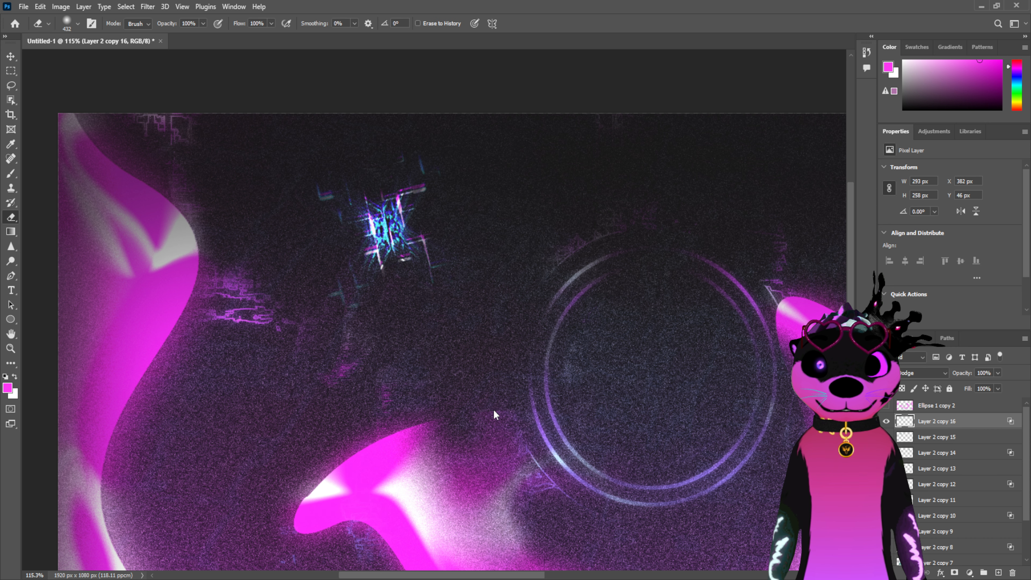
{"action": "right_click", "coordinate": [517, 403], "text": "alt"}
{"action": "mouse_move", "coordinate": [405, 381]}
{"action": "left_mouse_down"}
{"action": "mouse_move", "coordinate": [382, 331]}
{"action": "mouse_move", "coordinate": [455, 303]}
{"action": "mouse_move", "coordinate": [467, 247]}
{"action": "mouse_move", "coordinate": [456, 134]}
{"action": "mouse_move", "coordinate": [460, 187]}
{"action": "mouse_move", "coordinate": [339, 171]}
{"action": "left_mouse_up"}
{"action": "left_click", "coordinate": [949, 434]}
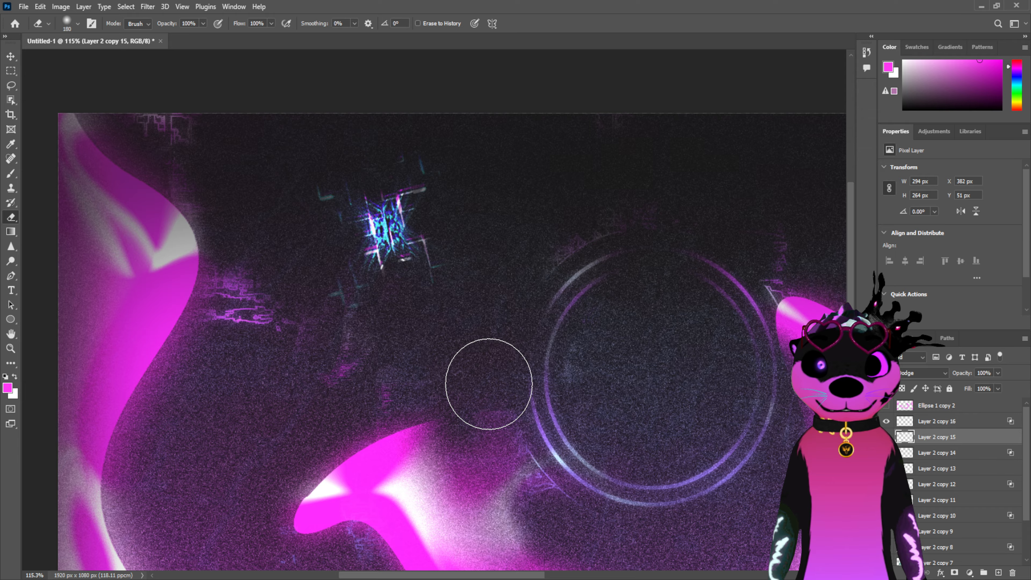
{"action": "mouse_move", "coordinate": [449, 300]}
{"action": "left_mouse_down"}
{"action": "mouse_move", "coordinate": [474, 267]}
{"action": "mouse_move", "coordinate": [494, 194]}
{"action": "mouse_move", "coordinate": [473, 156]}
{"action": "mouse_move", "coordinate": [470, 191]}
{"action": "mouse_move", "coordinate": [453, 195]}
{"action": "mouse_move", "coordinate": [451, 156]}
{"action": "mouse_move", "coordinate": [327, 148]}
{"action": "mouse_move", "coordinate": [355, 147]}
{"action": "mouse_move", "coordinate": [296, 162]}
{"action": "left_mouse_up"}
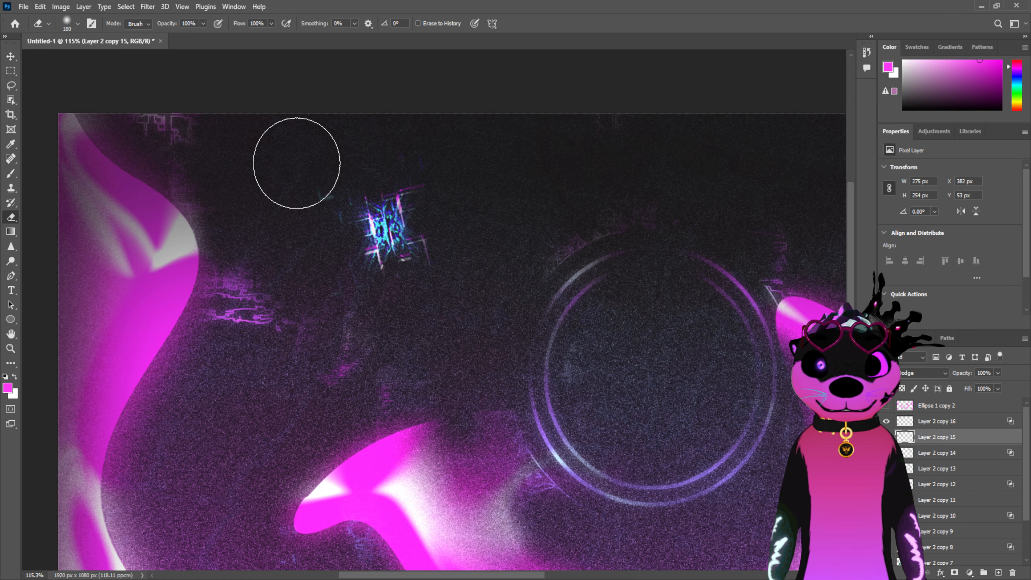
Duplicate Layer 2 copy 15 twice in place to intensify the left star's glow
{"action": "left_click", "coordinate": [11, 349]}
{"action": "left_click_drag", "start_coordinate": [493, 298], "coordinate": [477, 313]}
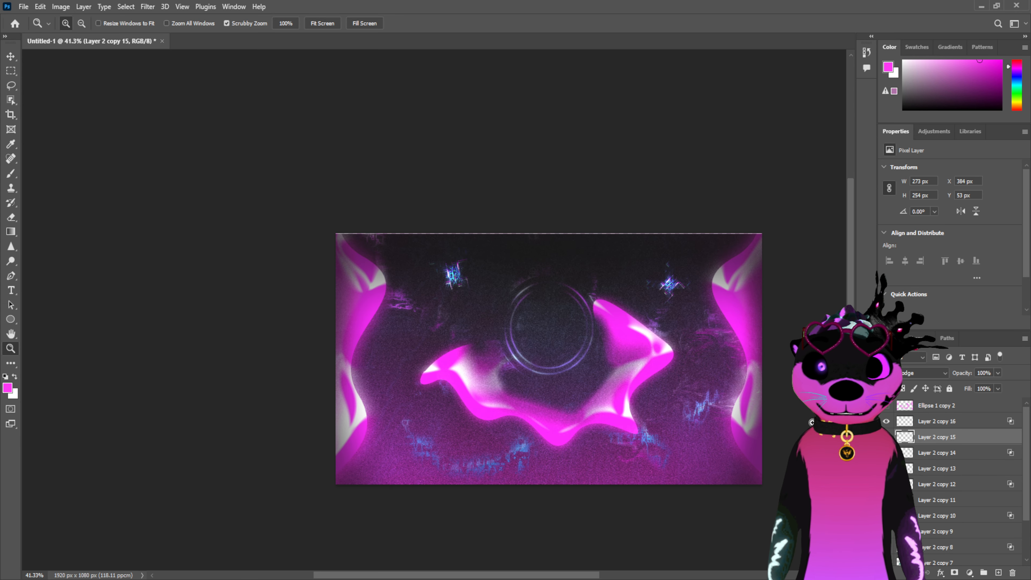
{"action": "key", "text": "ctrl+j"}
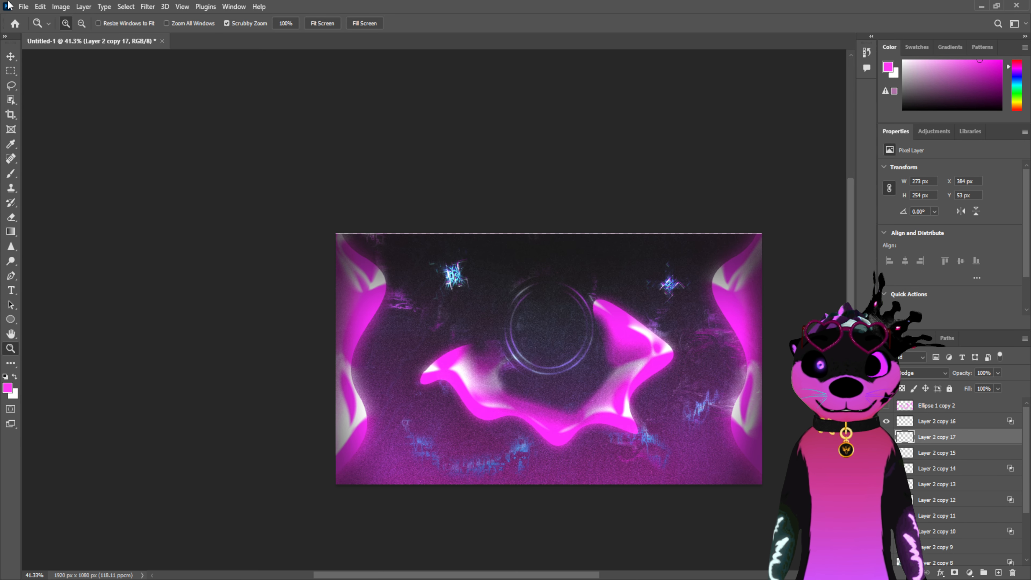
{"action": "key", "text": "ctrl+j"}
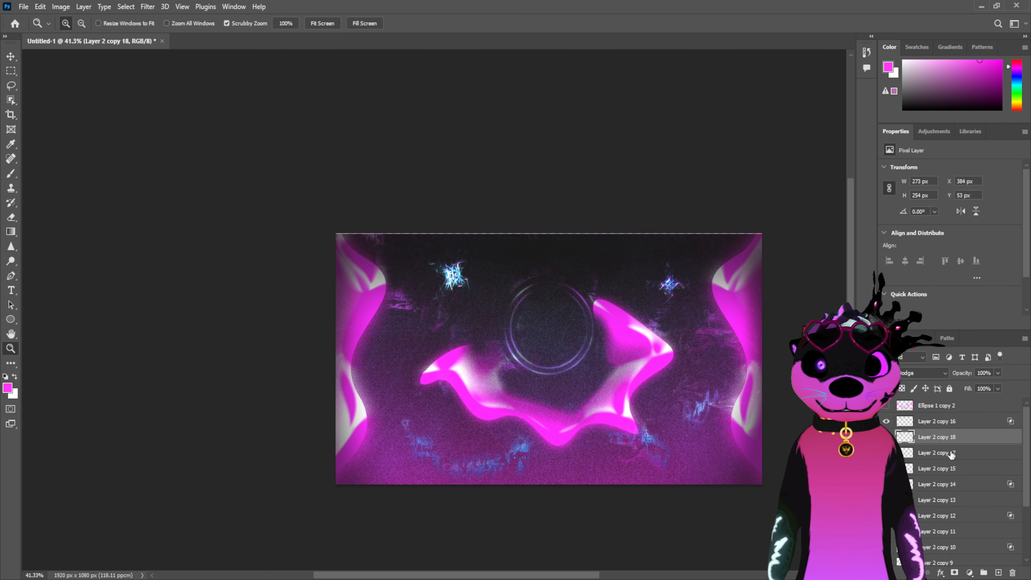
Duplicate Layer 2 copy 14 and Layer 2 copy 13, and move the duplicated pair slightly up and left of the right star
{"action": "mouse_move", "coordinate": [471, 287]}
{"action": "left_mouse_down"}
{"action": "mouse_move", "coordinate": [525, 288]}
{"action": "mouse_move", "coordinate": [484, 297]}
{"action": "left_mouse_up"}
{"action": "left_click_drag", "start_coordinate": [587, 363], "coordinate": [560, 366]}
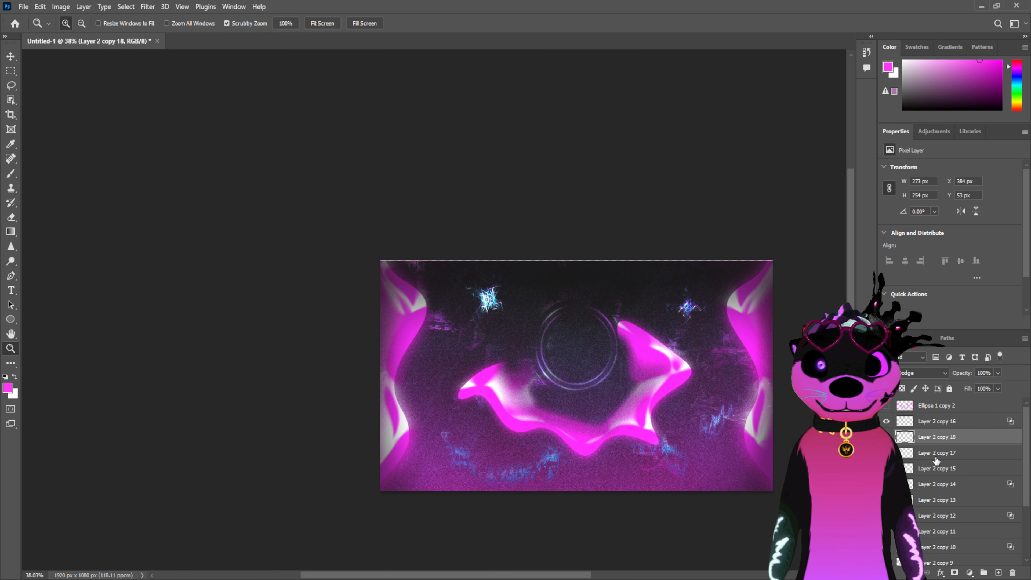
{"action": "left_click", "coordinate": [972, 483]}
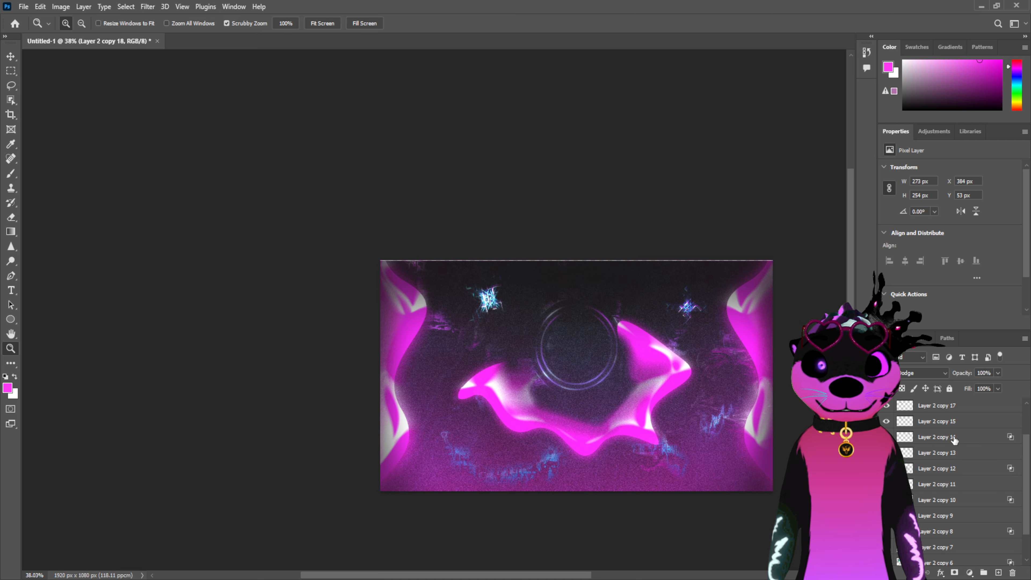
{"action": "scroll", "coordinate": [962, 458], "scroll_direction": "down", "scroll_amount": 1}
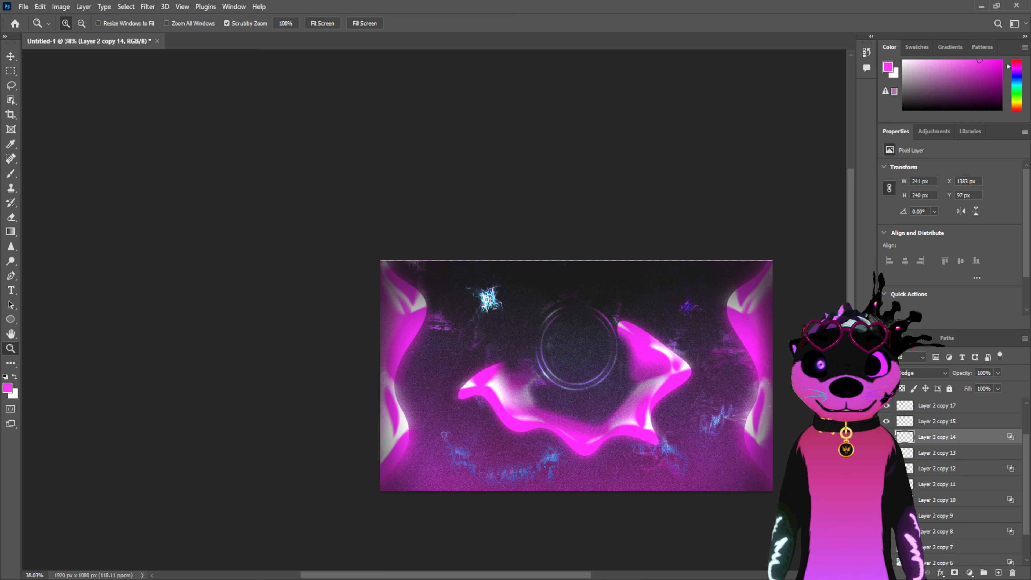
{"action": "left_click", "coordinate": [959, 453], "text": "shift"}
{"action": "left_click_drag", "start_coordinate": [958, 453], "coordinate": [899, 434]}
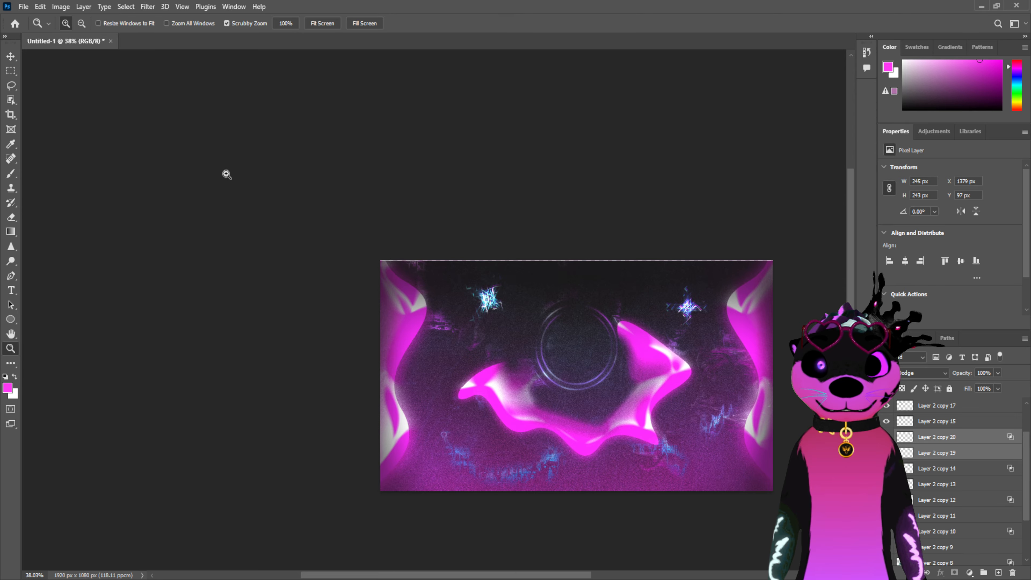
{"action": "left_click", "coordinate": [9, 56]}
{"action": "left_click_drag", "start_coordinate": [661, 303], "coordinate": [627, 287]}
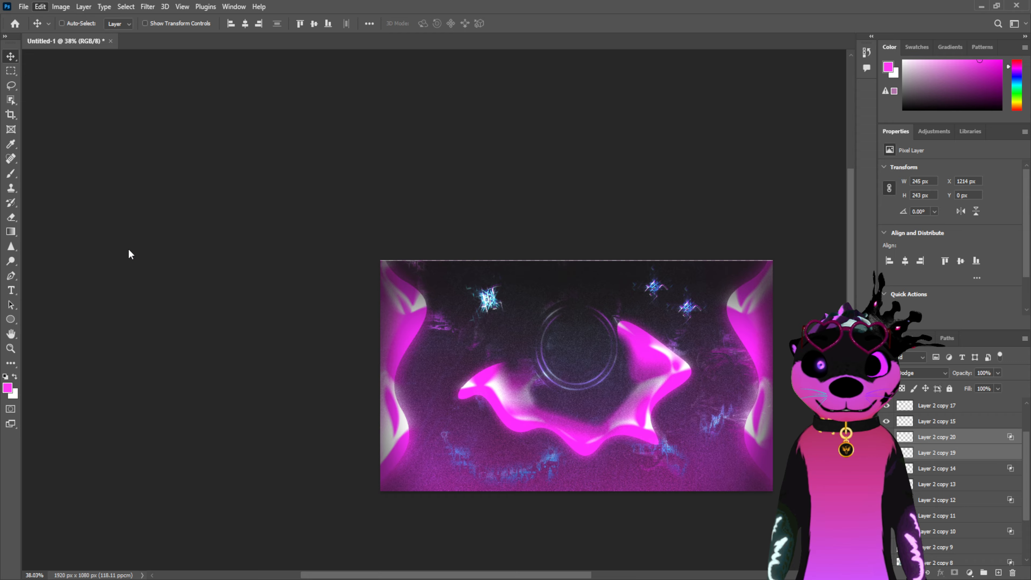
Rotate the duplicated star pair by -43.09° and move it to the centre of the ring
{"action": "key", "text": "ctrl+t"}
{"action": "left_click_drag", "start_coordinate": [685, 256], "coordinate": [656, 244]}
{"action": "left_click_drag", "start_coordinate": [663, 298], "coordinate": [581, 358]}
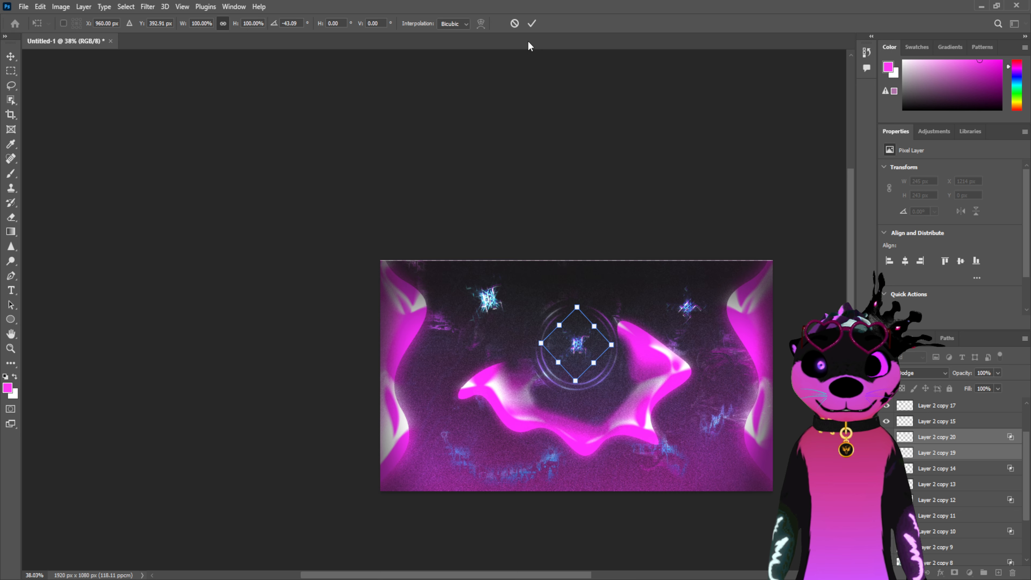
{"action": "left_click", "coordinate": [532, 23]}
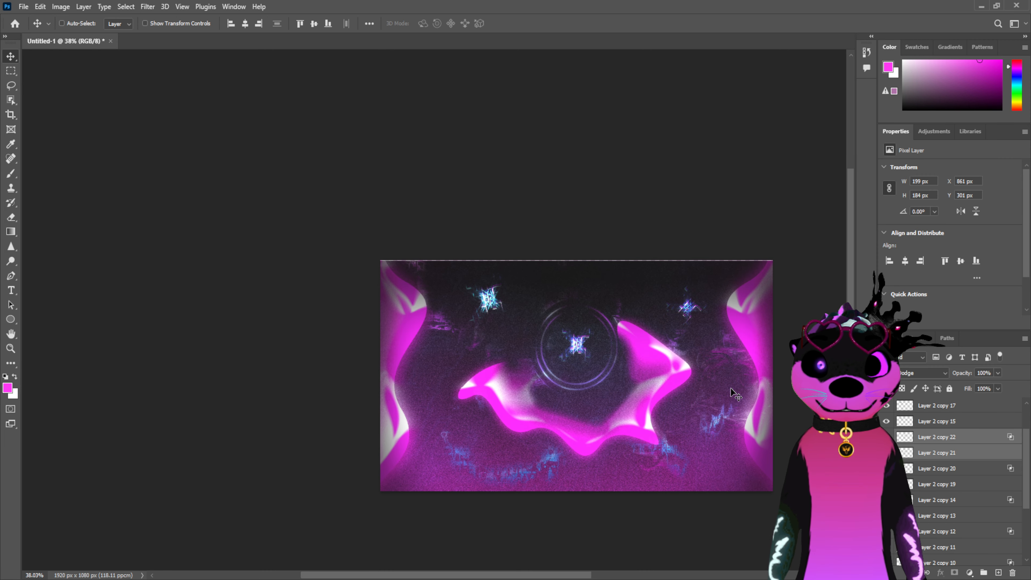
Duplicate the ring's star pair, move the duplicate up and right of the ring, and rotate it by -34.80°
{"action": "left_click_drag", "start_coordinate": [591, 350], "coordinate": [629, 284]}
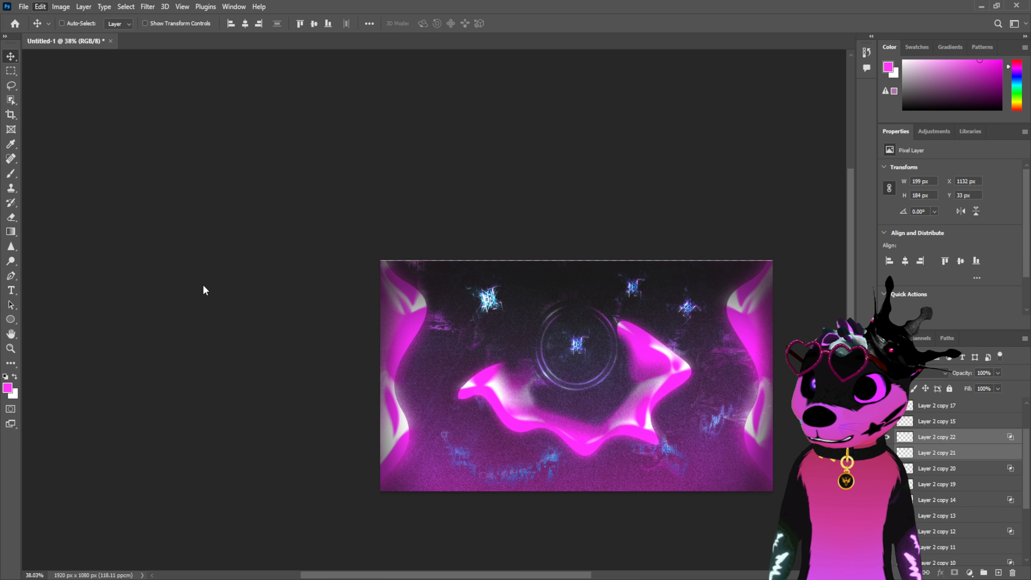
{"action": "key", "text": "ctrl+t"}
{"action": "left_click_drag", "start_coordinate": [660, 350], "coordinate": [691, 323]}
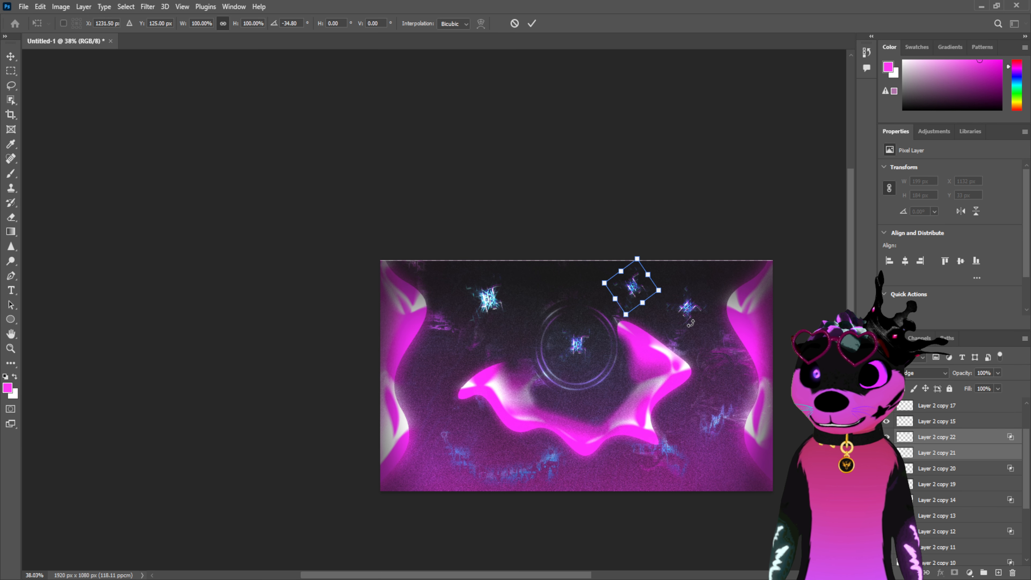
{"action": "left_click", "coordinate": [532, 23]}
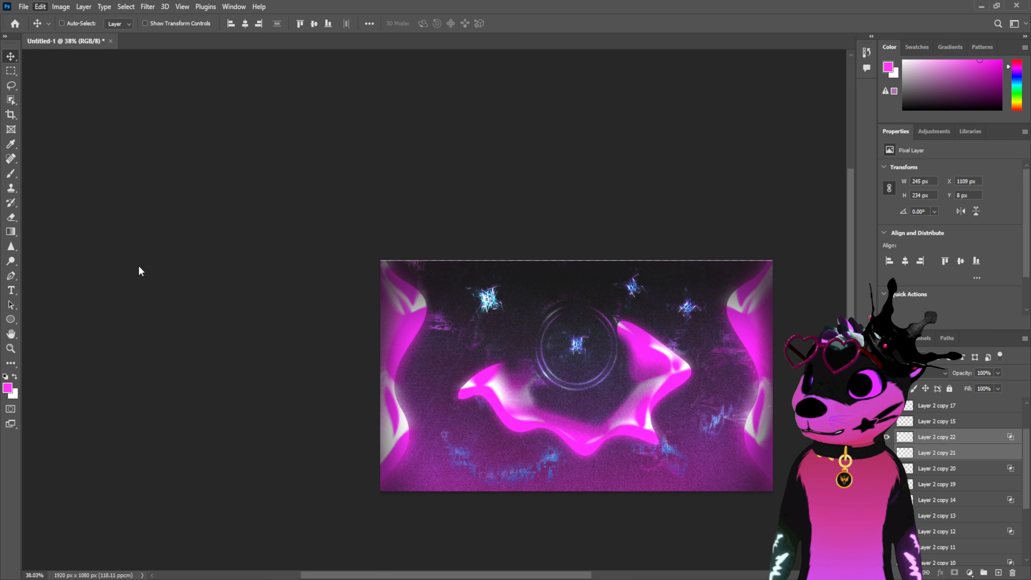
Scale the star pair Layer 2 copy 22 and 21 to 48.54% and place it just above the right star
{"action": "key", "text": "ctrl+t"}
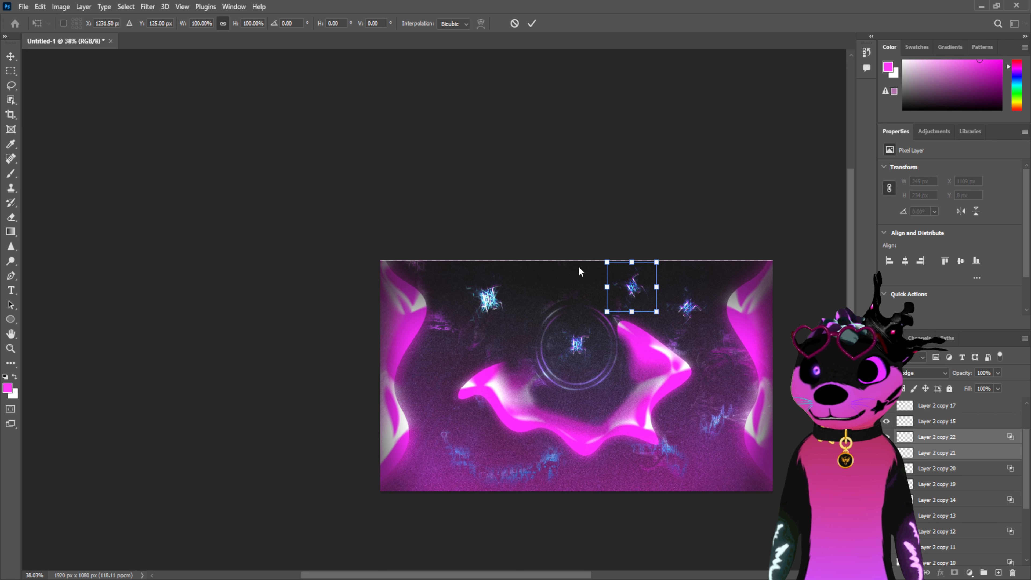
{"action": "left_click_drag", "start_coordinate": [605, 287], "coordinate": [638, 285]}
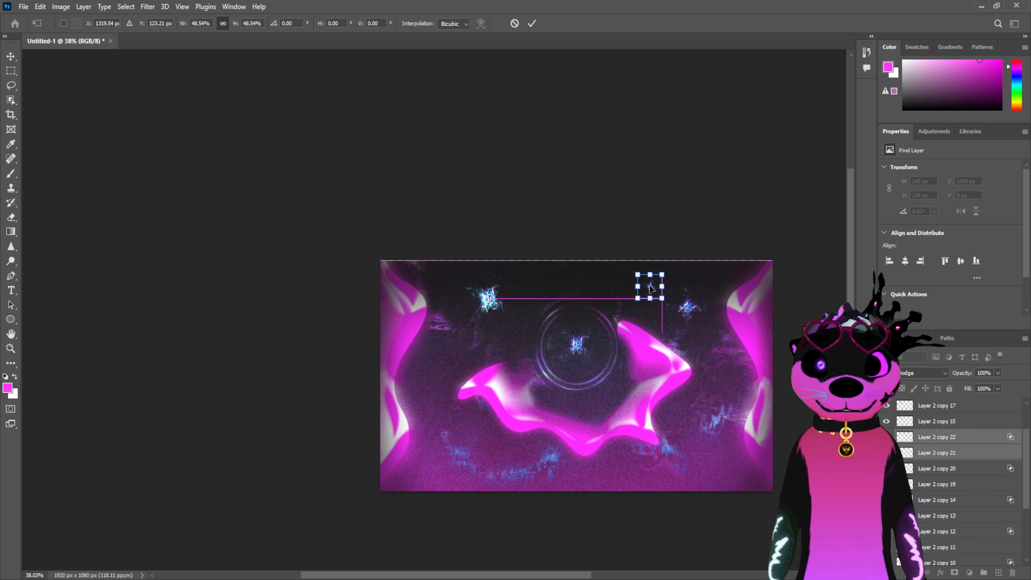
{"action": "left_click", "coordinate": [531, 26]}
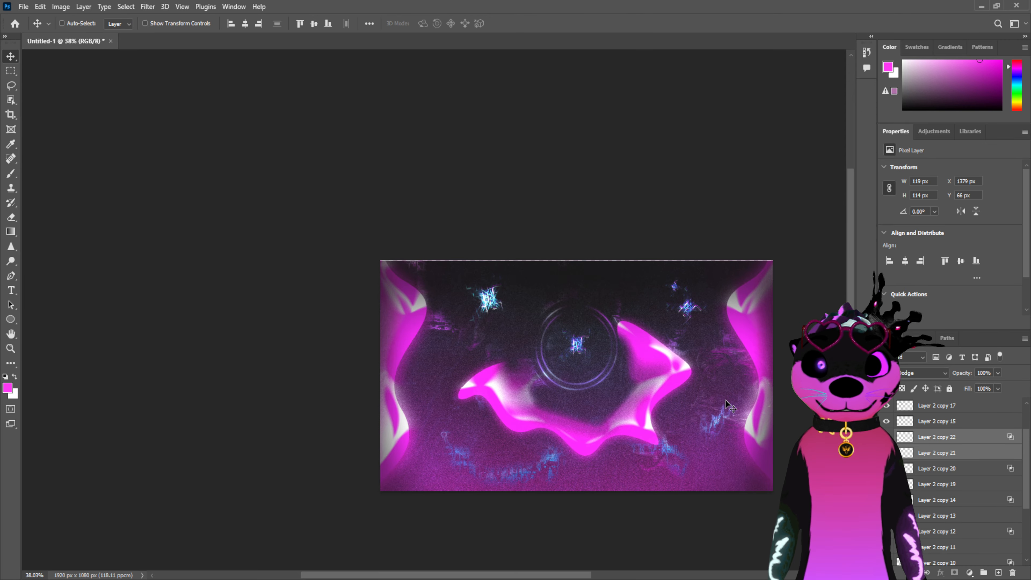
Duplicate the shrunken star pair, move the copy further up and right, and rotate it by -42.41°
{"action": "left_click_drag", "start_coordinate": [705, 299], "coordinate": [728, 293], "text": "alt"}
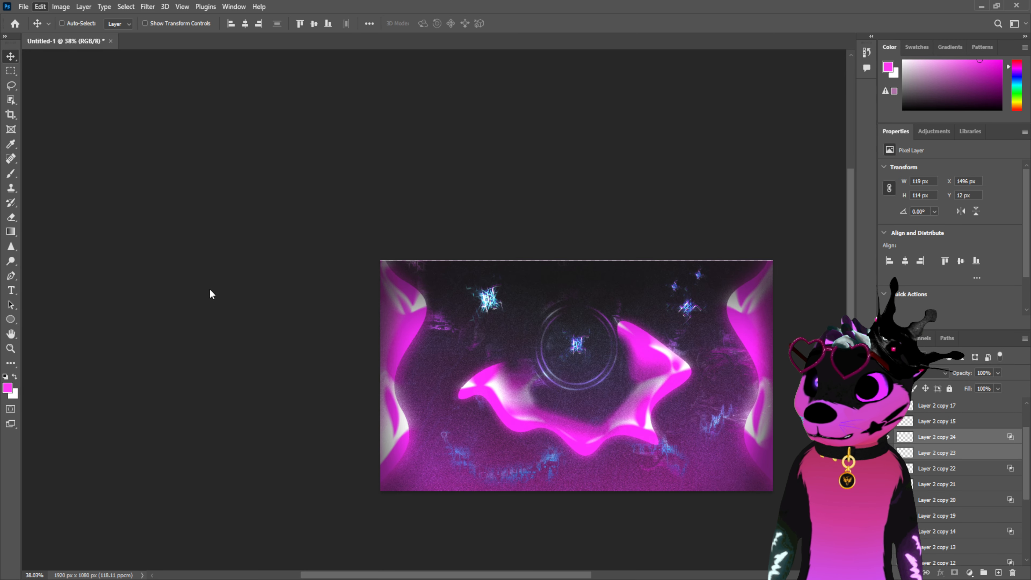
{"action": "key", "text": "ctrl+t"}
{"action": "left_click_drag", "start_coordinate": [717, 256], "coordinate": [699, 248]}
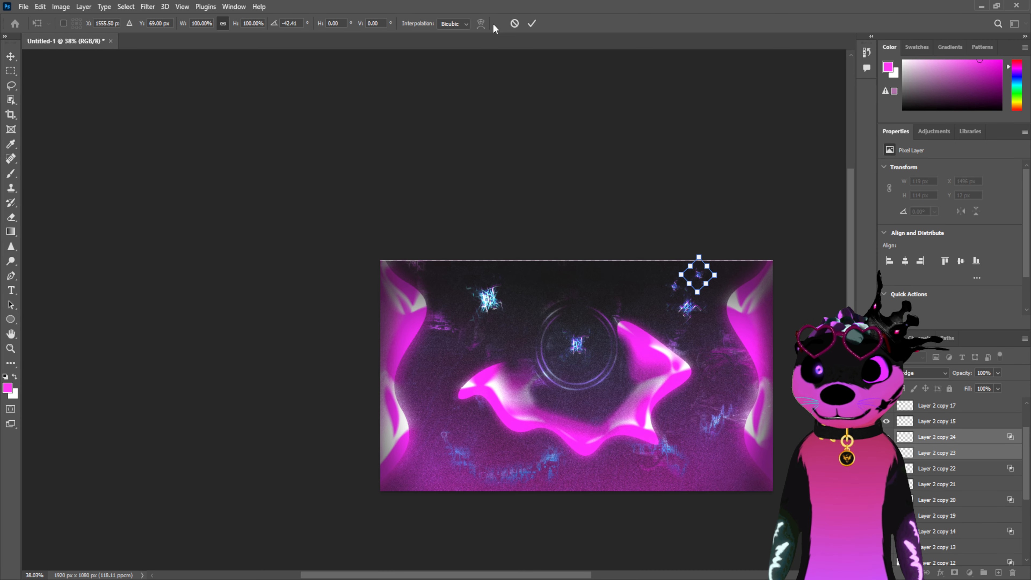
{"action": "left_click", "coordinate": [532, 23]}
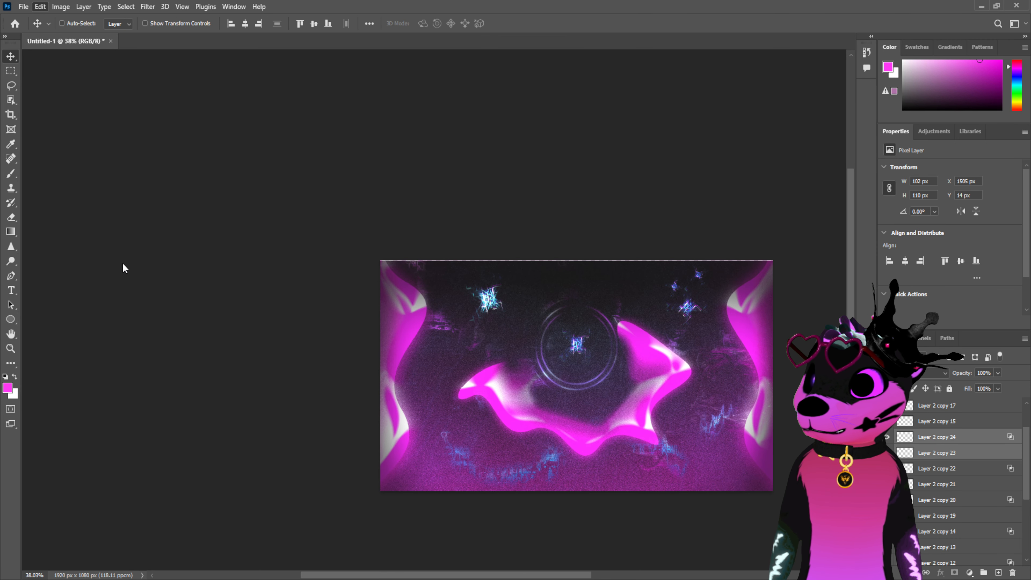
Shrink the rotated star pair Layer 2 copy 24 and 23 to about 75 by 81 px
{"action": "key", "text": "ctrl+t"}
{"action": "left_click_drag", "start_coordinate": [686, 264], "coordinate": [692, 269]}
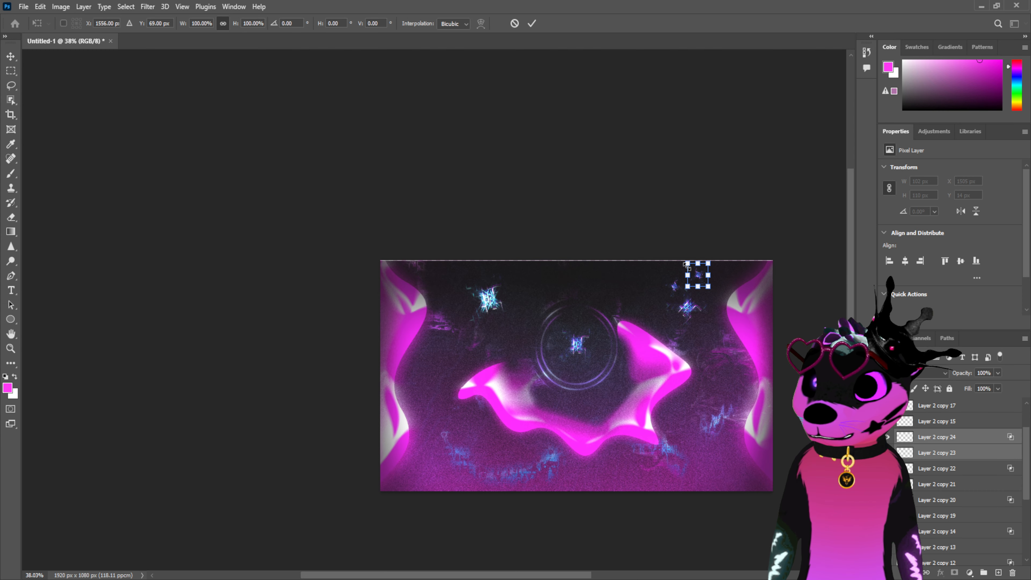
{"action": "left_click", "coordinate": [532, 23]}
{"action": "left_click", "coordinate": [10, 348]}
{"action": "left_click_drag", "start_coordinate": [703, 279], "coordinate": [733, 277]}
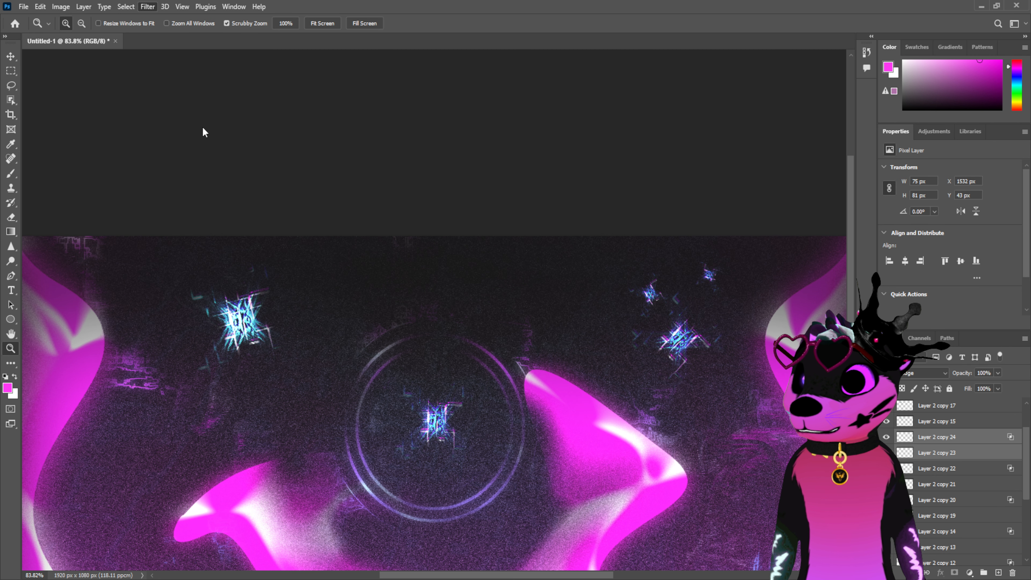
Blur the smallest star on Layer 2 copy 23 and Layer 2 copy 24, undoing the first blur attempt on copy 23
{"action": "left_click", "coordinate": [961, 454]}
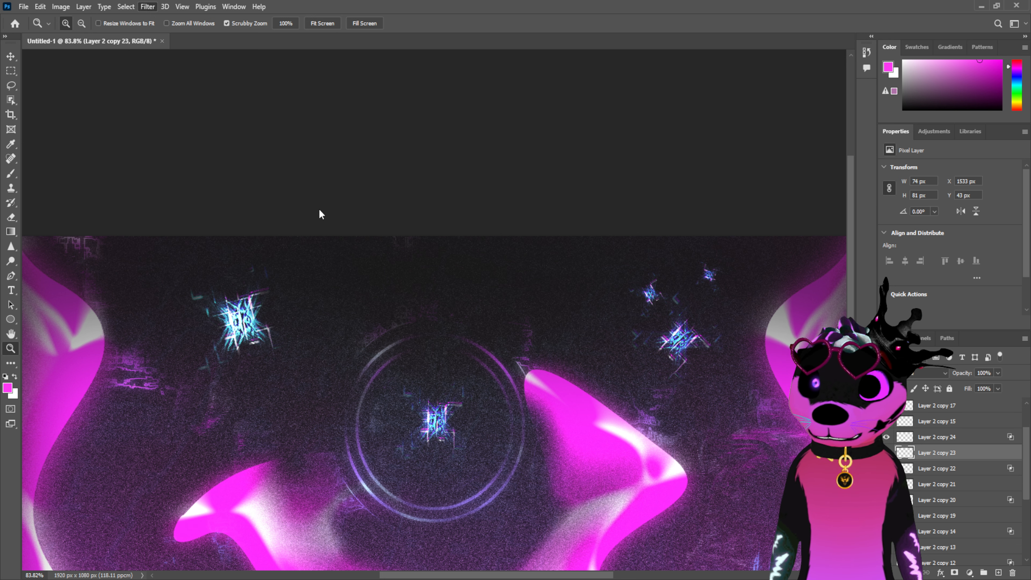
{"action": "key", "text": "h"}
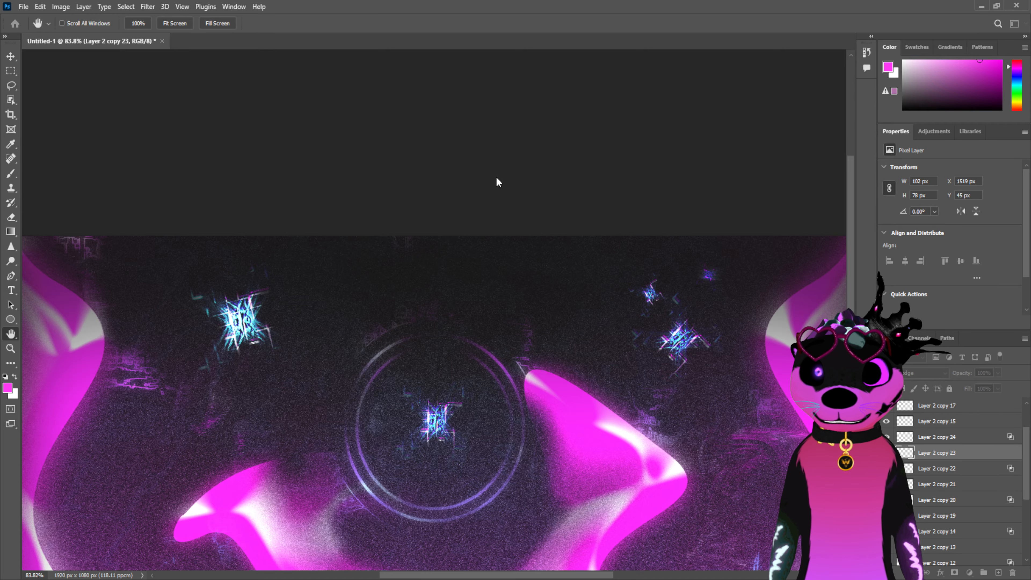
{"action": "key", "text": "ctrl+z"}
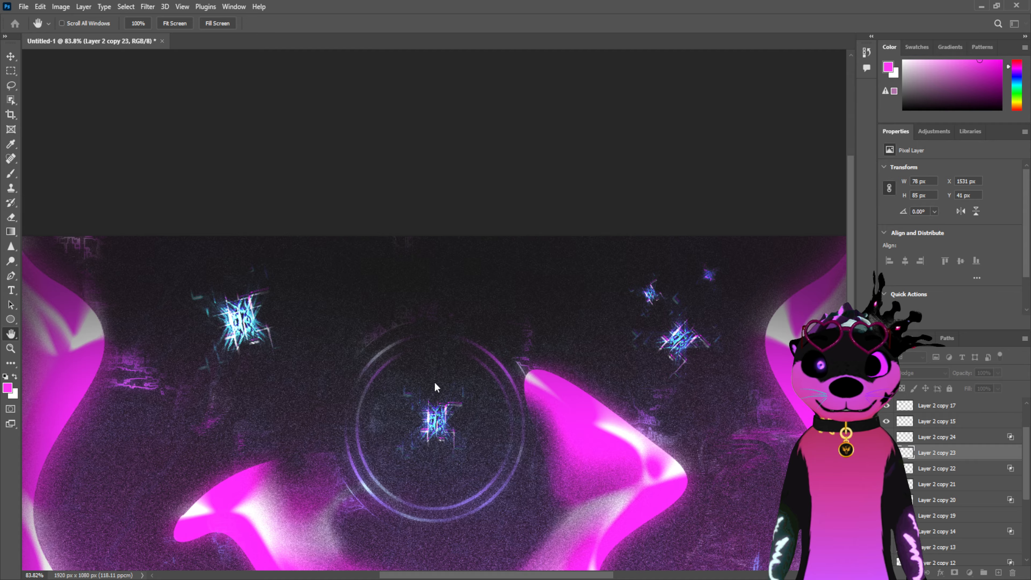
{"action": "key", "text": "z"}
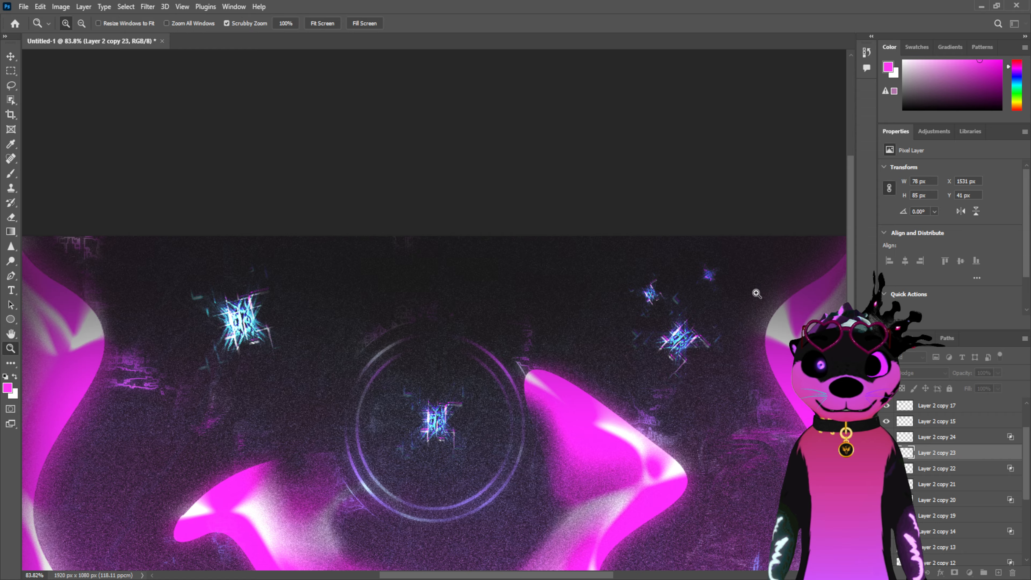
{"action": "key", "text": "alt+bracketright"}
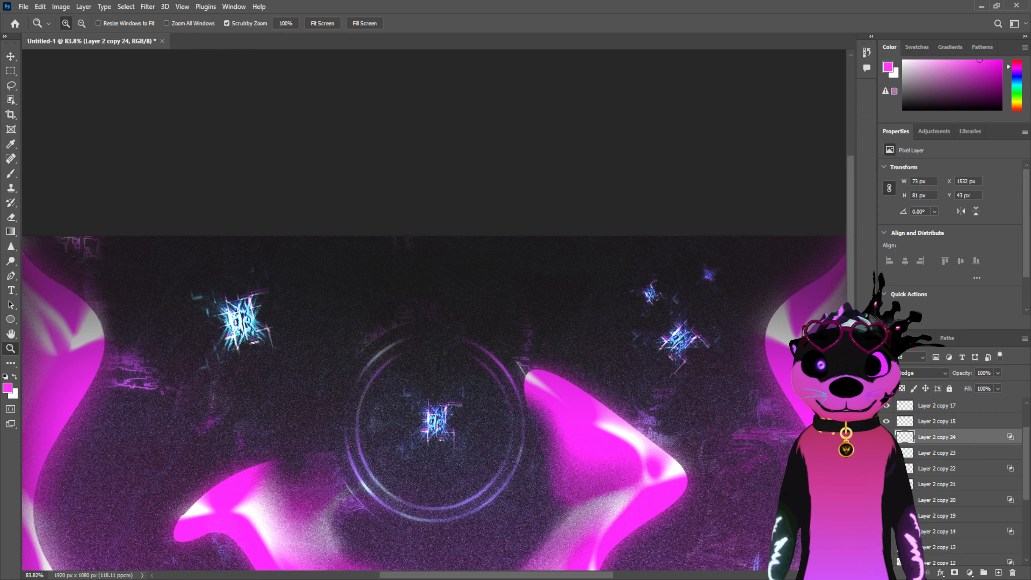
{"action": "left_click_drag", "start_coordinate": [700, 288], "coordinate": [654, 288]}
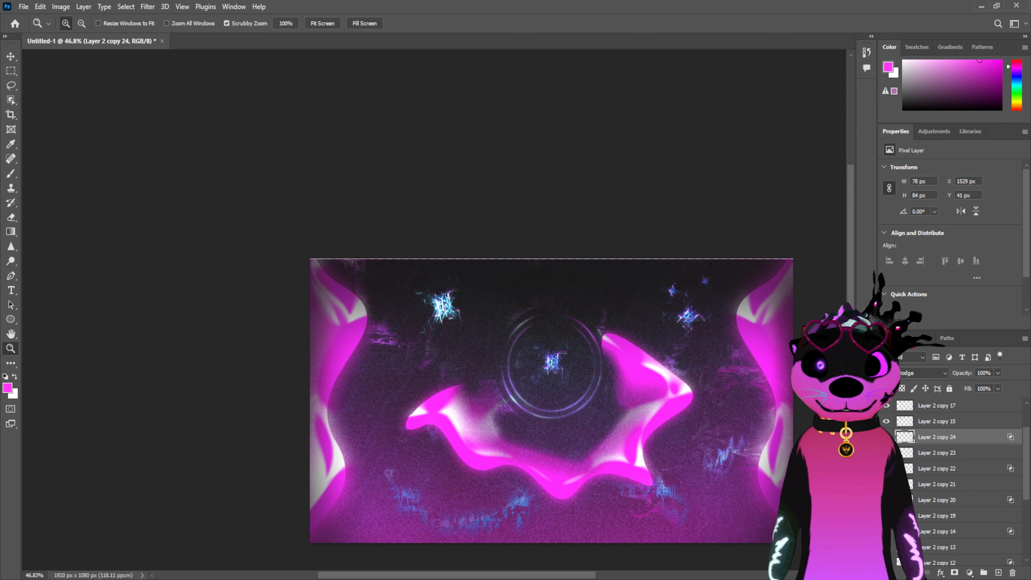
Duplicate the blurred star pair twice in place and merge the copies below Layer 2 copy 28 into Layer 2 copy 27
{"action": "left_click", "coordinate": [944, 453], "text": "shift"}
{"action": "key", "text": "ctrl+j"}
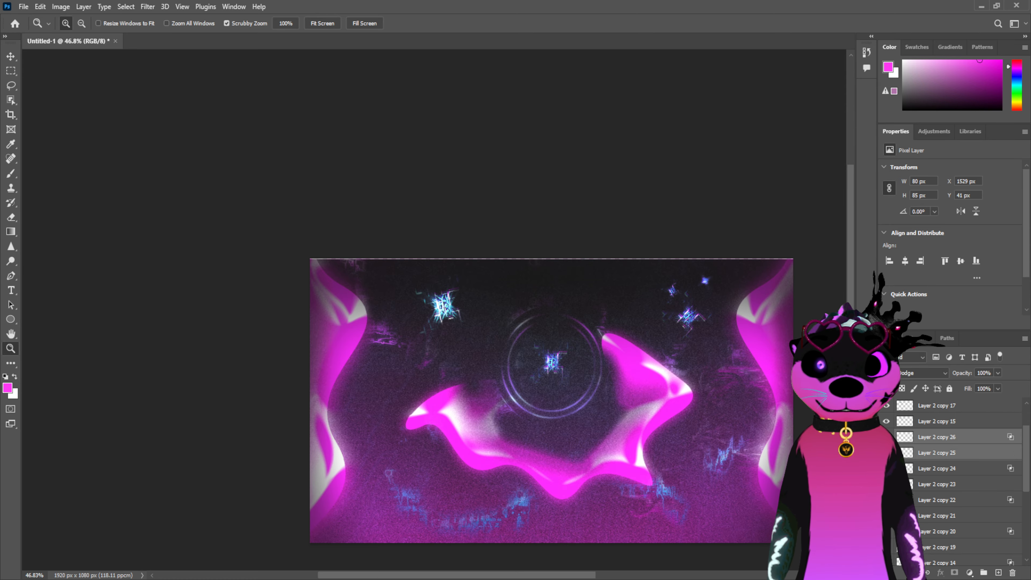
{"action": "key", "text": "ctrl+j"}
{"action": "left_click_drag", "start_coordinate": [721, 284], "coordinate": [734, 267]}
{"action": "scroll", "coordinate": [971, 502], "scroll_direction": "down", "scroll_amount": 1}
{"action": "left_click", "coordinate": [971, 502], "text": "shift"}
{"action": "key", "text": "ctrl+e"}
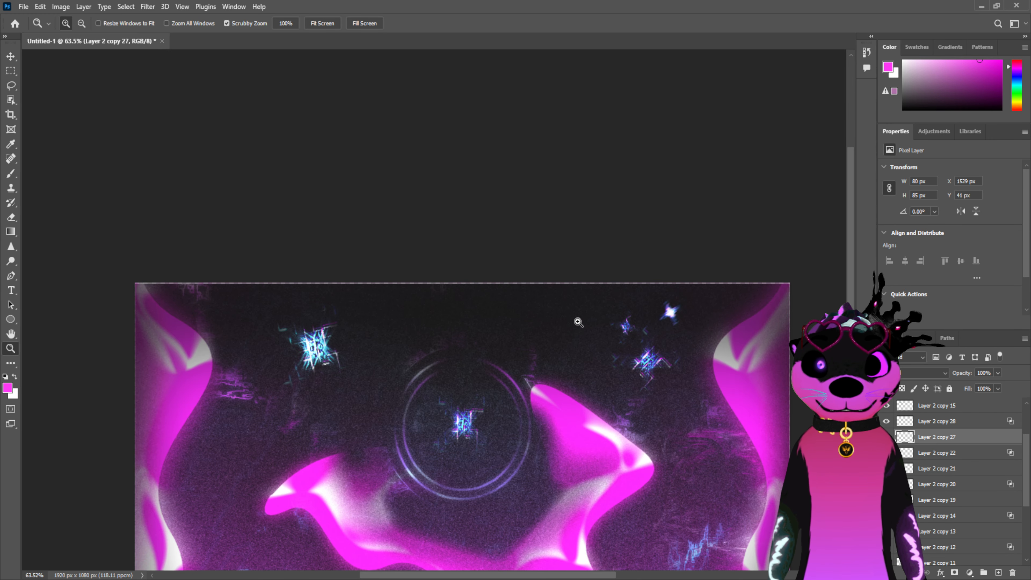
Lower the opacity of the merged glowing star, Layer 2 copy 27, to 65%
{"action": "left_click_drag", "start_coordinate": [662, 321], "coordinate": [644, 359]}
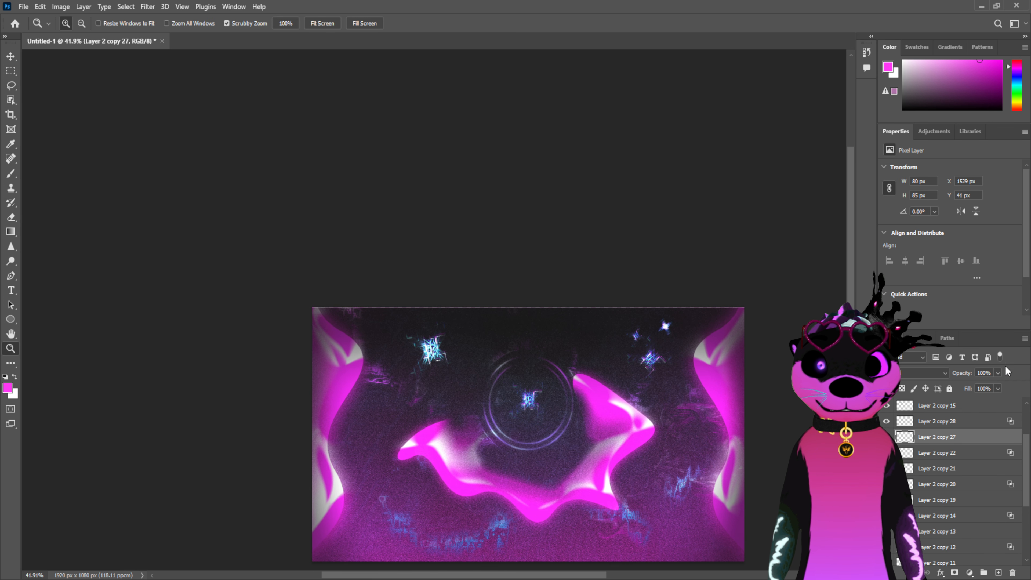
{"action": "key", "text": "5"}
{"action": "key", "text": "9"}
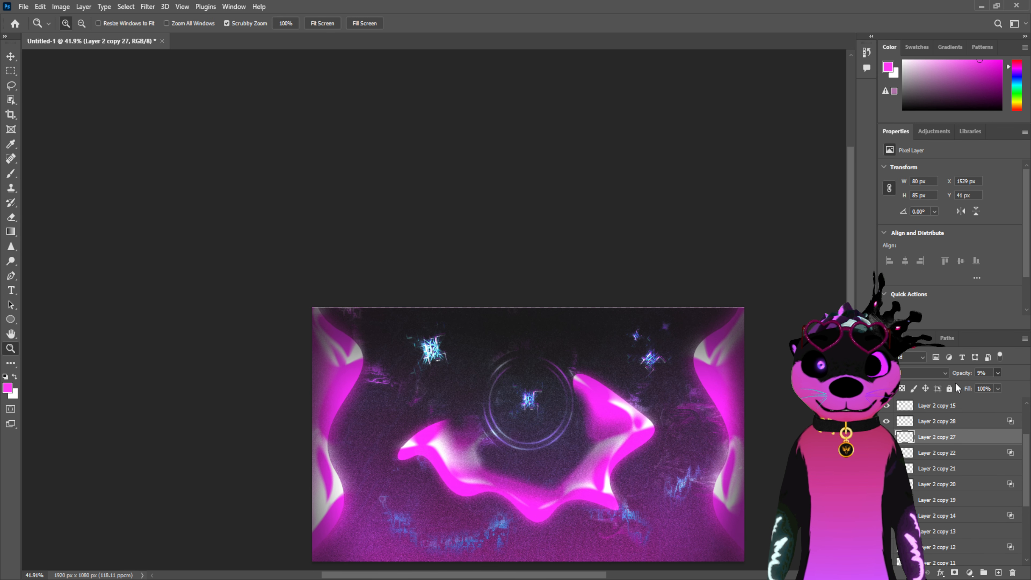
{"action": "key", "text": "7"}
{"action": "key", "text": "6"}
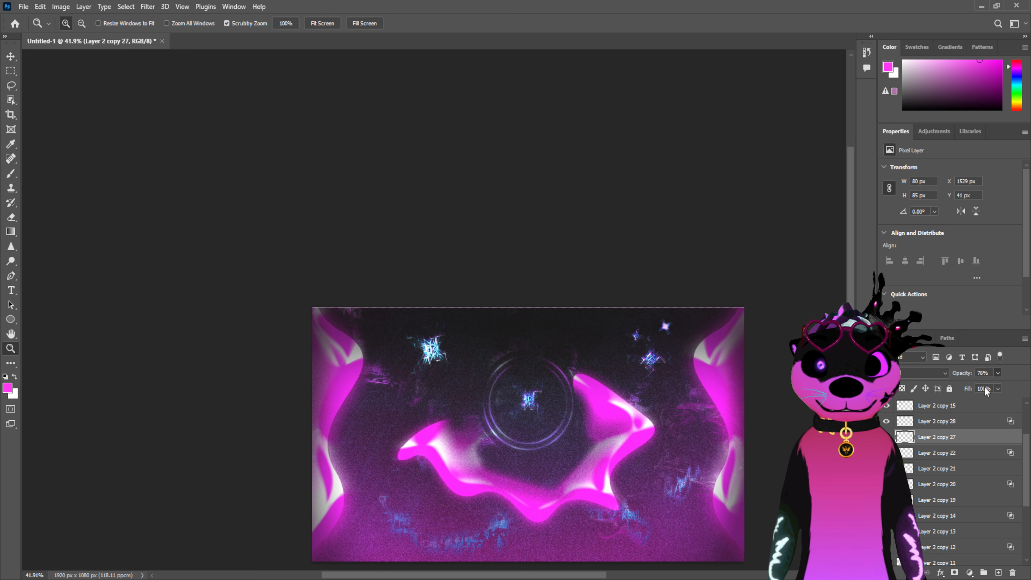
{"action": "key", "text": "6"}
{"action": "key", "text": "5"}
Duplicate Layer 2 copy 27 and move the duplicate to the upper right of the large left star
{"action": "key", "text": "ctrl+j"}
{"action": "left_click_drag", "start_coordinate": [685, 324], "coordinate": [690, 325]}
{"action": "key", "text": "v"}
{"action": "left_click_drag", "start_coordinate": [664, 327], "coordinate": [448, 340]}
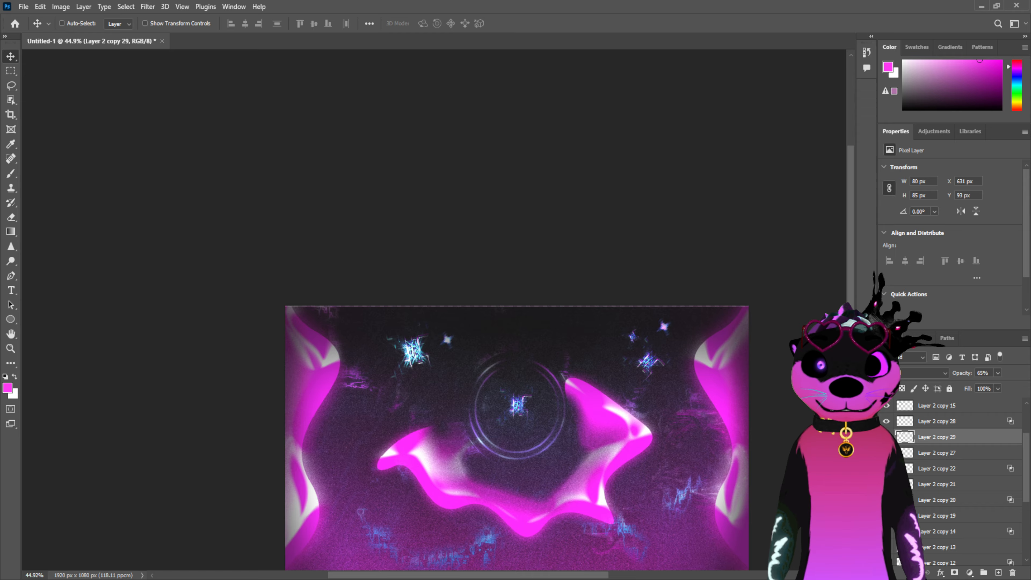
Duplicate the small glow star beside the left star twice in place and merge all three into Layer 2 copy 31
{"action": "key", "text": "ctrl+j"}
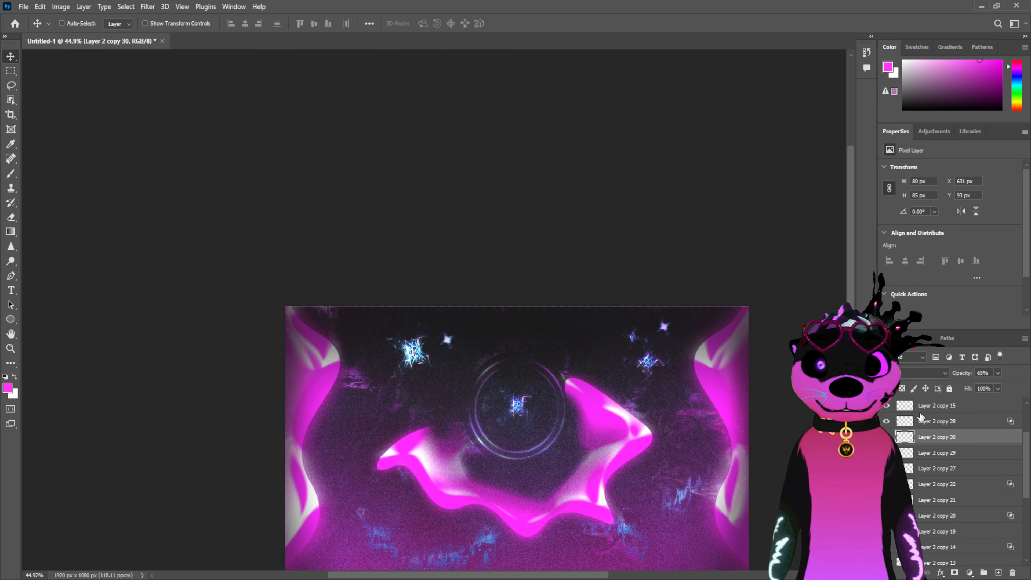
{"action": "key", "text": "ctrl+j"}
{"action": "left_click", "coordinate": [937, 469], "text": "shift"}
{"action": "key", "text": "ctrl+e"}
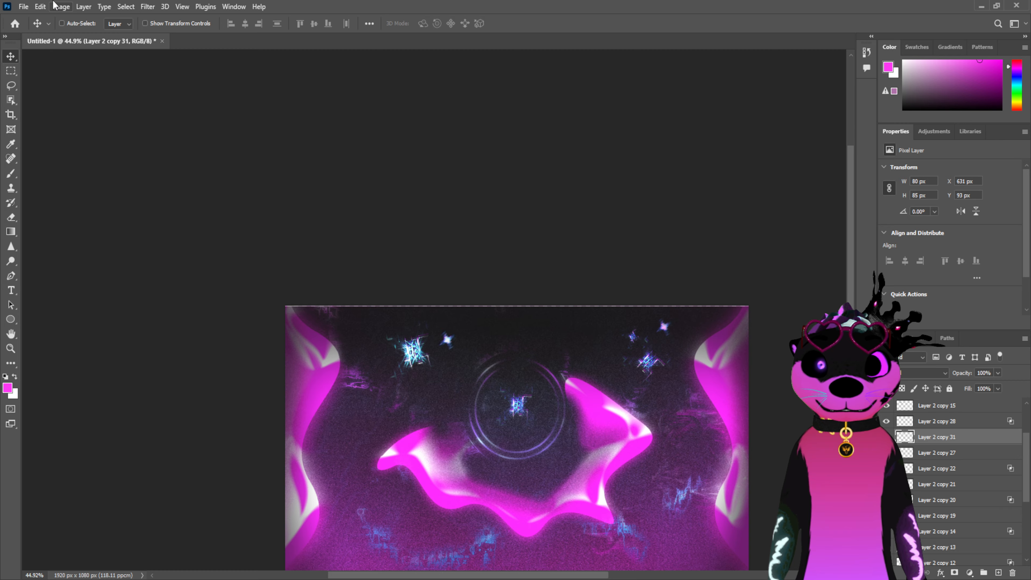
{"action": "left_click", "coordinate": [57, 7]}
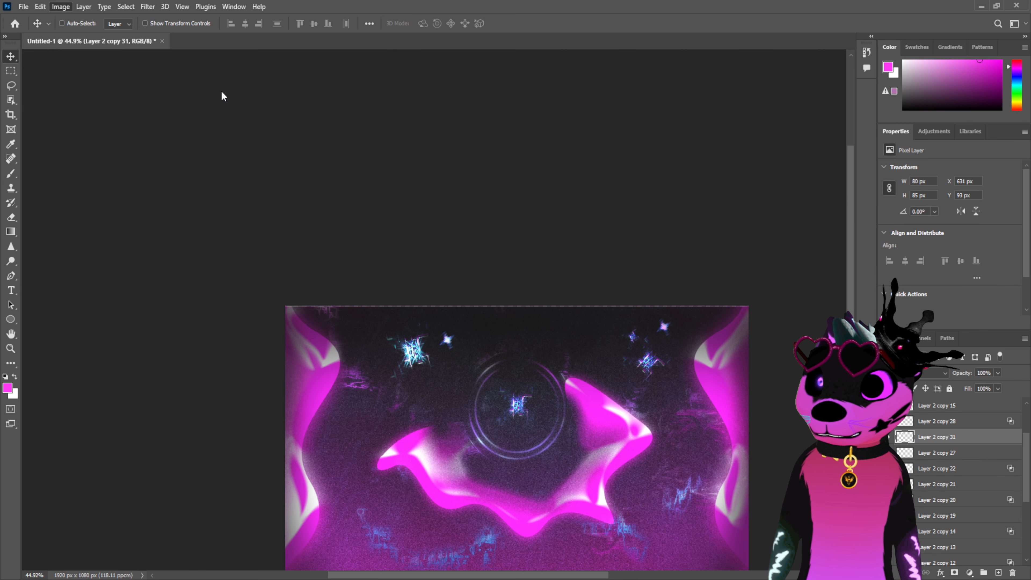
{"action": "key", "text": "i"}
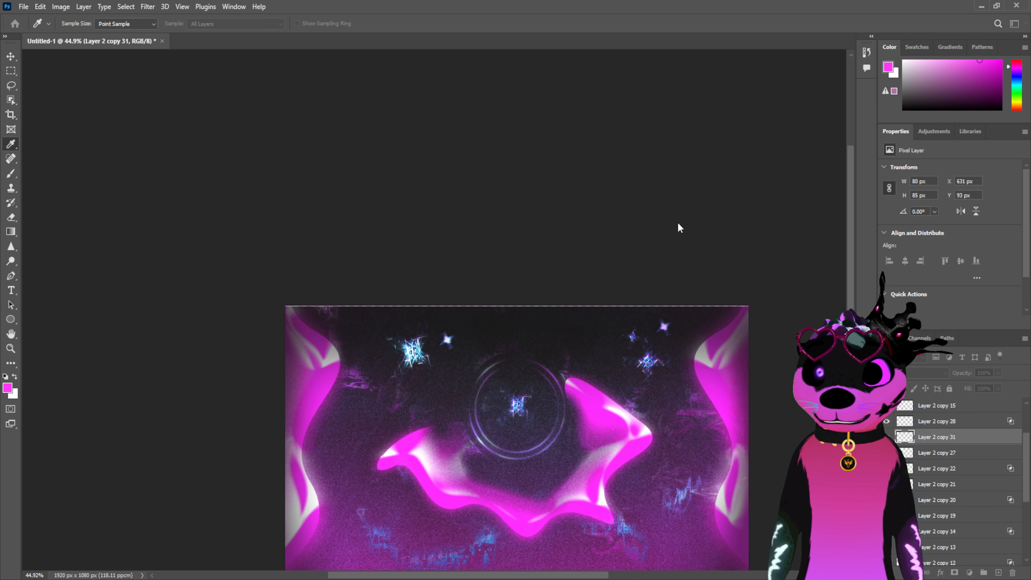
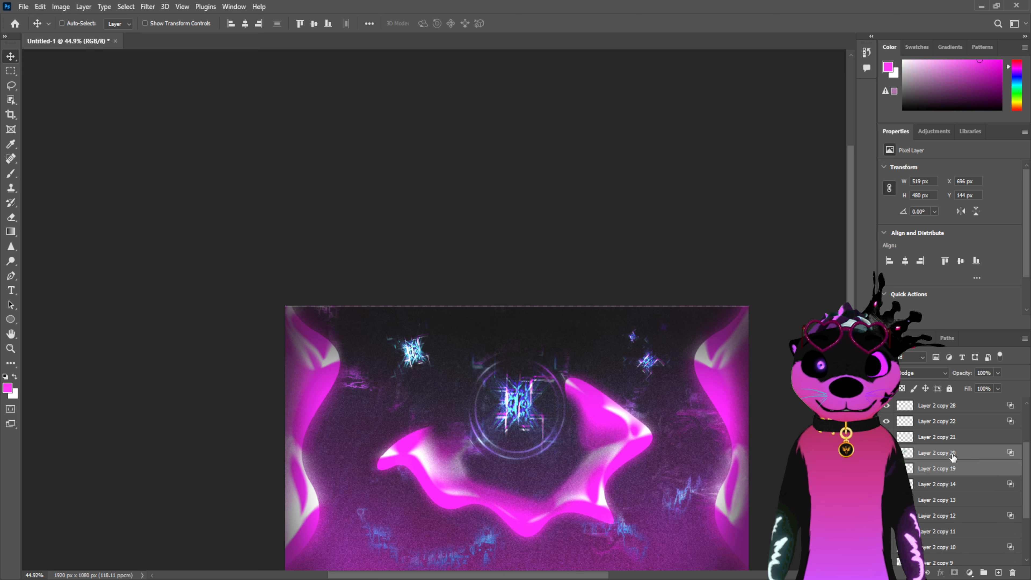
Merge Layer 2 copy 20 with Layer 2 copy 19, set its blend mode to Color Dodge, and shift the star slightly inside the ring
{"action": "key", "text": "ctrl+e"}
{"action": "left_click", "coordinate": [911, 371]}
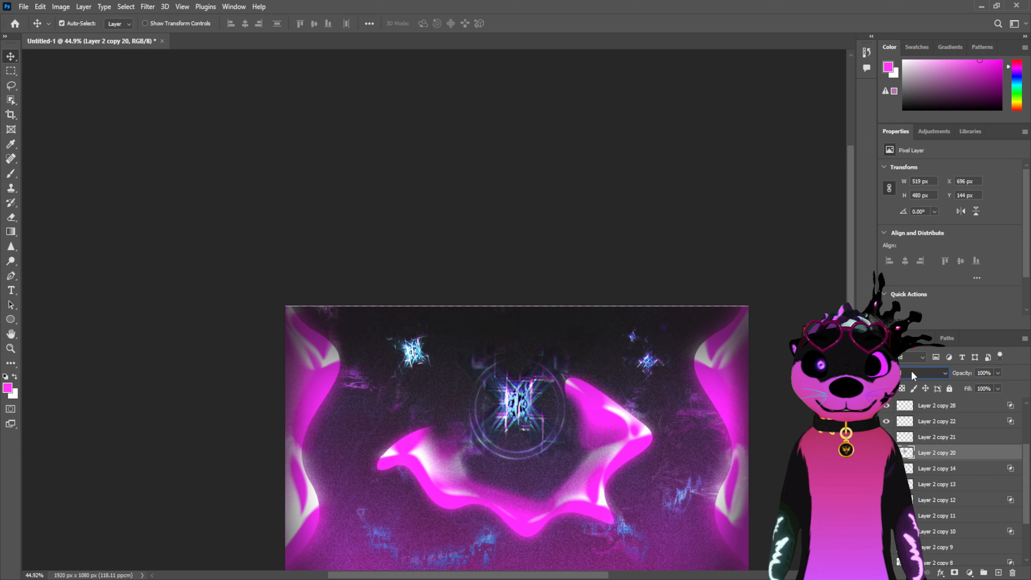
{"action": "left_click", "coordinate": [916, 402]}
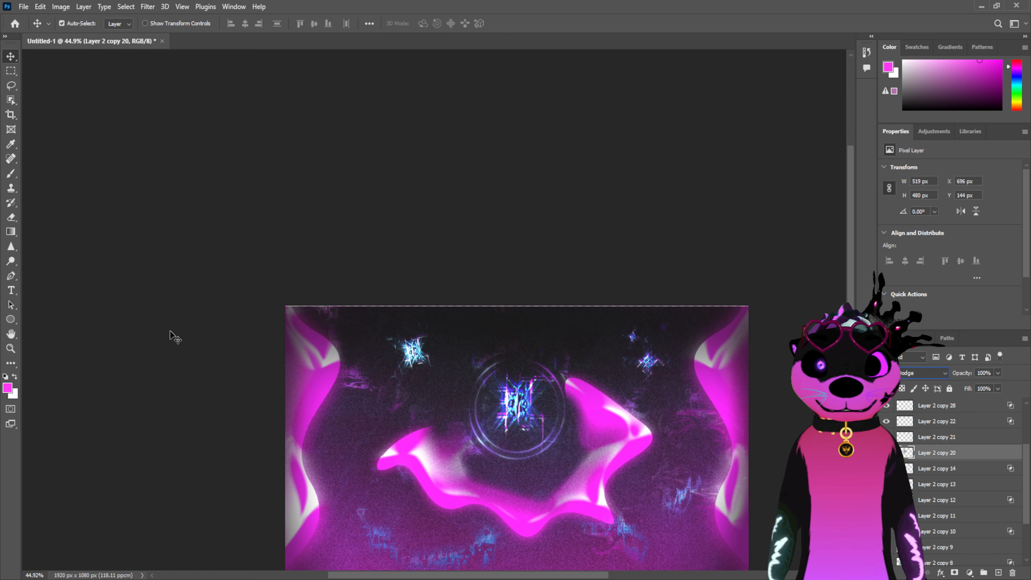
{"action": "left_click_drag", "start_coordinate": [499, 403], "coordinate": [519, 410]}
Erase the stray traces around the star inside the ring with a soft 180 px eraser, and undo the stroke over its centre
{"action": "left_click", "coordinate": [11, 217]}
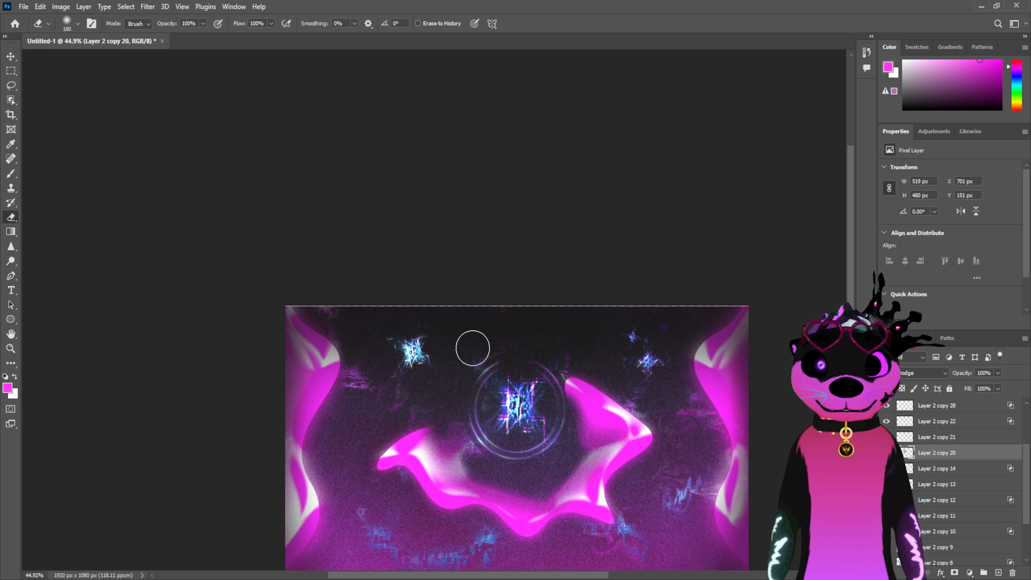
{"action": "left_click_drag", "start_coordinate": [508, 346], "coordinate": [552, 460]}
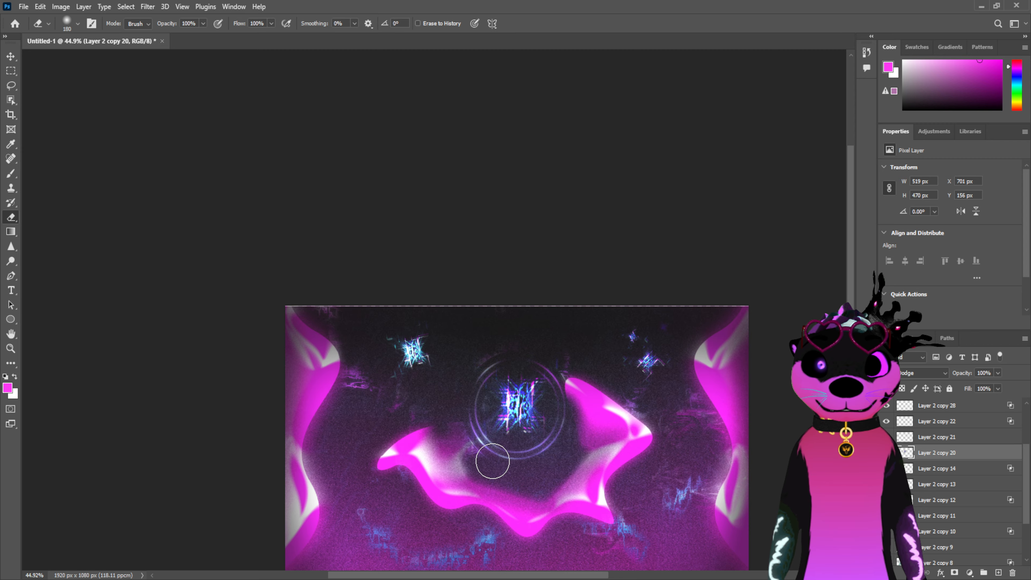
{"action": "left_click_drag", "start_coordinate": [506, 433], "coordinate": [518, 405]}
{"action": "key", "text": "ctrl+z"}
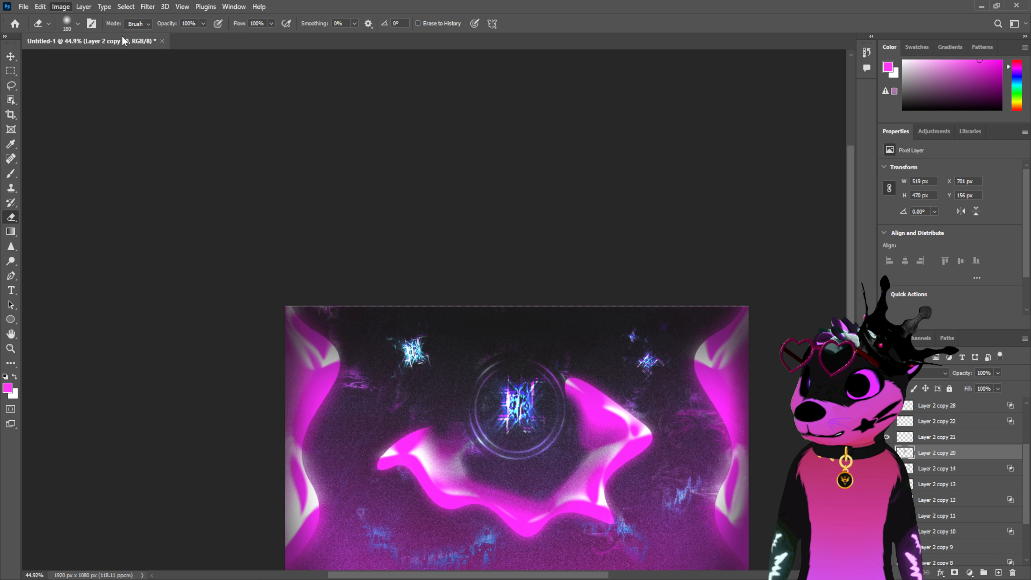
Darken the ring's star with an image adjustment to thin blue and magenta streaks, and move them to the artwork's upper-left corner
{"action": "left_click", "coordinate": [200, 48]}
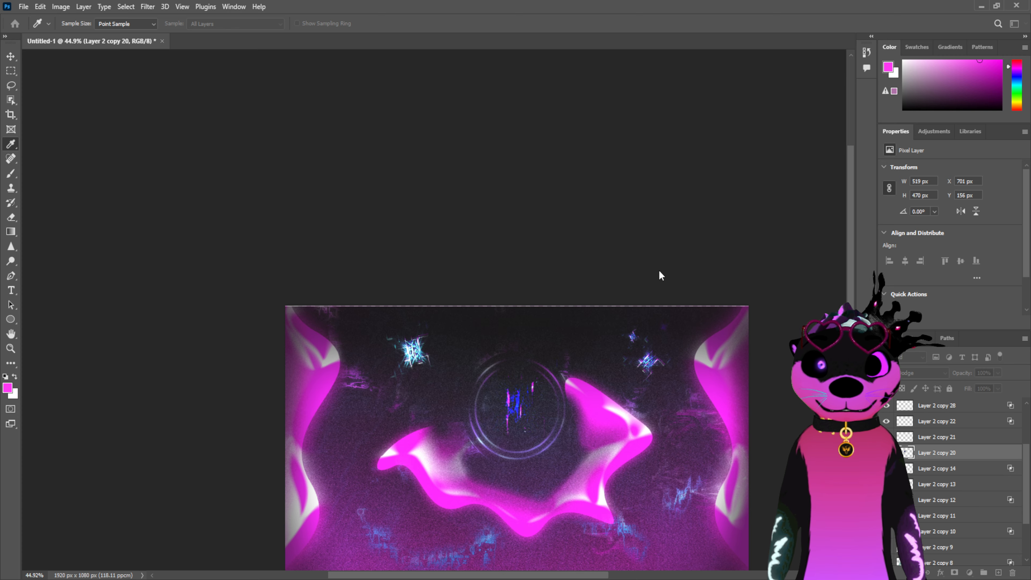
{"action": "key", "text": "e"}
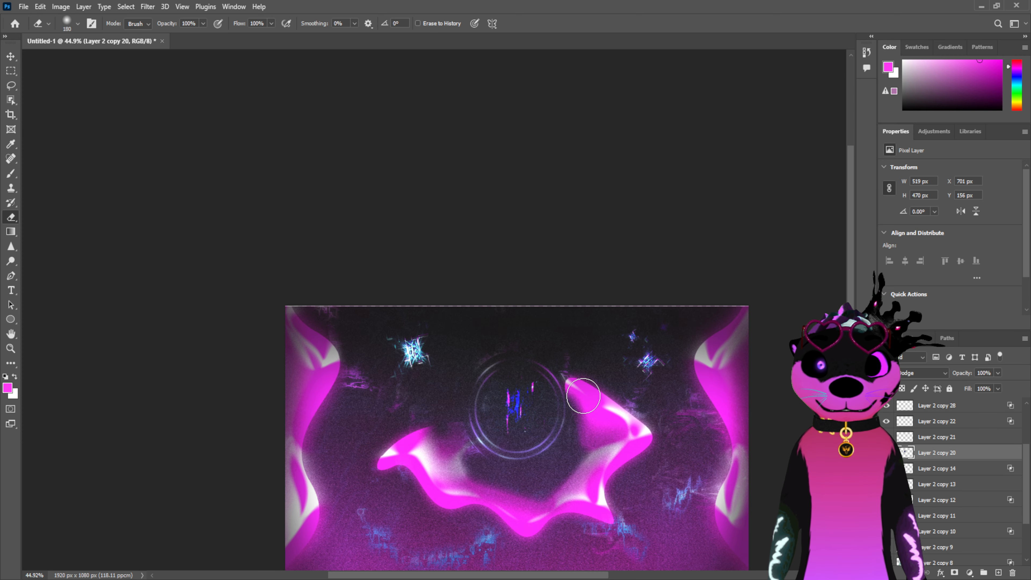
{"action": "left_click", "coordinate": [18, 59]}
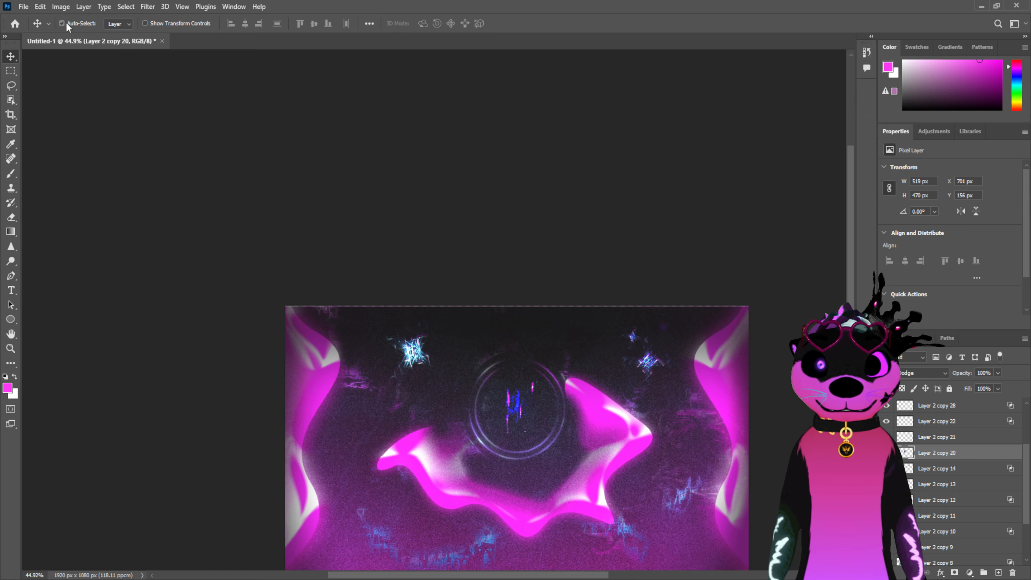
{"action": "left_click_drag", "start_coordinate": [508, 378], "coordinate": [303, 332]}
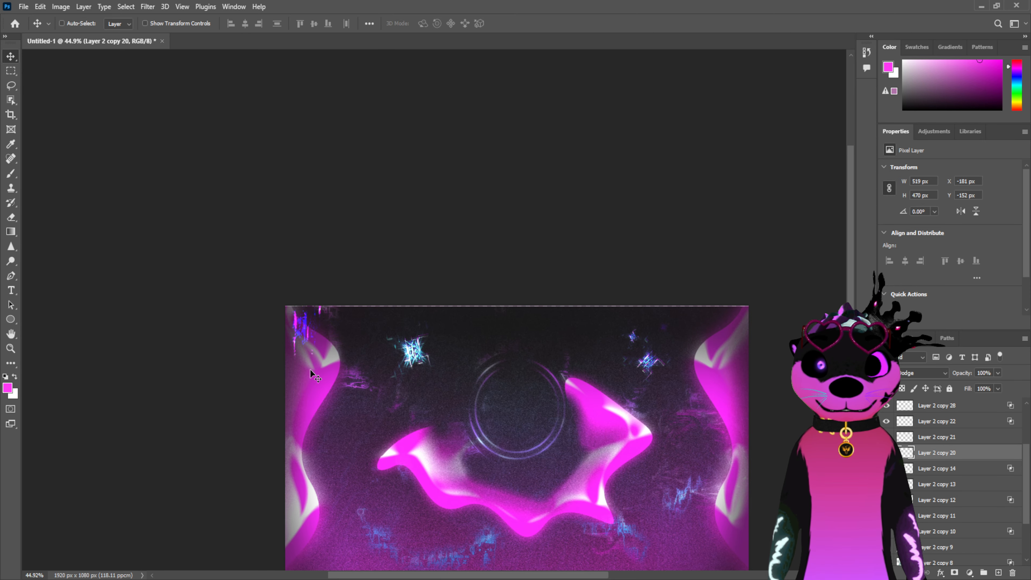
Duplicate the streaks several times and spread the copies down the artwork's left edge
{"action": "scroll", "coordinate": [308, 364], "scroll_direction": "down", "scroll_amount": 3}
{"action": "left_click_drag", "start_coordinate": [305, 282], "coordinate": [301, 323]}
{"action": "key", "text": "ctrl+j"}
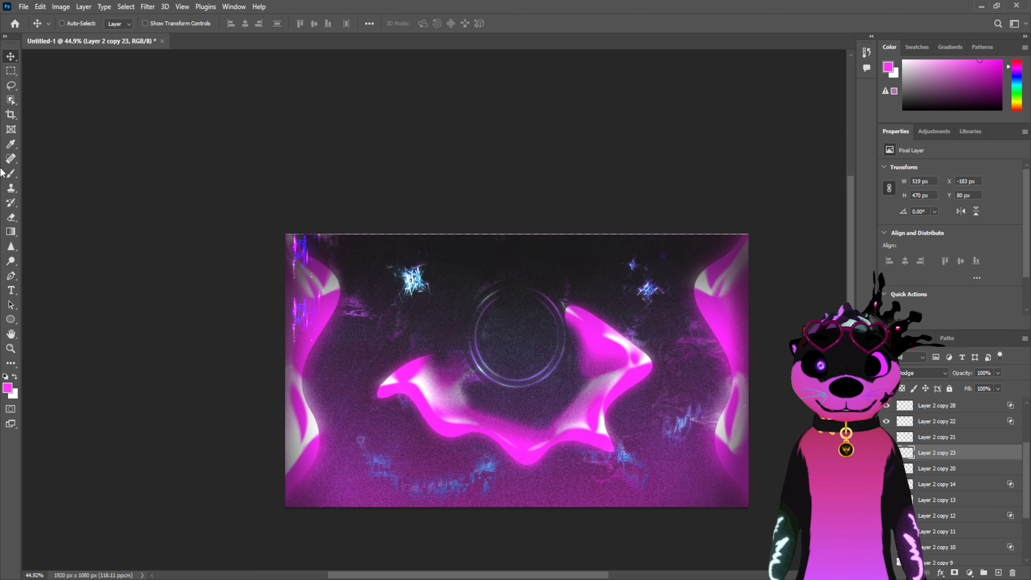
{"action": "left_click", "coordinate": [13, 216]}
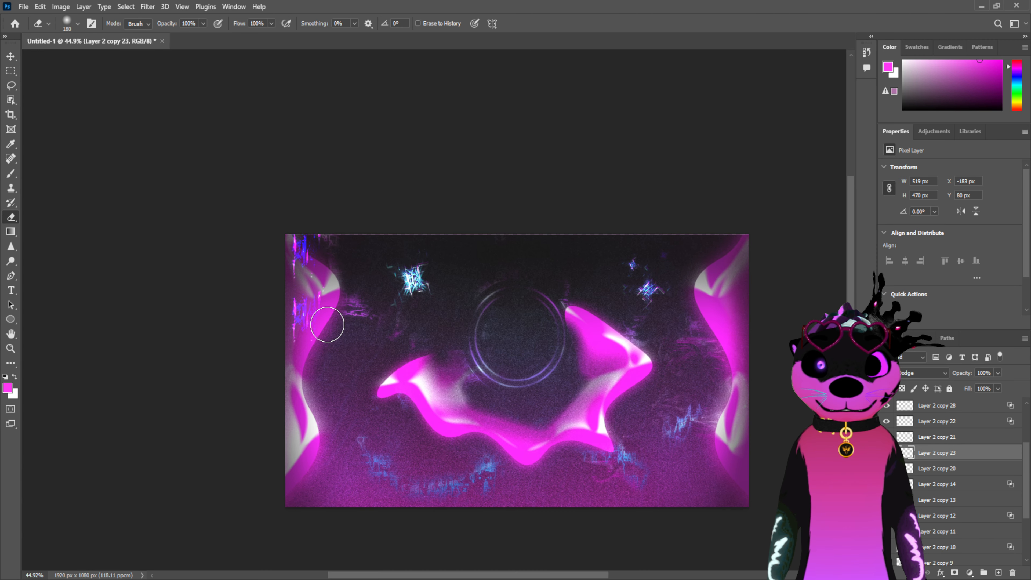
{"action": "left_click", "coordinate": [8, 57]}
{"action": "mouse_move", "coordinate": [319, 326]}
{"action": "left_mouse_down"}
{"action": "mouse_move", "coordinate": [366, 313]}
{"action": "mouse_move", "coordinate": [358, 321]}
{"action": "mouse_move", "coordinate": [350, 302]}
{"action": "mouse_move", "coordinate": [344, 325]}
{"action": "left_mouse_up"}
{"action": "left_click_drag", "start_coordinate": [343, 323], "coordinate": [332, 388], "text": "alt"}
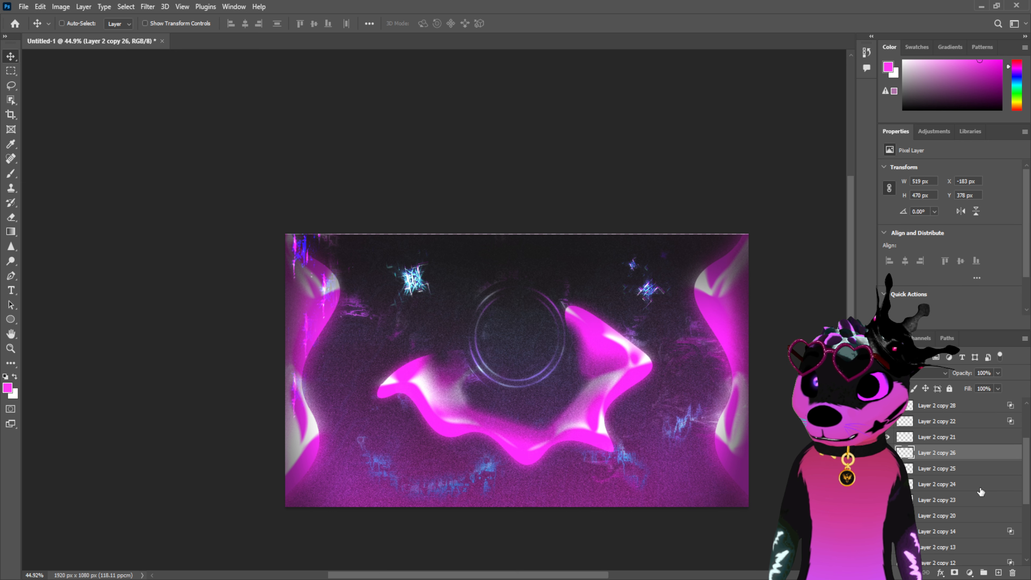
Merge the streak copies from Layer 2 copy 26 down to Layer 2 copy 23 and set the merged layer to Color Dodge
{"action": "left_click", "coordinate": [969, 496], "text": "shift"}
{"action": "key", "text": "ctrl+e"}
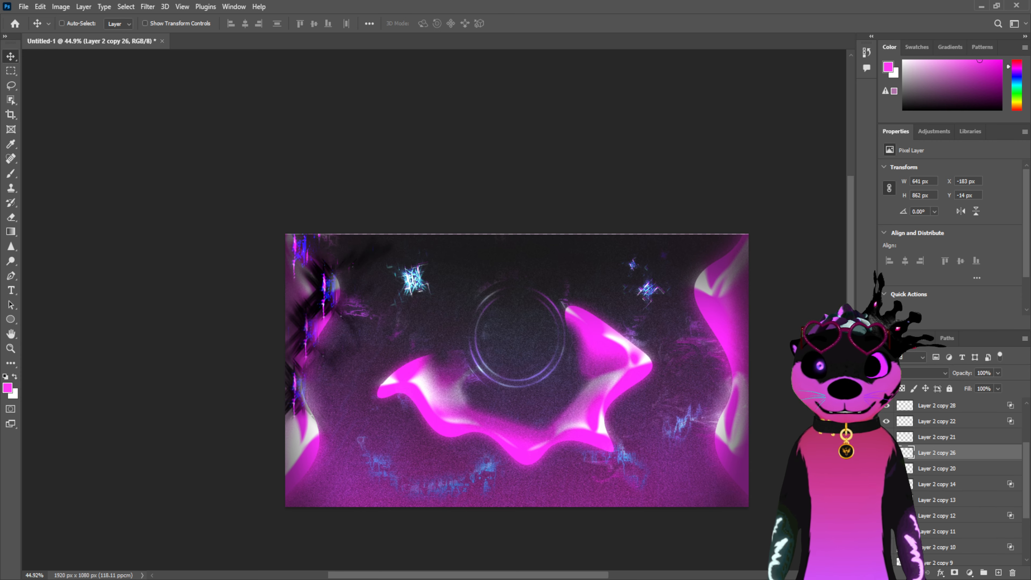
{"action": "key", "text": "ctrl+z"}
{"action": "key", "text": "ctrl+e"}
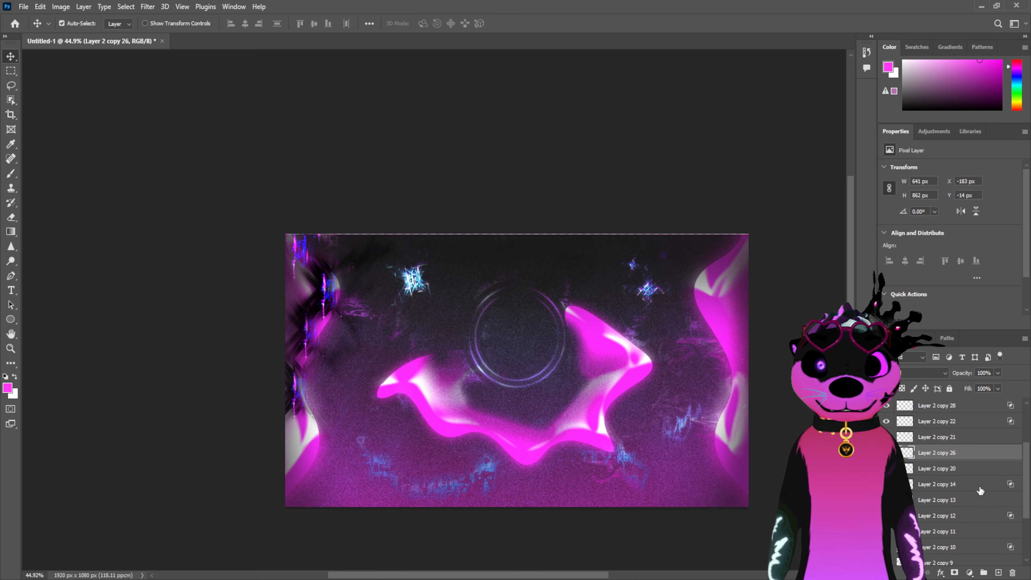
{"action": "left_click", "coordinate": [919, 373]}
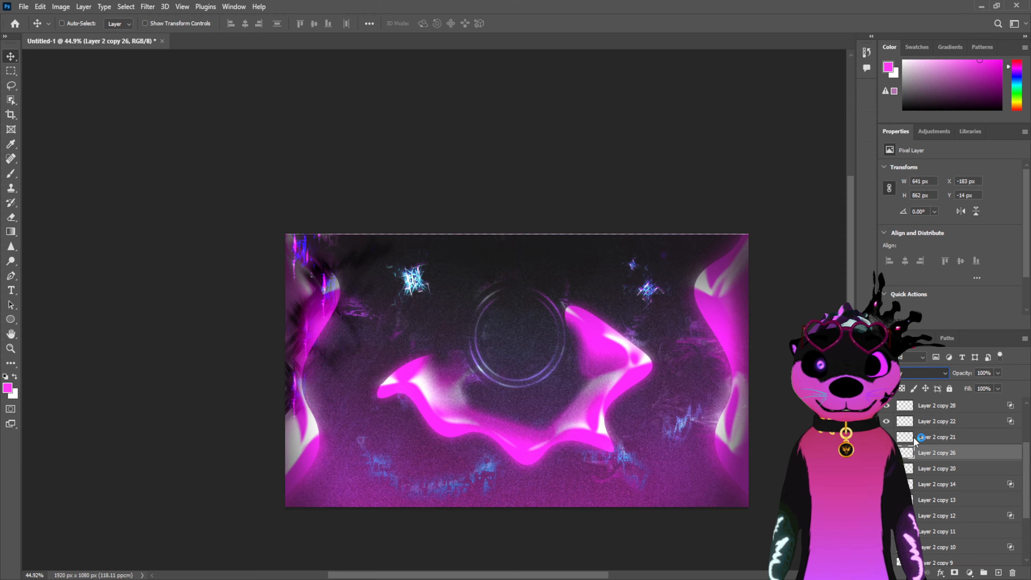
{"action": "left_click", "coordinate": [912, 404]}
Duplicate the merged streak layer, try the duplicate along the artwork's right edge, and undo that move
{"action": "key", "text": "ctrl+j"}
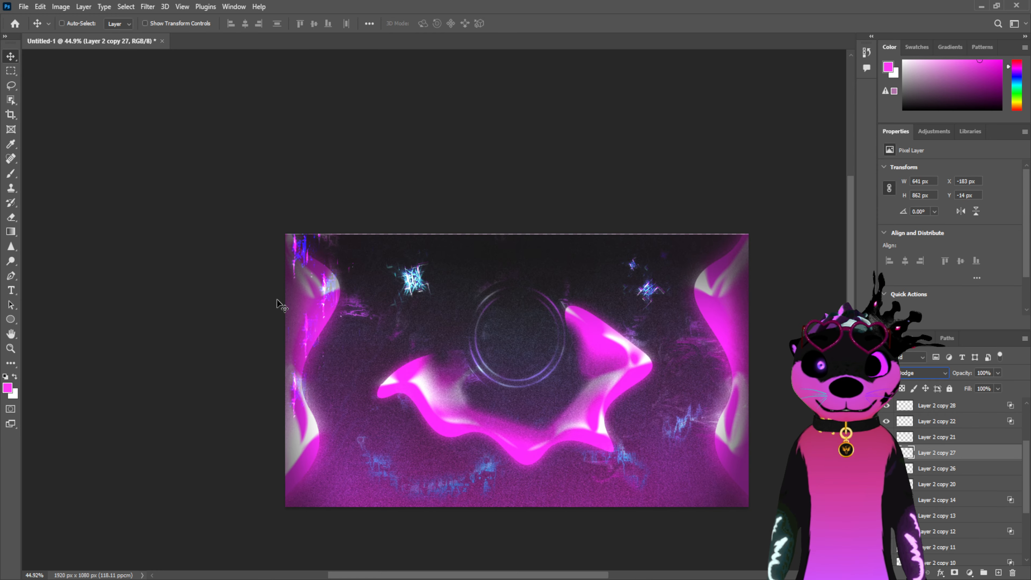
{"action": "left_click_drag", "start_coordinate": [336, 312], "coordinate": [638, 318]}
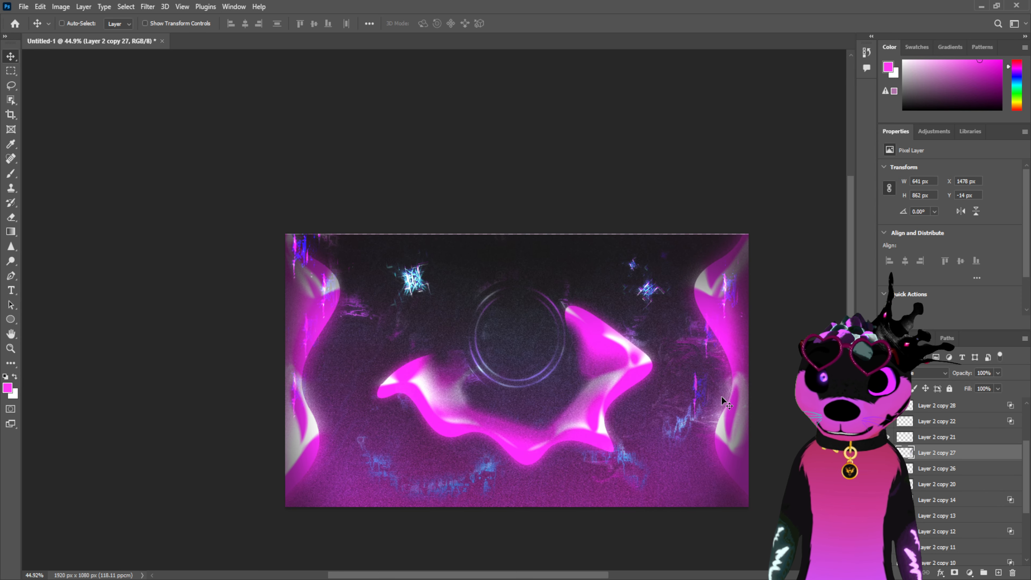
{"action": "key", "text": "ctrl+z"}
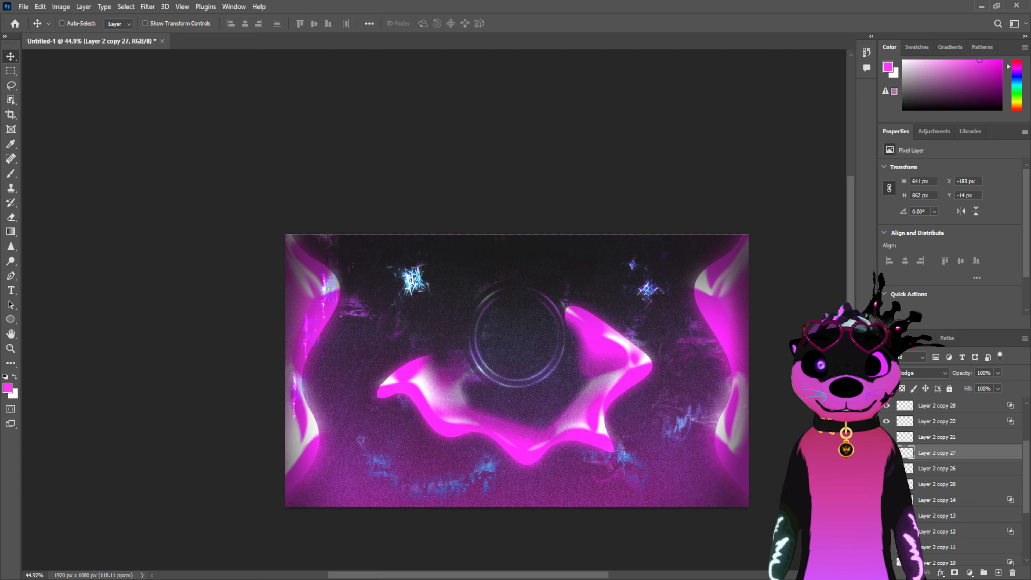
Merge Layer 2 copy 27, copy 26 and copy 20 into one streak layer and set its blend mode to Linear Dodge (Add)
{"action": "left_click", "coordinate": [942, 484]}
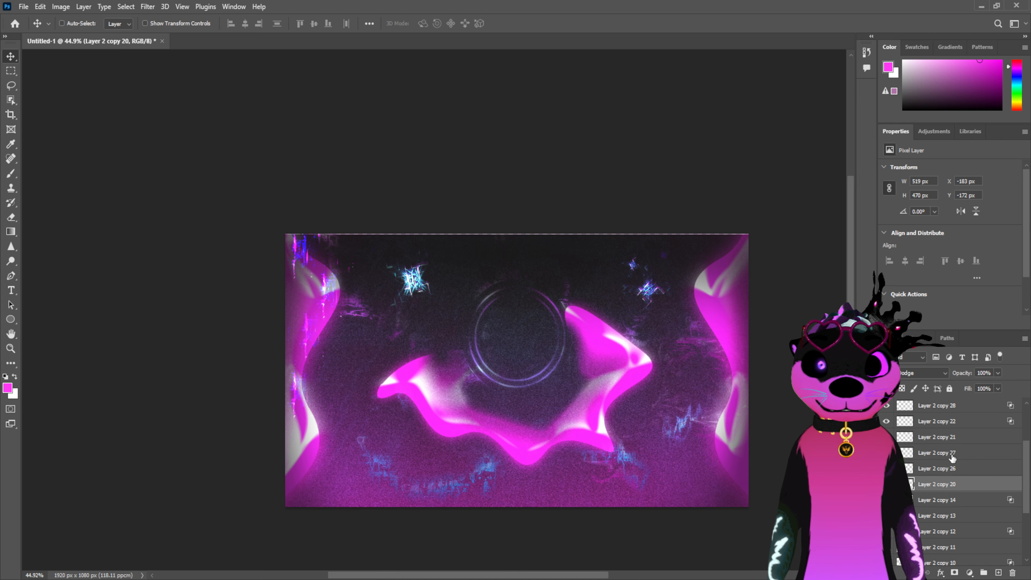
{"action": "left_click", "coordinate": [953, 454], "text": "shift"}
{"action": "key", "text": "ctrl+e"}
{"action": "left_click", "coordinate": [887, 453]}
{"action": "left_click", "coordinate": [887, 453]}
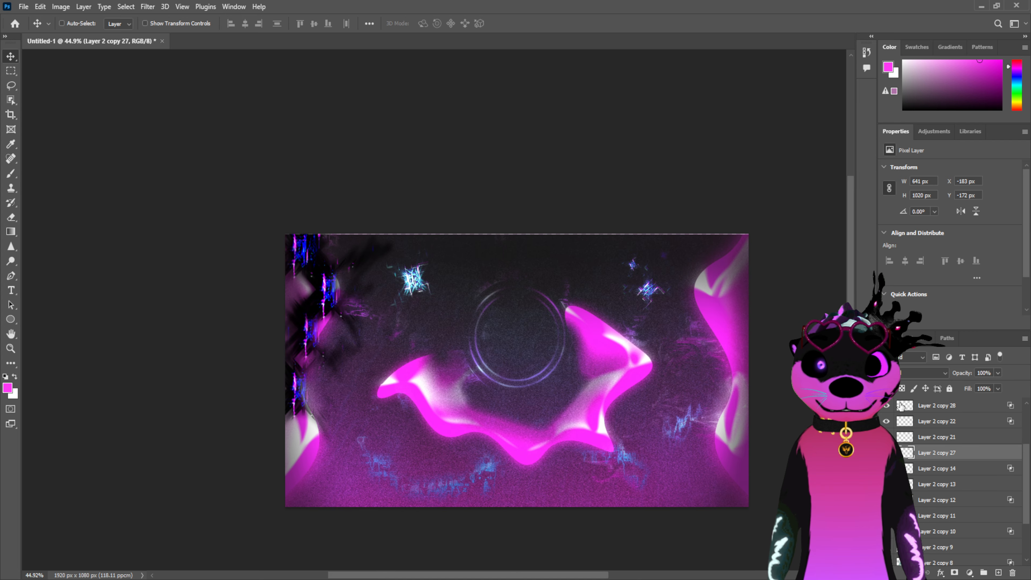
{"action": "left_click", "coordinate": [926, 372]}
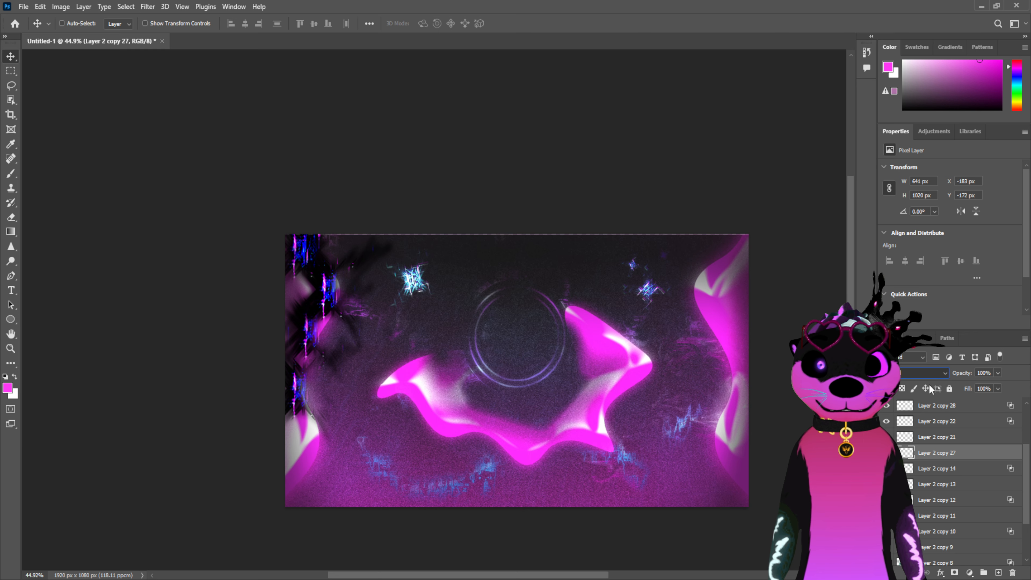
{"action": "left_click", "coordinate": [945, 463]}
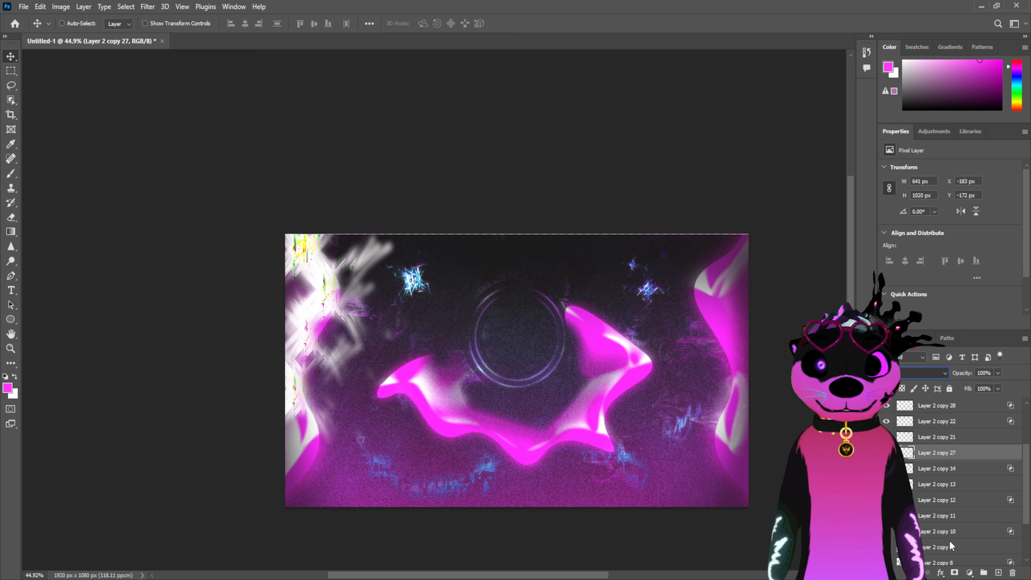
{"action": "left_click", "coordinate": [952, 526]}
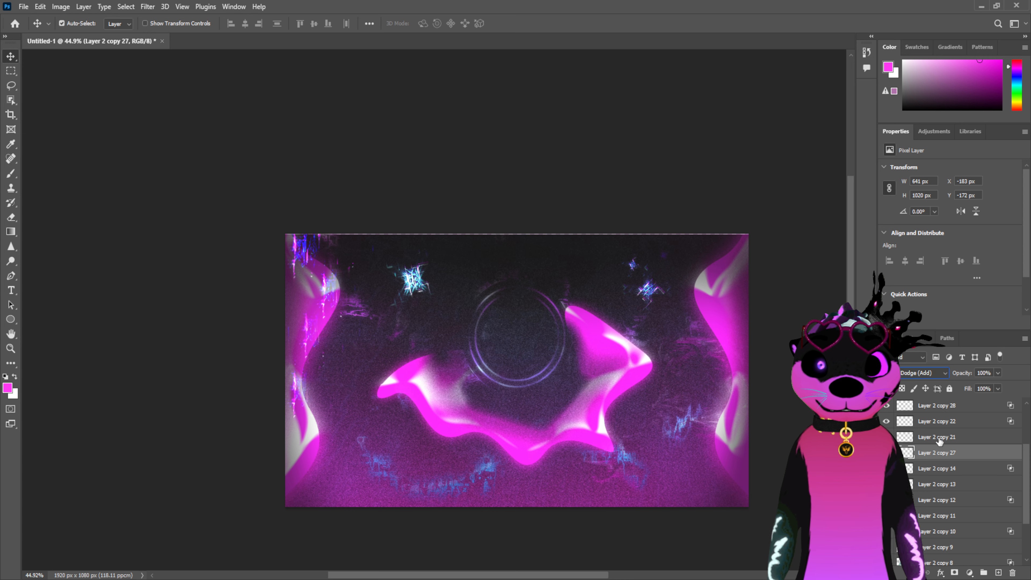
Duplicate Layer 2 copy 27 in place, merge the two streak layers, and set the result to Linear Dodge (Add)
{"action": "key", "text": "ctrl+j"}
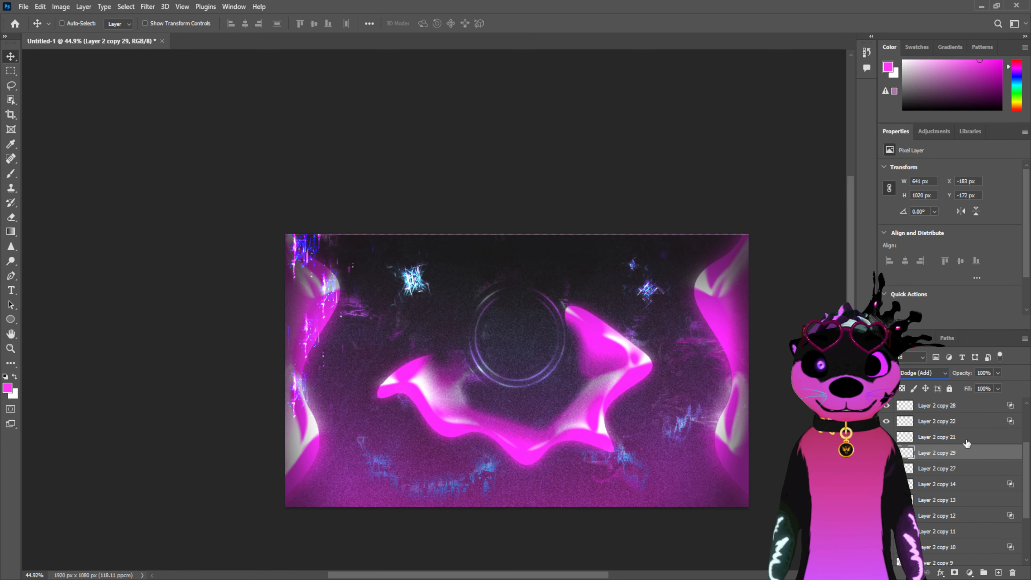
{"action": "left_click", "coordinate": [969, 469], "text": "shift"}
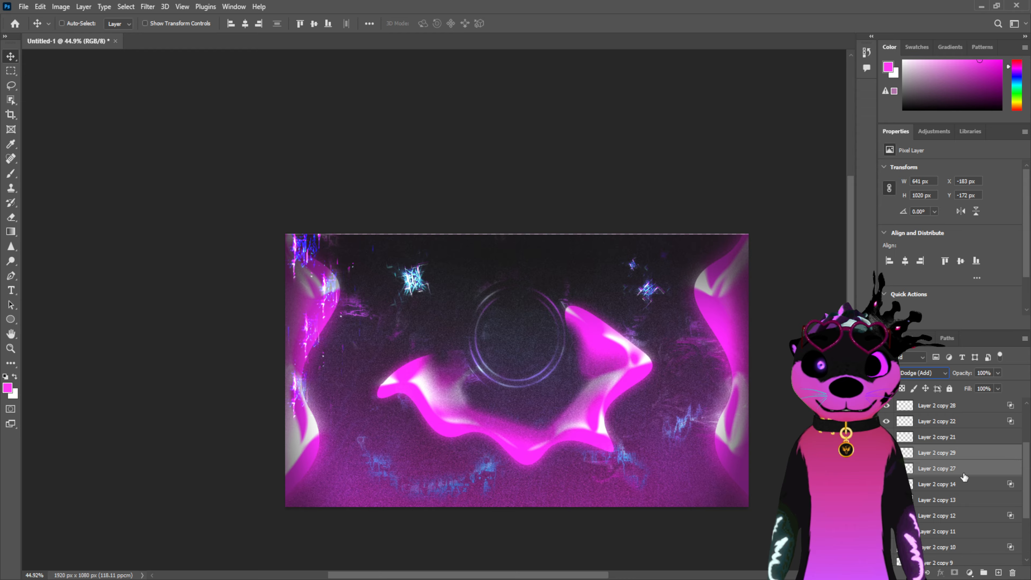
{"action": "left_click", "coordinate": [973, 457]}
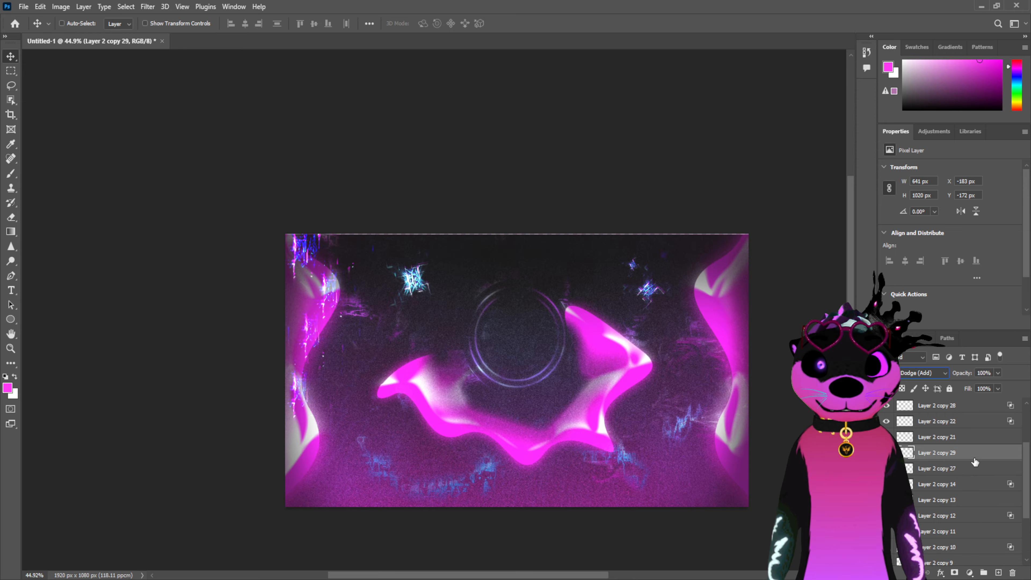
{"action": "left_click", "coordinate": [976, 467]}
{"action": "key", "text": "Delete"}
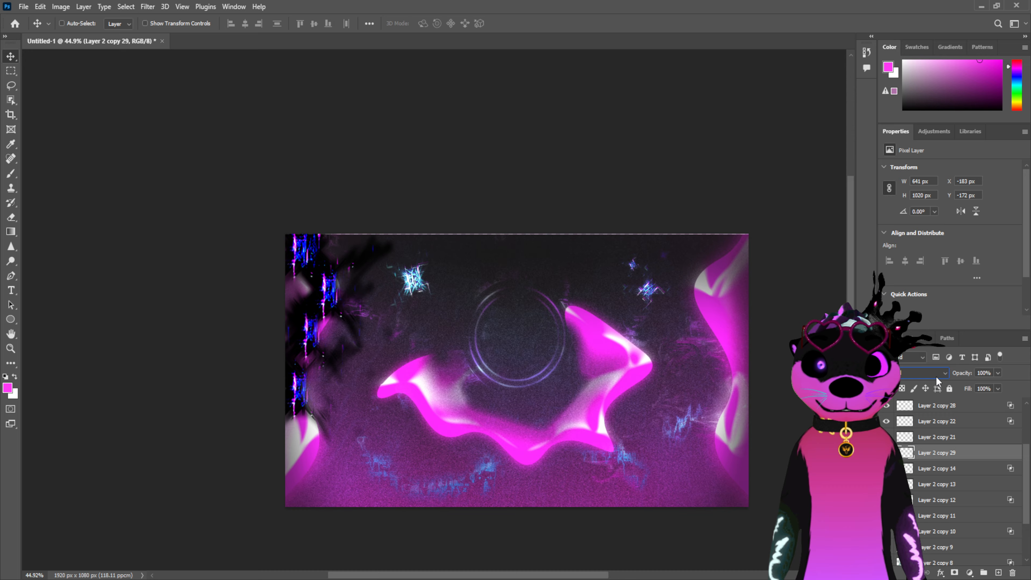
{"action": "left_click", "coordinate": [931, 407]}
Duplicate Layer 2 copy 29 in place, merge it with its duplicate, and set the merged streaks to Linear Dodge (Add)
{"action": "key", "text": "ctrl+j"}
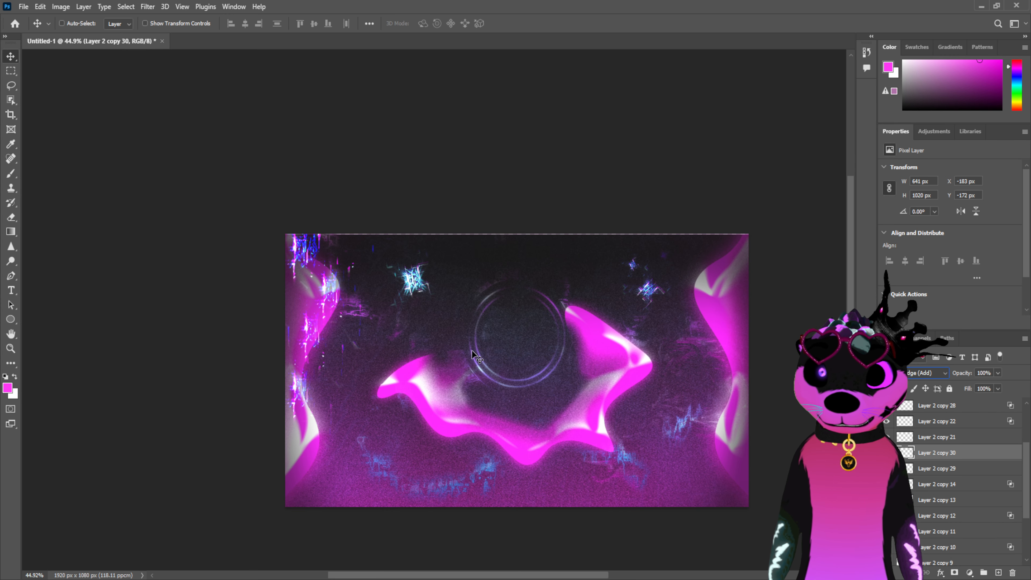
{"action": "left_click", "coordinate": [975, 484]}
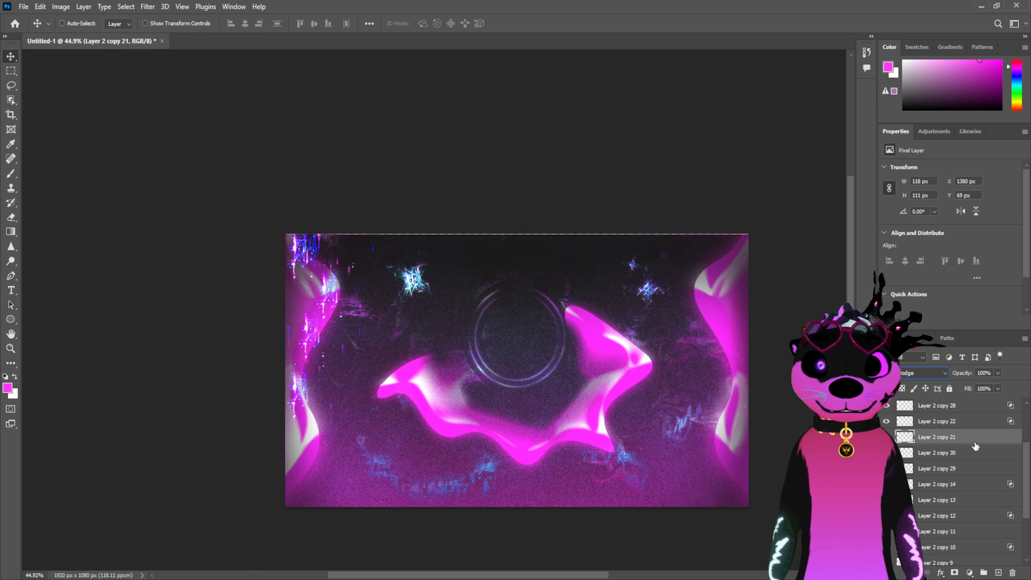
{"action": "left_click", "coordinate": [975, 455]}
{"action": "left_click", "coordinate": [974, 468], "text": "shift"}
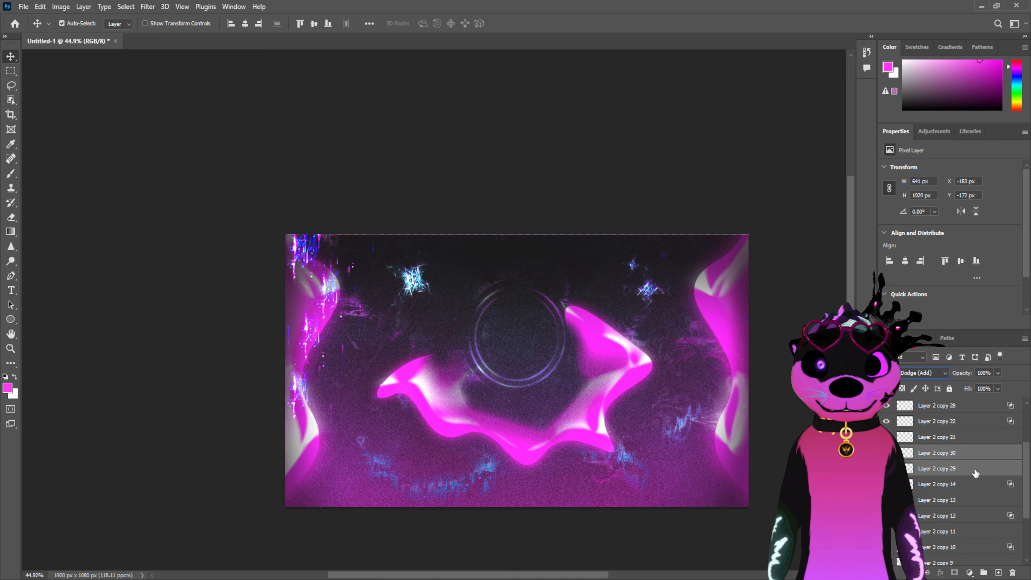
{"action": "key", "text": "ctrl+e"}
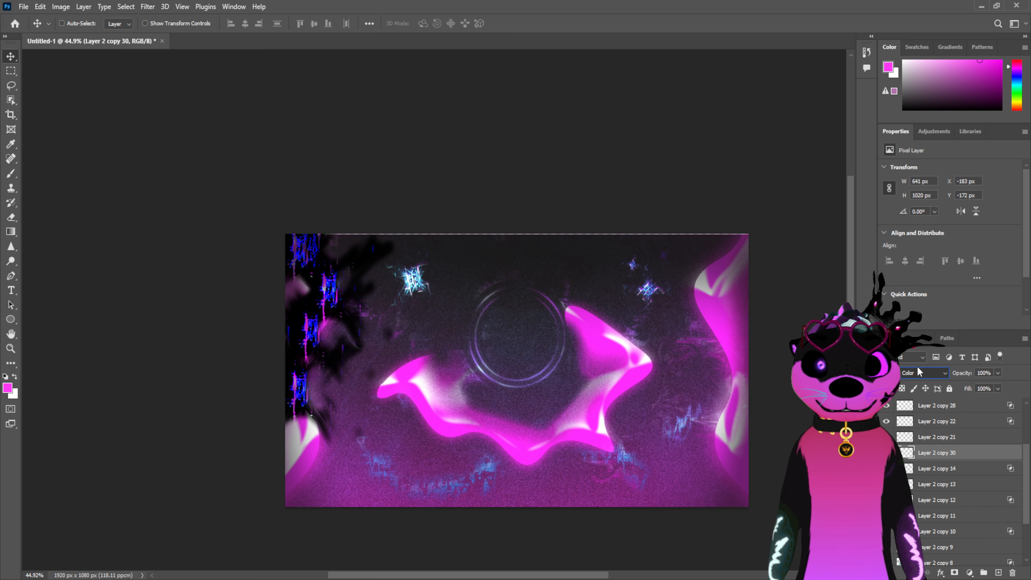
{"action": "scroll", "coordinate": [920, 372], "scroll_direction": "up", "scroll_amount": 15}
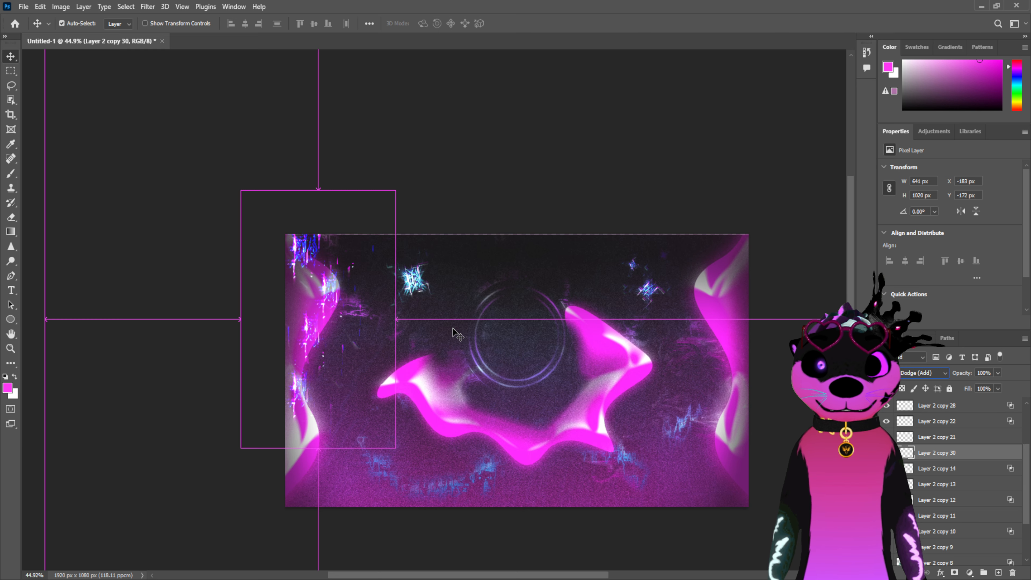
Duplicate the merged streak layer and place the copy in the artwork's lower-right corner, at about X 1438 px, Y 221 px
{"action": "left_click_drag", "start_coordinate": [452, 328], "coordinate": [825, 328]}
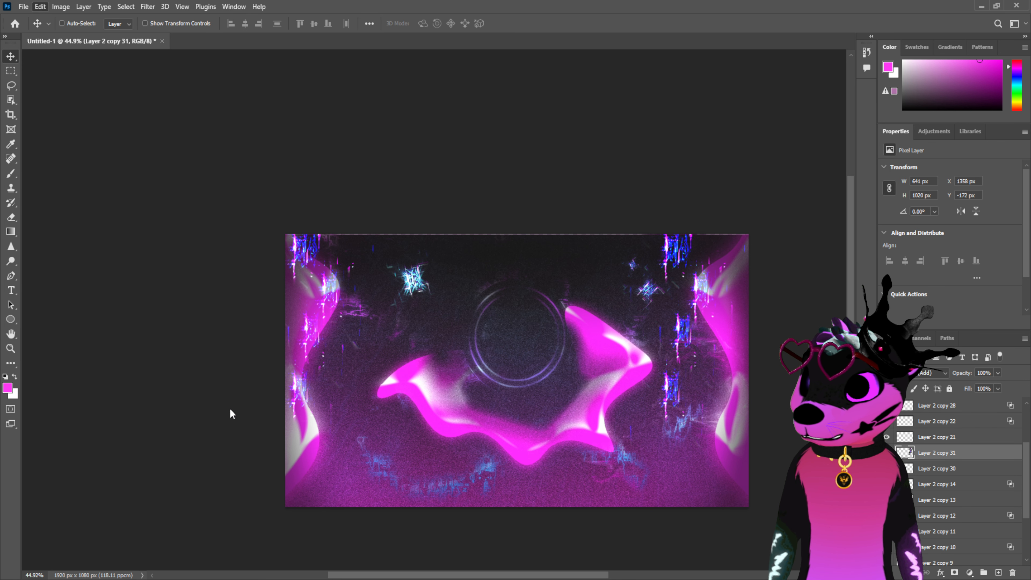
{"action": "left_click", "coordinate": [233, 477]}
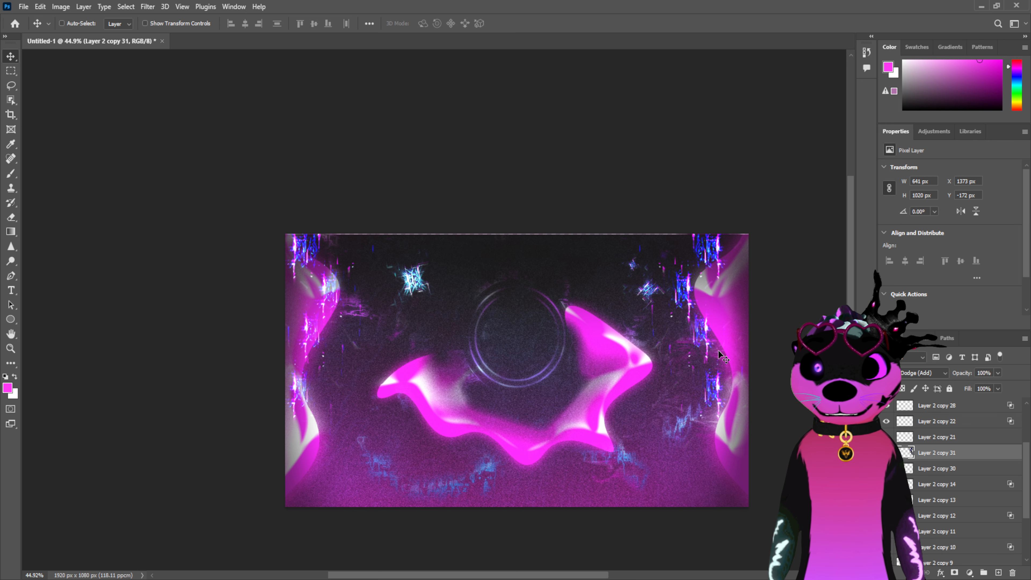
{"action": "left_click_drag", "start_coordinate": [723, 357], "coordinate": [735, 357]}
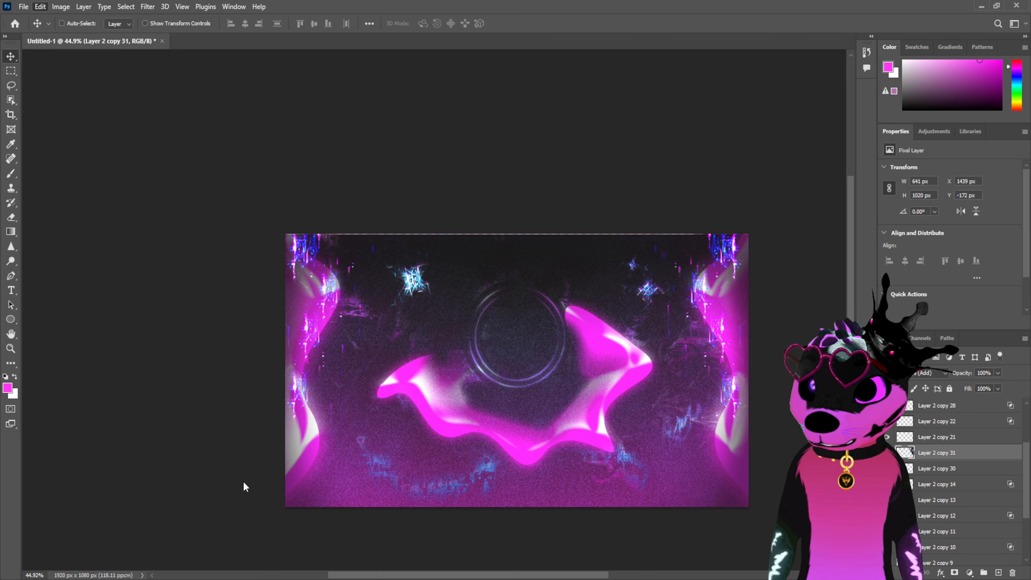
{"action": "left_click_drag", "start_coordinate": [725, 410], "coordinate": [720, 423]}
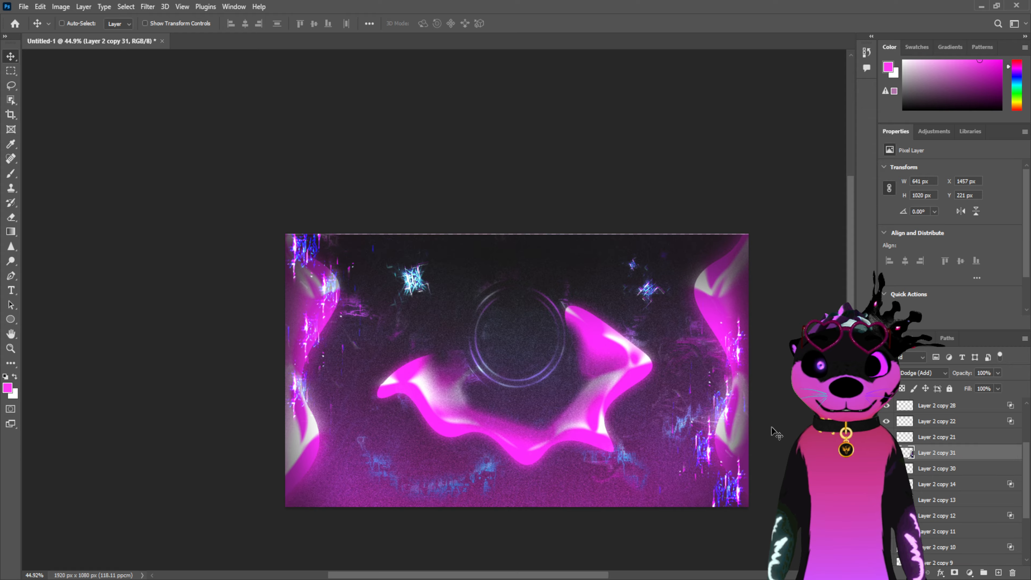
{"action": "left_click_drag", "start_coordinate": [740, 419], "coordinate": [735, 421]}
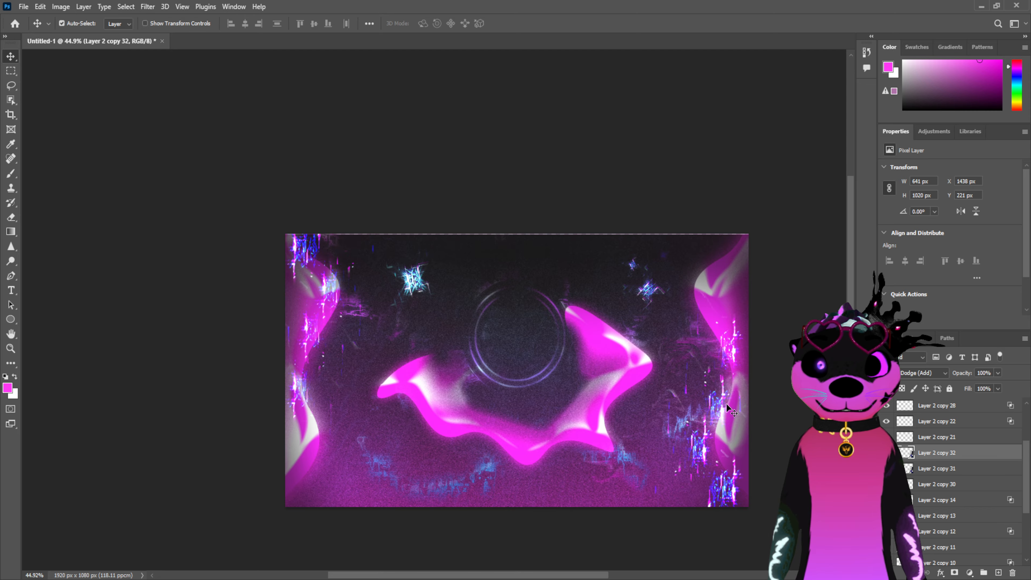
Duplicate the lower-right streaks, rotate the copy 90°, and place it along the bottom edge in the lower-left corner
{"action": "left_click_drag", "start_coordinate": [748, 386], "coordinate": [507, 391]}
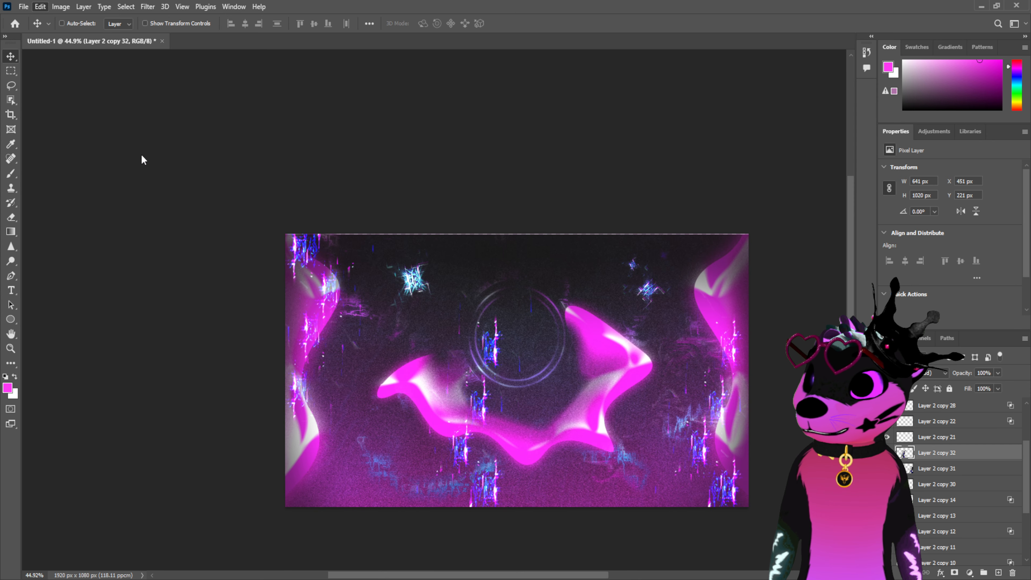
{"action": "key", "text": "ctrl+t"}
{"action": "left_click_drag", "start_coordinate": [406, 541], "coordinate": [452, 524]}
{"action": "left_click_drag", "start_coordinate": [501, 429], "coordinate": [387, 510]}
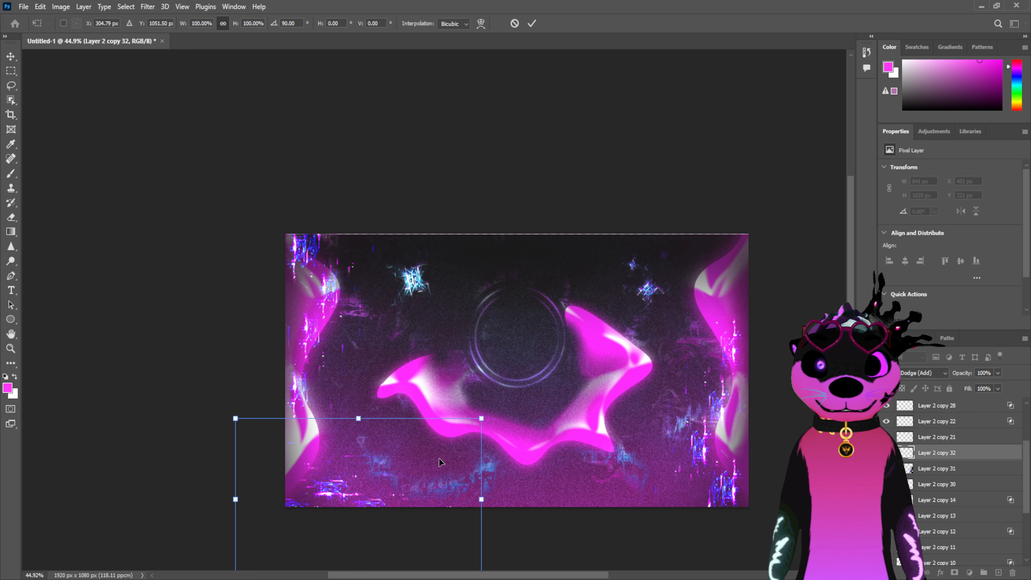
{"action": "left_click", "coordinate": [532, 23]}
Duplicate the rotated streaks along the top edge, hide that duplicate, and compare the artwork with and without the lower-left streaks
{"action": "left_click_drag", "start_coordinate": [528, 451], "coordinate": [561, 259]}
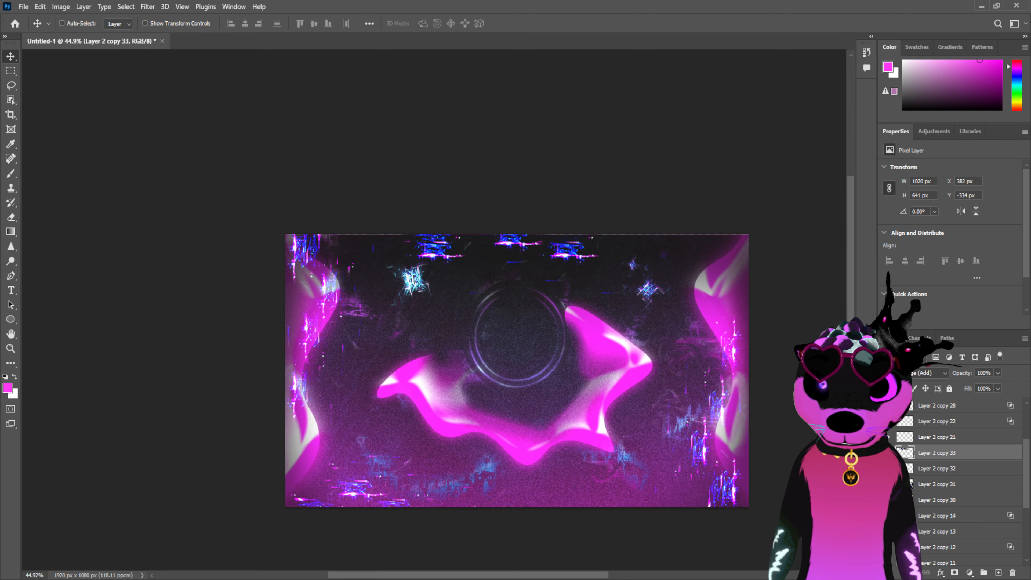
{"action": "left_click", "coordinate": [887, 452]}
{"action": "left_click", "coordinate": [887, 468]}
{"action": "left_click", "coordinate": [886, 469]}
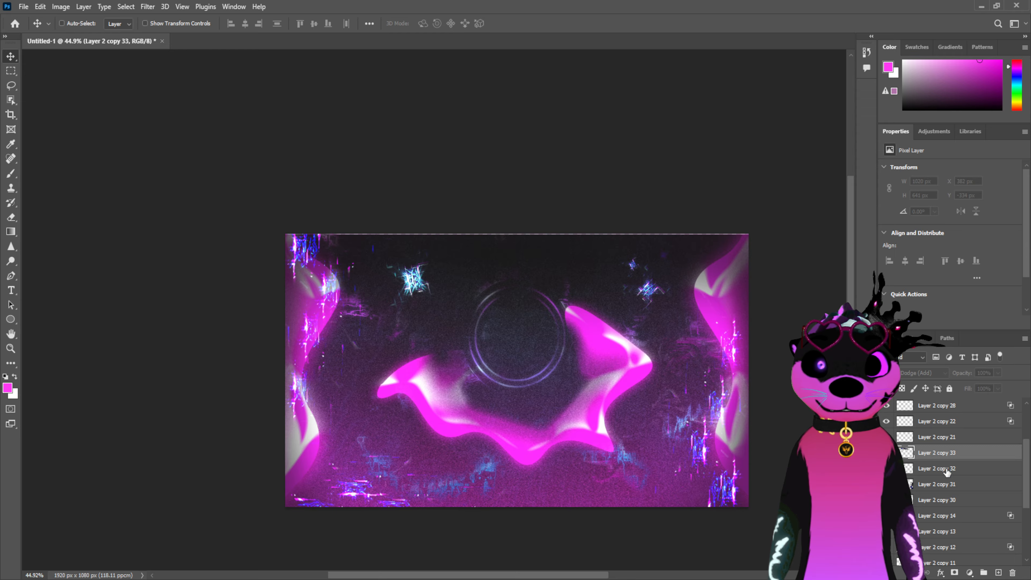
{"action": "left_click", "coordinate": [886, 469]}
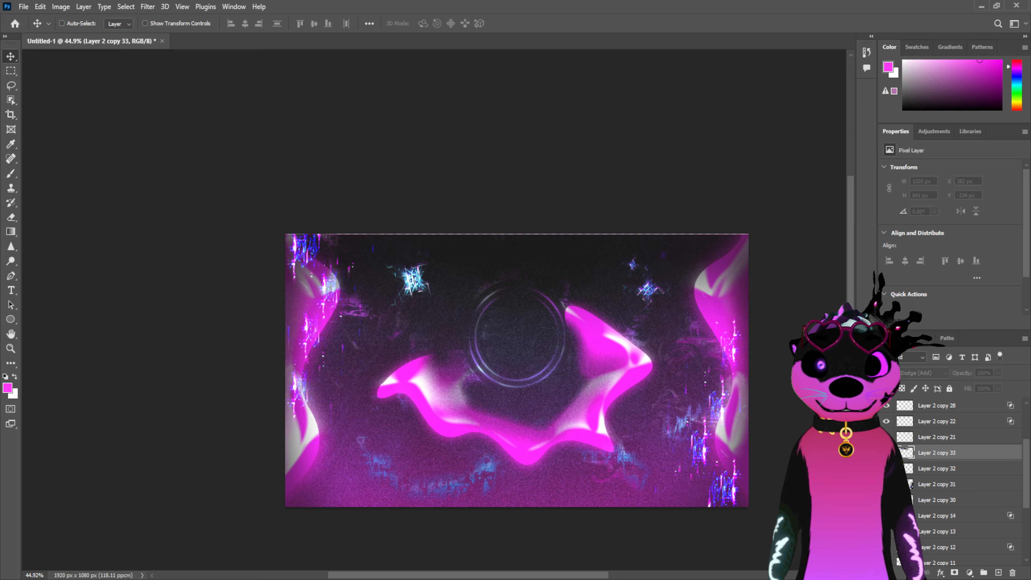
{"action": "left_click", "coordinate": [886, 468]}
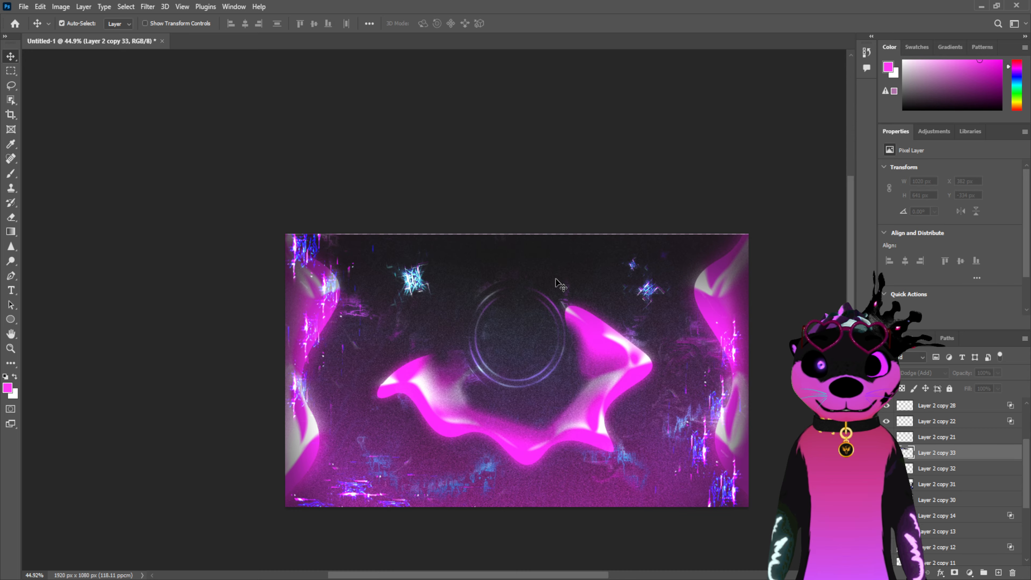
Save the document as Wallpaper.psd
{"action": "key", "text": "ctrl"}
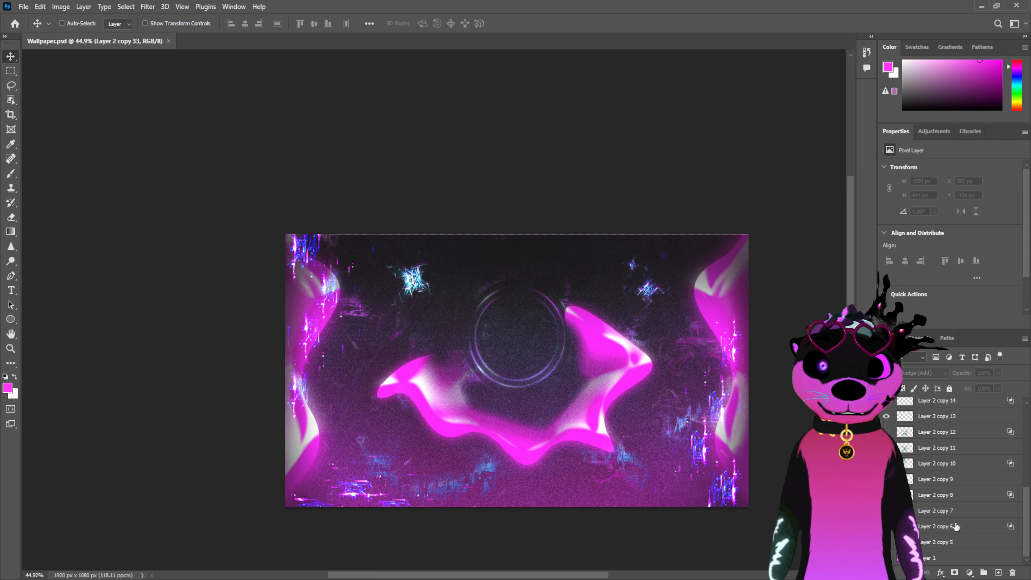
Select the small star on Layer 2 copy 28 near the upper-right corner and duplicate it in place five times
{"action": "scroll", "coordinate": [978, 427], "scroll_direction": "up", "scroll_amount": 3}
{"action": "scroll", "coordinate": [978, 427], "scroll_direction": "up", "scroll_amount": 2}
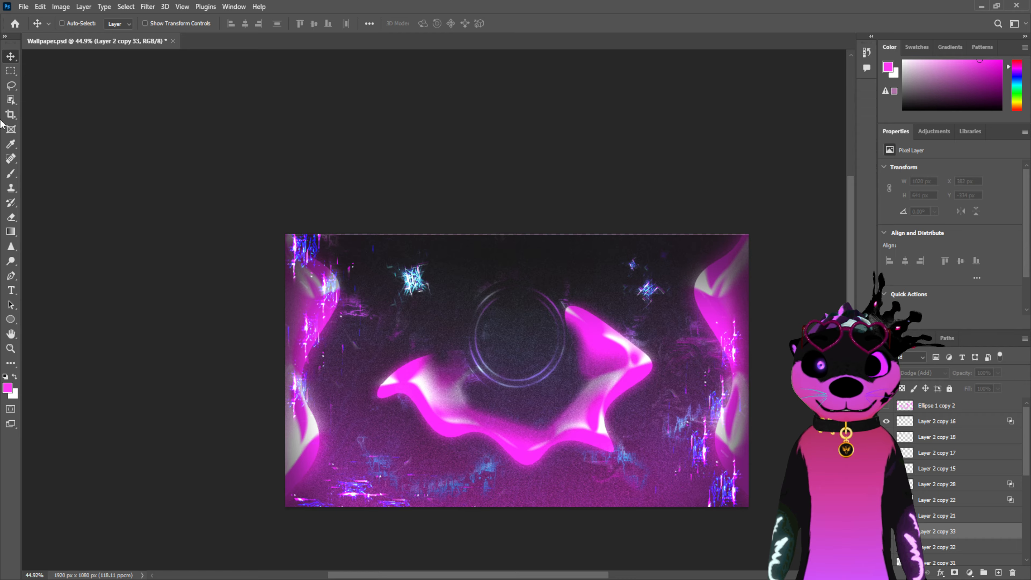
{"action": "left_click", "coordinate": [62, 23]}
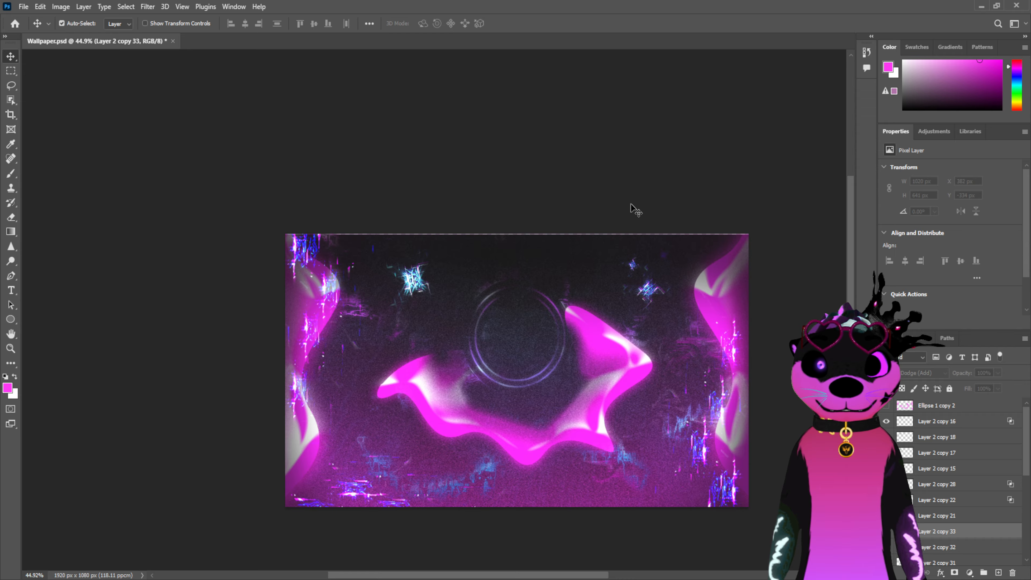
{"action": "left_click", "coordinate": [634, 267]}
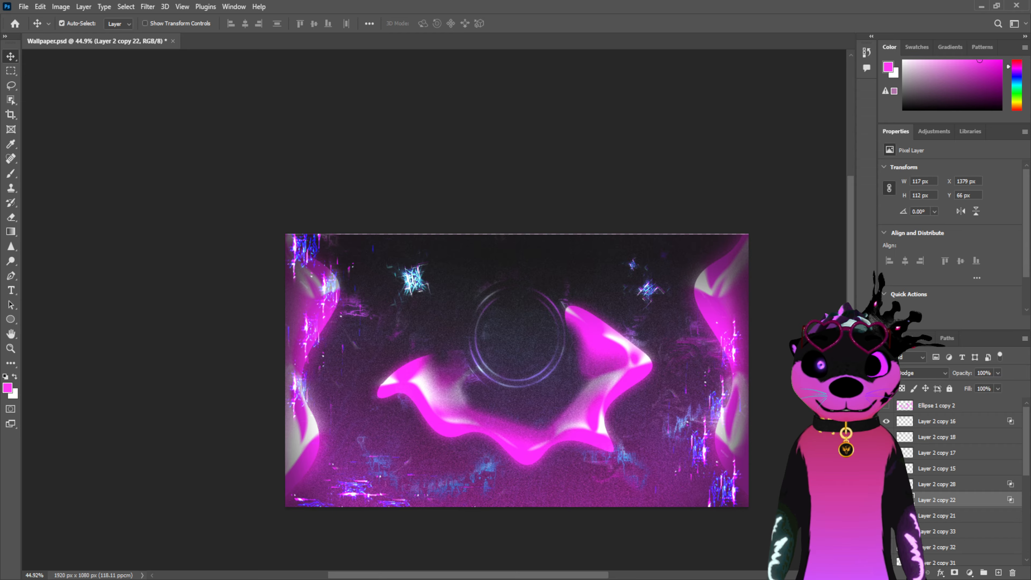
{"action": "left_click", "coordinate": [925, 488]}
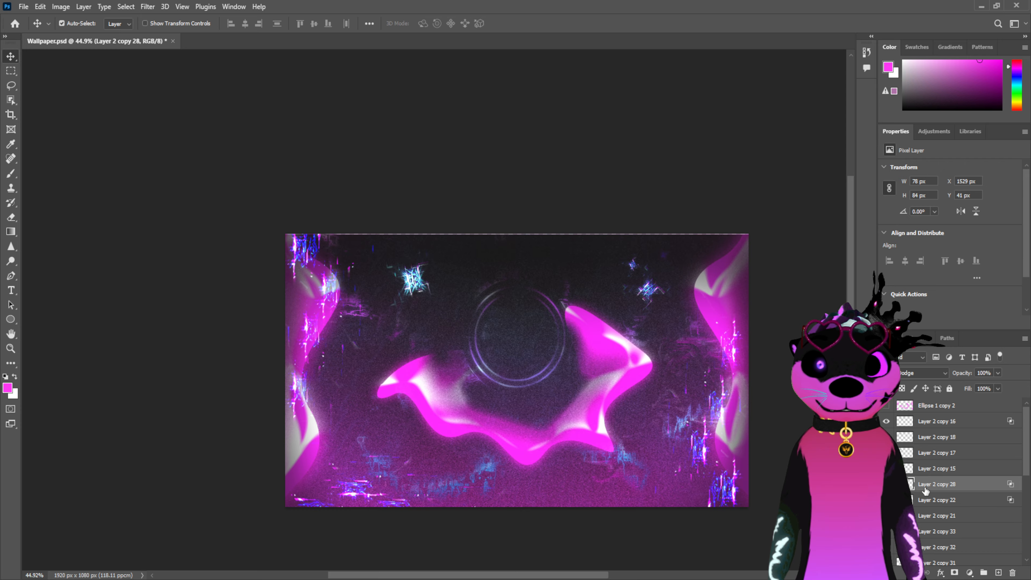
{"action": "key", "text": "ctrl+j"}
{"action": "key", "text": "ctrl+j"}
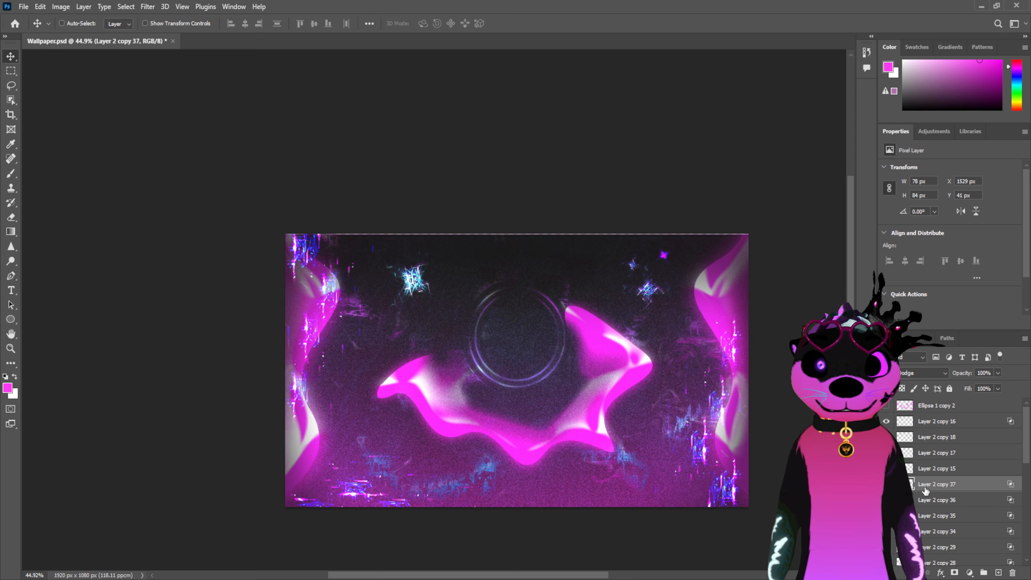
Merge the small-star layers from Layer 2 copy 37 through copy 22 and set the result to Linear Dodge (Add)
{"action": "scroll", "coordinate": [924, 495], "scroll_direction": "down", "scroll_amount": 2}
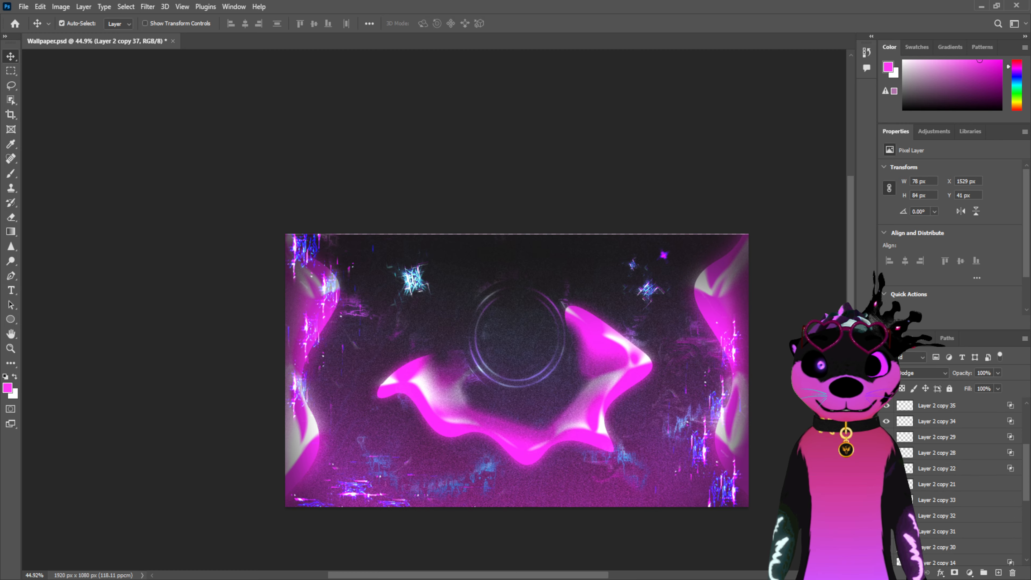
{"action": "scroll", "coordinate": [977, 515], "scroll_direction": "up", "scroll_amount": 1}
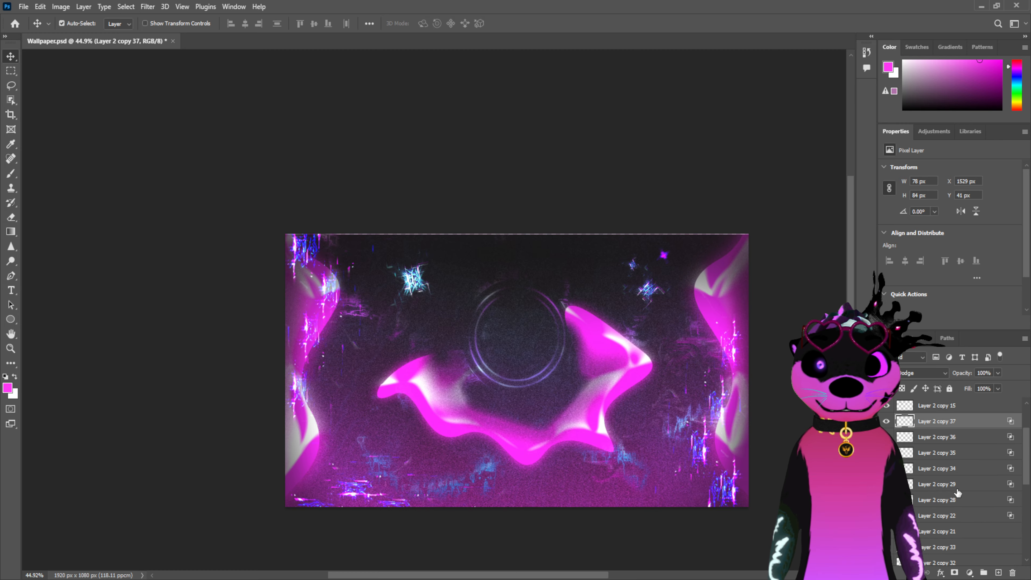
{"action": "left_click", "coordinate": [978, 515], "text": "shift"}
{"action": "key", "text": "ctrl+e"}
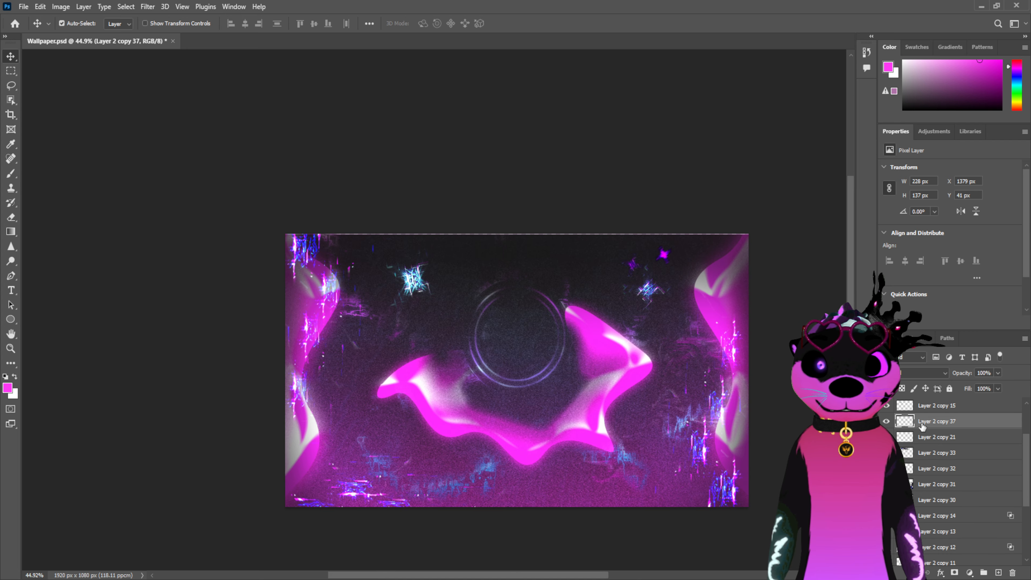
{"action": "left_click", "coordinate": [922, 376]}
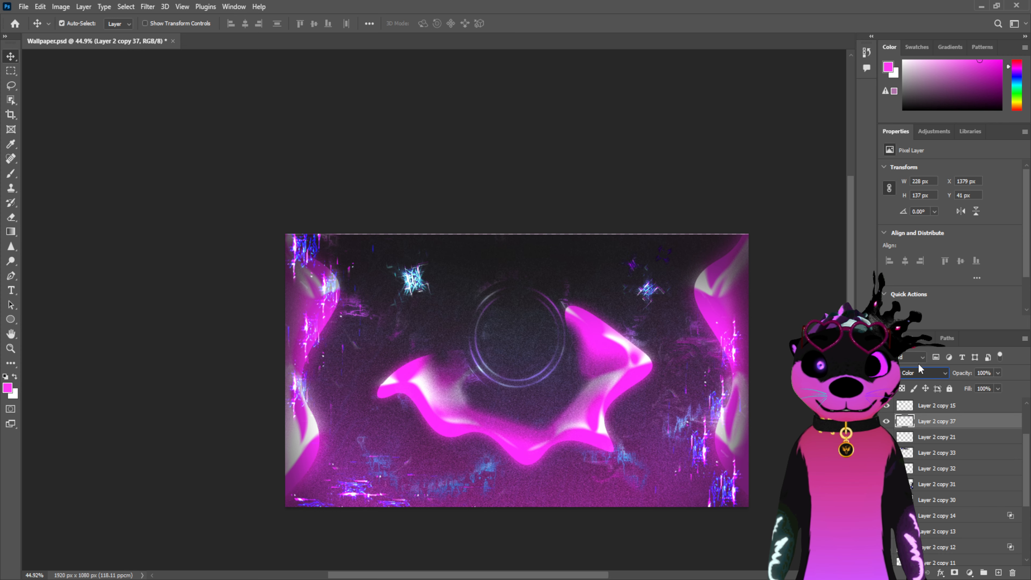
{"action": "left_click", "coordinate": [917, 406]}
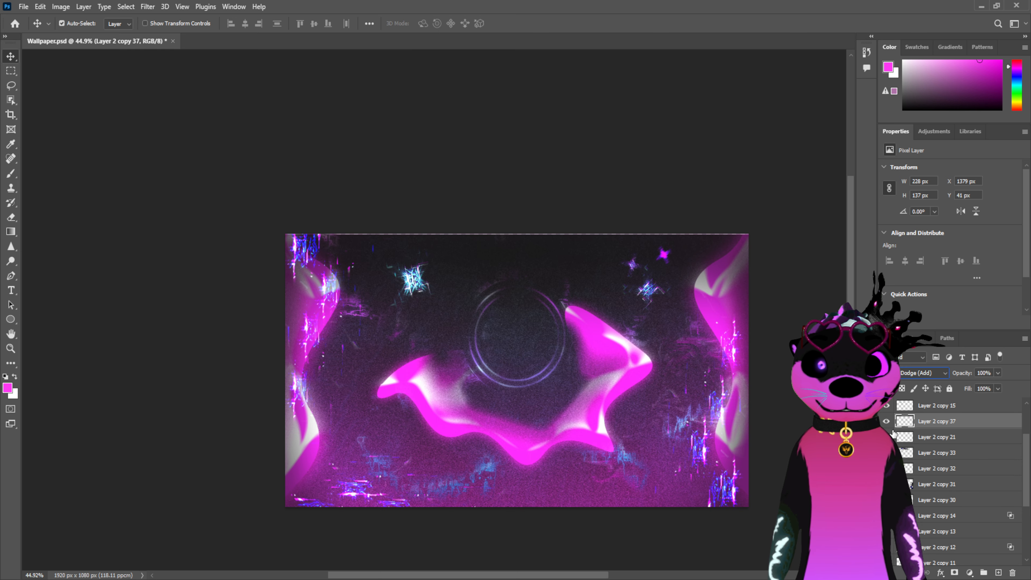
Check the merged small stars' effect and merge Layer 2 copy 21 into their layer
{"action": "left_click", "coordinate": [887, 421]}
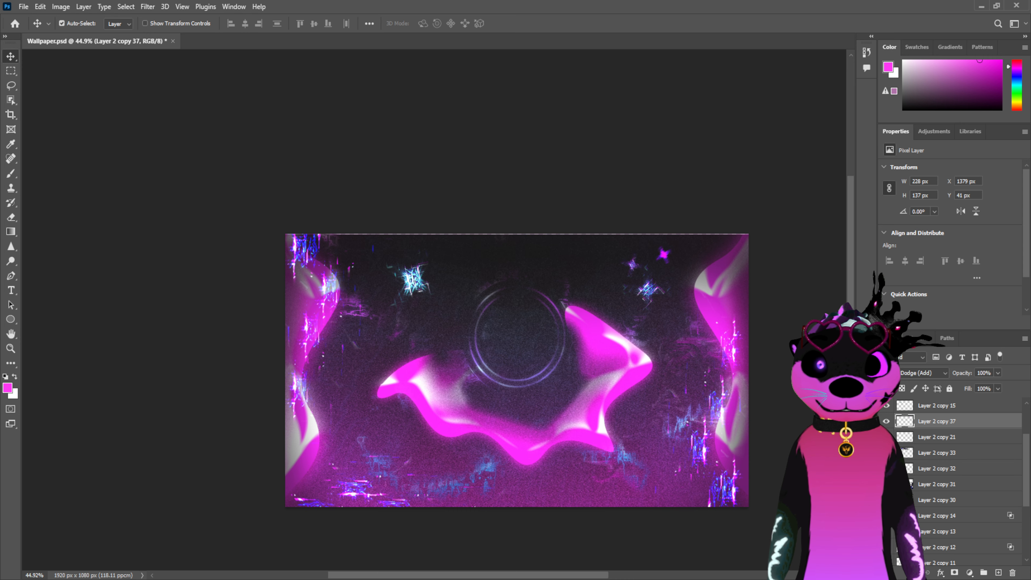
{"action": "left_click", "coordinate": [953, 437], "text": "ctrl"}
{"action": "key", "text": "ctrl+e"}
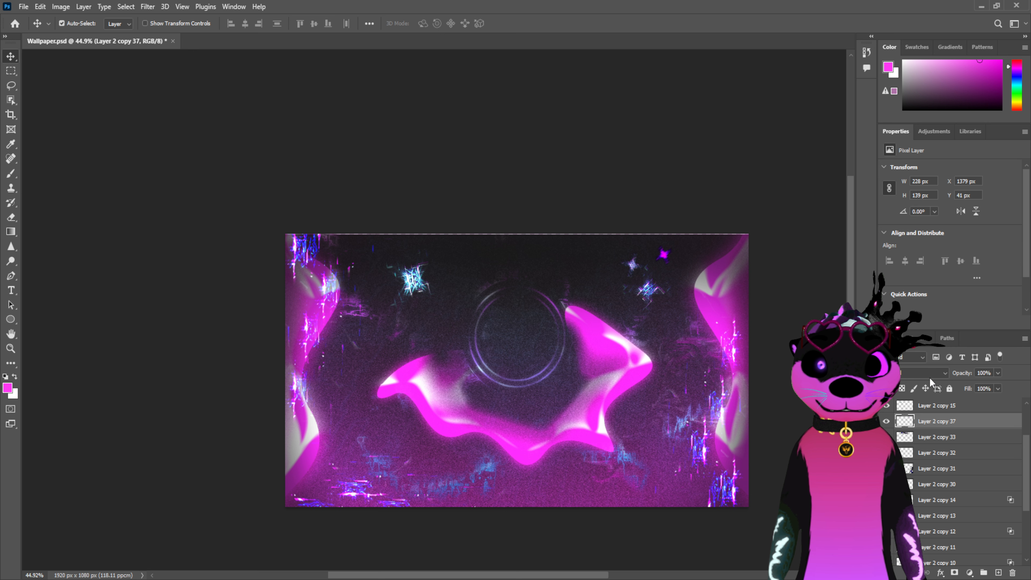
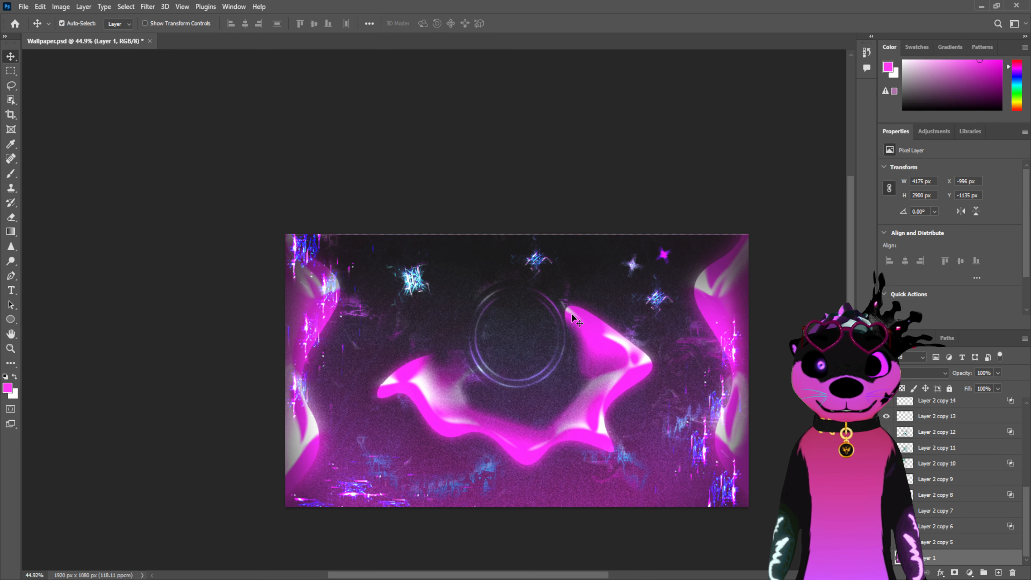
Merge the larger star's layers, Layer 2 copy 20 through copy 13, and set the merged star to Color Dodge
{"action": "scroll", "coordinate": [938, 424], "scroll_direction": "up", "scroll_amount": 1}
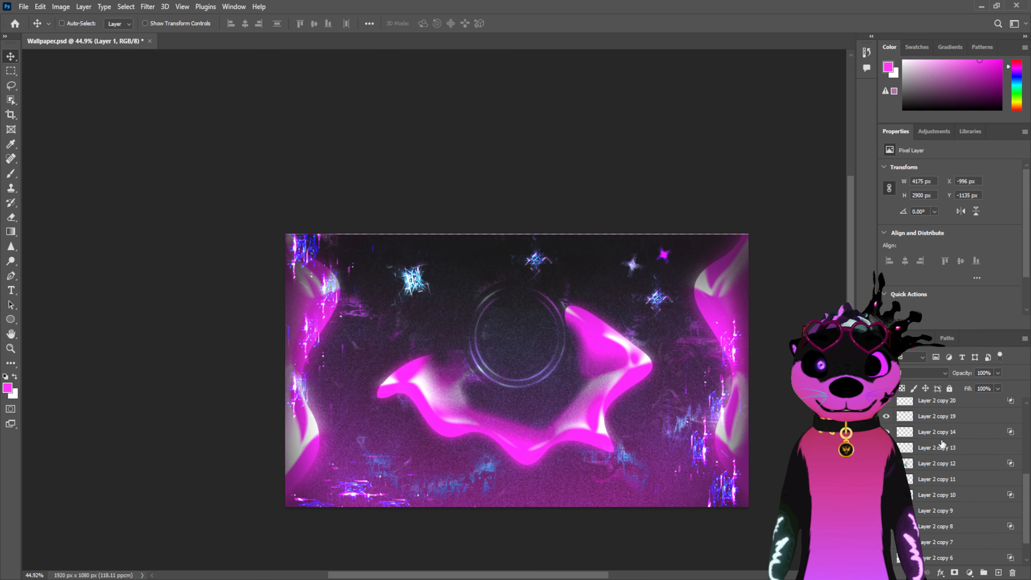
{"action": "scroll", "coordinate": [941, 444], "scroll_direction": "down", "scroll_amount": 1}
{"action": "scroll", "coordinate": [966, 490], "scroll_direction": "up", "scroll_amount": 3}
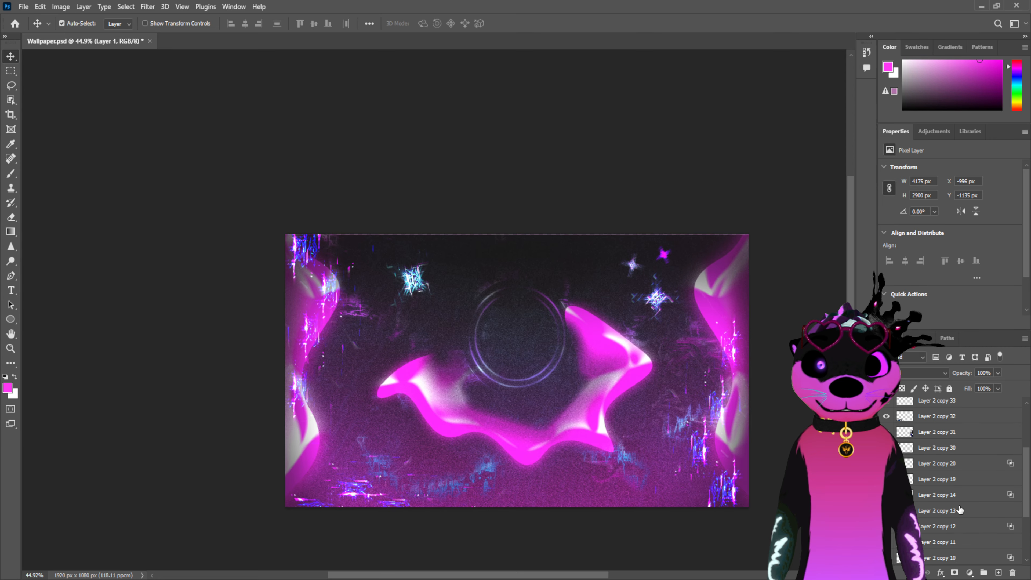
{"action": "left_click", "coordinate": [663, 306]}
{"action": "left_click", "coordinate": [62, 23]}
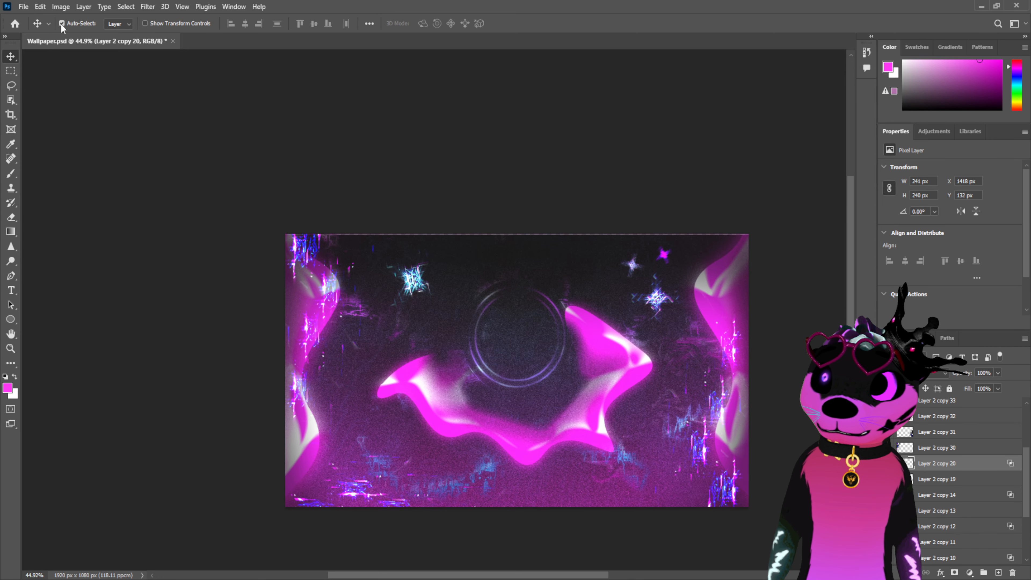
{"action": "left_click", "coordinate": [974, 479]}
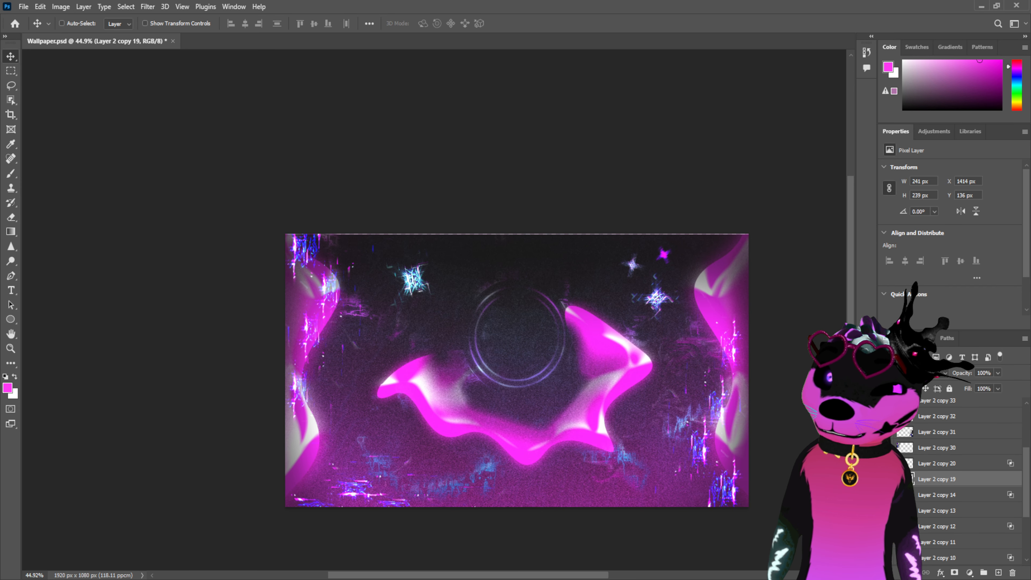
{"action": "key", "text": "ctrl+comma"}
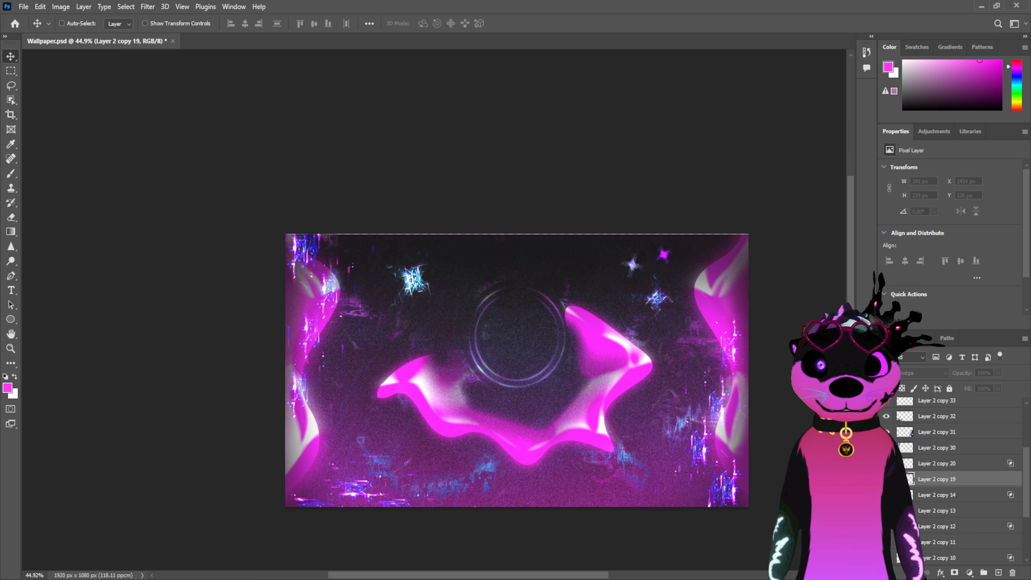
{"action": "left_click", "coordinate": [971, 511], "text": "shift"}
{"action": "key", "text": "ctrl+e"}
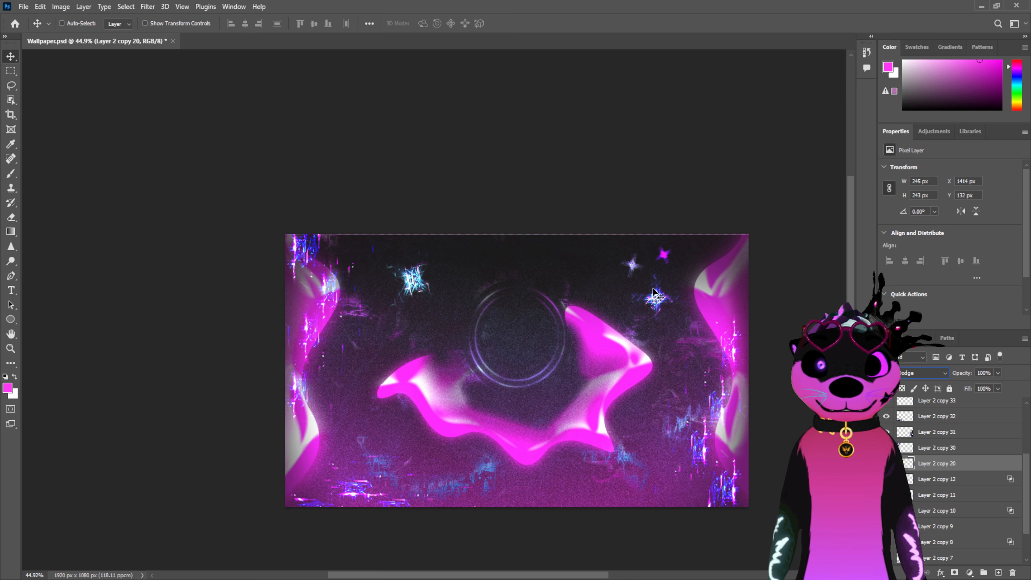
Move the merged star directly above the ring and scale it down to about 198 × 184 px
{"action": "left_click_drag", "start_coordinate": [659, 306], "coordinate": [553, 272]}
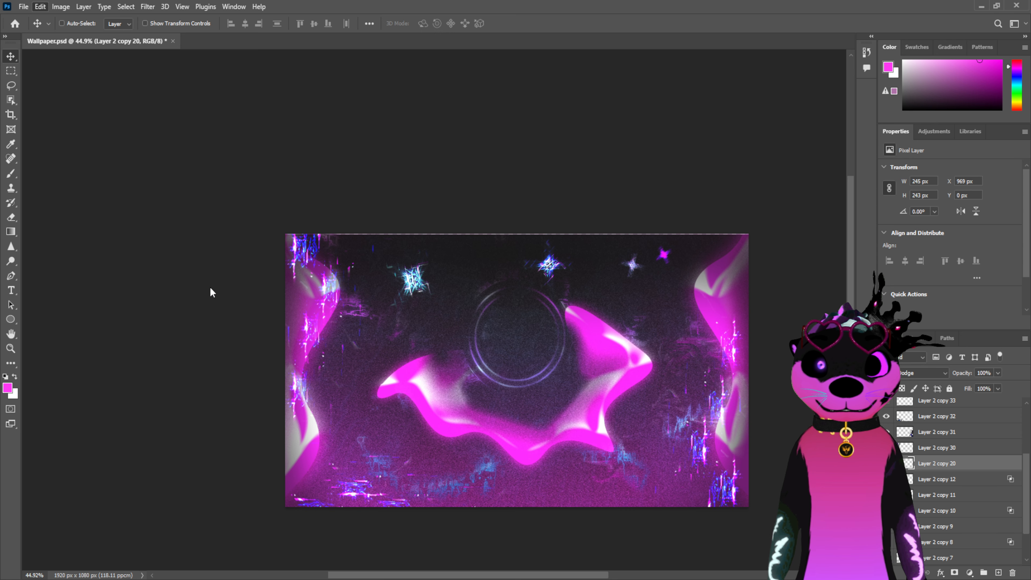
{"action": "key", "text": "ctrl+t"}
{"action": "left_click_drag", "start_coordinate": [535, 315], "coordinate": [524, 289]}
{"action": "left_click", "coordinate": [533, 26]}
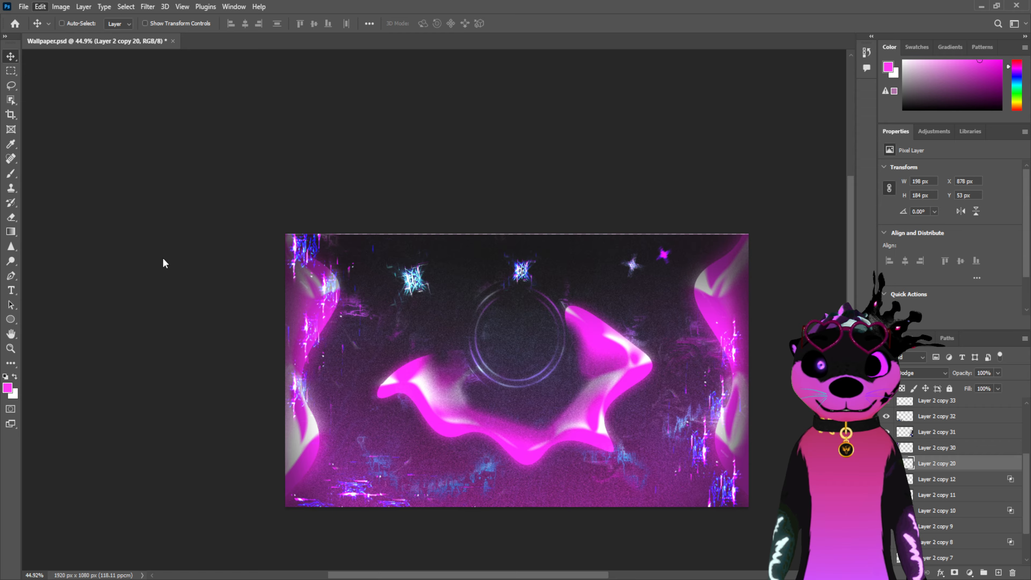
Scale the star to 58.45% and place it beside the pink wave's lower-right end, at about X 1380 px, Y 678 px
{"action": "key", "text": "ctrl+t"}
{"action": "left_click_drag", "start_coordinate": [498, 247], "coordinate": [636, 423]}
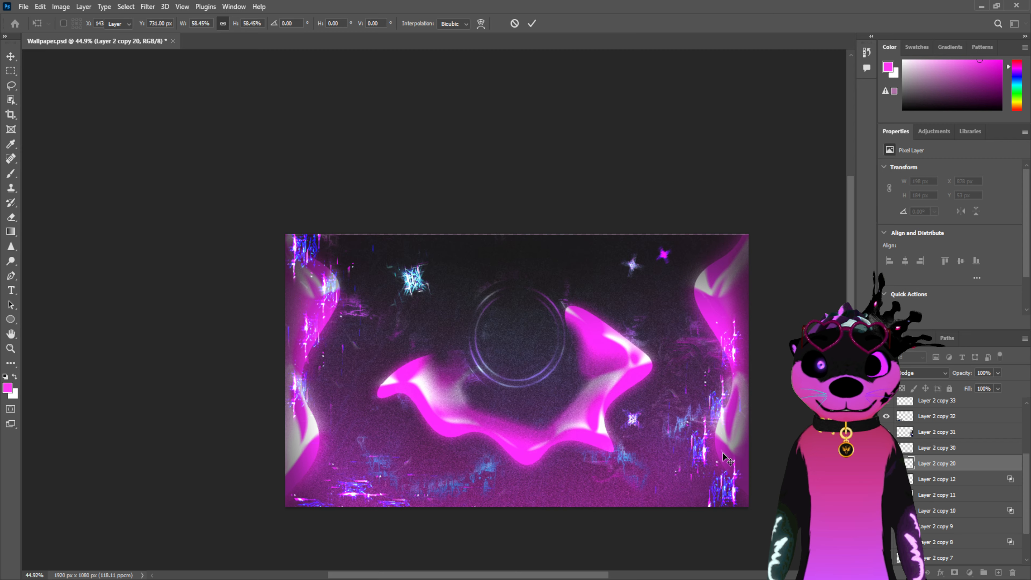
{"action": "key", "text": "Return"}
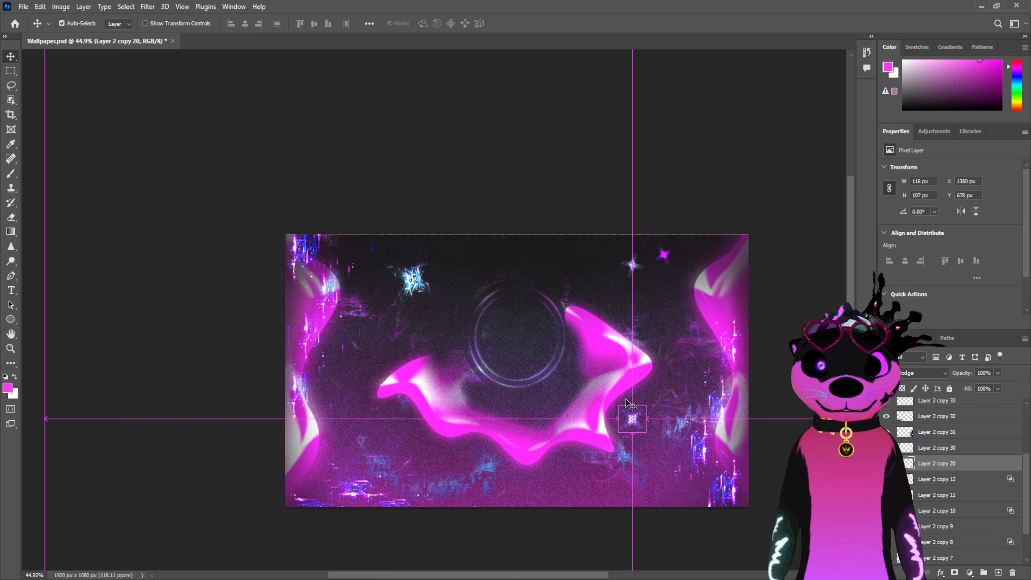
{"action": "left_click_drag", "start_coordinate": [644, 416], "coordinate": [478, 405]}
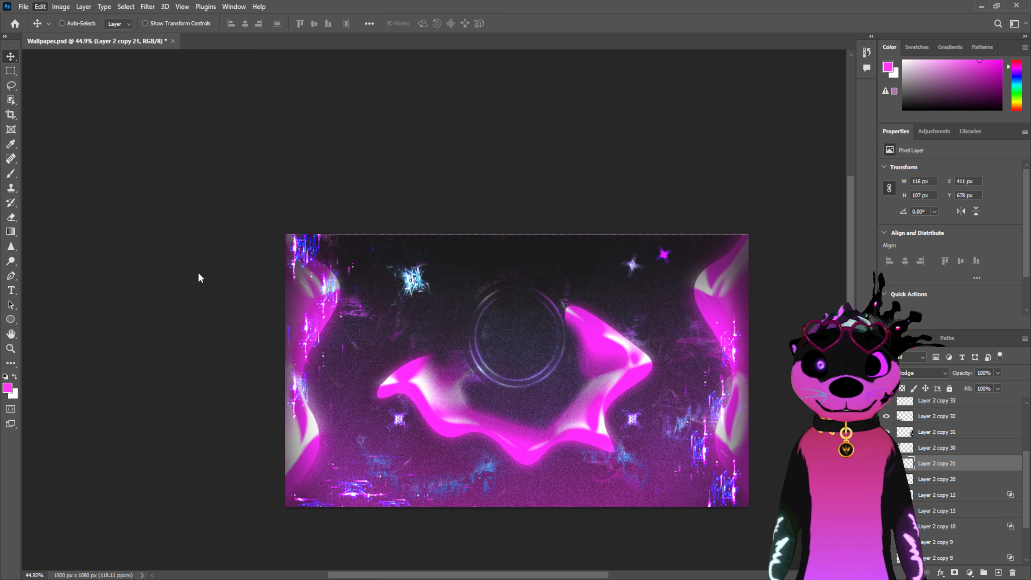
{"action": "key", "text": "ctrl+t"}
{"action": "left_click_drag", "start_coordinate": [458, 439], "coordinate": [452, 451]}
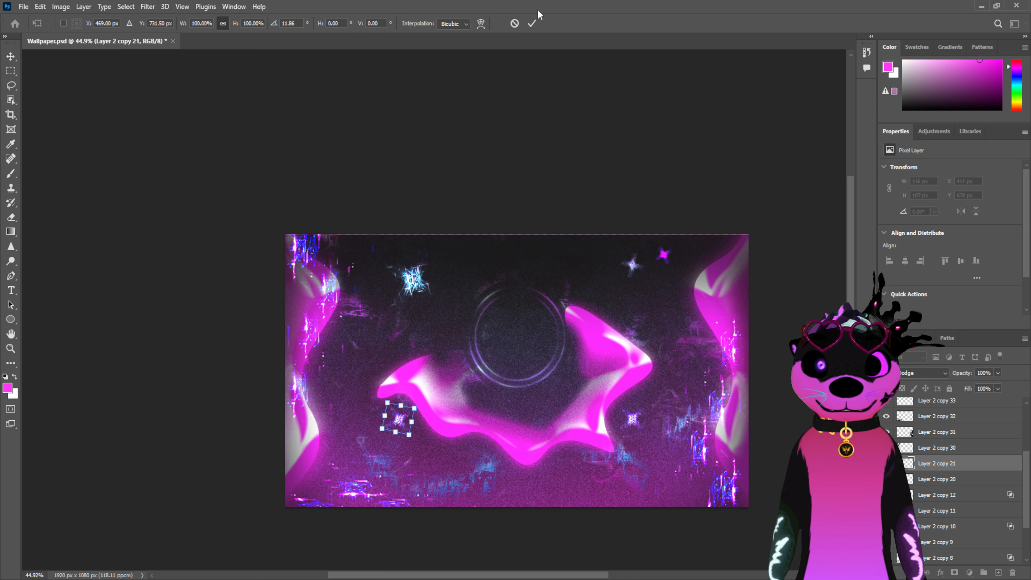
{"action": "left_click", "coordinate": [531, 23]}
{"action": "key", "text": "ctrl+j"}
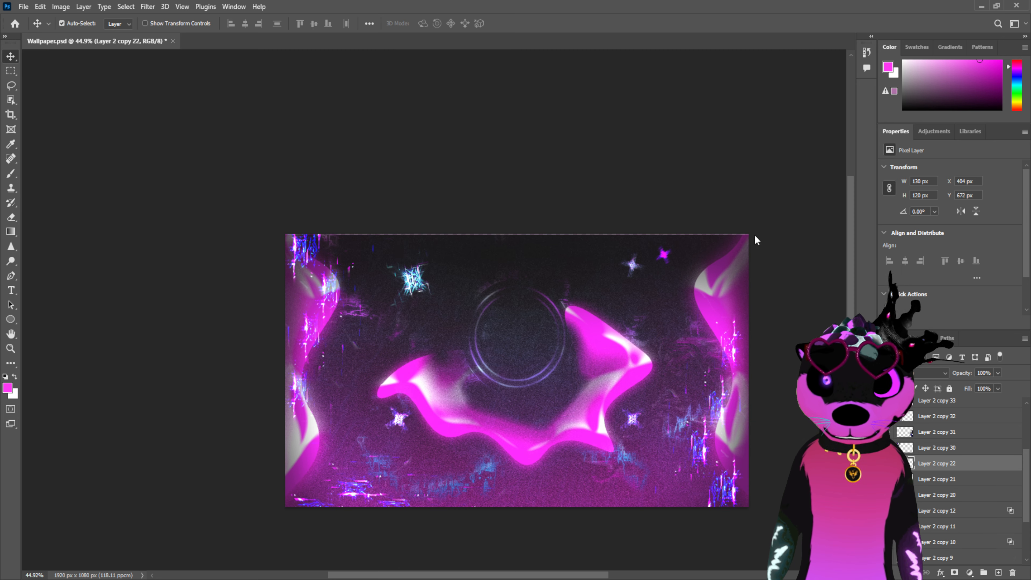
{"action": "key", "text": "Delete"}
{"action": "key", "text": "Delete"}
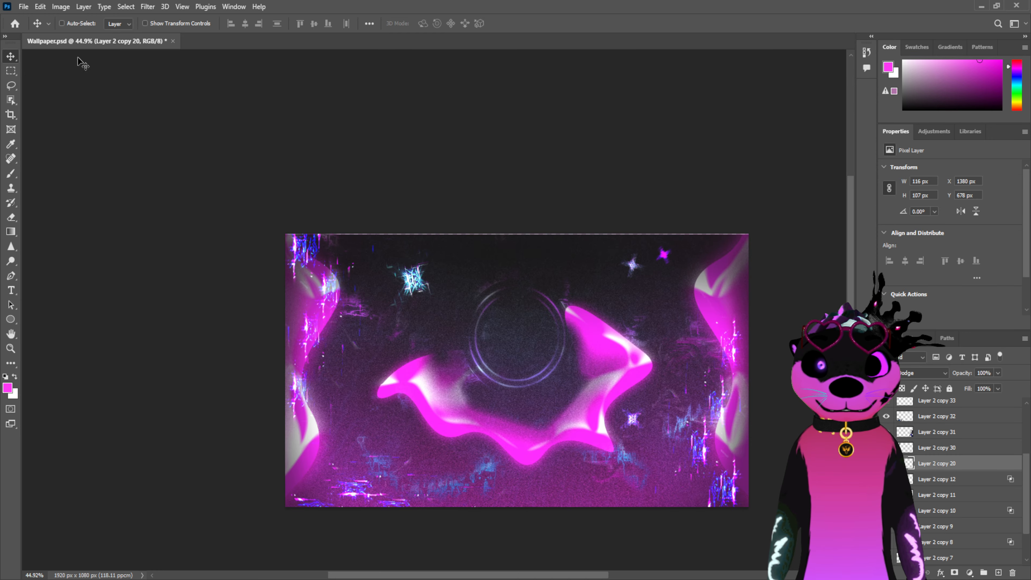
Hide the Stars layer containing the small stars in the artwork's upper-right area
{"action": "left_click", "coordinate": [665, 258]}
{"action": "scroll", "coordinate": [943, 447], "scroll_direction": "up", "scroll_amount": 1}
{"action": "key", "text": "ctrl+comma"}
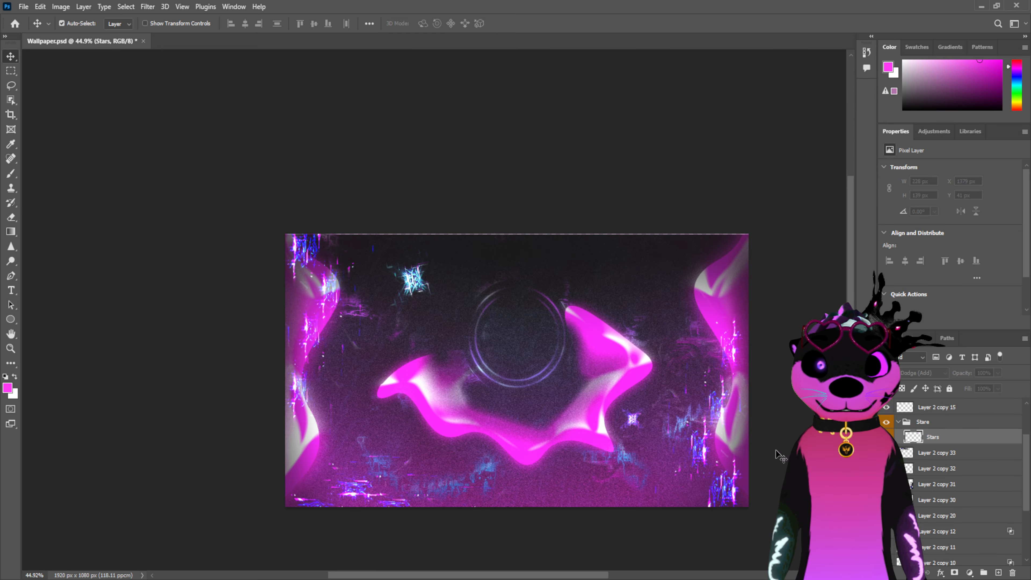
Hide Layer 2 copy 20, the small star beside the pink wave's lower-right end
{"action": "left_click", "coordinate": [412, 278]}
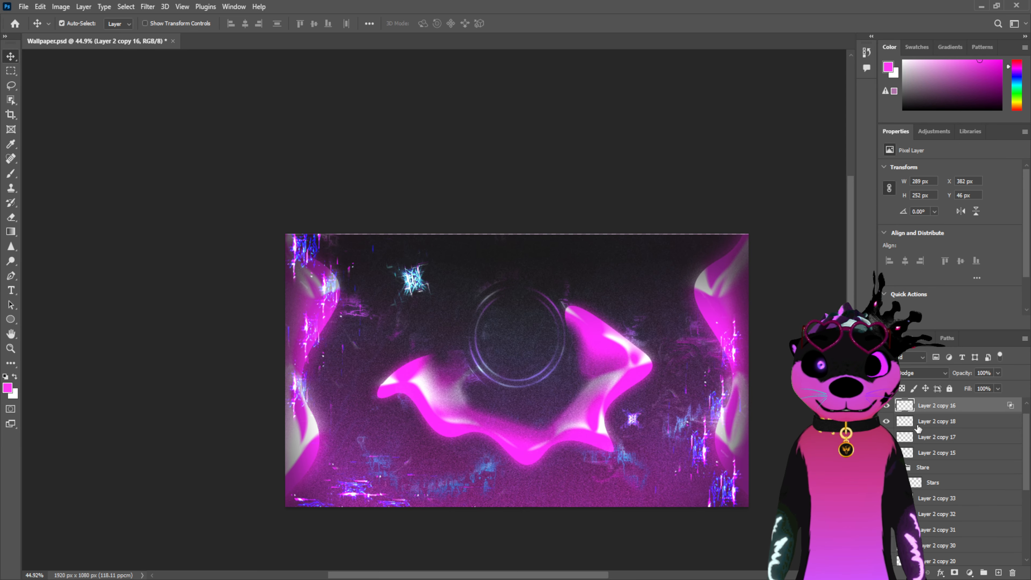
{"action": "left_click", "coordinate": [632, 423]}
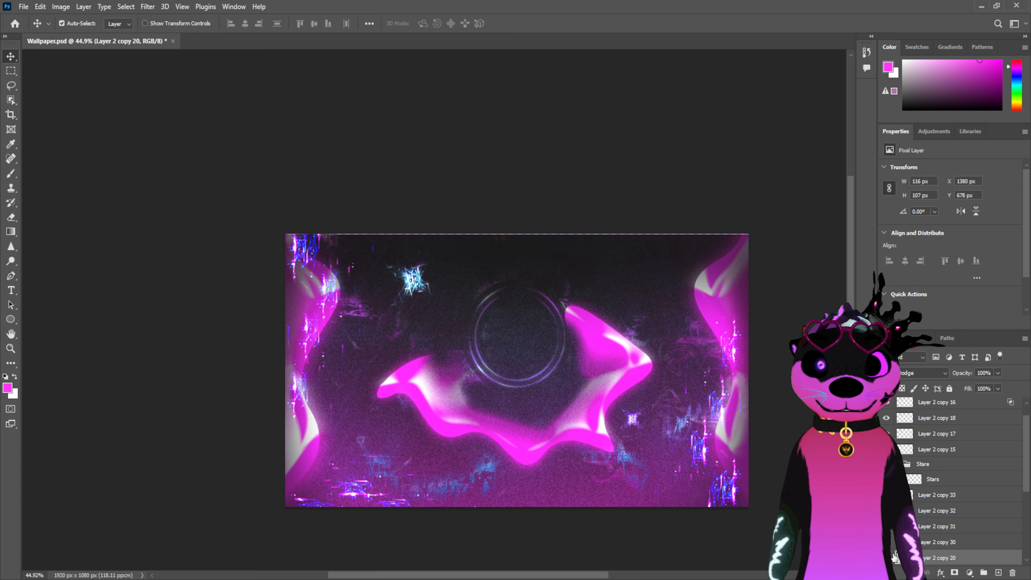
{"action": "scroll", "coordinate": [882, 421], "scroll_direction": "down", "scroll_amount": 2}
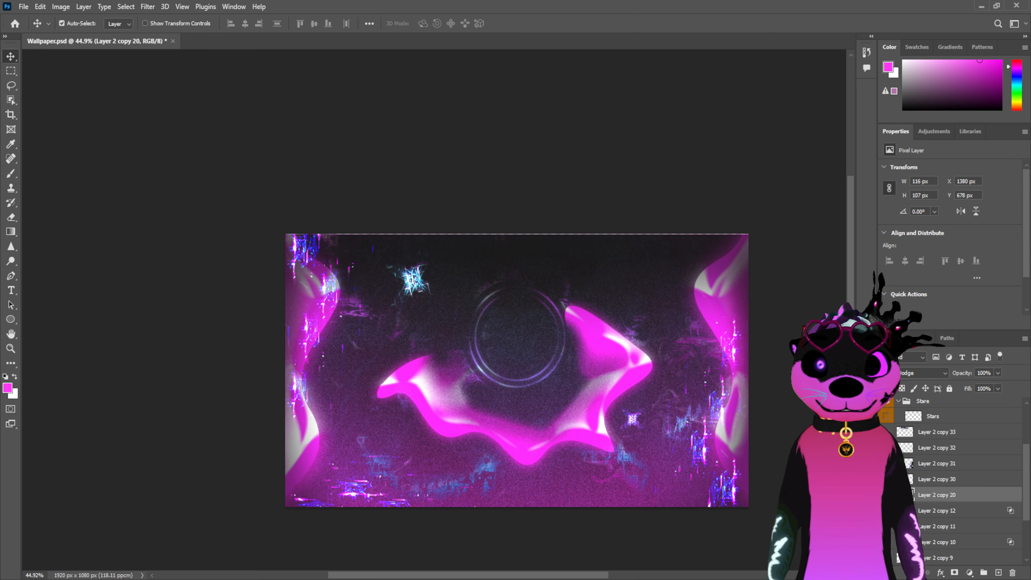
{"action": "left_click", "coordinate": [886, 432]}
{"action": "left_click", "coordinate": [887, 432]}
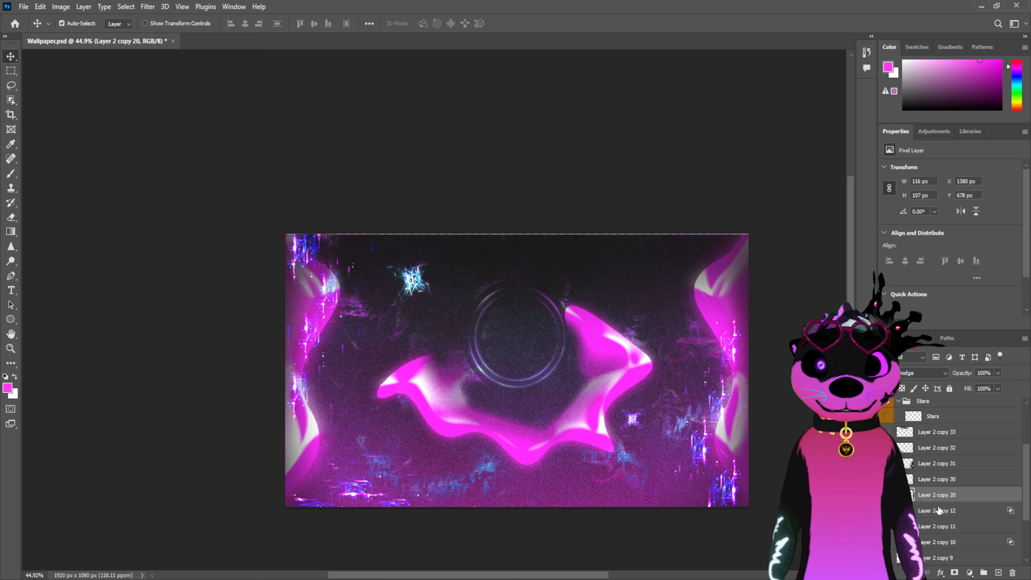
{"action": "scroll", "coordinate": [942, 510], "scroll_direction": "down", "scroll_amount": 3}
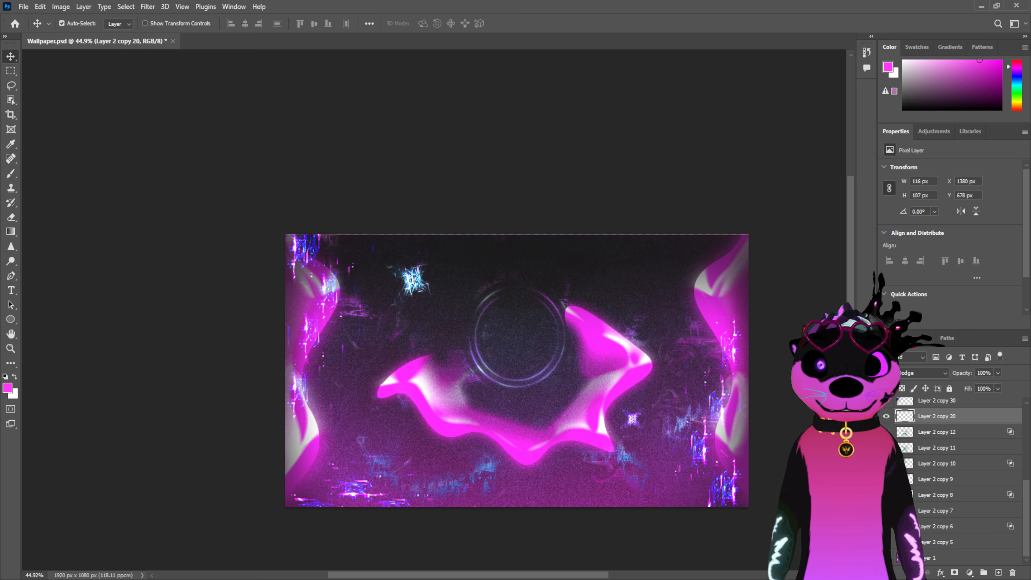
{"action": "left_click", "coordinate": [885, 418]}
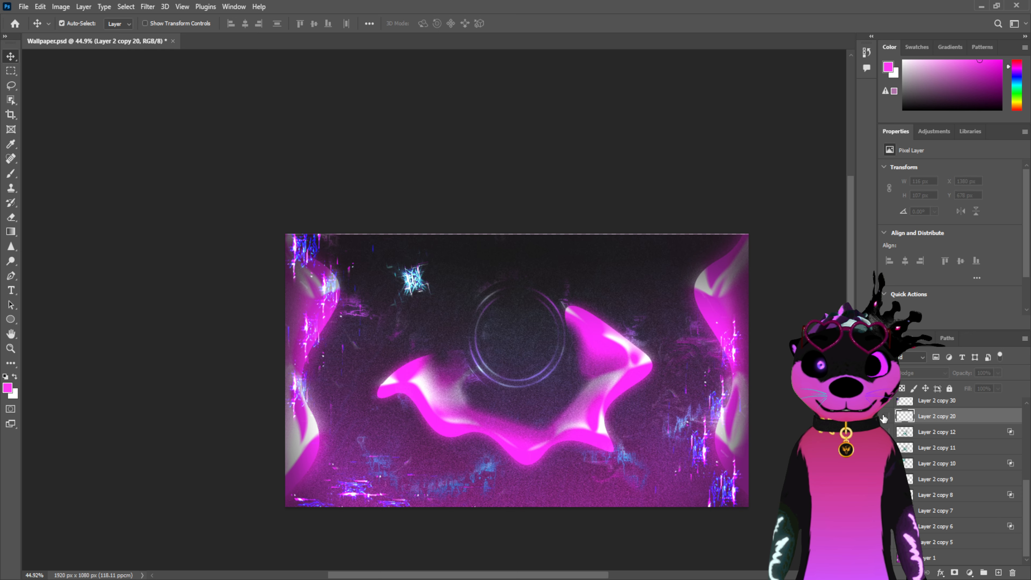
Merge the blue star's layers, Layer 2 copy 16 through copy 15, and set the merged star to Color Dodge
{"action": "left_click", "coordinate": [416, 281]}
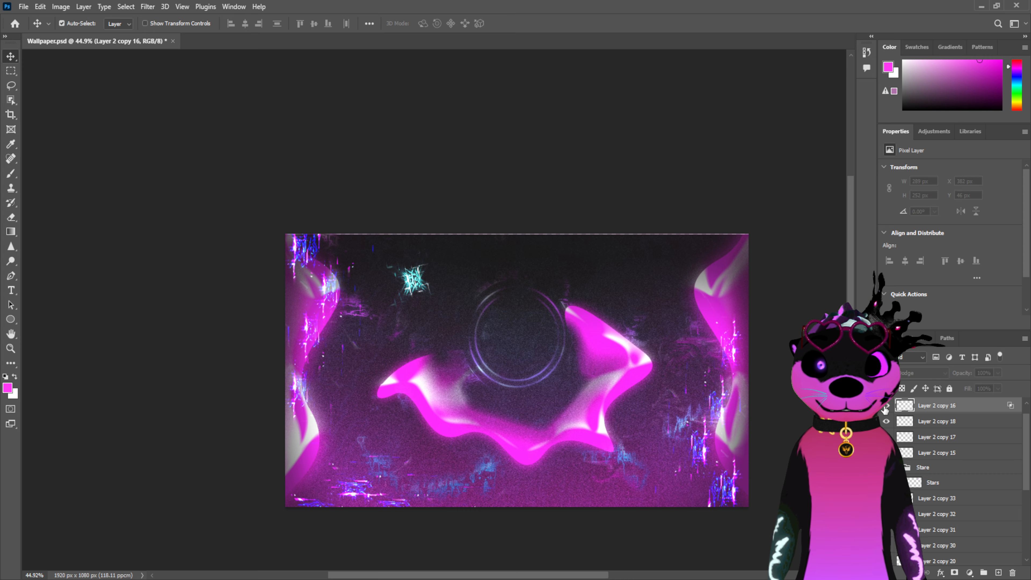
{"action": "left_click", "coordinate": [945, 425], "text": "shift"}
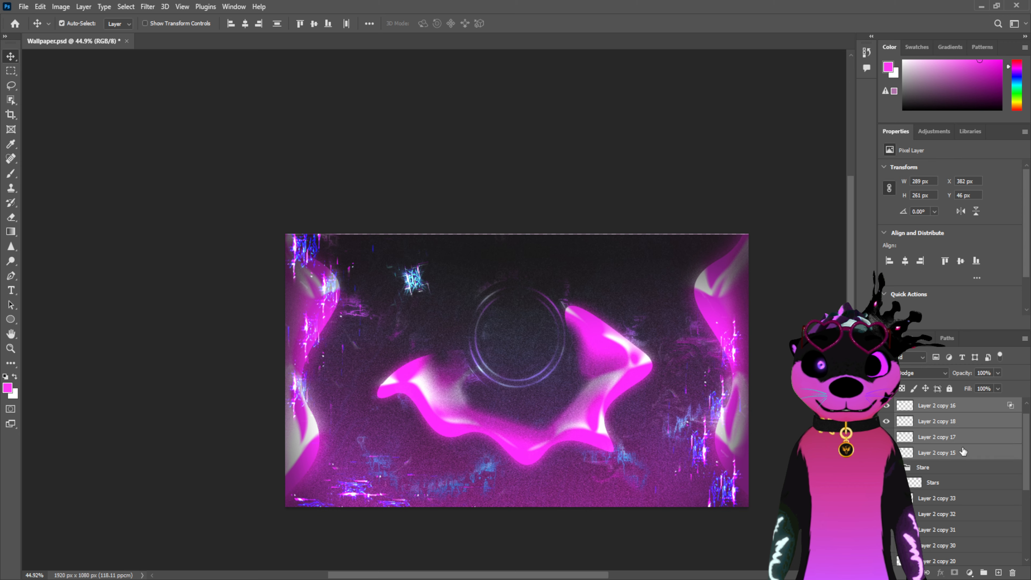
{"action": "key", "text": "ctrl+e"}
{"action": "left_click", "coordinate": [906, 368]}
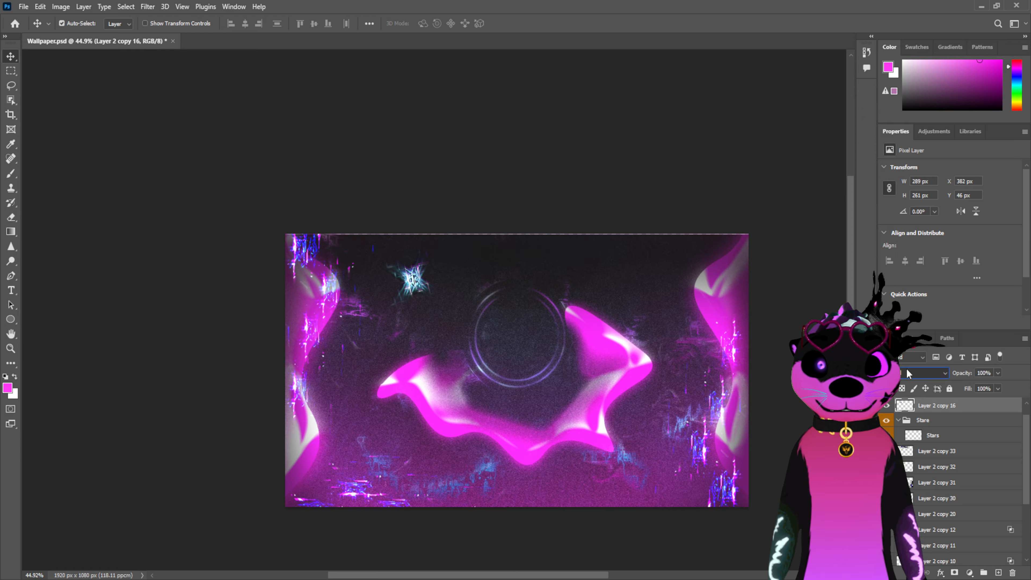
{"action": "left_click", "coordinate": [922, 407]}
{"action": "key", "text": "Up"}
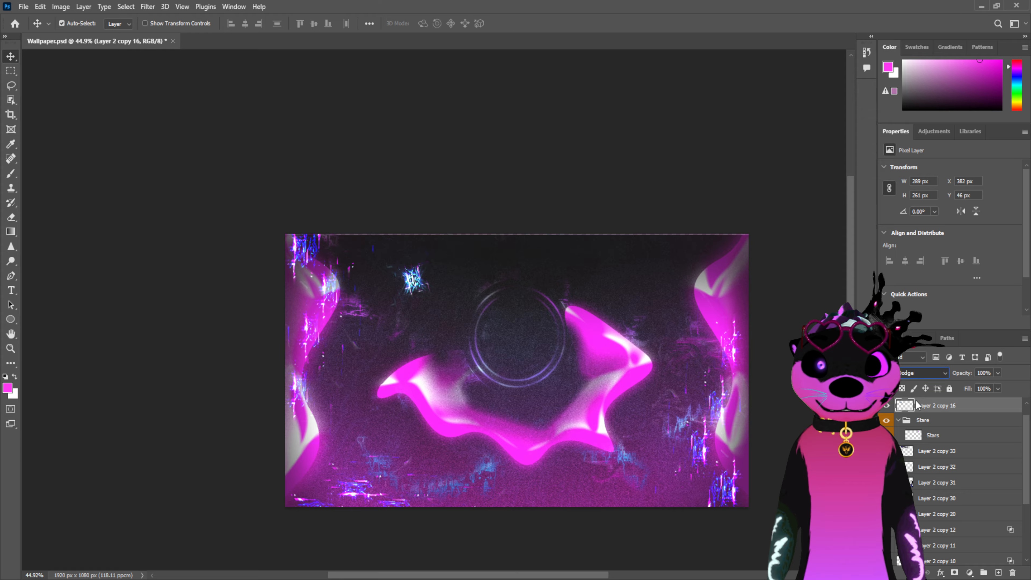
Duplicate the blue star to the ring's upper right and flatten the copy into a streak about 681 × 45 px at X 1023, Y 132 px
{"action": "key", "text": "ctrl+j"}
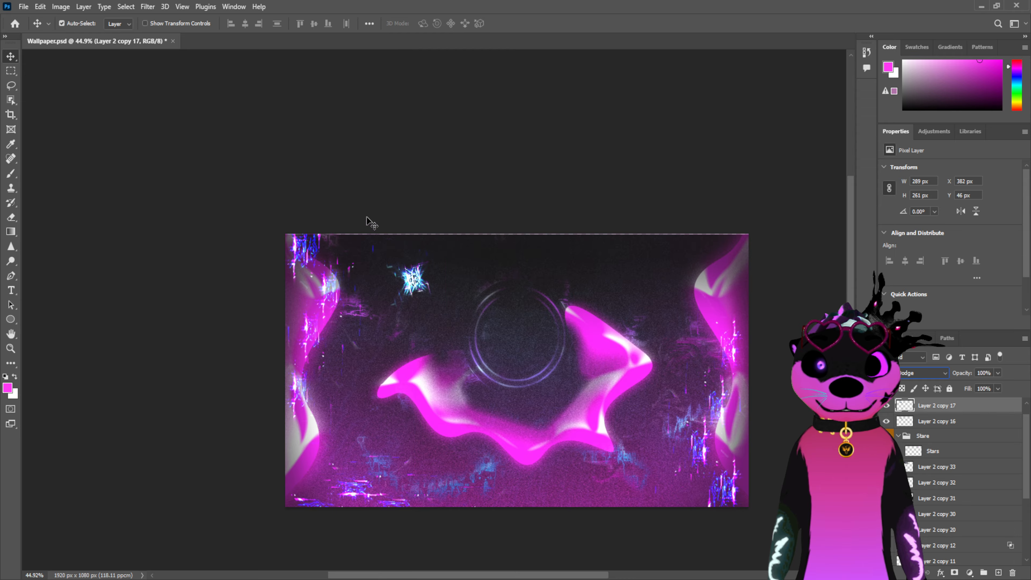
{"action": "left_click", "coordinate": [73, 25]}
{"action": "left_click_drag", "start_coordinate": [454, 291], "coordinate": [630, 270]}
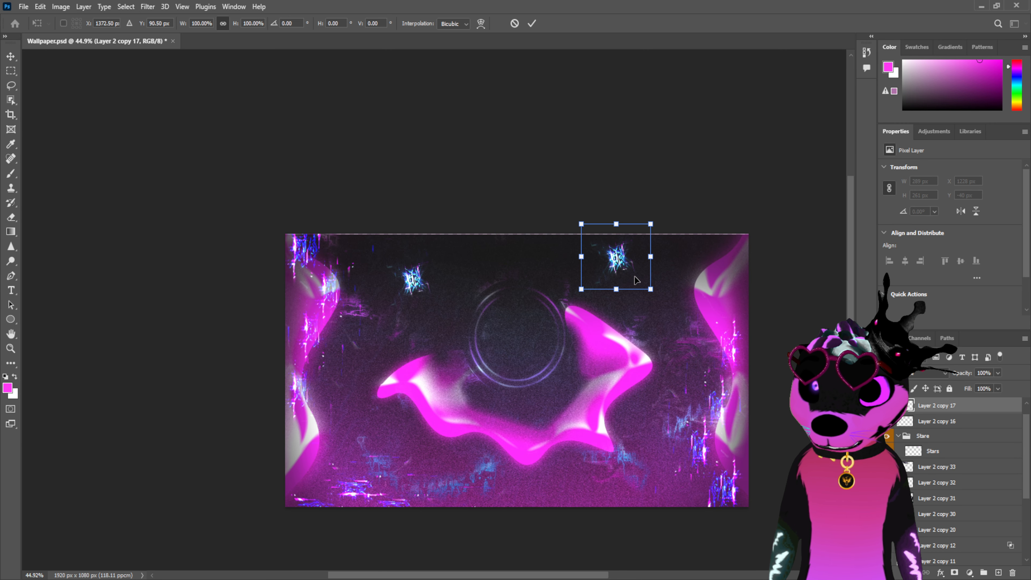
{"action": "left_click_drag", "start_coordinate": [615, 224], "coordinate": [745, 284]}
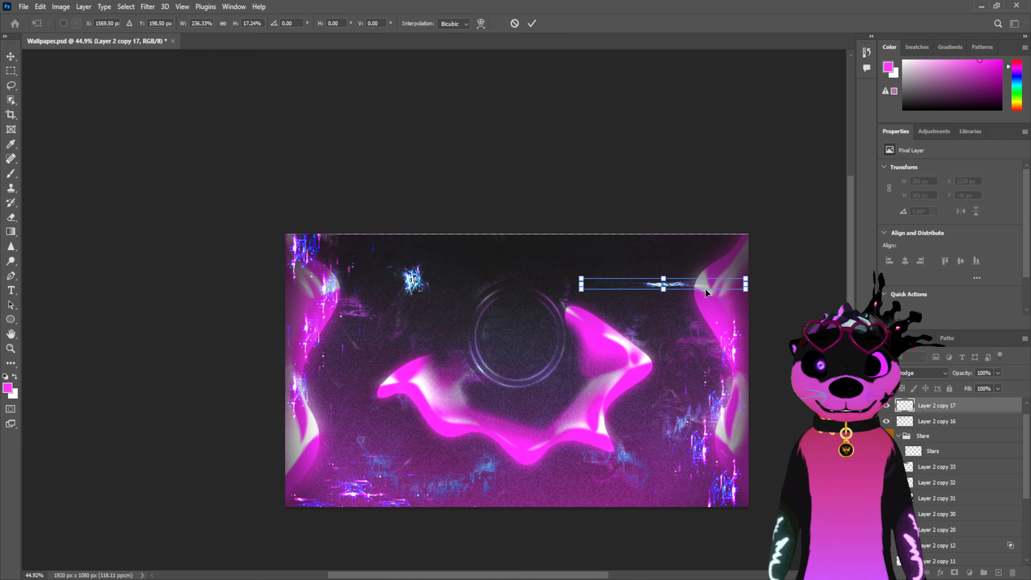
{"action": "left_click_drag", "start_coordinate": [669, 288], "coordinate": [622, 277]}
{"action": "left_click", "coordinate": [533, 23]}
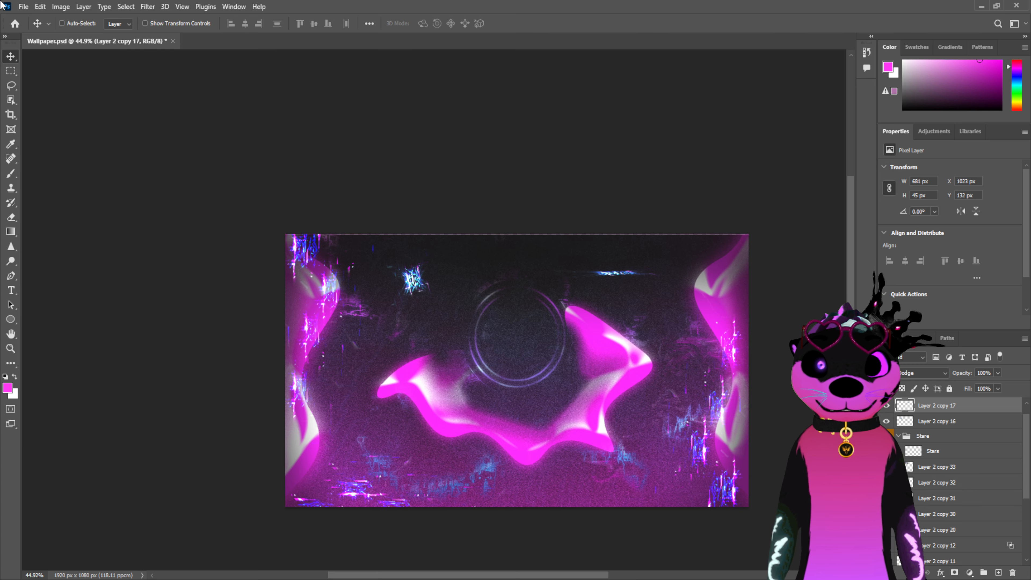
Duplicate the horizontal streak, rotate the copy 75° to form a cross, and merge the two streak layers
{"action": "key", "text": "ctrl+j"}
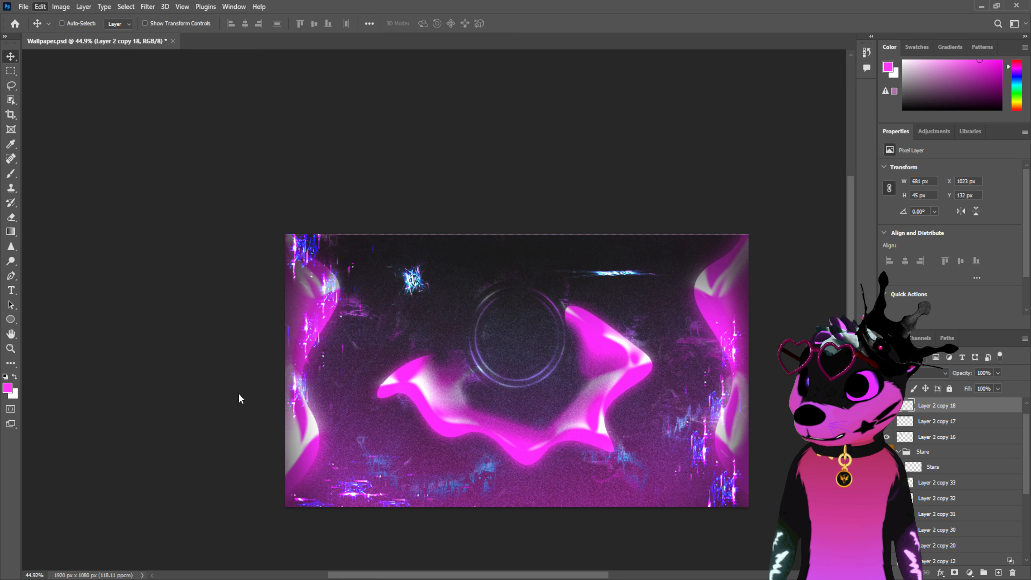
{"action": "key", "text": "ctrl+t"}
{"action": "mouse_move", "coordinate": [683, 306]}
{"action": "left_mouse_down"}
{"action": "mouse_move", "coordinate": [603, 348]}
{"action": "mouse_move", "coordinate": [579, 340]}
{"action": "mouse_move", "coordinate": [598, 348]}
{"action": "left_mouse_up"}
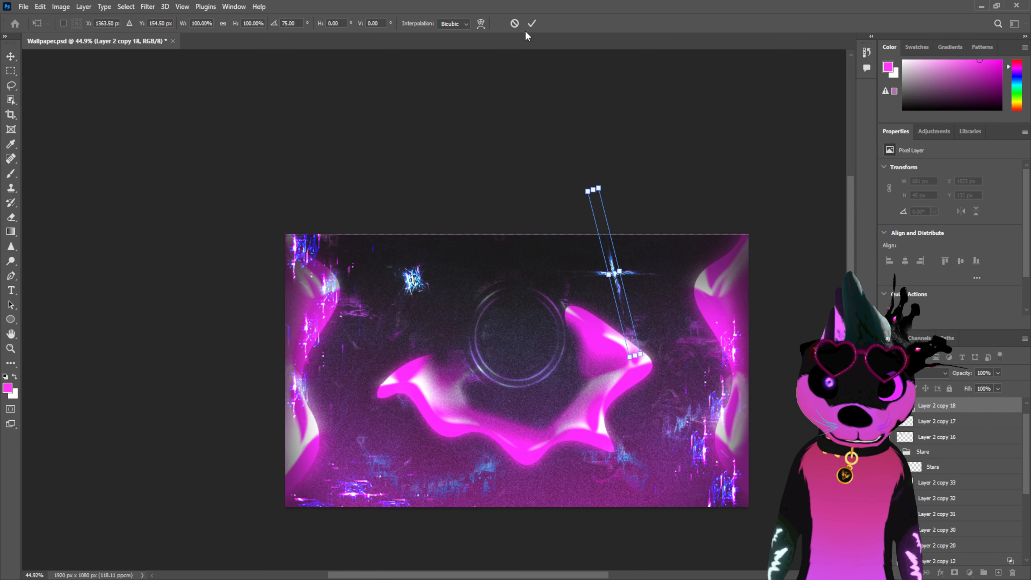
{"action": "left_click", "coordinate": [531, 23]}
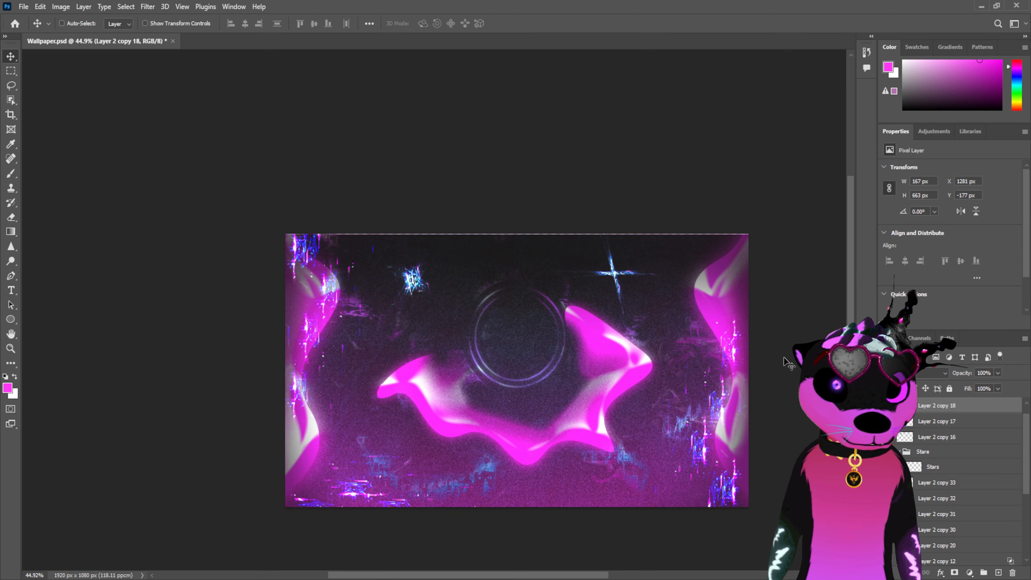
{"action": "left_click", "coordinate": [970, 422], "text": "shift"}
{"action": "key", "text": "ctrl+e"}
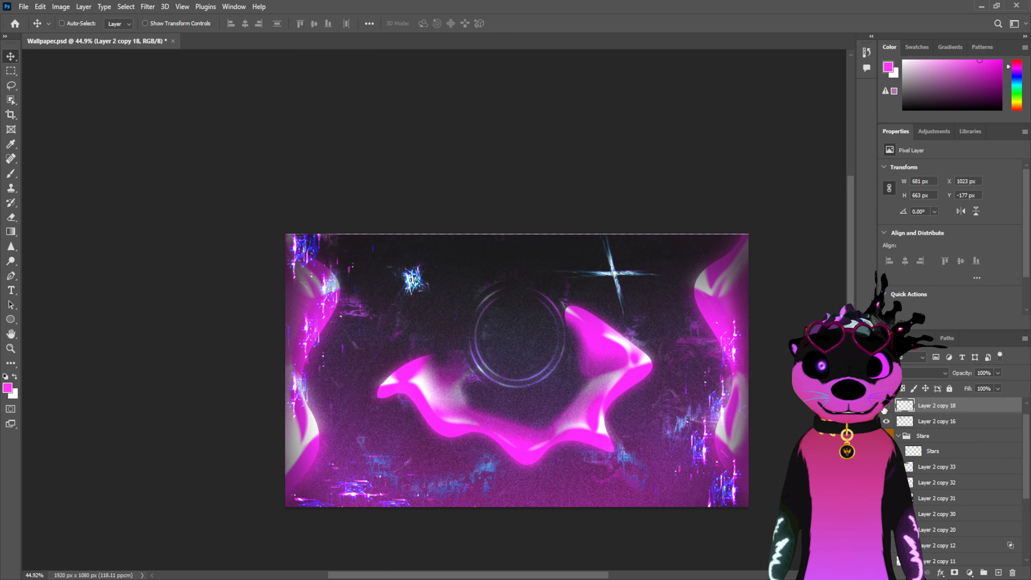
Duplicate the cross, distort the copy by pulling its upper-left corner inward to add diagonal rays, and merge both layers
{"action": "left_click", "coordinate": [885, 407]}
{"action": "left_click", "coordinate": [885, 407]}
{"action": "key", "text": "ctrl+j"}
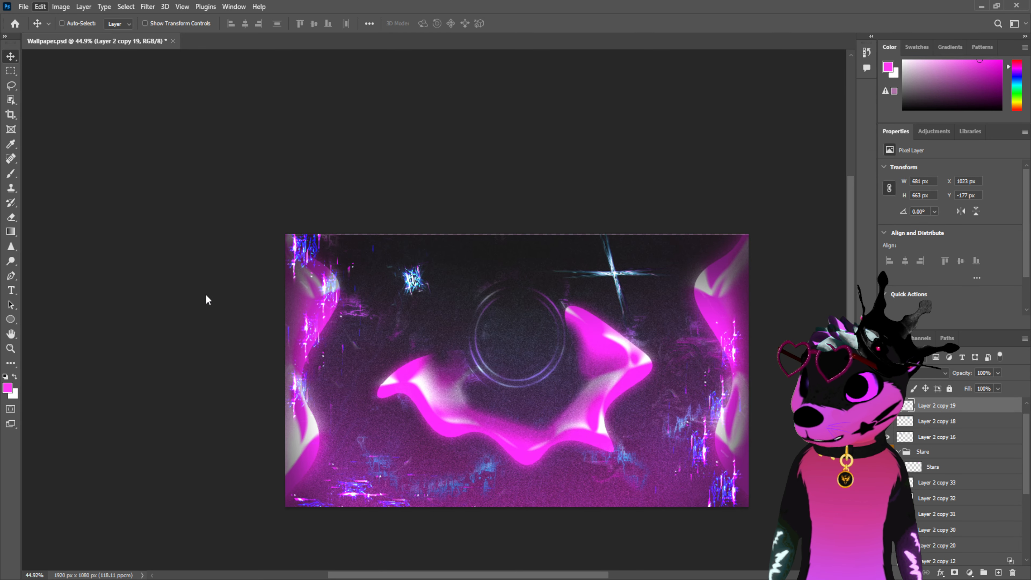
{"action": "key", "text": "ctrl+t"}
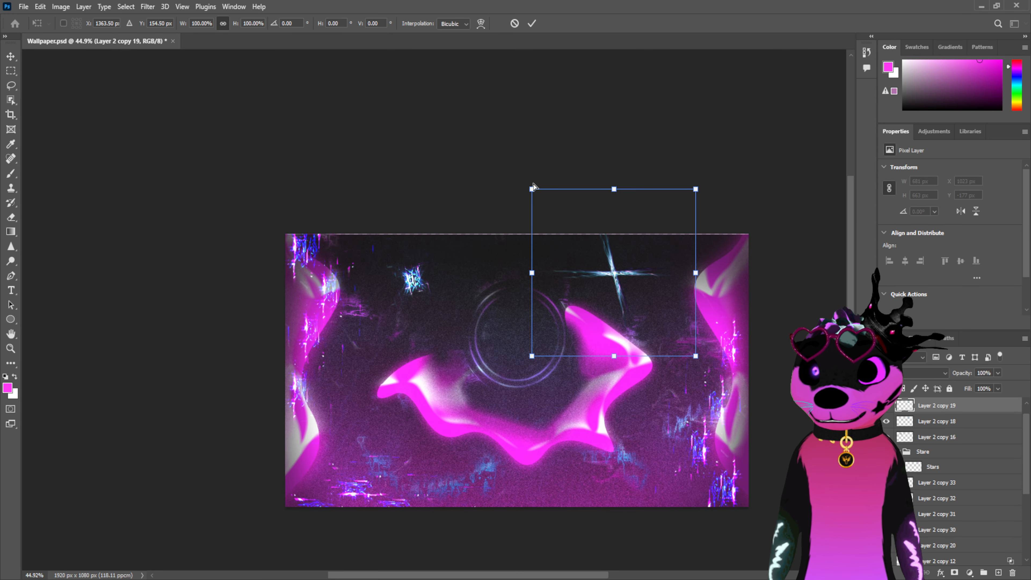
{"action": "left_click_drag", "start_coordinate": [534, 186], "coordinate": [596, 257]}
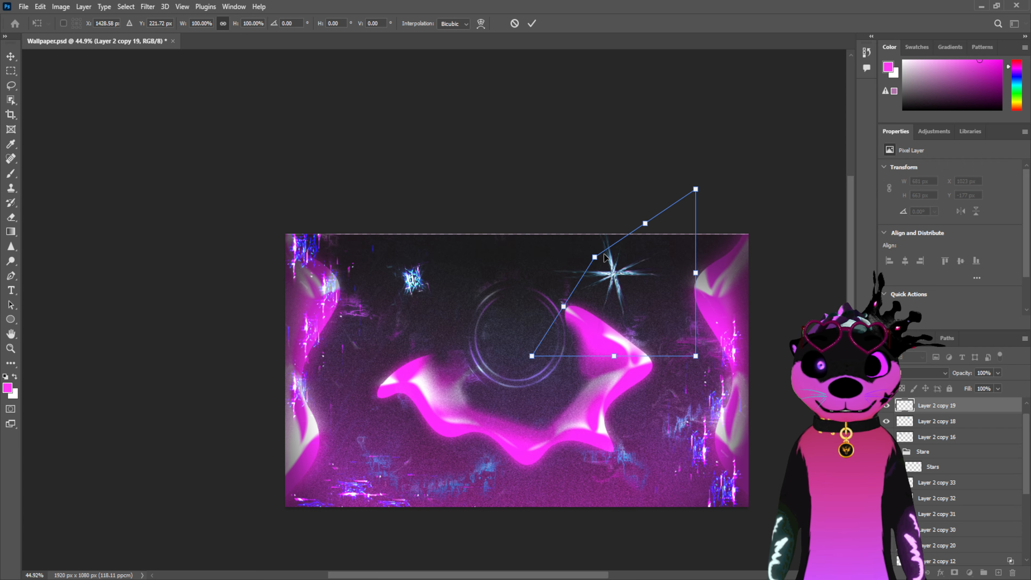
{"action": "left_click", "coordinate": [532, 24]}
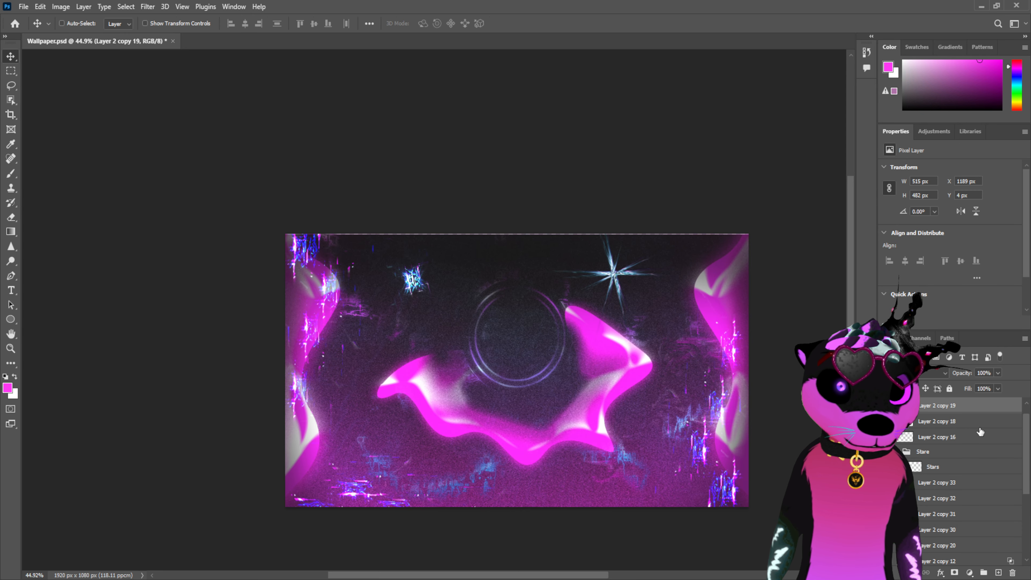
{"action": "left_click", "coordinate": [966, 424], "text": "ctrl"}
{"action": "key", "text": "ctrl+e"}
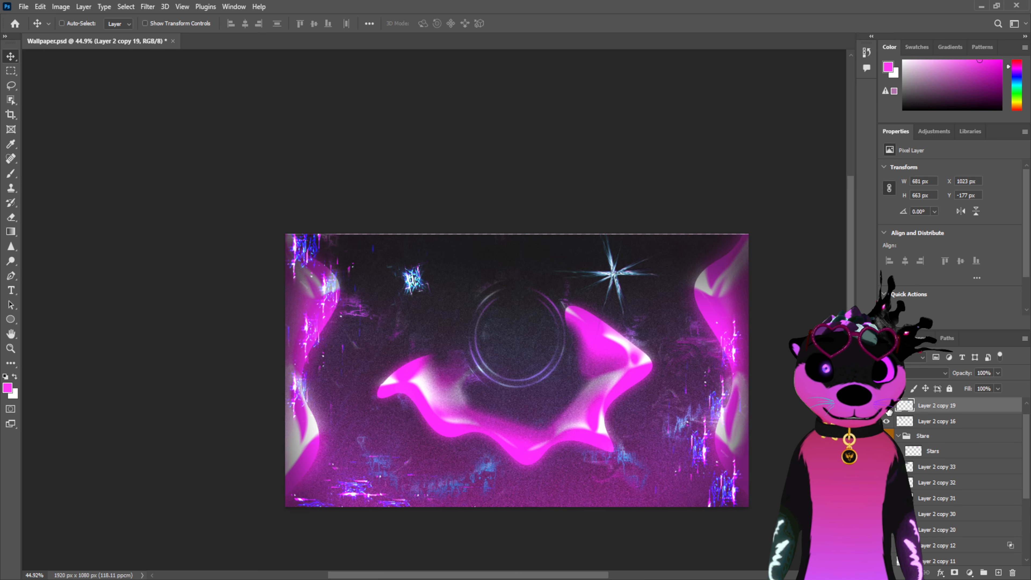
Move the merged star to the canvas's upper edge at about X 1055, Y -325 px, and set it to Color Dodge
{"action": "left_click", "coordinate": [887, 406]}
{"action": "left_click", "coordinate": [887, 406]}
{"action": "left_click_drag", "start_coordinate": [618, 278], "coordinate": [624, 237]}
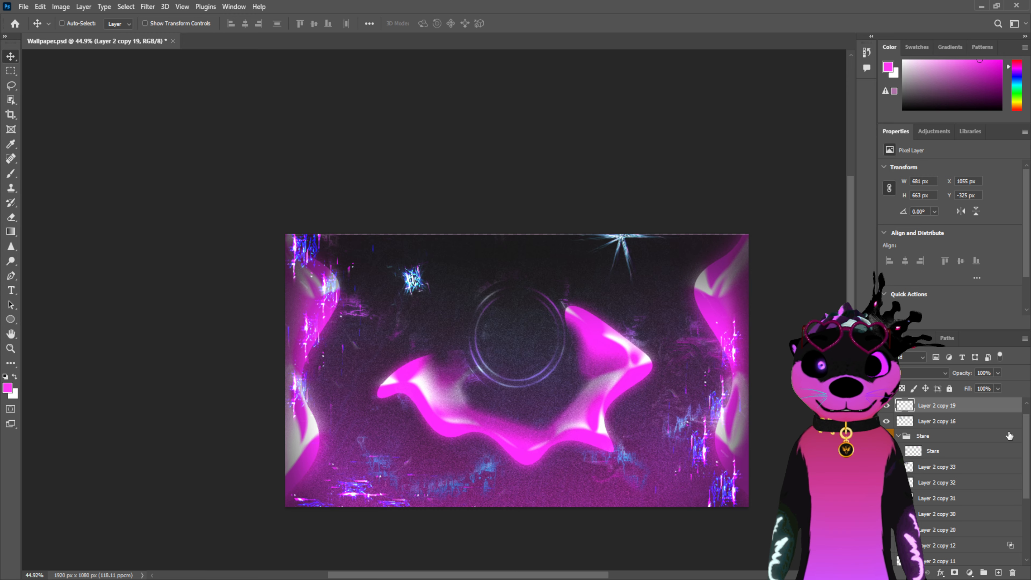
{"action": "left_click", "coordinate": [938, 373]}
{"action": "left_click", "coordinate": [905, 403]}
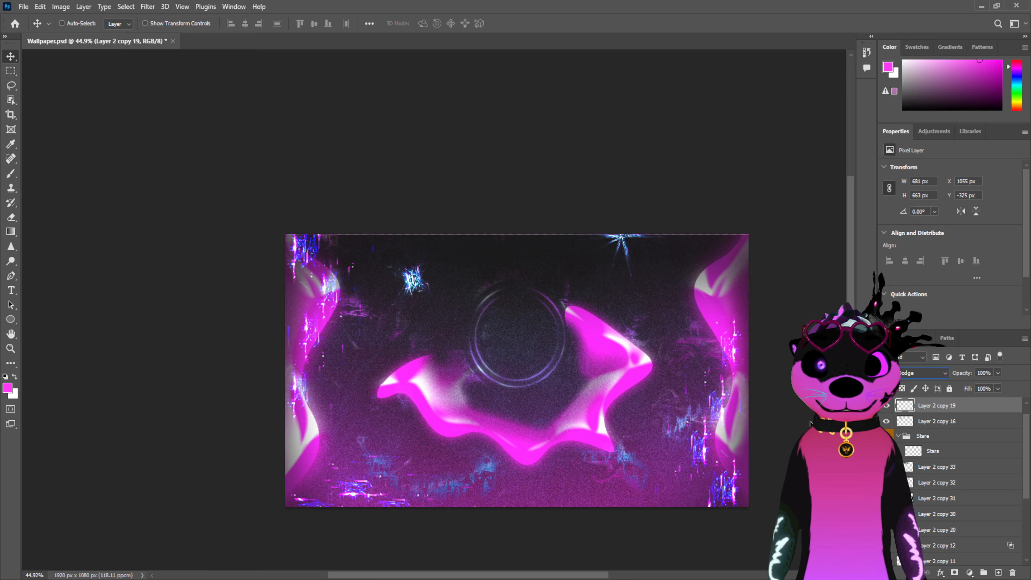
Place the star on the right edge's wave and a duplicate on the central pink wave's left tip, at about X 186, Y 245 px
{"action": "left_click_drag", "start_coordinate": [636, 244], "coordinate": [392, 383]}
{"action": "key", "text": "ctrl+j"}
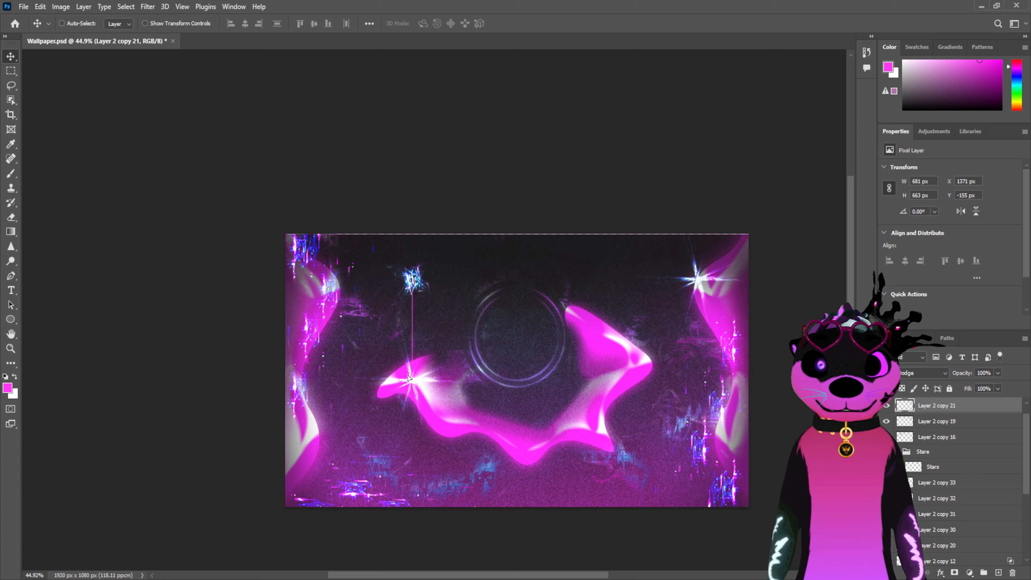
{"action": "key", "text": "ctrl"}
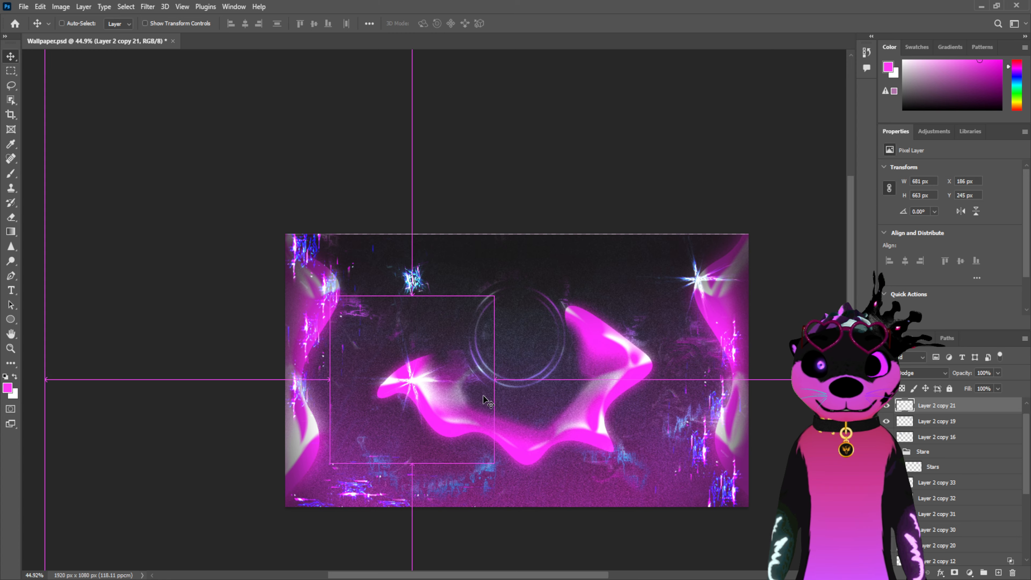
Rotate the duplicate star on the central pink wave's left tip by about 32°
{"action": "left_click", "coordinate": [43, 5]}
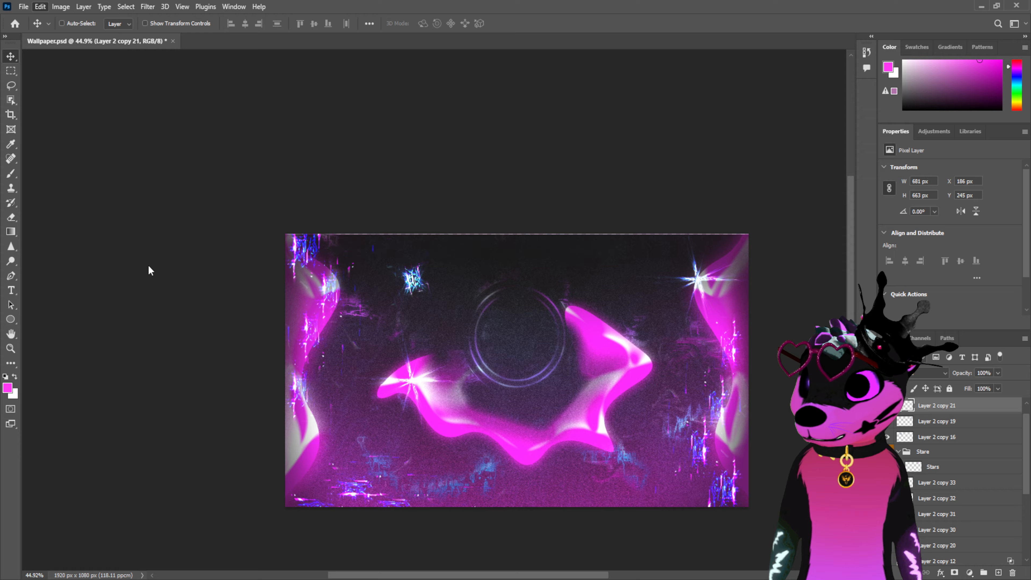
{"action": "key", "text": "ctrl+t"}
{"action": "left_click_drag", "start_coordinate": [547, 417], "coordinate": [512, 477]}
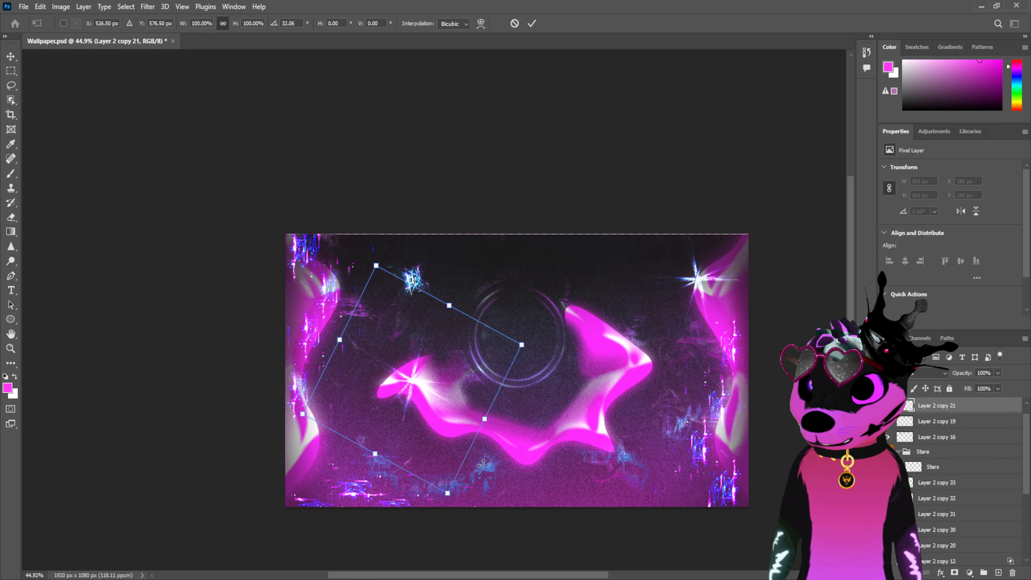
{"action": "left_click", "coordinate": [532, 23]}
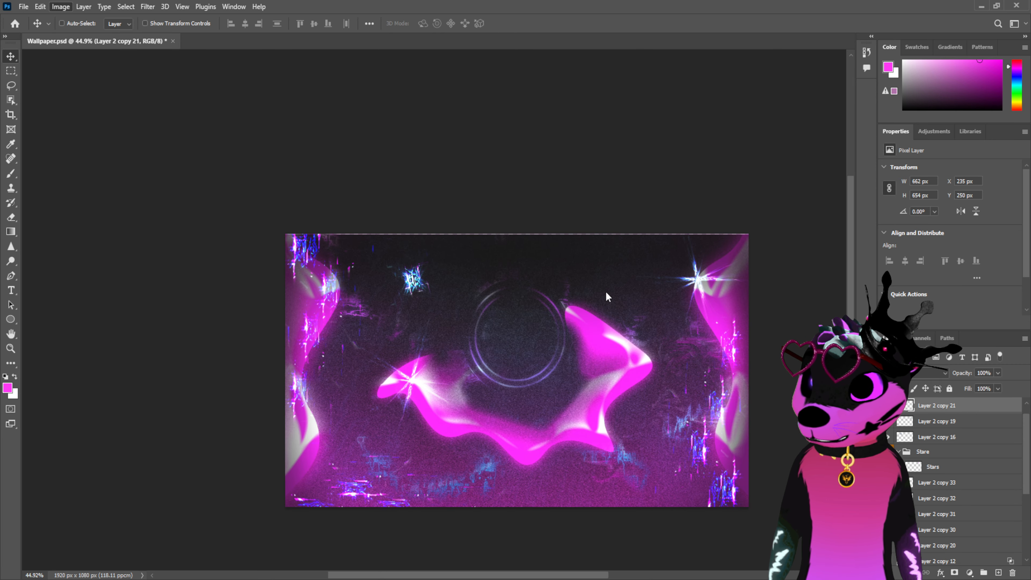
Shrink the right edge's star to about 389 × 381 px and place a duplicate on the left edge's lower wave
{"action": "left_click", "coordinate": [946, 421]}
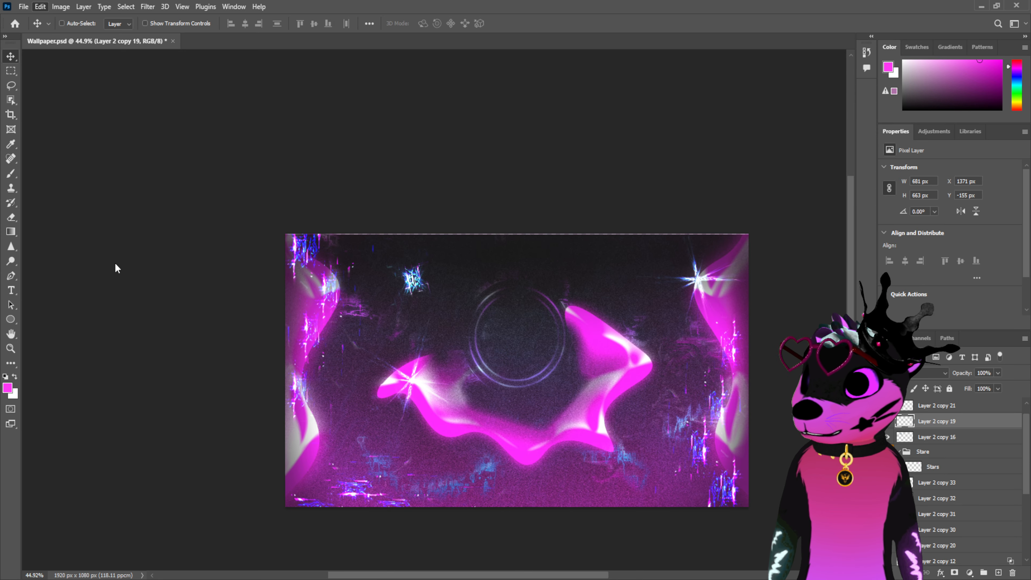
{"action": "key", "text": "ctrl+t"}
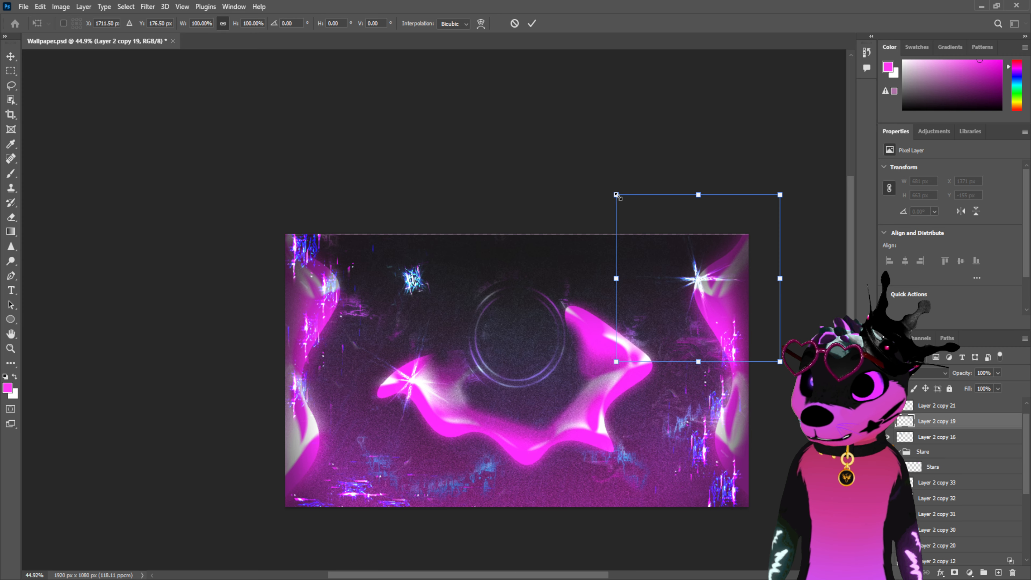
{"action": "left_click_drag", "start_coordinate": [616, 195], "coordinate": [708, 247]}
{"action": "key", "text": "Return"}
{"action": "left_click_drag", "start_coordinate": [729, 310], "coordinate": [322, 441]}
{"action": "key", "text": "ctrl+j"}
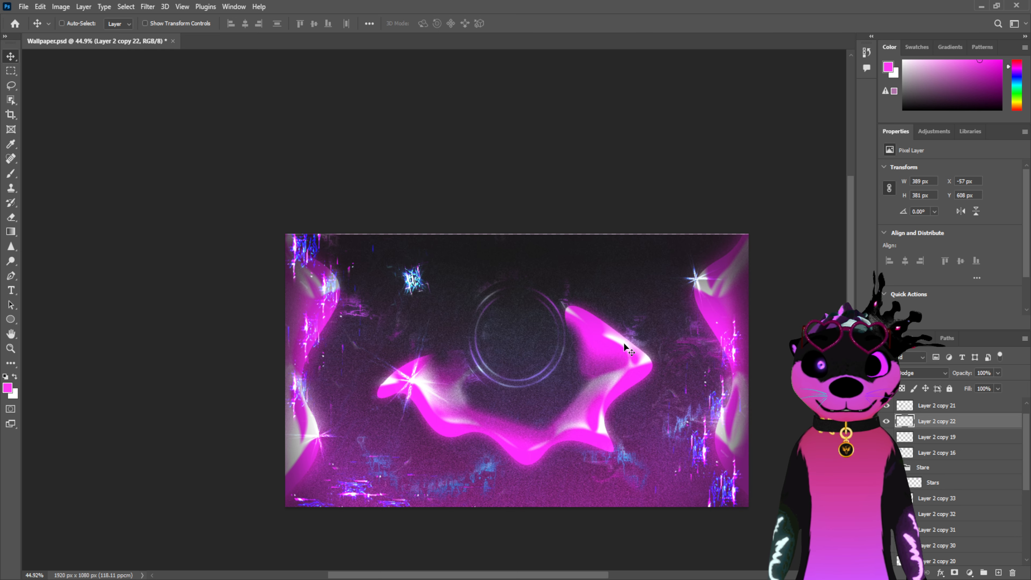
Place two more star duplicates on the central wave, one on its lower-right corner and one on the upper tip beside the ring
{"action": "key", "text": "ctrl+j"}
{"action": "left_click_drag", "start_coordinate": [391, 431], "coordinate": [687, 357]}
{"action": "key", "text": "ctrl+j"}
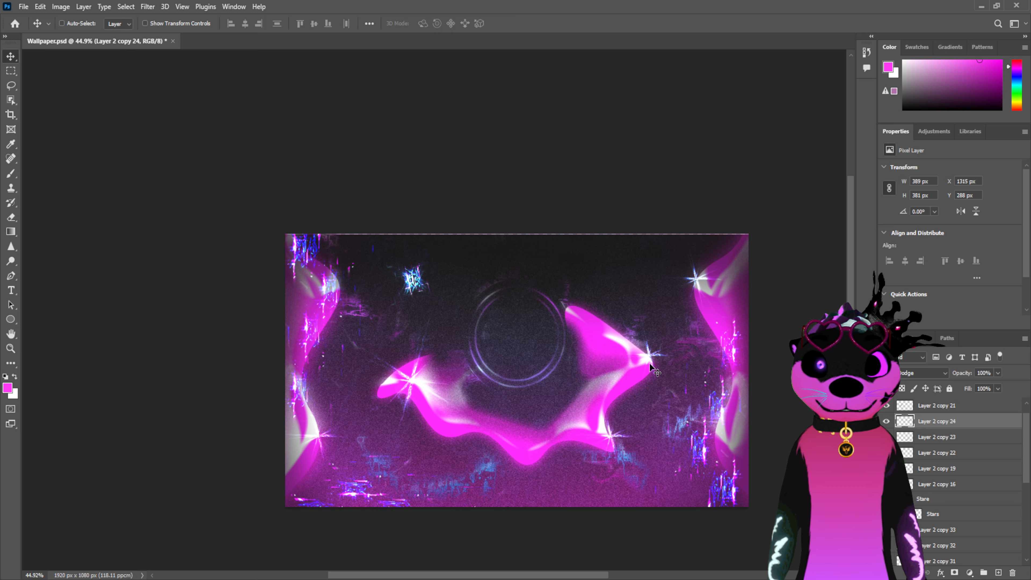
{"action": "left_click_drag", "start_coordinate": [652, 366], "coordinate": [626, 329]}
{"action": "left_click_drag", "start_coordinate": [546, 325], "coordinate": [574, 300]}
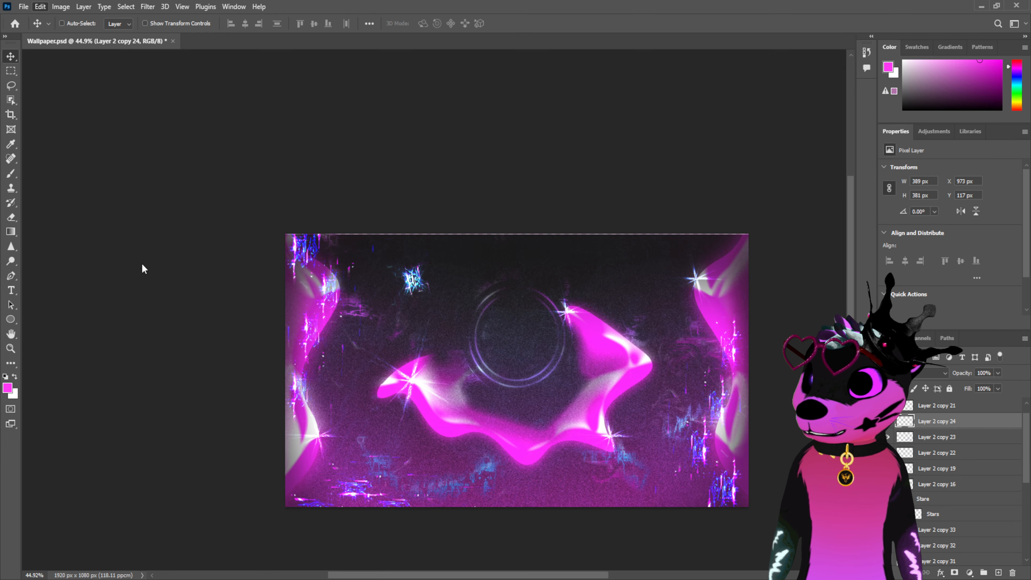
Rotate the star on the ring-side tip by about 76° and scale it to about 86%, keeping it centred on the tip
{"action": "left_click_drag", "start_coordinate": [568, 368], "coordinate": [512, 326]}
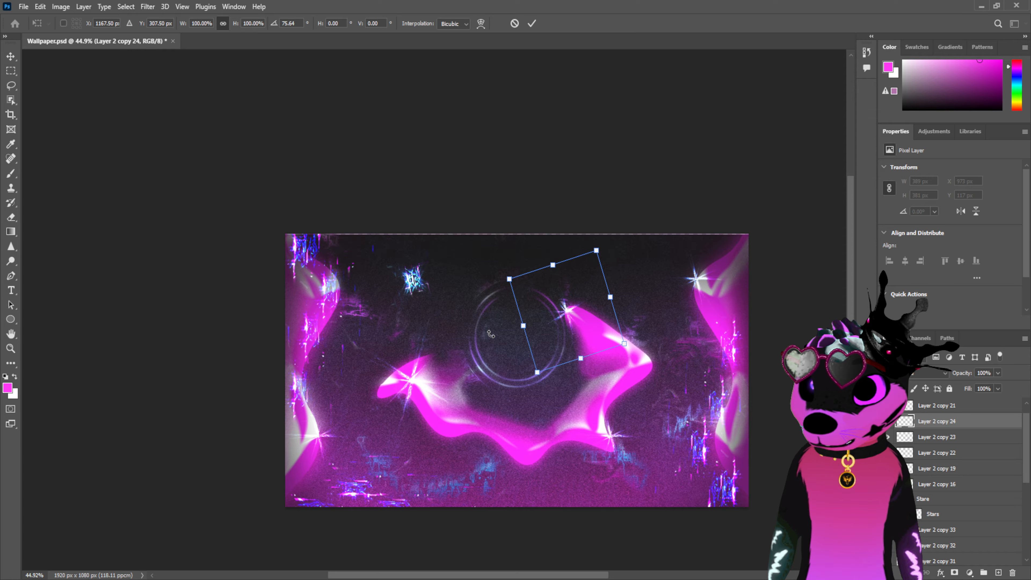
{"action": "left_click_drag", "start_coordinate": [584, 308], "coordinate": [585, 306]}
{"action": "left_click", "coordinate": [532, 23]}
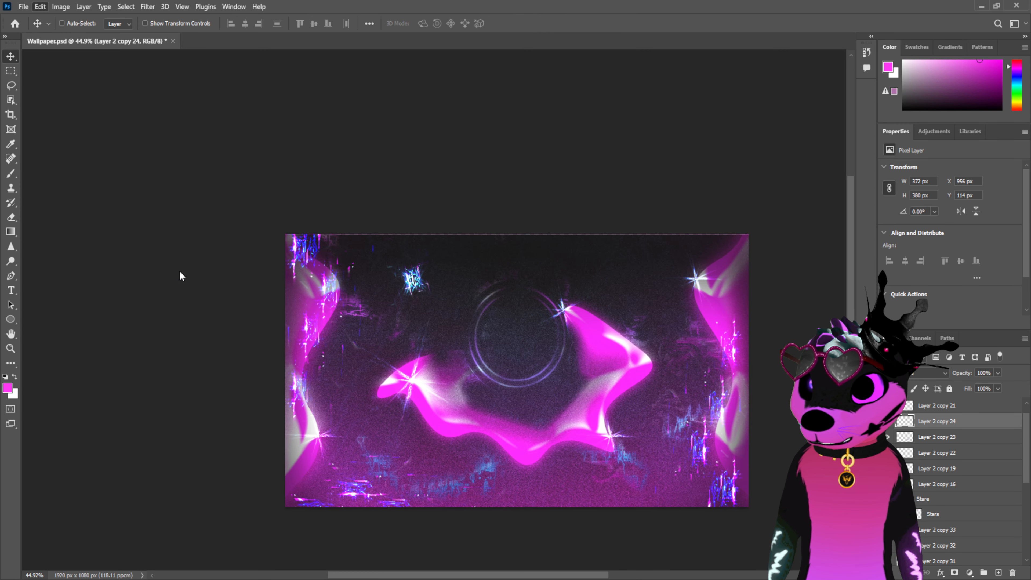
{"action": "key", "text": "ctrl+t"}
{"action": "left_click_drag", "start_coordinate": [523, 265], "coordinate": [528, 276]}
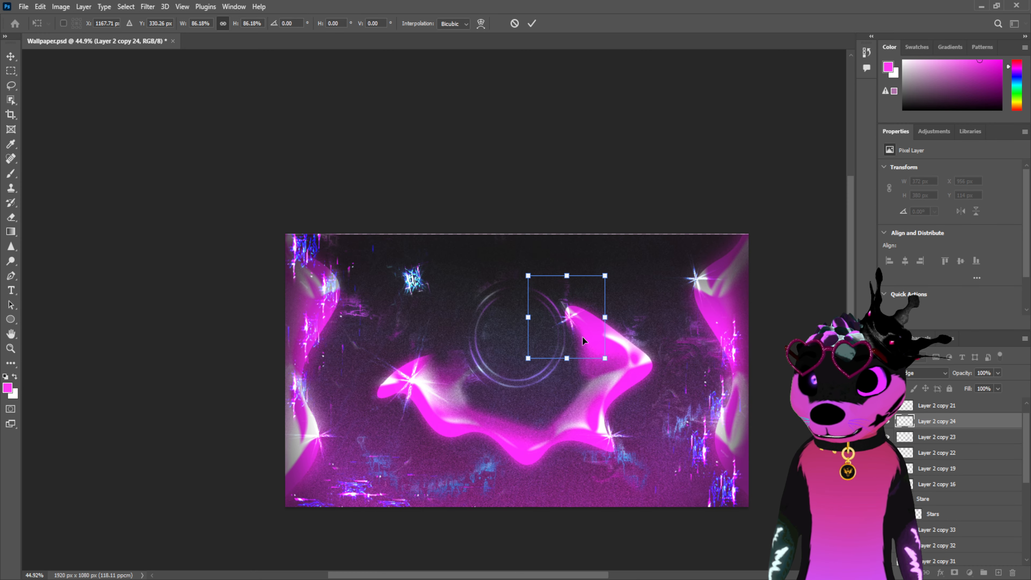
{"action": "left_click_drag", "start_coordinate": [583, 336], "coordinate": [581, 321]}
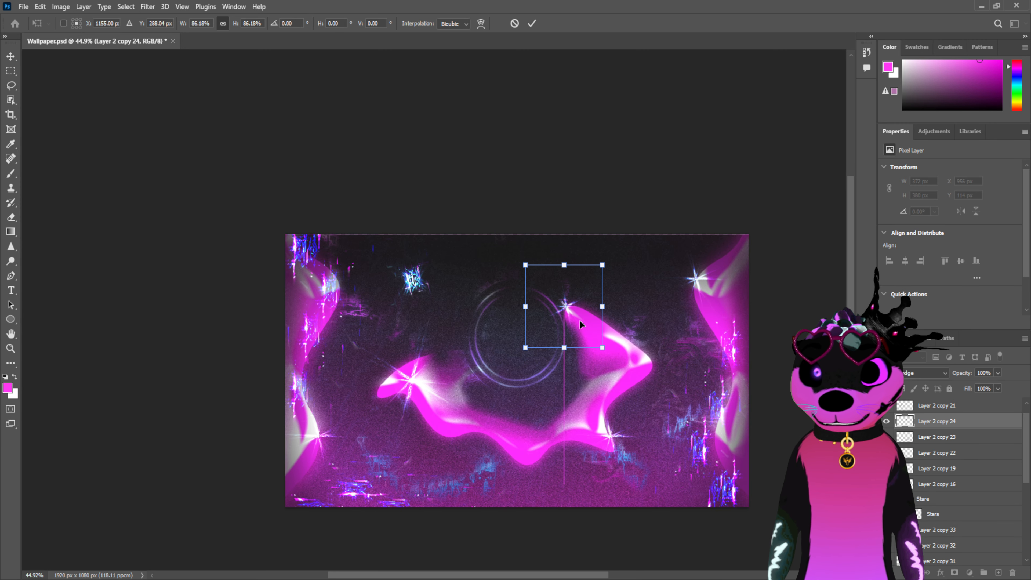
{"action": "left_click", "coordinate": [531, 23]}
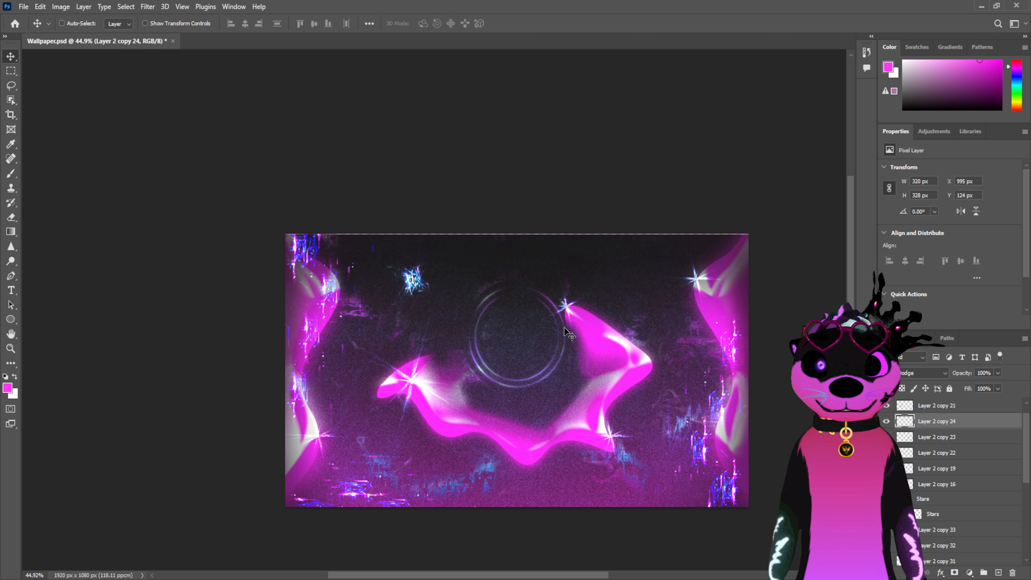
Move the blue glitch motif to X 422, Y 0 px and place a duplicate of it at about X 1091, Y -6 px
{"action": "left_click", "coordinate": [62, 23]}
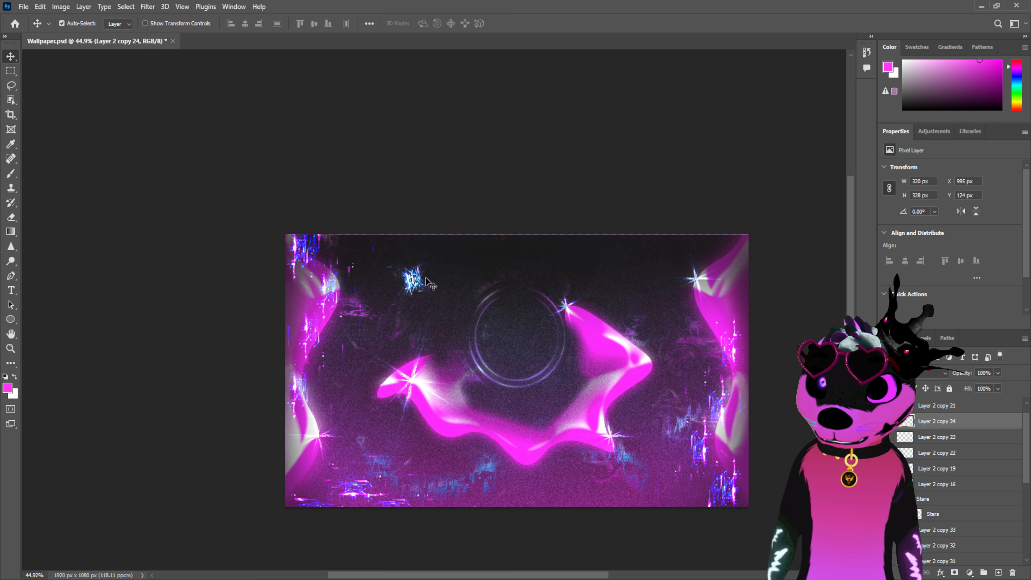
{"action": "left_click", "coordinate": [610, 339]}
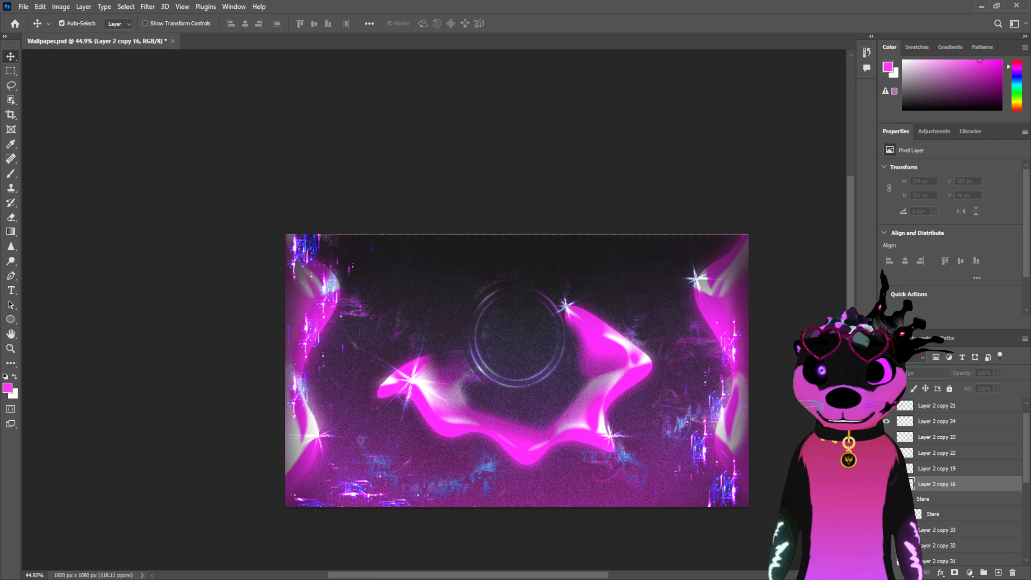
{"action": "left_click_drag", "start_coordinate": [396, 264], "coordinate": [405, 255]}
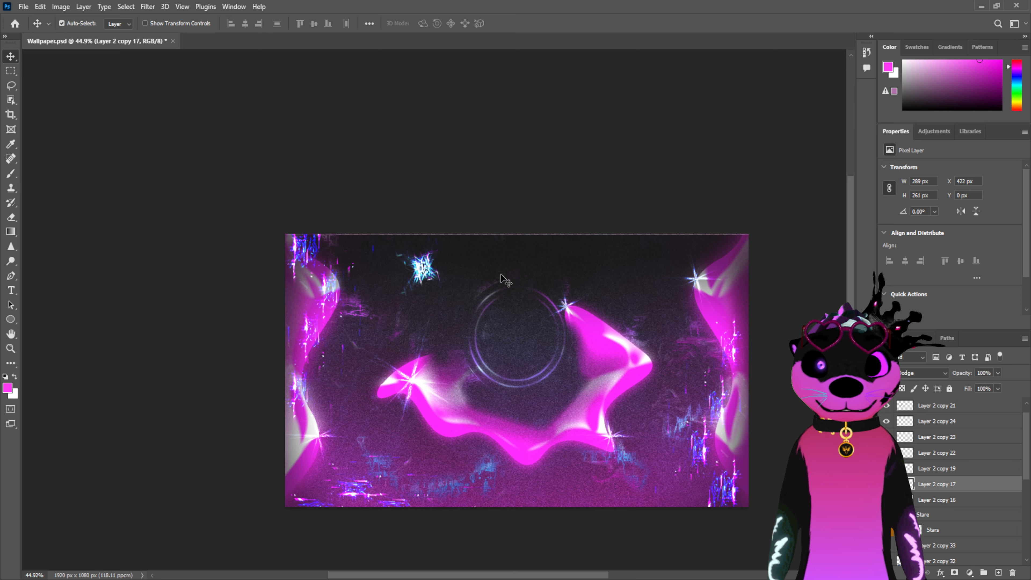
{"action": "left_click_drag", "start_coordinate": [427, 270], "coordinate": [600, 283]}
Flip the duplicate glitch motif horizontally, align it beside the original at X 556, Y 0 px, and merge both layers
{"action": "left_click", "coordinate": [43, 7]}
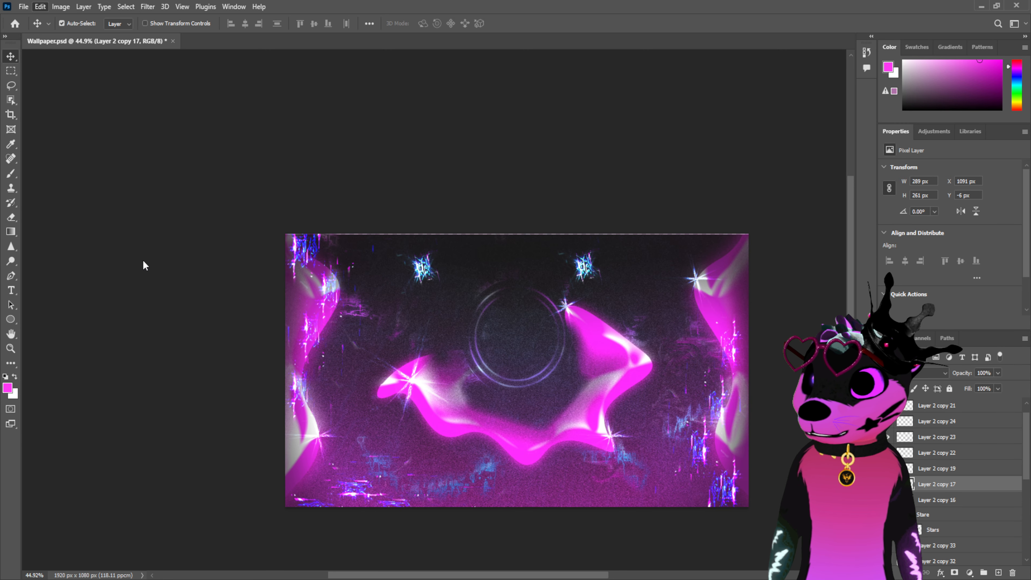
{"action": "left_click", "coordinate": [249, 467]}
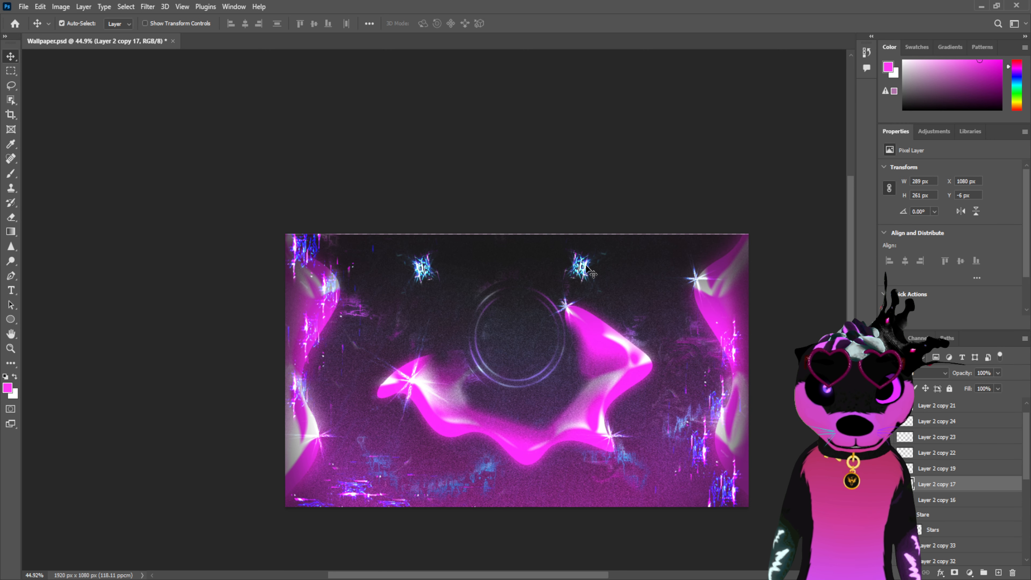
{"action": "left_click_drag", "start_coordinate": [584, 270], "coordinate": [462, 273]}
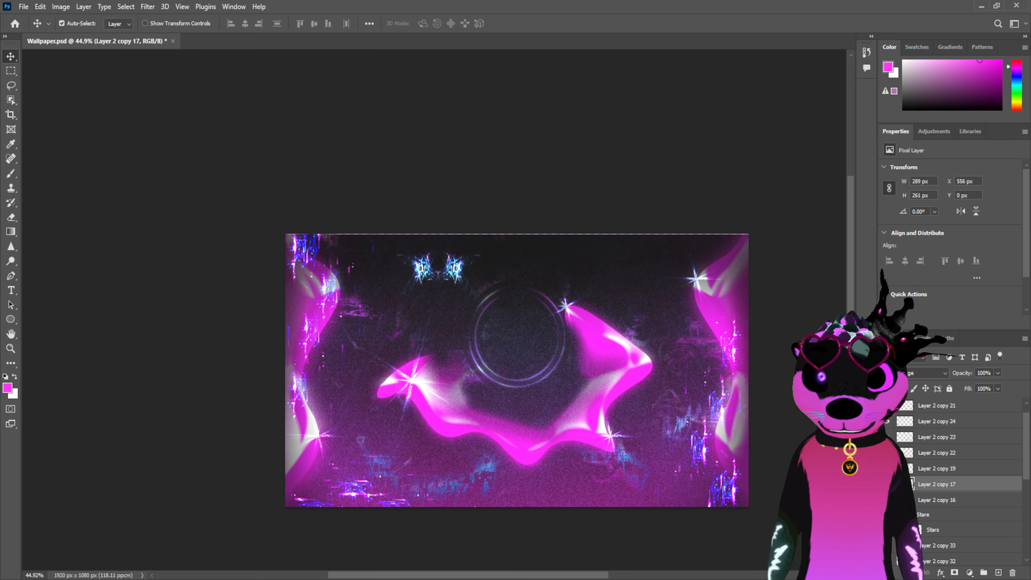
{"action": "left_click", "coordinate": [927, 502], "text": "ctrl"}
{"action": "key", "text": "ctrl+e"}
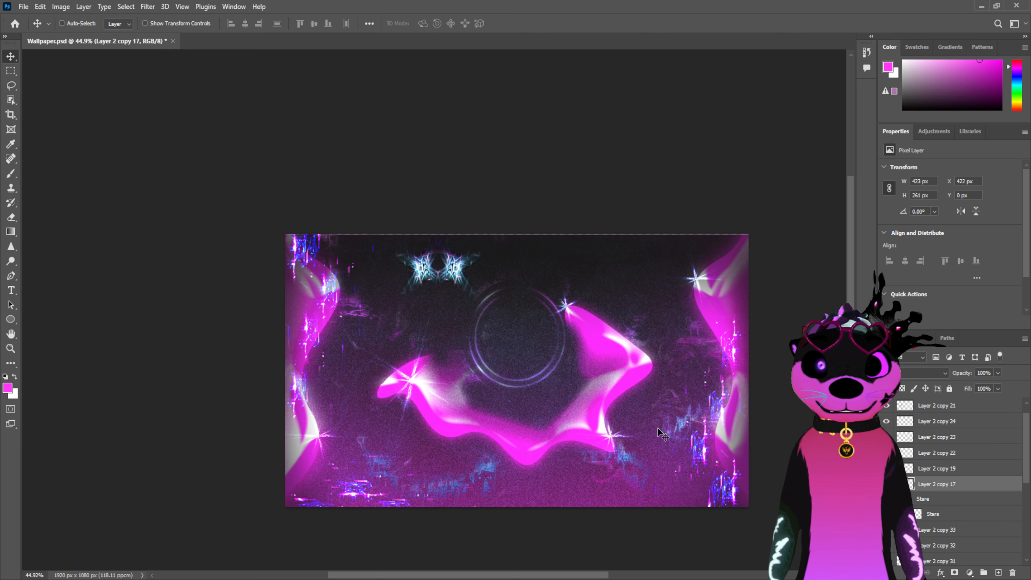
Duplicate the merged glitch pair and place the copy, flipped vertically, directly below it at X 422, Y 184 px
{"action": "key", "text": "ctrl+j"}
{"action": "left_click_drag", "start_coordinate": [445, 276], "coordinate": [446, 319]}
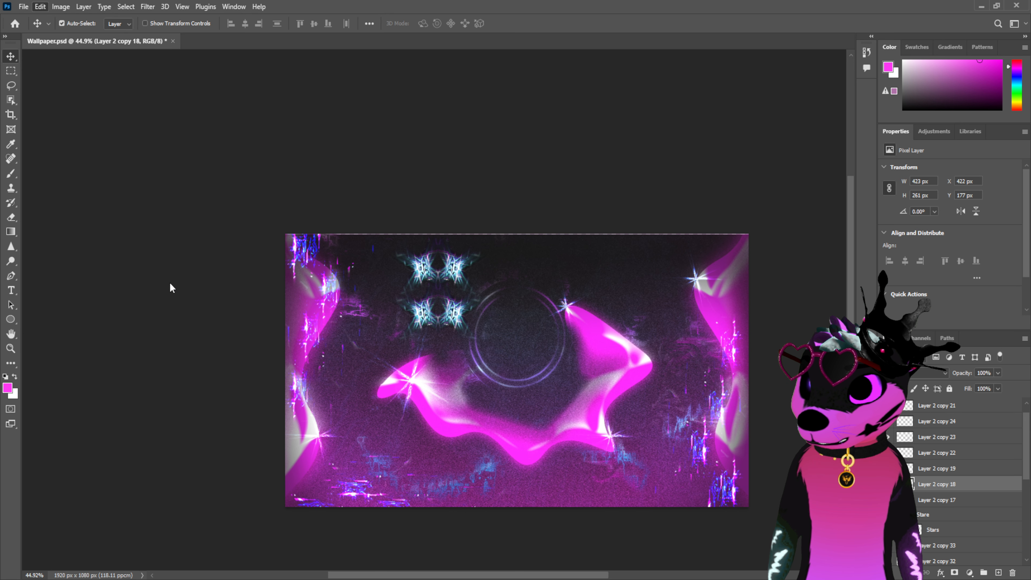
{"action": "key", "text": "Down"}
{"action": "key", "text": "Down"}
{"action": "key", "text": "Down"}
{"action": "key", "text": "Down"}
{"action": "key", "text": "Down"}
{"action": "key", "text": "Down"}
{"action": "key", "text": "Down"}
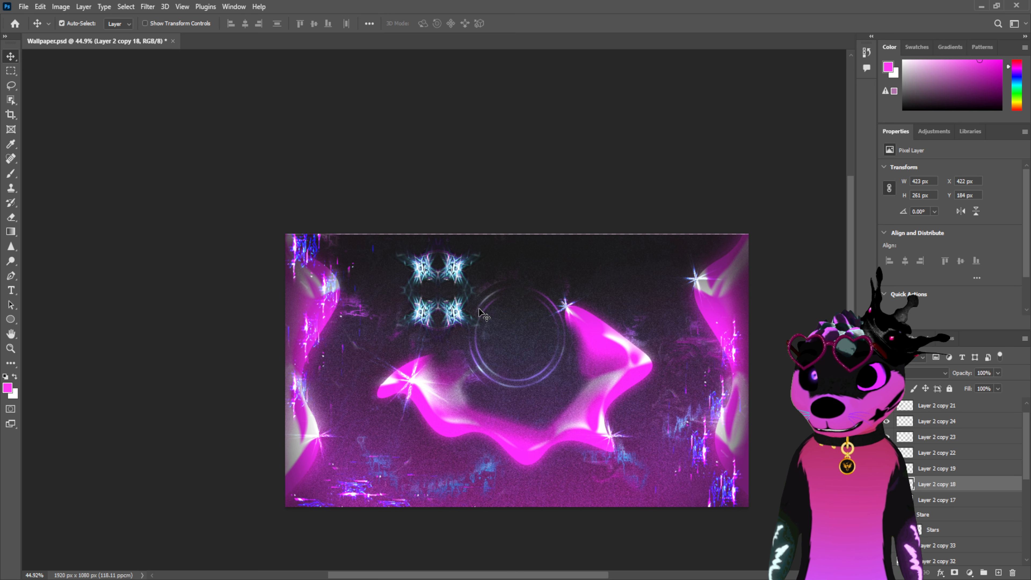
Move the lower glitch pair closer to the upper one and merge them into one Color Dodge layer
{"action": "left_click_drag", "start_coordinate": [463, 310], "coordinate": [463, 301]}
{"action": "left_click", "coordinate": [973, 501], "text": "shift"}
{"action": "key", "text": "ctrl+e"}
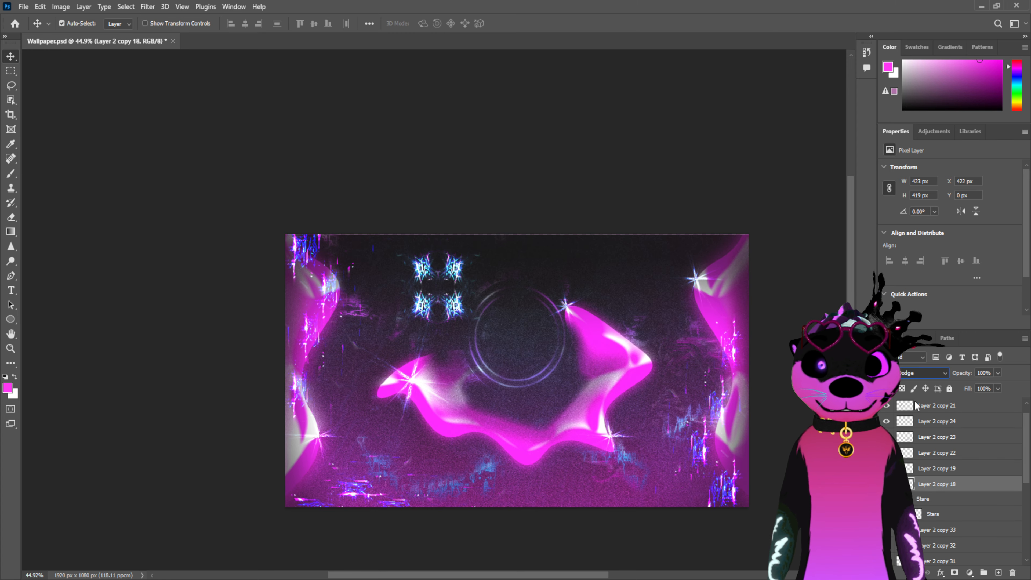
Turn off Auto-Select and move the four-part glitch motif into the centre of the ring at about X 749, Y 189 px
{"action": "left_click_drag", "start_coordinate": [430, 312], "coordinate": [526, 345]}
{"action": "key", "text": "ctrl+z"}
{"action": "left_click", "coordinate": [454, 304]}
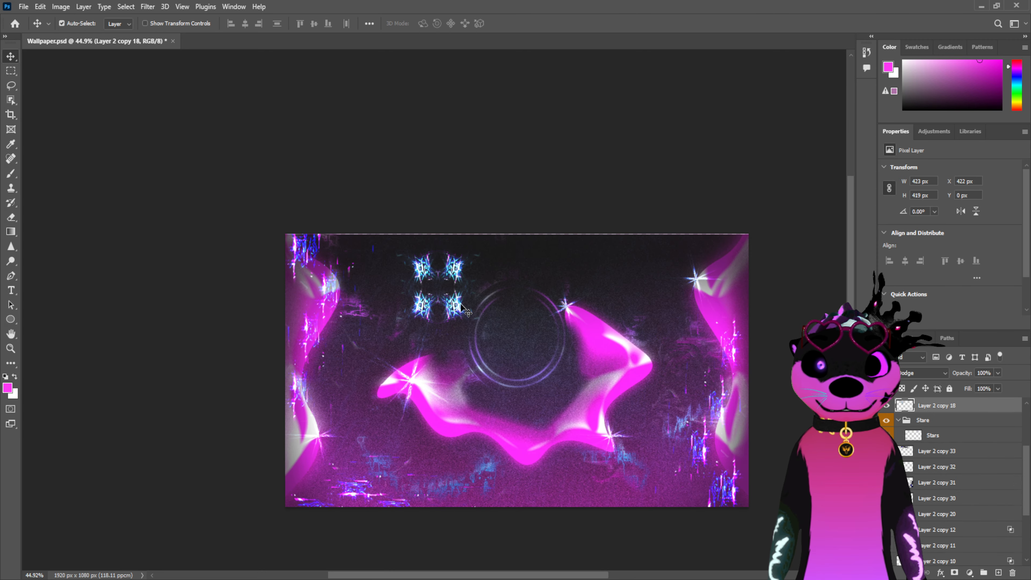
{"action": "left_click", "coordinate": [90, 24]}
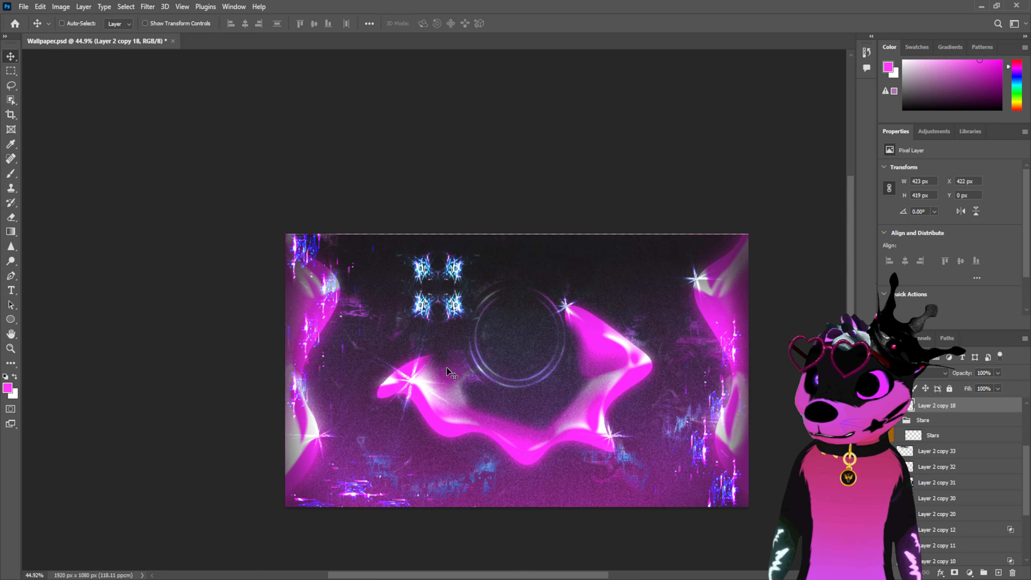
{"action": "left_click_drag", "start_coordinate": [451, 323], "coordinate": [530, 370]}
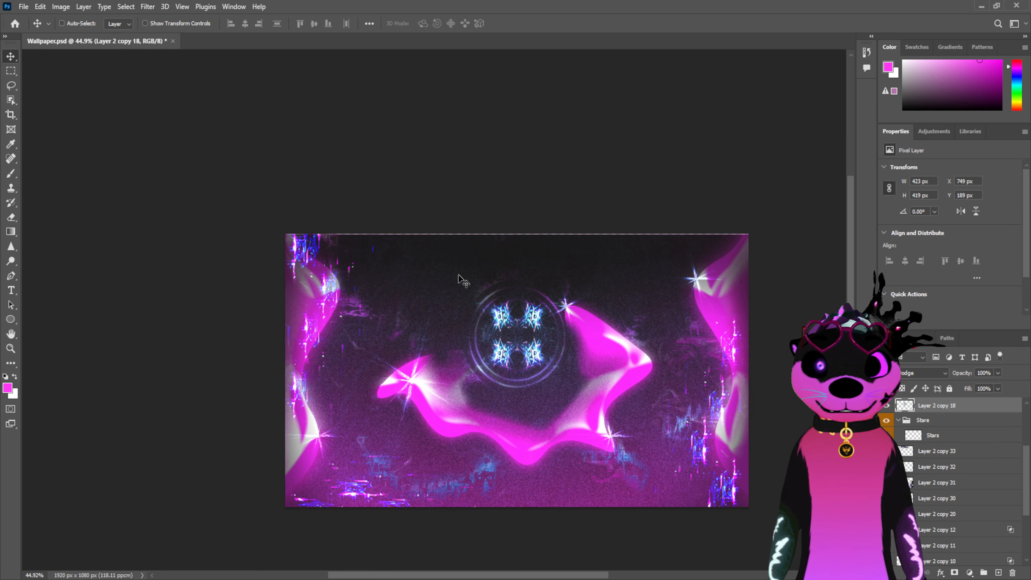
Duplicate the four-part motif, scale the copy to about 321%, and centre it around the ring
{"action": "key", "text": "ctrl+j"}
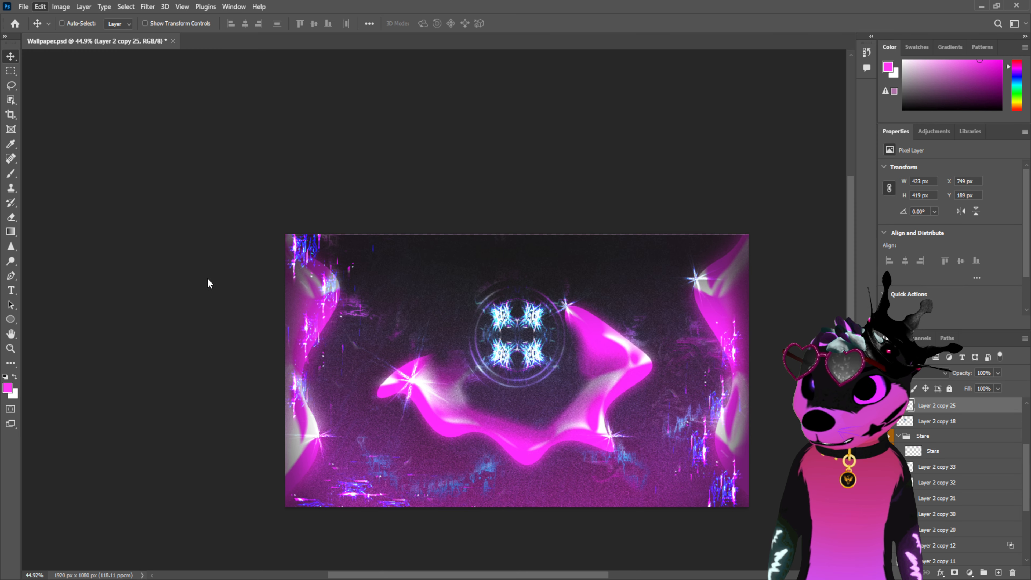
{"action": "key", "text": "ctrl+t"}
{"action": "left_click_drag", "start_coordinate": [465, 386], "coordinate": [372, 484]}
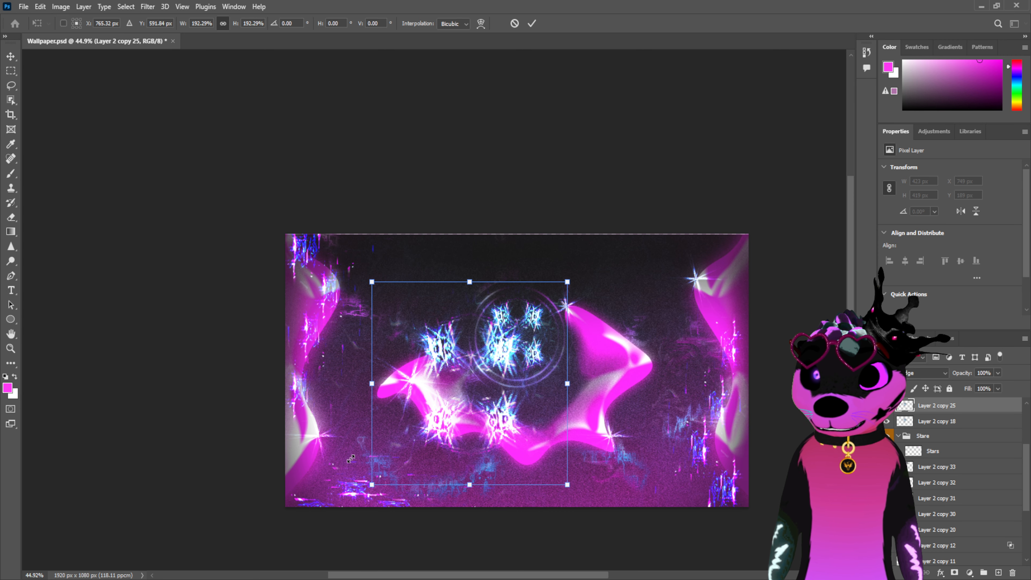
{"action": "left_click_drag", "start_coordinate": [499, 415], "coordinate": [543, 372]}
{"action": "left_click_drag", "start_coordinate": [415, 438], "coordinate": [284, 577]}
{"action": "left_click_drag", "start_coordinate": [466, 417], "coordinate": [536, 360]}
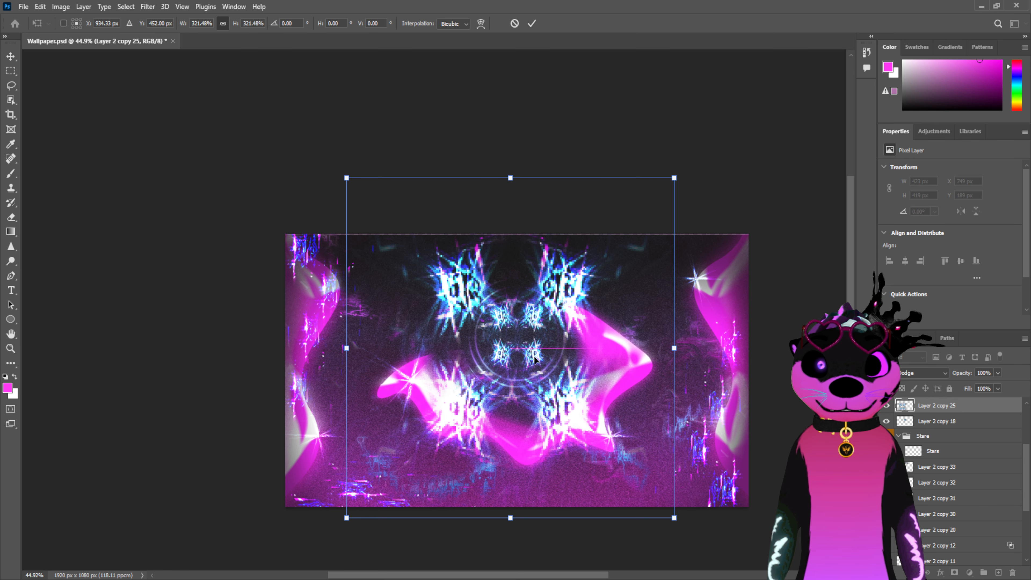
{"action": "left_click", "coordinate": [532, 23]}
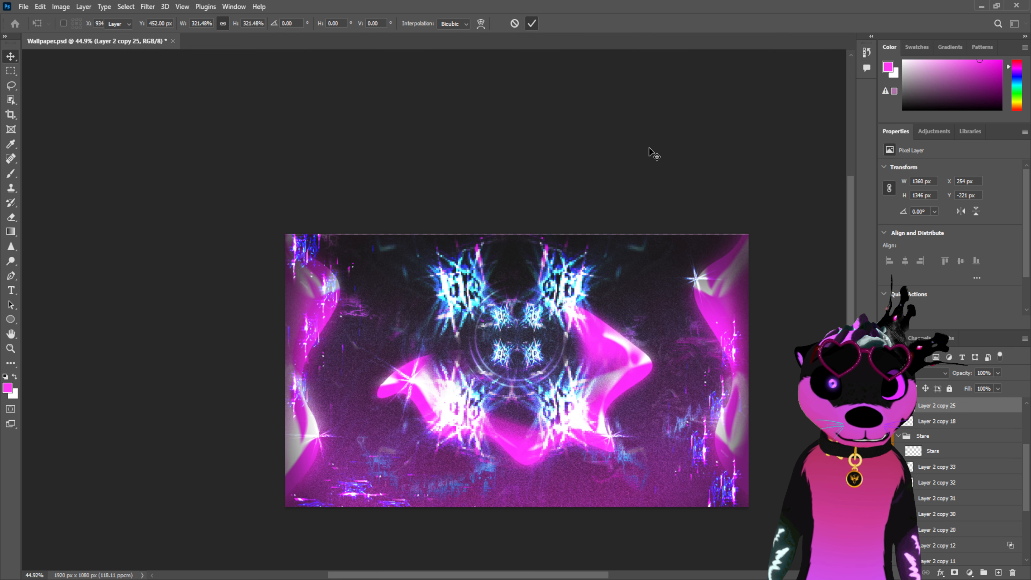
Change the enlarged motif's blend mode, lower its opacity to 55%, and hide its layer
{"action": "left_click", "coordinate": [917, 374]}
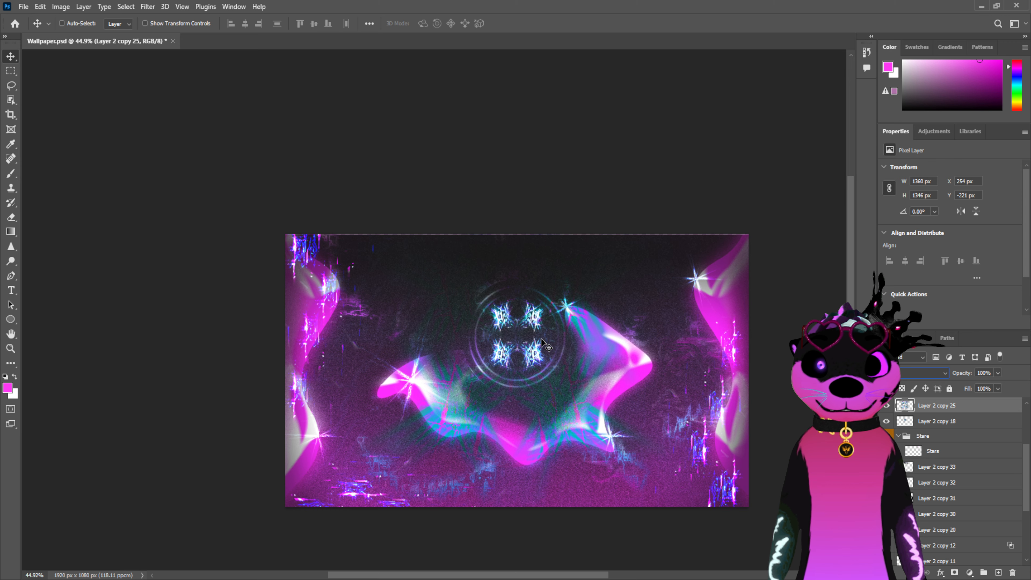
{"action": "left_click", "coordinate": [11, 218]}
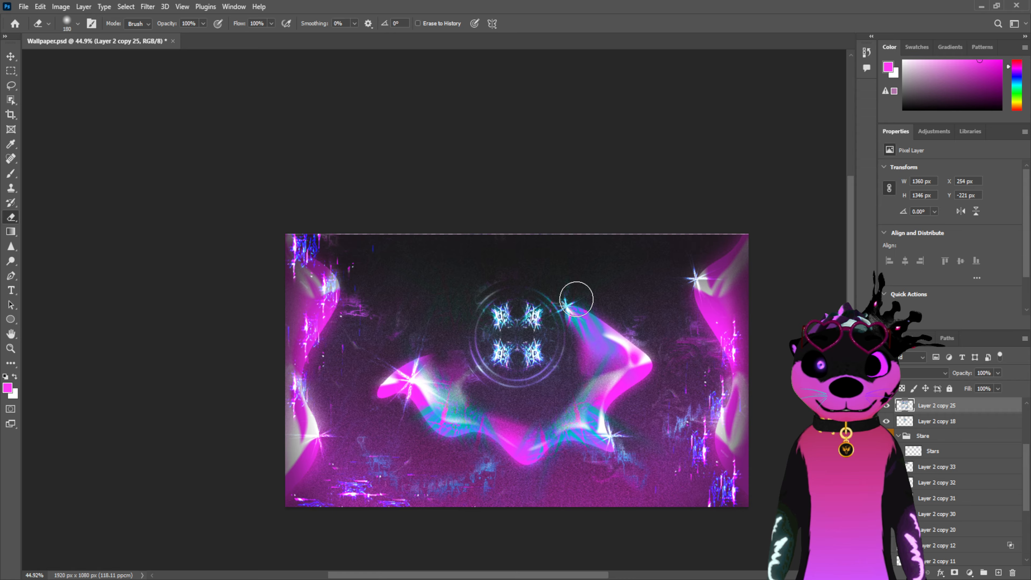
{"action": "key", "text": "ctrl+z"}
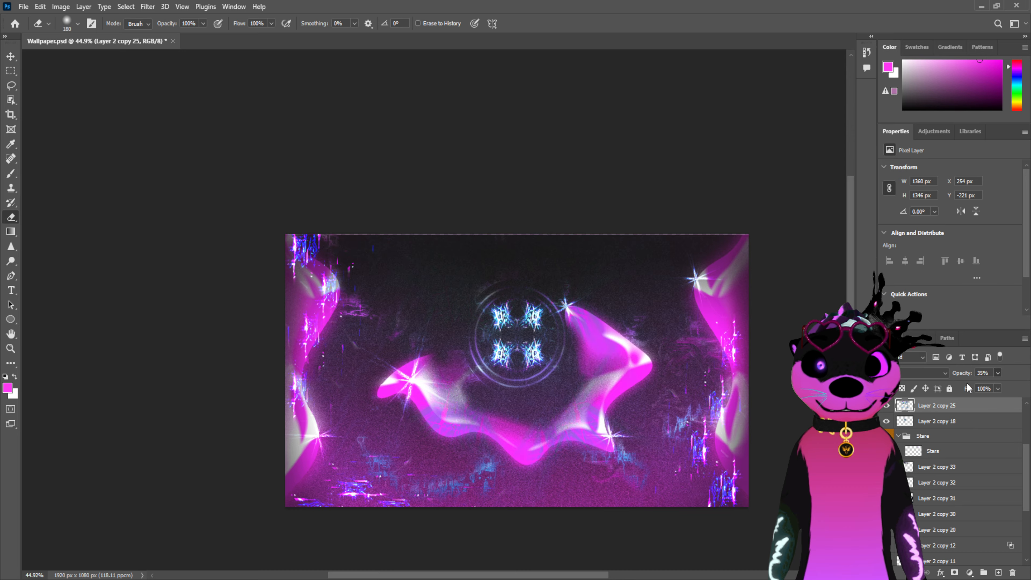
{"action": "left_click_drag", "start_coordinate": [970, 383], "coordinate": [976, 383]}
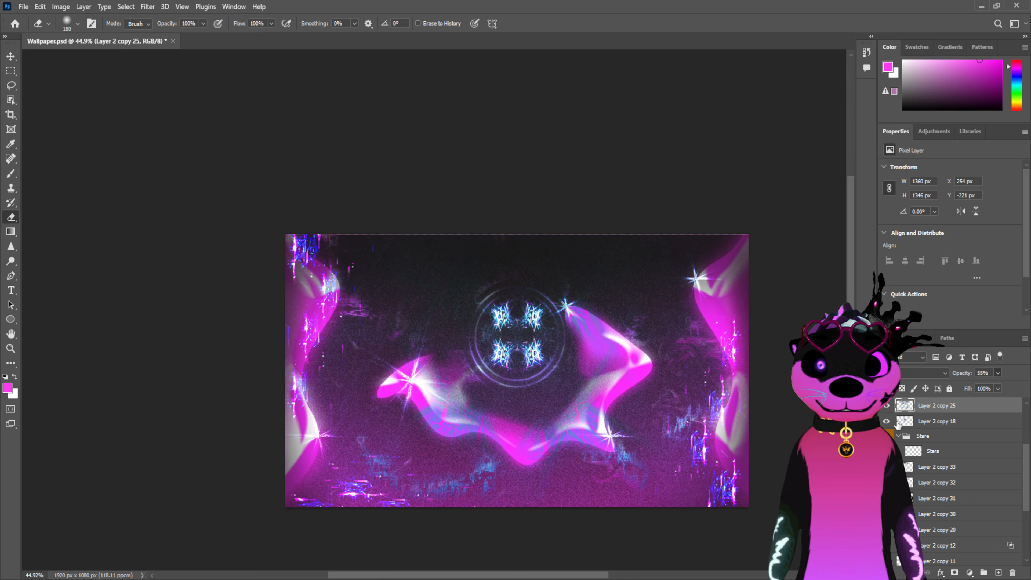
{"action": "left_click", "coordinate": [887, 406]}
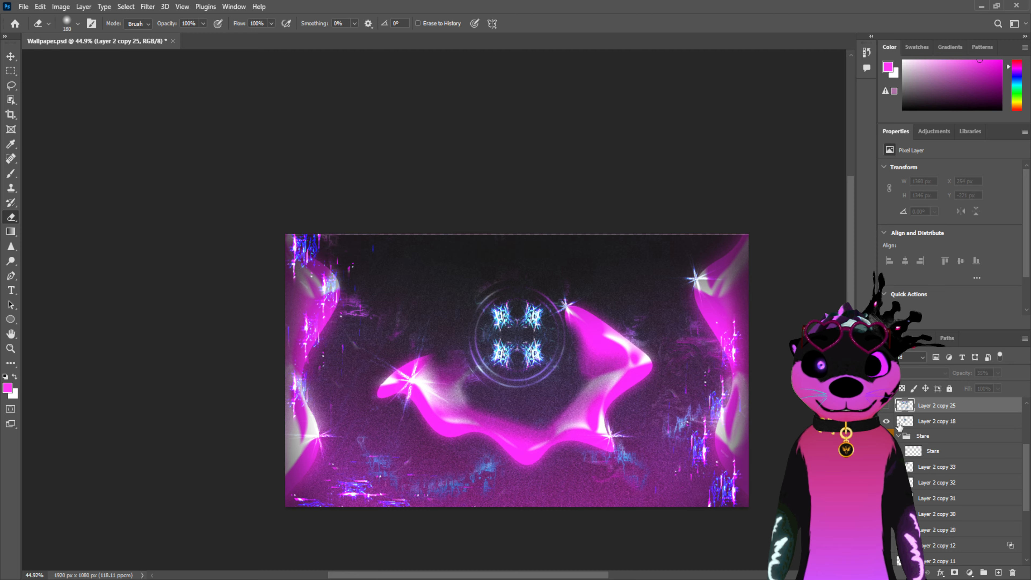
Move the smaller four-part motif out of the ring to the canvas's upper left, at about X 355, Y 12 px
{"action": "left_click", "coordinate": [925, 422]}
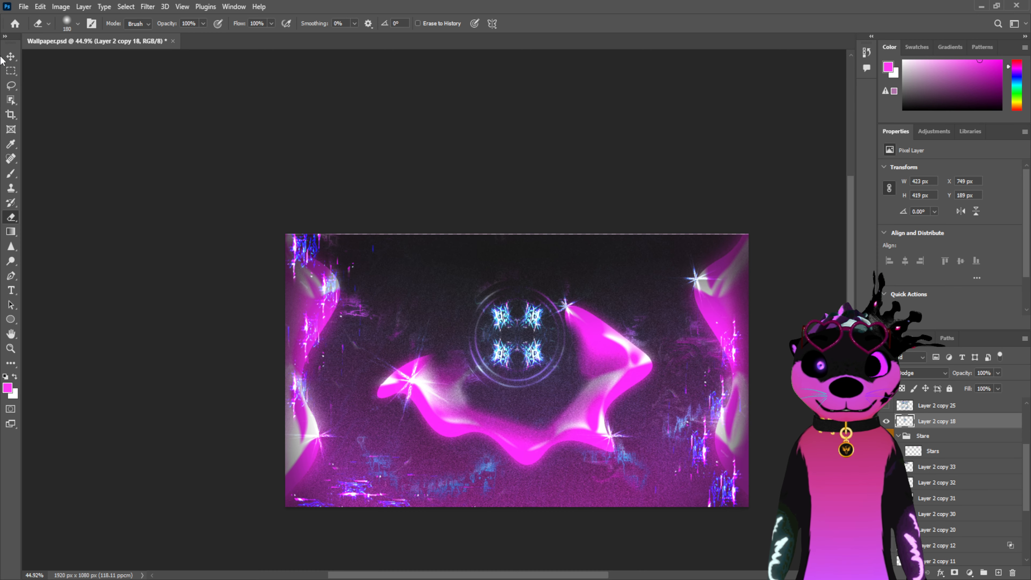
{"action": "key", "text": "v"}
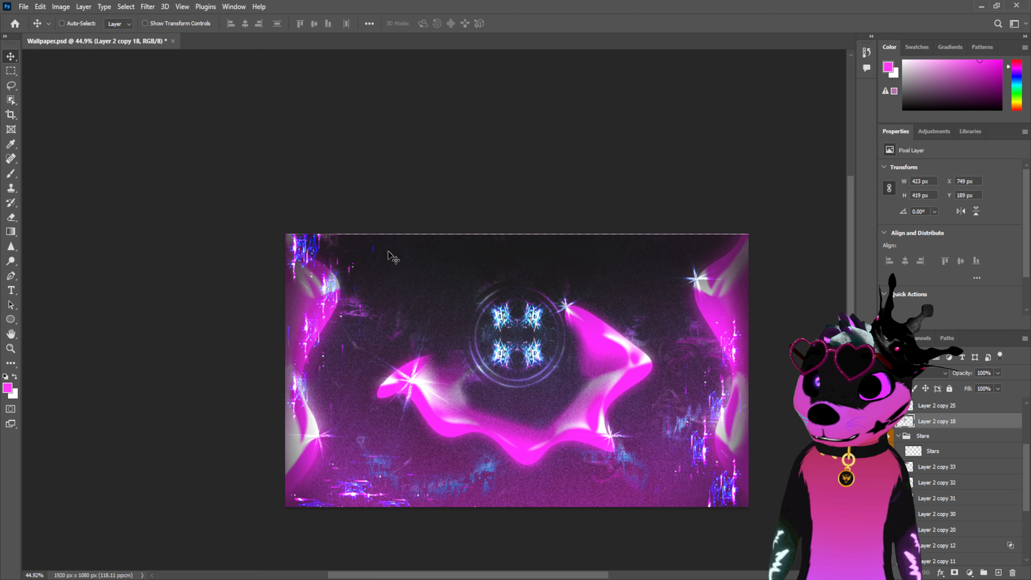
{"action": "left_click_drag", "start_coordinate": [508, 325], "coordinate": [408, 283]}
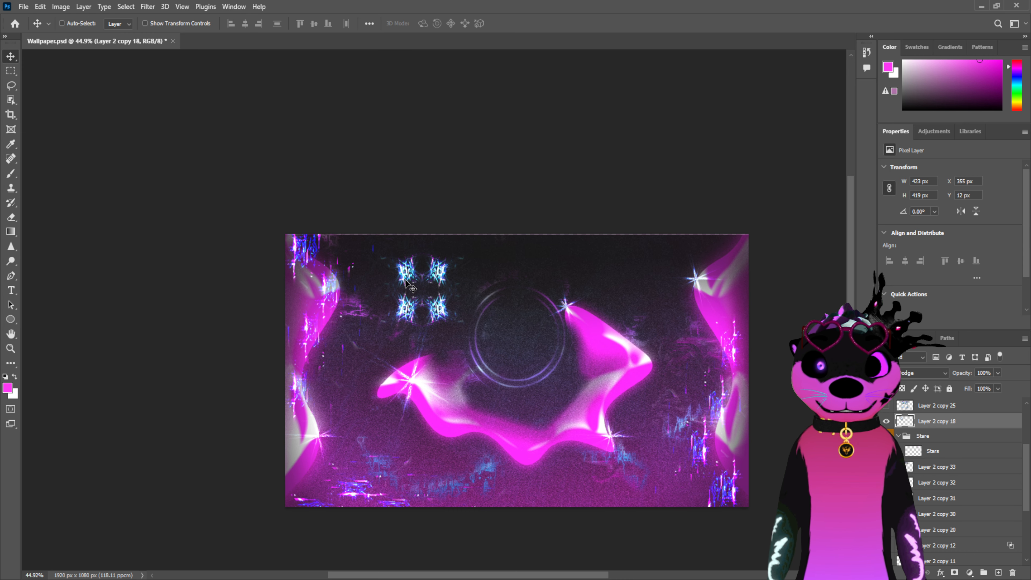
Duplicate the four-part motif and scale the copy about its centre to about 183 × 182 px
{"action": "key", "text": "ctrl"}
{"action": "key", "text": "ctrl+j"}
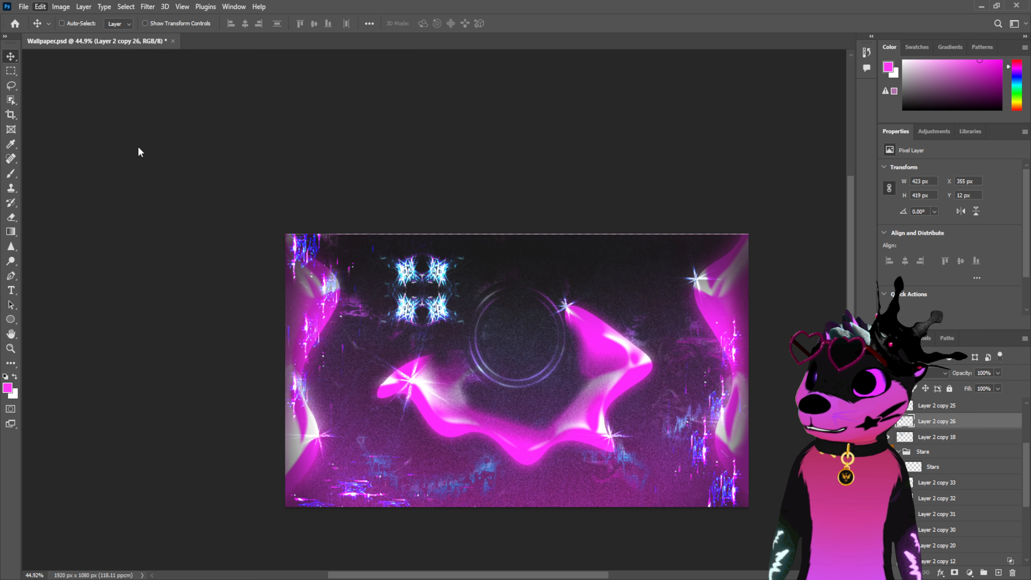
{"action": "key", "text": "ctrl+t"}
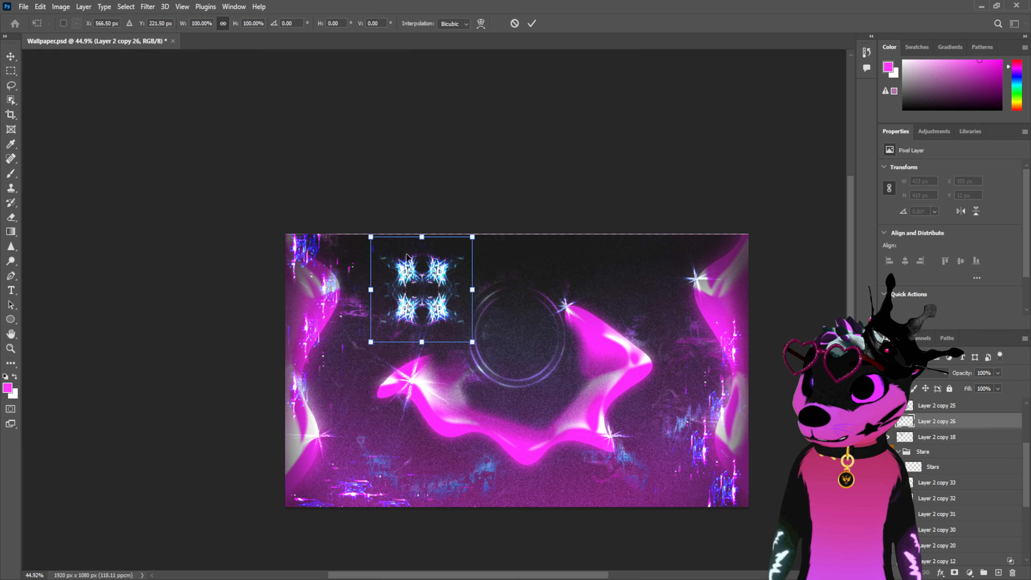
{"action": "left_click_drag", "start_coordinate": [371, 238], "coordinate": [428, 295]}
{"action": "left_click", "coordinate": [532, 23]}
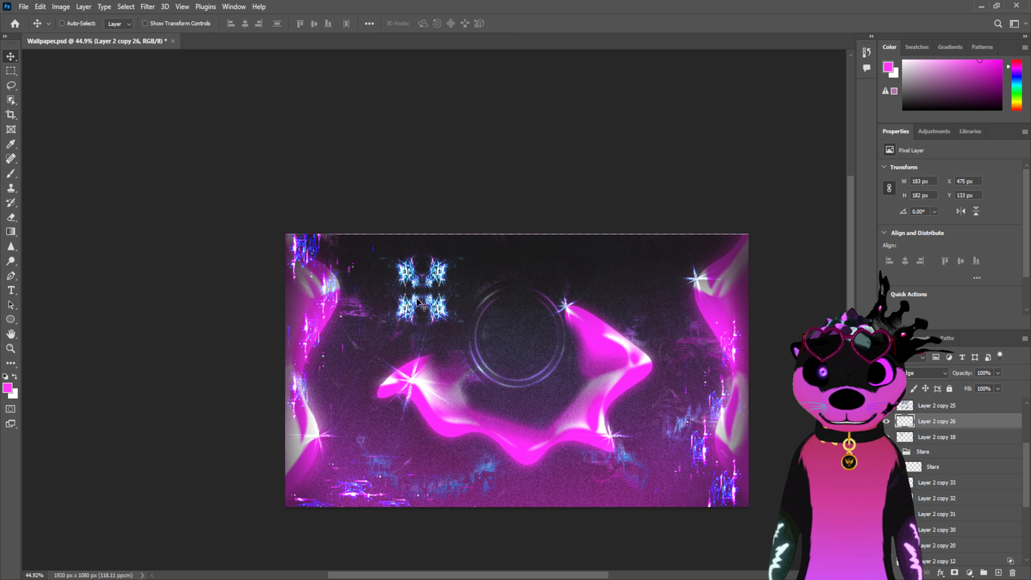
Hide the shrunken copy and the four-part motif, and toggle the enlarged motif's visibility, leaving it hidden
{"action": "left_click", "coordinate": [894, 421]}
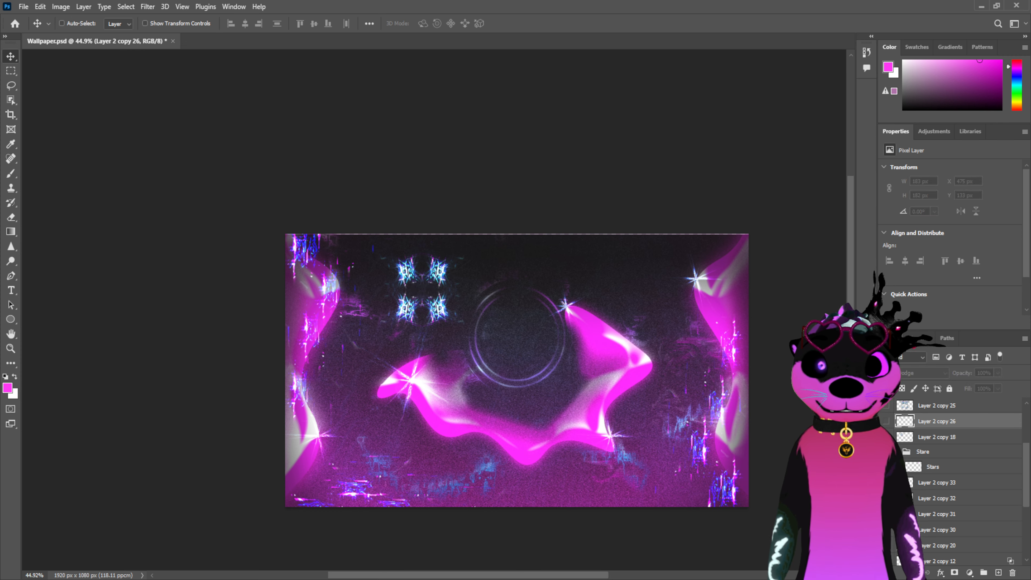
{"action": "key", "text": "ctrl+z"}
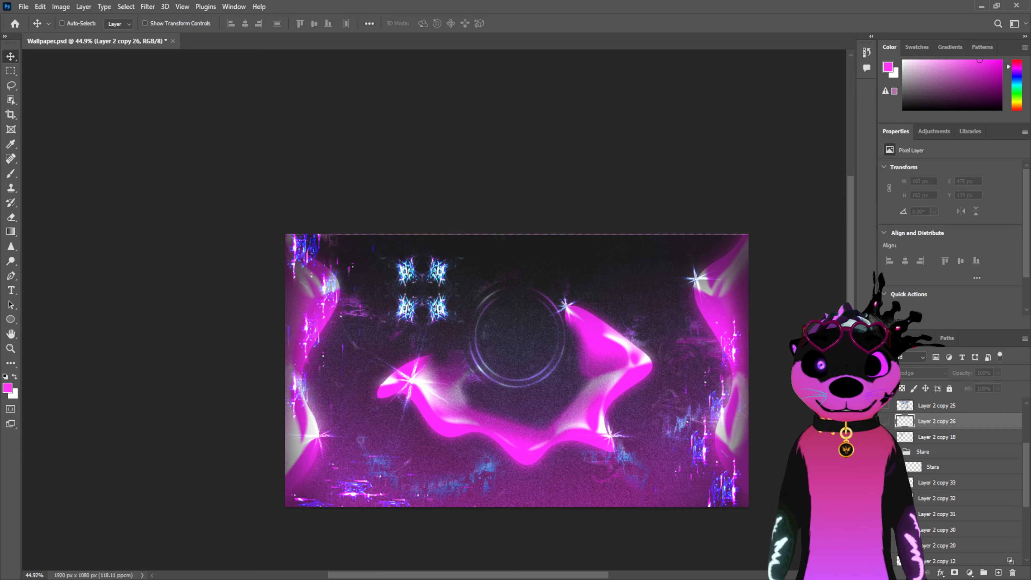
{"action": "left_click", "coordinate": [891, 422]}
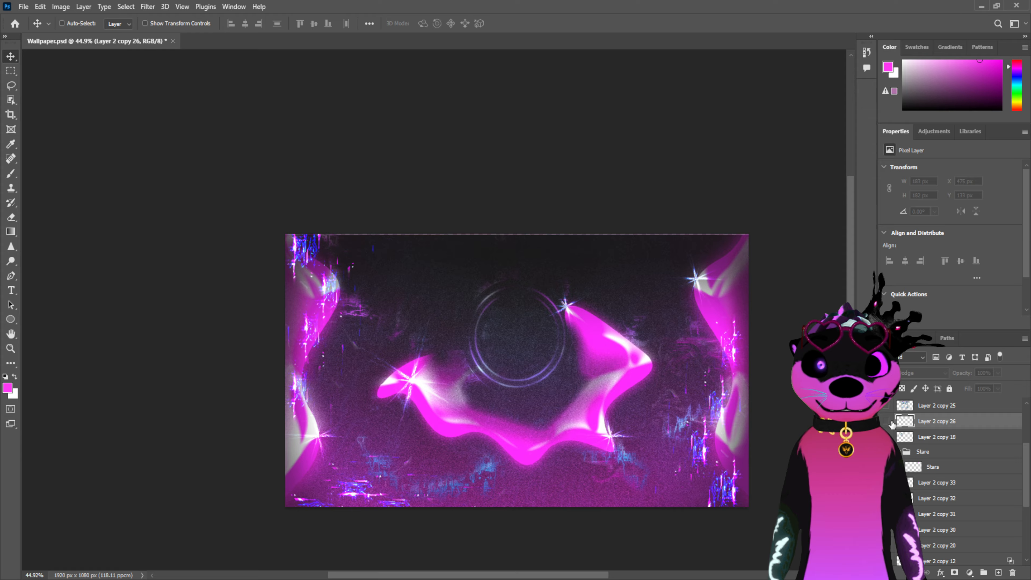
{"action": "left_click", "coordinate": [900, 407]}
{"action": "left_click", "coordinate": [886, 406]}
{"action": "left_click", "coordinate": [886, 406]}
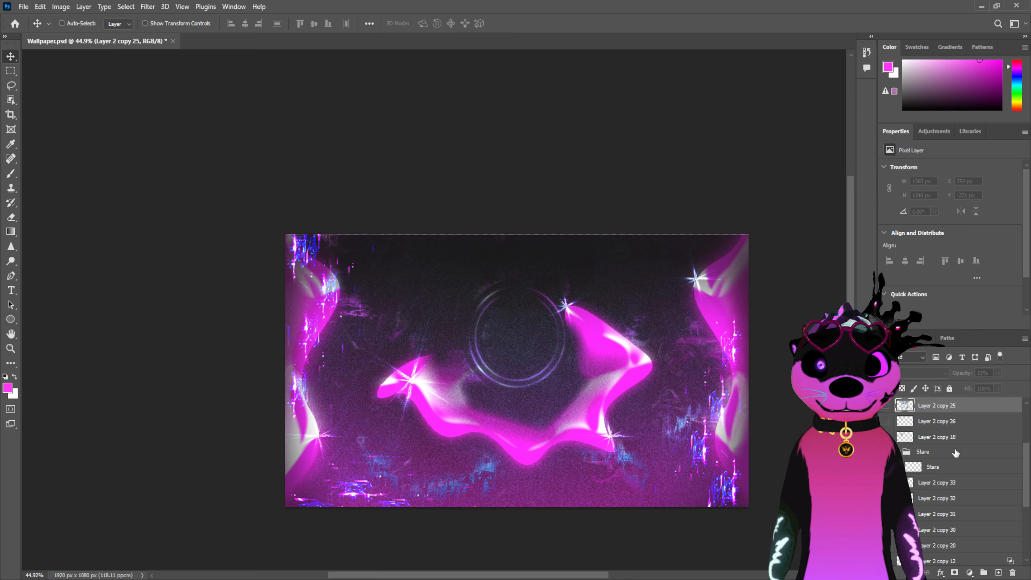
Show the single small glitch motif on Layer 2 copy 20 and move it to the canvas's upper left, about X 486, Y 71 px
{"action": "scroll", "coordinate": [955, 448], "scroll_direction": "down", "scroll_amount": 2}
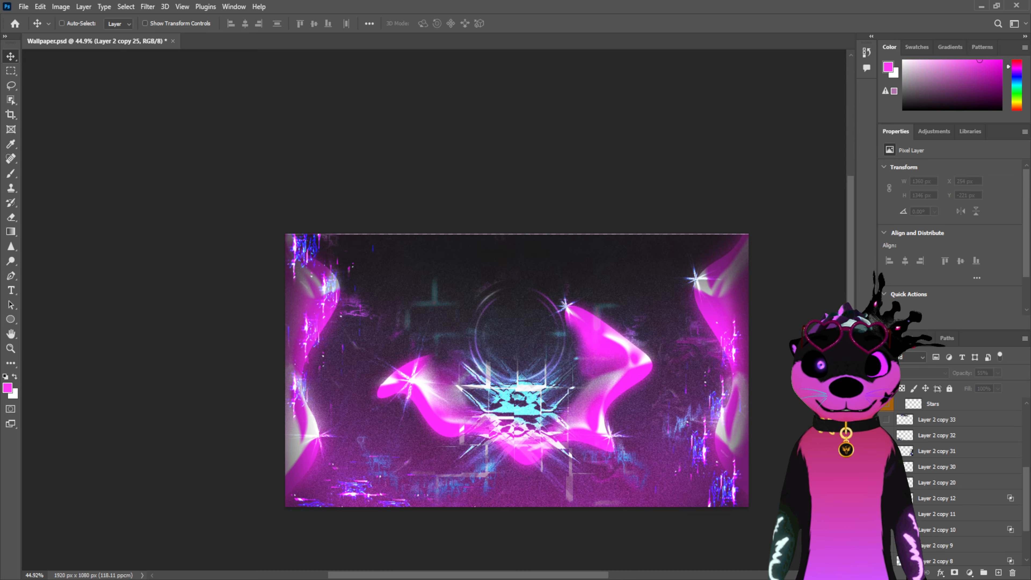
{"action": "left_click", "coordinate": [924, 484]}
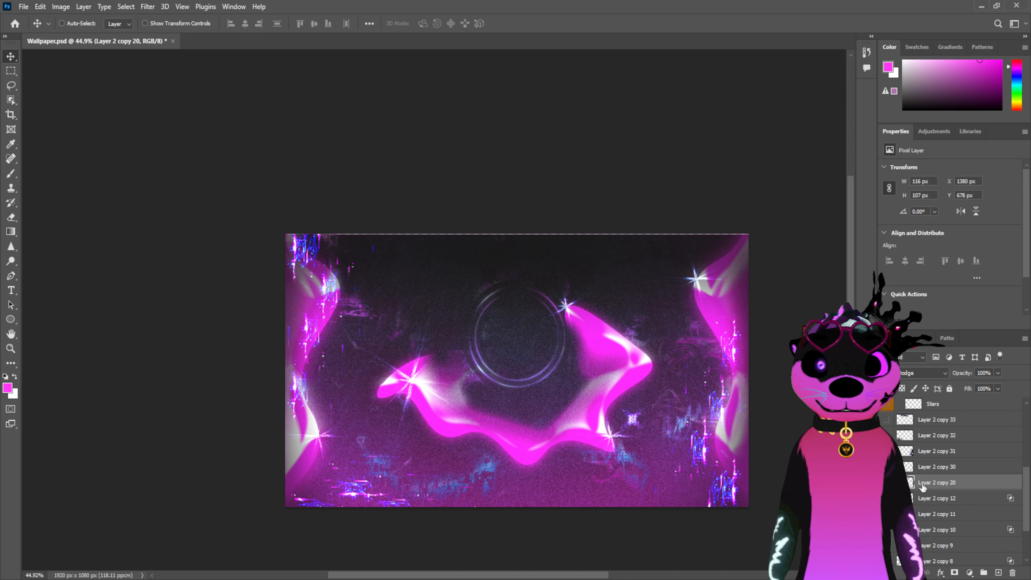
{"action": "left_click_drag", "start_coordinate": [637, 416], "coordinate": [445, 237]}
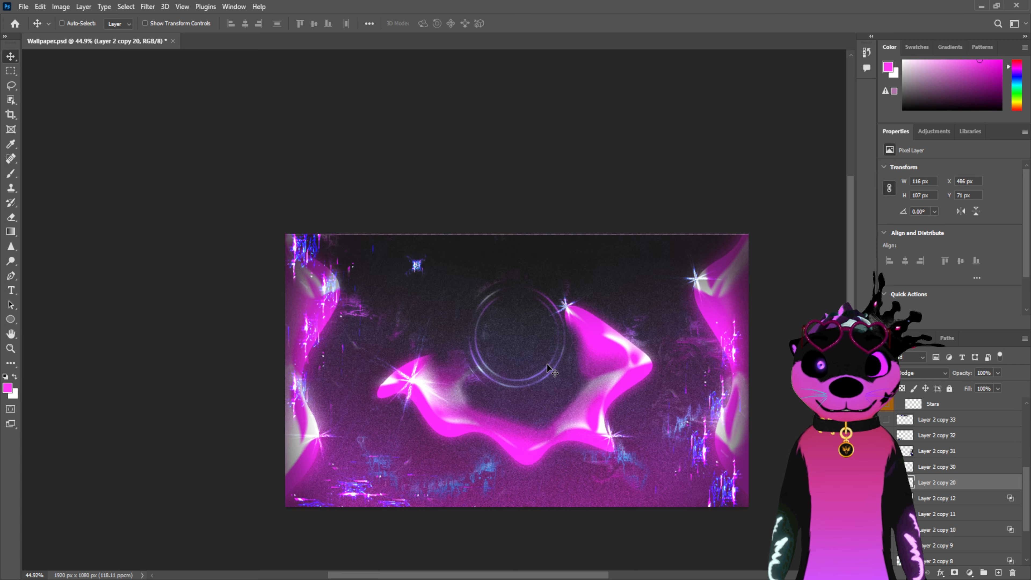
Duplicate the small motif beside the original, scale the copy to about 74 × 68 px, and rotate it -33.6°
{"action": "mouse_move", "coordinate": [493, 280]}
{"action": "left_mouse_down"}
{"action": "mouse_move", "coordinate": [483, 281]}
{"action": "mouse_move", "coordinate": [492, 277]}
{"action": "left_mouse_up"}
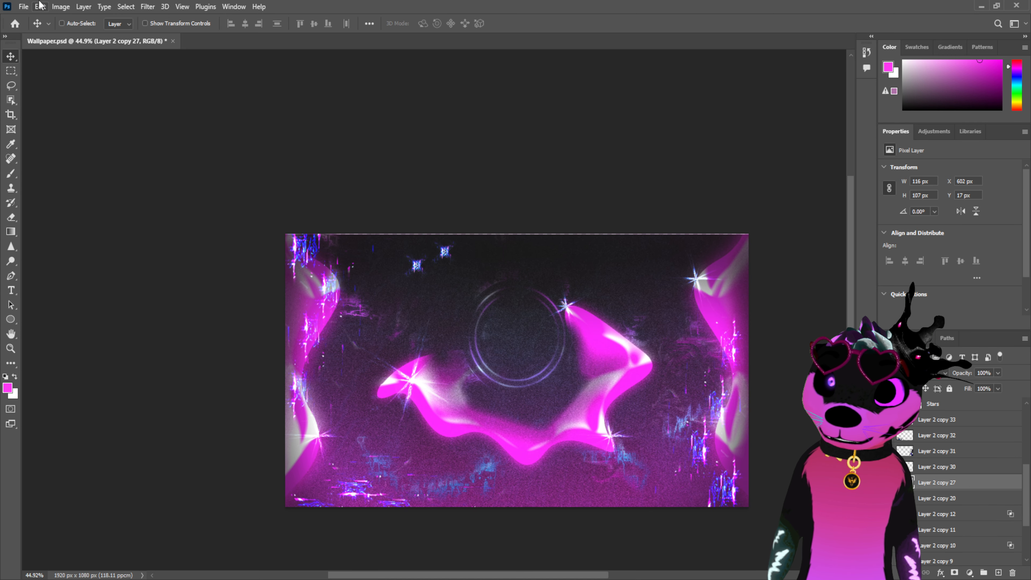
{"action": "key", "text": "ctrl+t"}
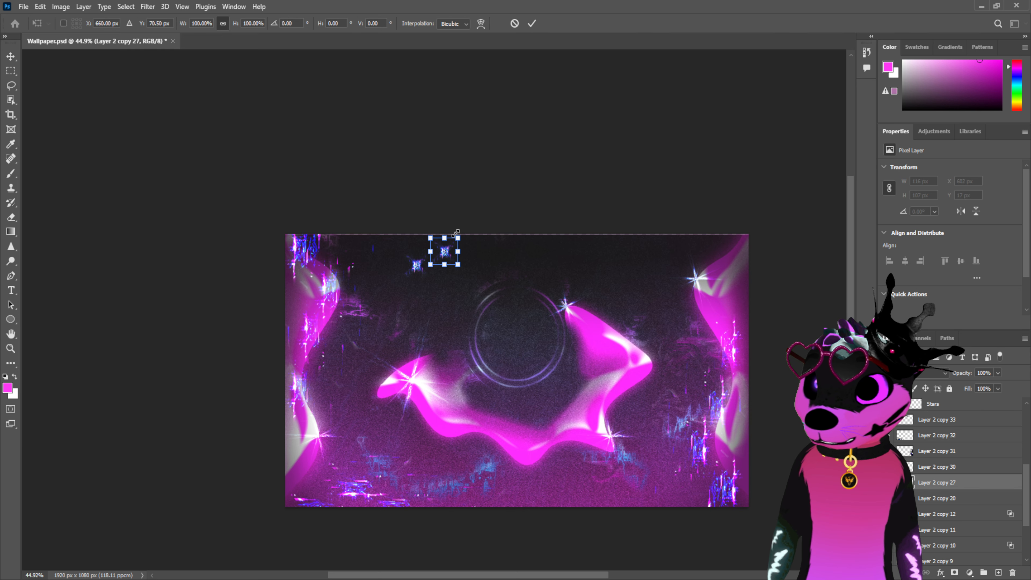
{"action": "left_click", "coordinate": [532, 23]}
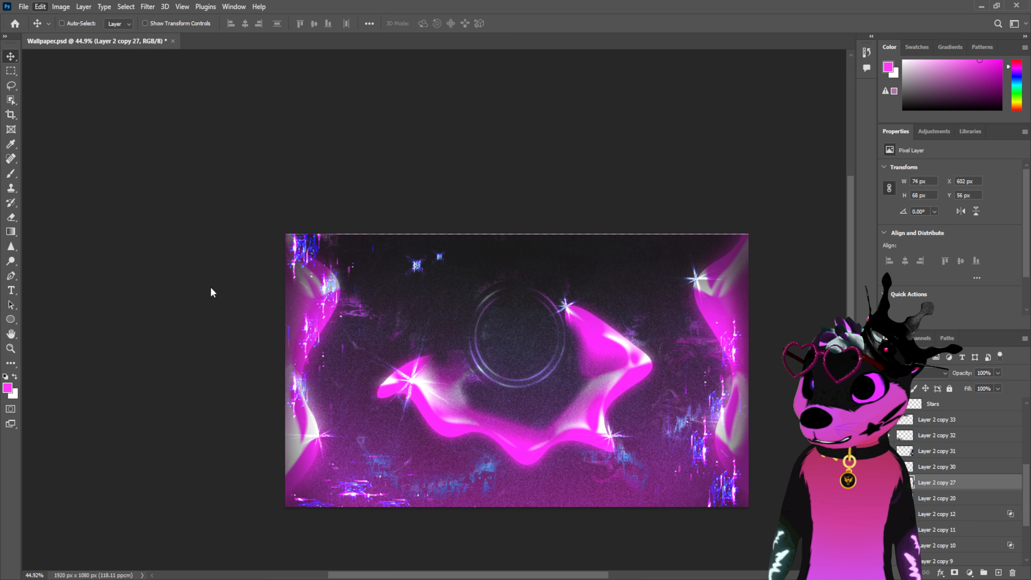
{"action": "key", "text": "ctrl+t"}
{"action": "left_click", "coordinate": [531, 23]}
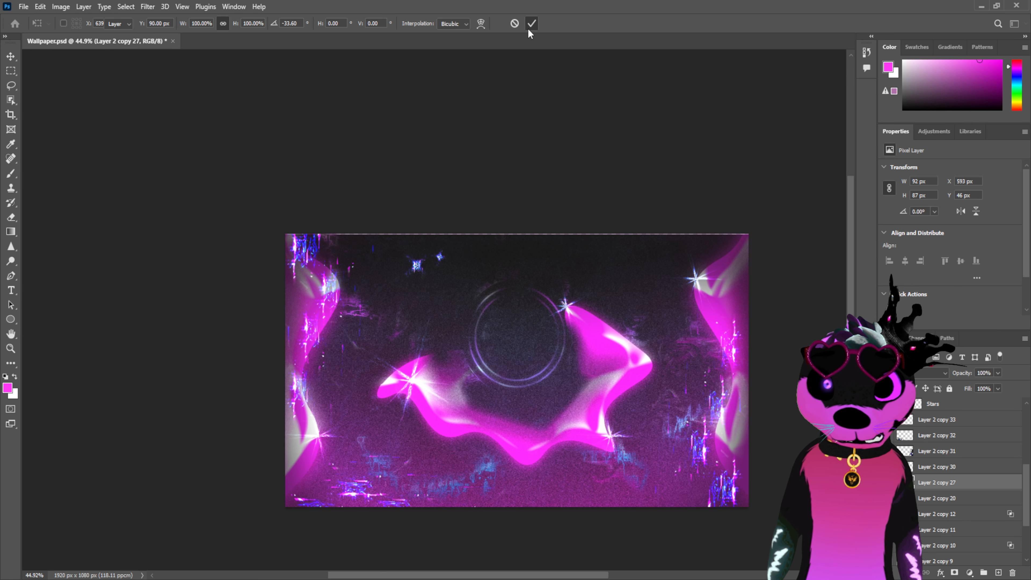
Duplicate the rotated small motif, turn the copy -57.5°, and place it above the larger one at about X 510, Y 34 px
{"action": "mouse_move", "coordinate": [448, 266]}
{"action": "left_mouse_down"}
{"action": "mouse_move", "coordinate": [429, 263]}
{"action": "mouse_move", "coordinate": [437, 274]}
{"action": "mouse_move", "coordinate": [408, 252]}
{"action": "mouse_move", "coordinate": [449, 271]}
{"action": "left_mouse_up"}
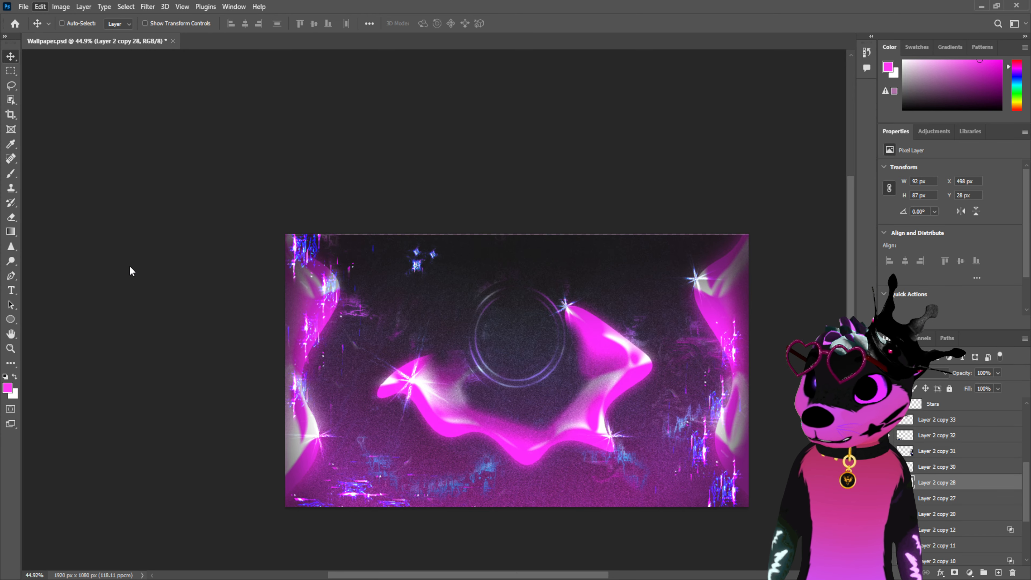
{"action": "key", "text": "ctrl+t"}
{"action": "key", "text": "Return"}
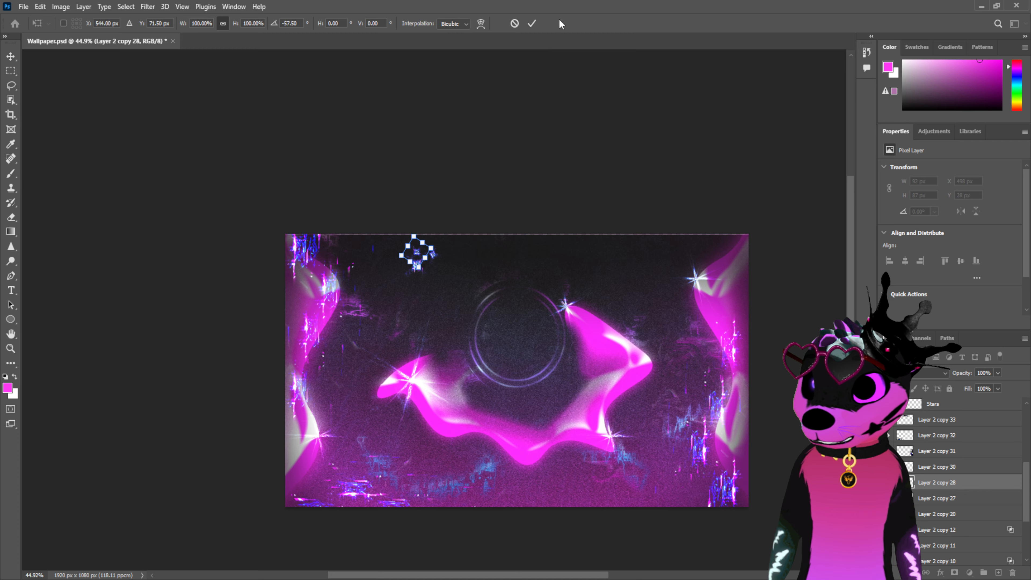
{"action": "key", "text": "Up"}
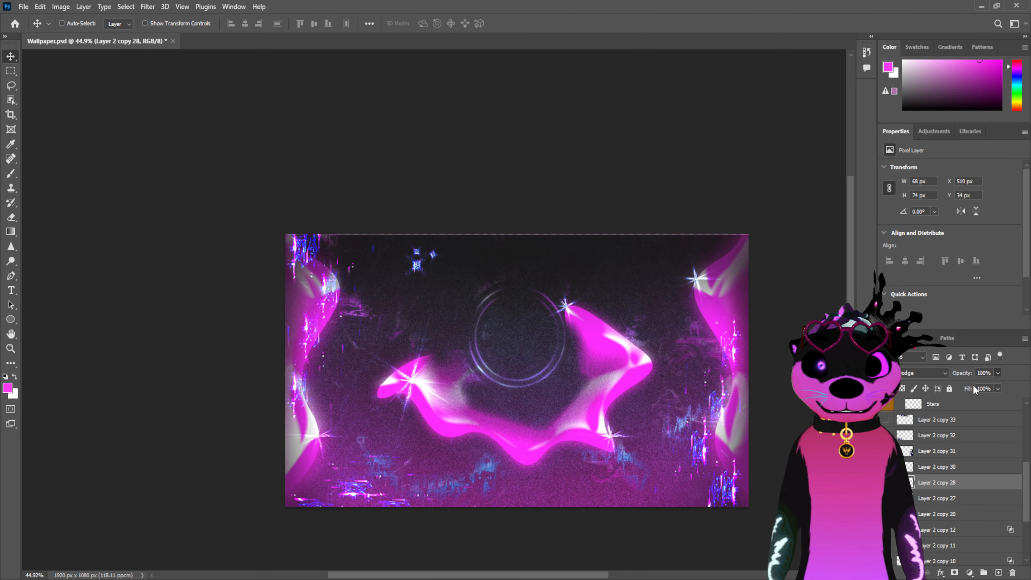
Lower the opacity of the newest small motif (Layer 2 copy 28) to 30% and of Layer 2 copy 27 to 66%
{"action": "key", "text": "3"}
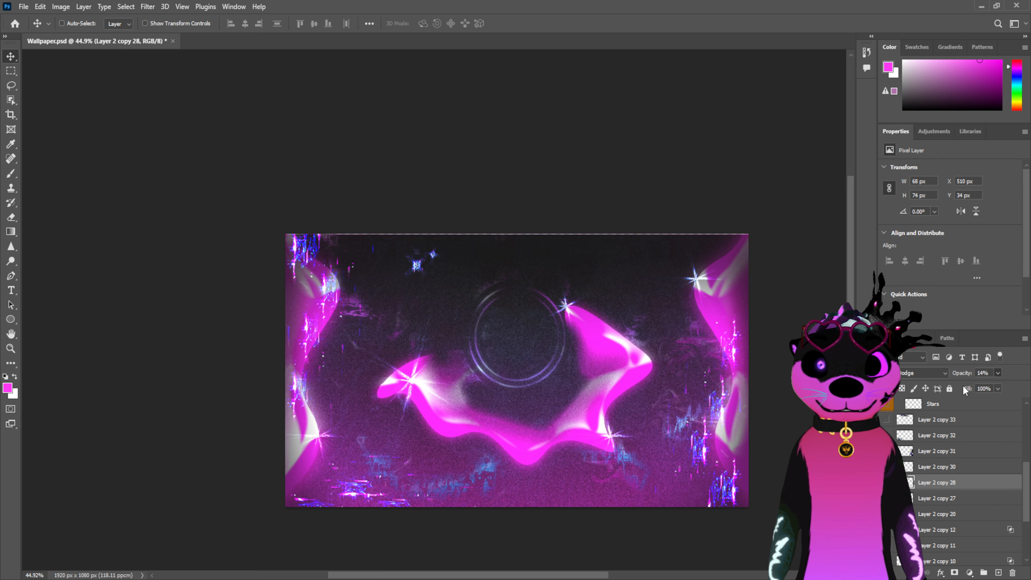
{"action": "left_click", "coordinate": [959, 471]}
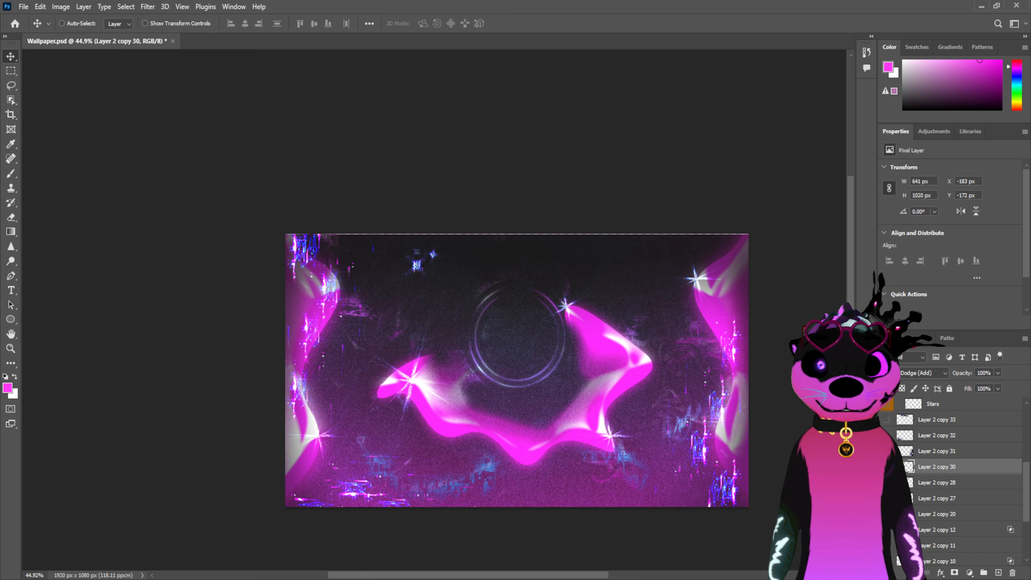
{"action": "key", "text": "ctrl+comma"}
{"action": "key", "text": "ctrl+comma"}
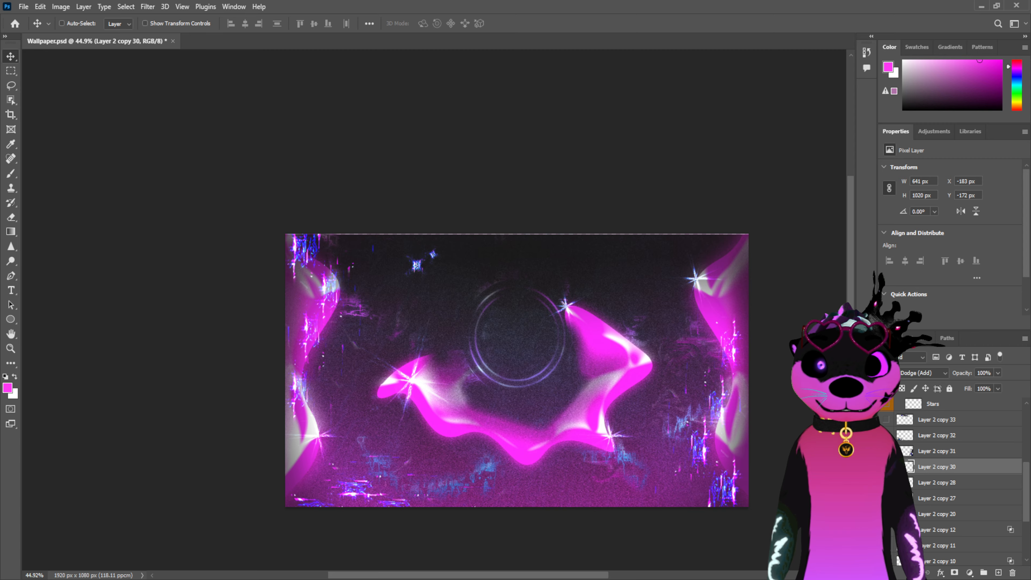
{"action": "left_click", "coordinate": [940, 500]}
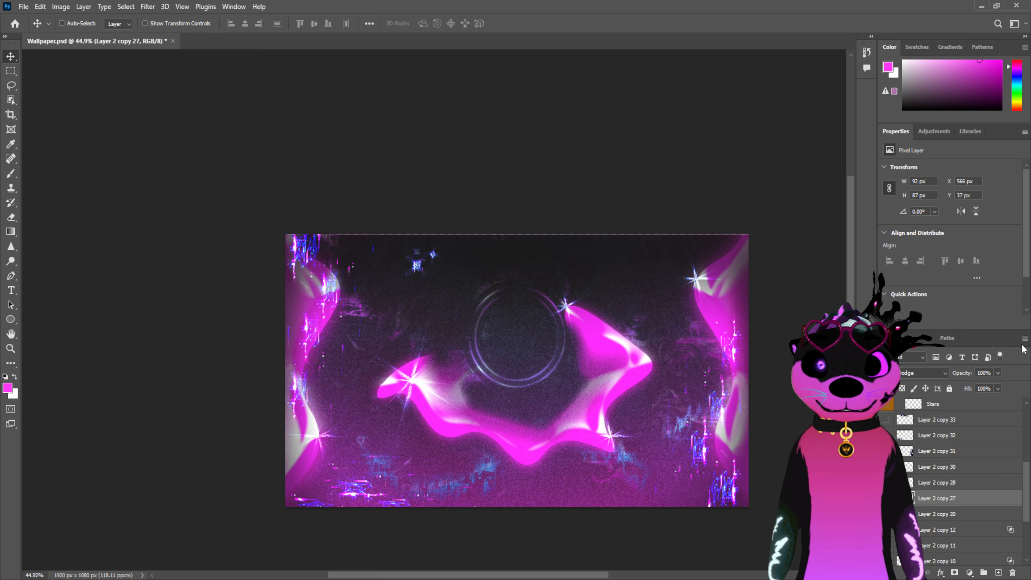
{"action": "left_click_drag", "start_coordinate": [998, 376], "coordinate": [983, 389]}
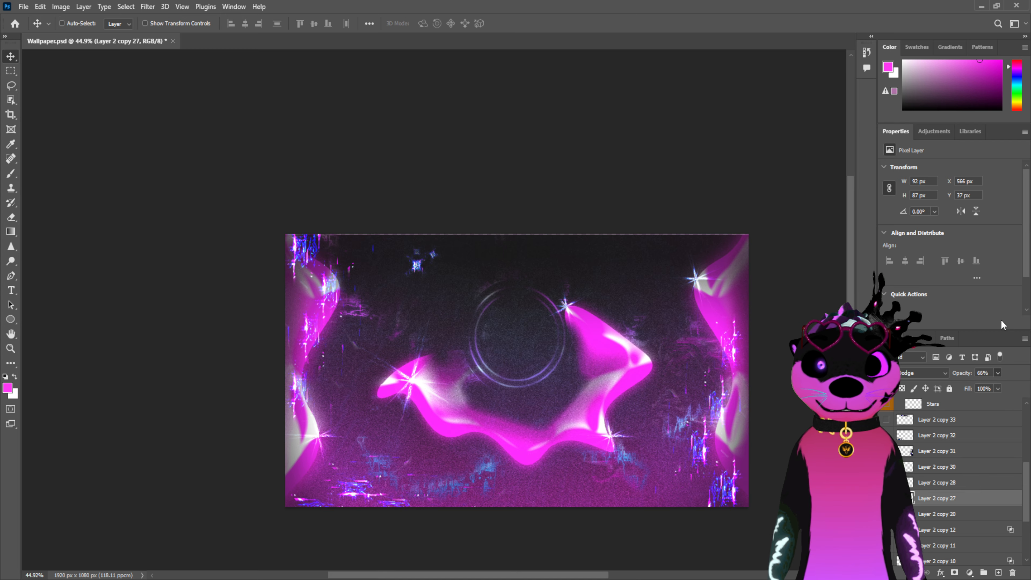
Merge the three small motif layers, Layer 2 copy 28, 27 and 20, into one sparkle cluster
{"action": "left_click", "coordinate": [960, 483]}
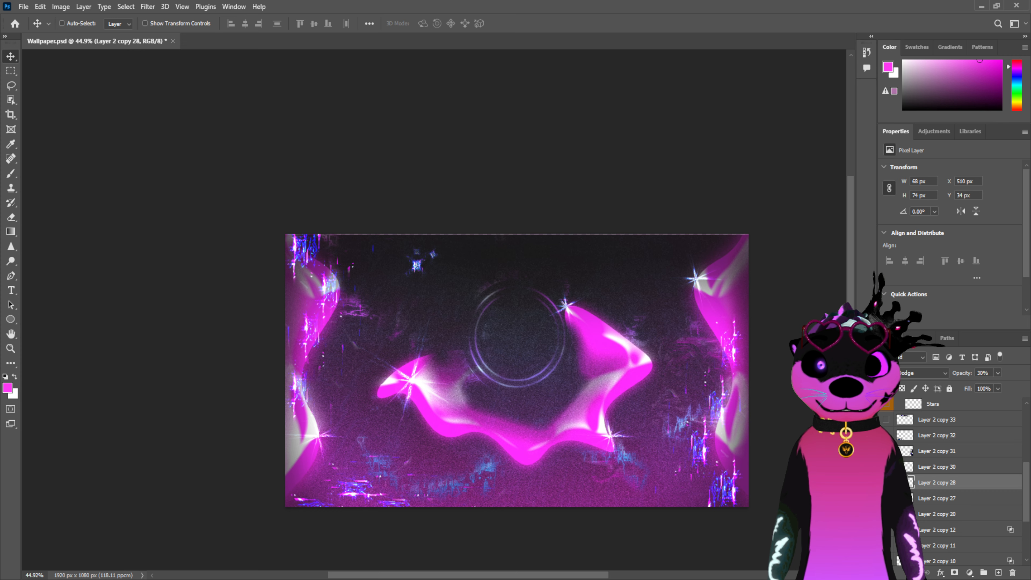
{"action": "left_click", "coordinate": [940, 515], "text": "shift"}
{"action": "key", "text": "ctrl+e"}
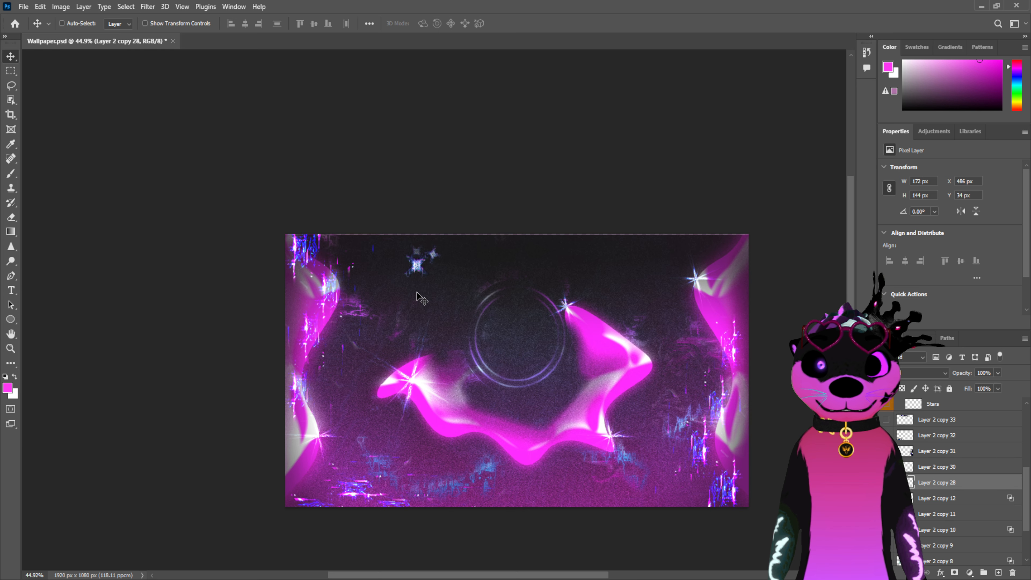
Duplicate the sparkle cluster, scale the copy to about 46%, and place it beside the original at about X 524, Y 33 px
{"action": "mouse_move", "coordinate": [421, 266]}
{"action": "left_mouse_down"}
{"action": "mouse_move", "coordinate": [396, 266]}
{"action": "mouse_move", "coordinate": [434, 278]}
{"action": "left_mouse_up"}
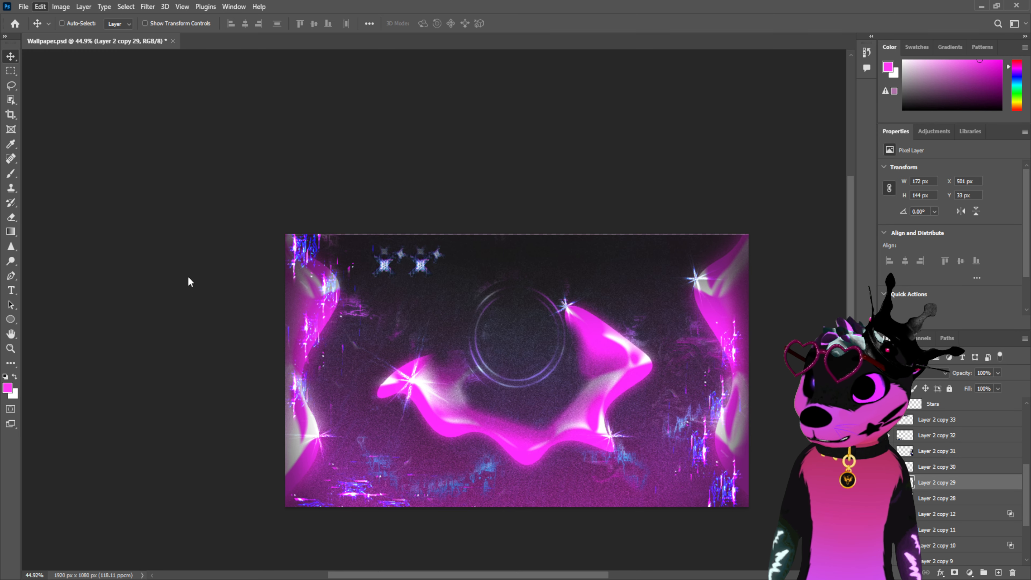
{"action": "key", "text": "ctrl+t"}
{"action": "left_click_drag", "start_coordinate": [449, 276], "coordinate": [428, 262]}
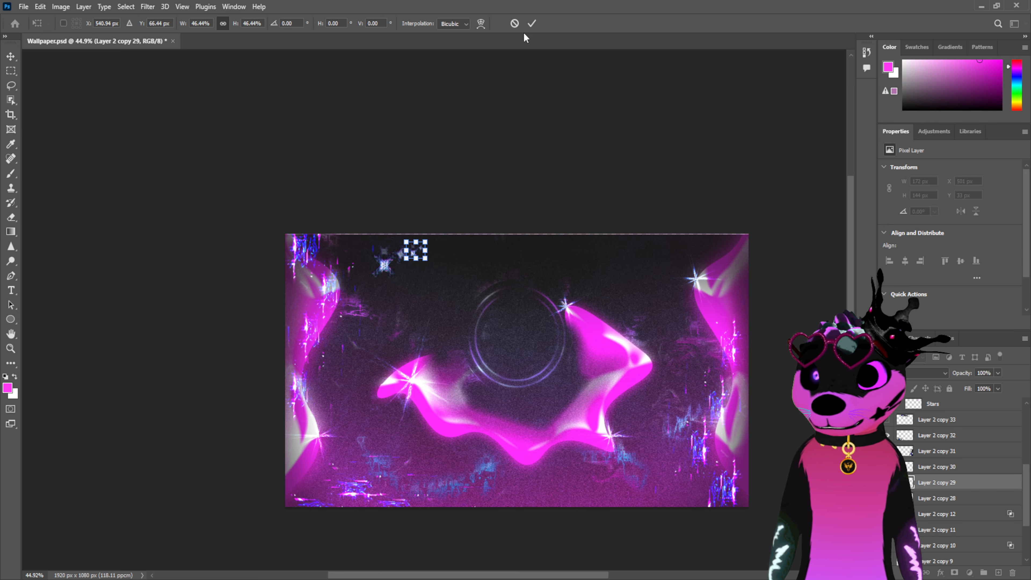
{"action": "left_click", "coordinate": [531, 23]}
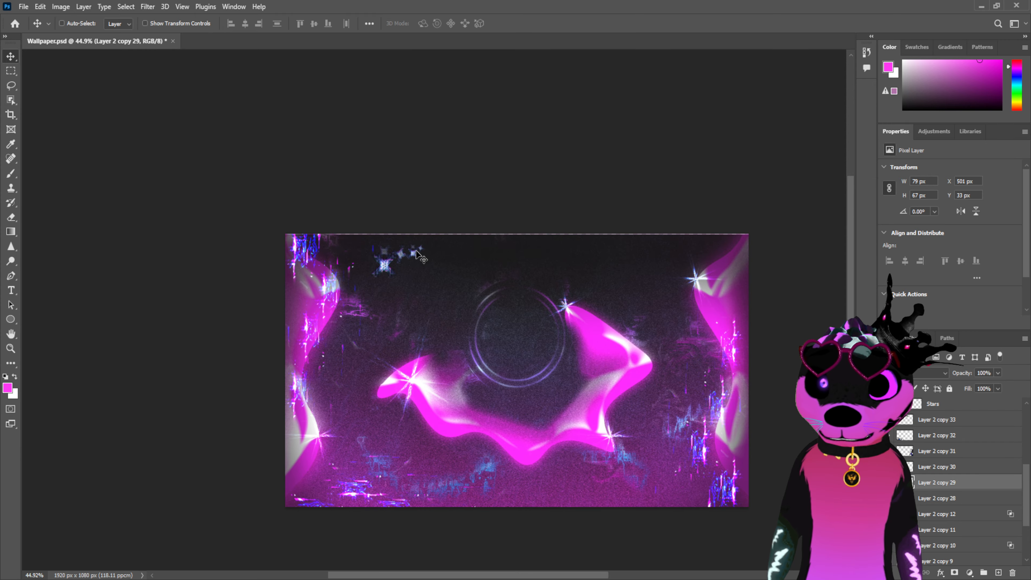
{"action": "left_click_drag", "start_coordinate": [418, 253], "coordinate": [427, 253]}
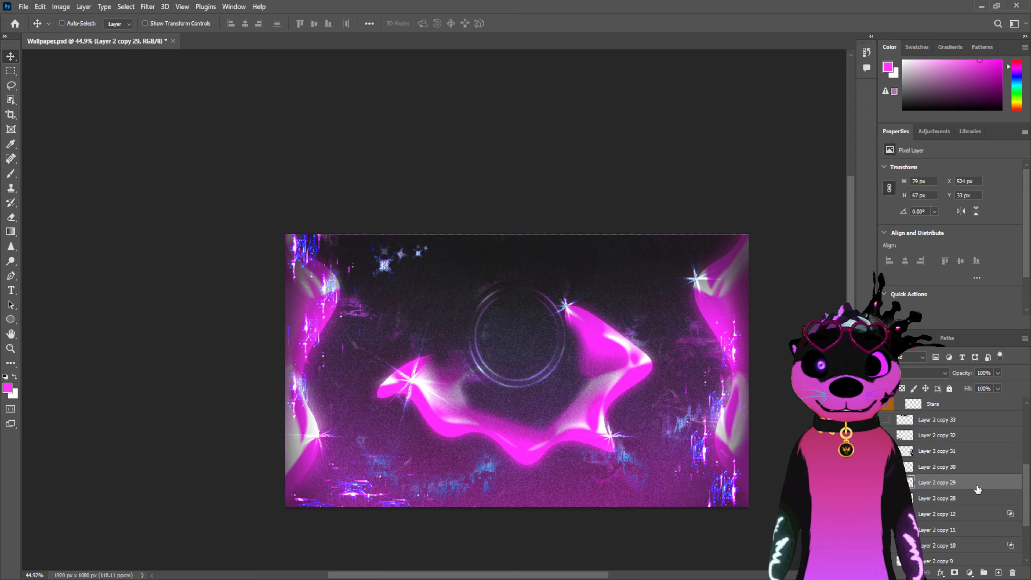
Merge the two sparkle clusters and place a horizontally mirrored copy at the canvas's upper right, about X 1384, Y 33 px
{"action": "left_click", "coordinate": [968, 502], "text": "ctrl"}
{"action": "key", "text": "ctrl+e"}
{"action": "left_click_drag", "start_coordinate": [389, 263], "coordinate": [600, 313]}
{"action": "key", "text": "ctrl+j"}
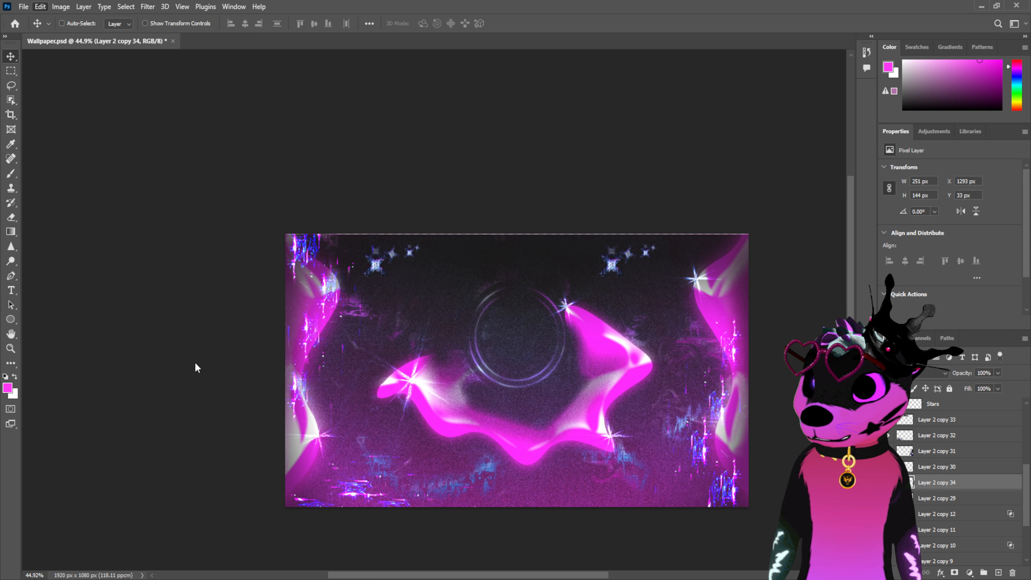
{"action": "left_click_drag", "start_coordinate": [620, 278], "coordinate": [675, 278]}
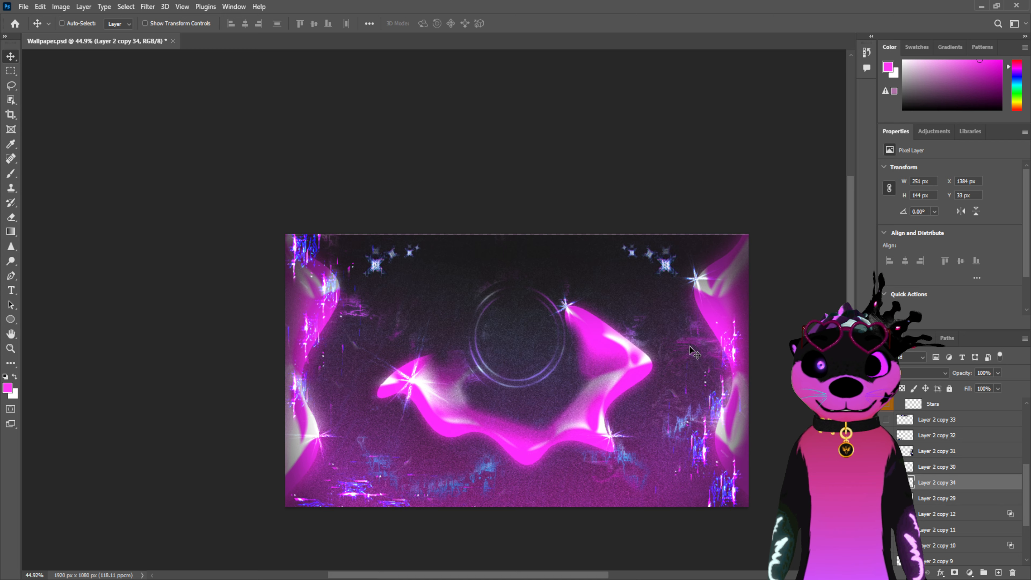
Merge the two upper sparkle clusters and place a vertically flipped copy along the canvas's bottom, at about X 315, Y 892 px
{"action": "left_click", "coordinate": [977, 497], "text": "shift"}
{"action": "key", "text": "ctrl+e"}
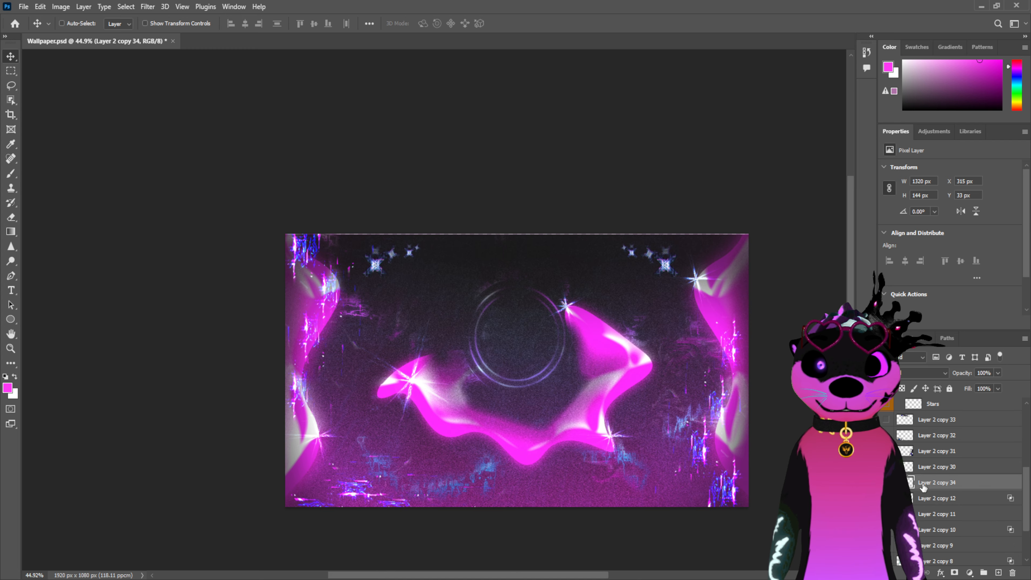
{"action": "key", "text": "ctrl+j"}
{"action": "left_click_drag", "start_coordinate": [668, 278], "coordinate": [667, 446]}
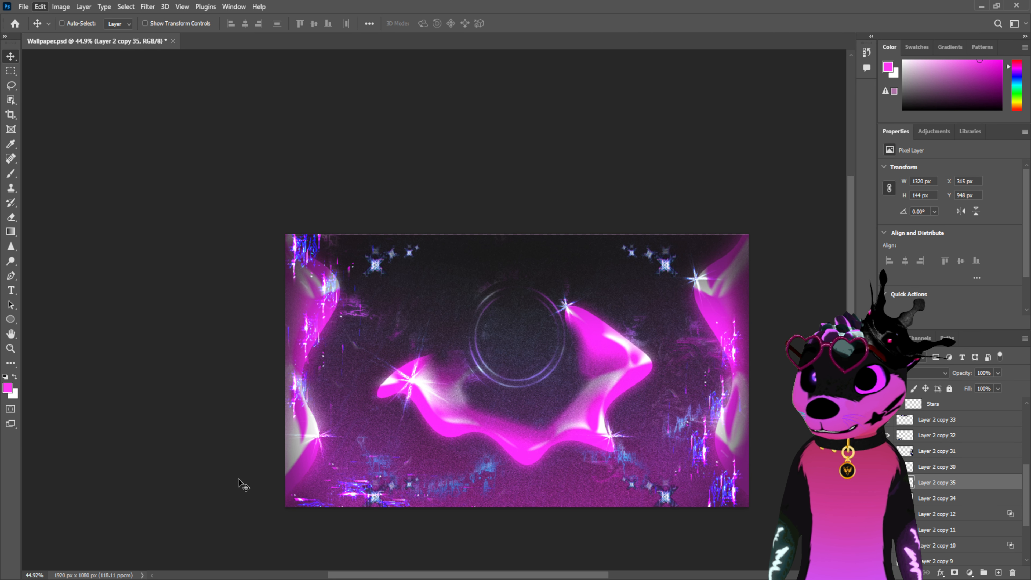
{"action": "left_click_drag", "start_coordinate": [632, 446], "coordinate": [663, 413]}
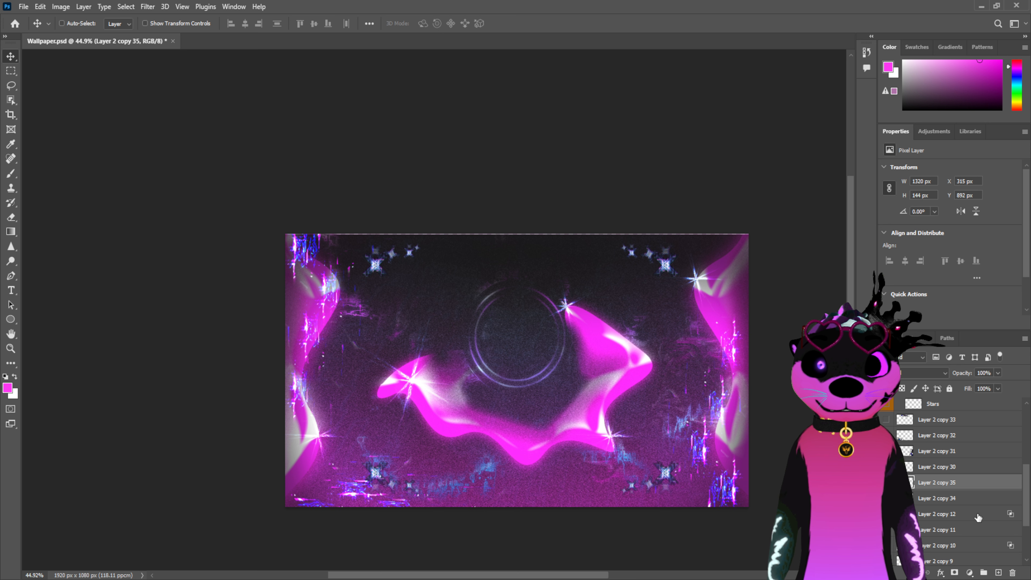
Merge the upper and lower sparkle clusters into one layer and set its blend mode to Color Dodge
{"action": "left_click", "coordinate": [970, 498], "text": "shift"}
{"action": "key", "text": "ctrl+e"}
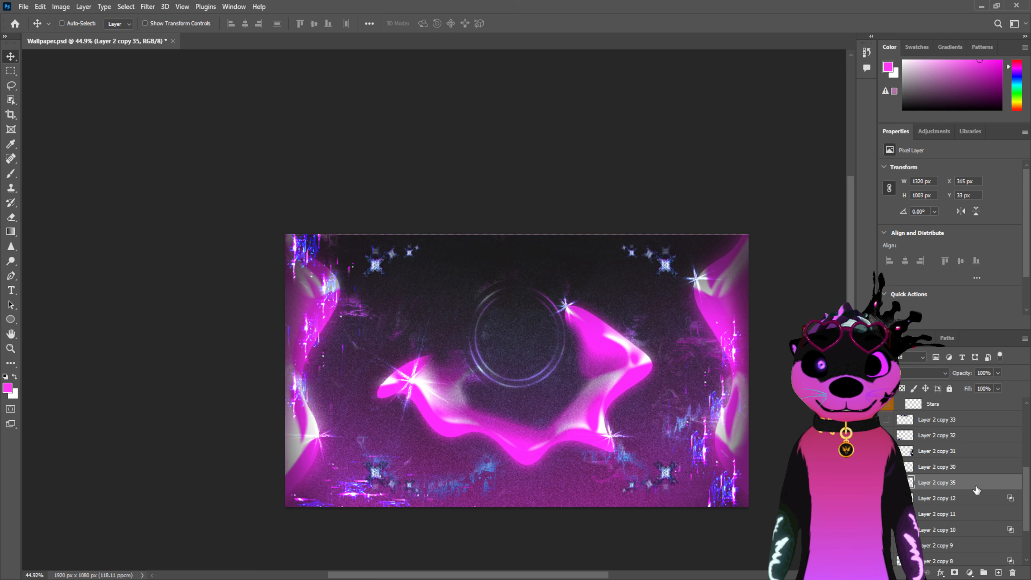
{"action": "left_click", "coordinate": [909, 373]}
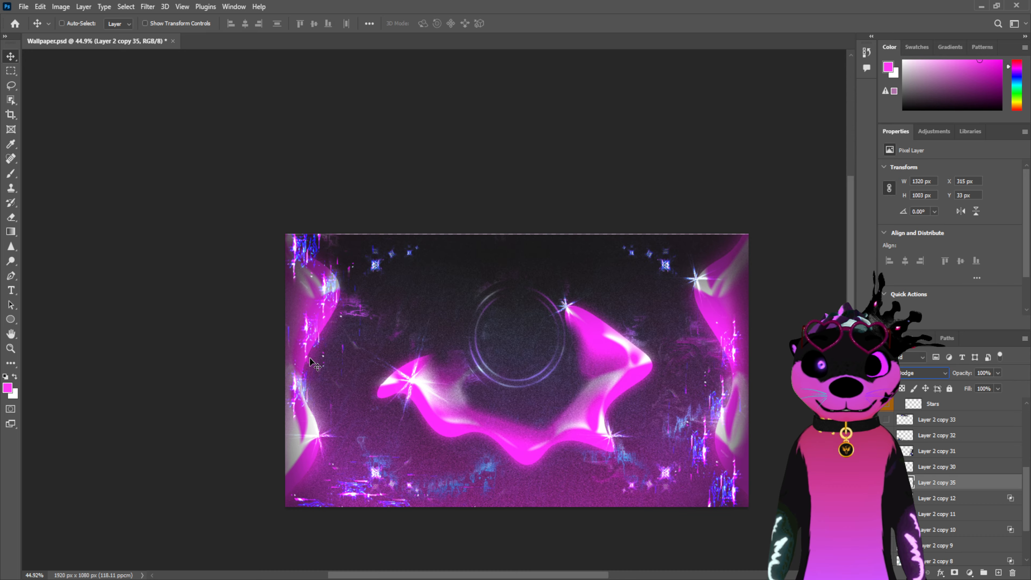
Save the file and select the background layer Layer 1, hiding it and showing it again to check its content
{"action": "key", "text": "ctrl+s"}
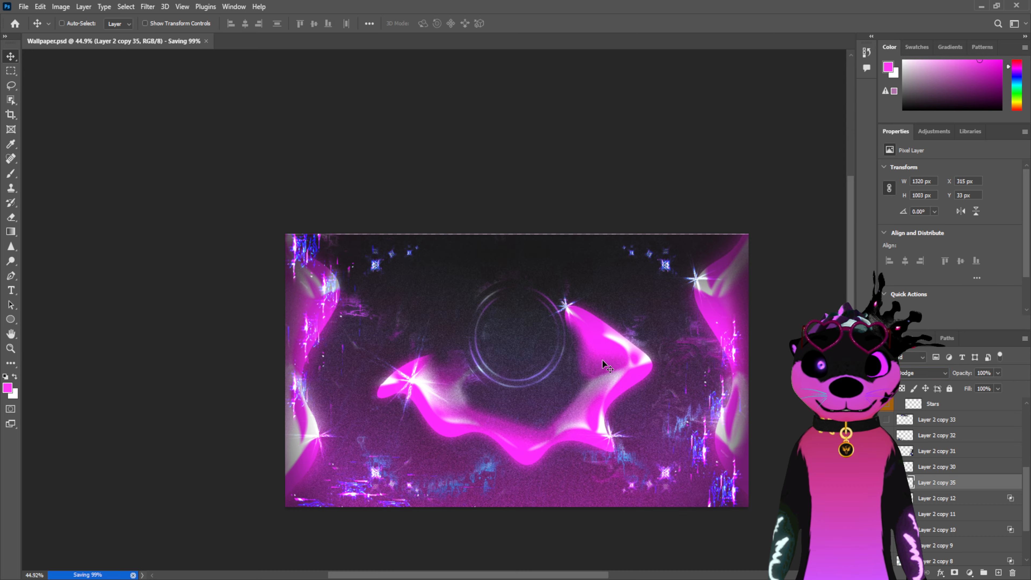
{"action": "scroll", "coordinate": [964, 532], "scroll_direction": "down", "scroll_amount": 2}
{"action": "scroll", "coordinate": [964, 532], "scroll_direction": "down", "scroll_amount": 1}
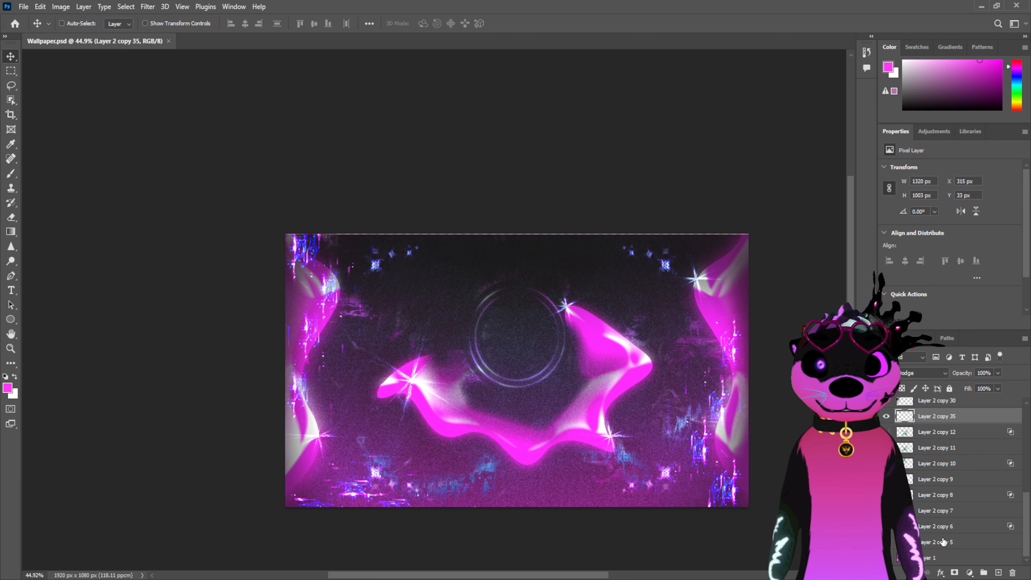
{"action": "left_click", "coordinate": [943, 558]}
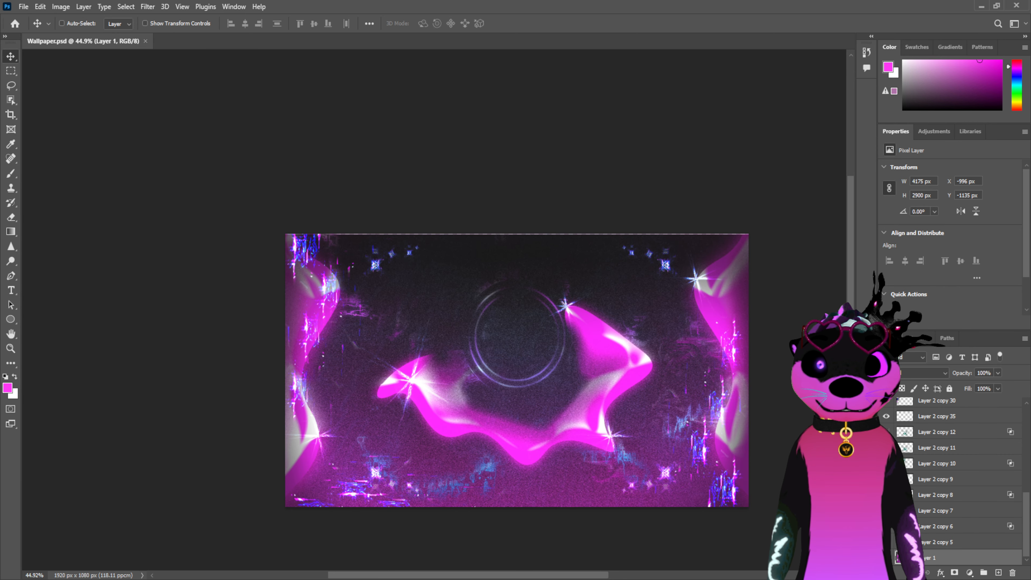
{"action": "left_click", "coordinate": [886, 558]}
{"action": "left_click", "coordinate": [886, 558]}
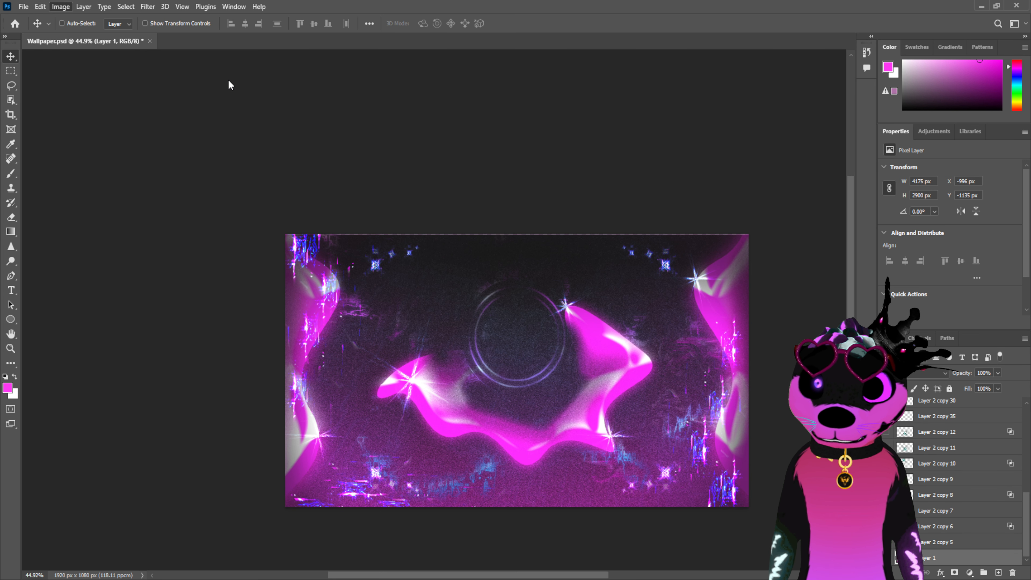
Adjust the colors of Layer 1 so the background shifts toward deep blue in its dark areas and purple in its lower half
{"action": "key", "text": "i"}
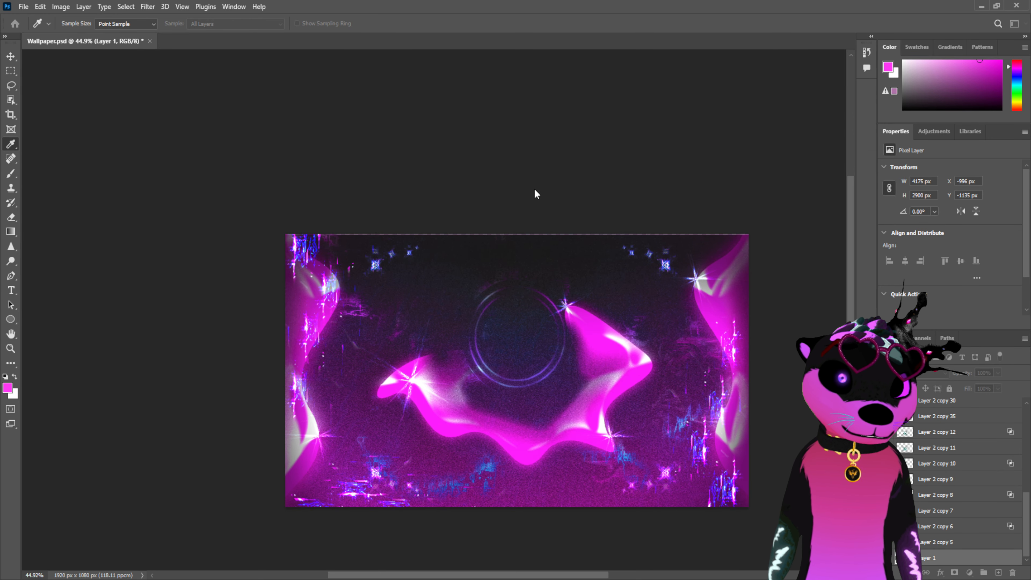
{"action": "key", "text": "v"}
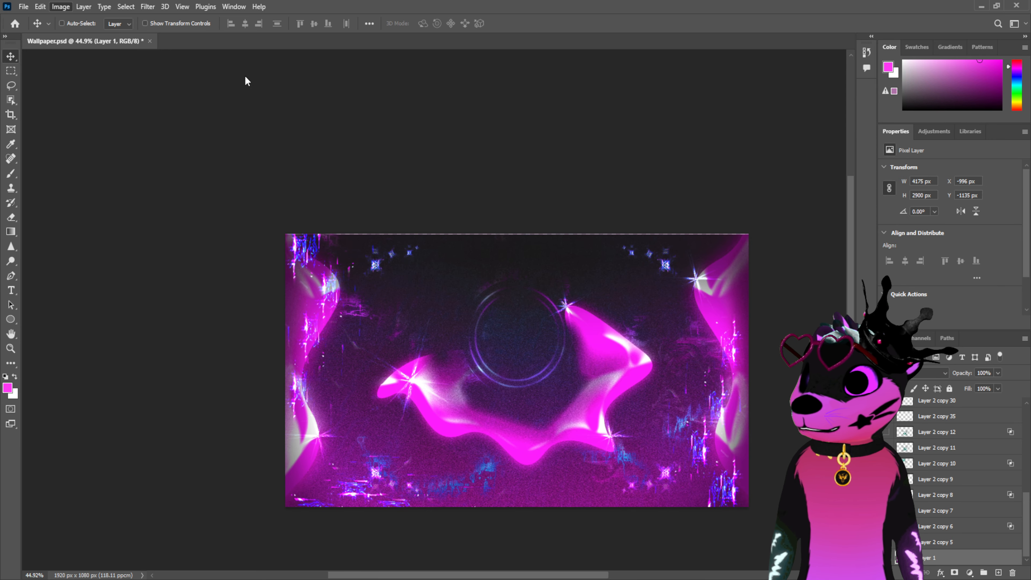
{"action": "key", "text": "i"}
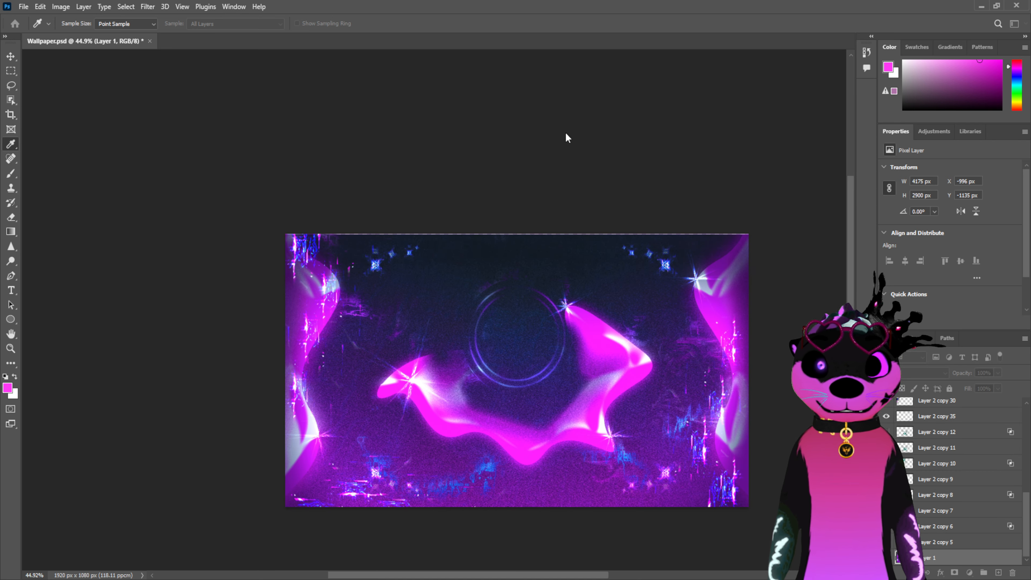
{"action": "key", "text": "ctrl+z"}
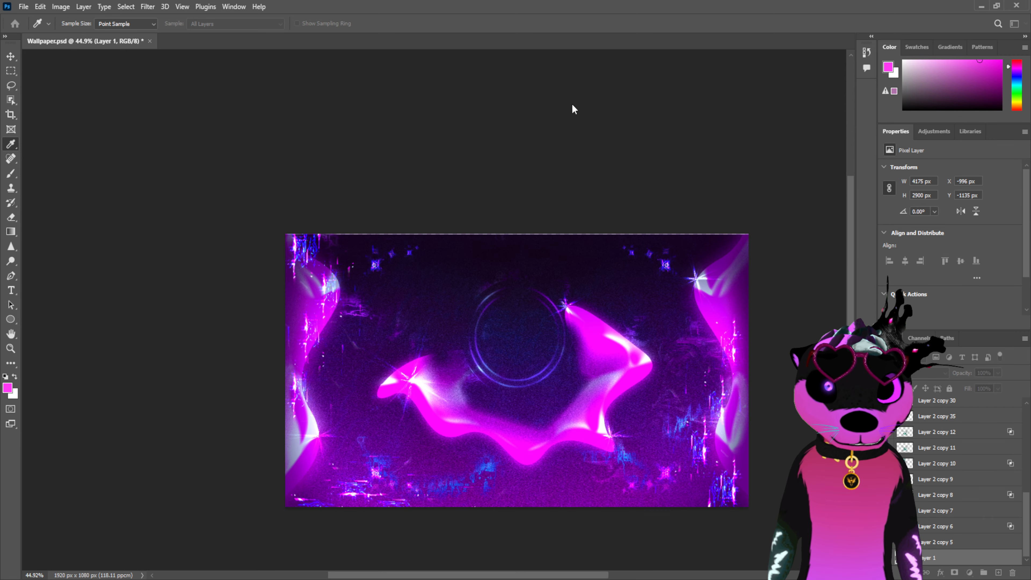
{"action": "key", "text": "ctrl+z"}
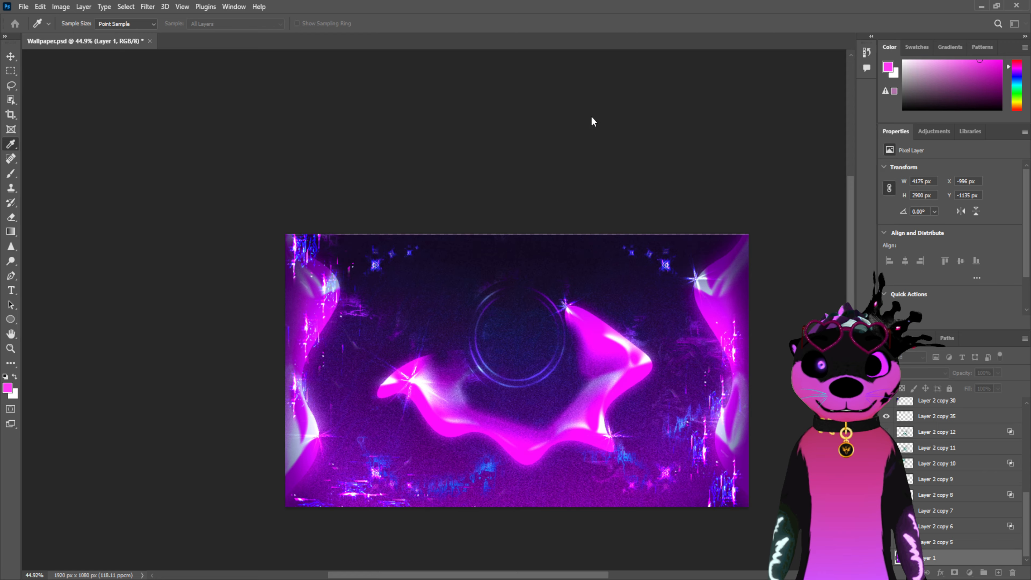
{"action": "key", "text": "v"}
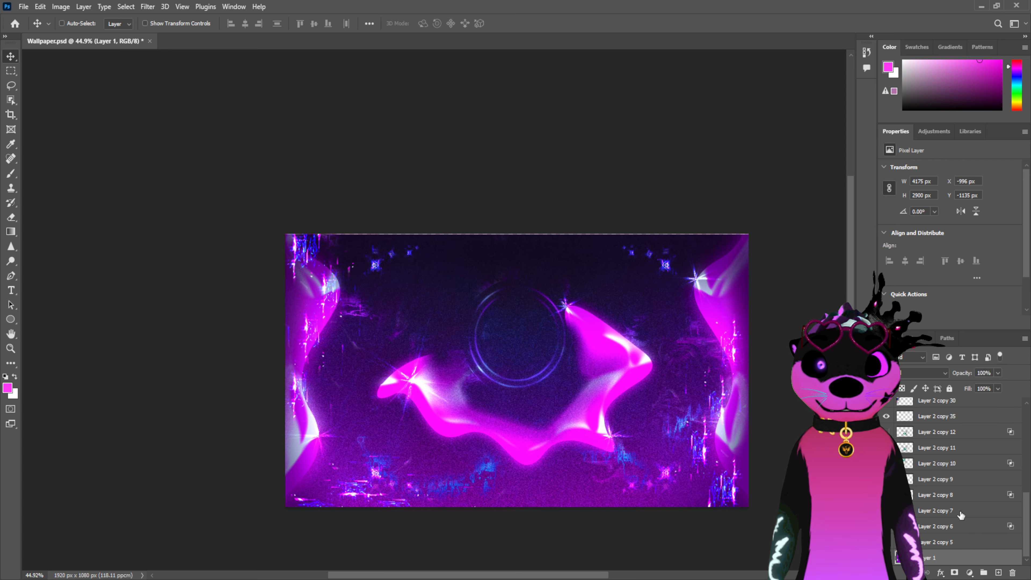
Examine the recolored artwork at about 50% zoom and look through the layer stack
{"action": "scroll", "coordinate": [963, 487], "scroll_direction": "up", "scroll_amount": 10}
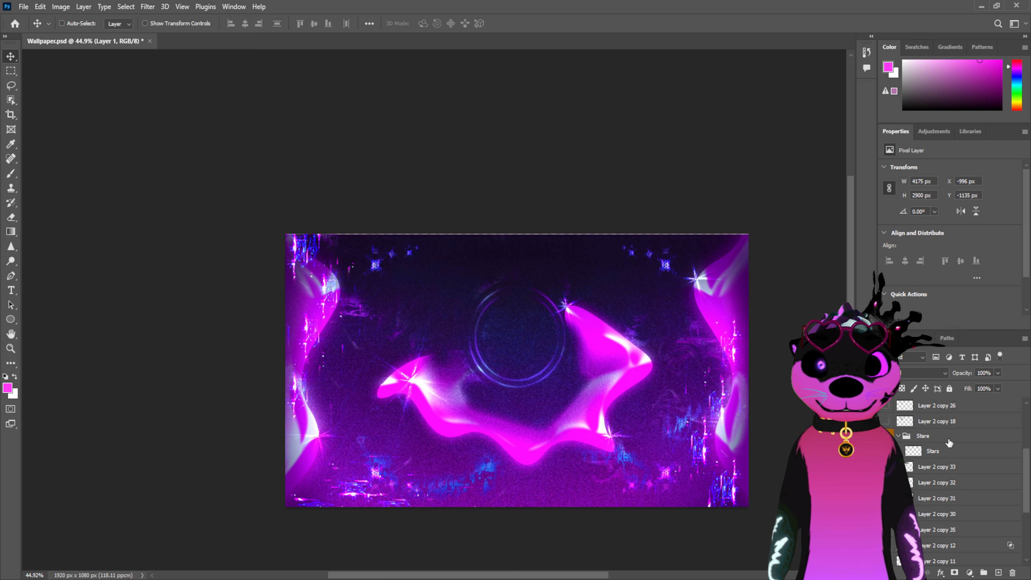
{"action": "scroll", "coordinate": [950, 454], "scroll_direction": "up", "scroll_amount": 1}
{"action": "scroll", "coordinate": [950, 454], "scroll_direction": "up", "scroll_amount": 2}
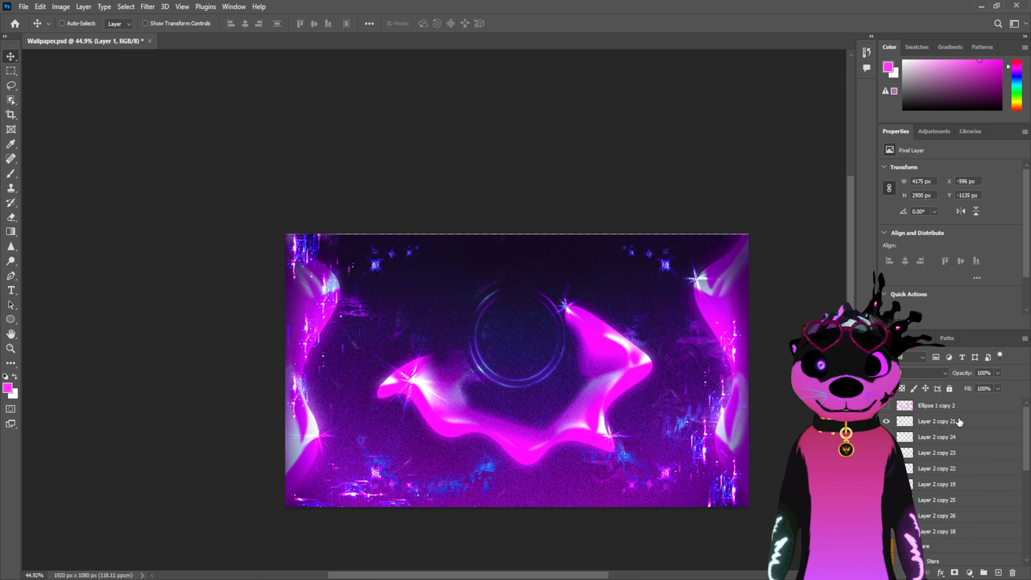
{"action": "left_click", "coordinate": [11, 349]}
{"action": "left_click", "coordinate": [451, 272]}
{"action": "left_click_drag", "start_coordinate": [758, 288], "coordinate": [637, 341]}
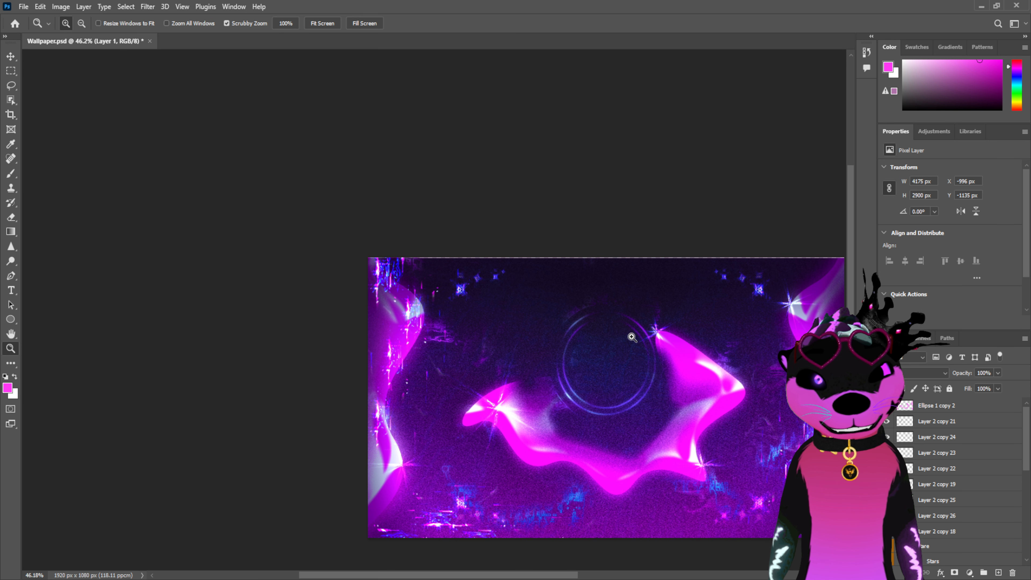
{"action": "left_click_drag", "start_coordinate": [667, 383], "coordinate": [666, 382]}
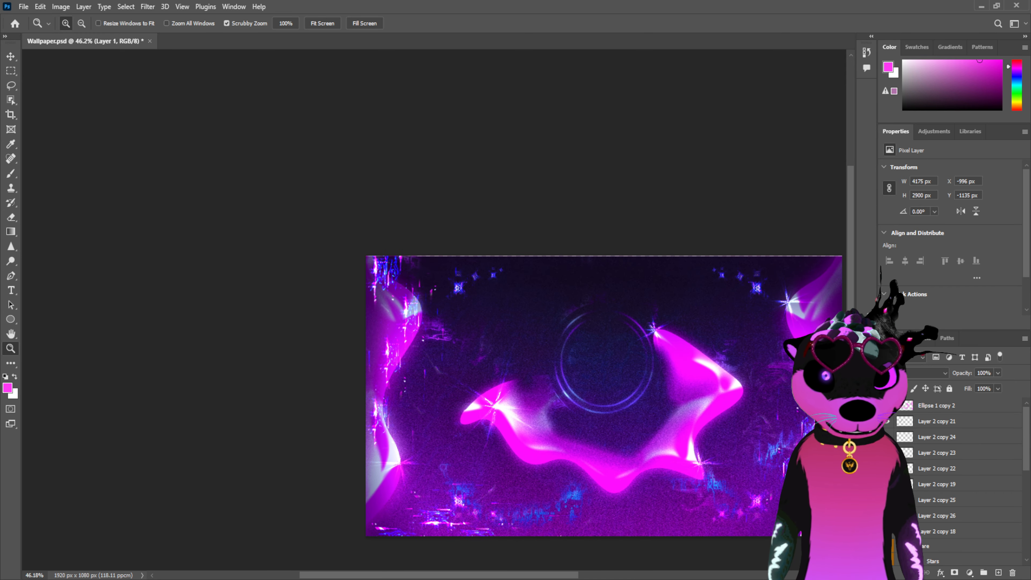
{"action": "scroll", "coordinate": [450, 325], "scroll_direction": "right", "scroll_amount": 5}
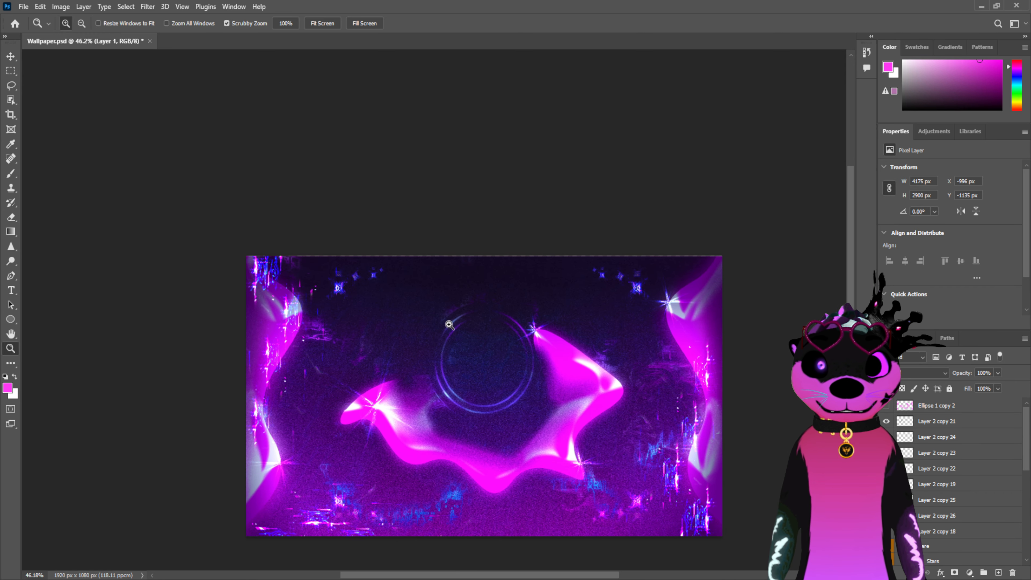
{"action": "mouse_move", "coordinate": [408, 368]}
{"action": "left_mouse_down"}
{"action": "mouse_move", "coordinate": [436, 361]}
{"action": "mouse_move", "coordinate": [413, 362]}
{"action": "left_mouse_up"}
{"action": "left_click_drag", "start_coordinate": [518, 405], "coordinate": [518, 408]}
{"action": "scroll", "coordinate": [517, 408], "scroll_direction": "down", "scroll_amount": 1}
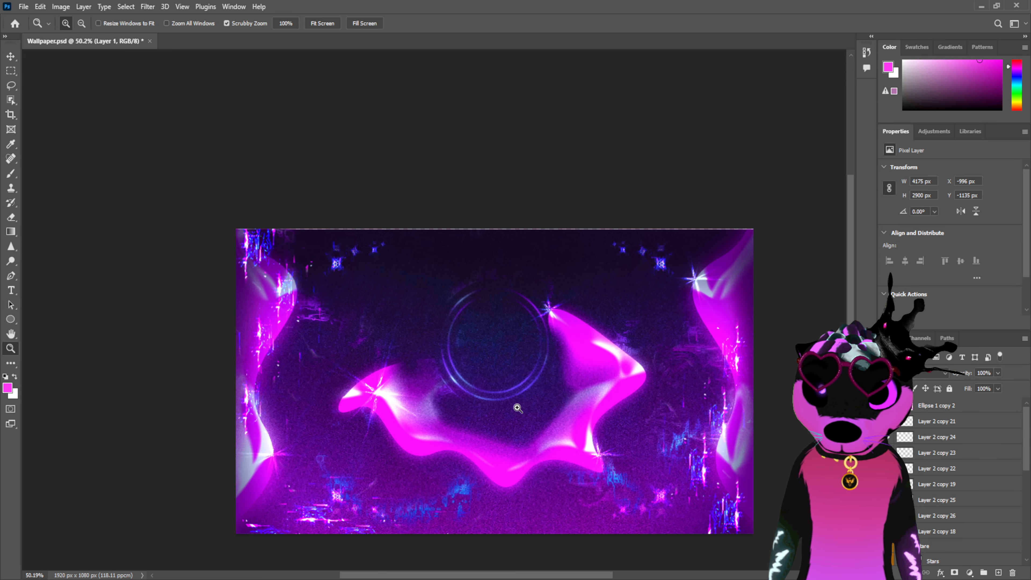
{"action": "scroll", "coordinate": [517, 408], "scroll_direction": "down", "scroll_amount": 2}
{"action": "scroll", "coordinate": [957, 518], "scroll_direction": "down", "scroll_amount": 5}
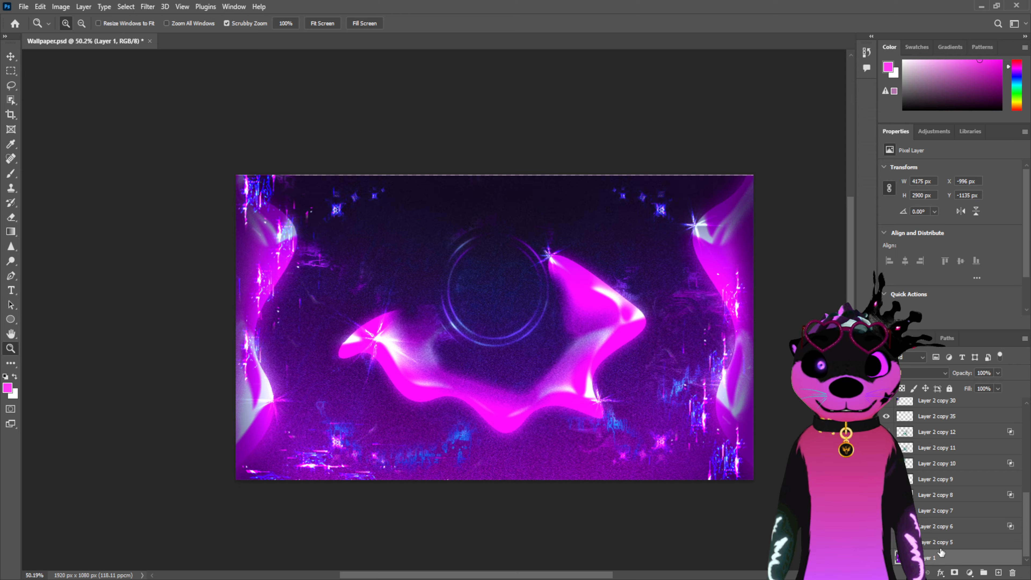
Duplicate Layer 1 and distort the copy into swirling liquid shapes across the canvas
{"action": "key", "text": "ctrl+j"}
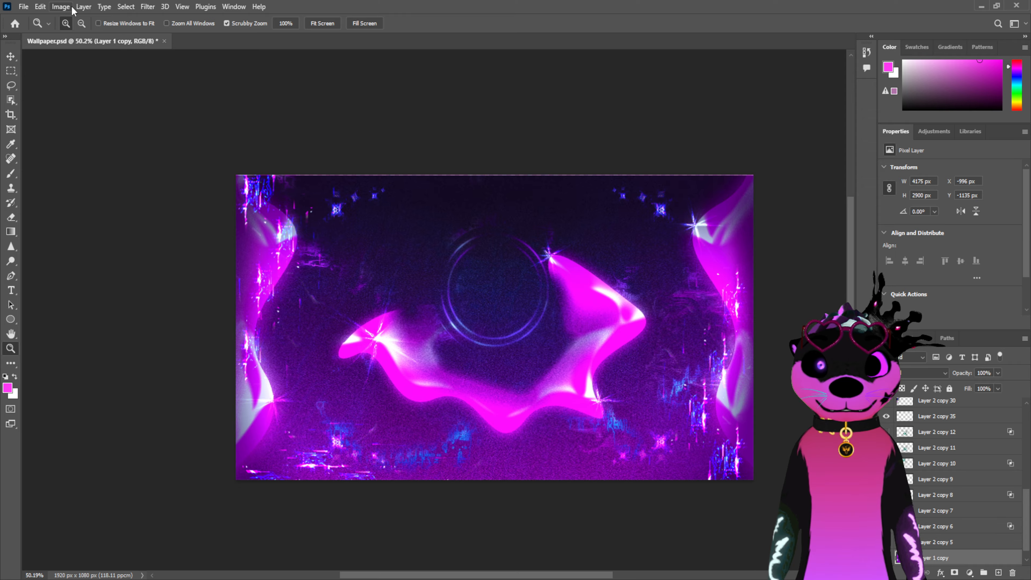
{"action": "key", "text": "v"}
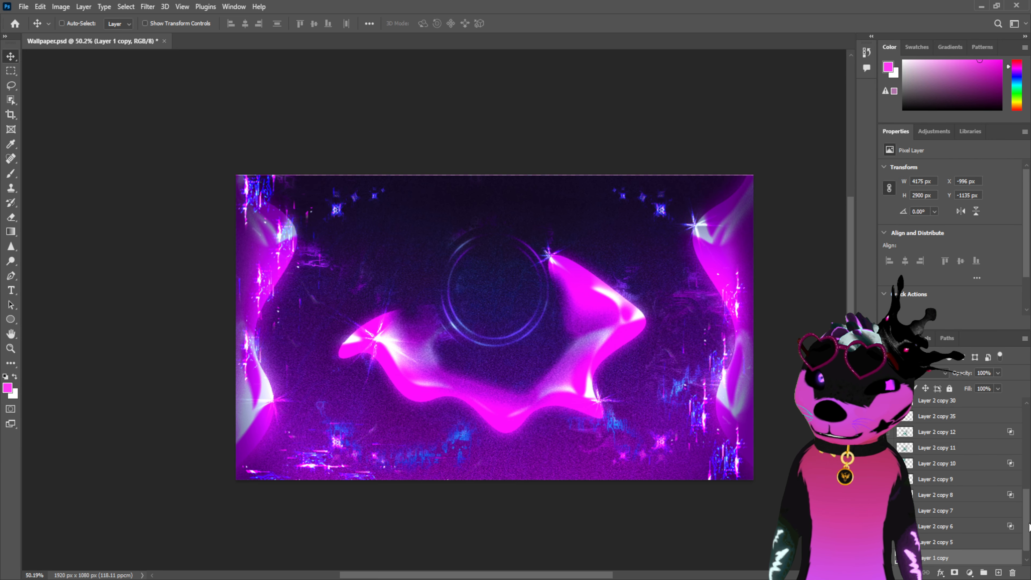
{"action": "scroll", "coordinate": [1029, 527], "scroll_direction": "down", "scroll_amount": 1}
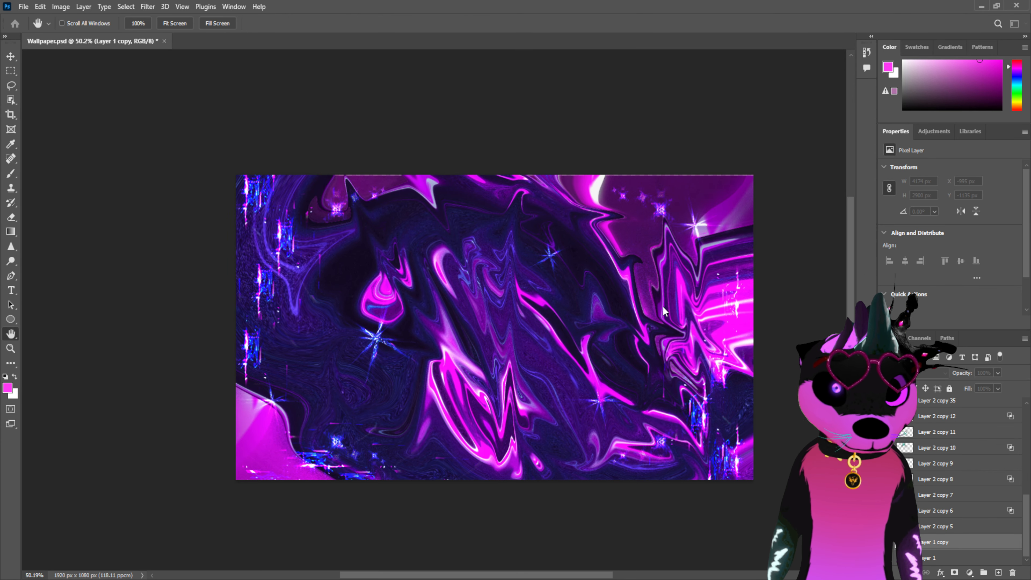
{"action": "left_click", "coordinate": [797, 312]}
{"action": "left_click", "coordinate": [797, 311]}
{"action": "mouse_move", "coordinate": [810, 334]}
{"action": "left_mouse_down"}
{"action": "mouse_move", "coordinate": [857, 334]}
{"action": "mouse_move", "coordinate": [793, 334]}
{"action": "mouse_move", "coordinate": [852, 334]}
{"action": "mouse_move", "coordinate": [829, 334]}
{"action": "left_mouse_up"}
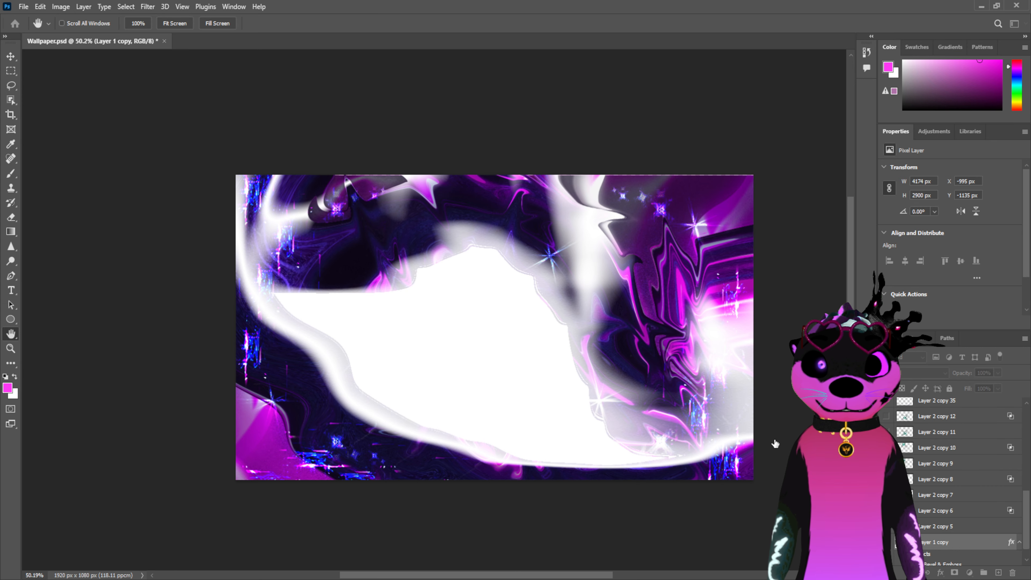
{"action": "left_click", "coordinate": [785, 450]}
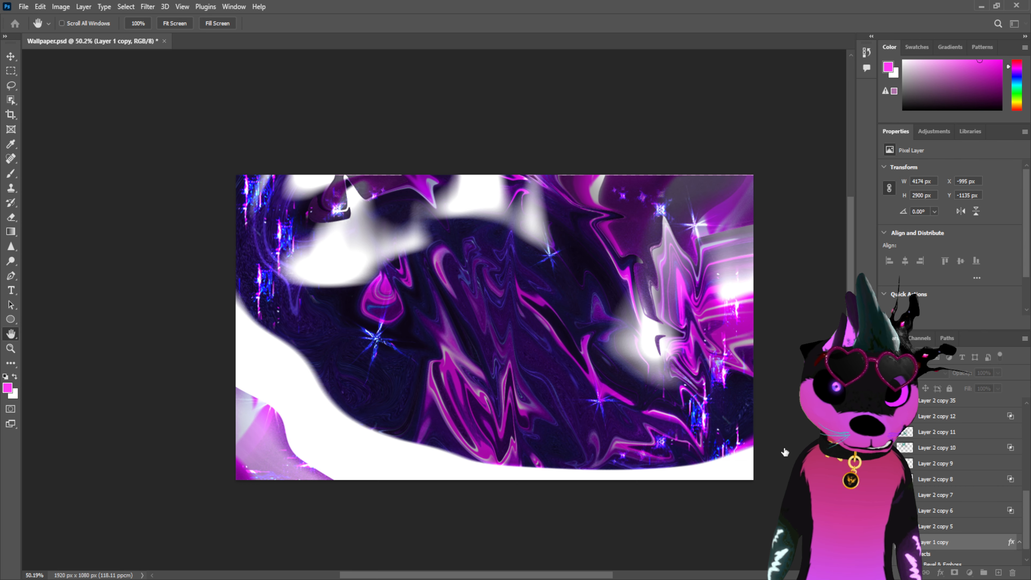
{"action": "left_click", "coordinate": [768, 439]}
{"action": "left_click", "coordinate": [750, 443]}
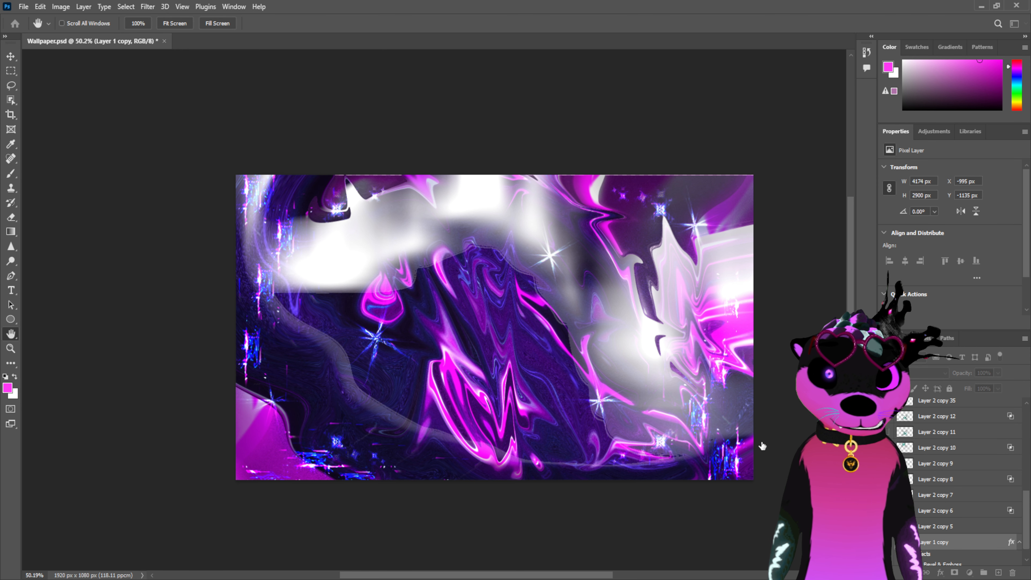
{"action": "left_click", "coordinate": [760, 441]}
{"action": "left_click", "coordinate": [615, 300]}
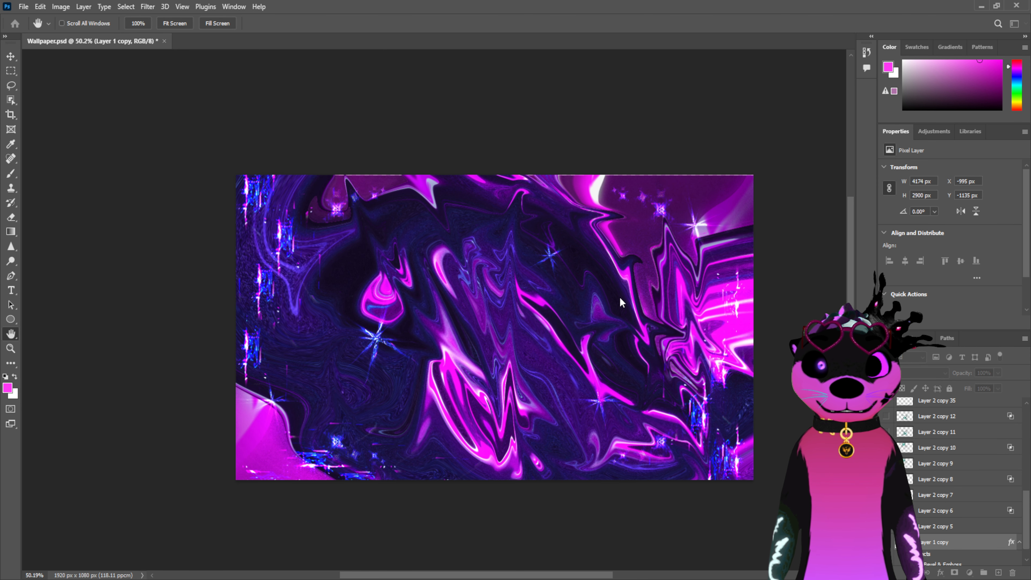
{"action": "left_click", "coordinate": [984, 273]}
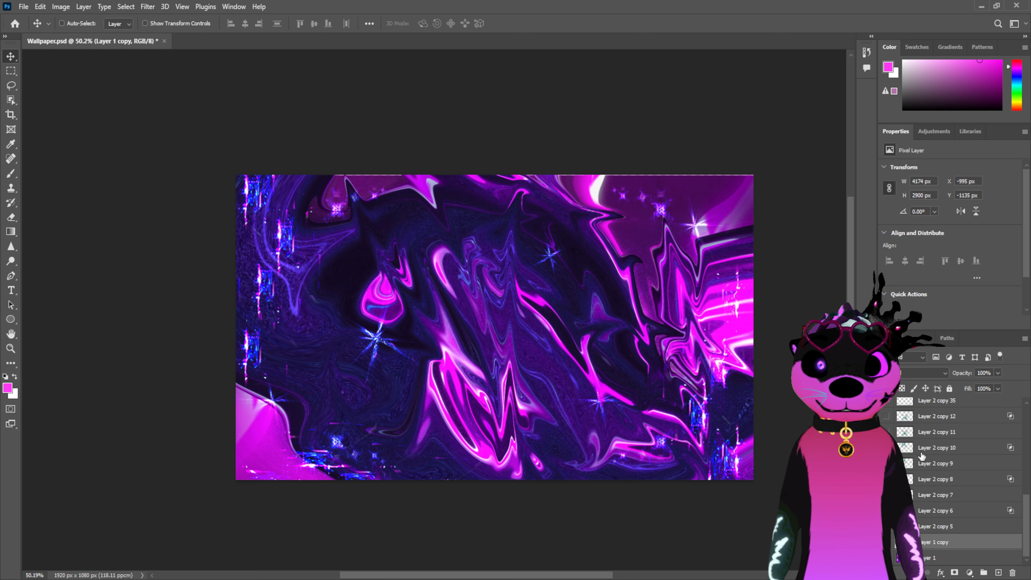
Give the distorted background copy a lightening blend mode and erase it over the wave and ring with a soft eraser of about 1102 px
{"action": "left_click", "coordinate": [927, 375]}
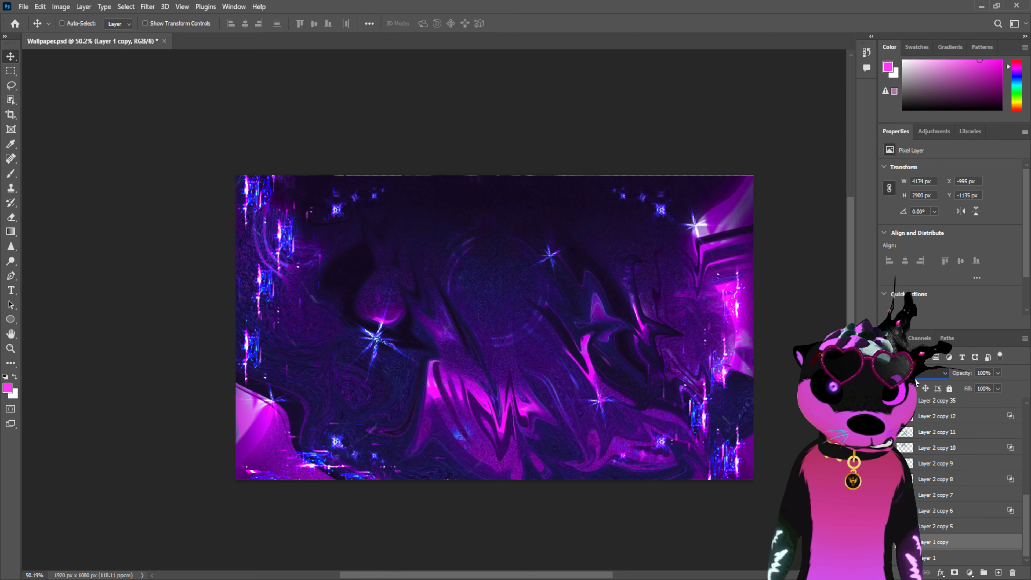
{"action": "key", "text": "Up"}
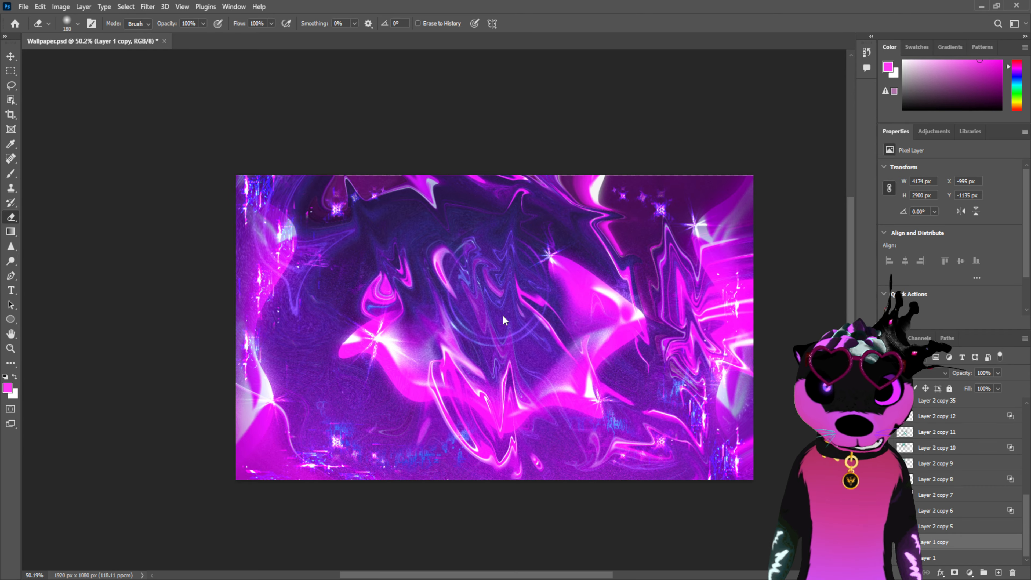
{"action": "left_click", "coordinate": [590, 318]}
{"action": "mouse_move", "coordinate": [406, 318]}
{"action": "left_mouse_down"}
{"action": "mouse_move", "coordinate": [509, 310]}
{"action": "mouse_move", "coordinate": [531, 334]}
{"action": "mouse_move", "coordinate": [529, 319]}
{"action": "mouse_move", "coordinate": [456, 327]}
{"action": "mouse_move", "coordinate": [495, 387]}
{"action": "mouse_move", "coordinate": [617, 337]}
{"action": "mouse_move", "coordinate": [667, 368]}
{"action": "mouse_move", "coordinate": [719, 276]}
{"action": "left_mouse_up"}
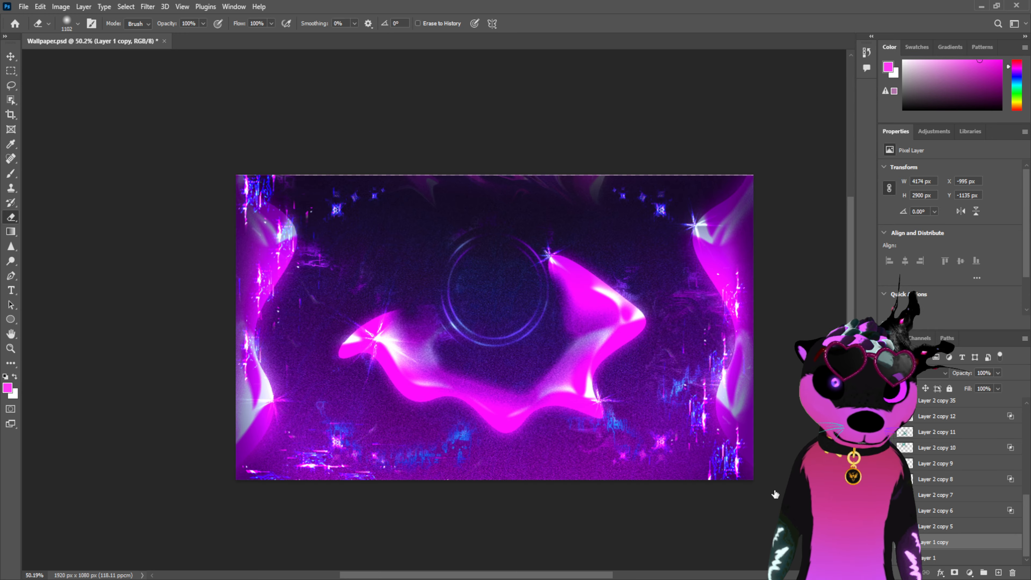
Try adding a layer style effect to the partly erased, distorted background copy
{"action": "key", "text": "h"}
{"action": "left_click", "coordinate": [645, 301]}
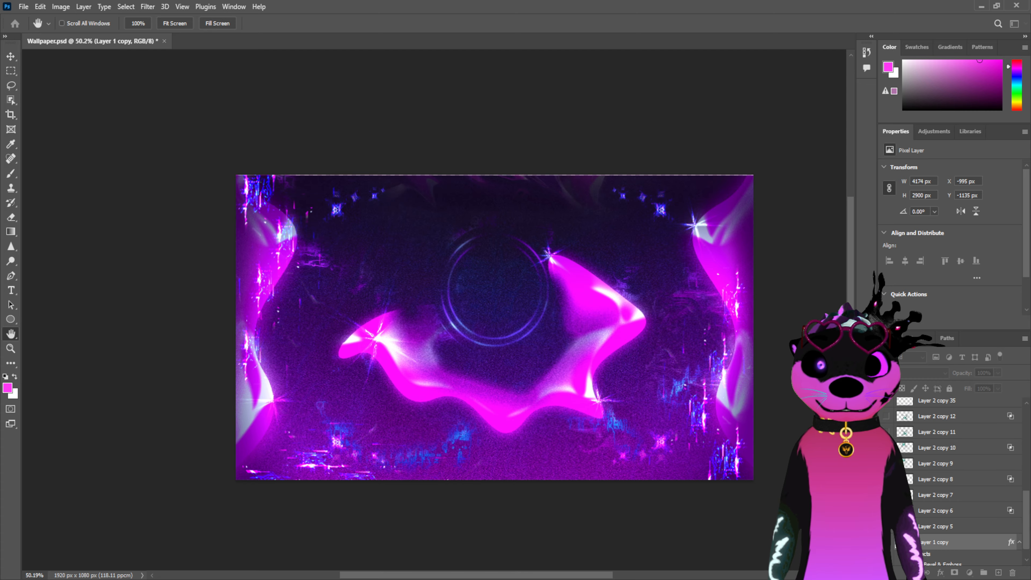
{"action": "key", "text": "e"}
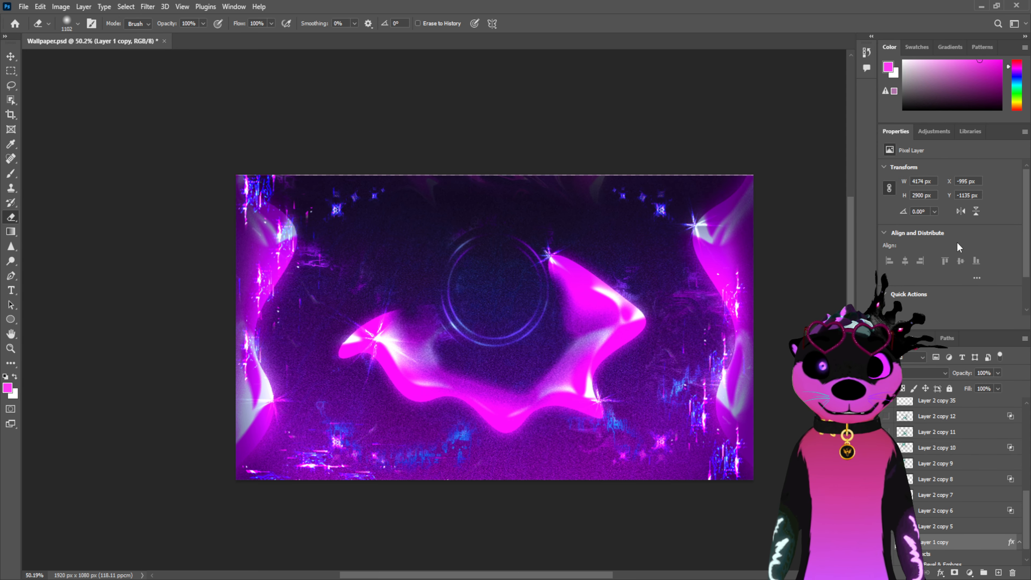
{"action": "key", "text": "ctrl+z"}
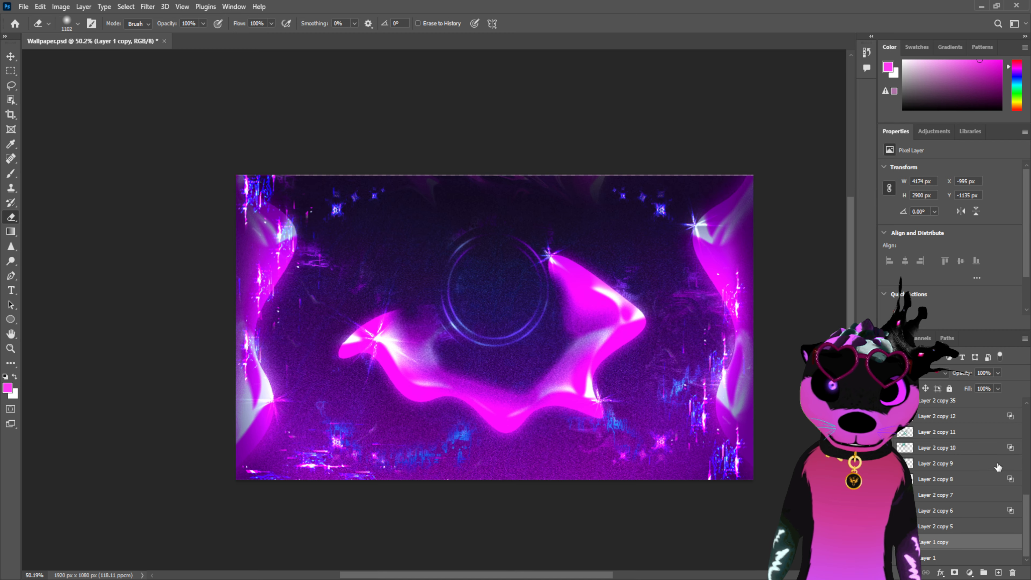
Duplicate the distorted overlay several times above Layer 1 to intensify its traces along the canvas's upper edge
{"action": "key", "text": "ctrl+j"}
{"action": "scroll", "coordinate": [941, 463], "scroll_direction": "down", "scroll_amount": 1}
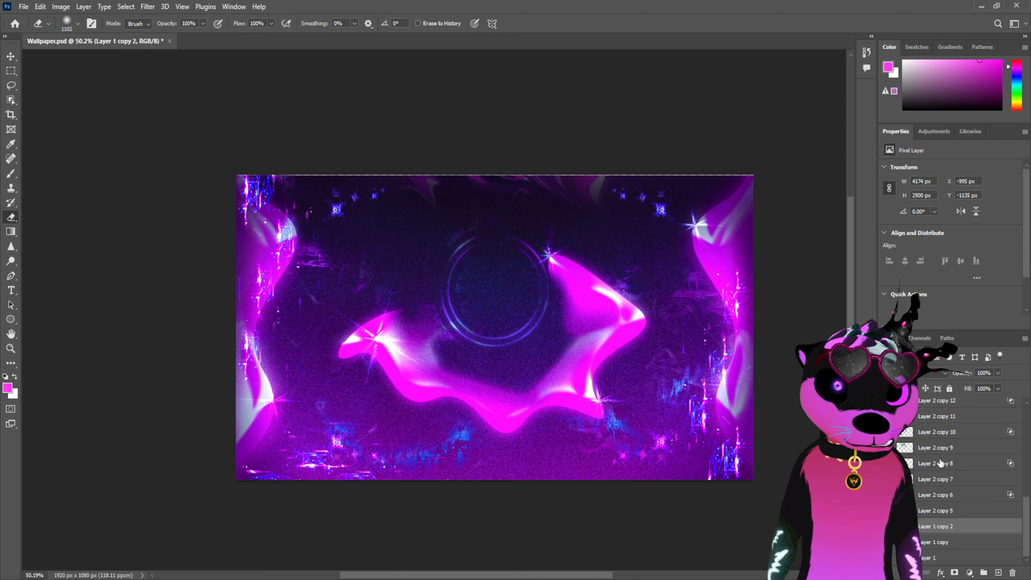
{"action": "scroll", "coordinate": [966, 535], "scroll_direction": "up", "scroll_amount": 1}
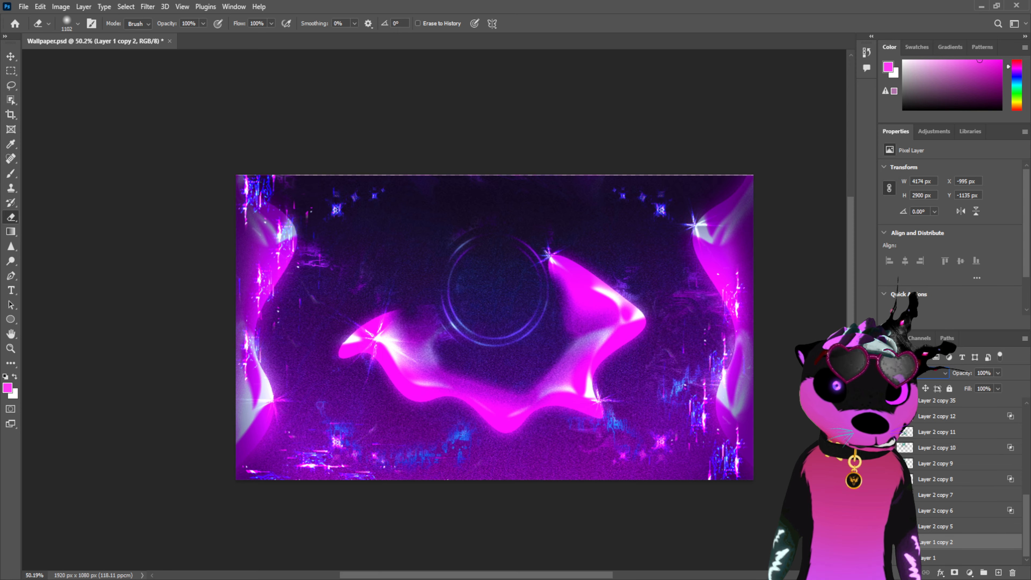
{"action": "key", "text": "ctrl+j"}
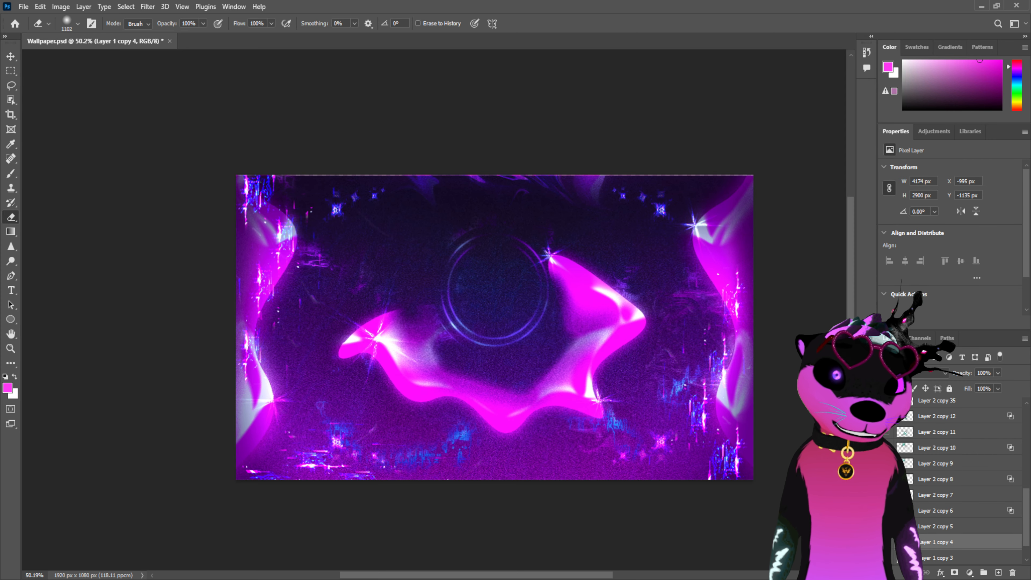
{"action": "left_click", "coordinate": [938, 466]}
{"action": "scroll", "coordinate": [955, 481], "scroll_direction": "down", "scroll_amount": 1}
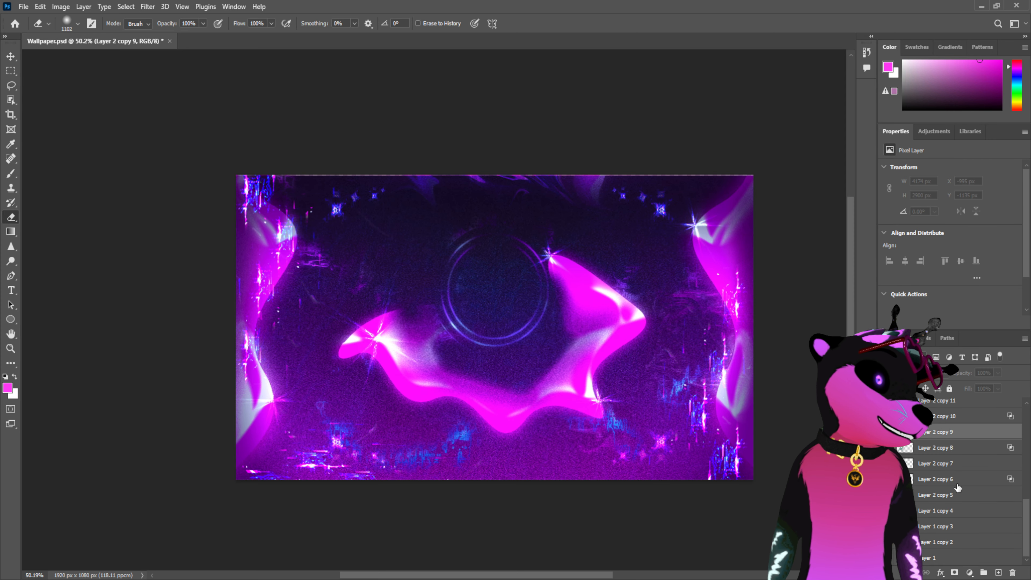
Merge every layer from Layer 1 up to Ellipse 1 copy 2 into a single layer
{"action": "left_click", "coordinate": [946, 557]}
{"action": "scroll", "coordinate": [967, 499], "scroll_direction": "up", "scroll_amount": 5}
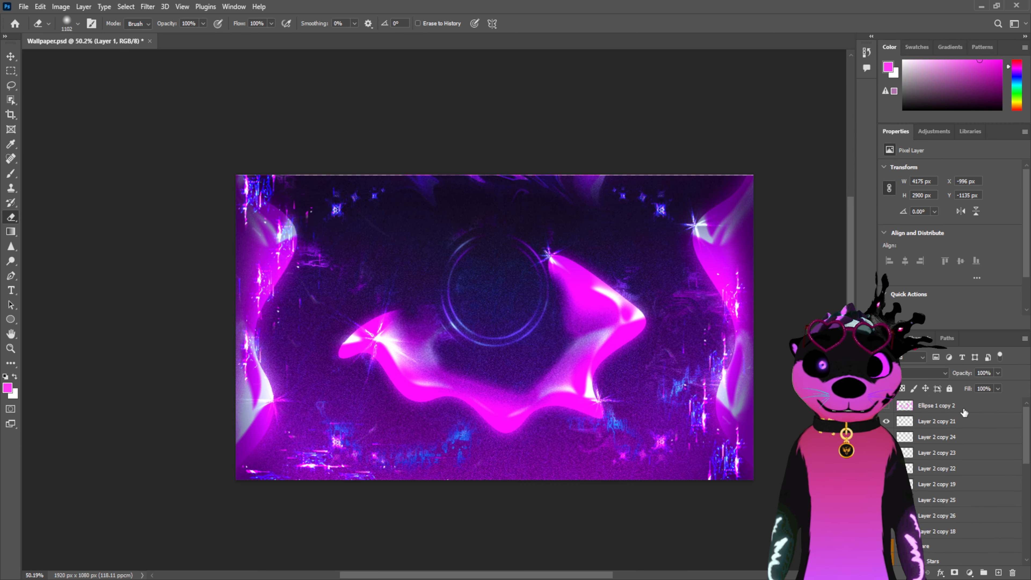
{"action": "left_click", "coordinate": [979, 404], "text": "shift"}
{"action": "key", "text": "ctrl+e"}
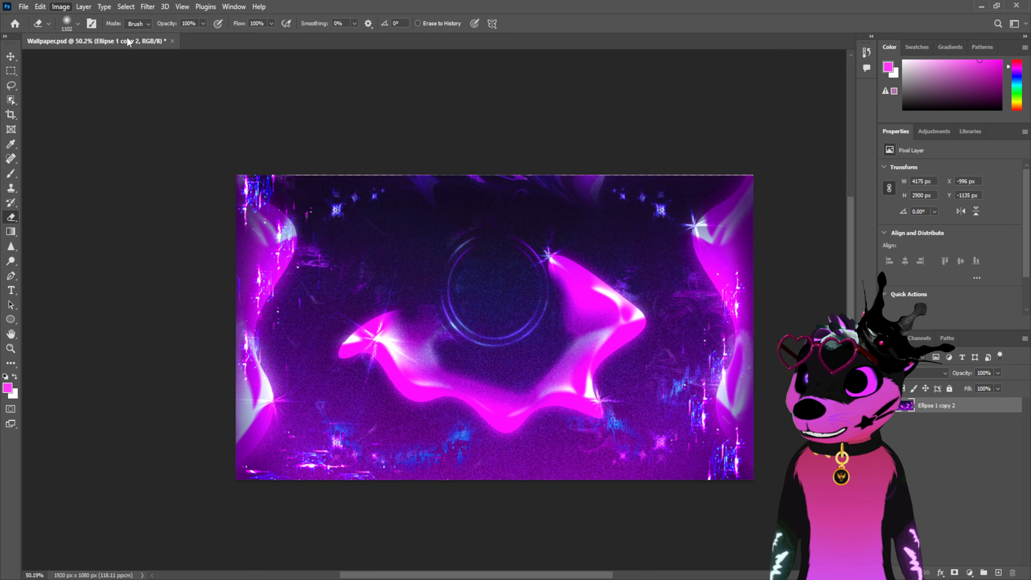
Try Auto Tone and Auto Color corrections on the merged artwork, compare the variations, and undo them
{"action": "key", "text": "i"}
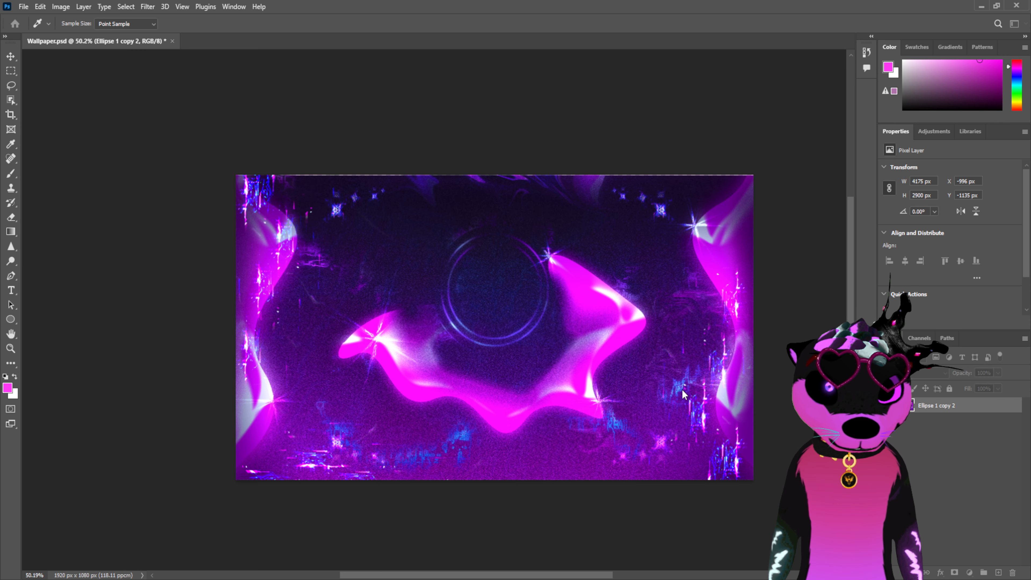
{"action": "key", "text": "ctrl+shift+l"}
{"action": "key", "text": "ctrl+shift+b"}
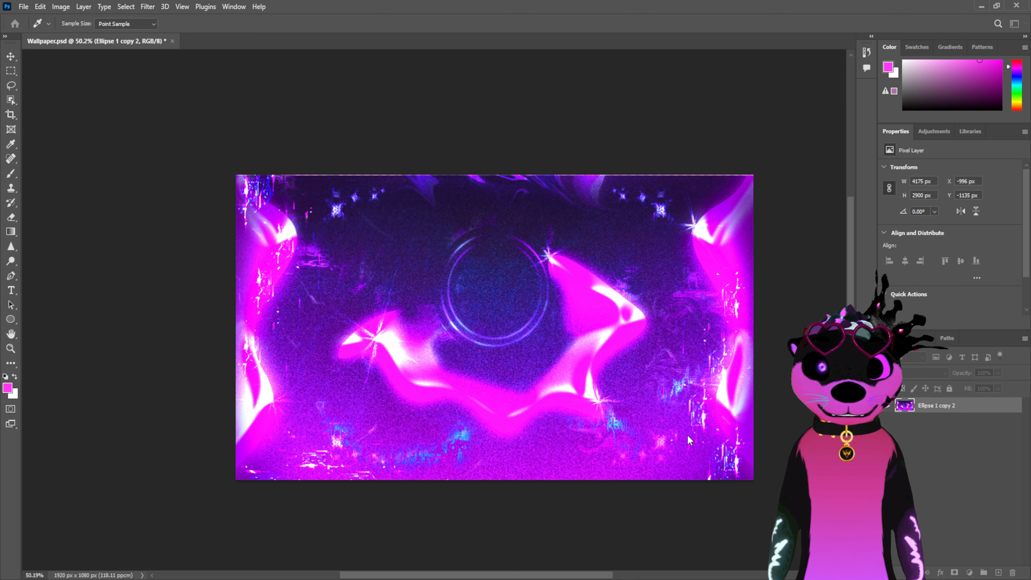
{"action": "key", "text": "ctrl+z"}
{"action": "key", "text": "ctrl+z"}
{"action": "key", "text": "ctrl+z"}
{"action": "key", "text": "ctrl+z"}
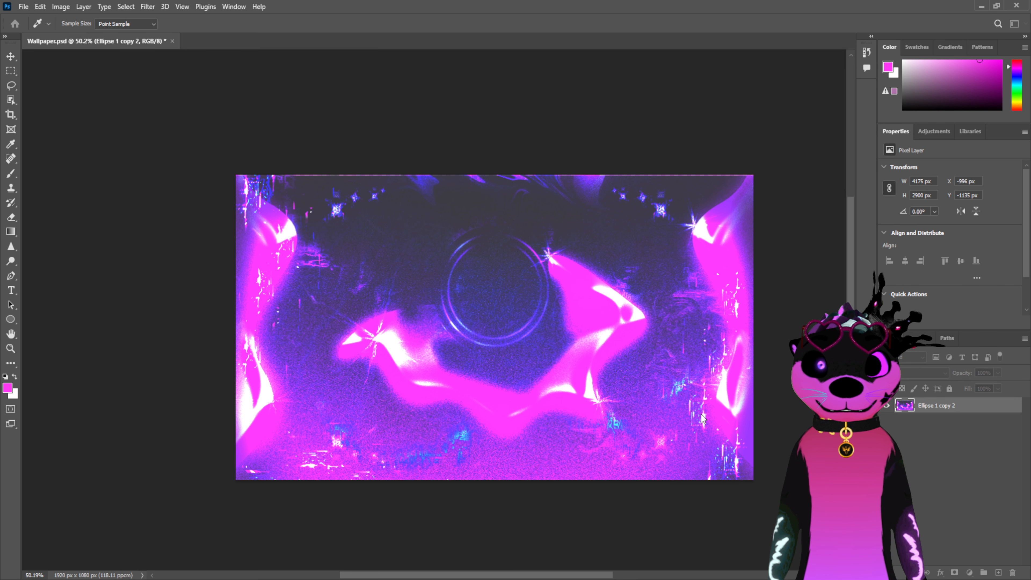
{"action": "key", "text": "ctrl+shift+z"}
{"action": "key", "text": "ctrl+shift+z"}
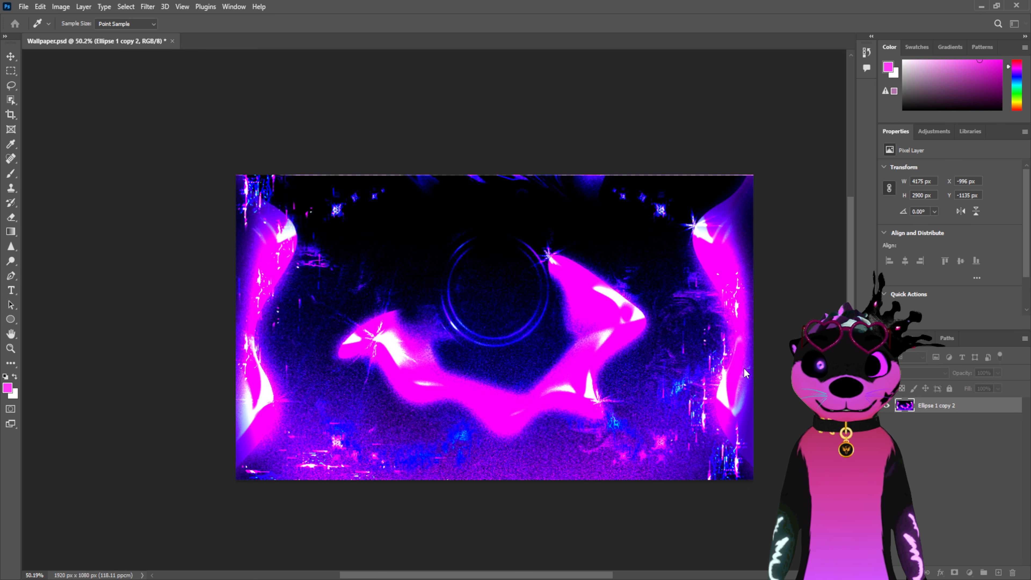
{"action": "key", "text": "e"}
{"action": "key", "text": "ctrl+z"}
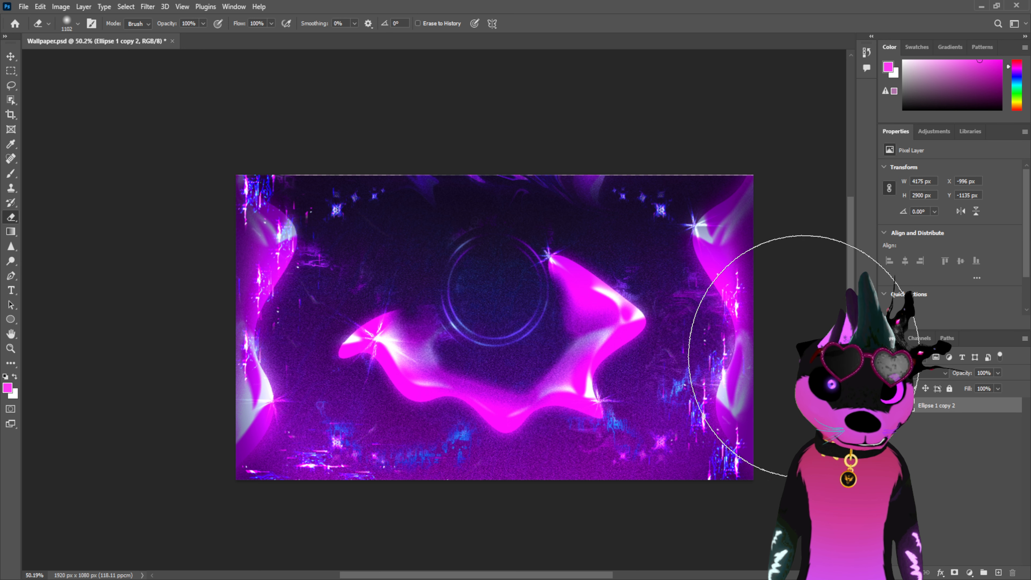